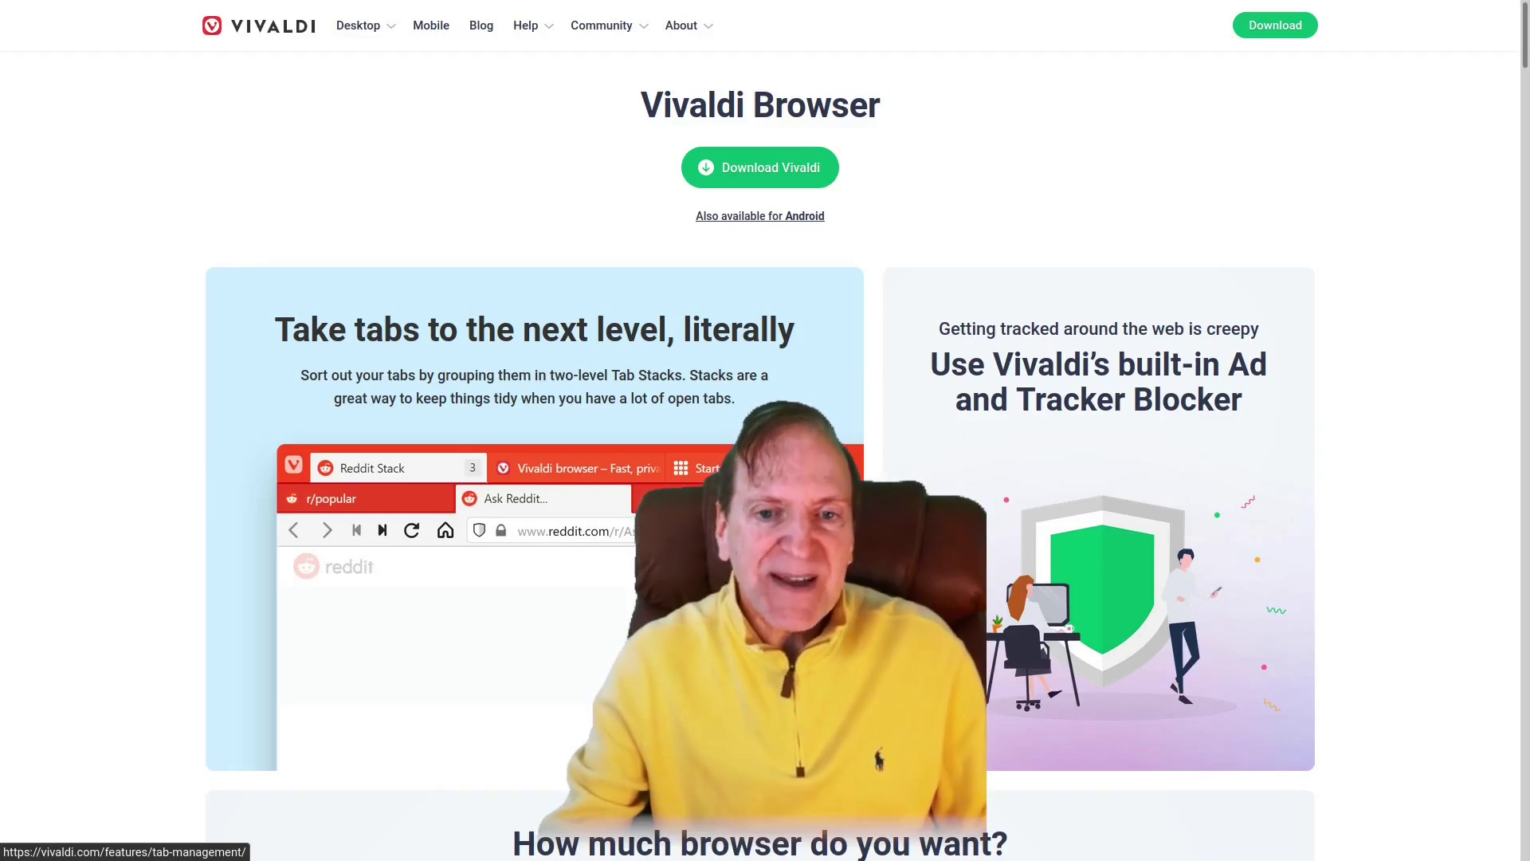
Look through the Vivaldi homepage's opening sections on tab stacks, the ad and tracker blocker, browser customization levels and the Wired quote
scroll(760, 431, down, 2)
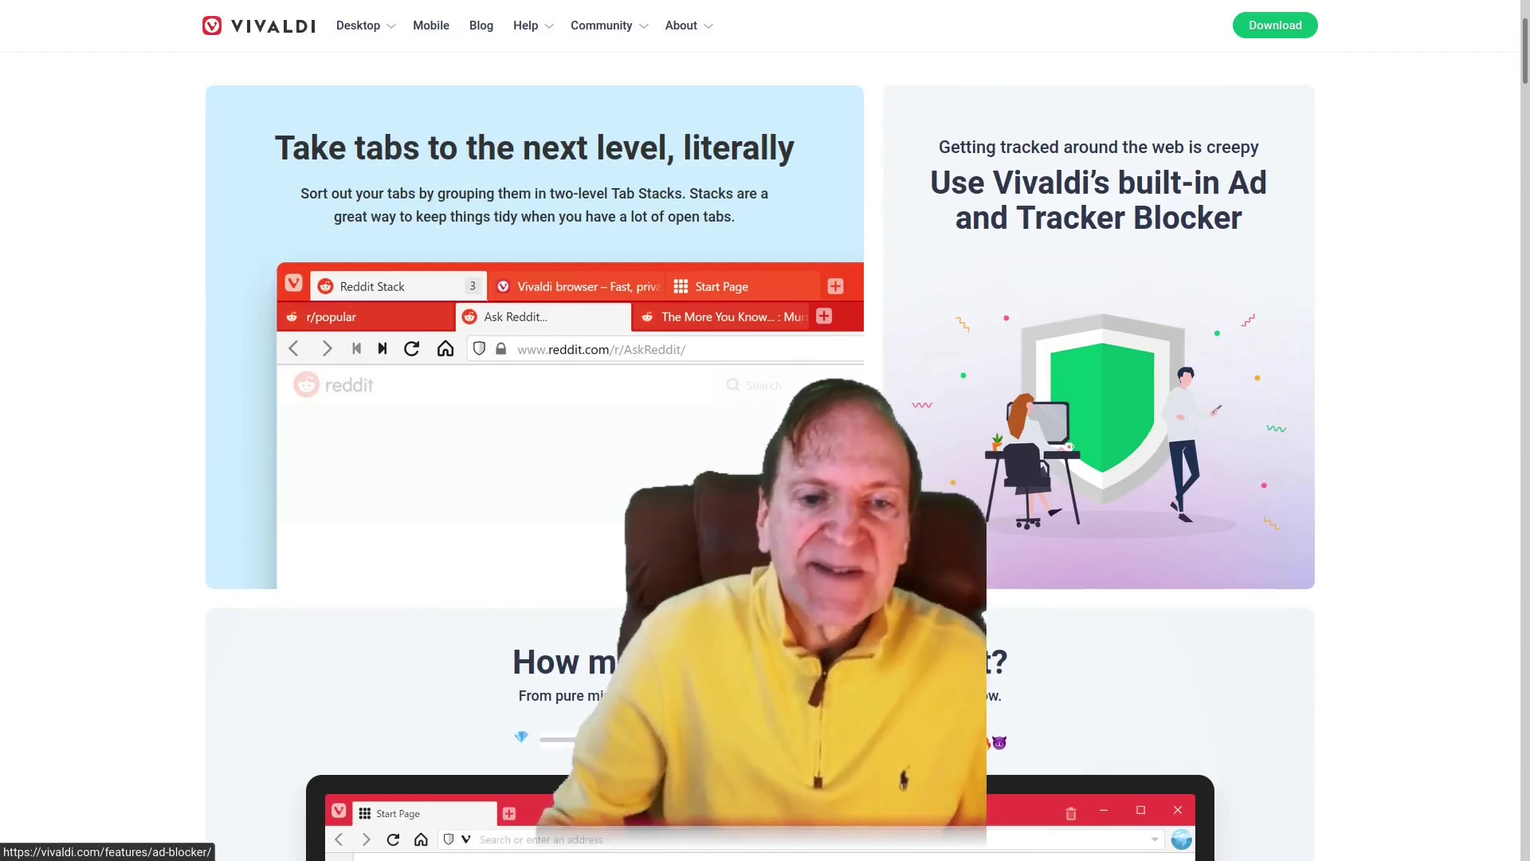
scroll(760, 454, down, 3)
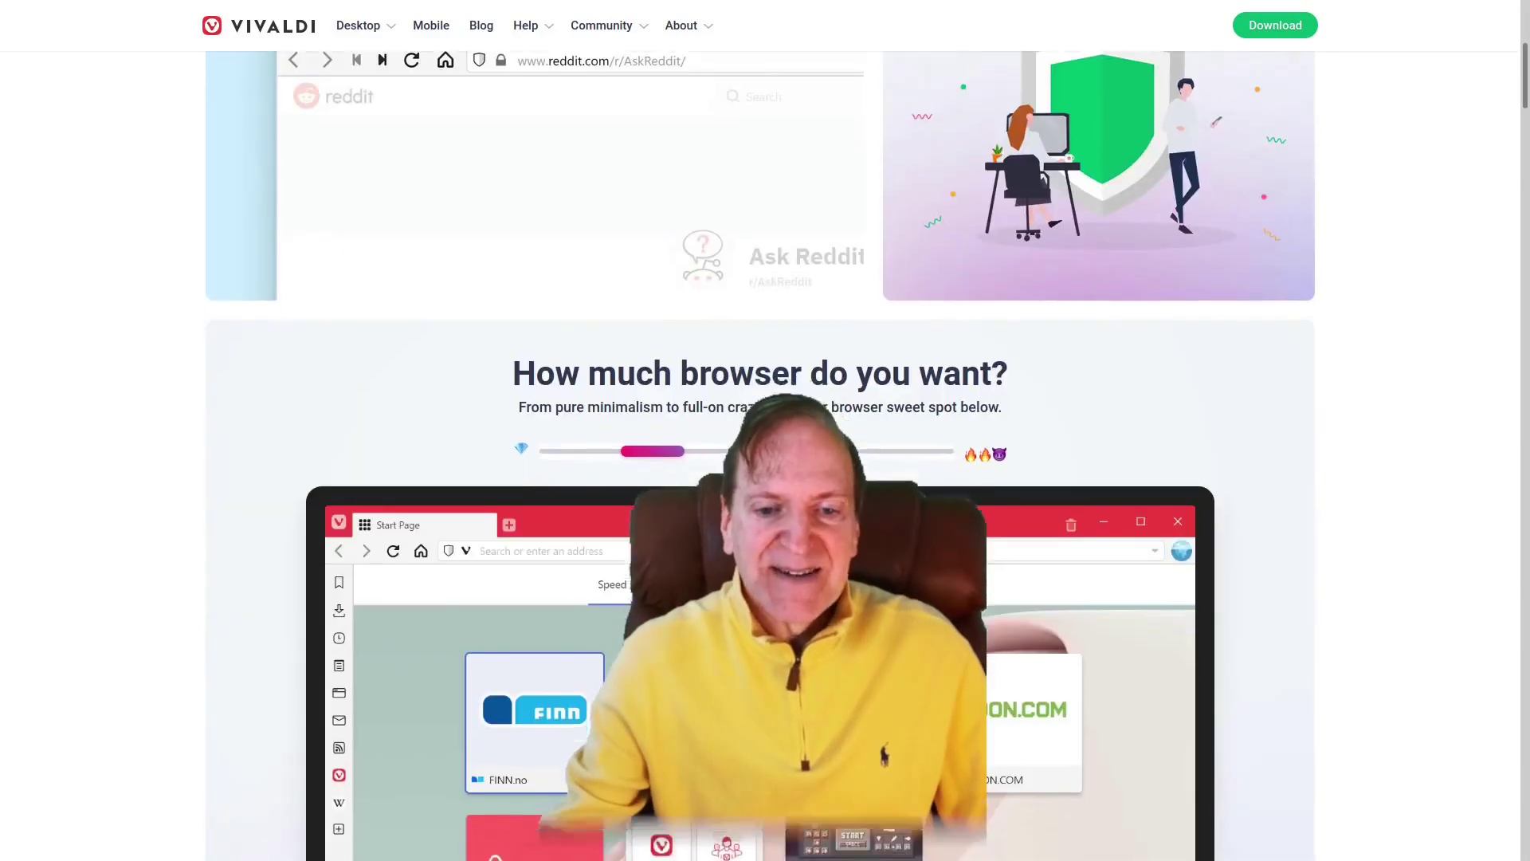
scroll(760, 454, down, 4)
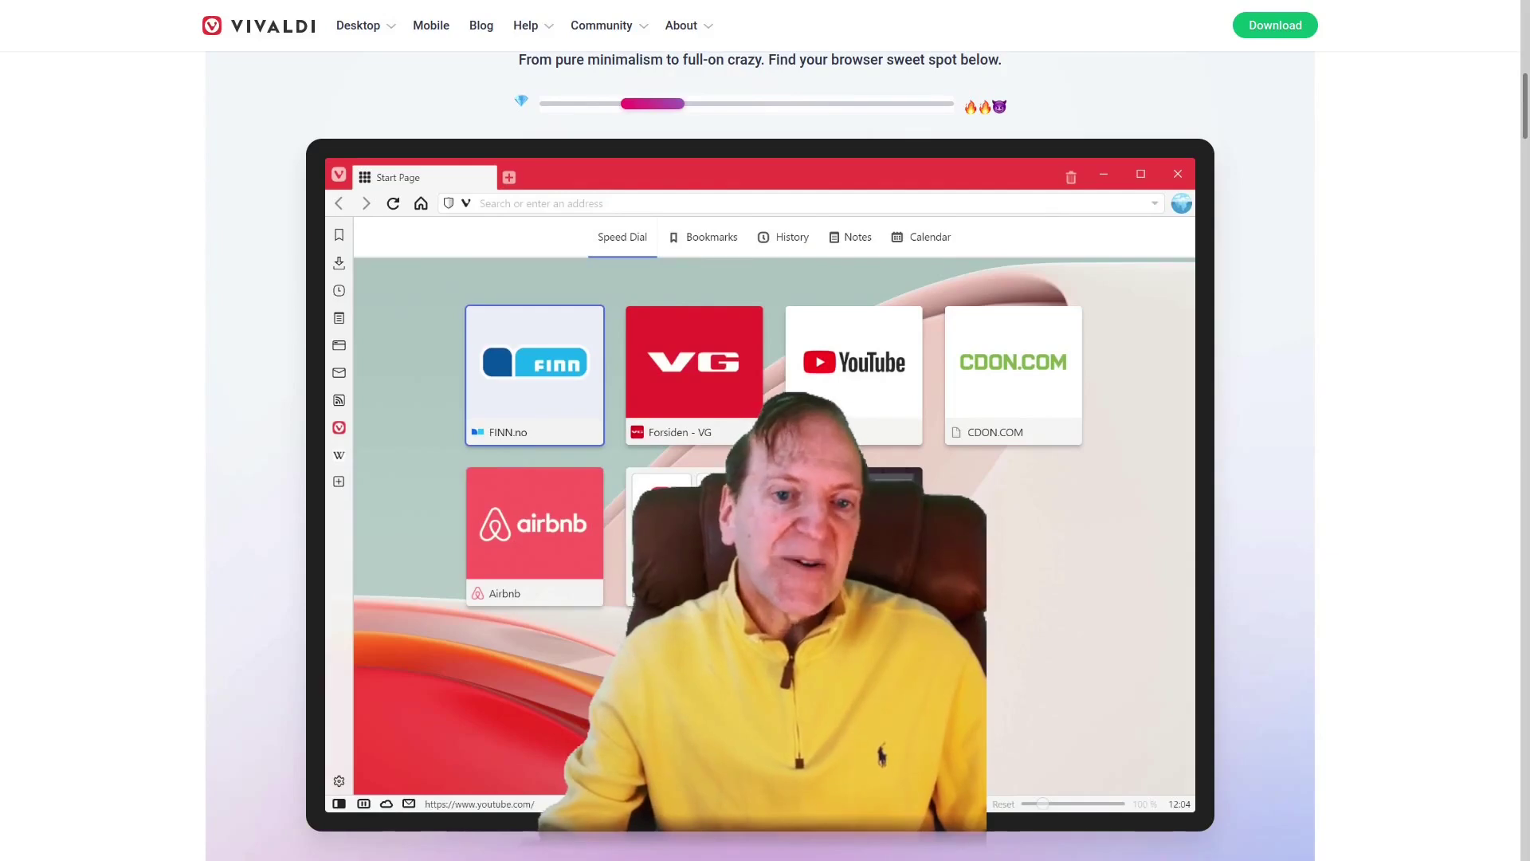
scroll(761, 455, up, 1)
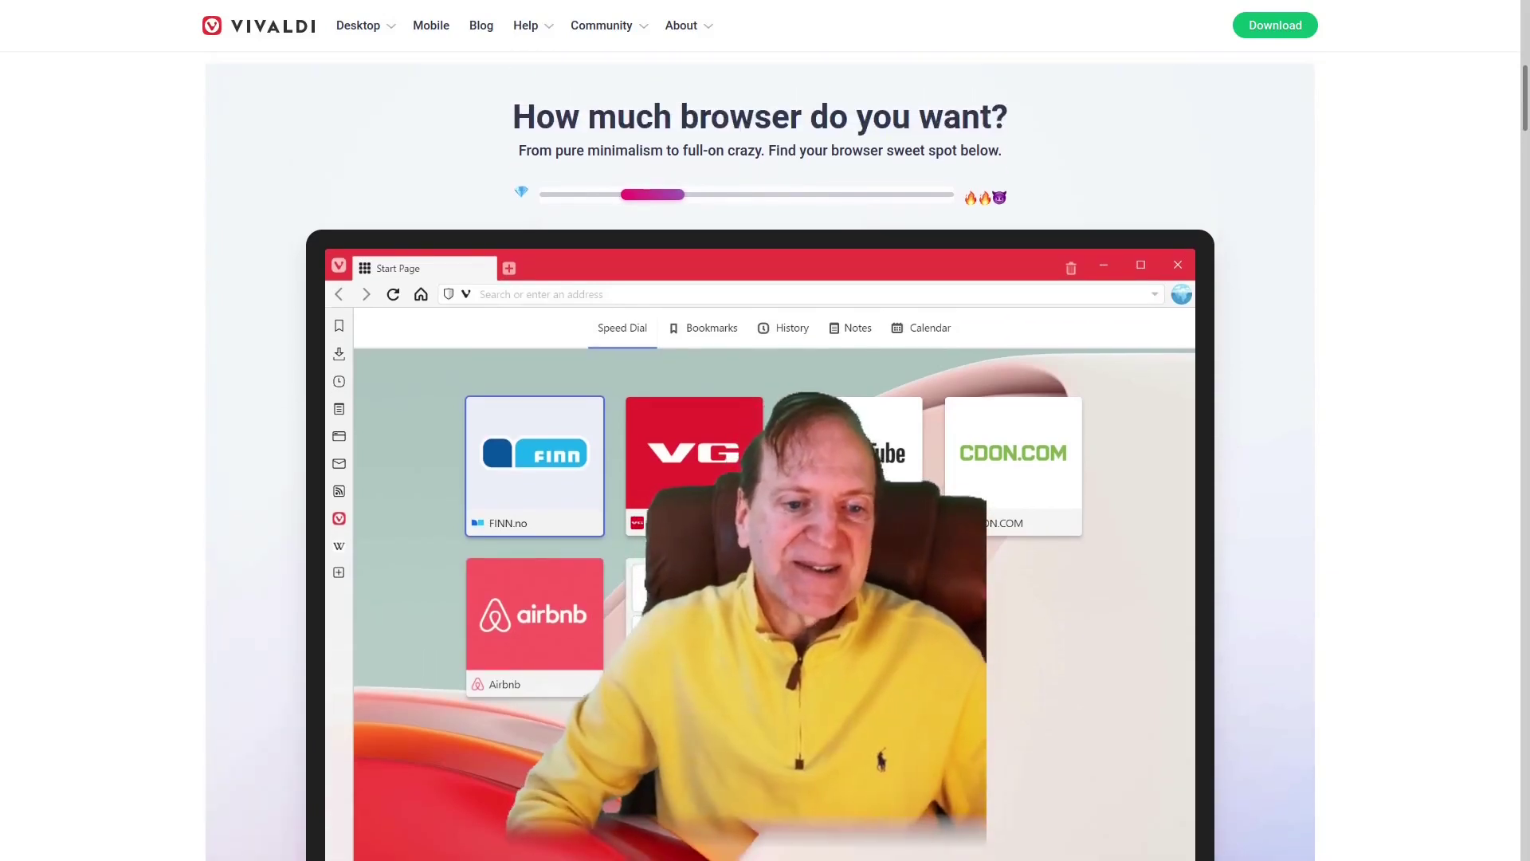
scroll(761, 454, down, 2)
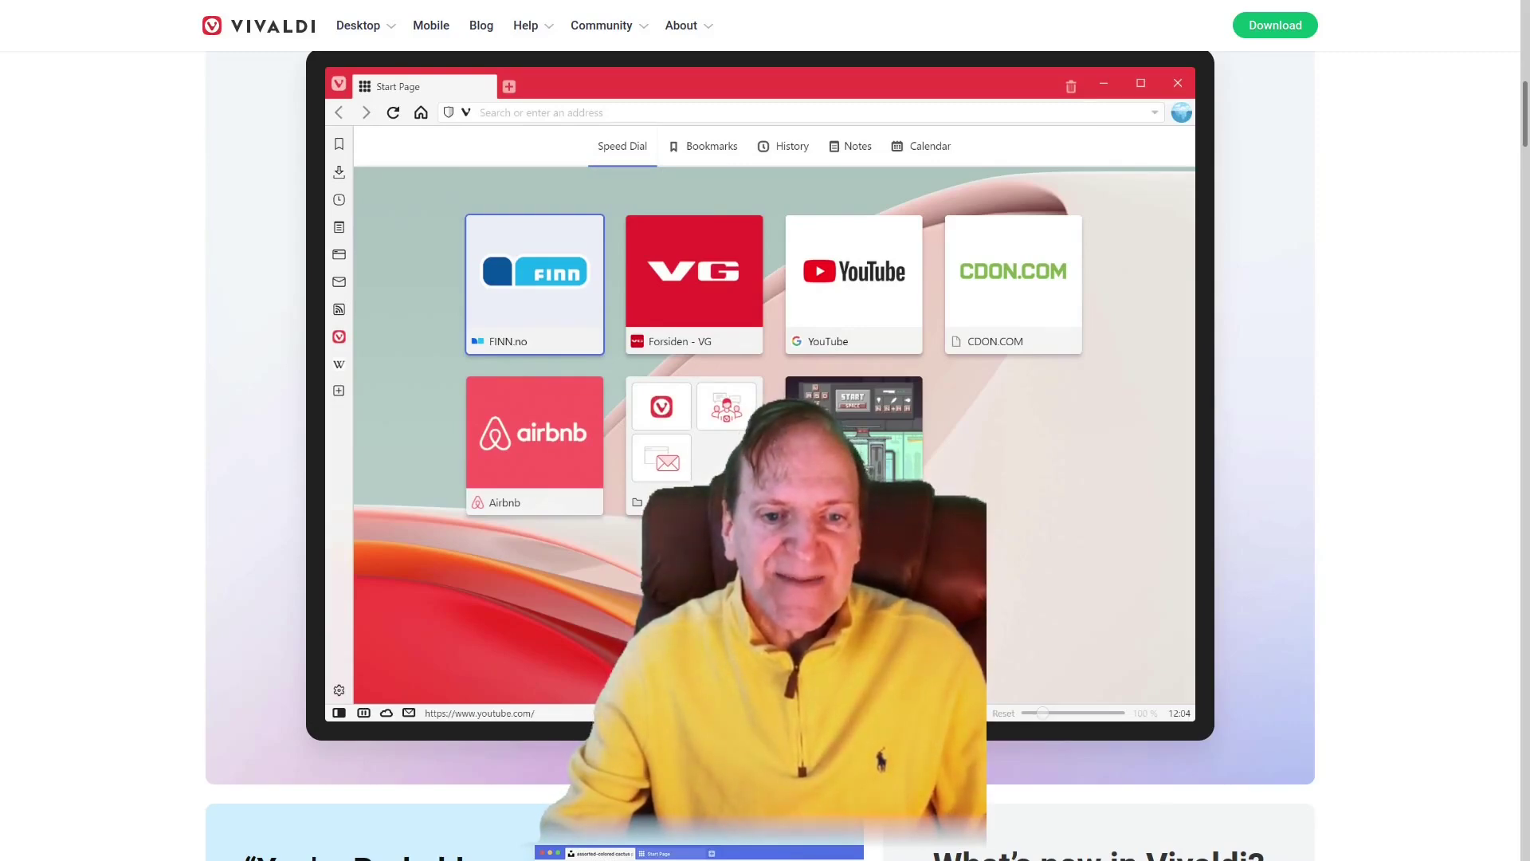
scroll(760, 454, down, 5)
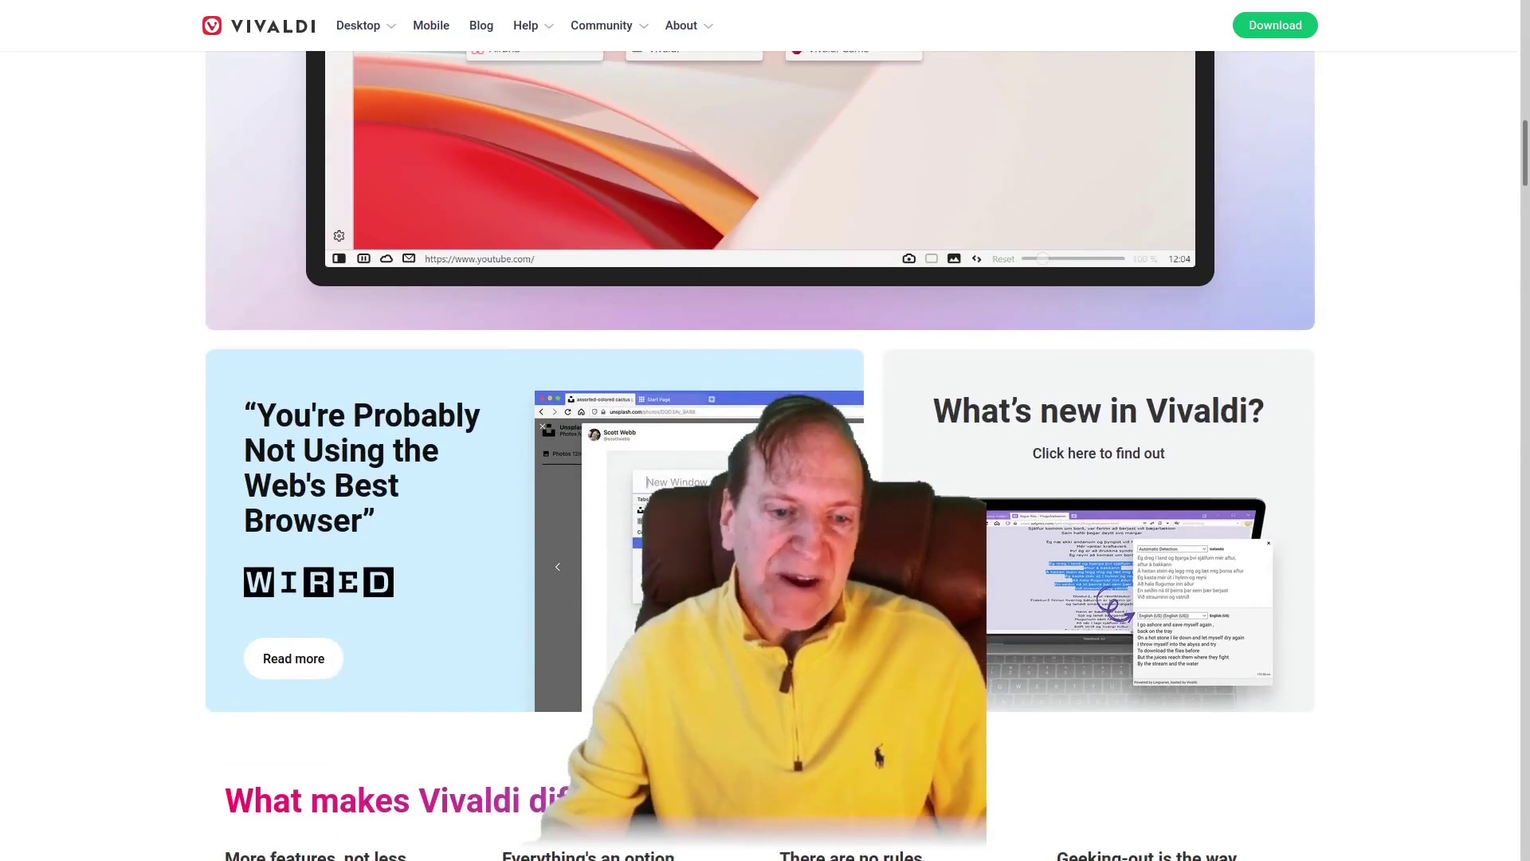
scroll(760, 454, down, 2)
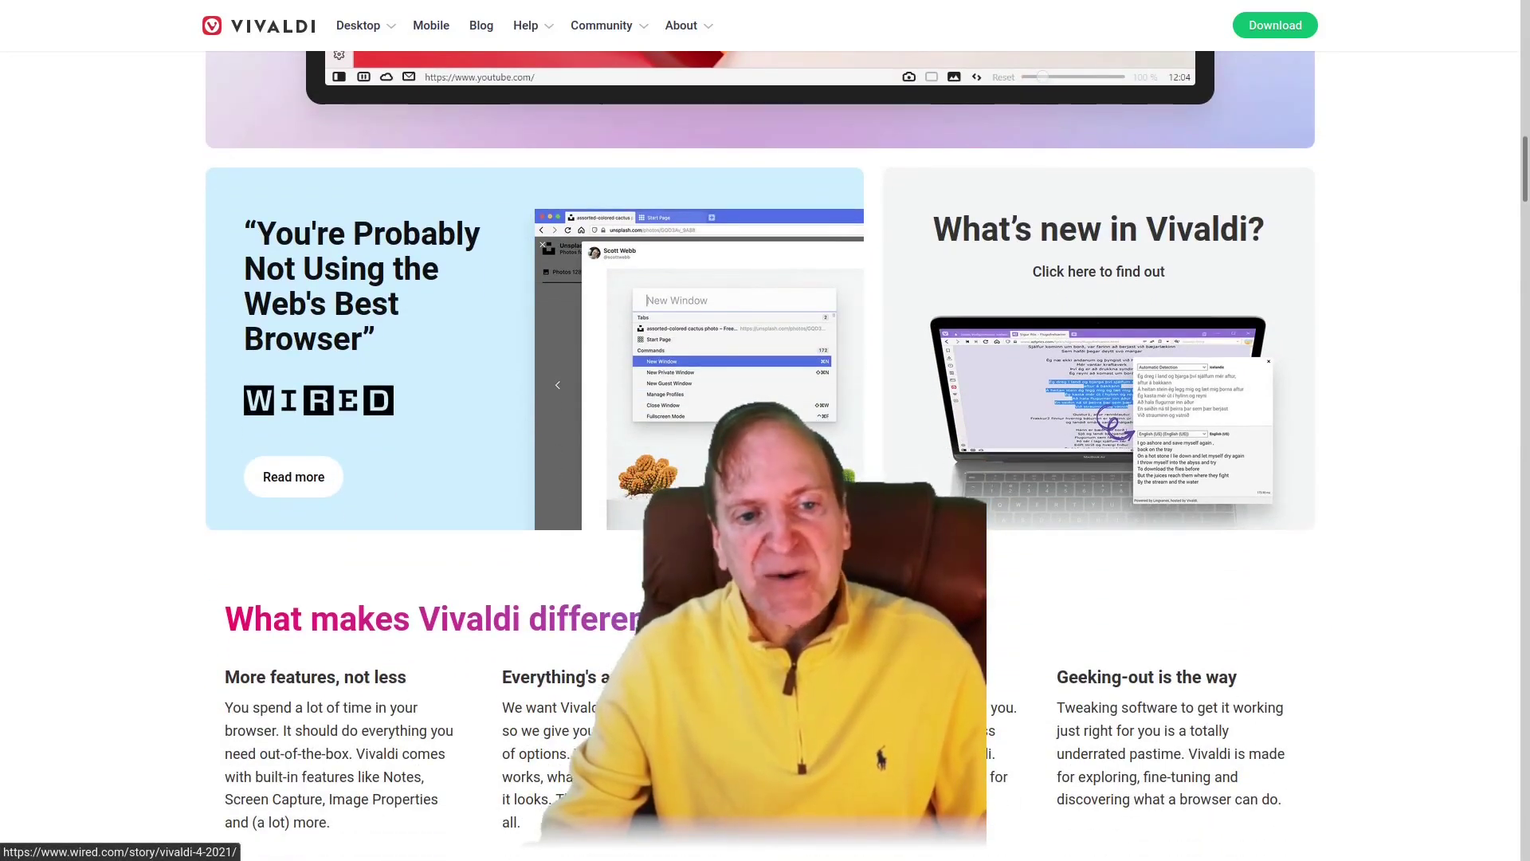
scroll(761, 455, down, 1)
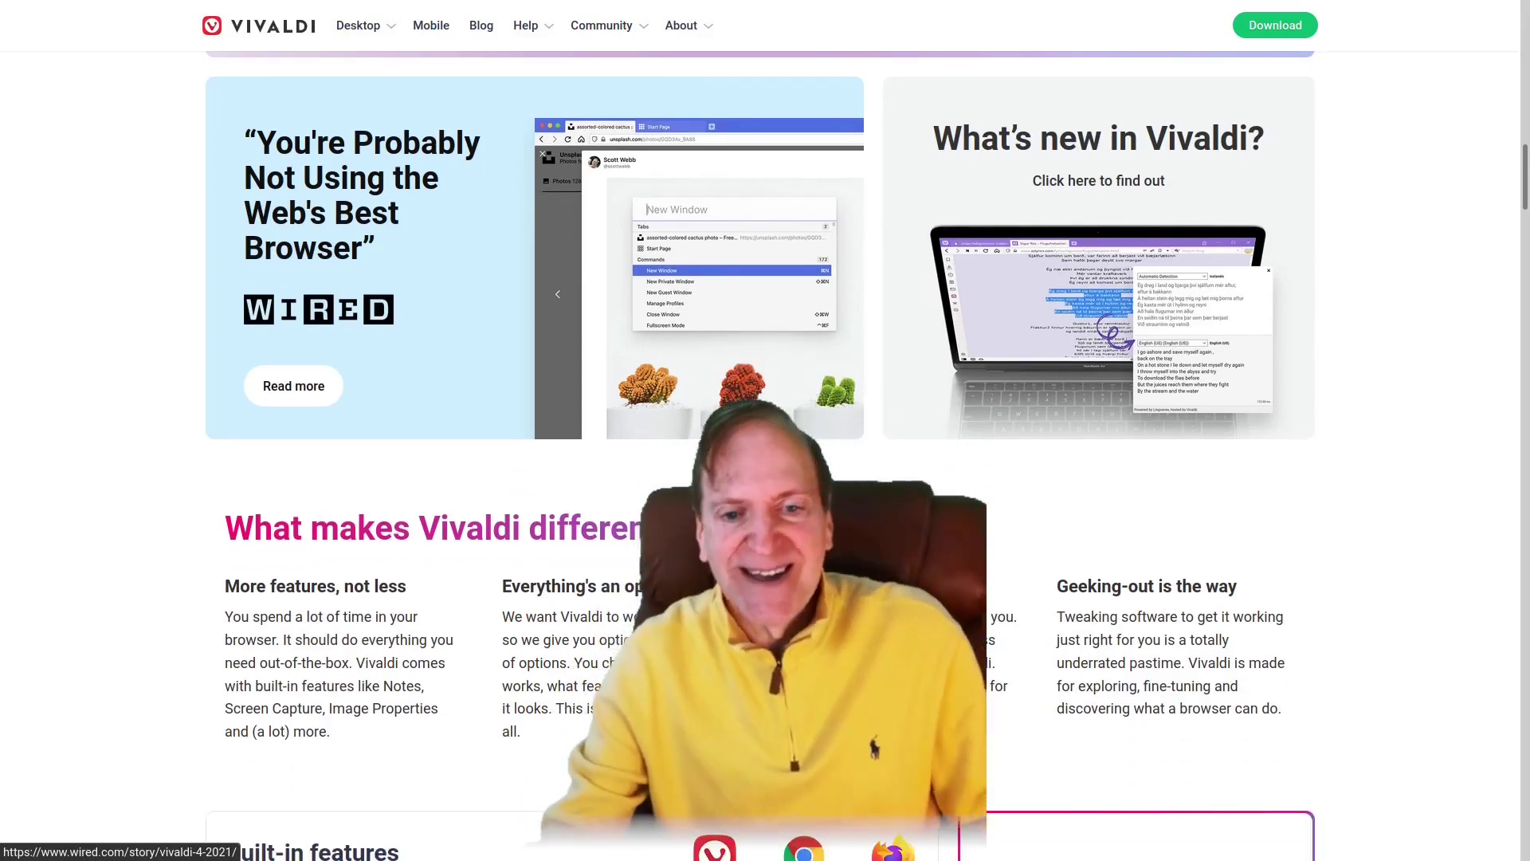
Read "What makes Vivaldi different?" and compare the built-in features of Vivaldi, Chrome and Firefox in the table
scroll(760, 454, down, 3)
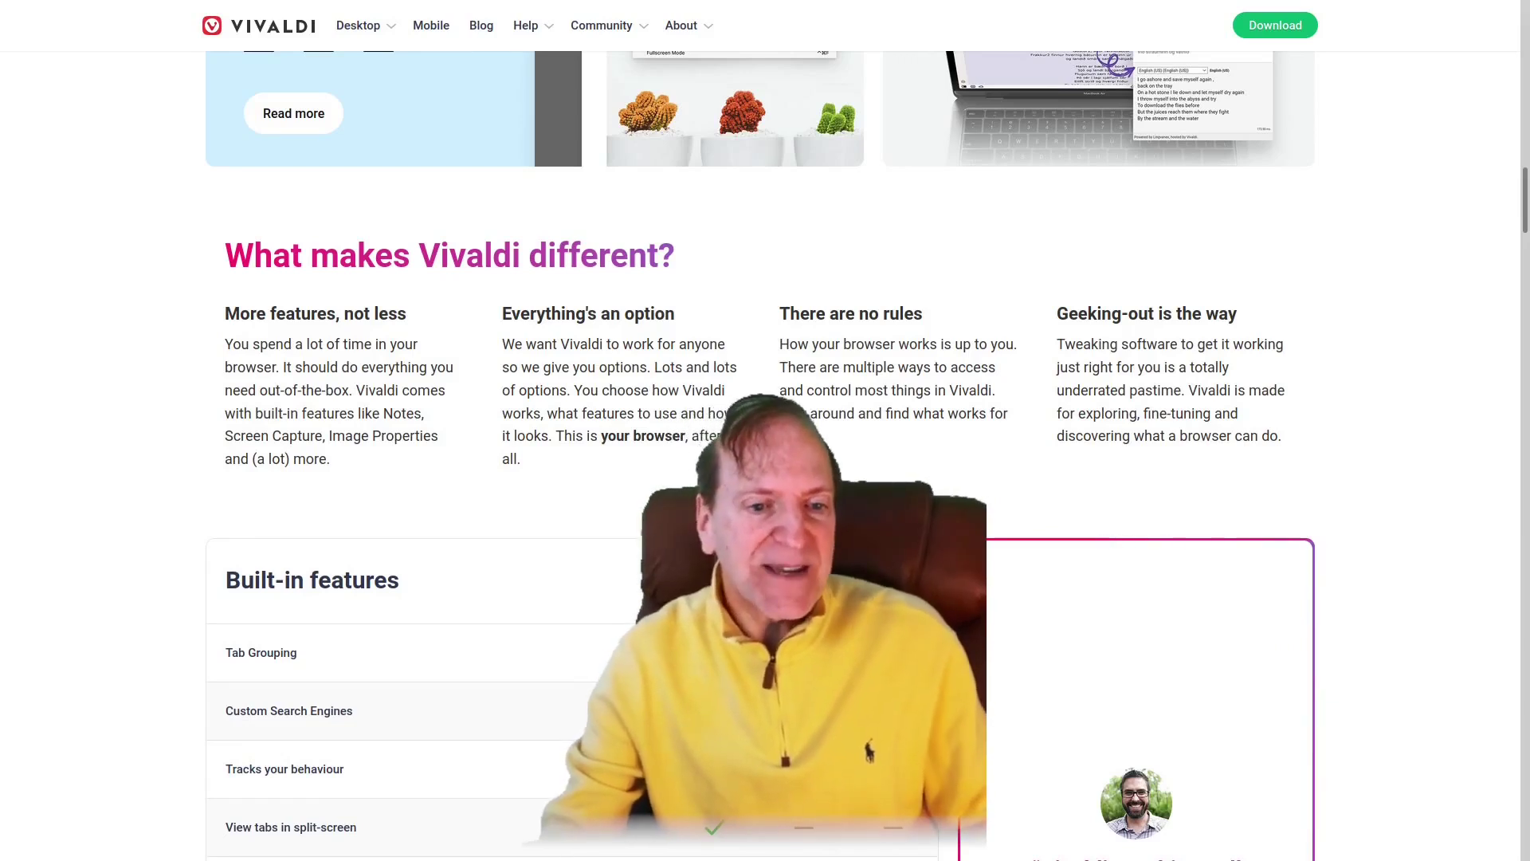
scroll(760, 455, down, 1)
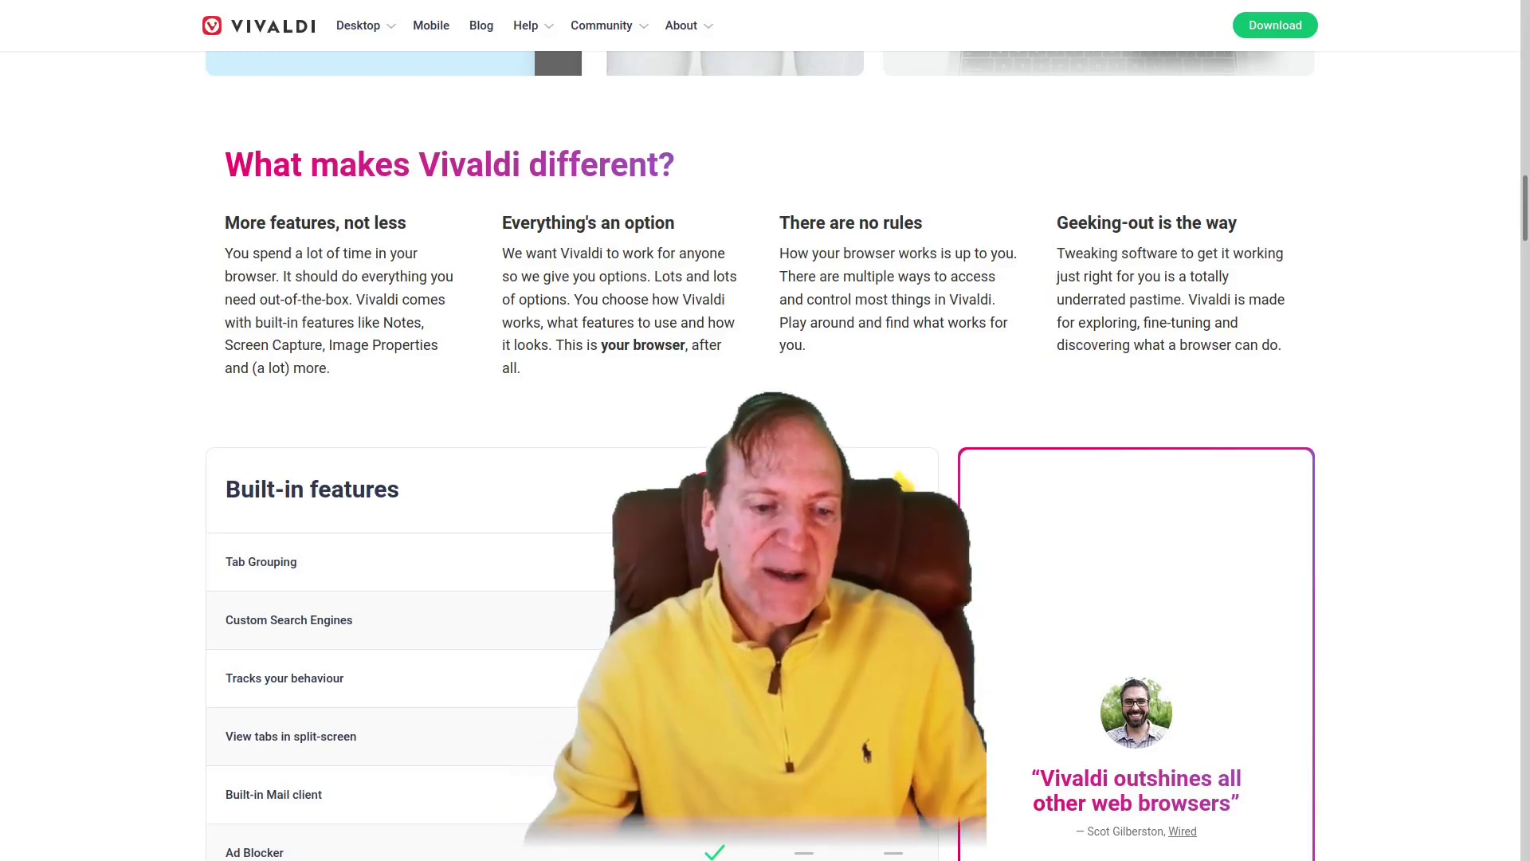
scroll(765, 430, down, 5)
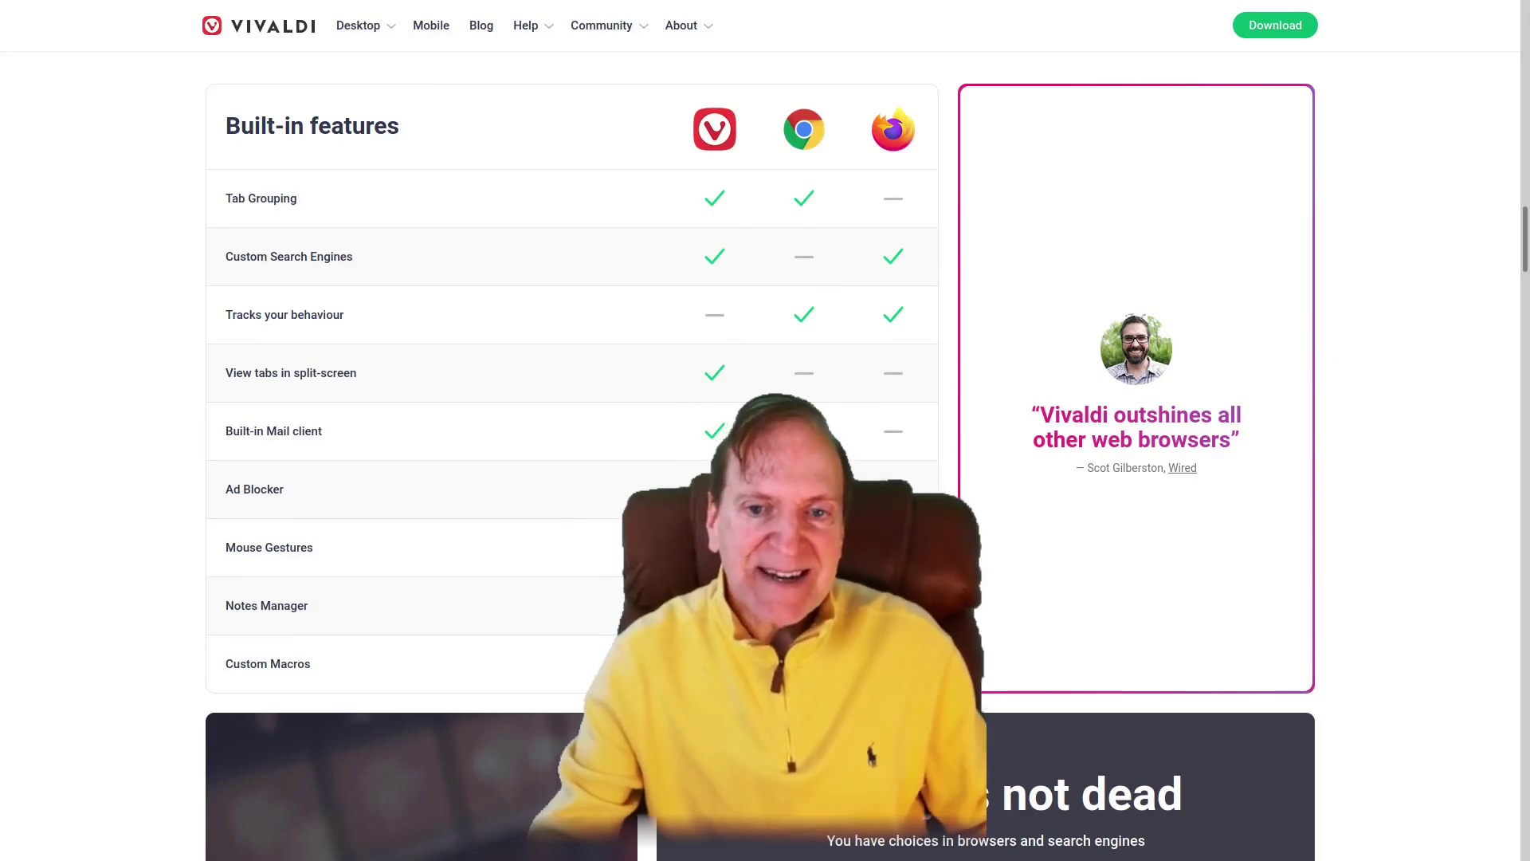
scroll(761, 465, down, 1)
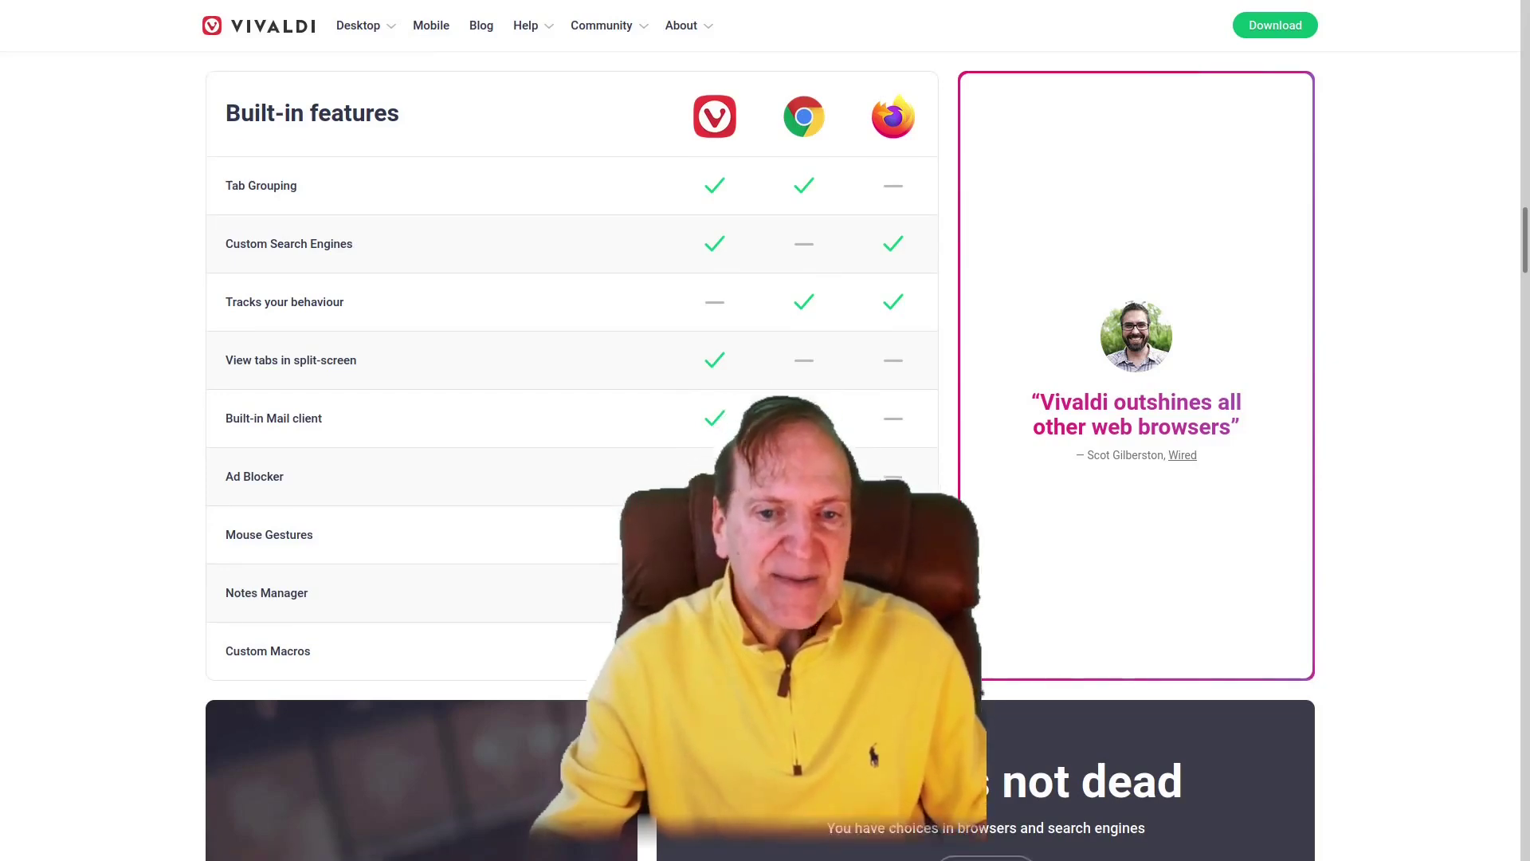
scroll(761, 464, up, 1)
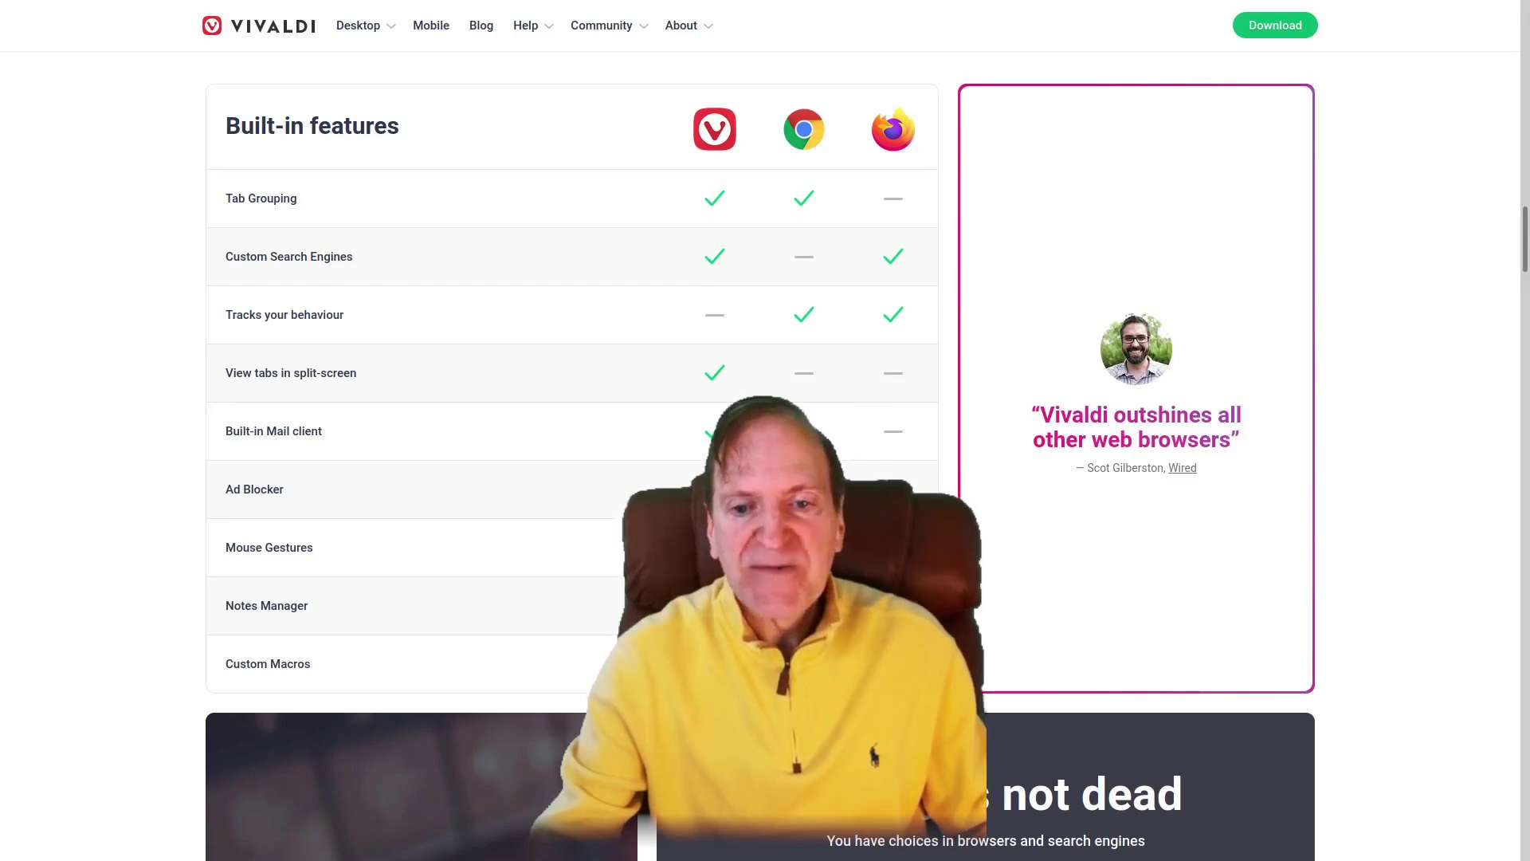
scroll(761, 464, down, 1)
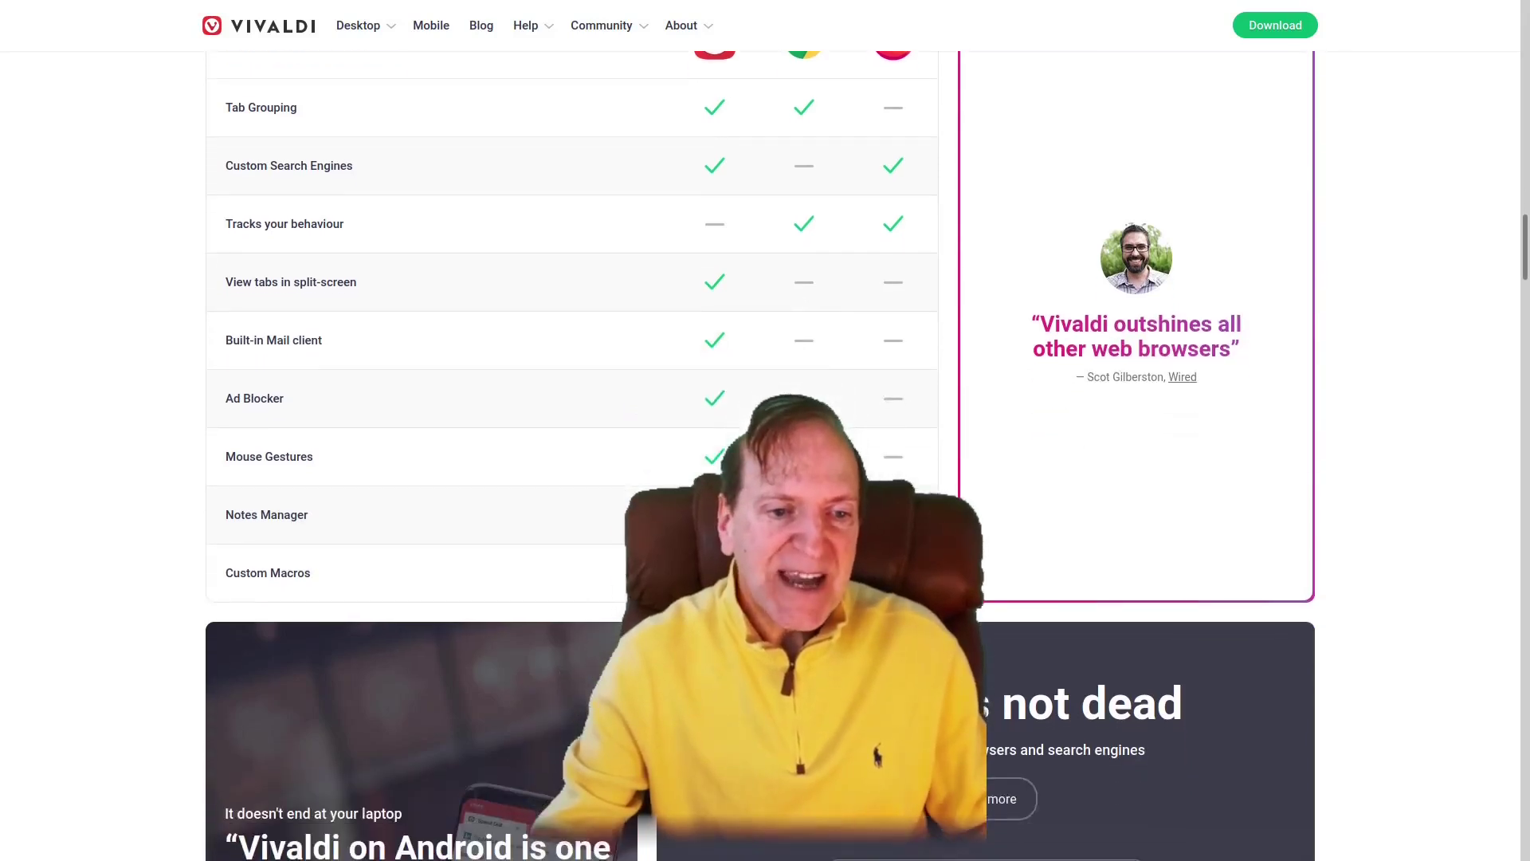
scroll(760, 464, down, 1)
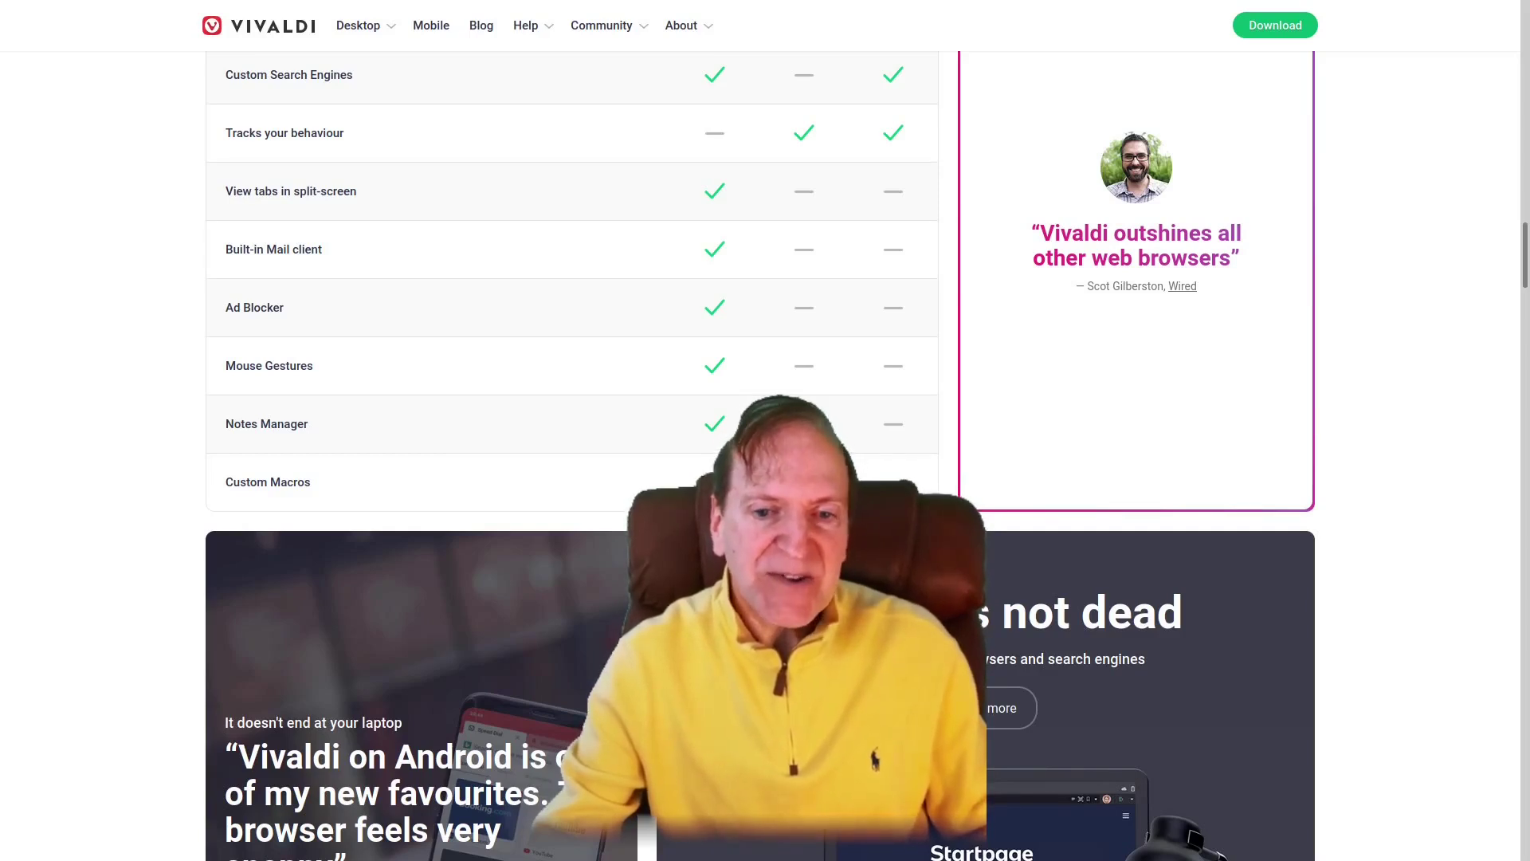
scroll(765, 446, down, 1)
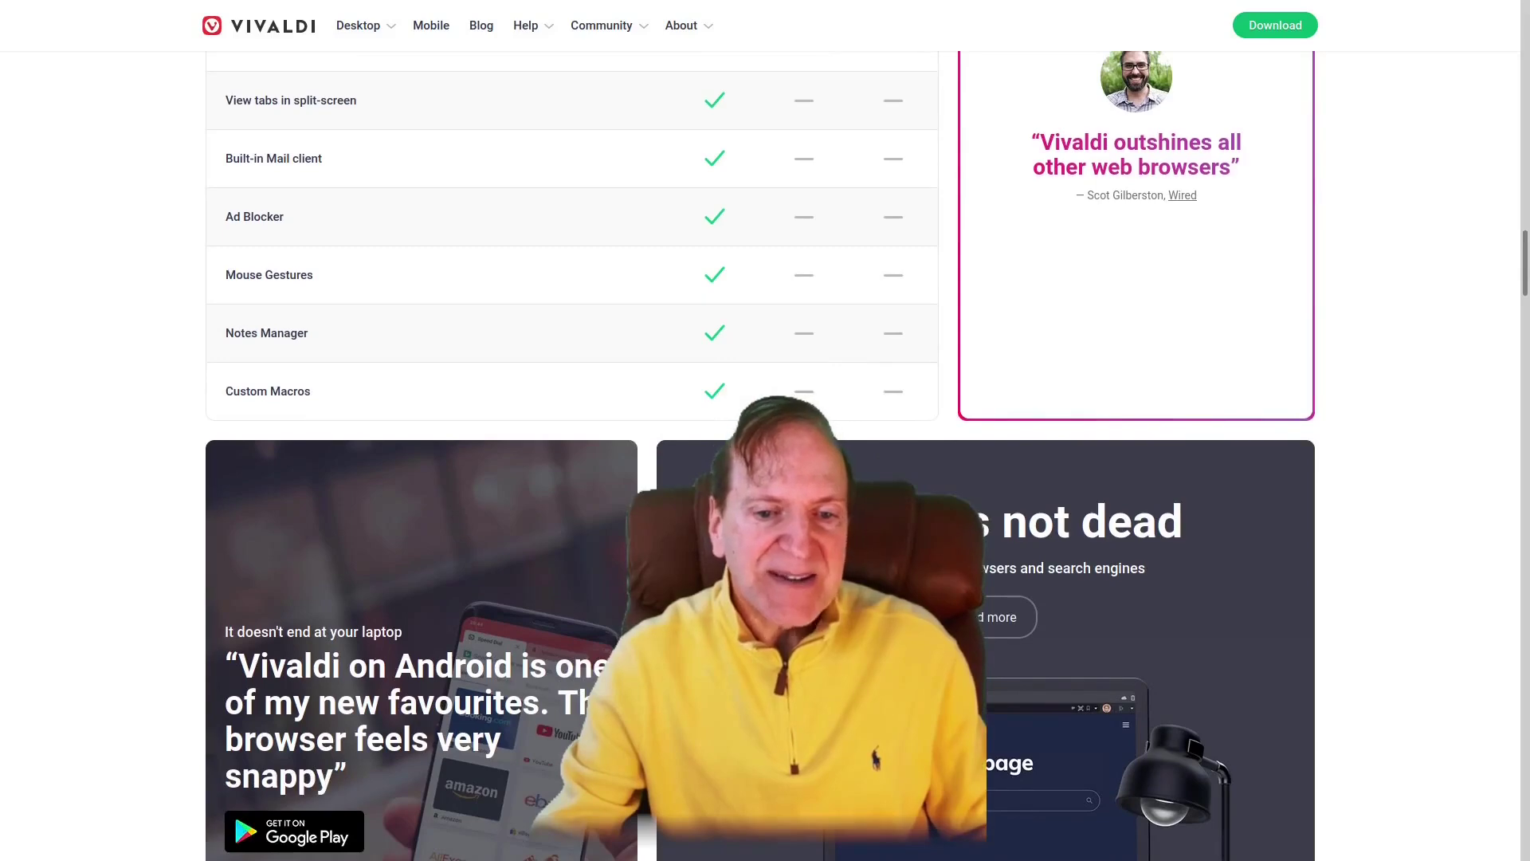
scroll(765, 447, down, 1)
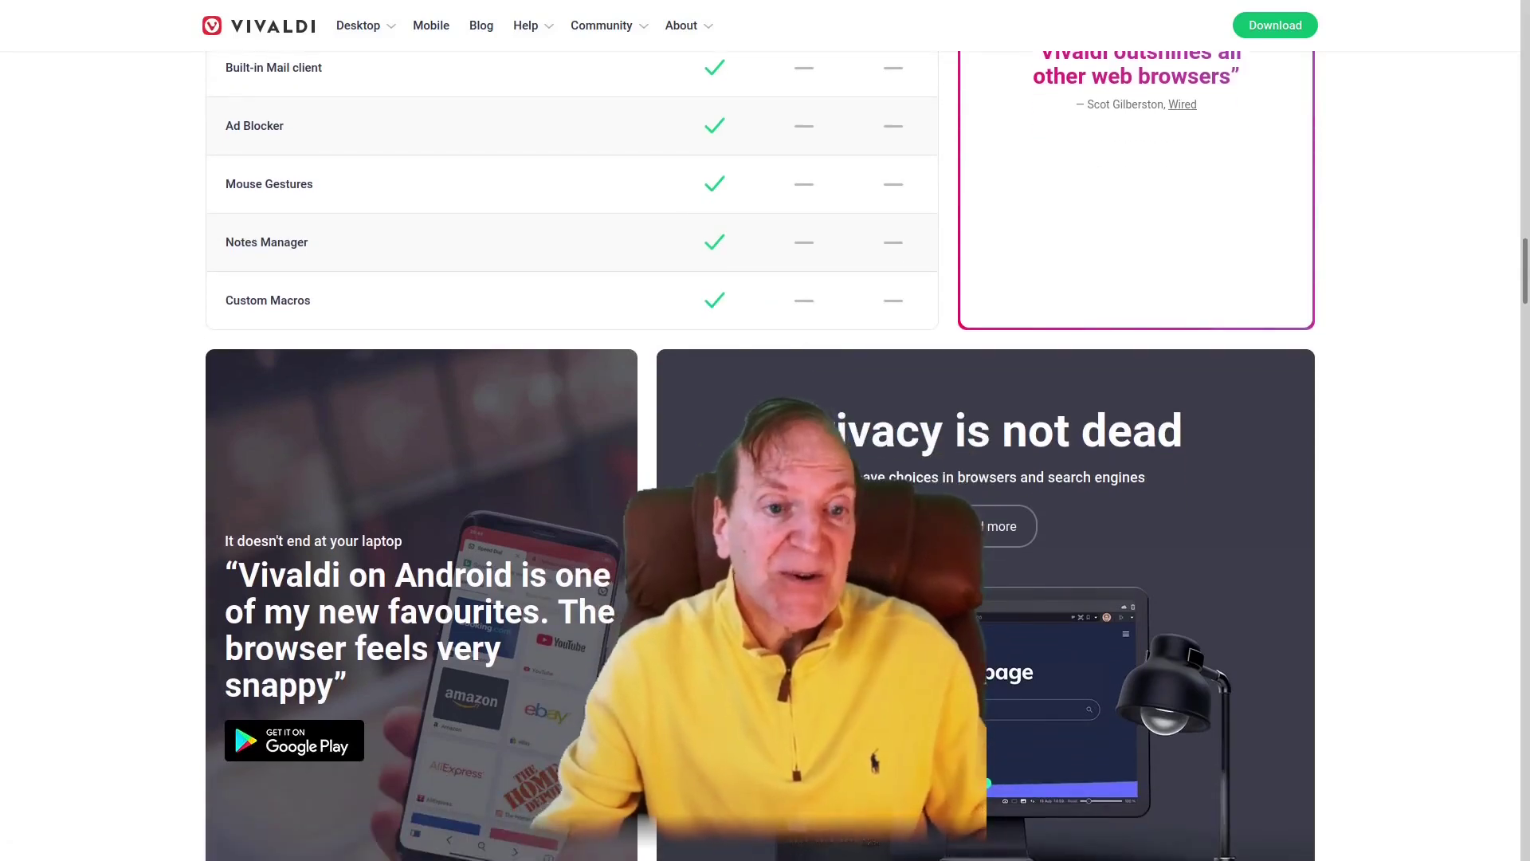
Review the homepage sections on Vivaldi for Android, privacy, the company's promise, Chrome extension support and themes
scroll(766, 446, down, 1)
scroll(294, 378, down, 4)
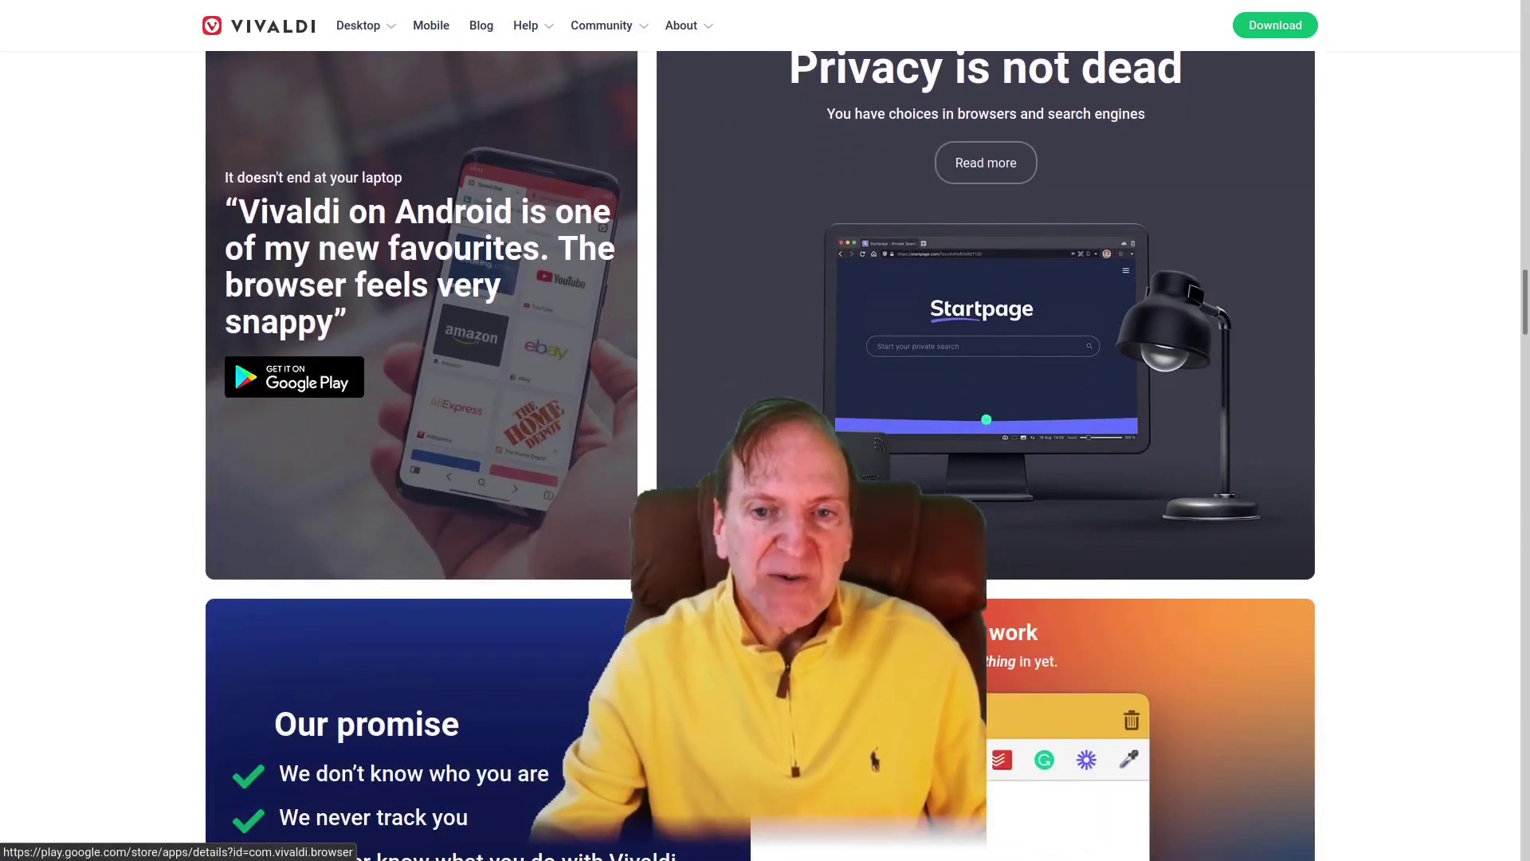
scroll(877, 478, up, 1)
scroll(877, 478, down, 5)
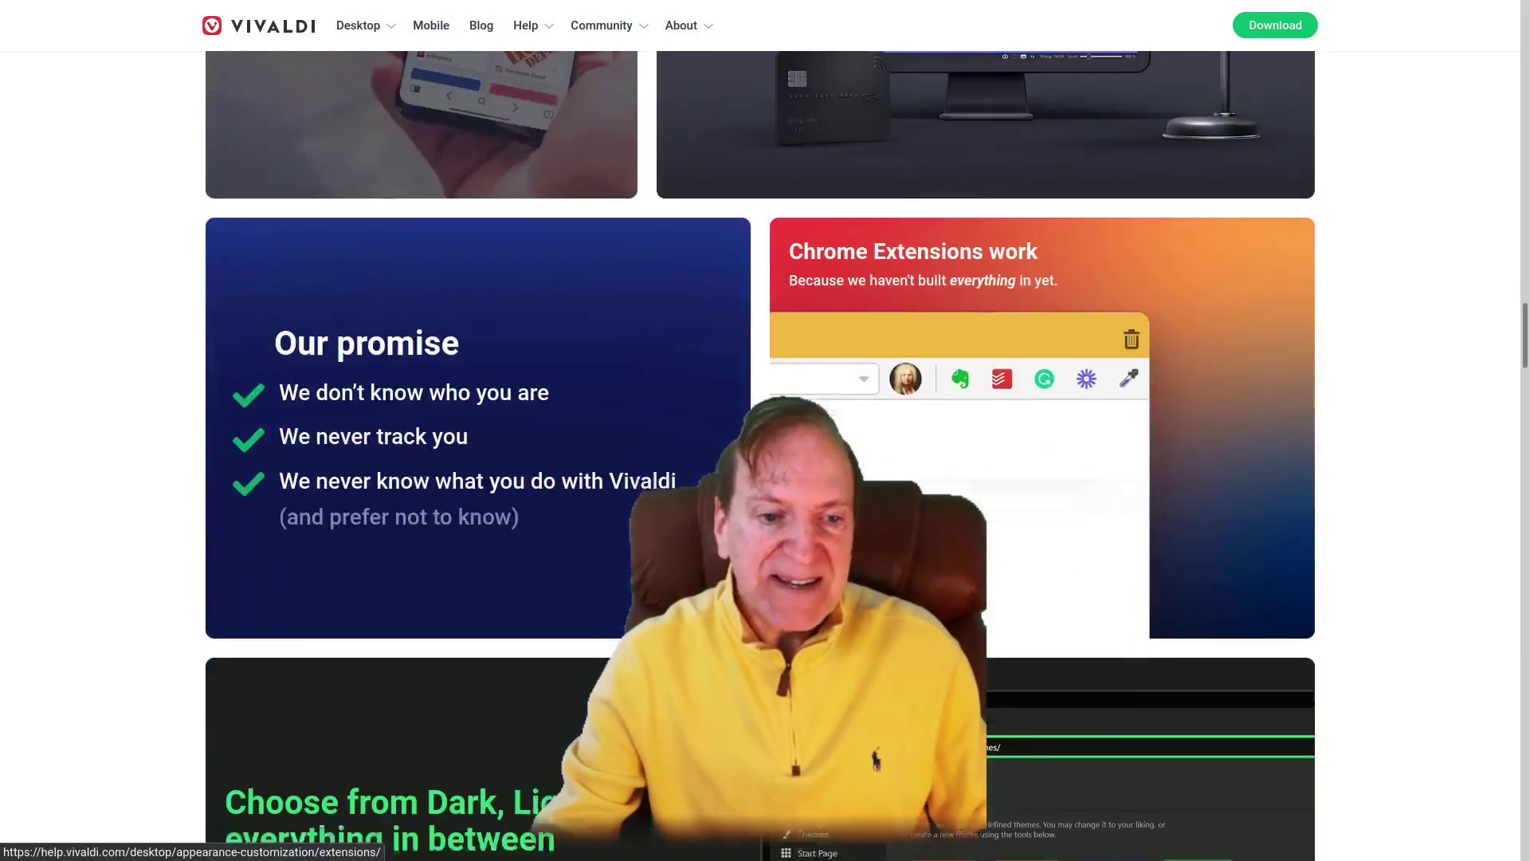
scroll(877, 479, down, 2)
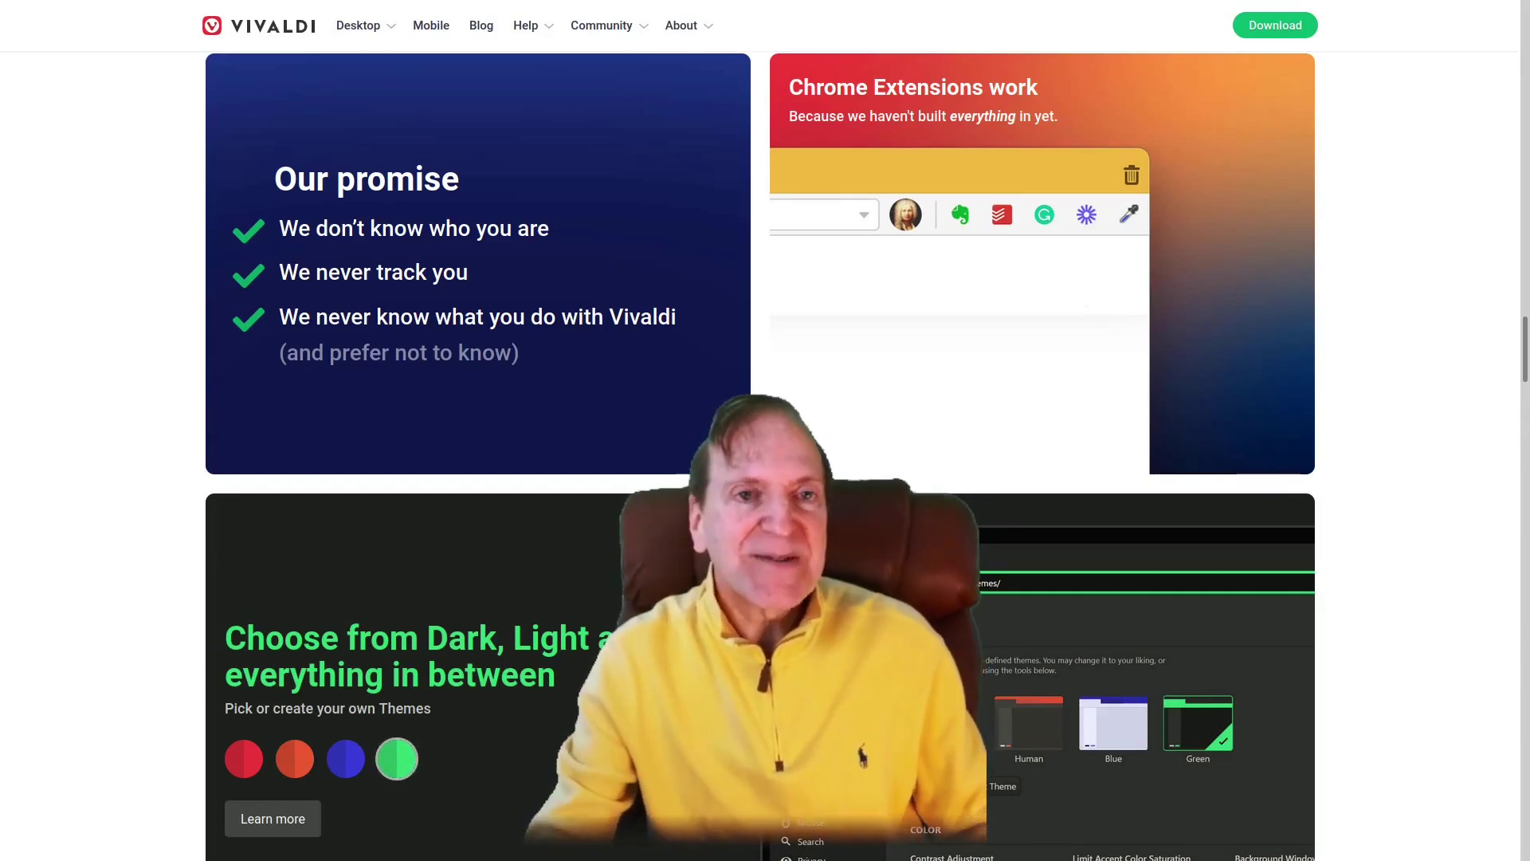
scroll(761, 454, down, 2)
scroll(761, 455, down, 4)
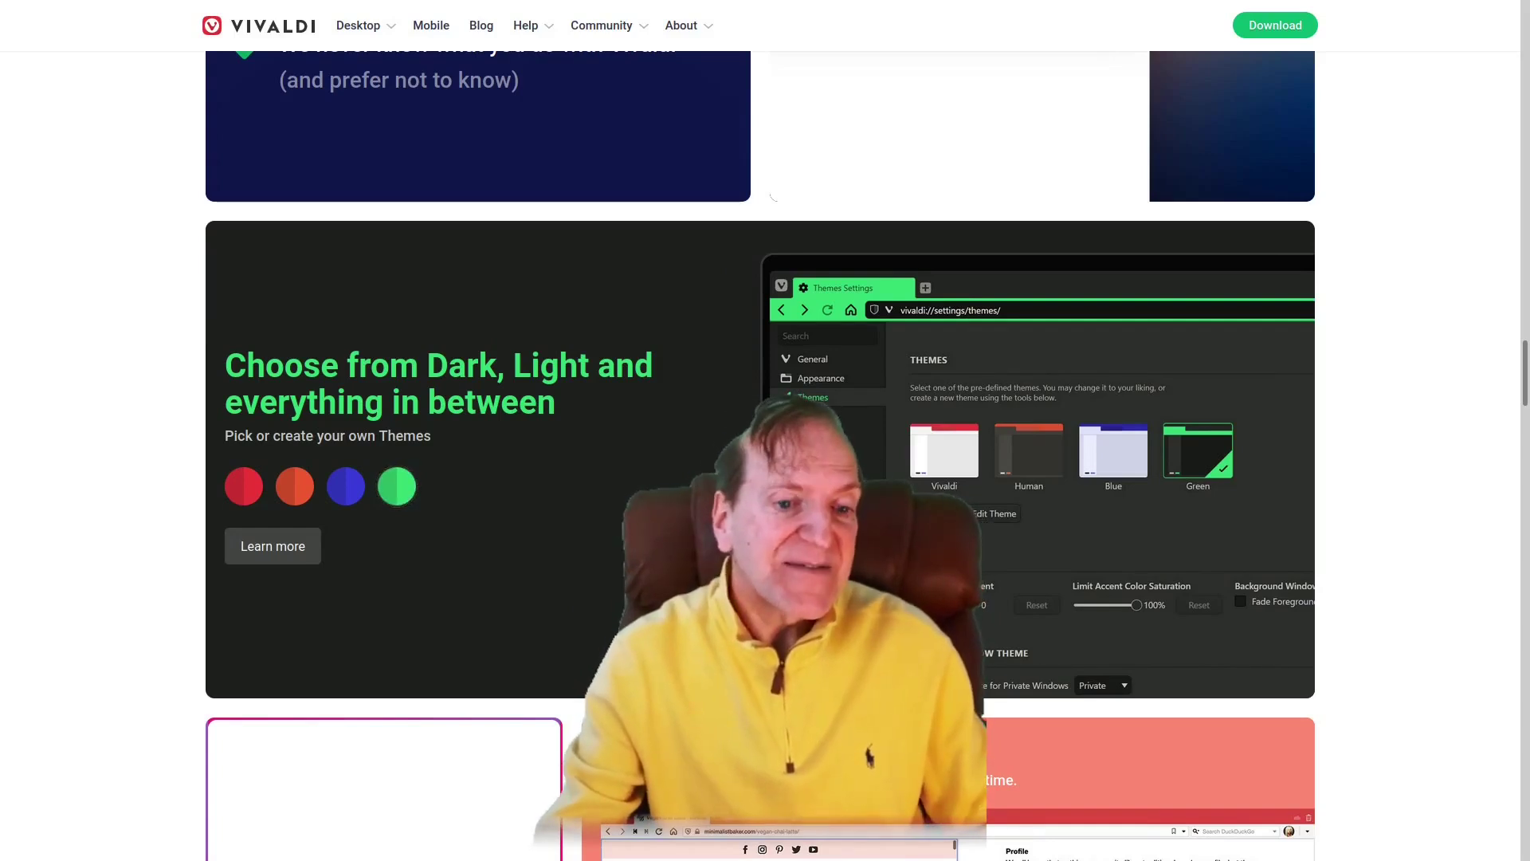
scroll(760, 454, down, 4)
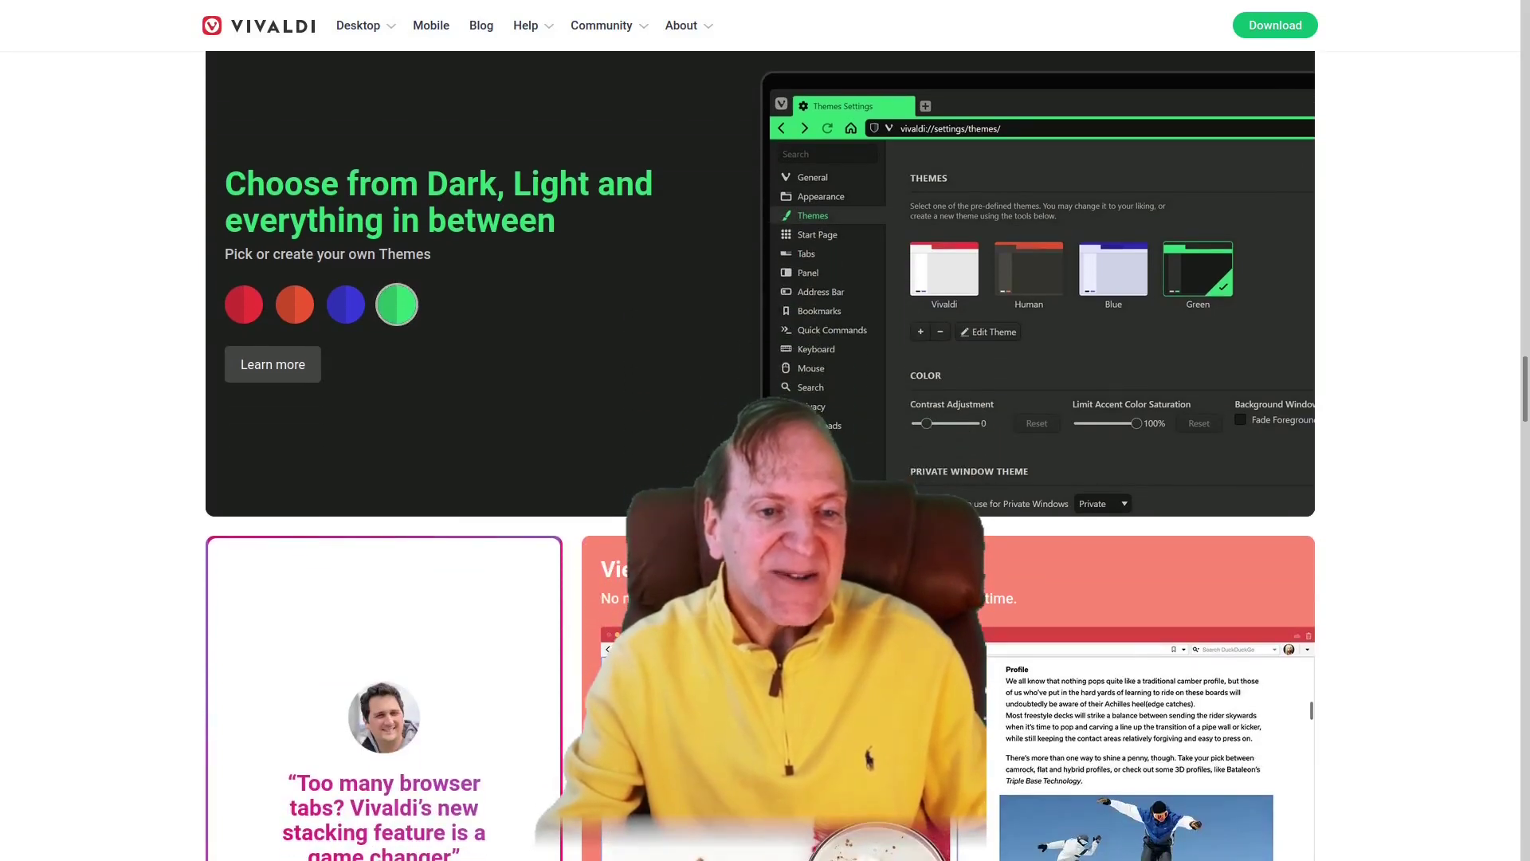
Examine the homepage sections on viewing multiple pages at once, built-in Mail, tab handling versus other browsers, and tablet use
scroll(760, 454, down, 10)
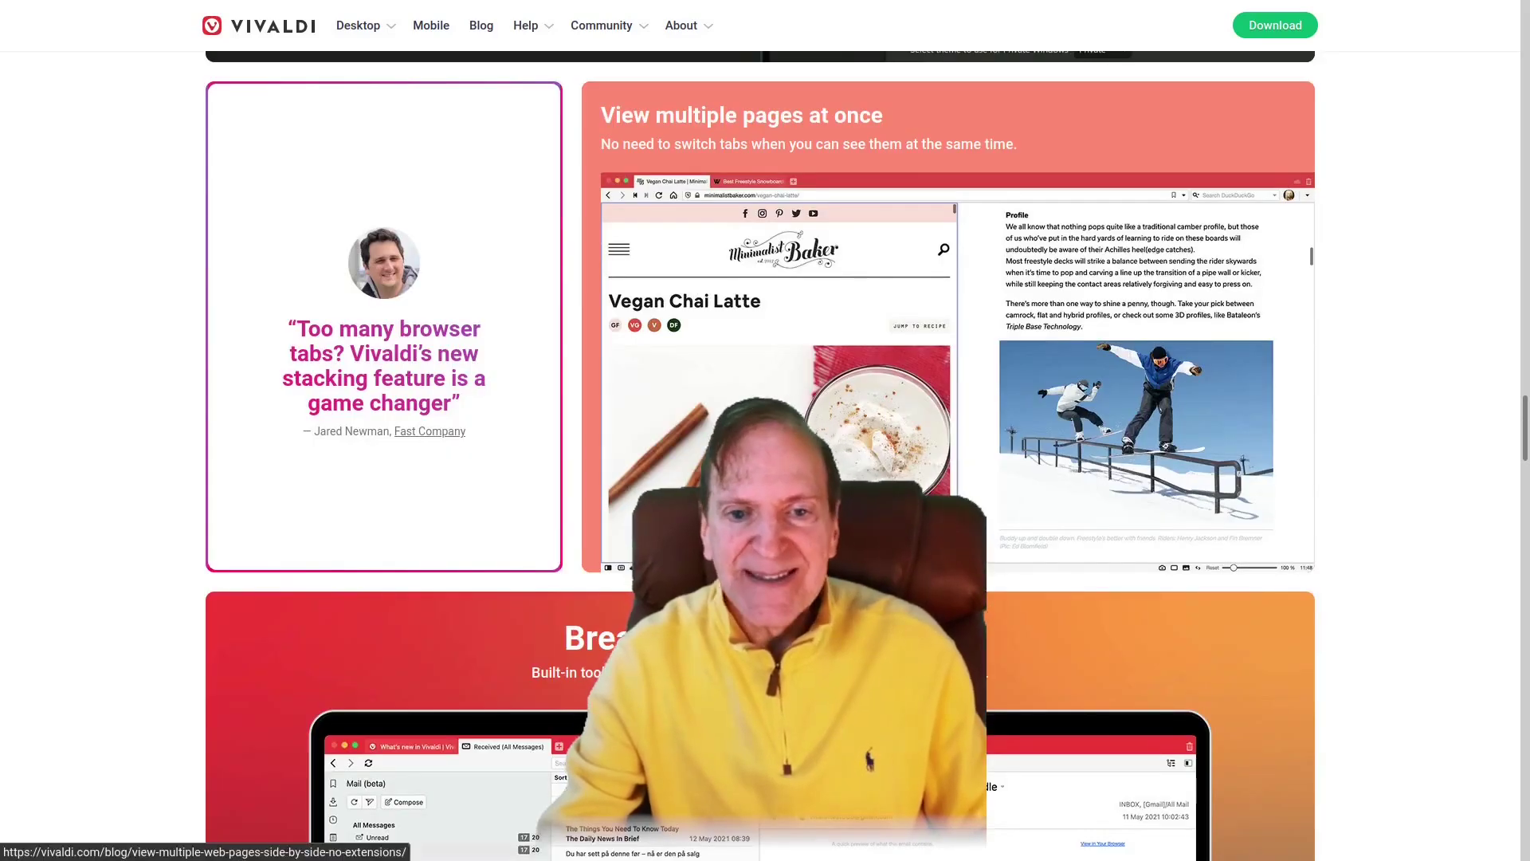
scroll(760, 455, down, 2)
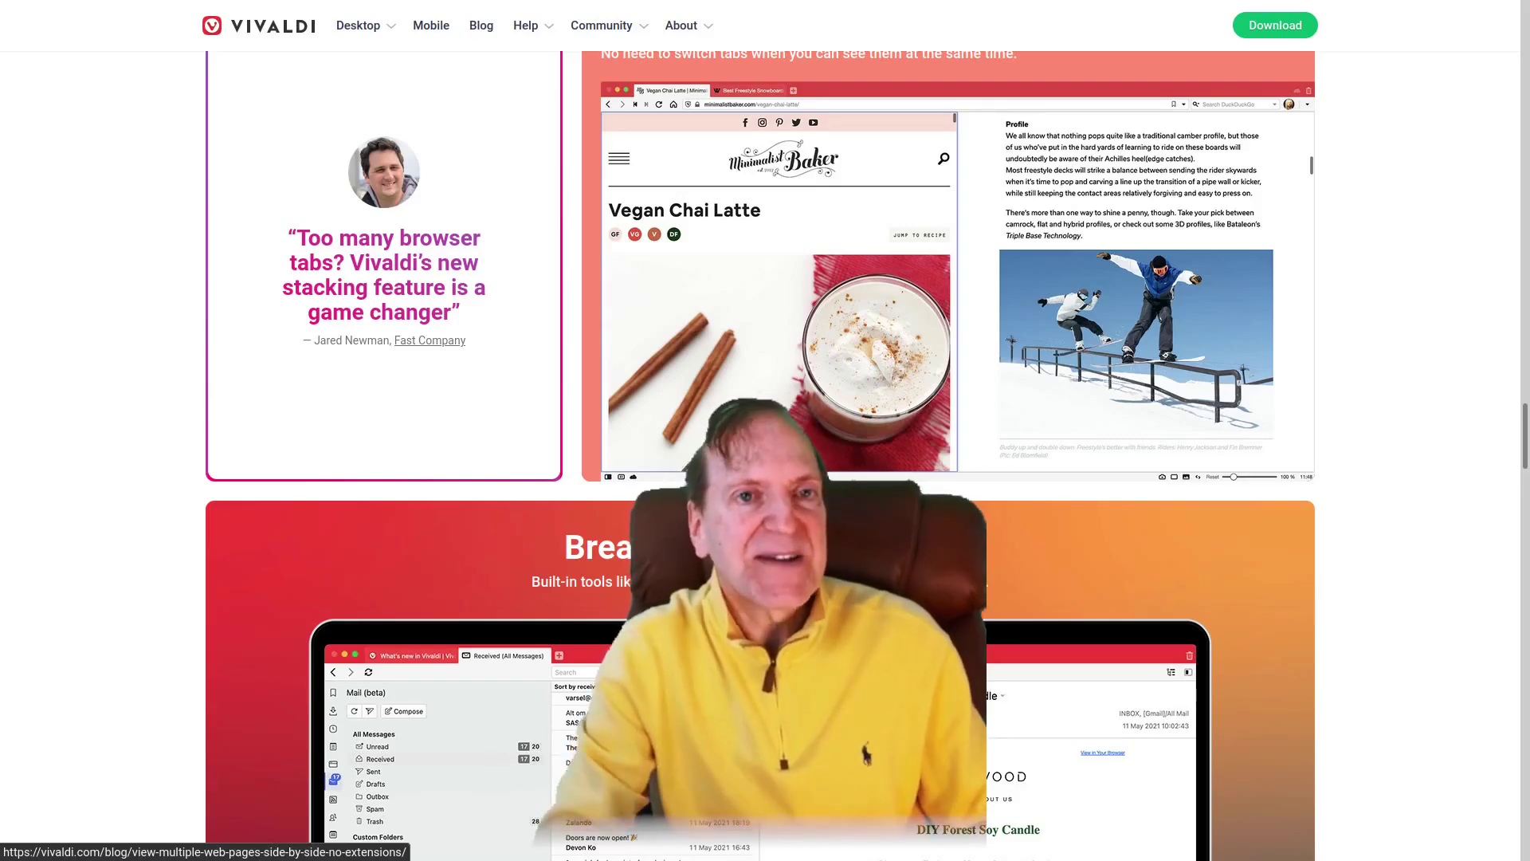
scroll(760, 454, down, 5)
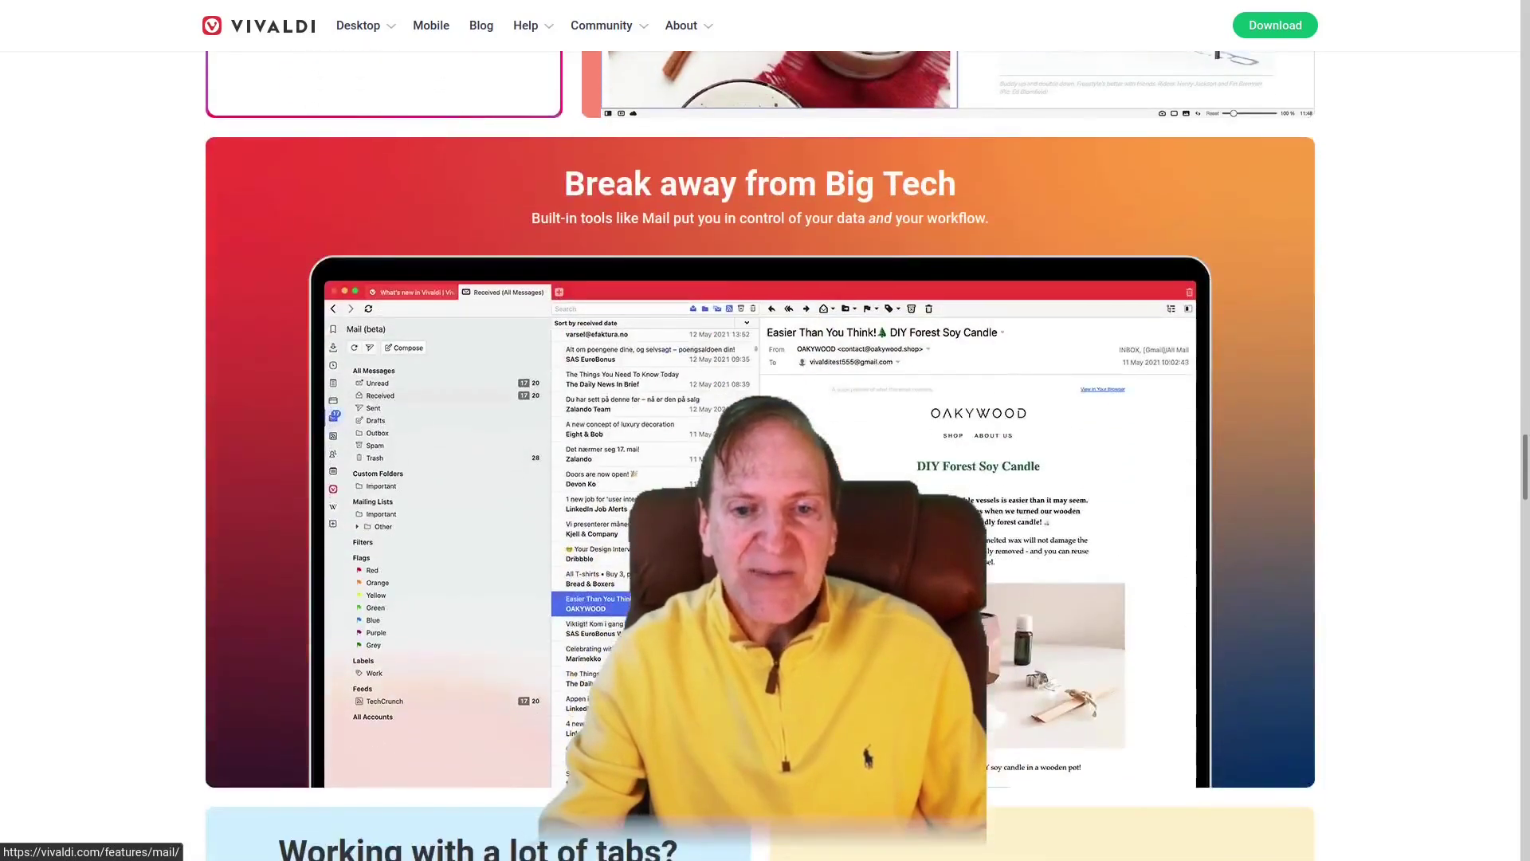
scroll(761, 455, down, 1)
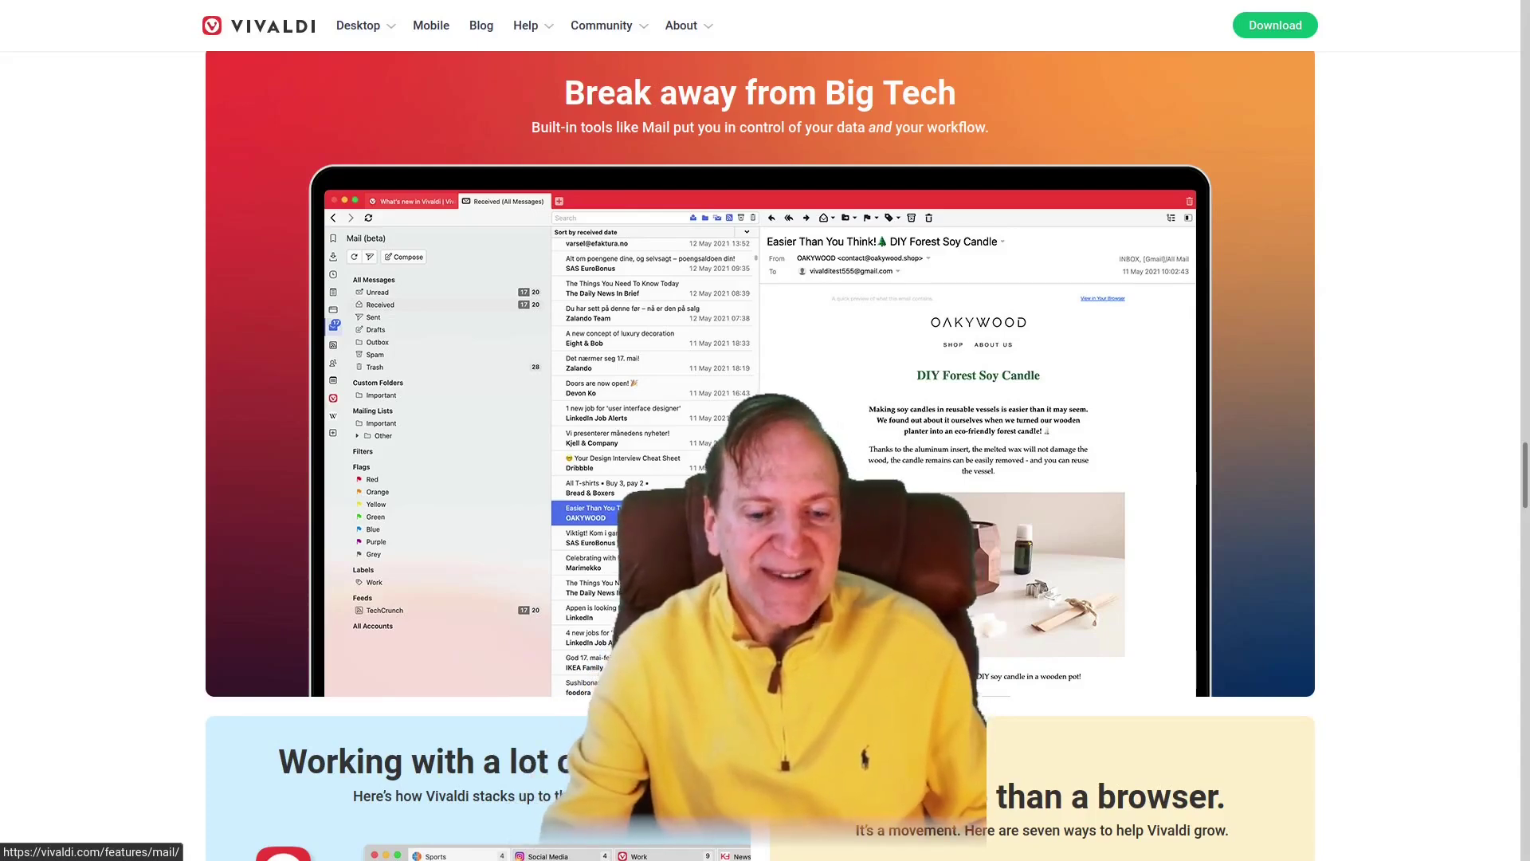
scroll(761, 454, down, 2)
scroll(760, 454, down, 4)
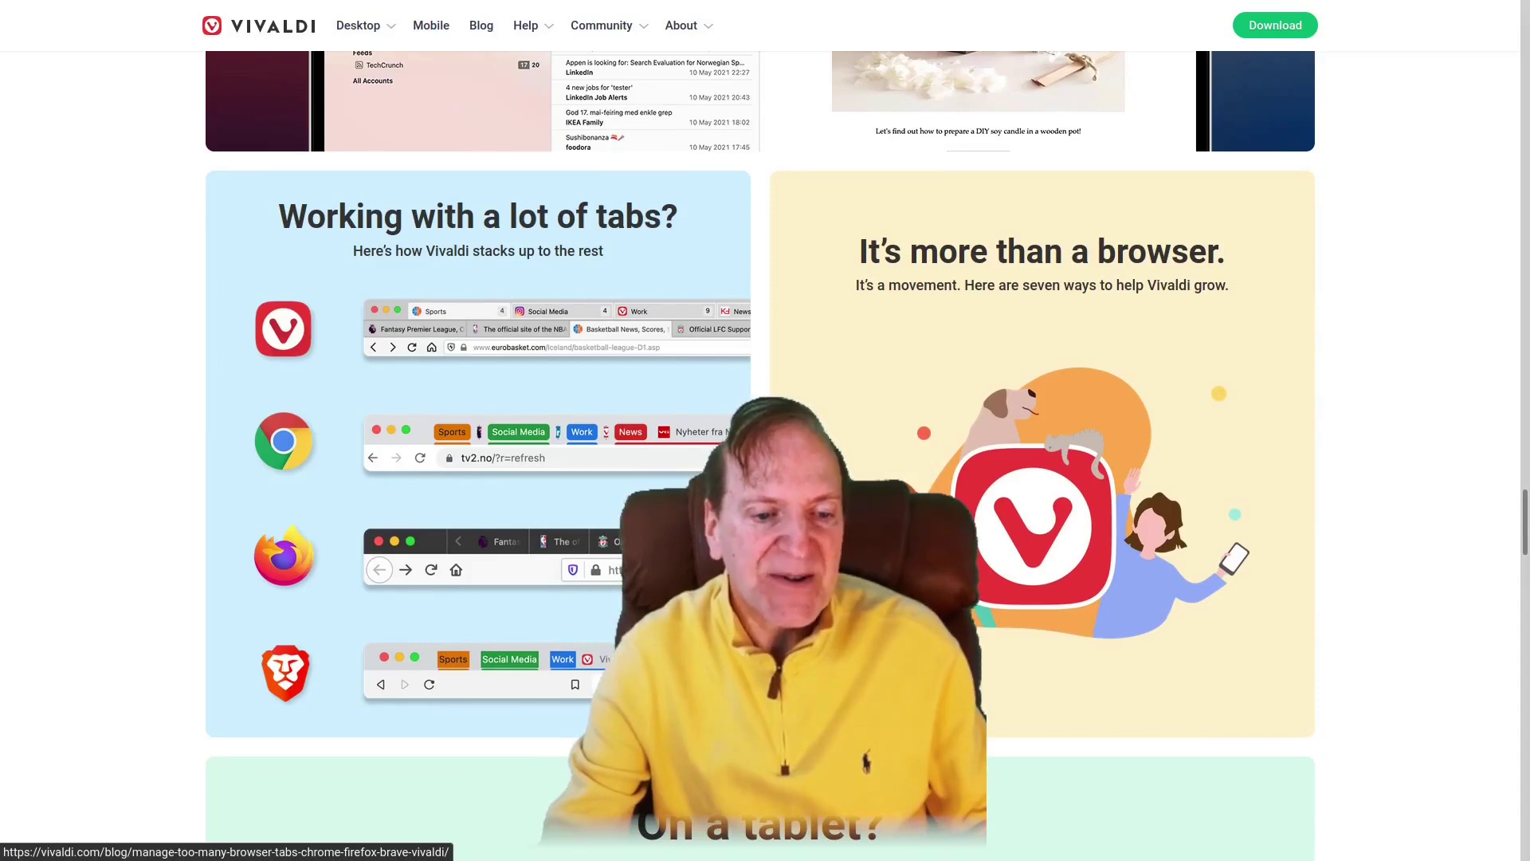
scroll(761, 454, down, 1)
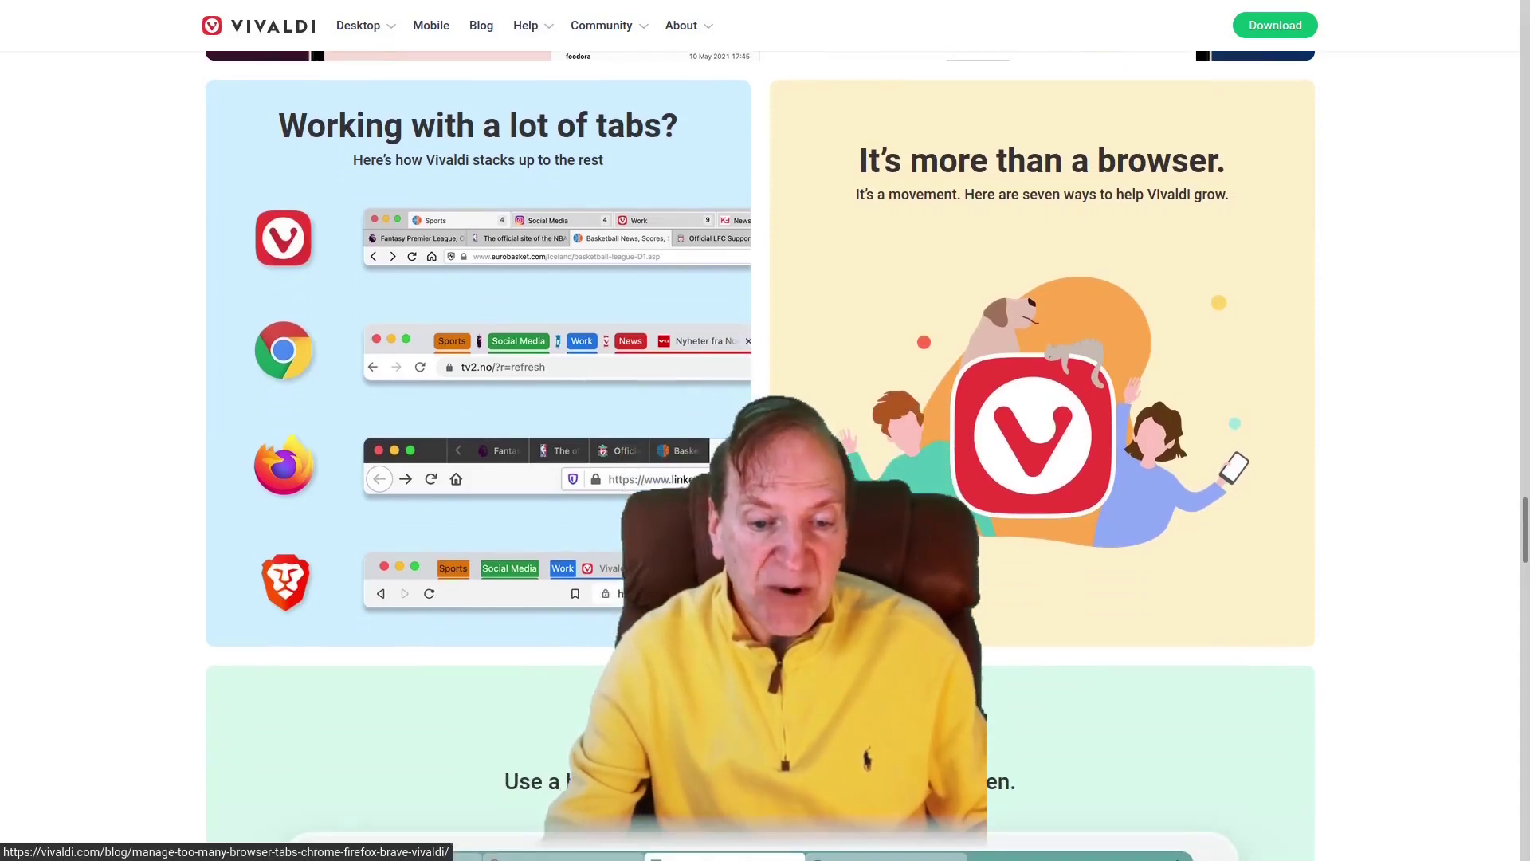
scroll(761, 454, down, 7)
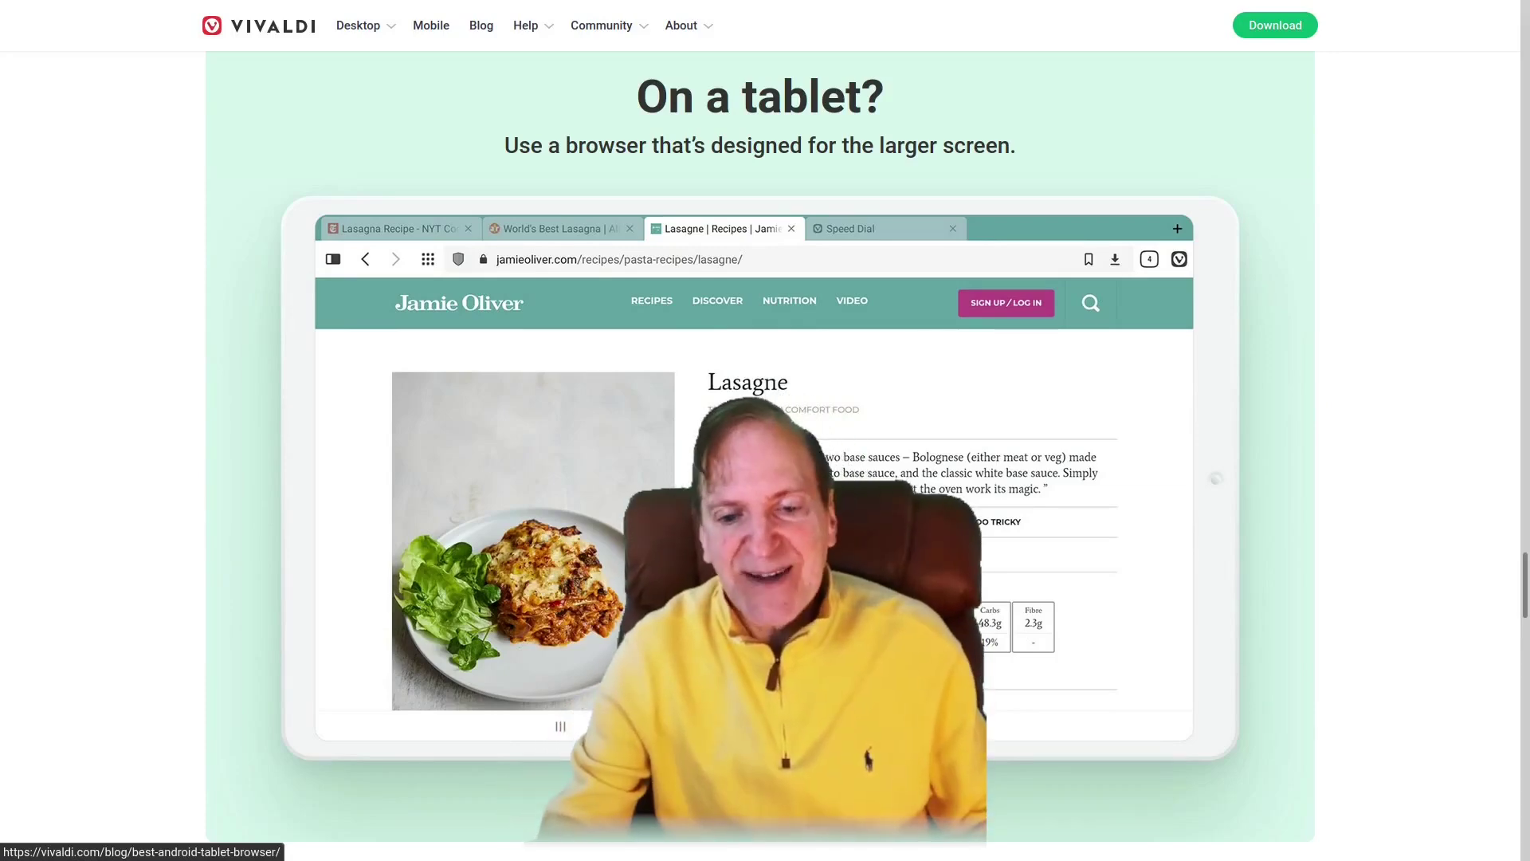
Read the sections on Web Panels, Vivaldi vs Chrome, cookie banners and custom keyboard shortcuts, continuing to the Infrequently Asked Questions
scroll(760, 454, down, 3)
scroll(761, 399, down, 2)
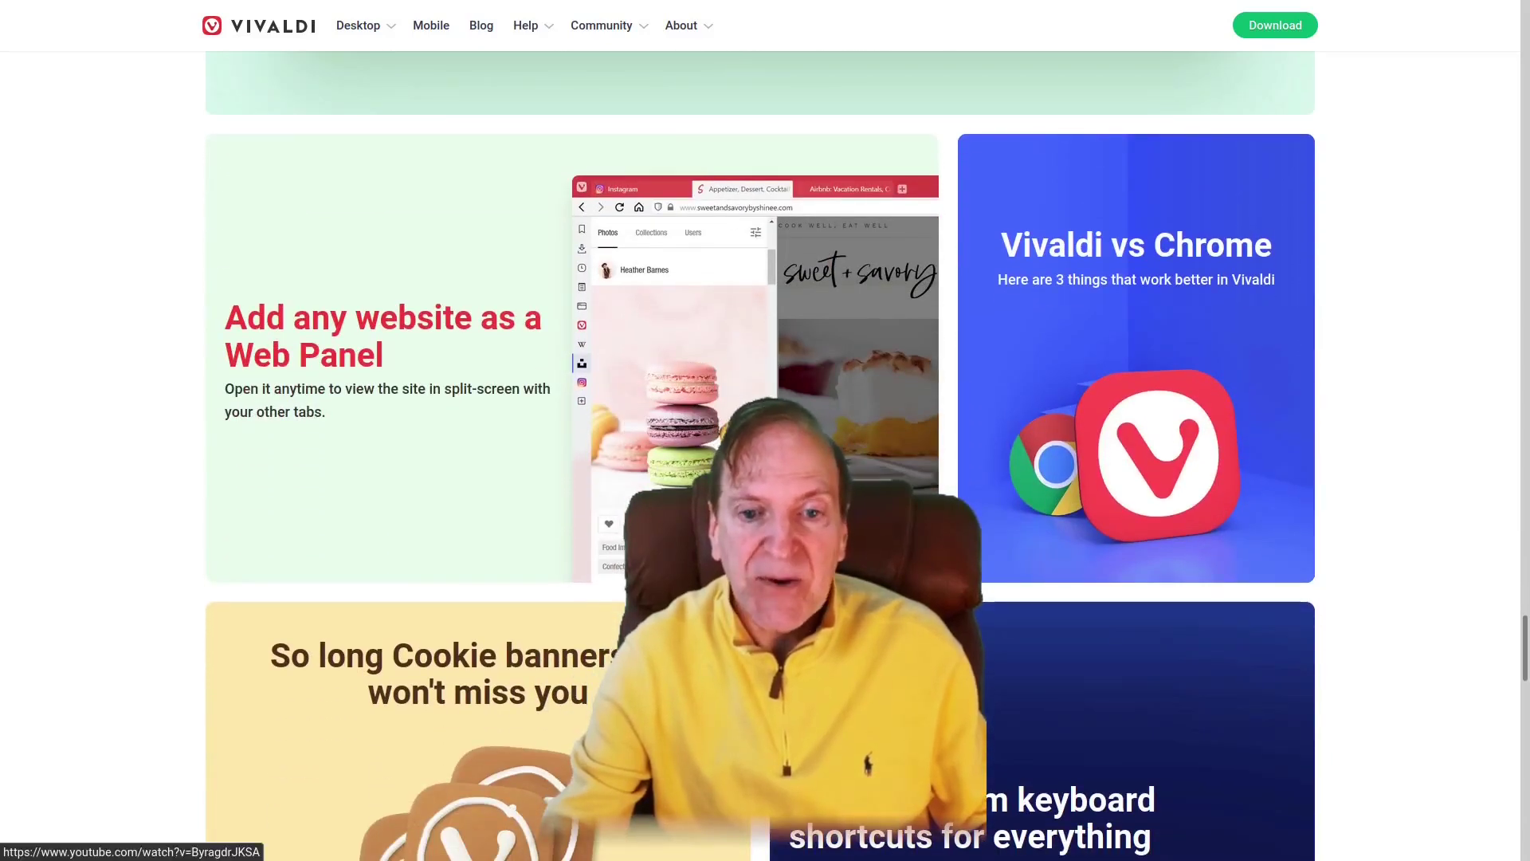
scroll(761, 398, down, 3)
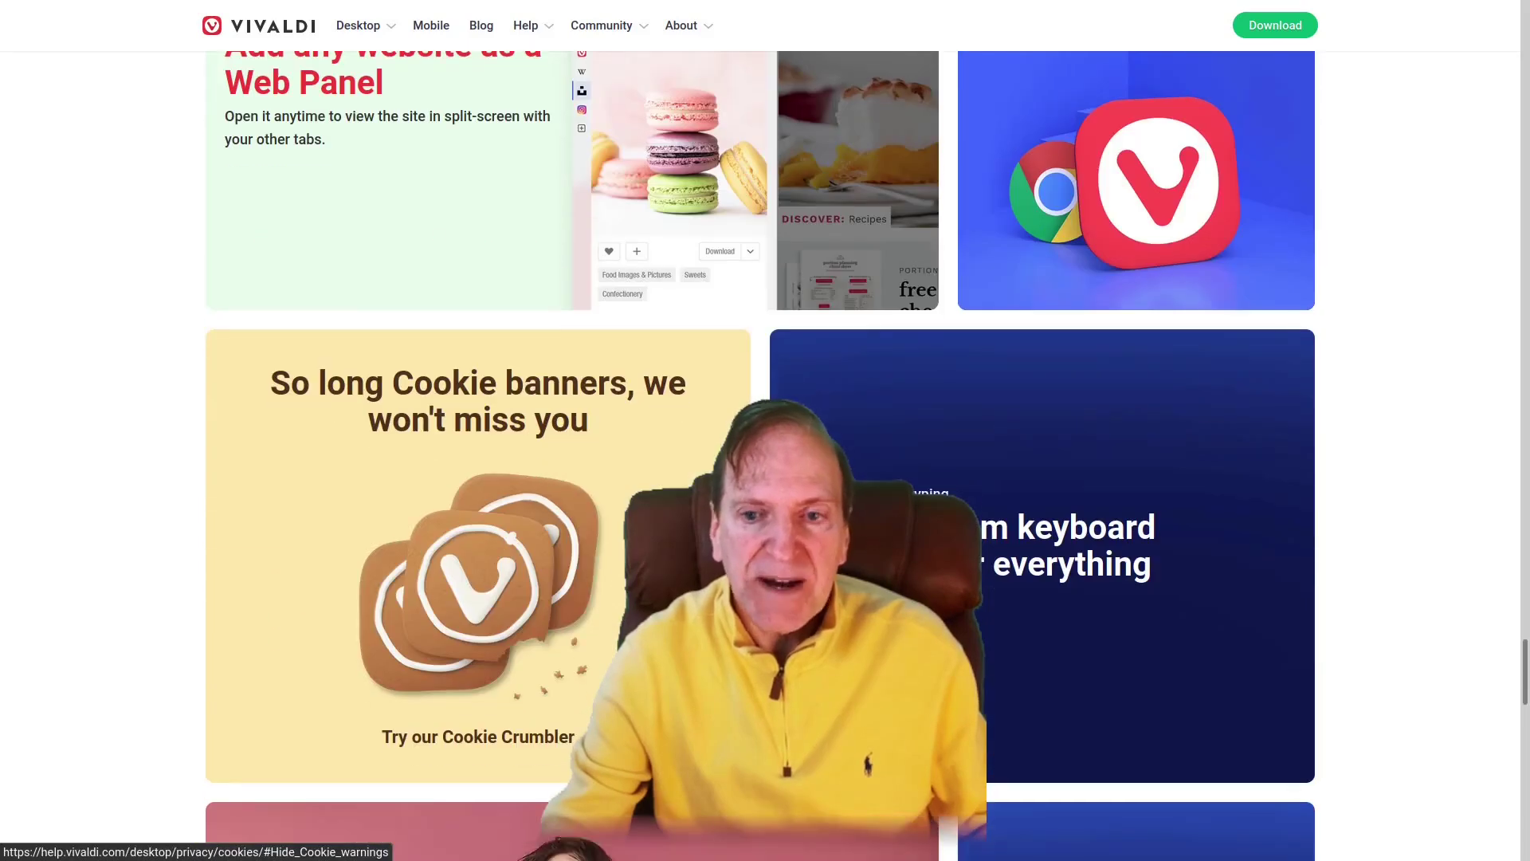
scroll(761, 399, up, 2)
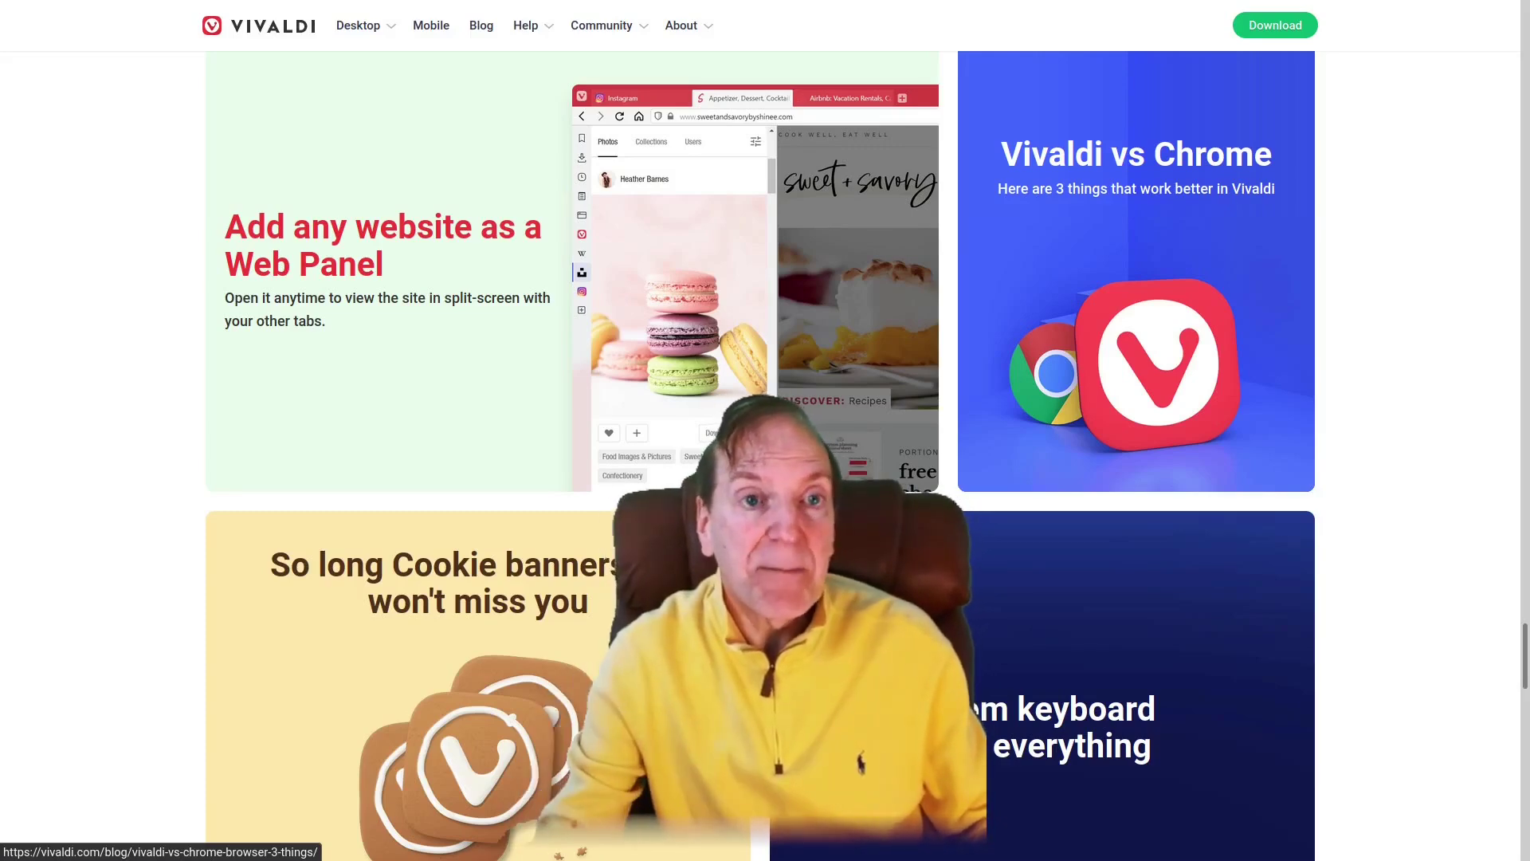
scroll(765, 446, down, 5)
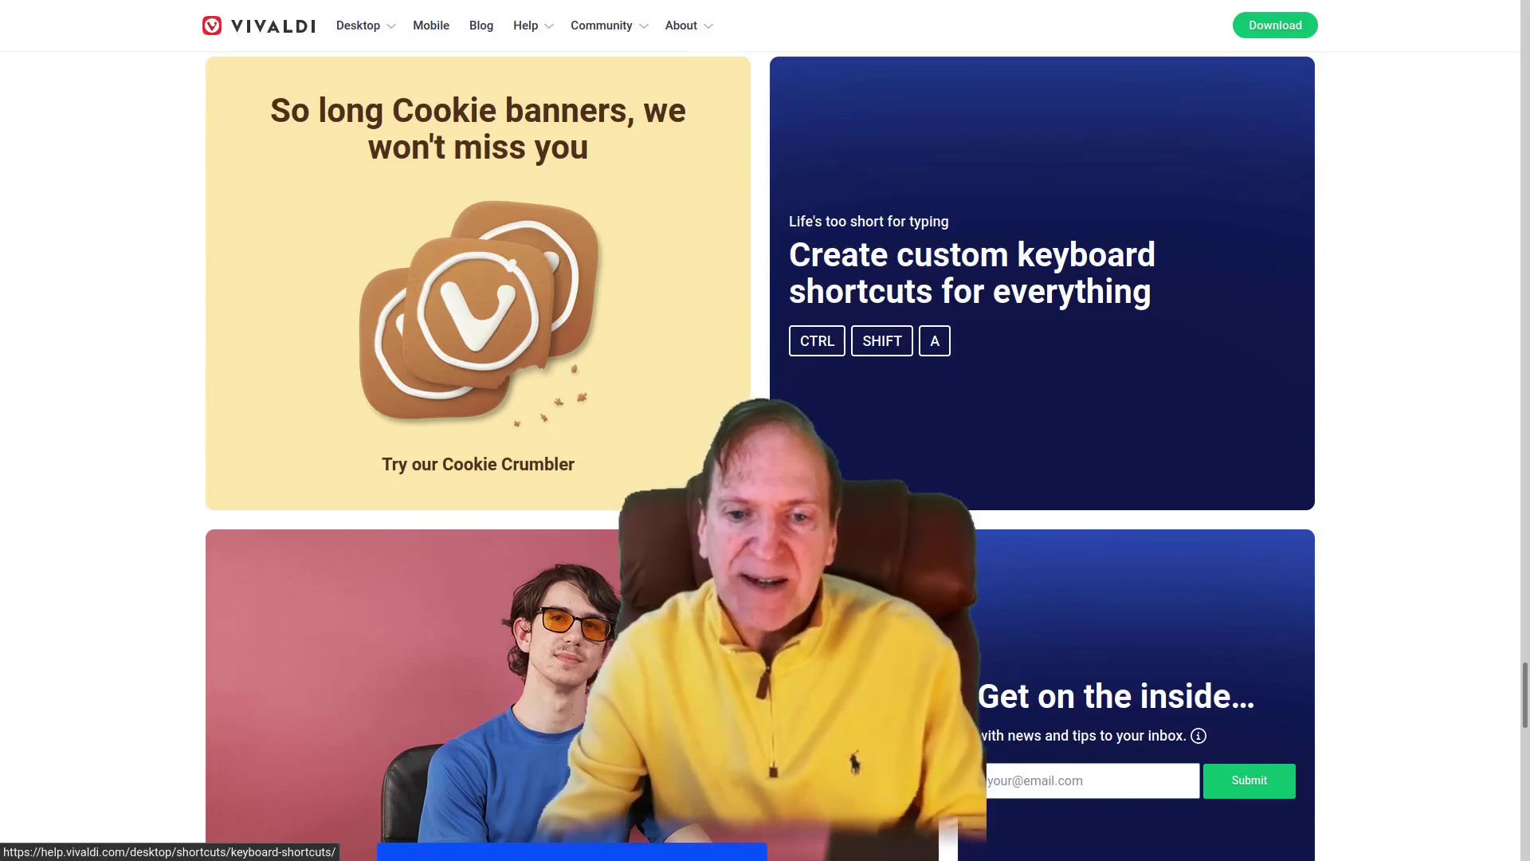
scroll(1036, 279, down, 2)
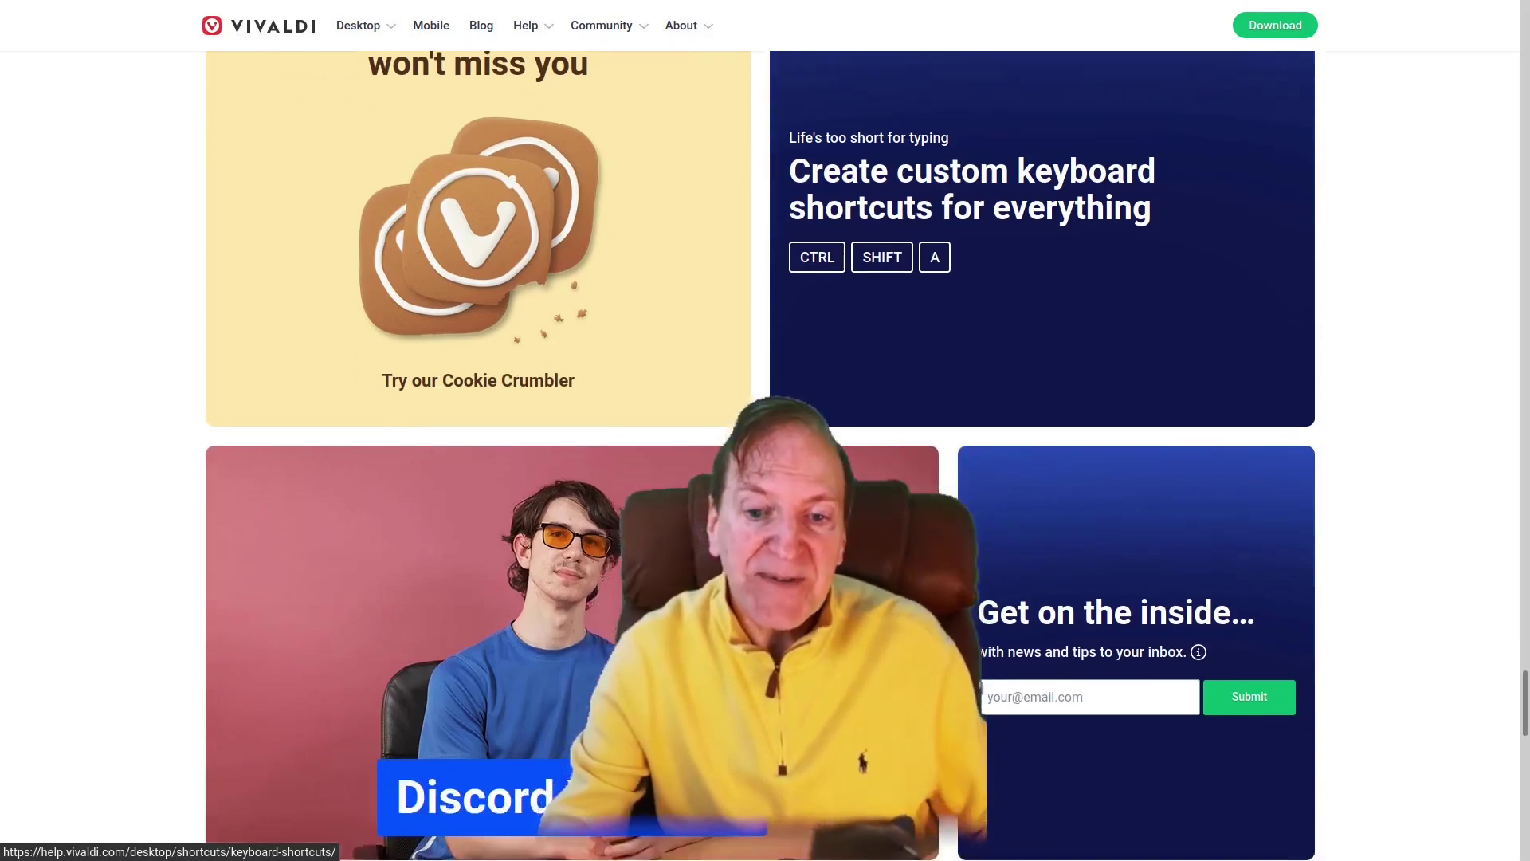
scroll(1037, 279, down, 1)
scroll(1037, 279, down, 10)
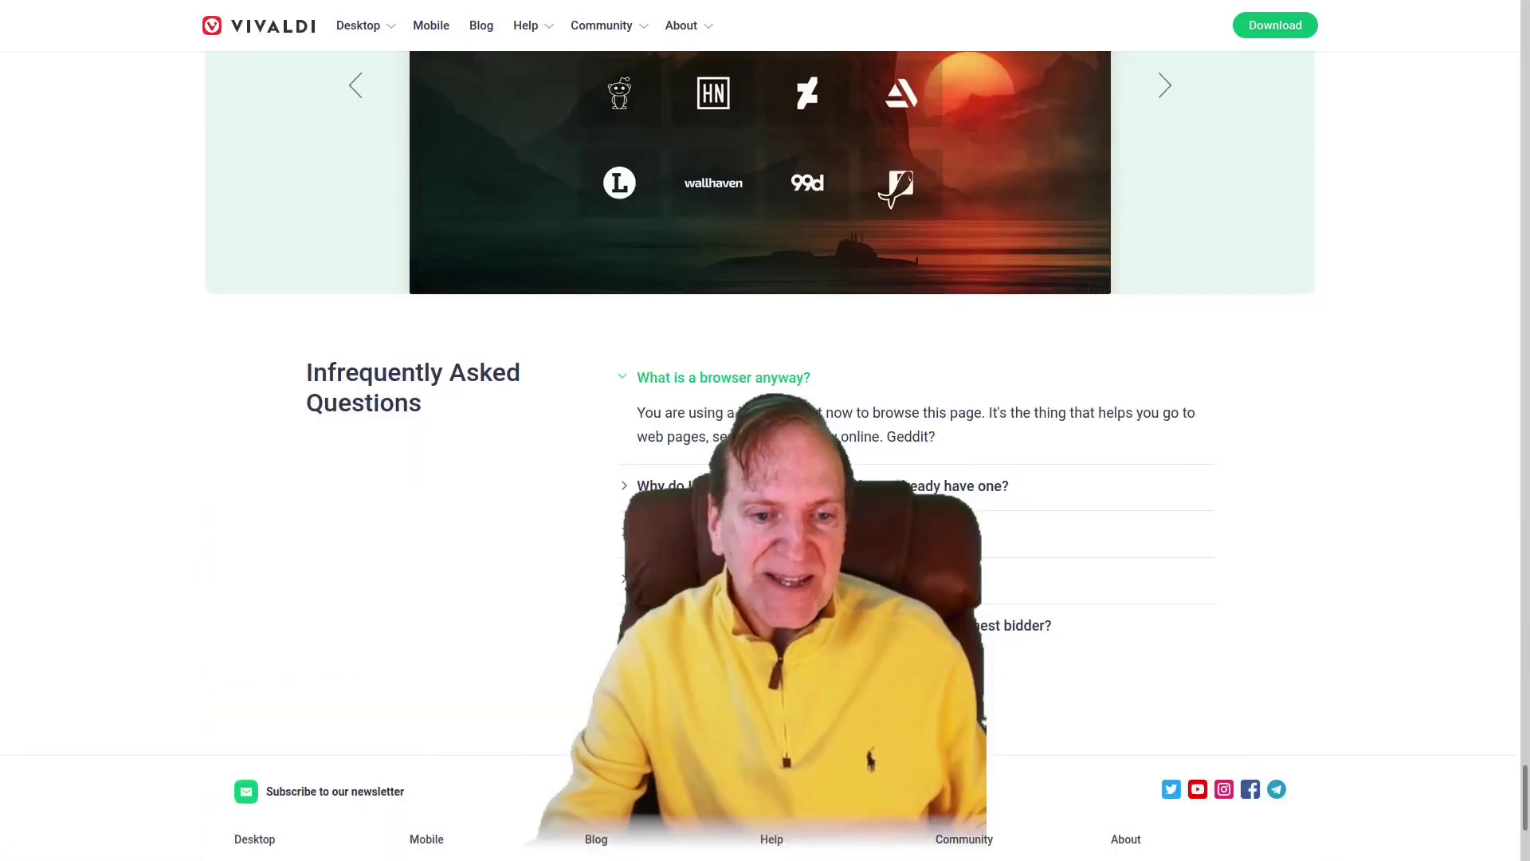
Expand the FAQ entry on selling personal data to the highest bidder and open the article linked in its answer
scroll(765, 447, down, 1)
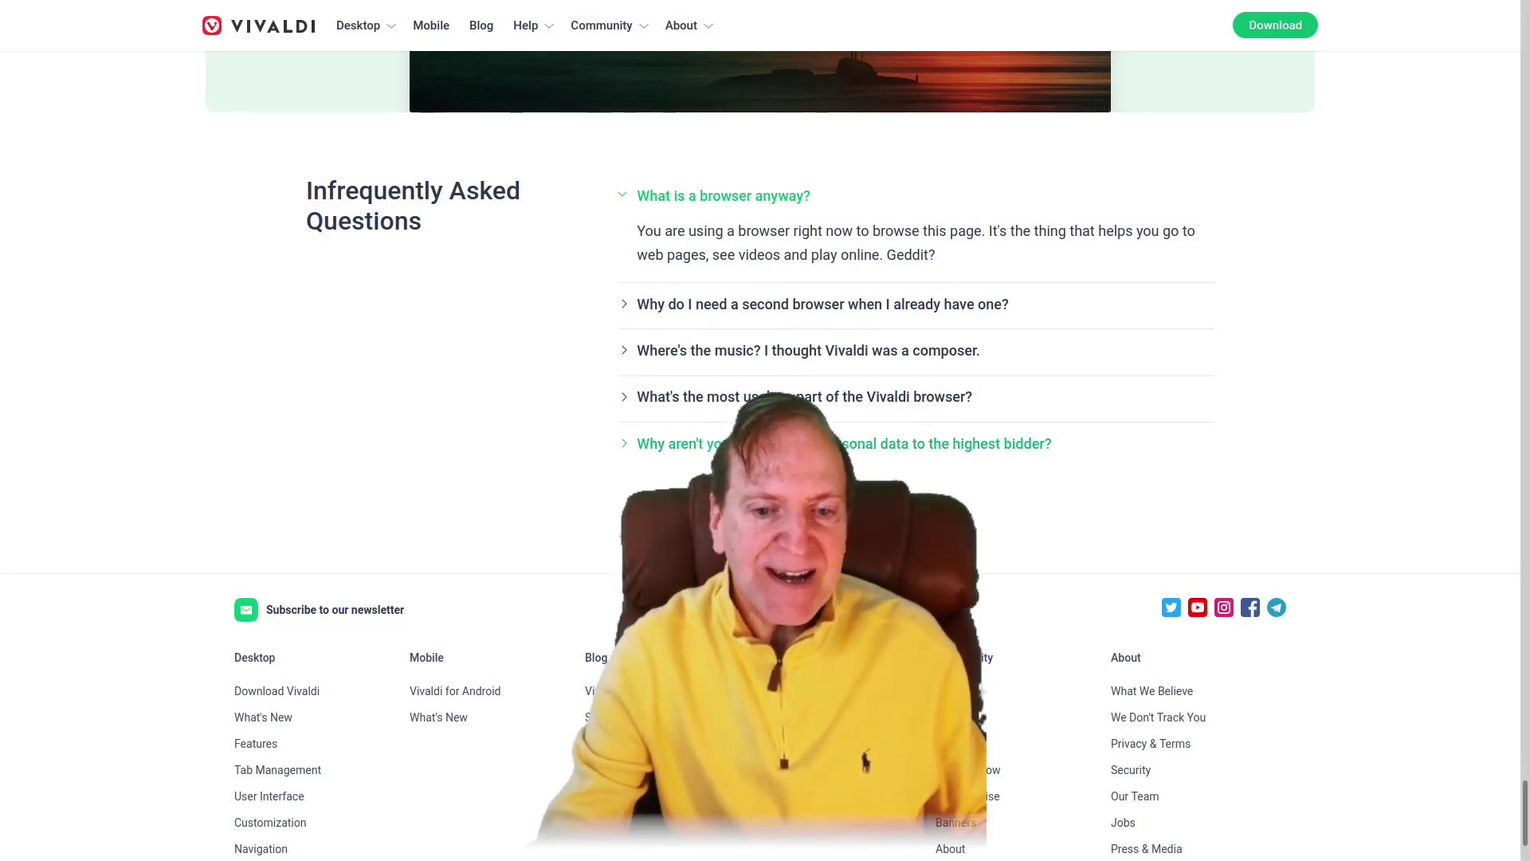
click(797, 443)
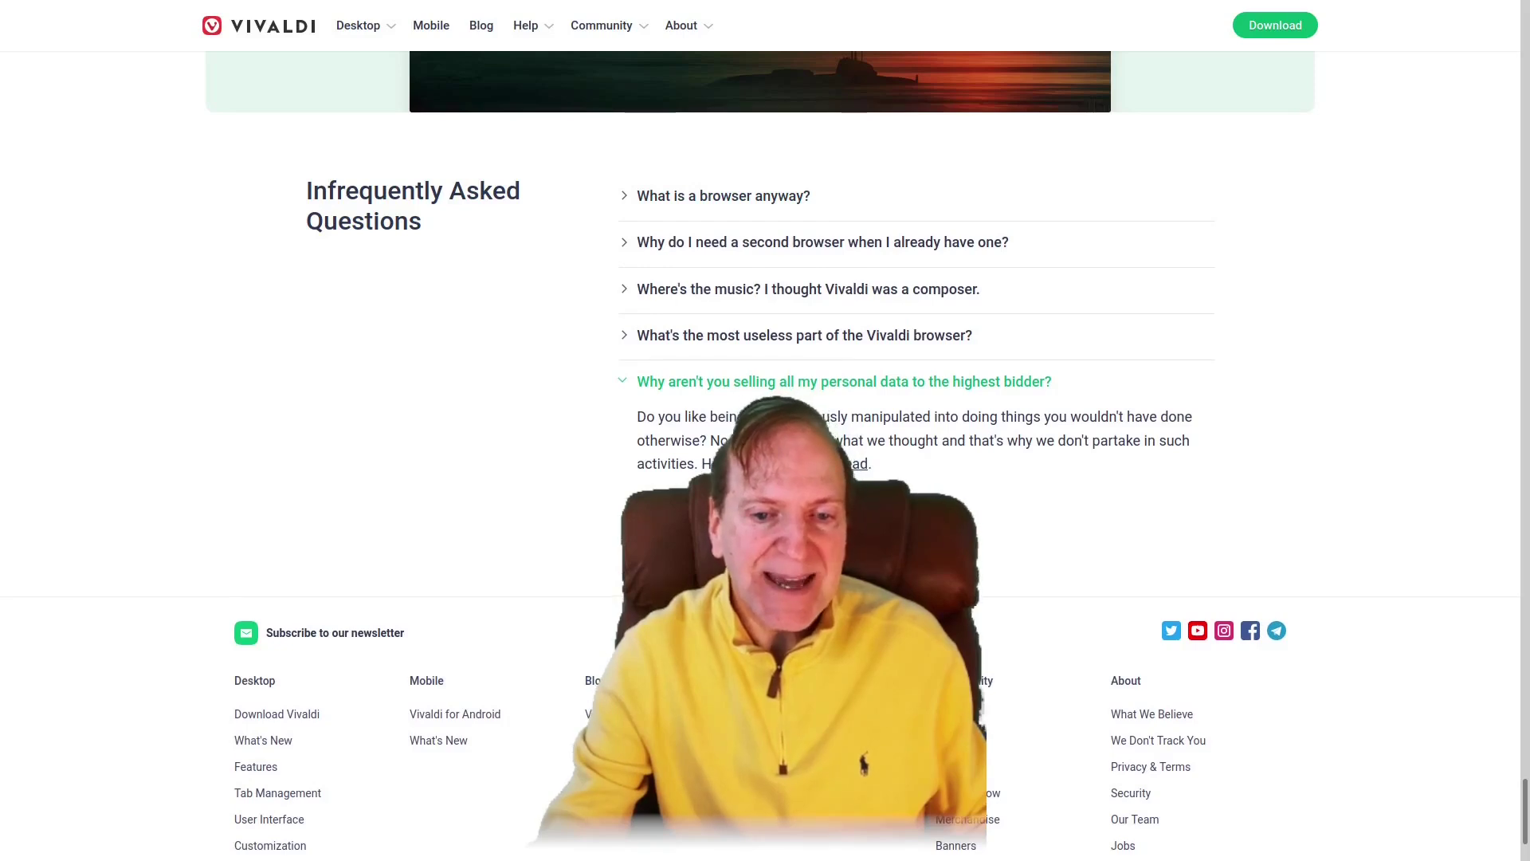
click(851, 463)
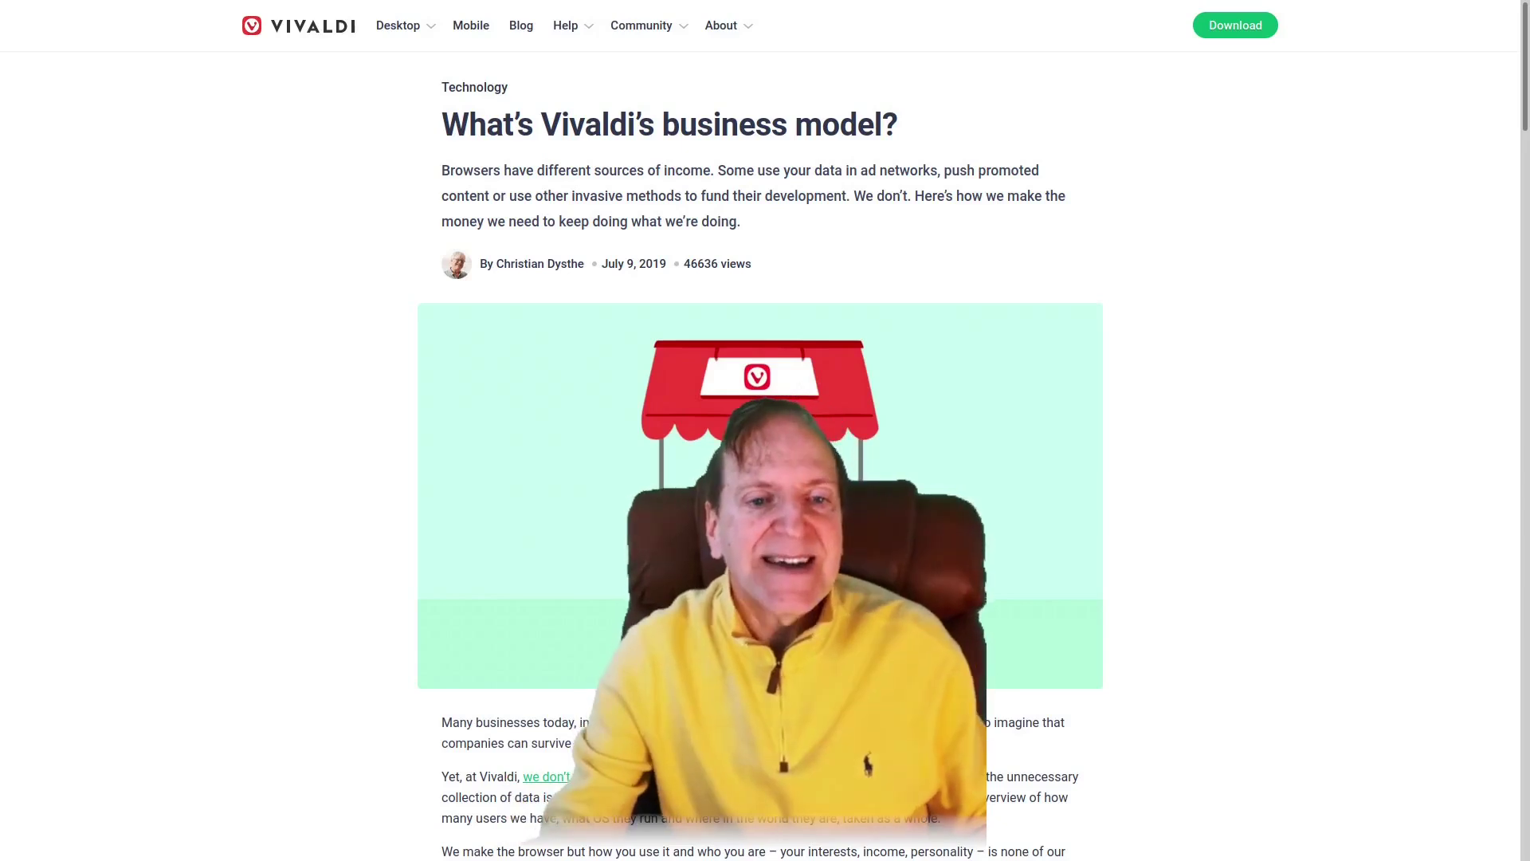
Read the article on Vivaldi's business model, covering search engine deals, bookmark partners, Webmail and other services
scroll(760, 450, down, 3)
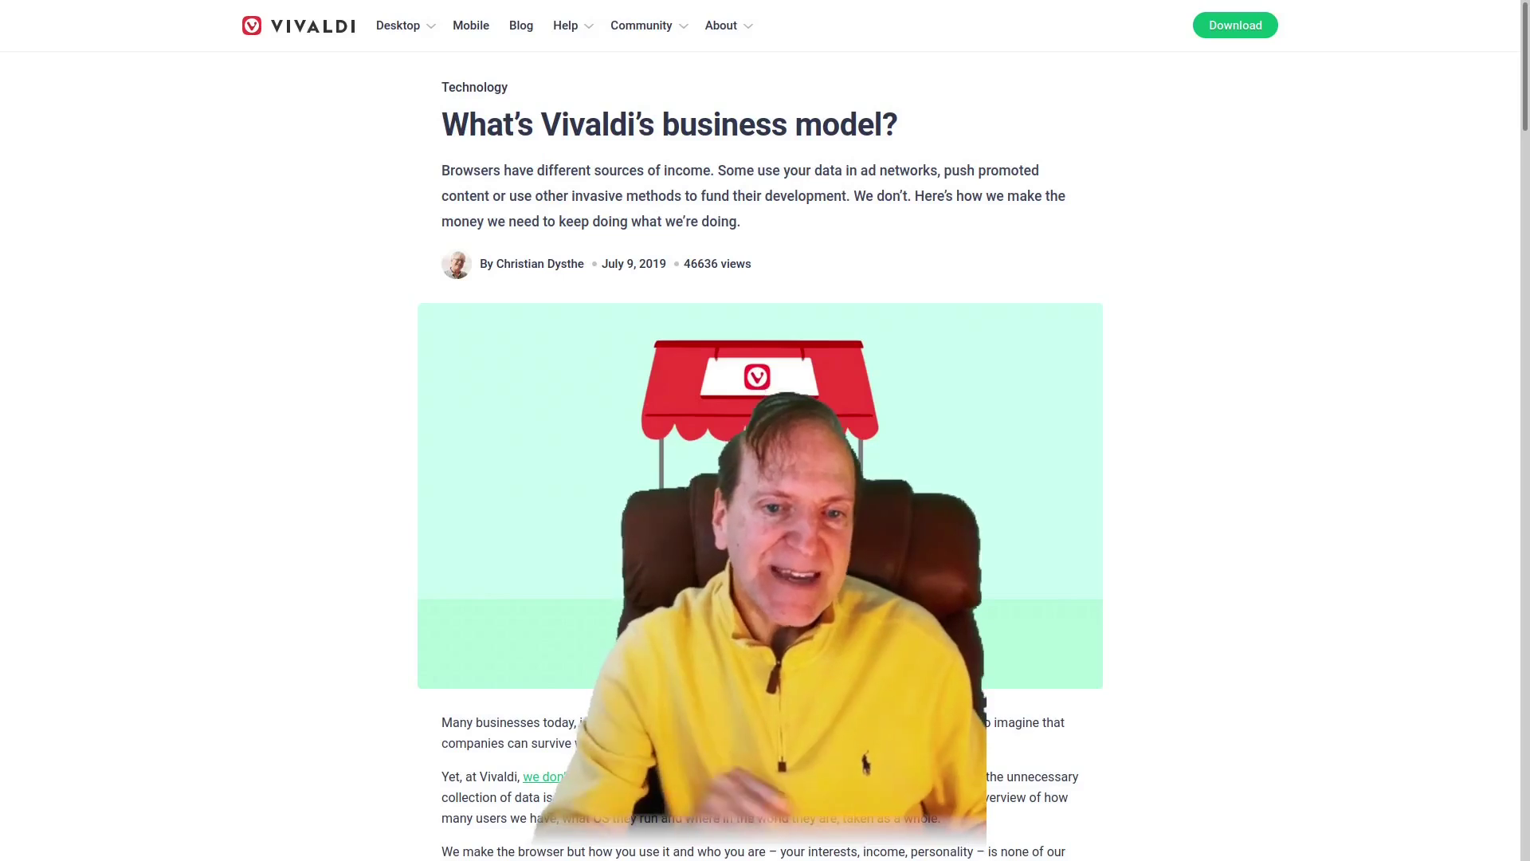
scroll(761, 454, down, 8)
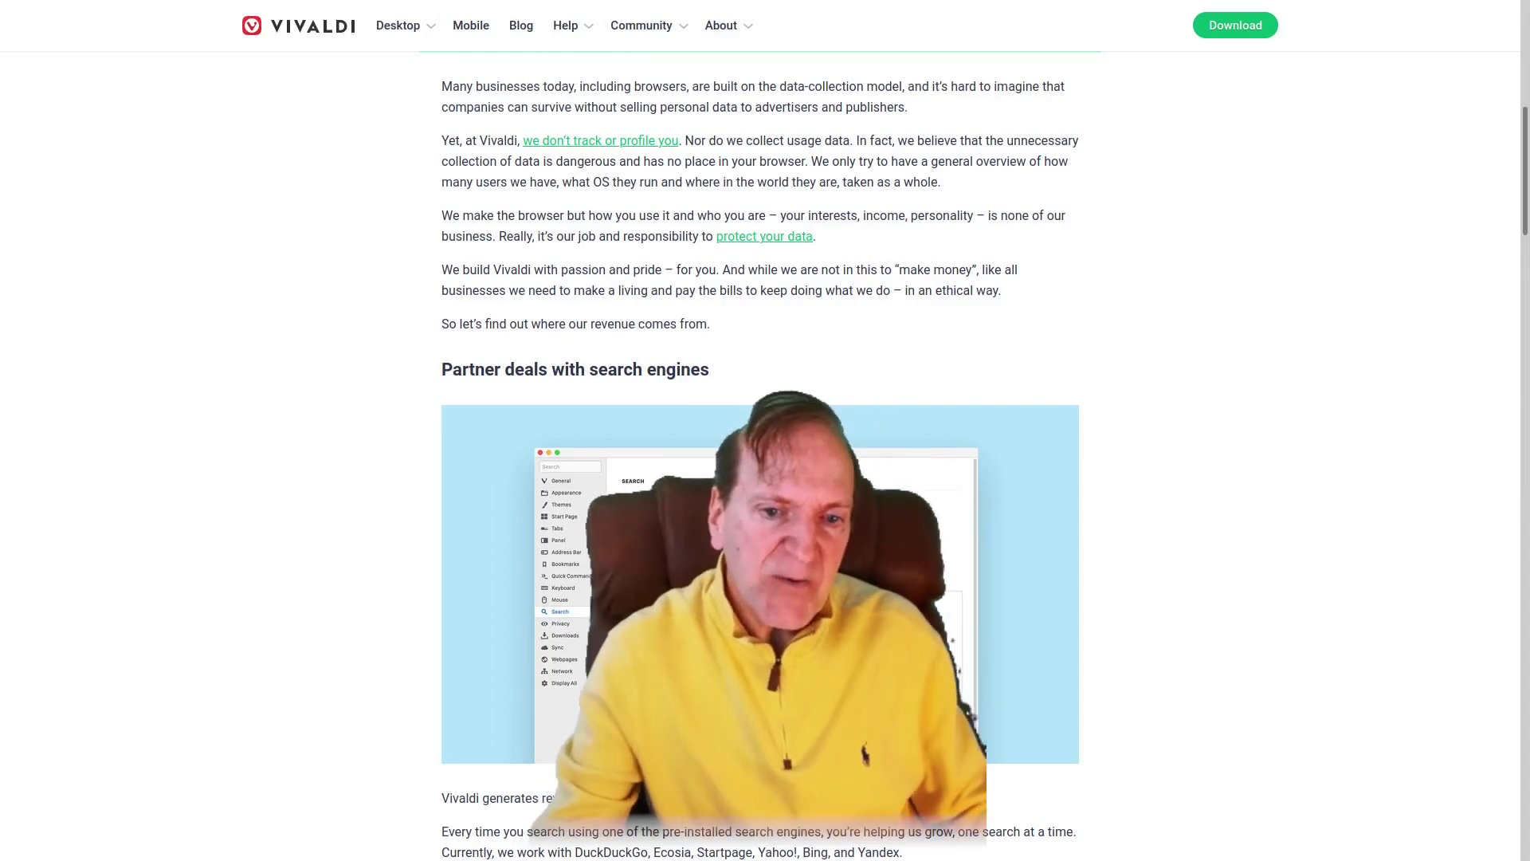
scroll(760, 446, down, 3)
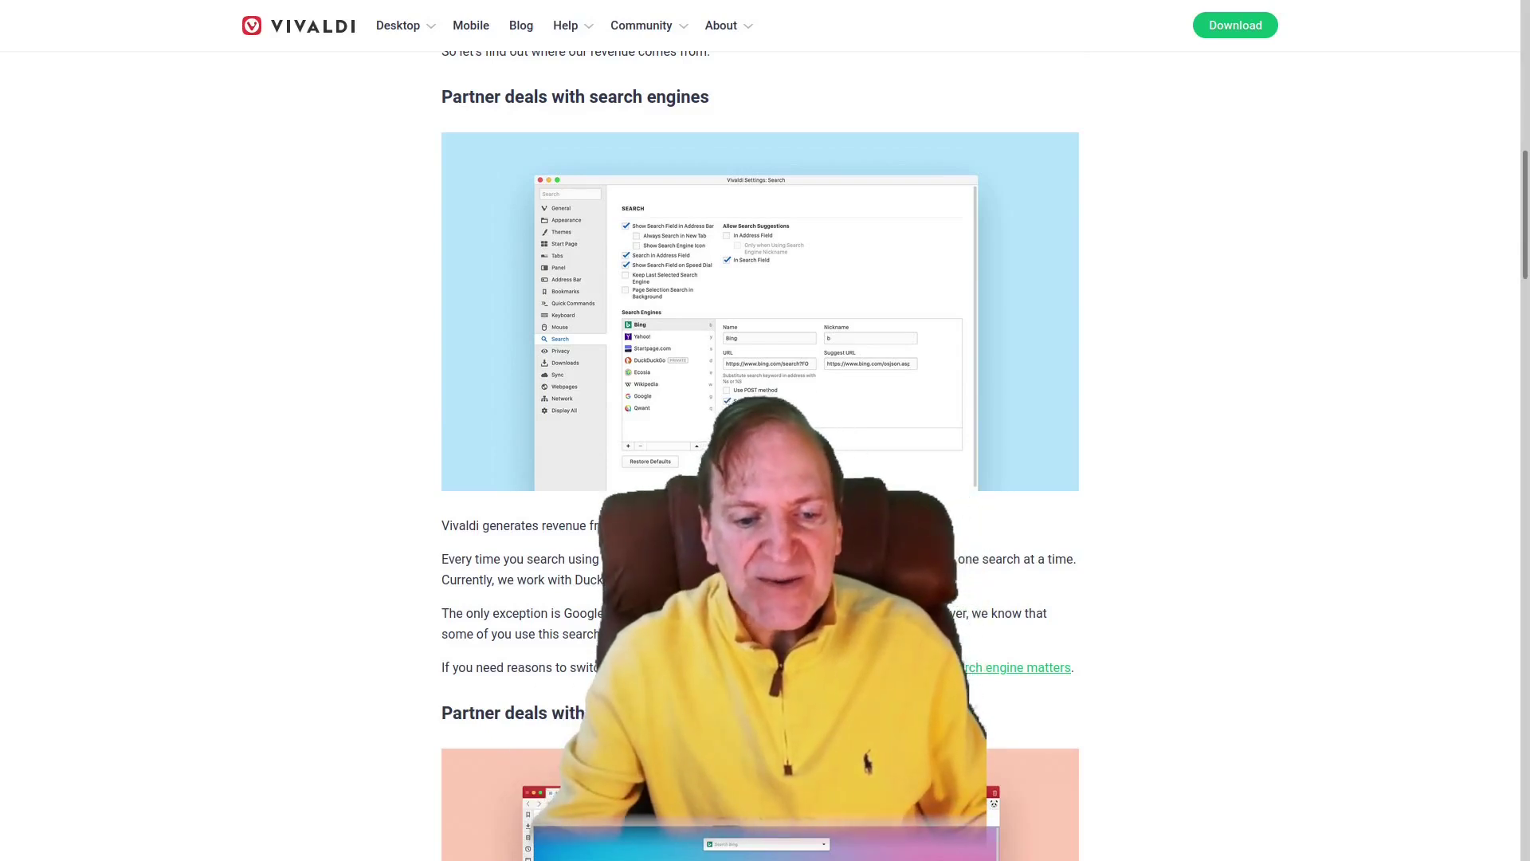
scroll(761, 446, down, 1)
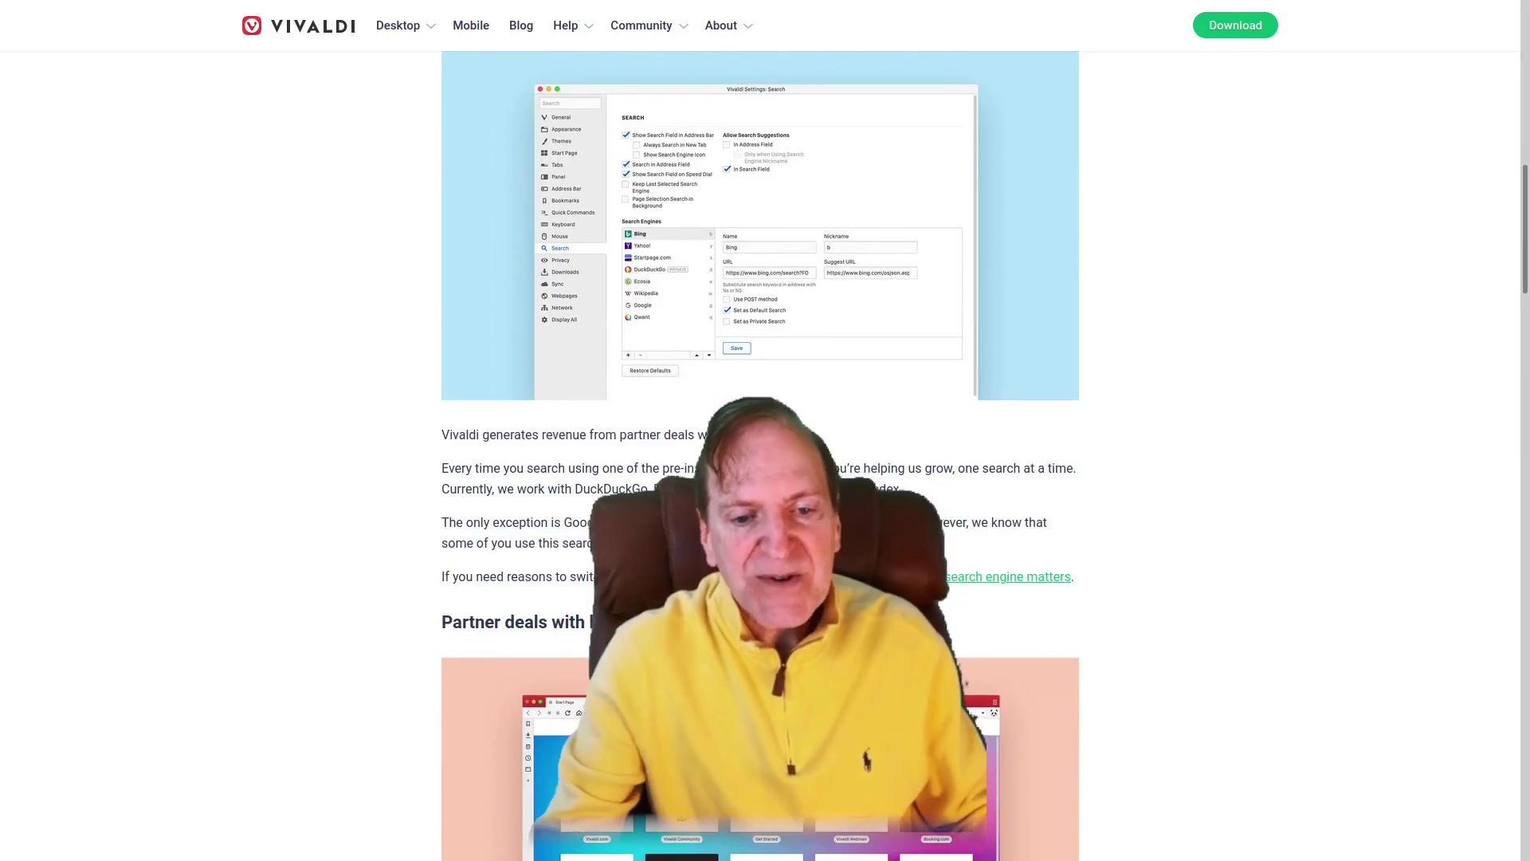
scroll(761, 447, down, 1)
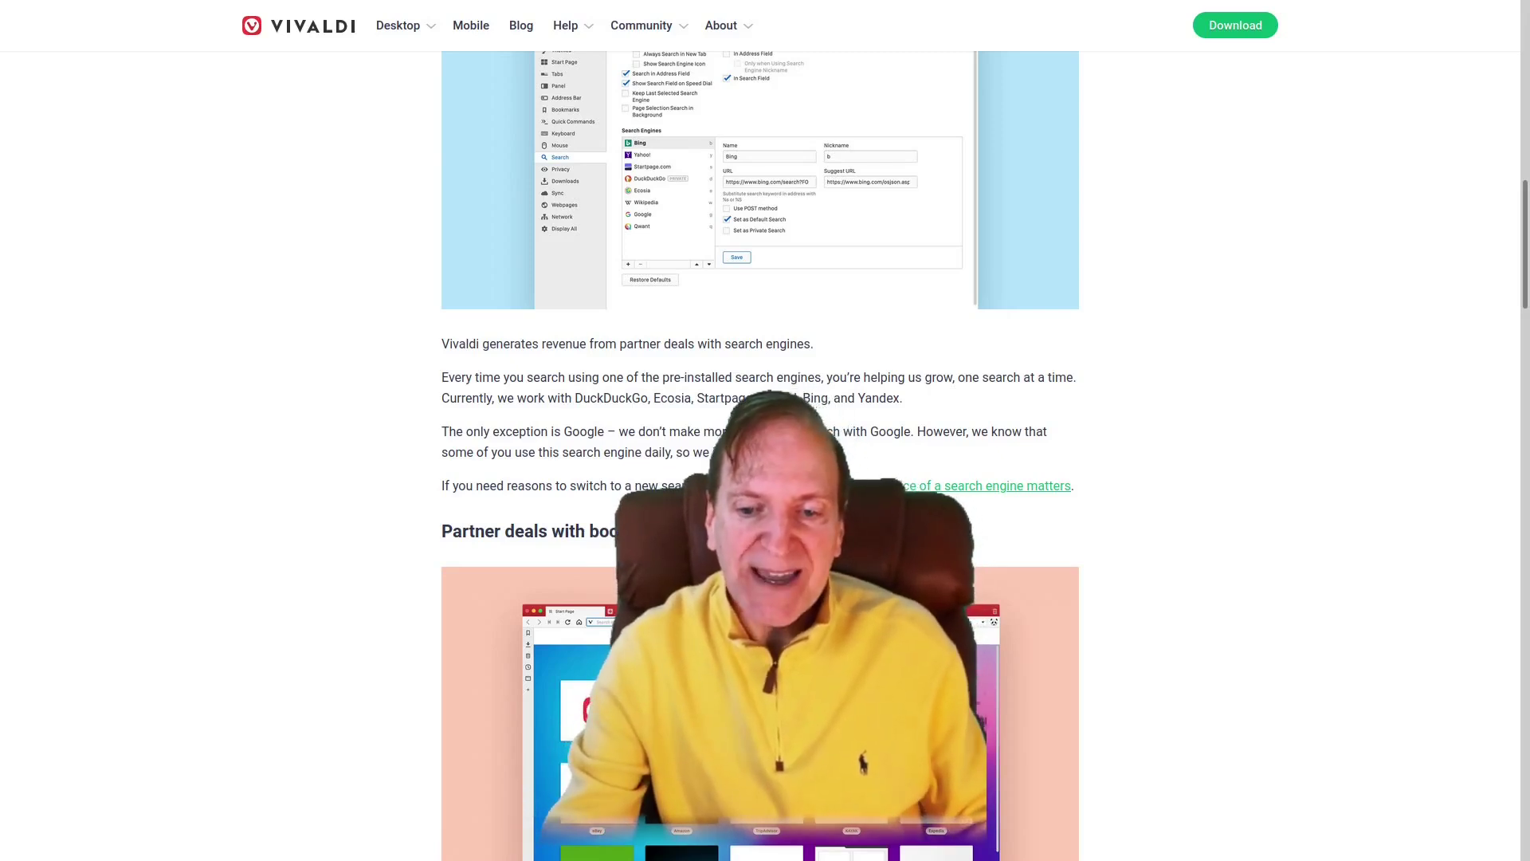
scroll(761, 454, down, 5)
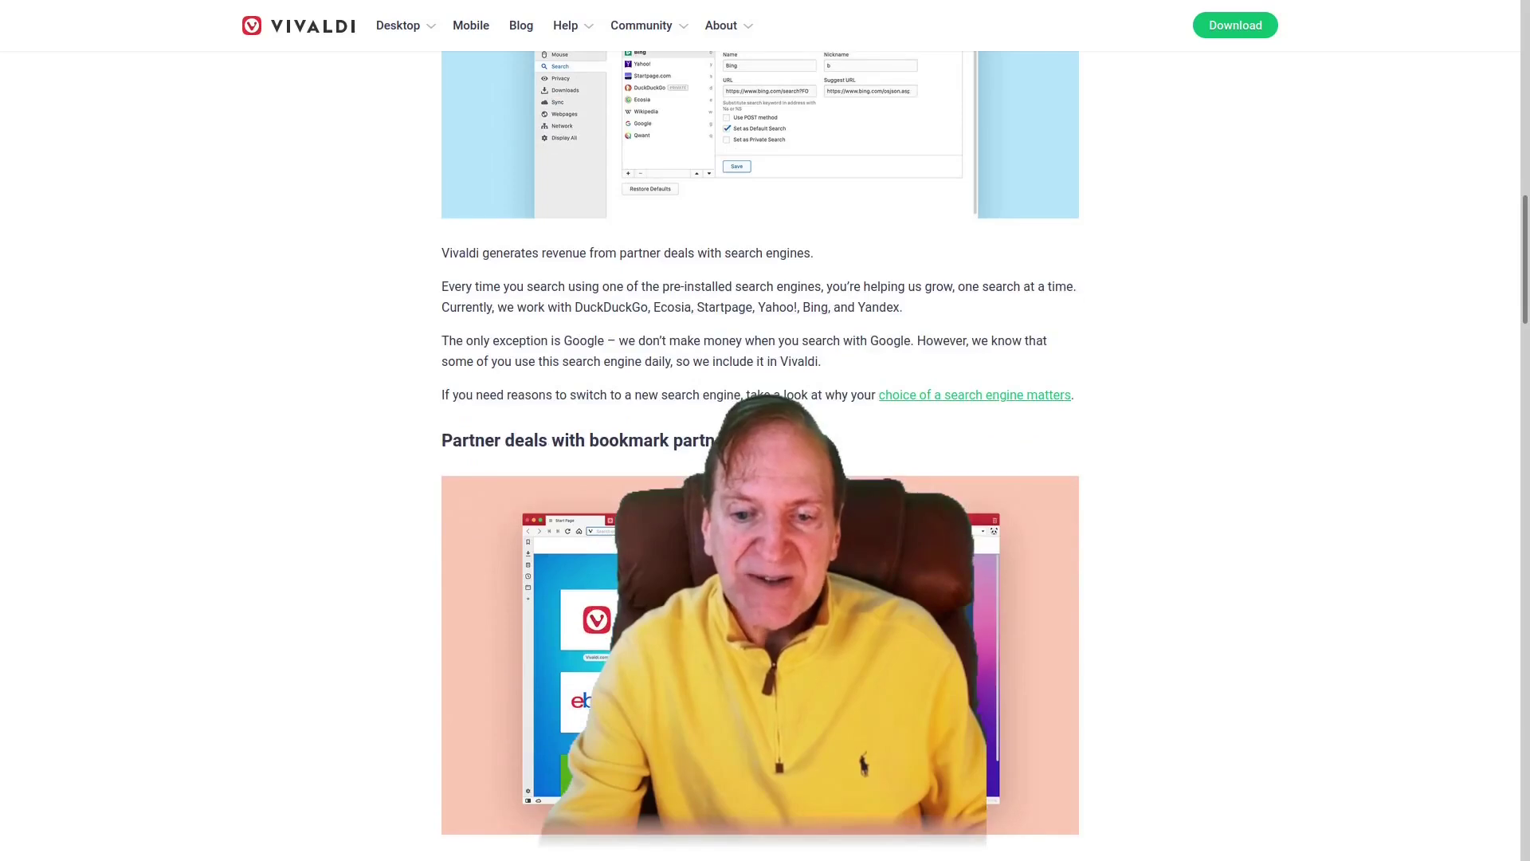
scroll(761, 454, down, 1)
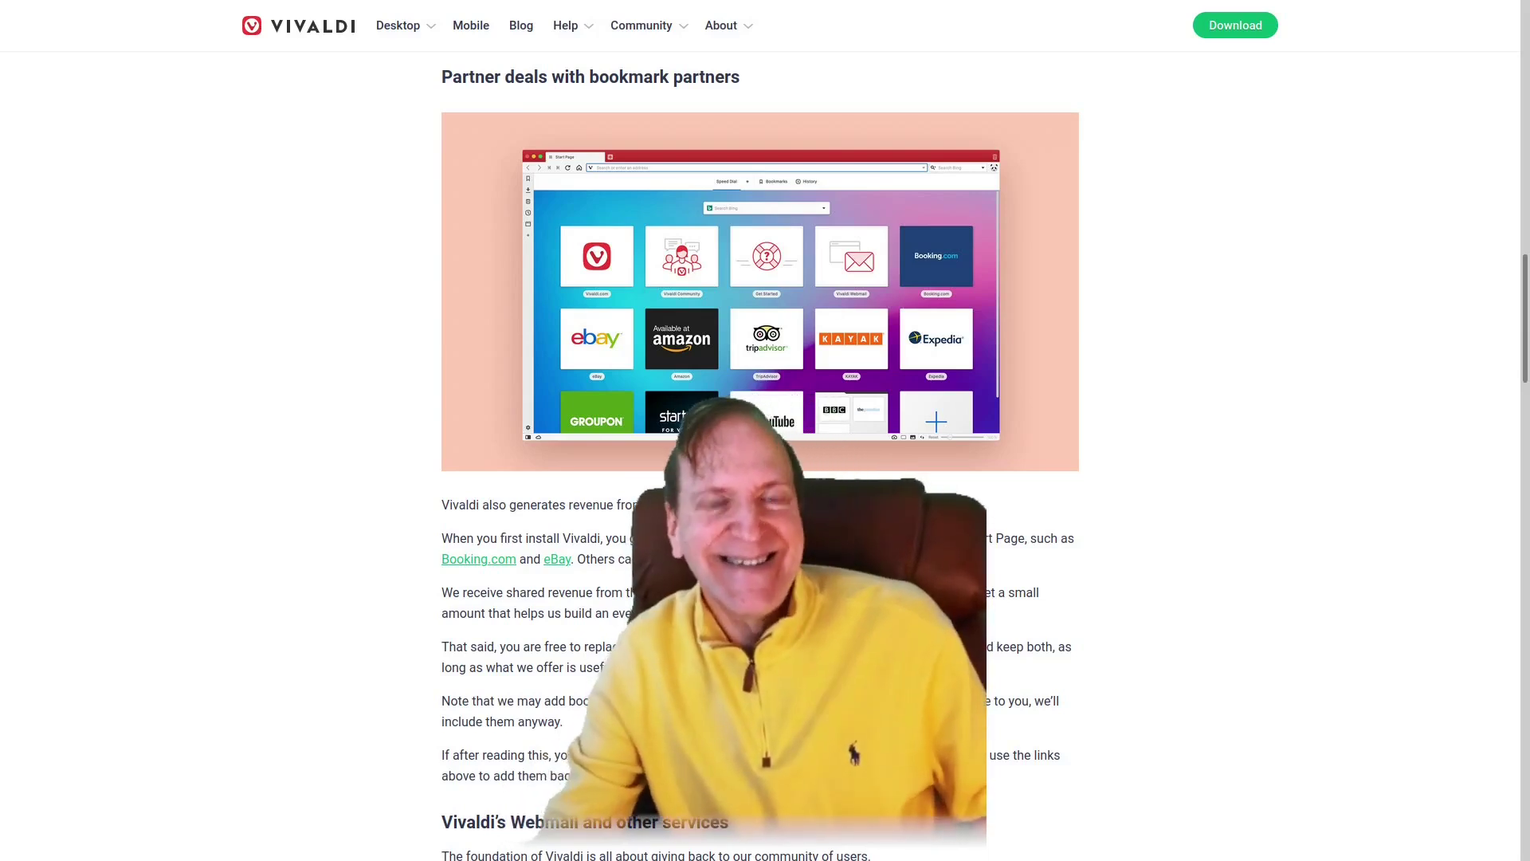
scroll(761, 452, down, 6)
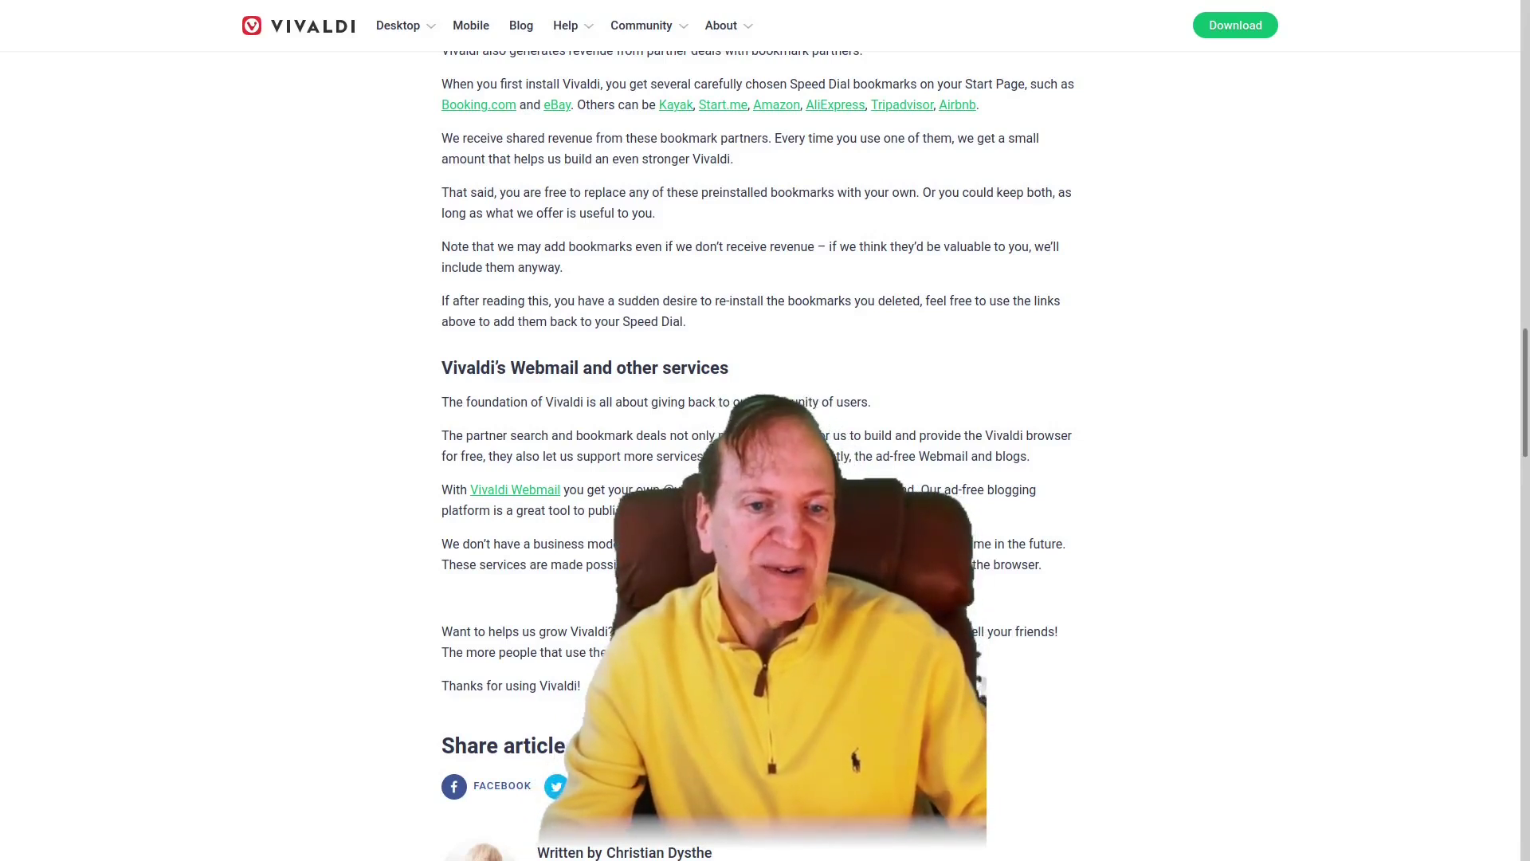
scroll(760, 447, down, 3)
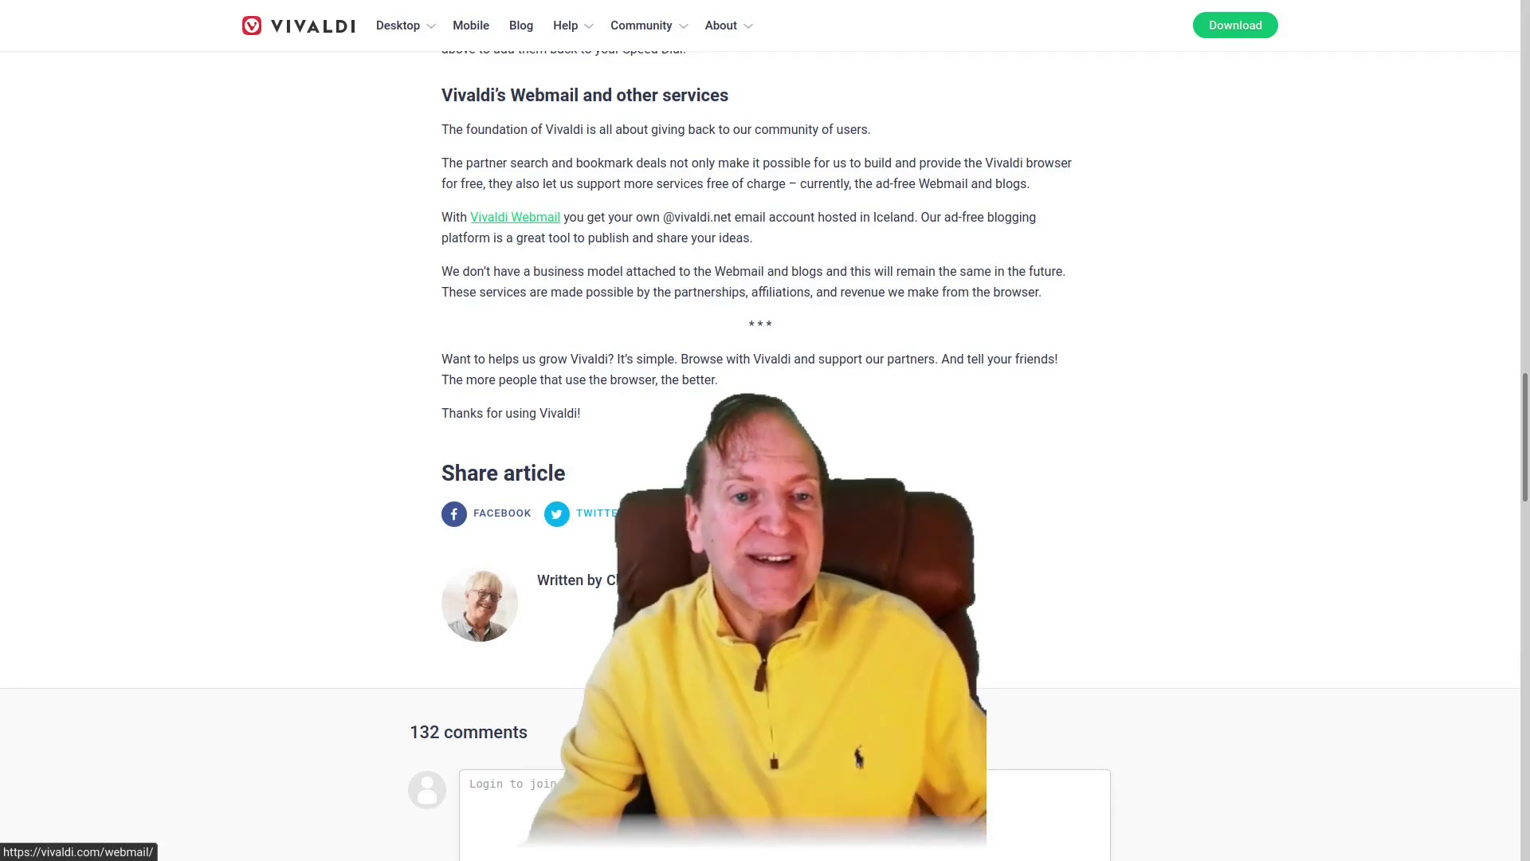
Go to the Vivaldi for Desktop page and open the Vivaldi download
click(397, 25)
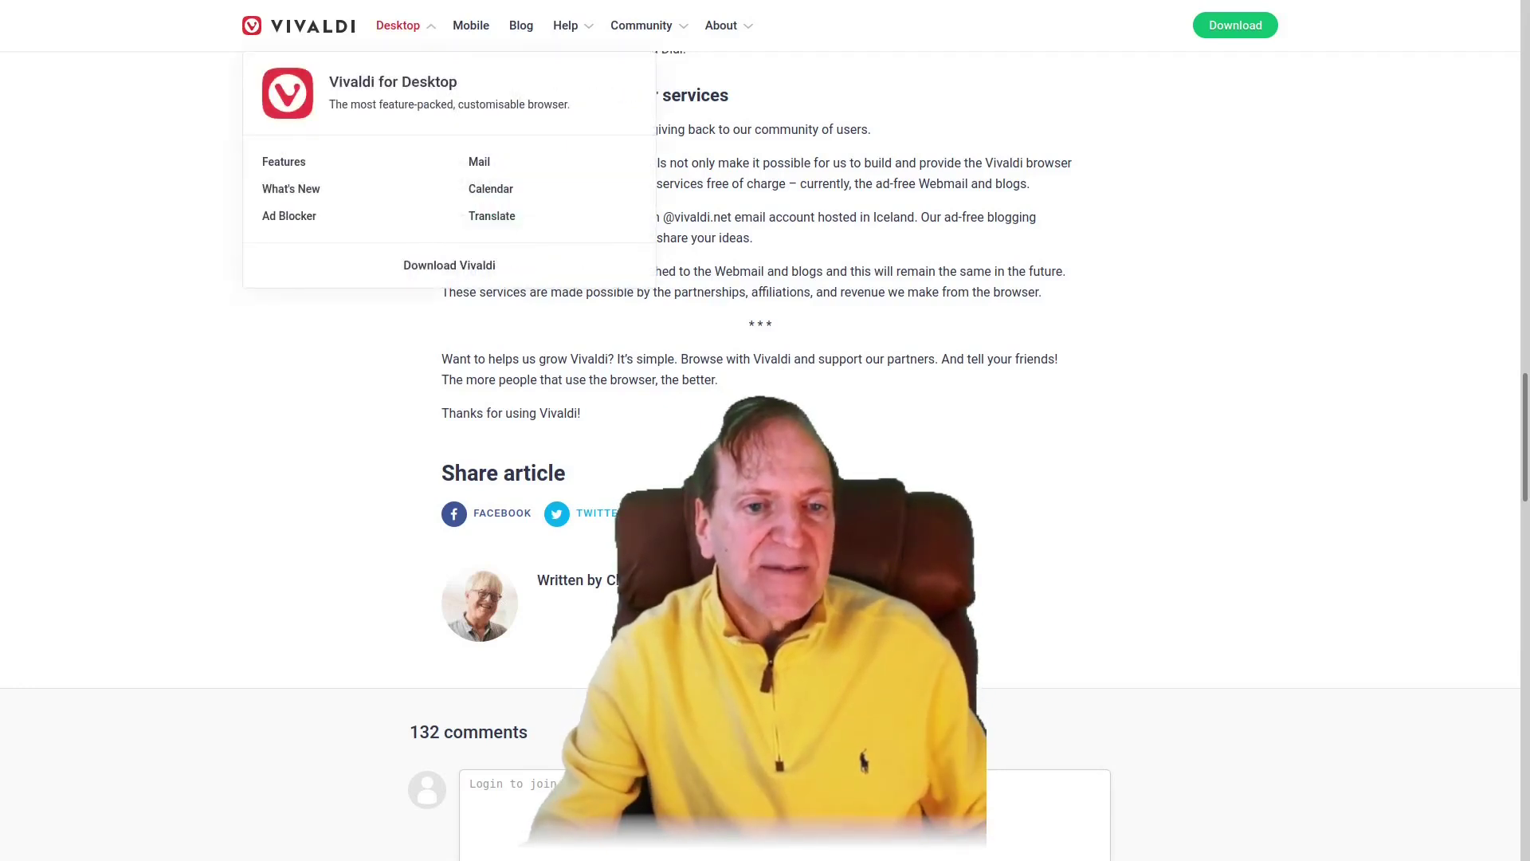
click(393, 82)
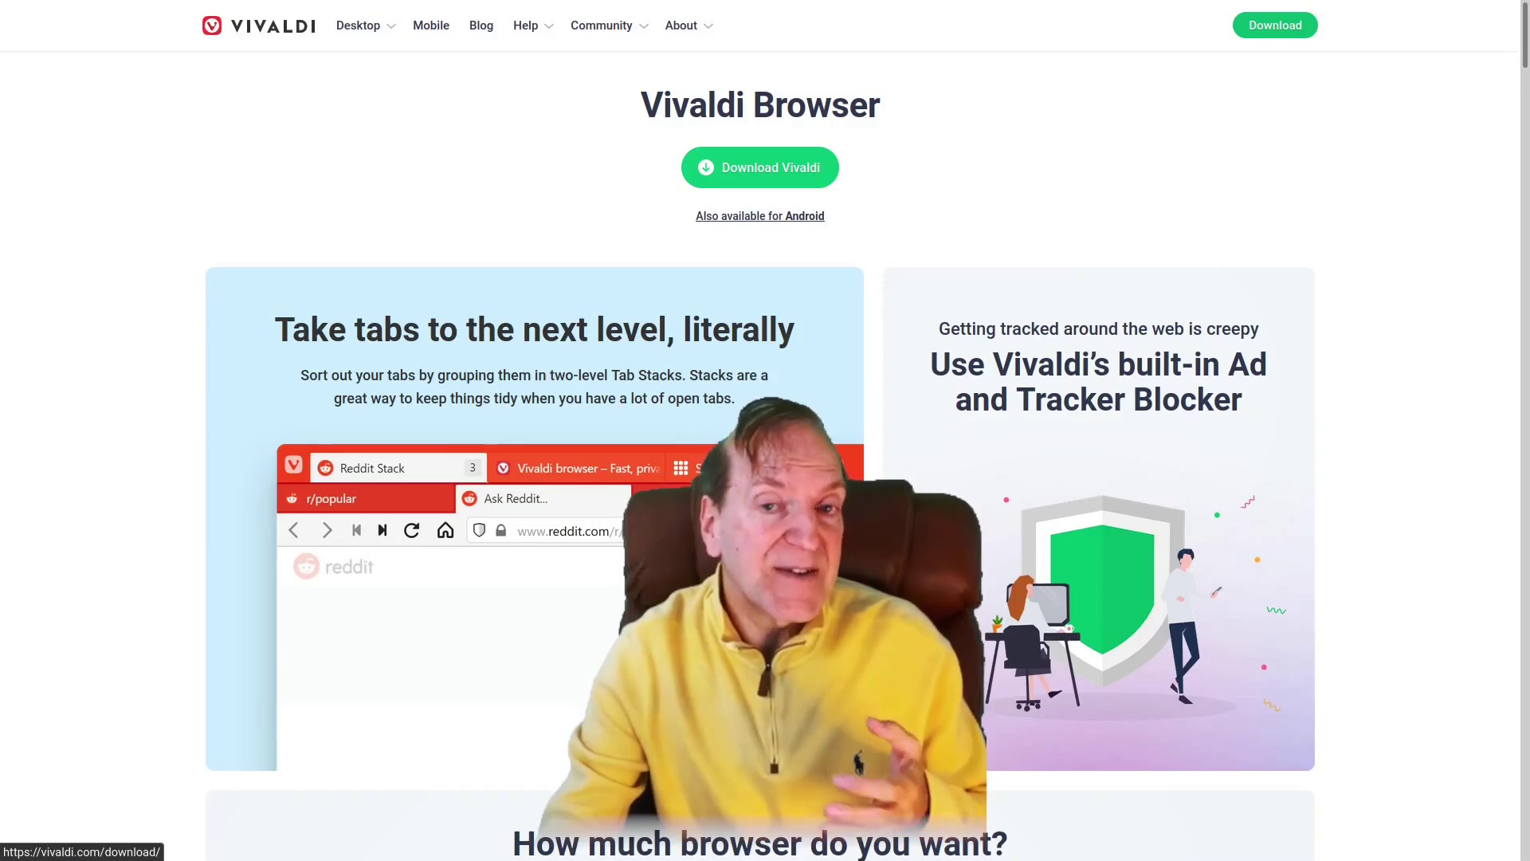
click(760, 167)
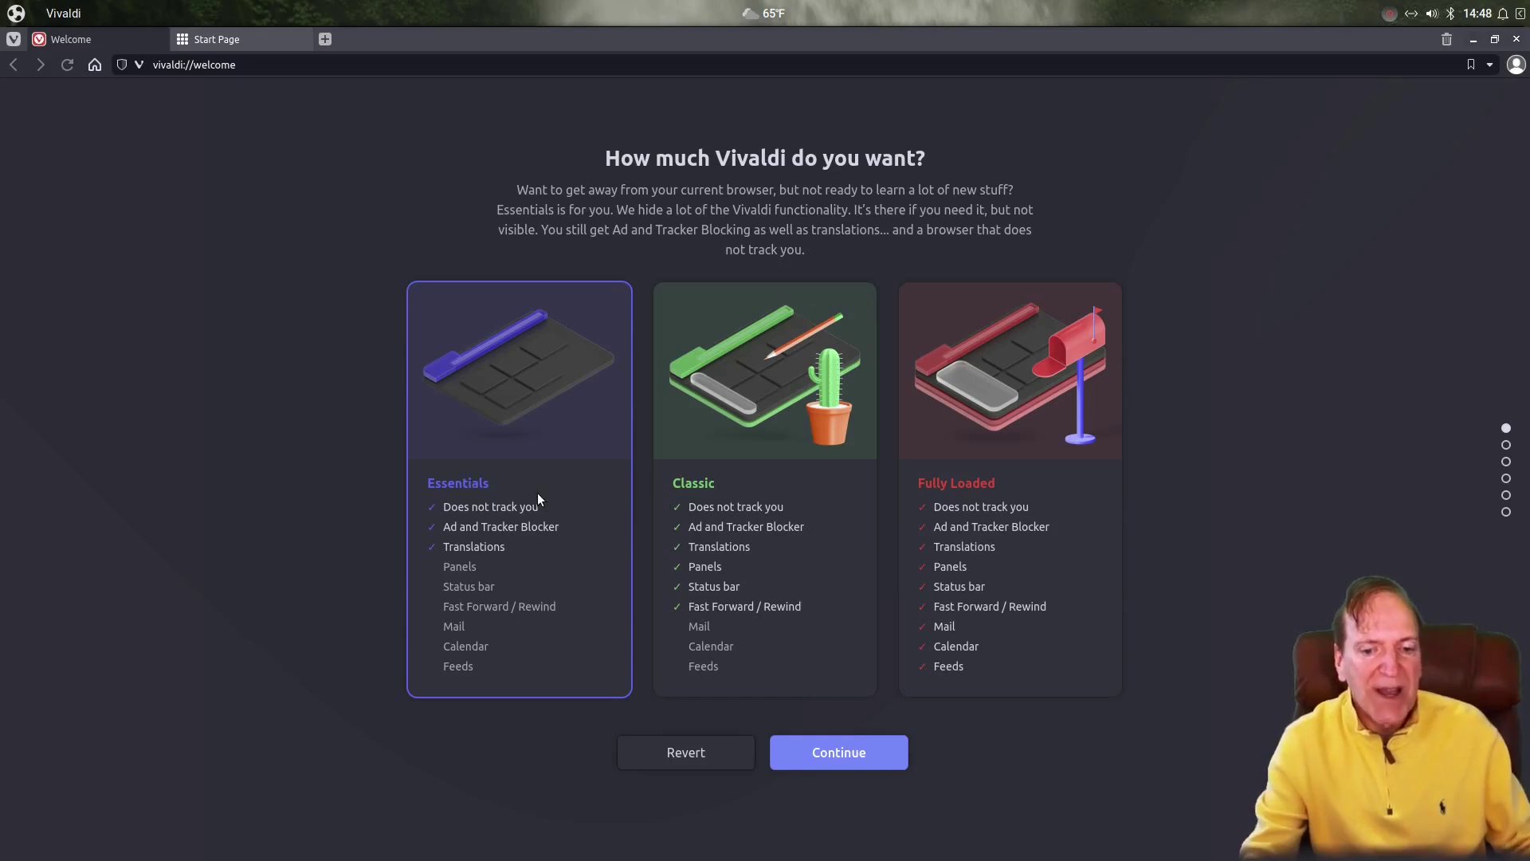
Try the Classic feature set on the welcome page, ending with Fully Loaded as the chosen setup
click(763, 403)
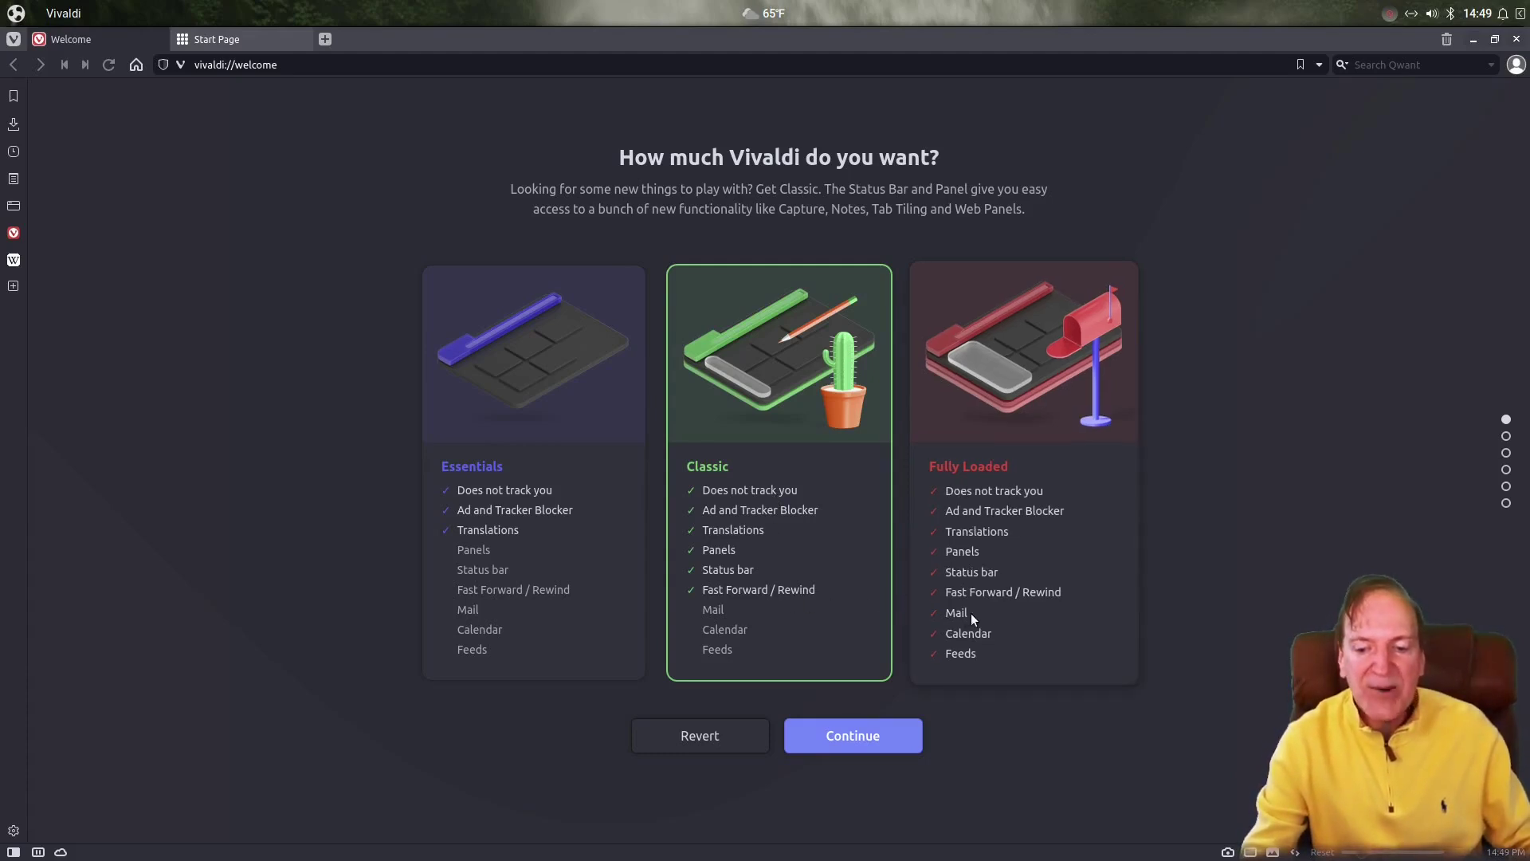
click(996, 437)
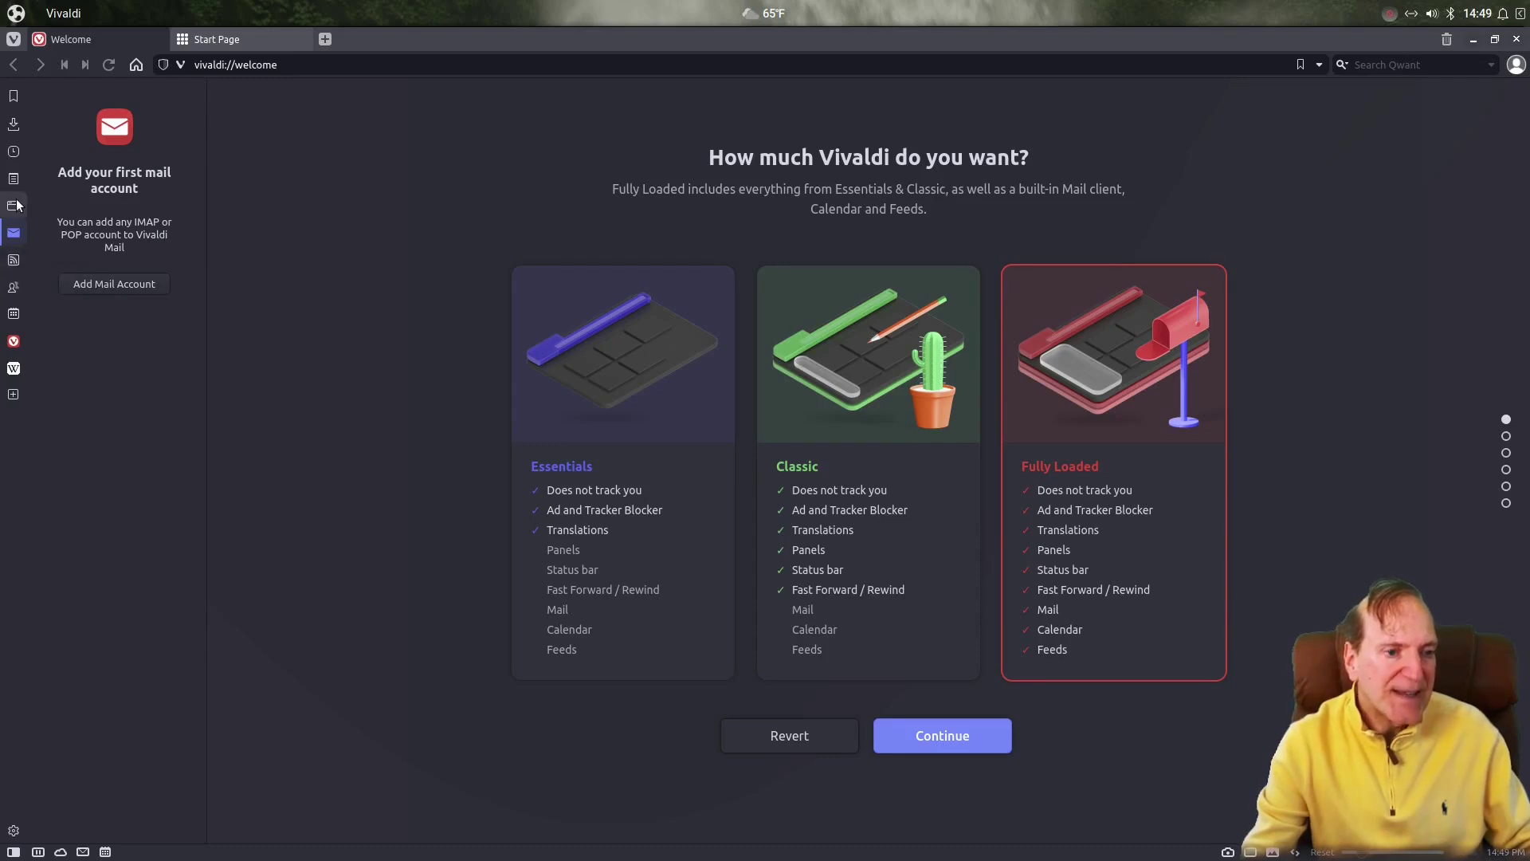
Show the Calendar in the side panel, set it to the Week view and widen the panel
click(13, 314)
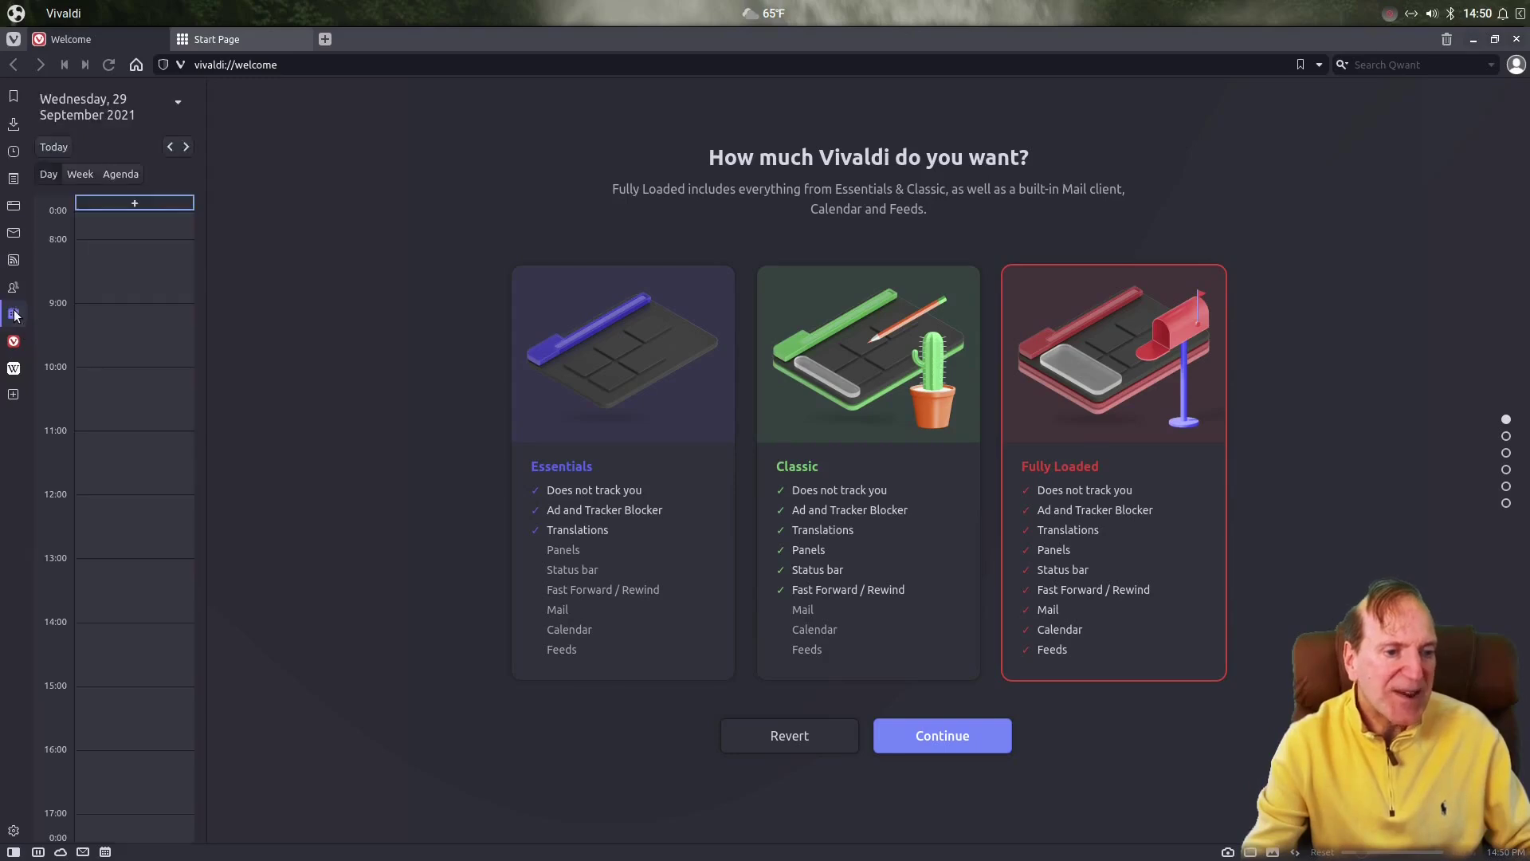
drag(205, 271, 262, 271)
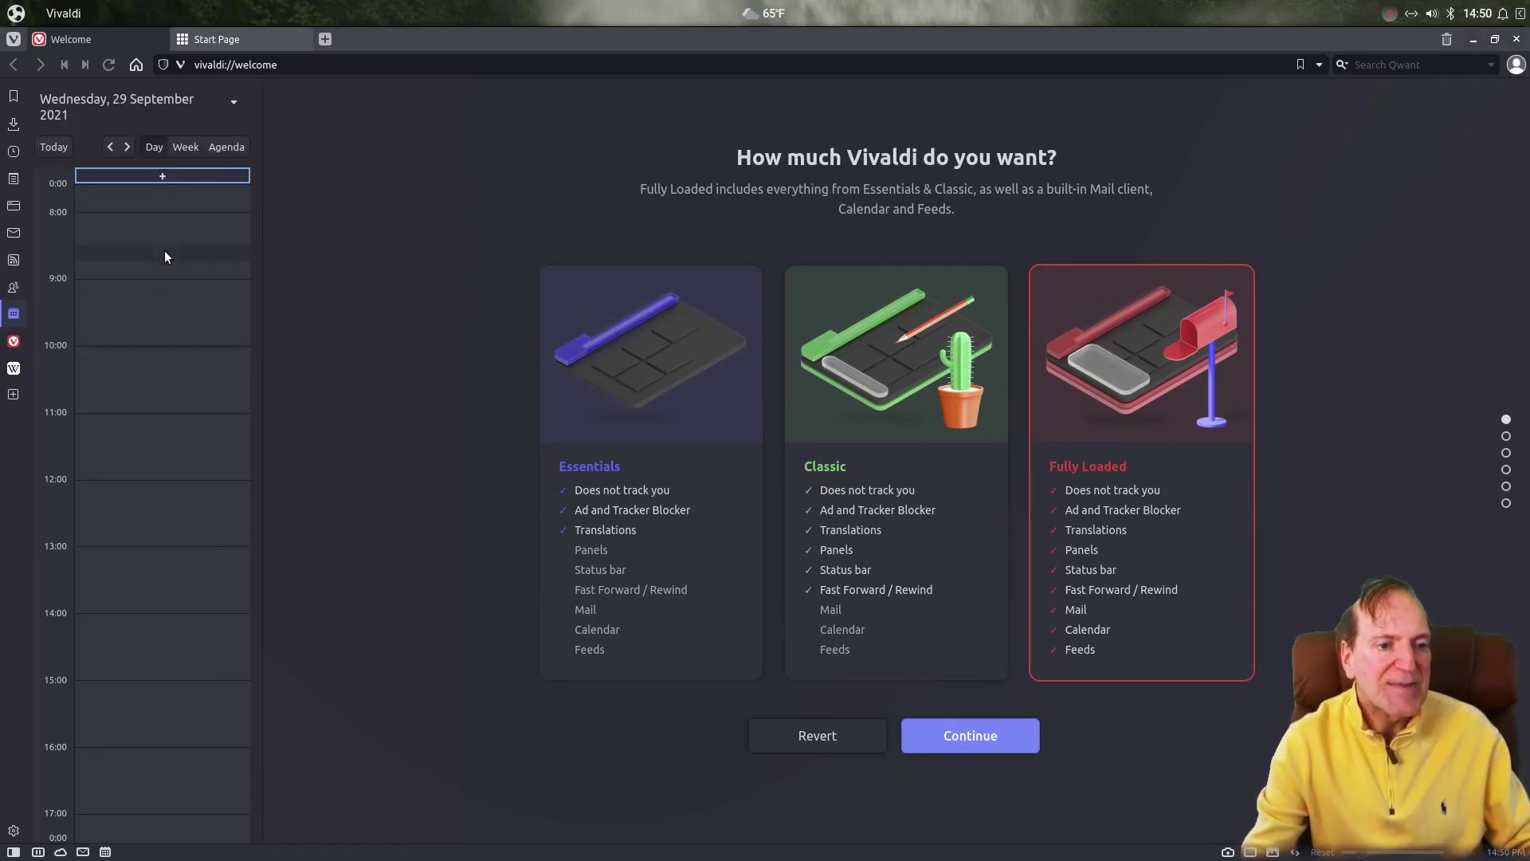
click(185, 146)
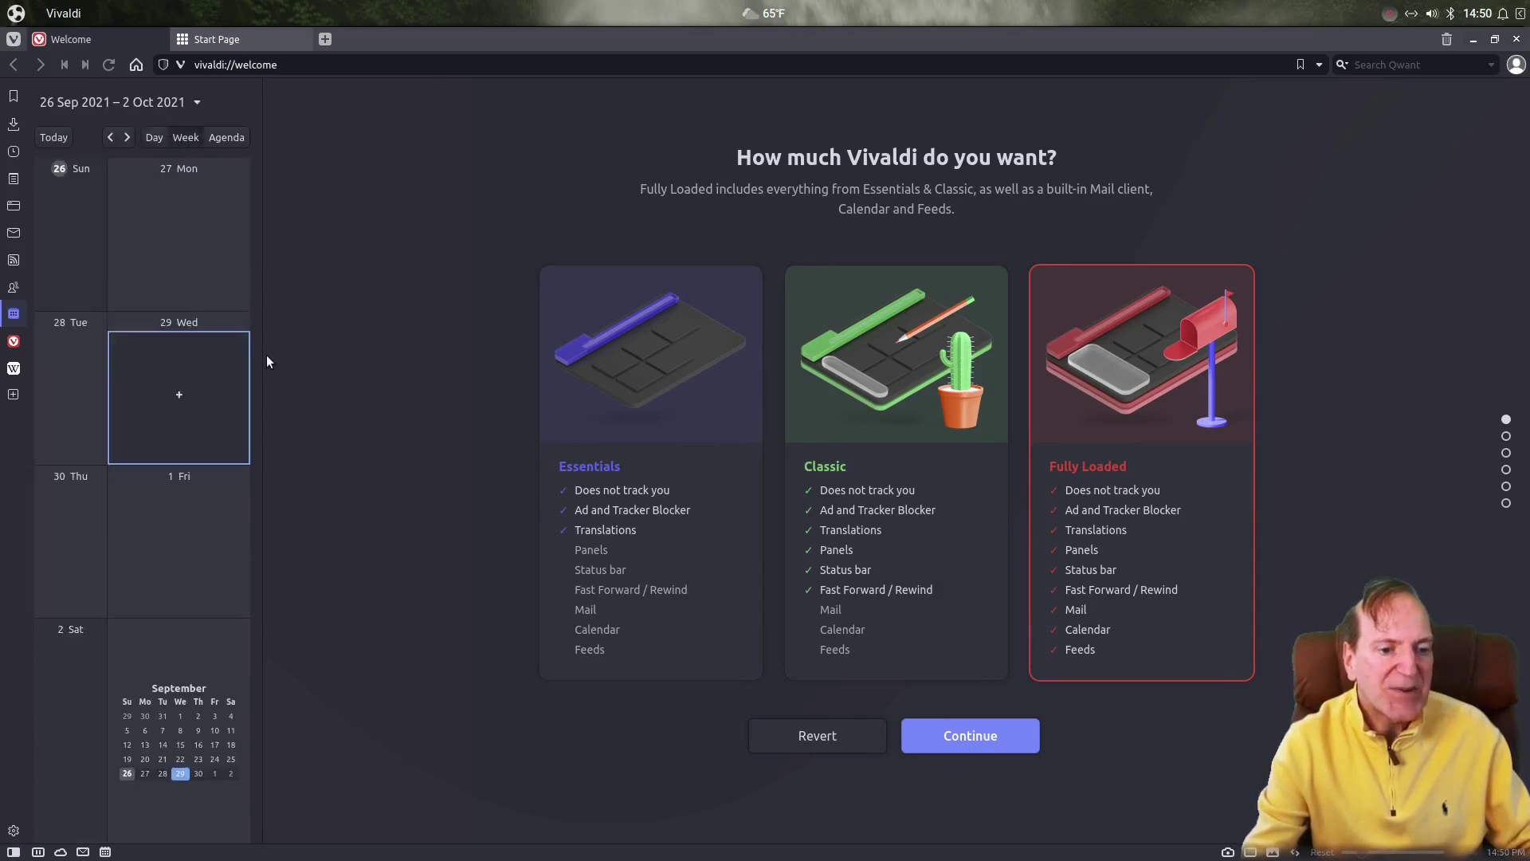
drag(264, 355, 368, 414)
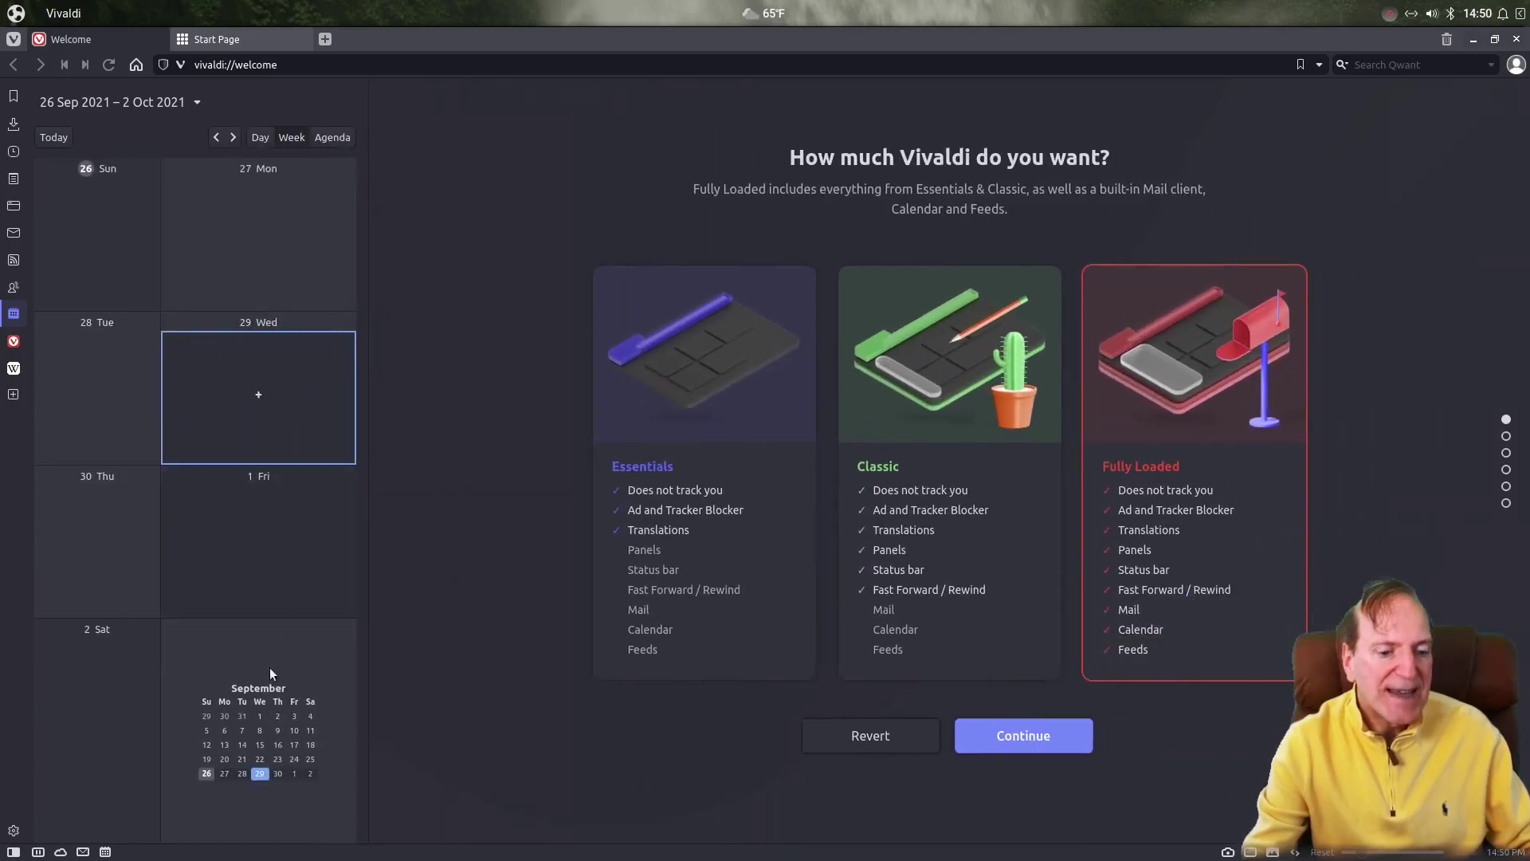
Browse other weeks of September 2021 in the calendar by selecting the 8th, the 6th and the 21st
click(257, 731)
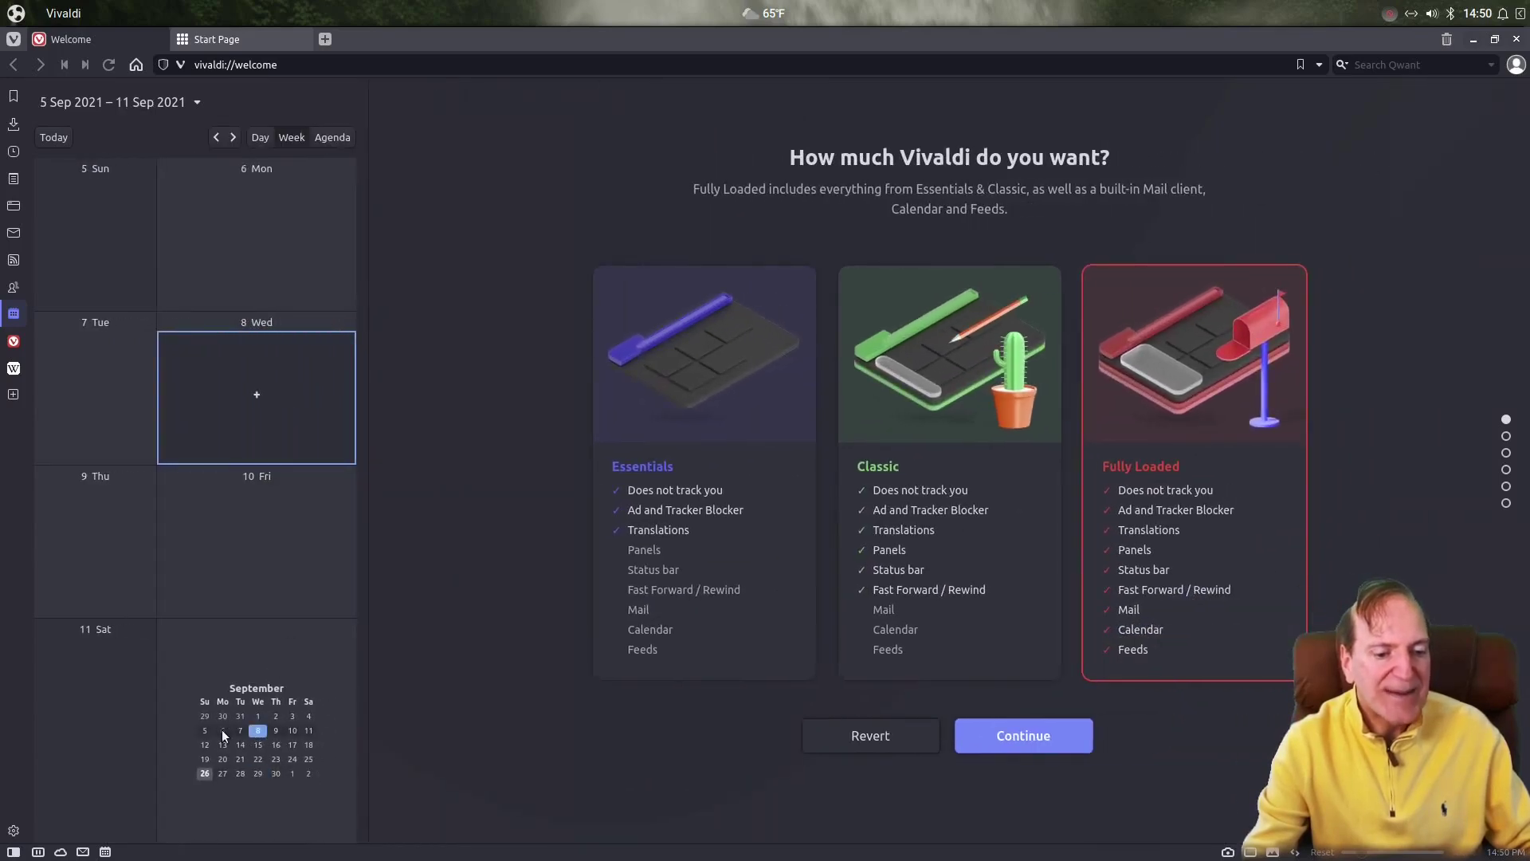
click(223, 730)
click(240, 759)
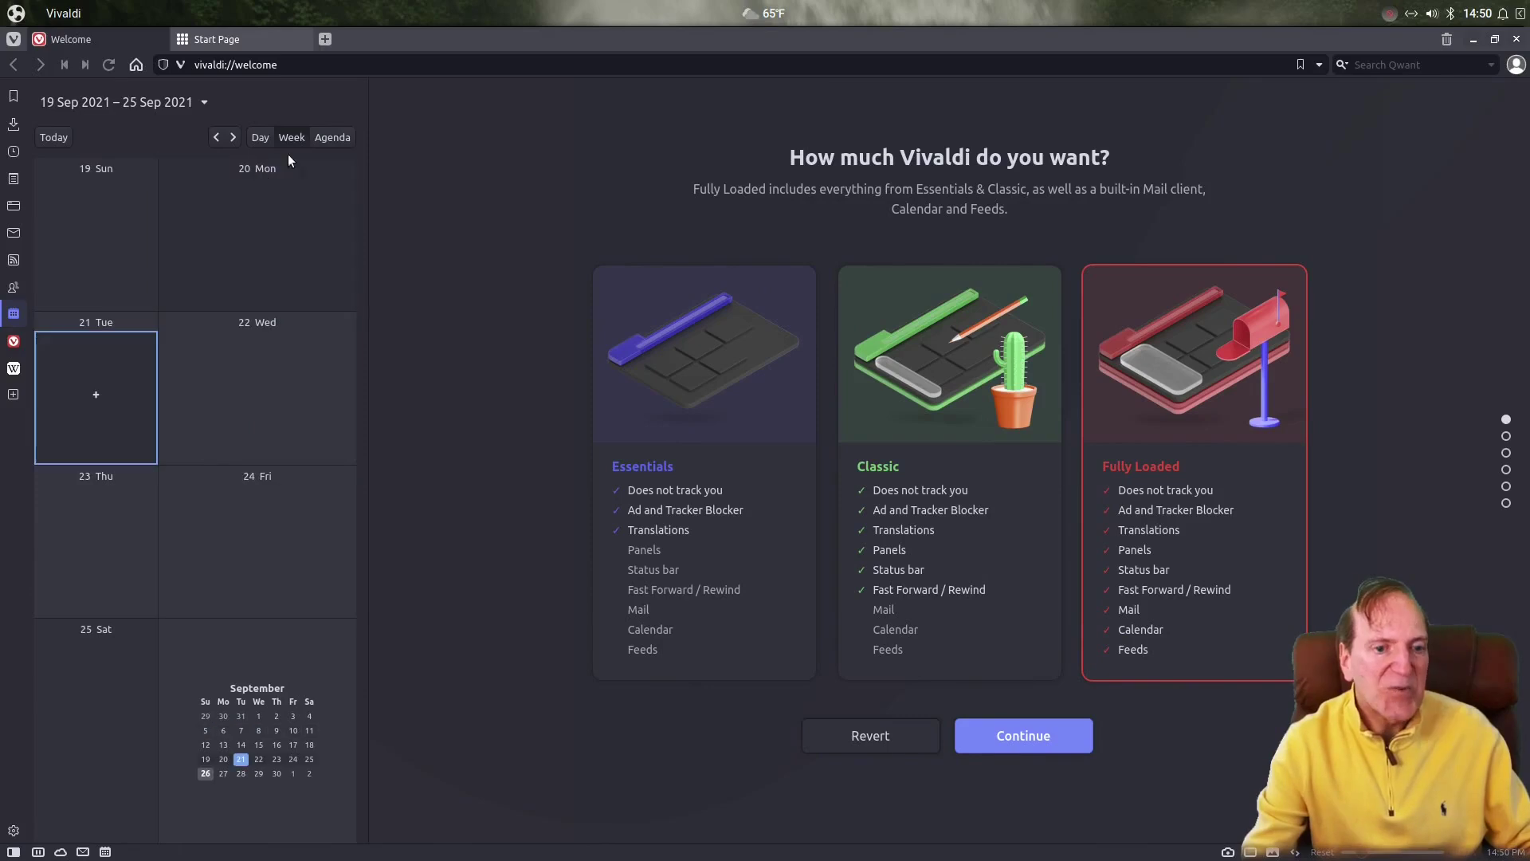
View the calendar as an Agenda, change it to the Day view and narrow the side panel
click(330, 137)
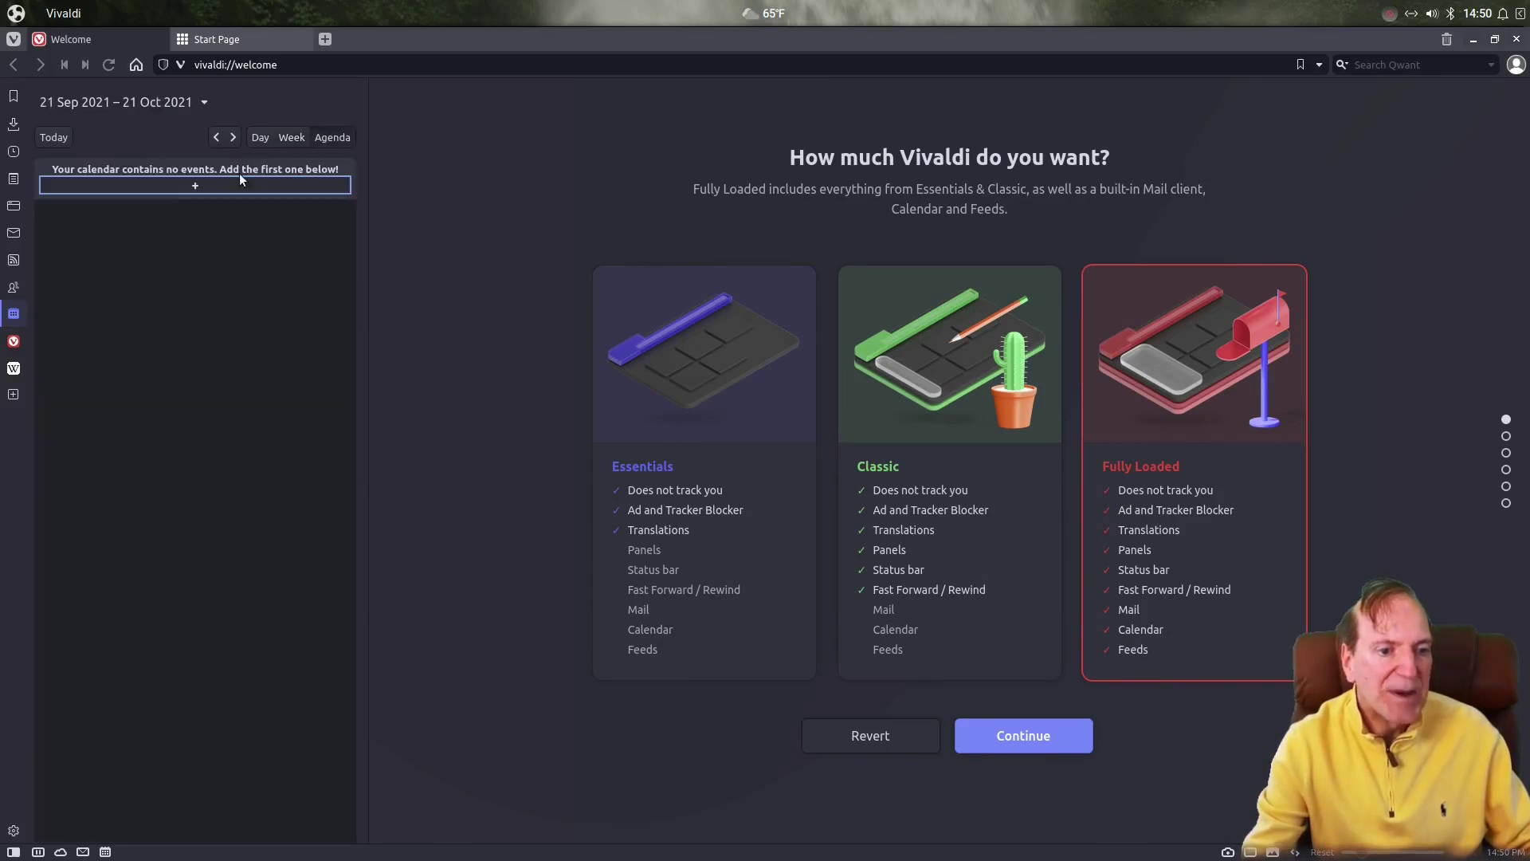
click(260, 139)
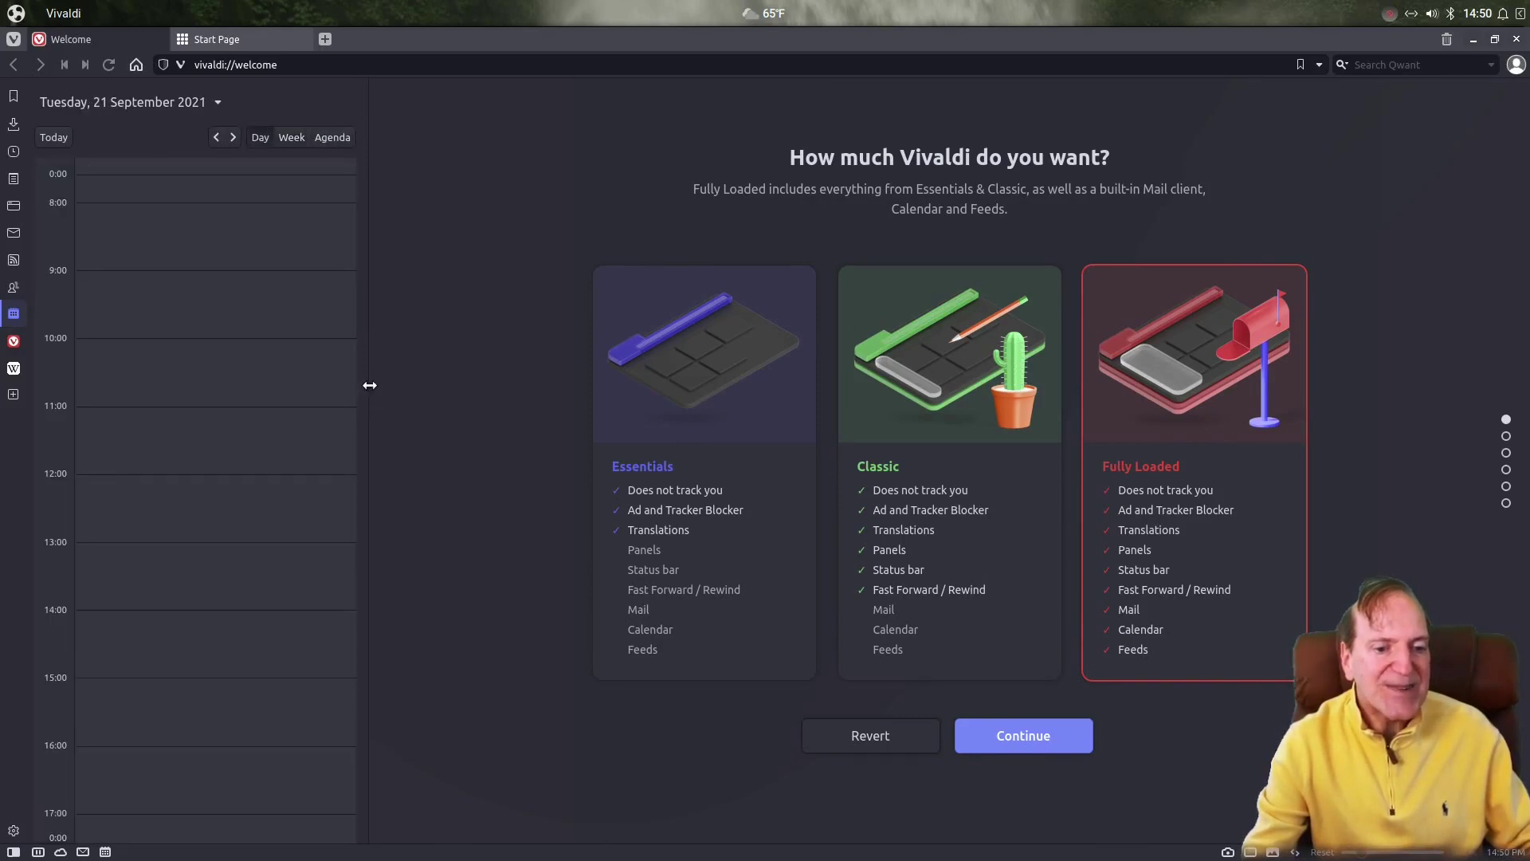
drag(369, 385, 243, 397)
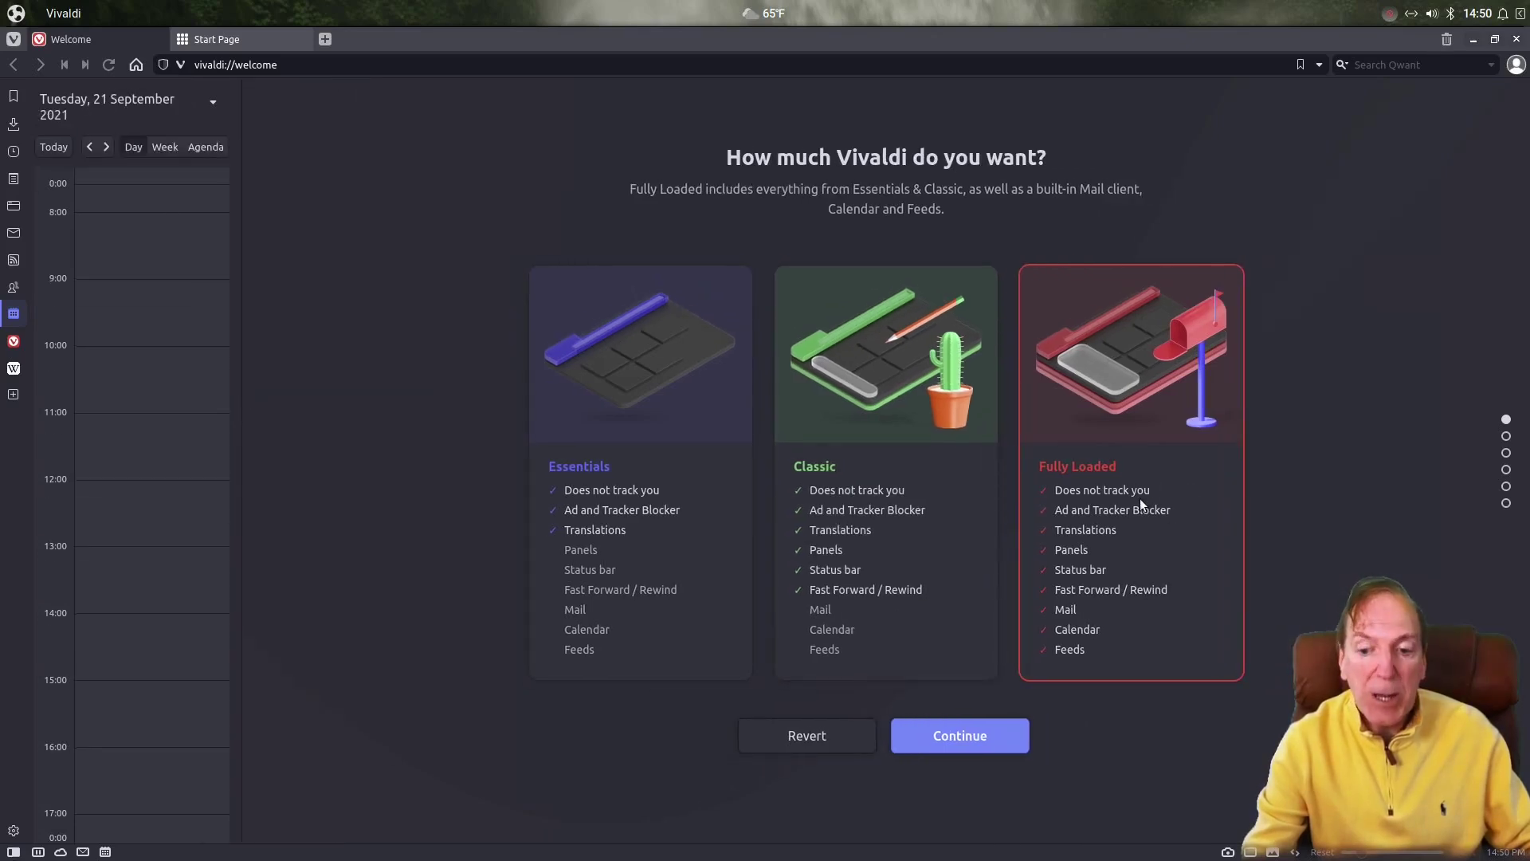
Accept the Fully Loaded setup and continue the welcome setup with Block Trackers as the default protection level
click(988, 739)
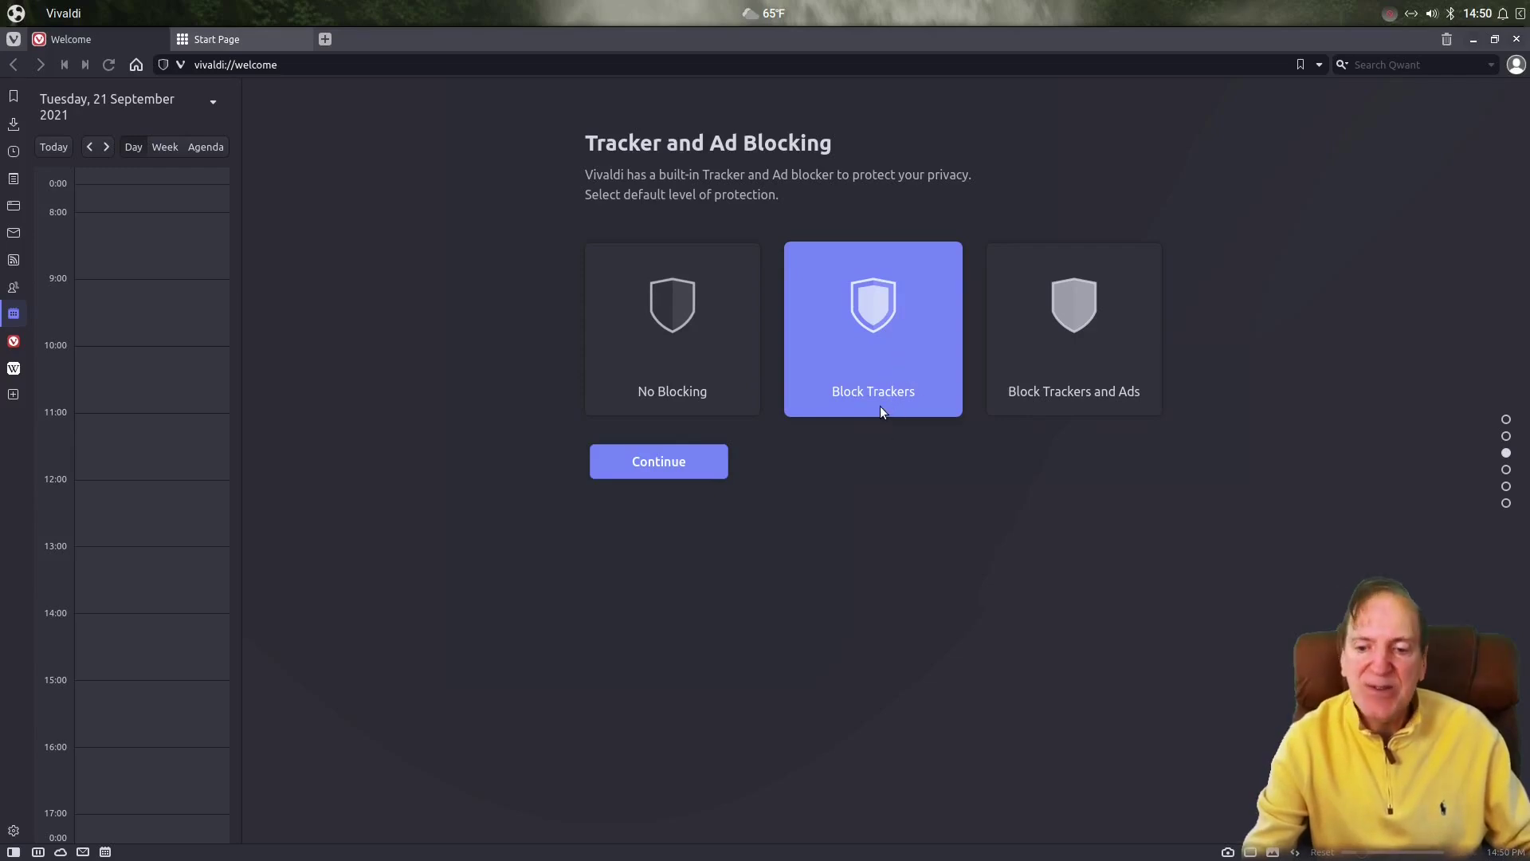
click(659, 463)
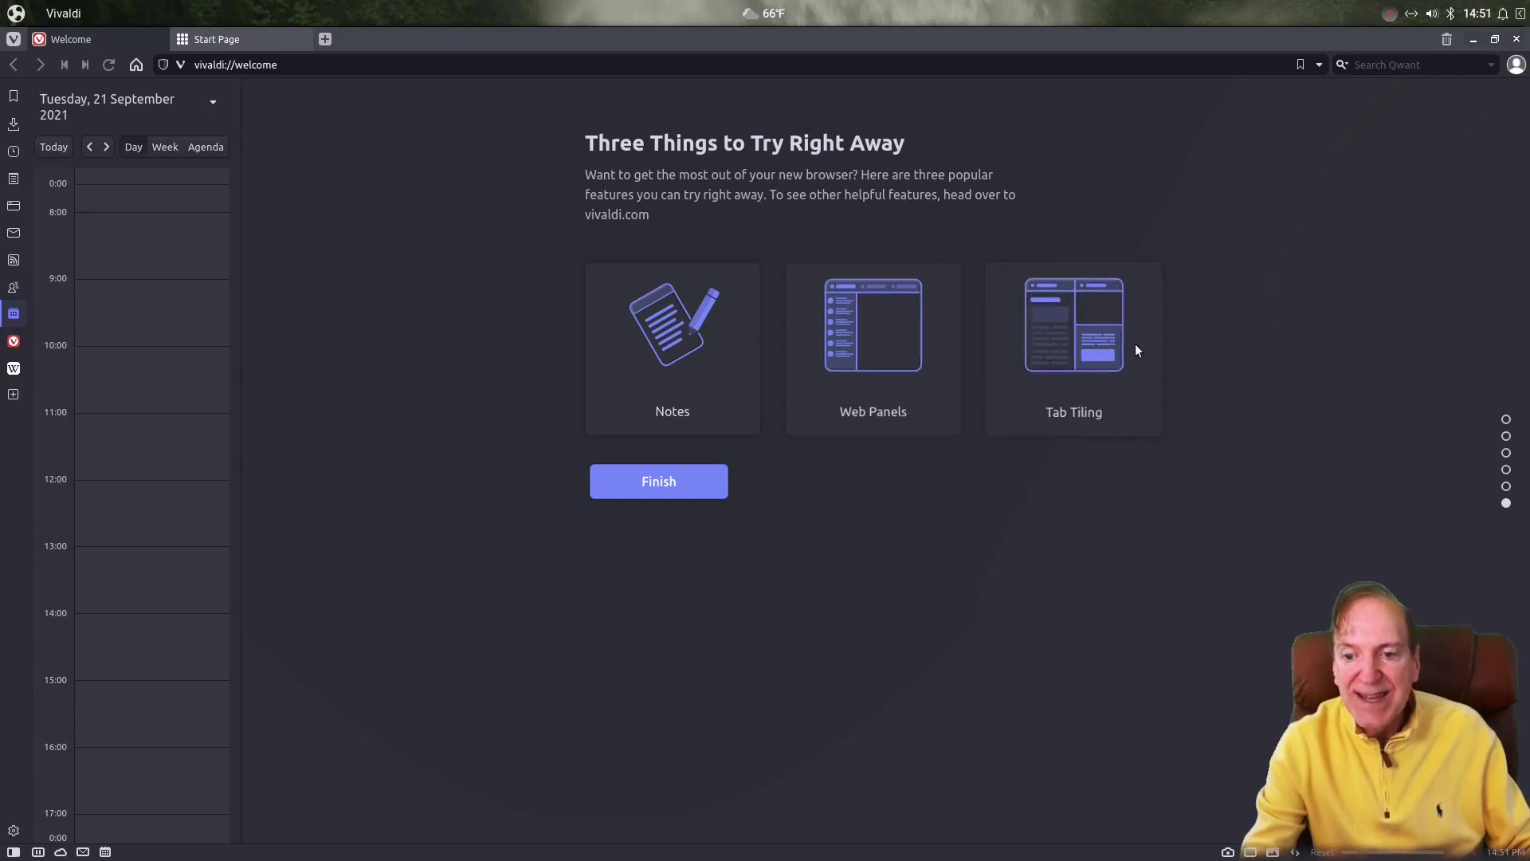
Open the Tab Tiling feature's help article and skim the instructions for tiling tabs in a split screen view
click(1033, 341)
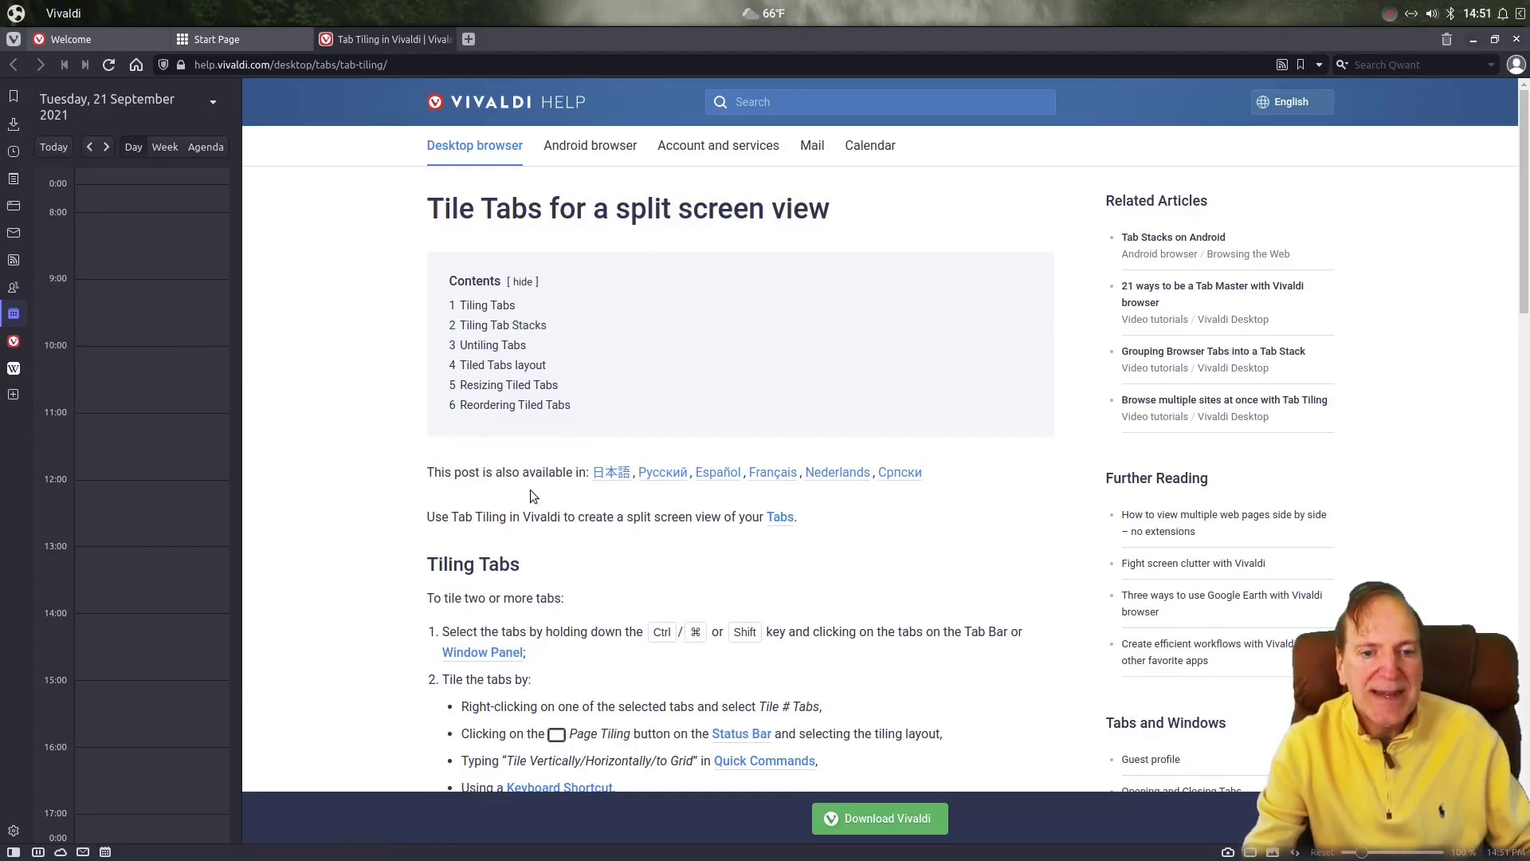
scroll(533, 501, down, 4)
scroll(533, 500, up, 4)
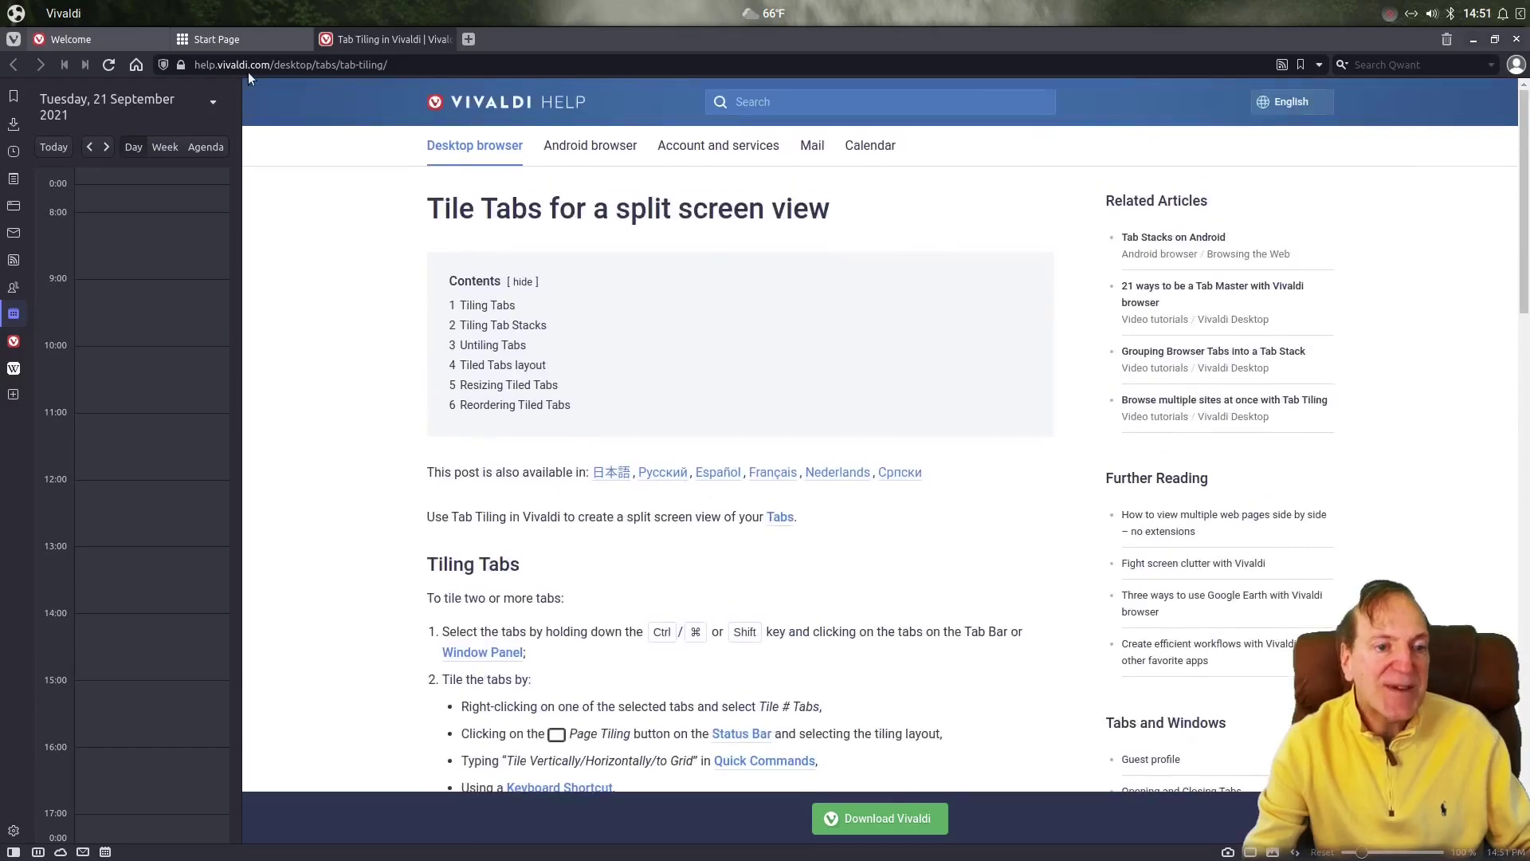
Switch to the Start Page tab and open YouTube from its Speed Dial
click(222, 40)
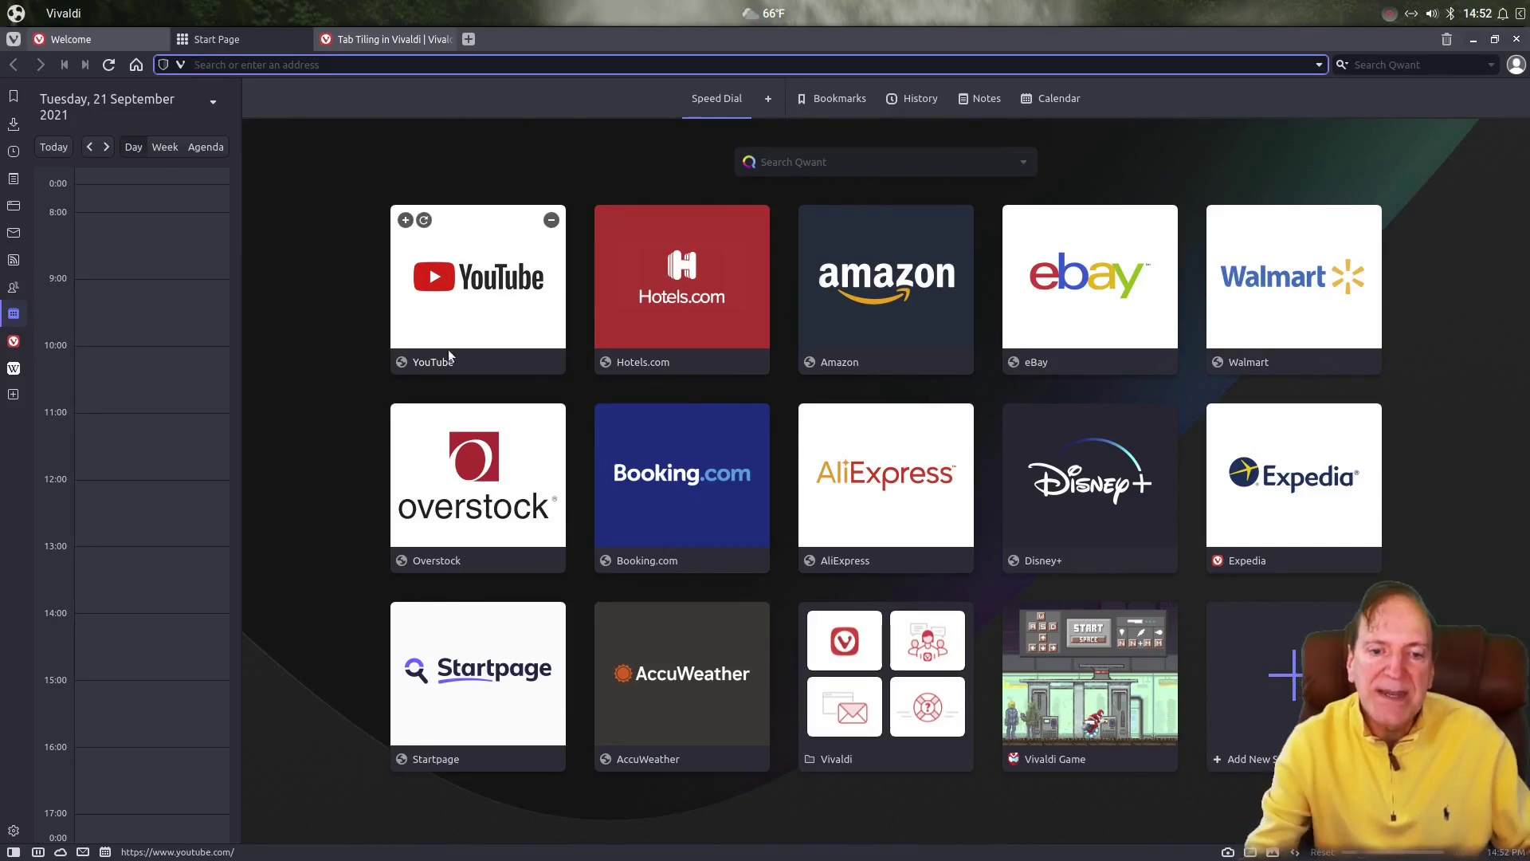
click(461, 287)
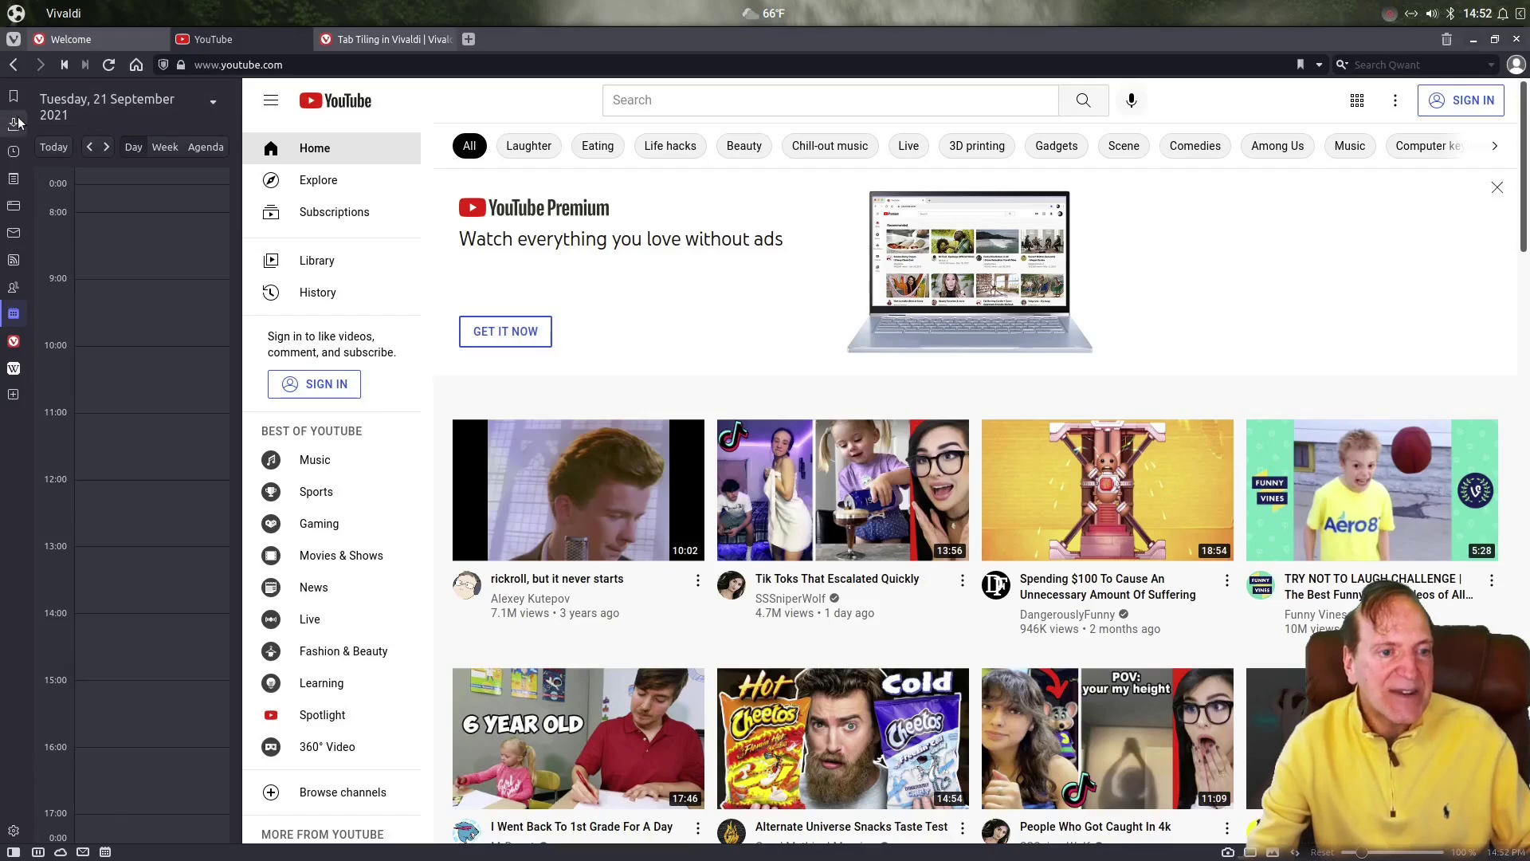
Hide the side panel, show it again and display the Bookmarks in it
click(13, 852)
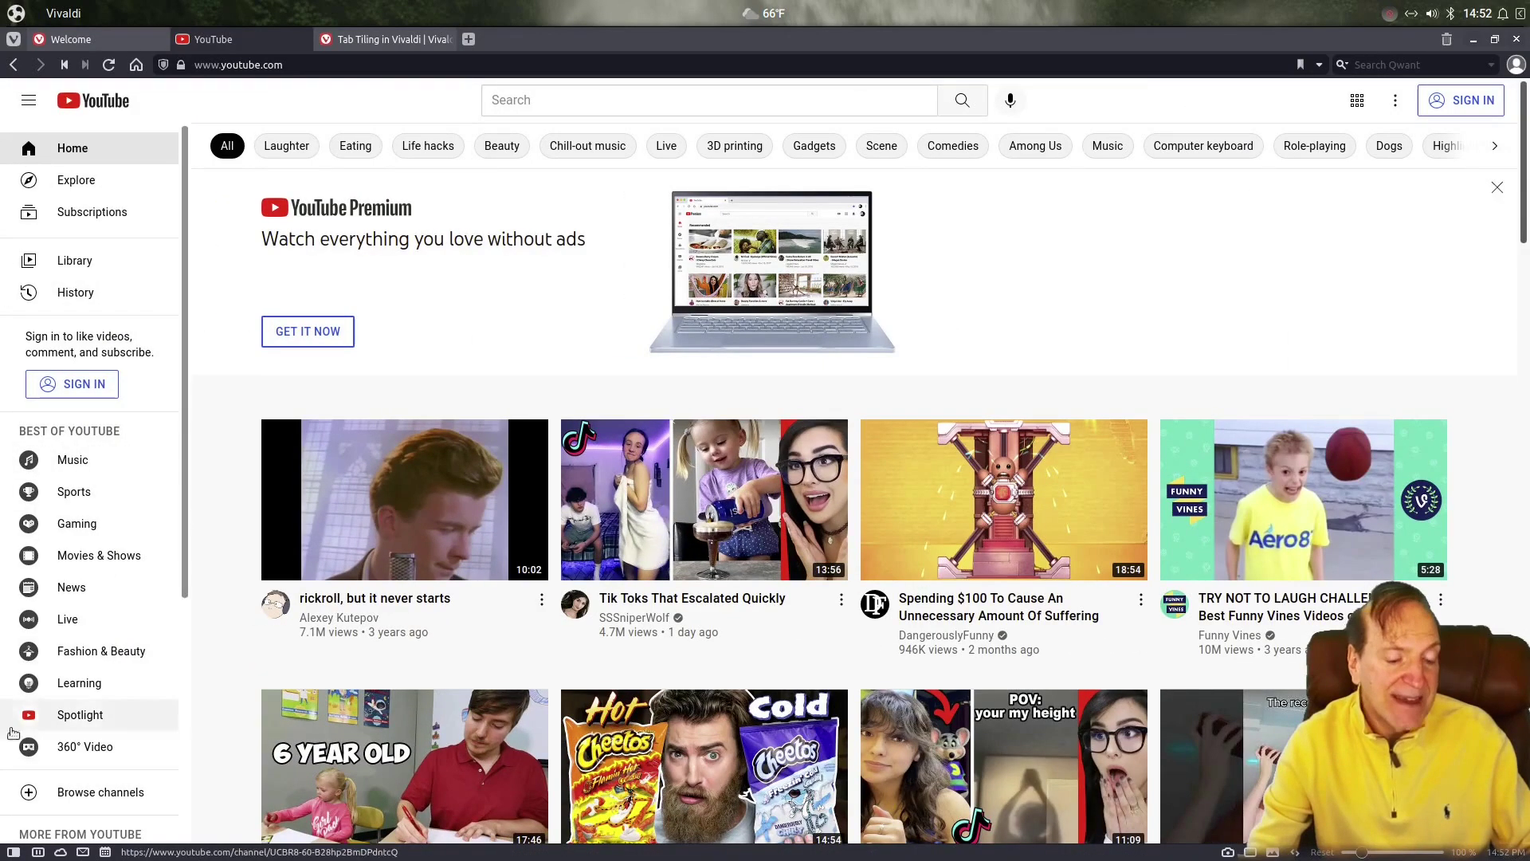
click(12, 852)
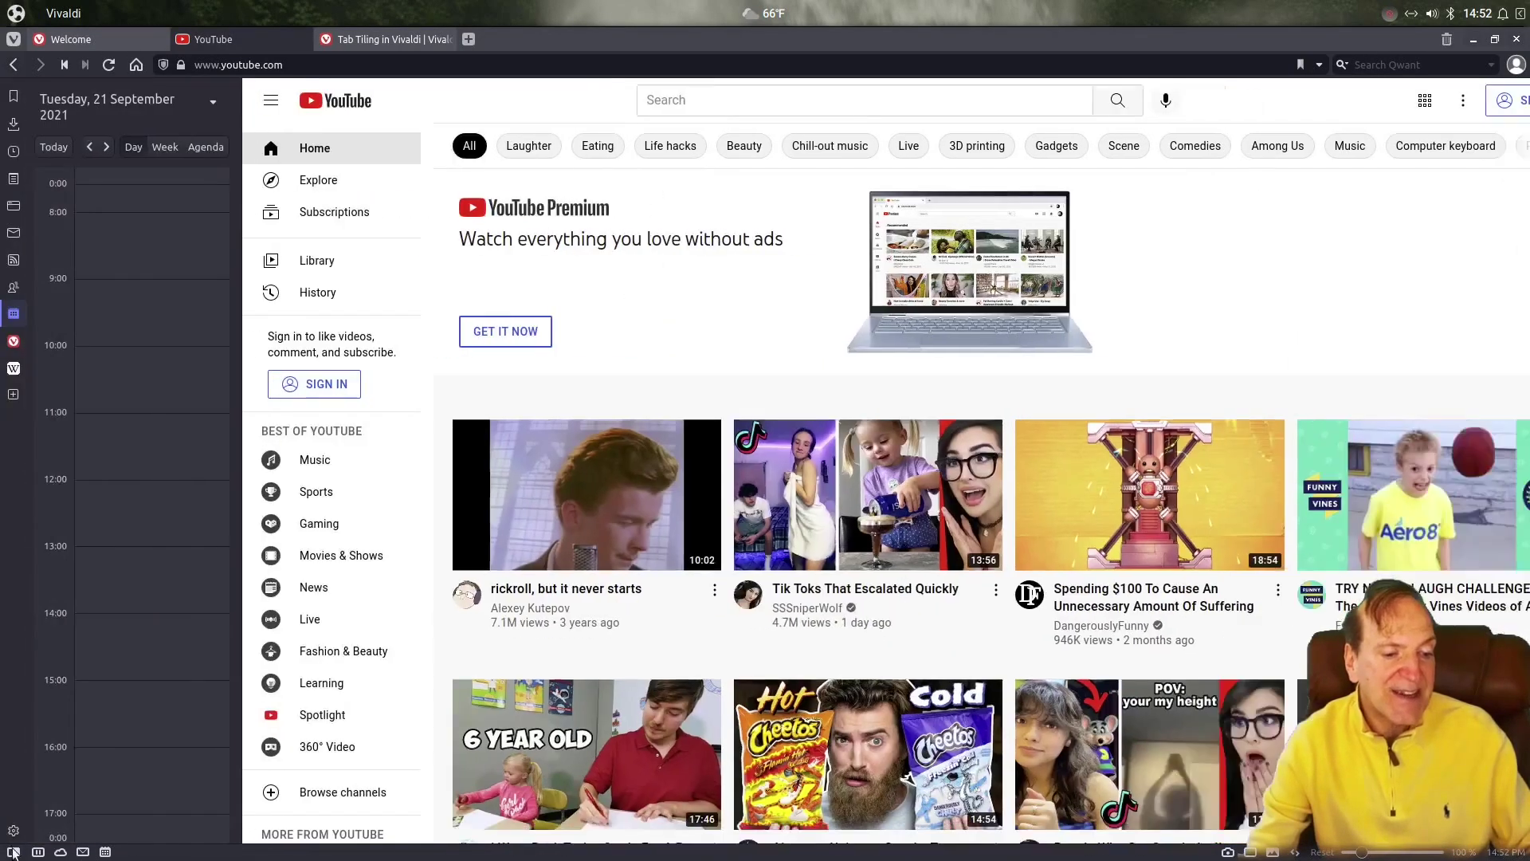
click(14, 96)
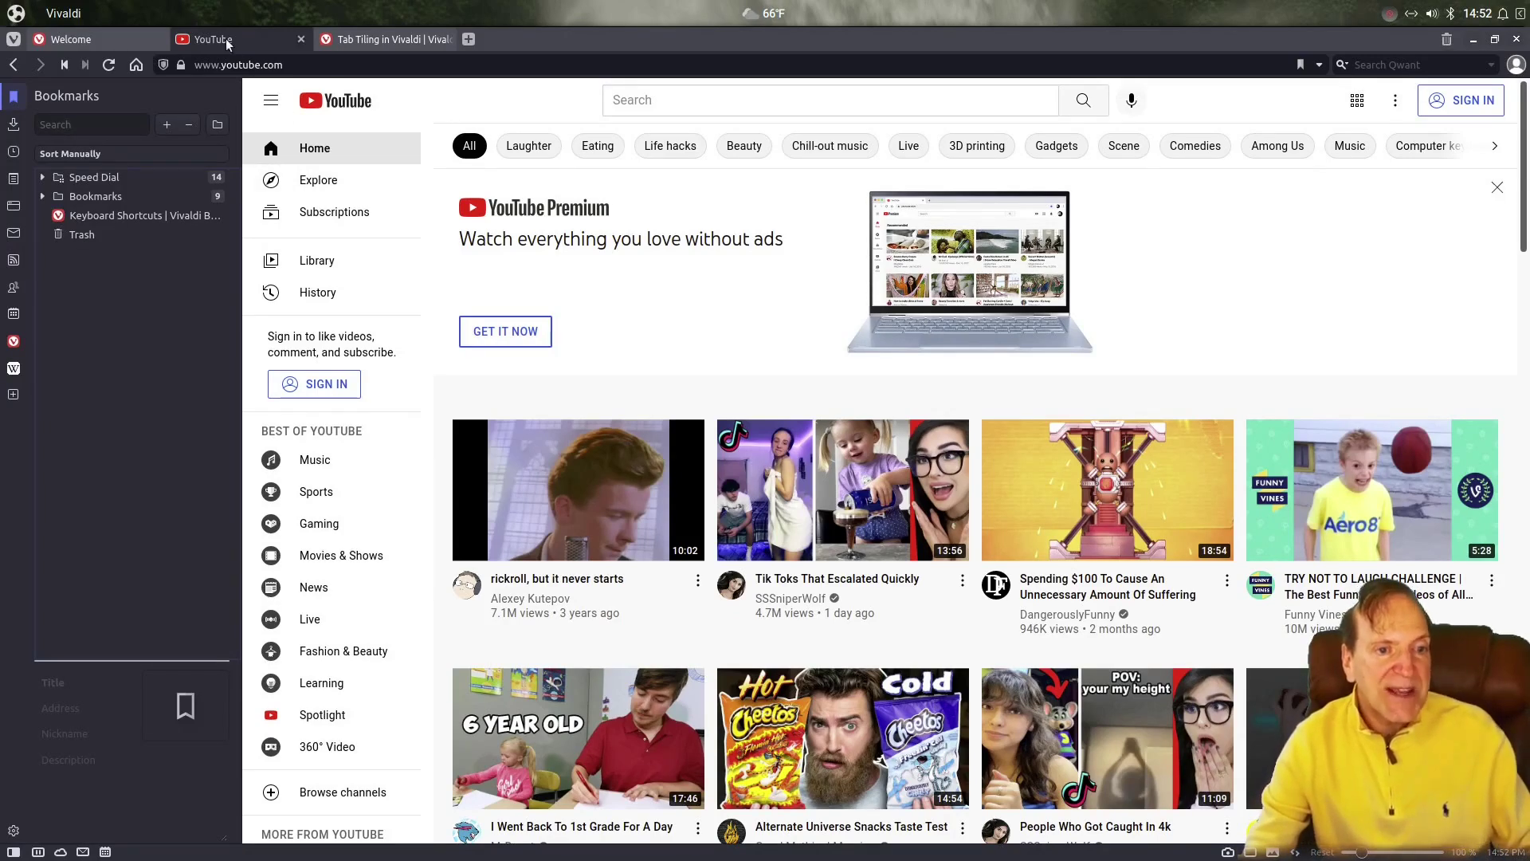
Finish the setup on the Welcome tab, then open an extra Start Page tab and close it again
click(104, 39)
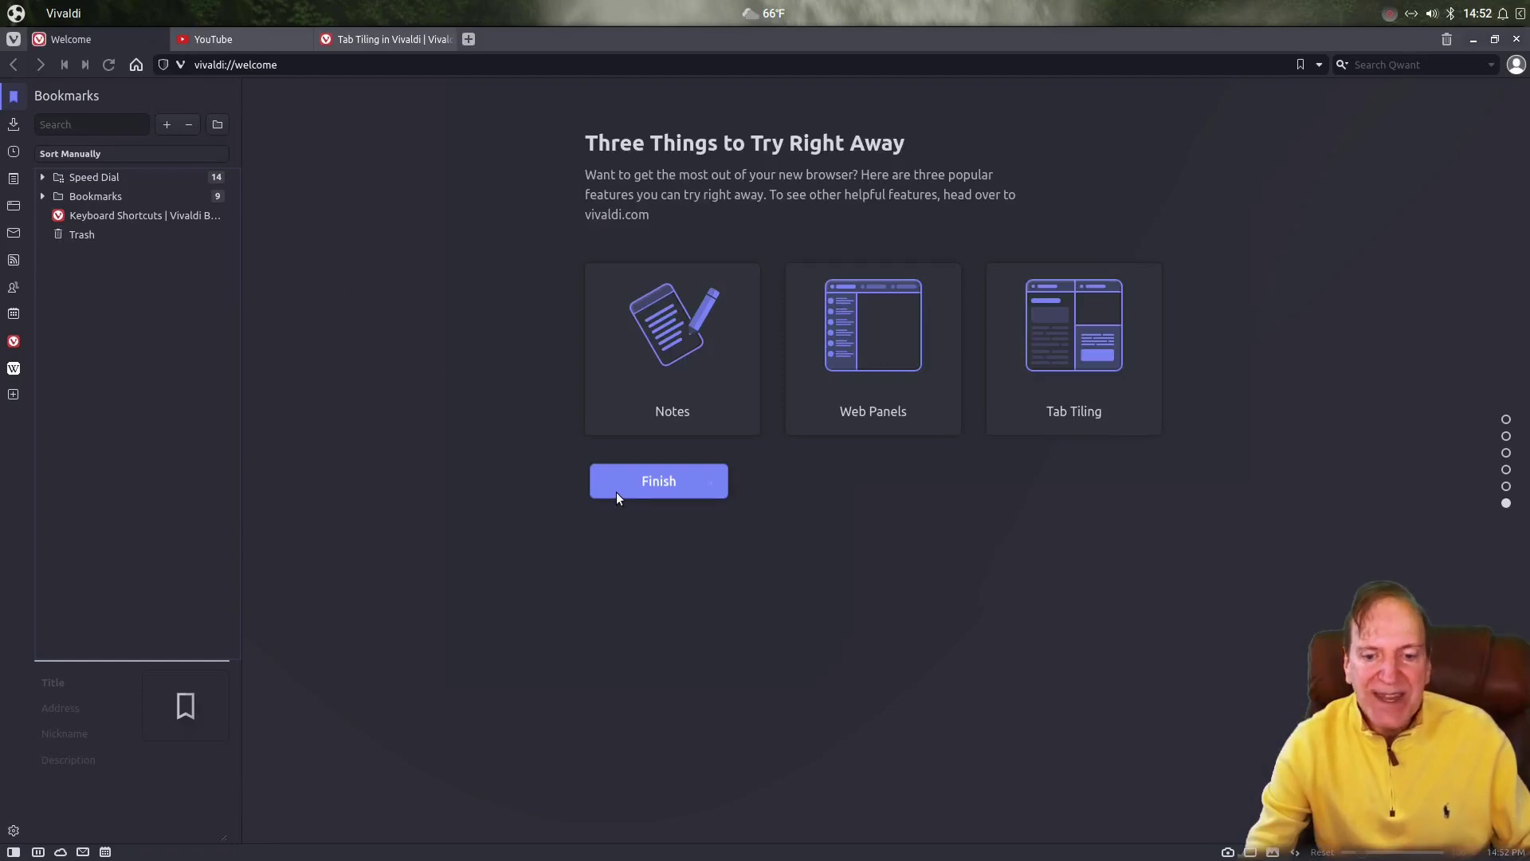
click(665, 480)
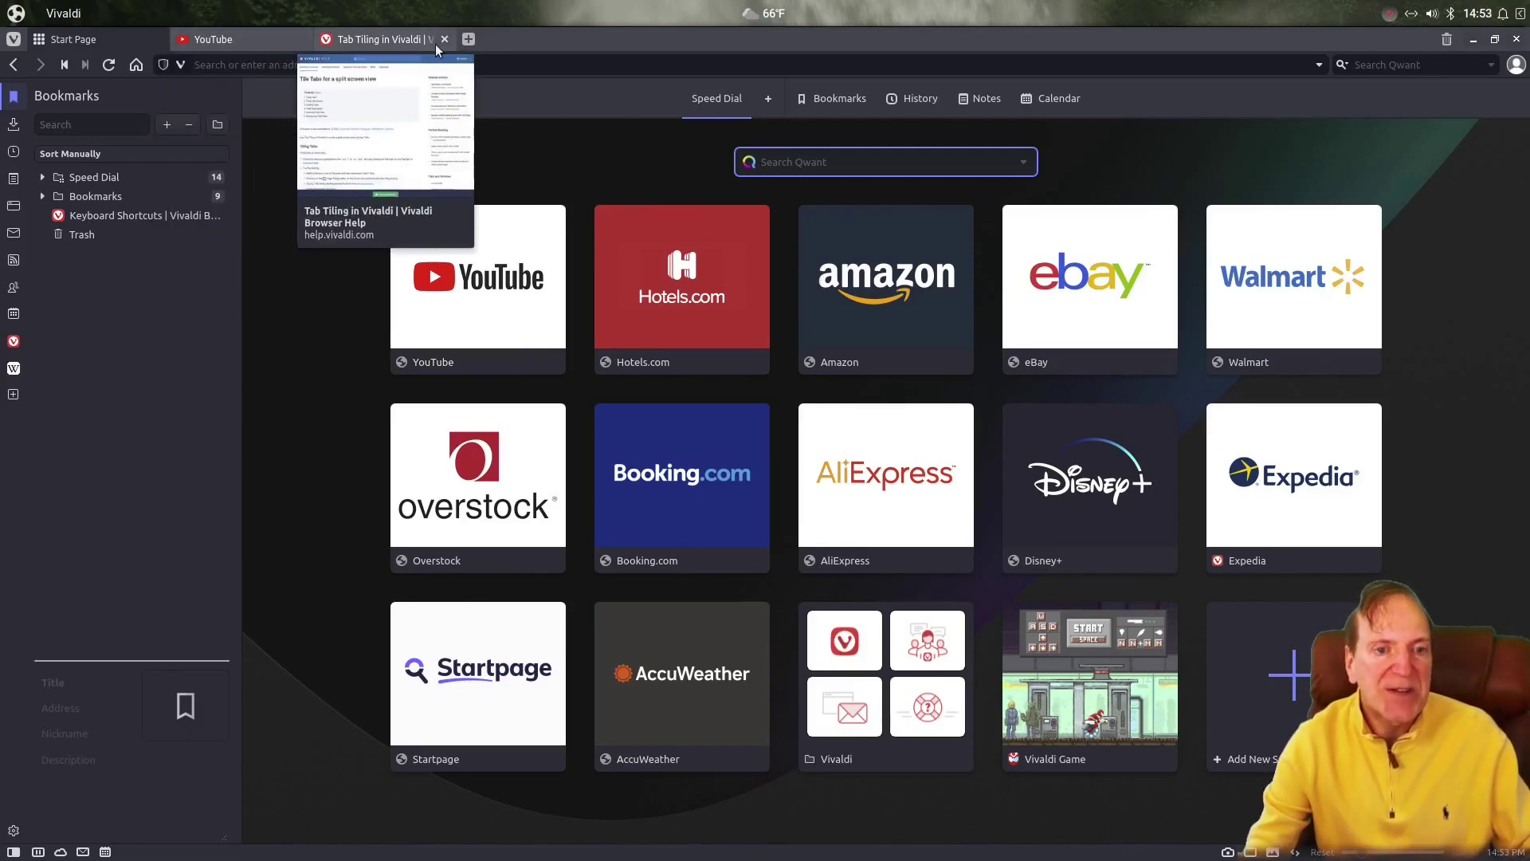
click(469, 40)
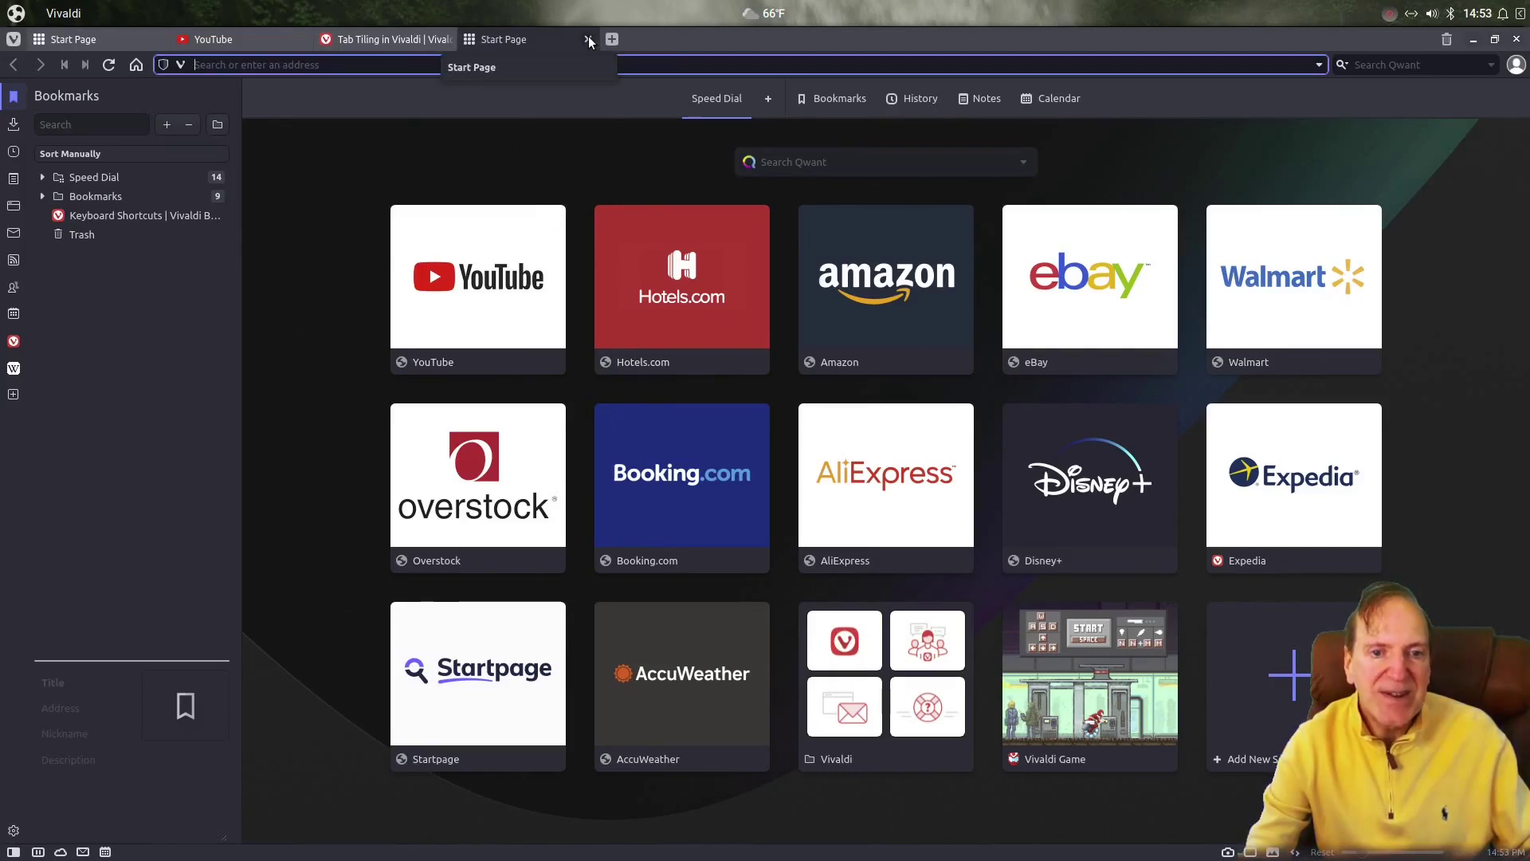
click(589, 38)
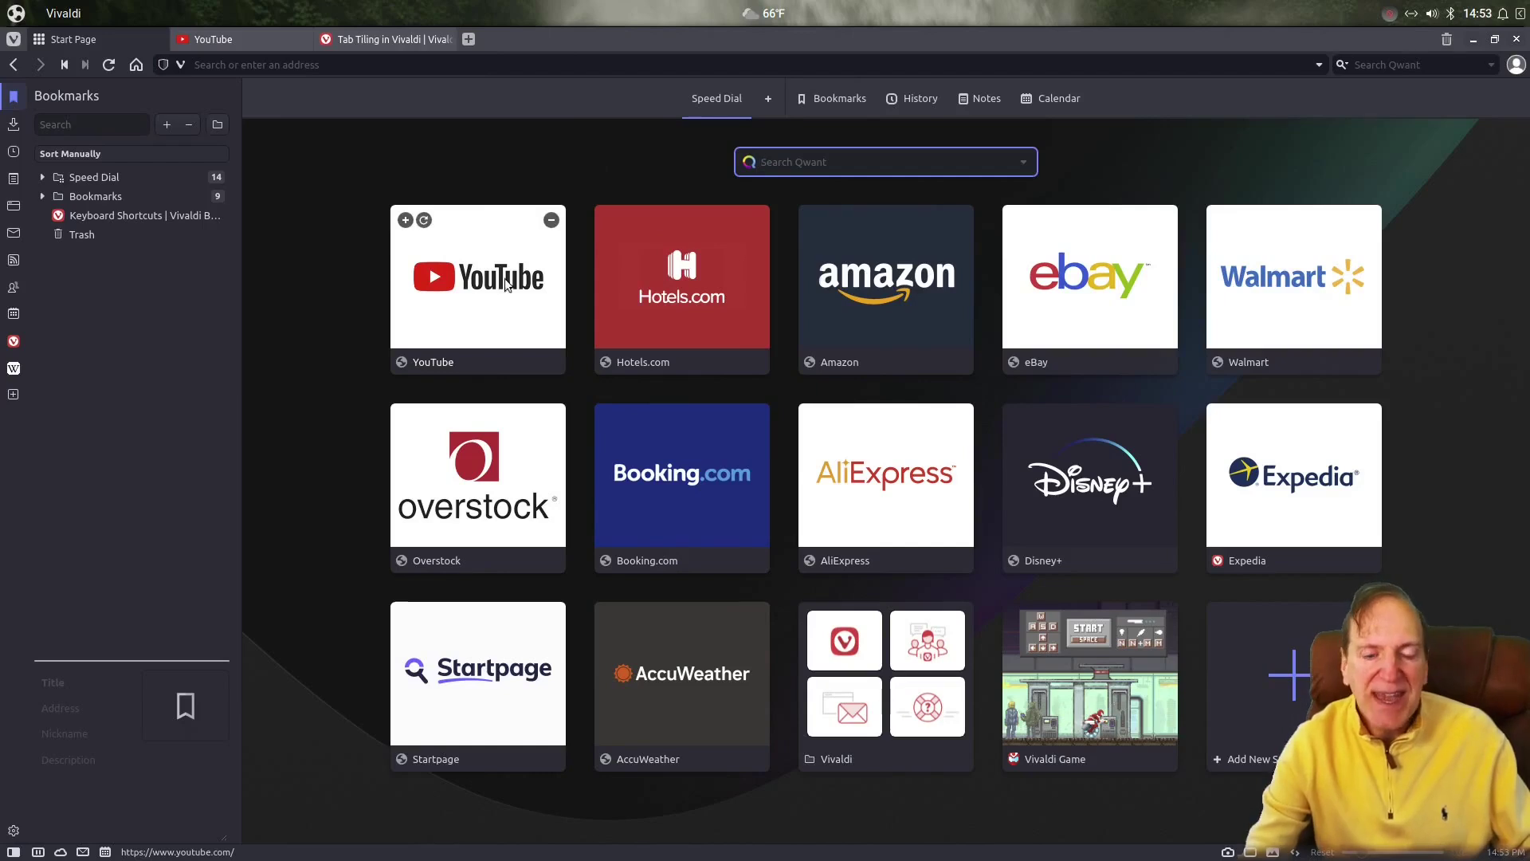
Rearrange the Speed Dial so eBay, YouTube and Walmart come first and Vivaldi Game sits between AliExpress and Amazon
mouse_move(504, 304)
drag(844, 450, 885, 486)
drag(762, 372, 886, 470)
drag(674, 283, 475, 294)
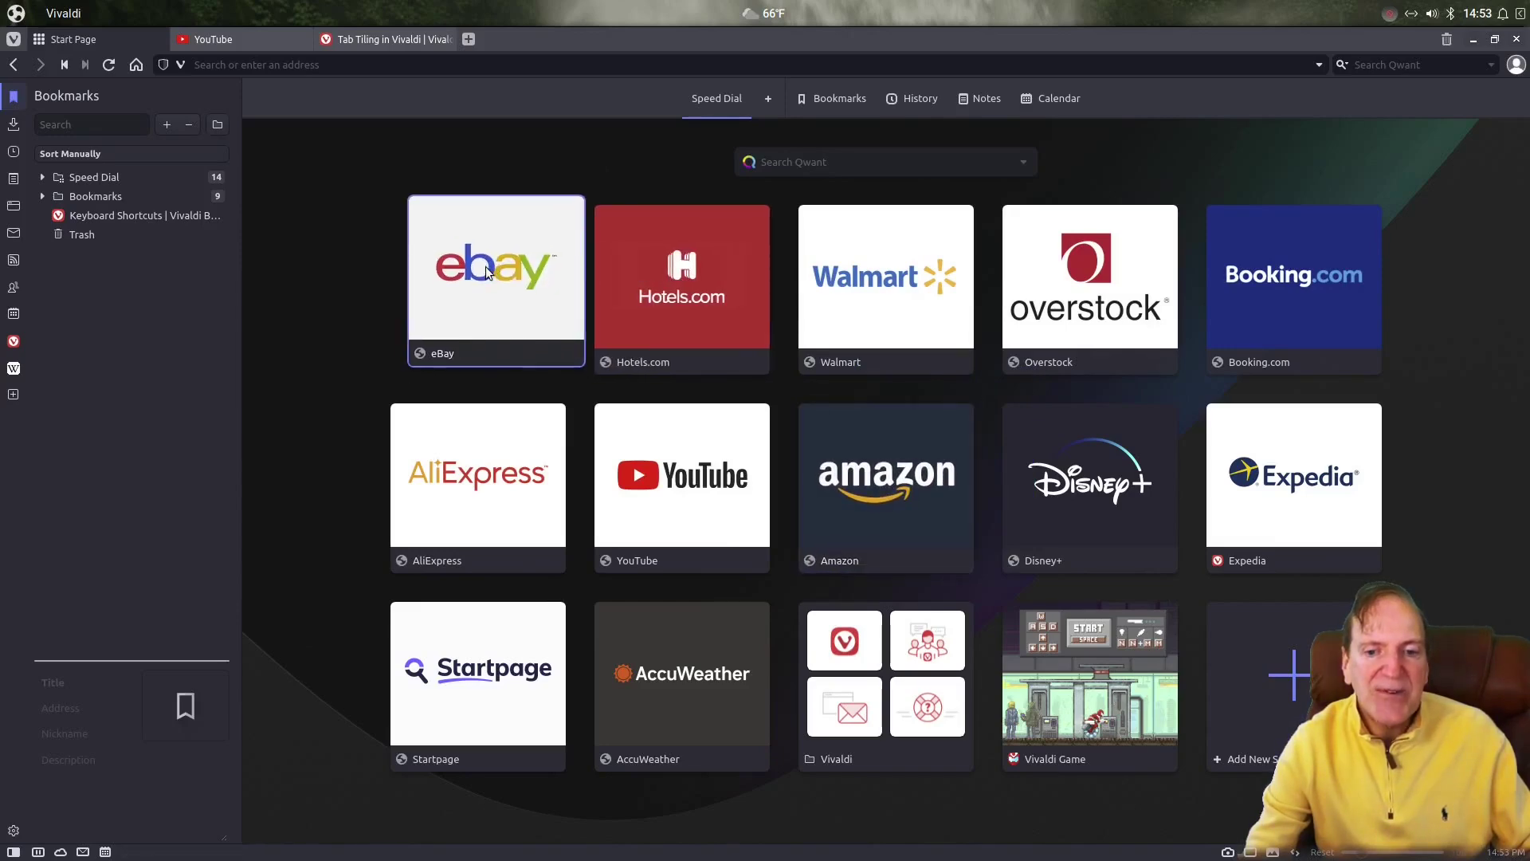
drag(670, 471, 637, 350)
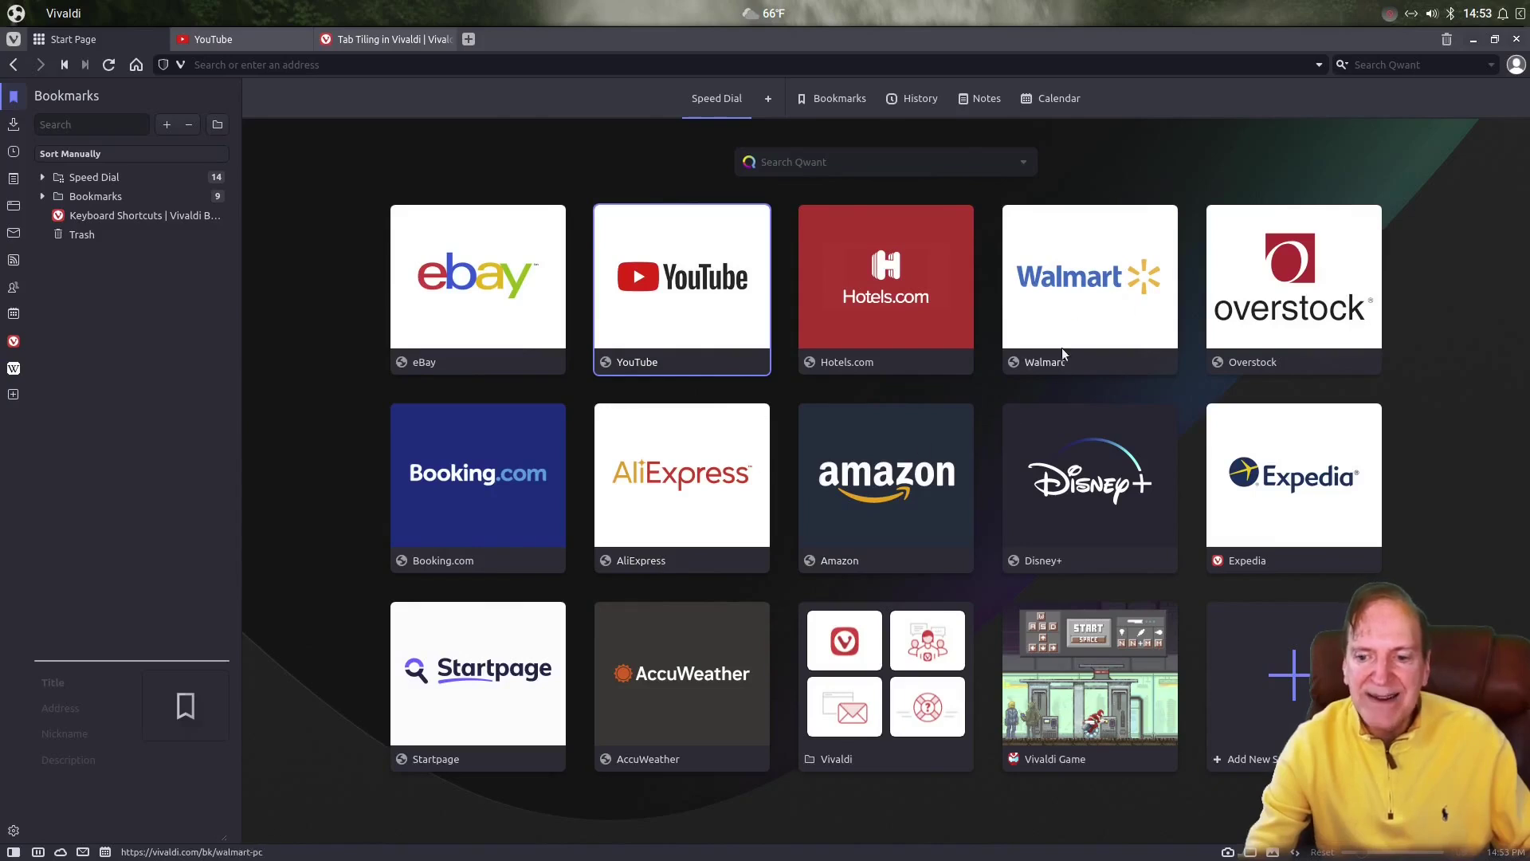
drag(1054, 294, 947, 292)
drag(1091, 686, 892, 485)
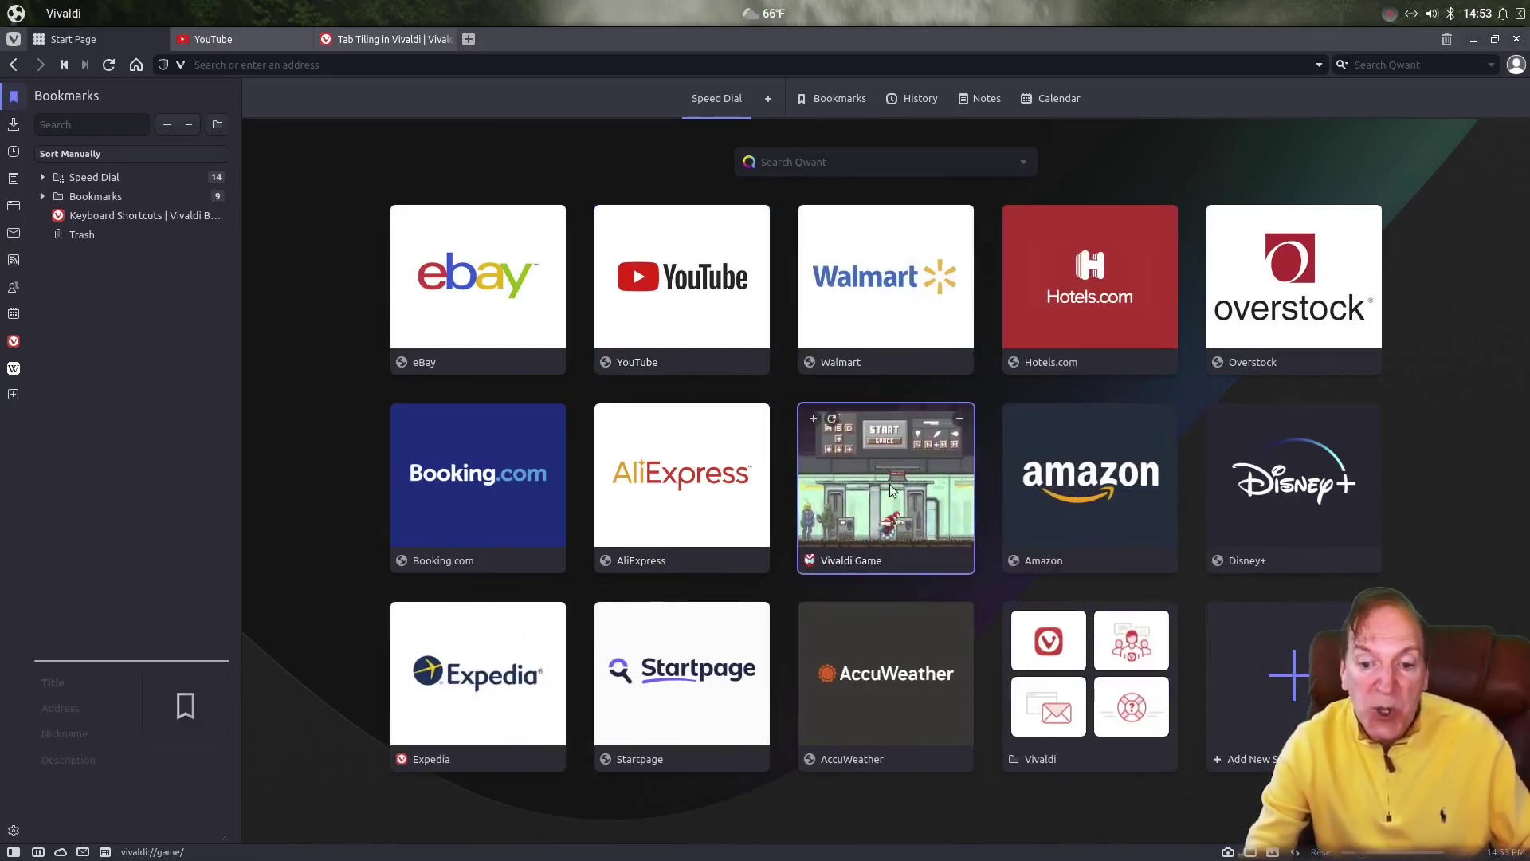
Launch Vivaldi Game from the Speed Dial, hide the side panel and skip the intro to reach the start screen
click(889, 485)
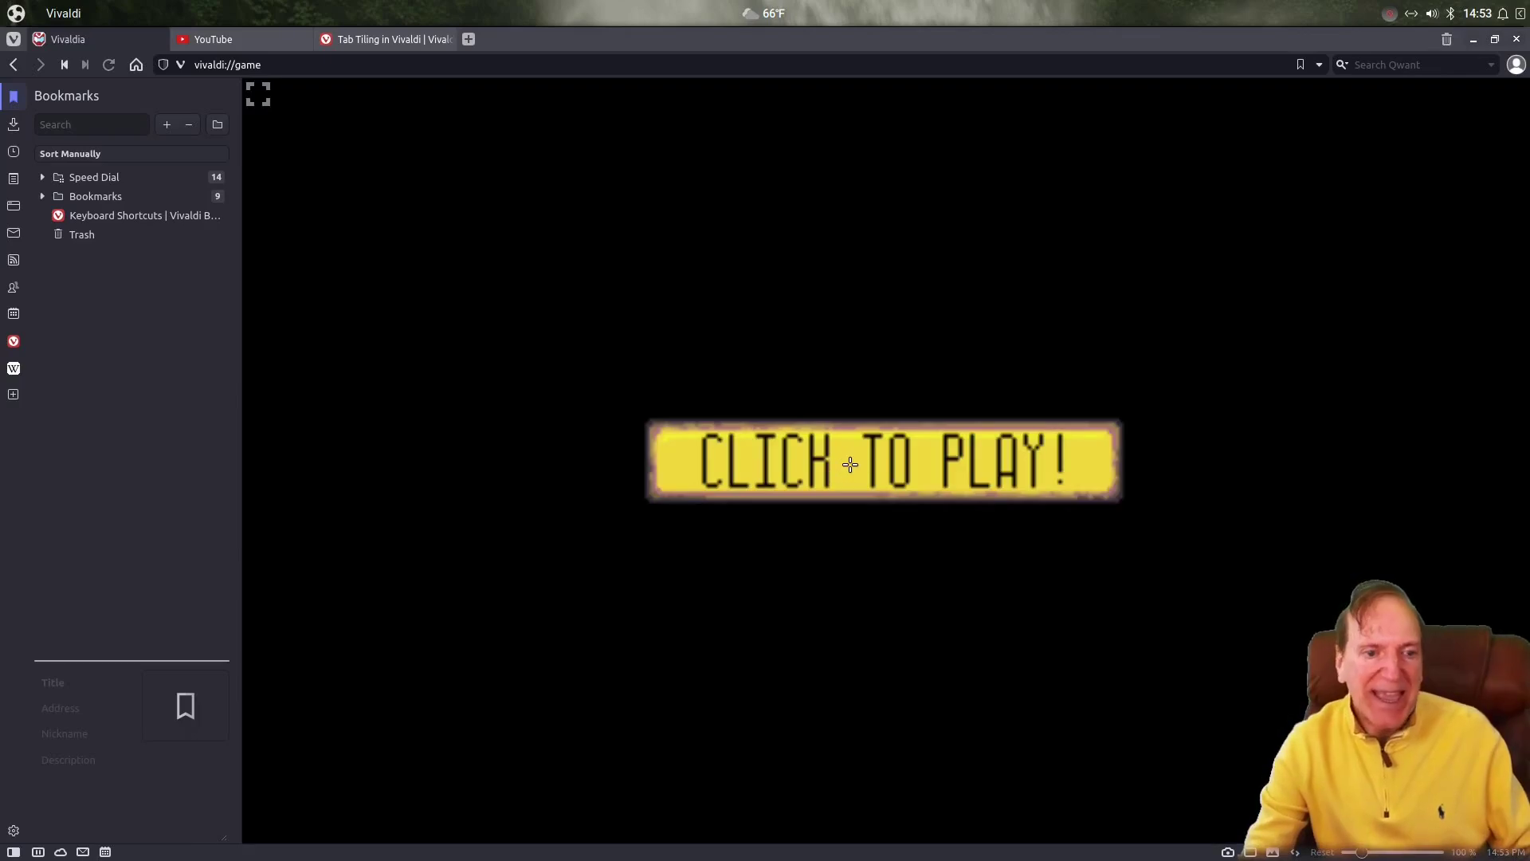
click(850, 464)
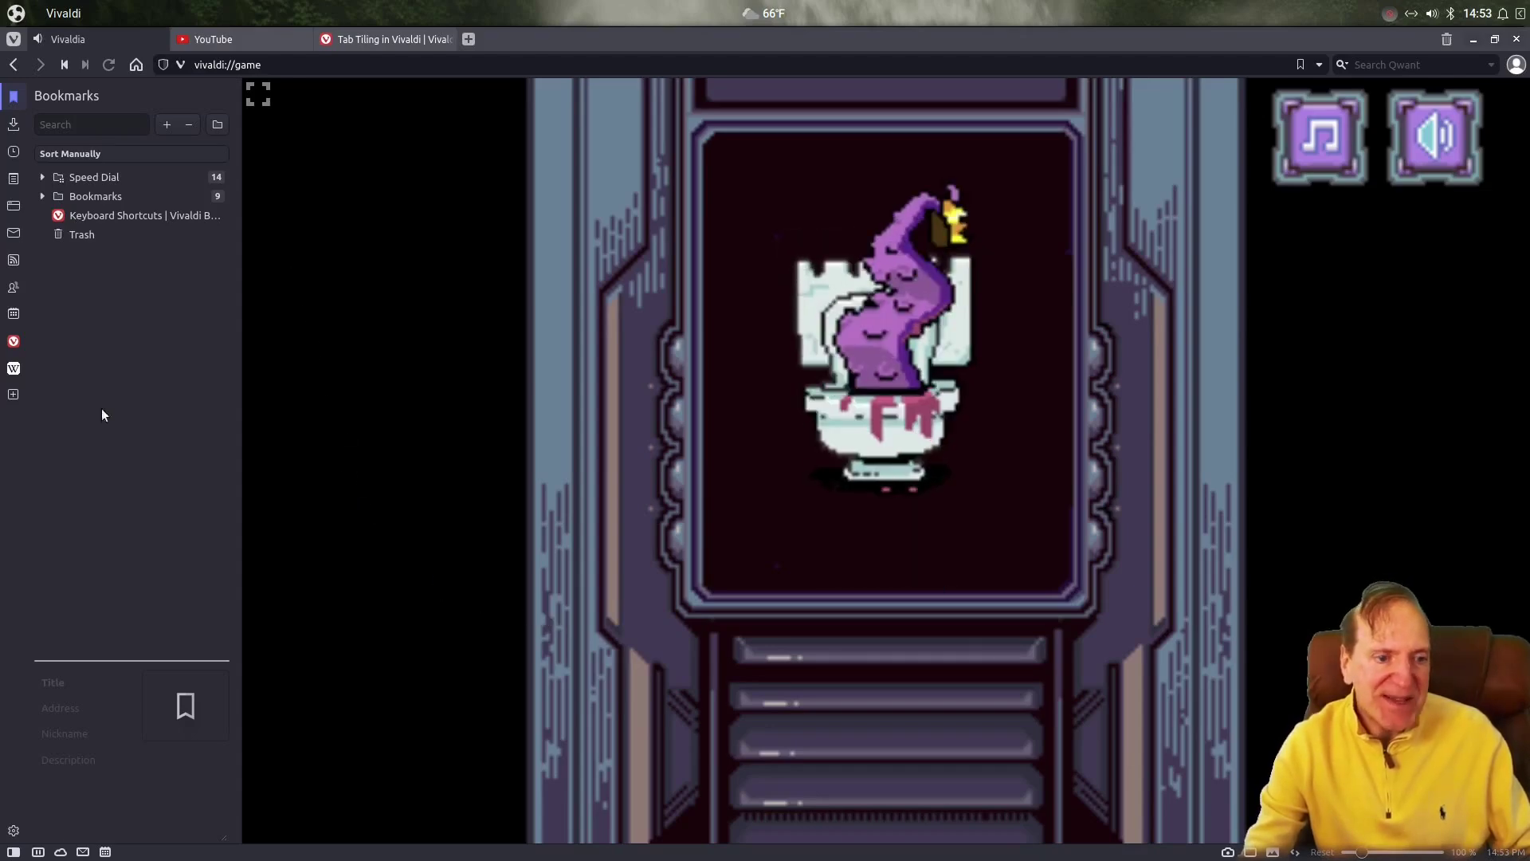
click(13, 852)
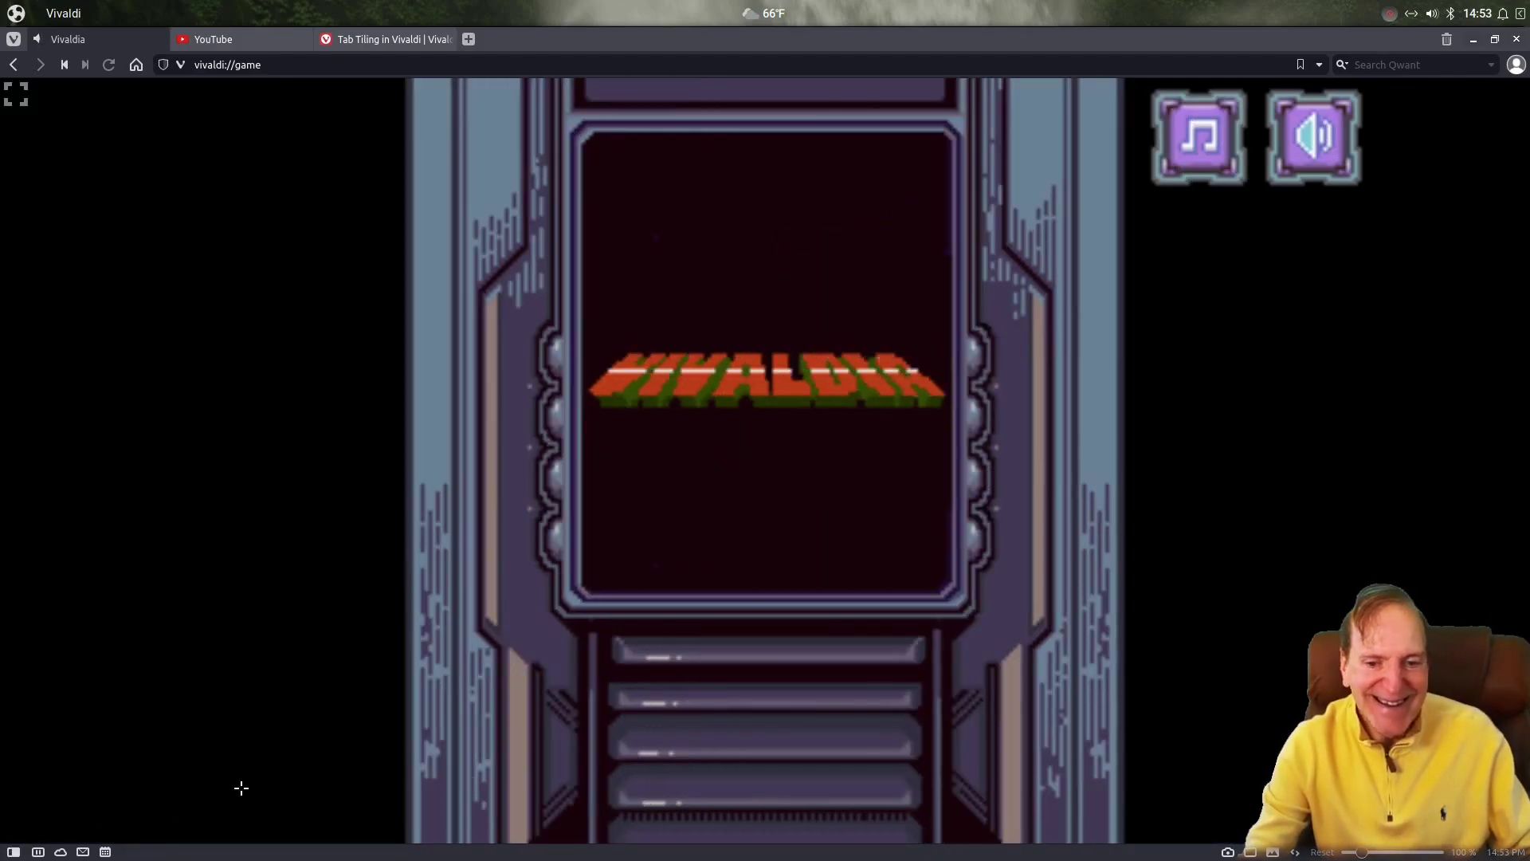
click(858, 614)
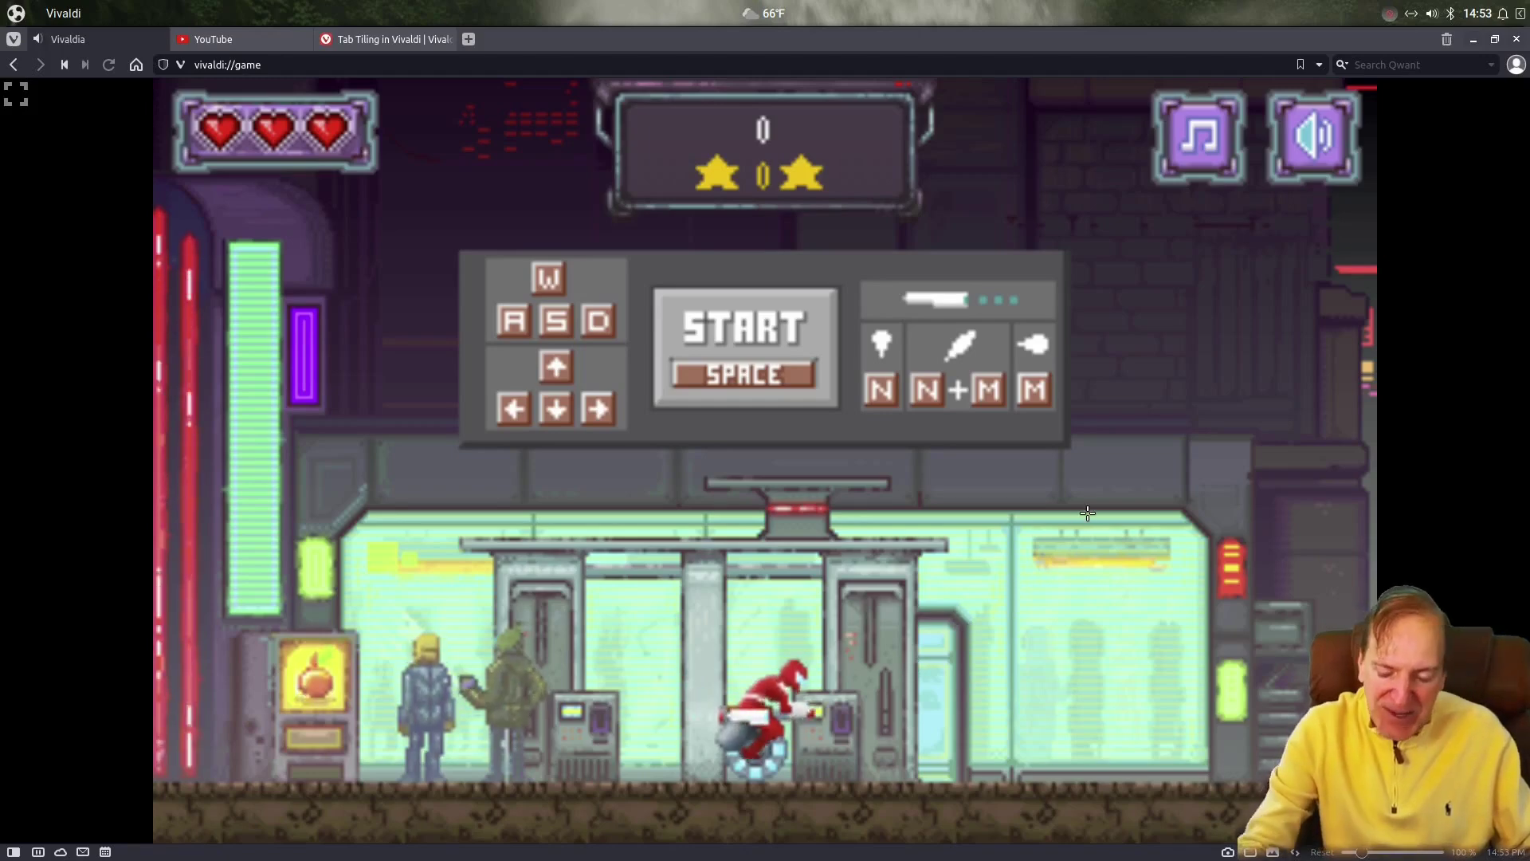
Practise steering the unicycle rider back and forth and jumping on the game's start screen
key(Right)
key(Right)
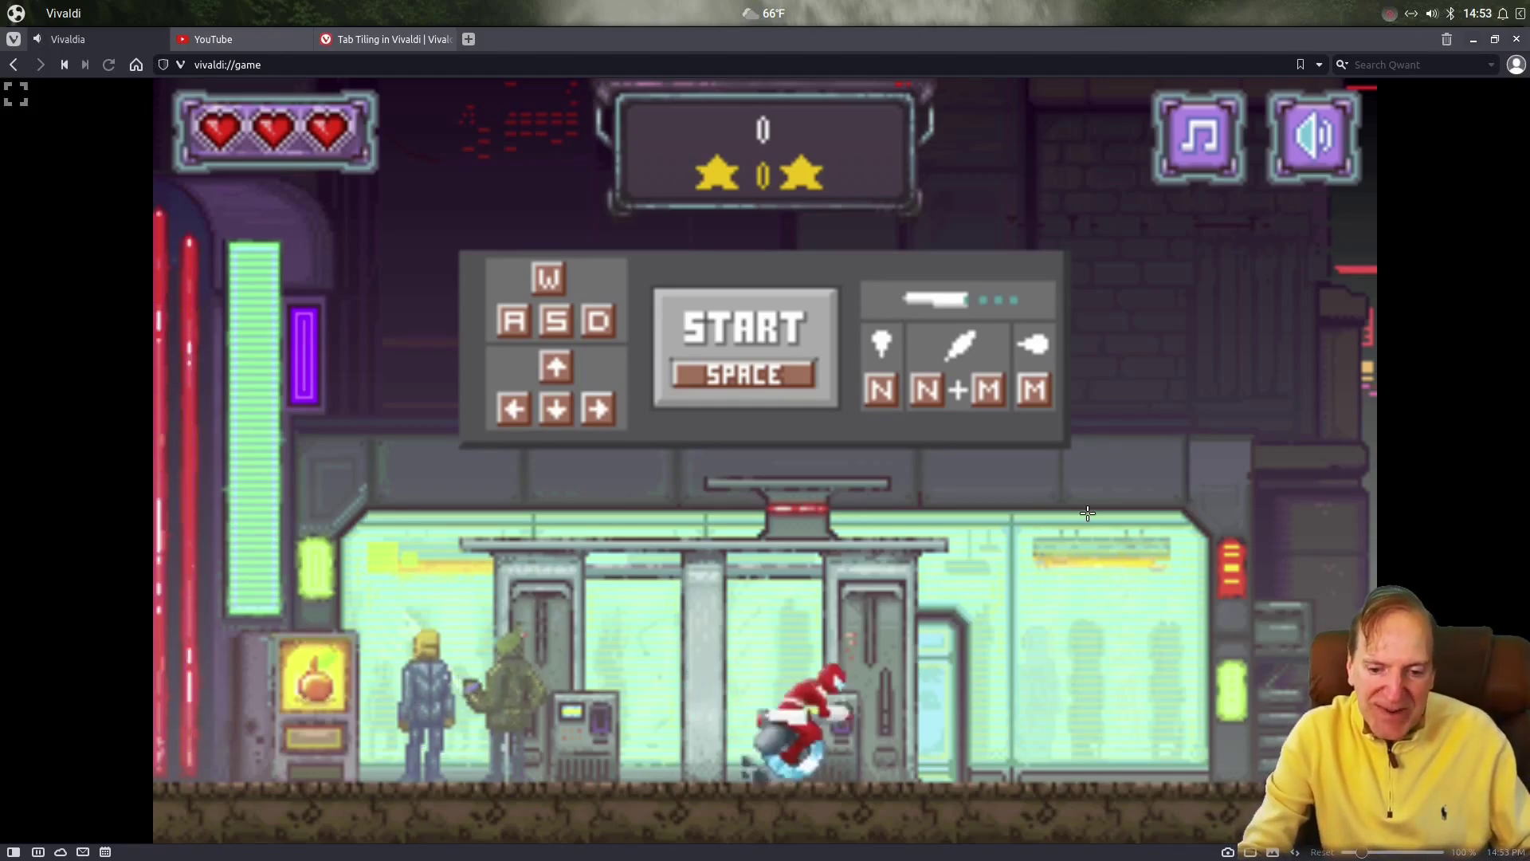
key(Right)
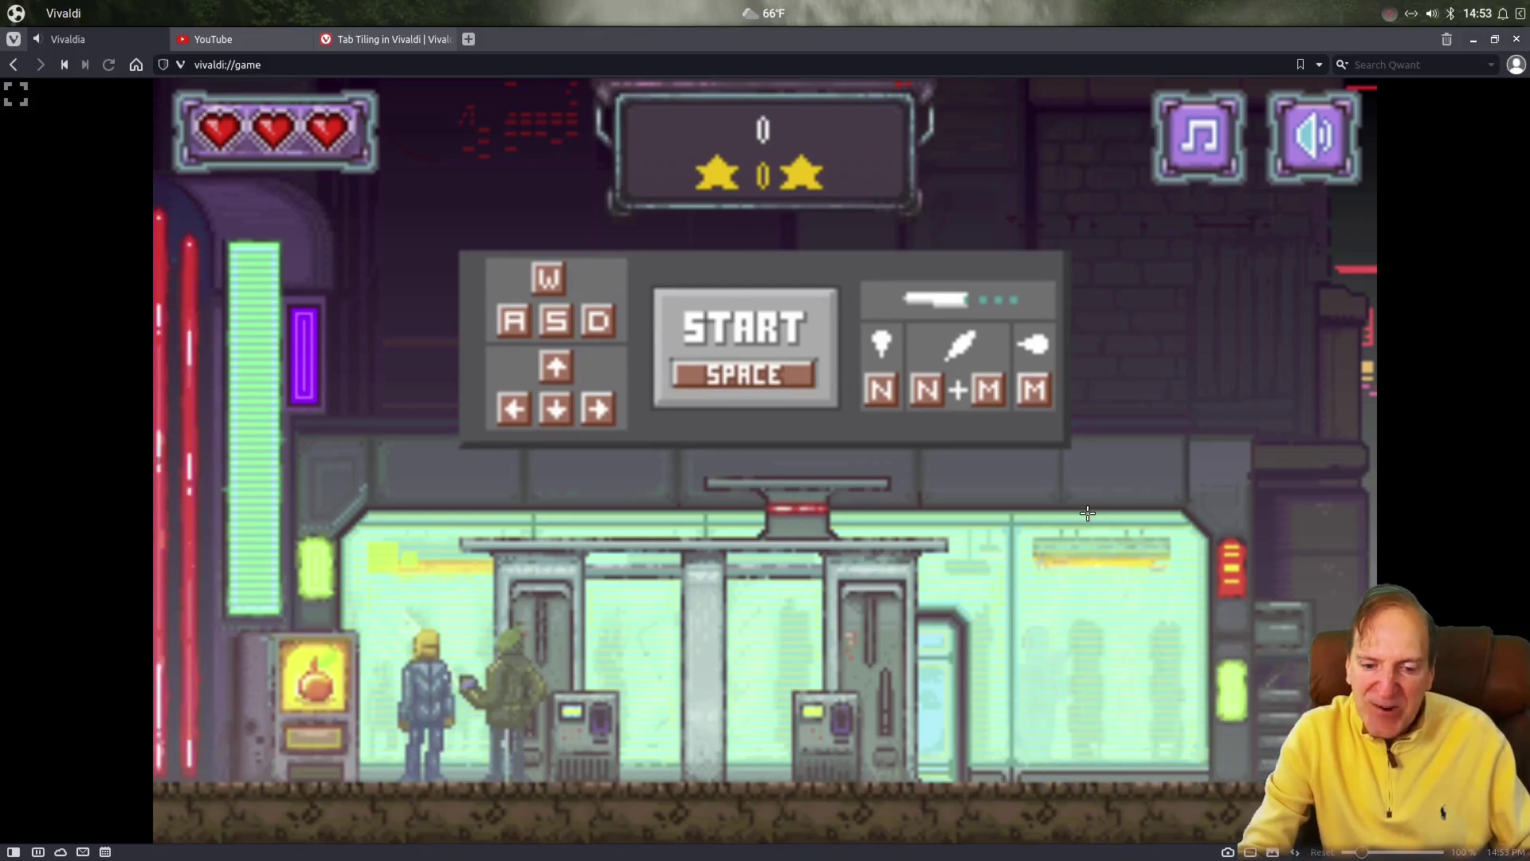
key(Left)
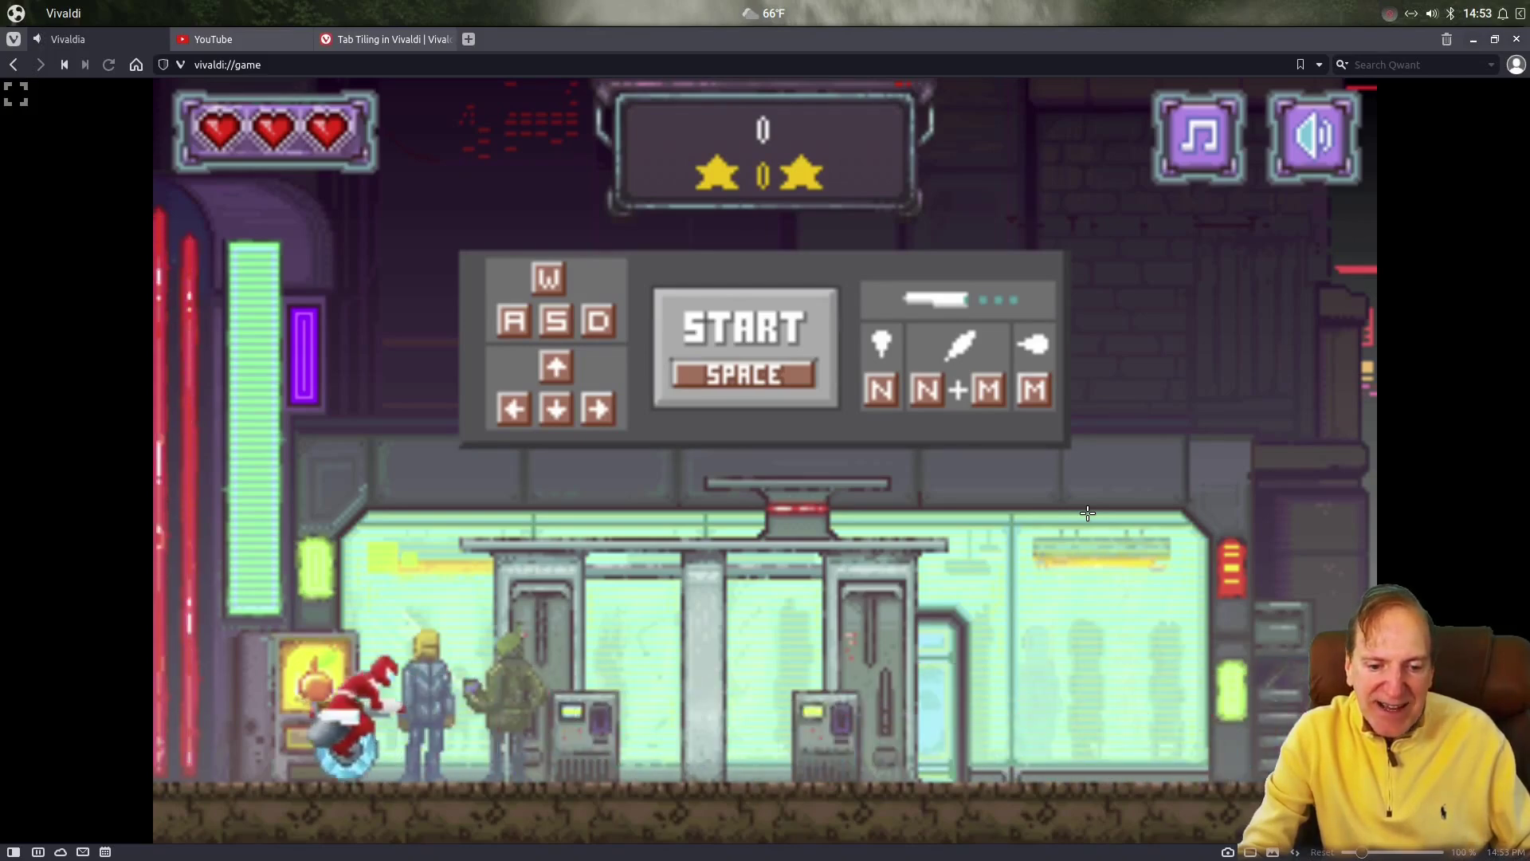
key(Right)
key(Right)
key(Up)
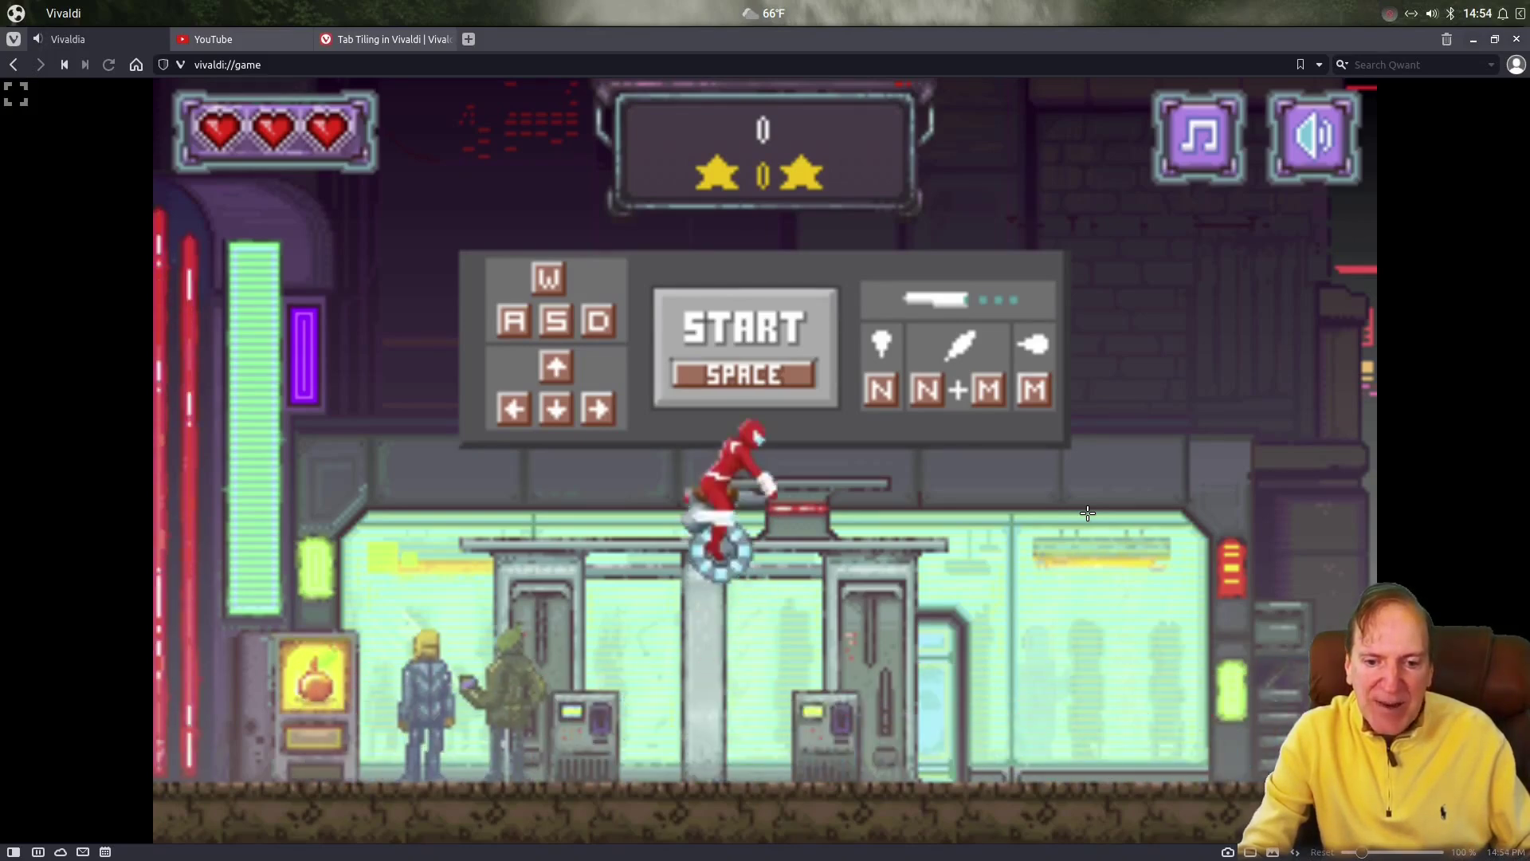
key(Right)
key(Right)
key(Up)
key(Left)
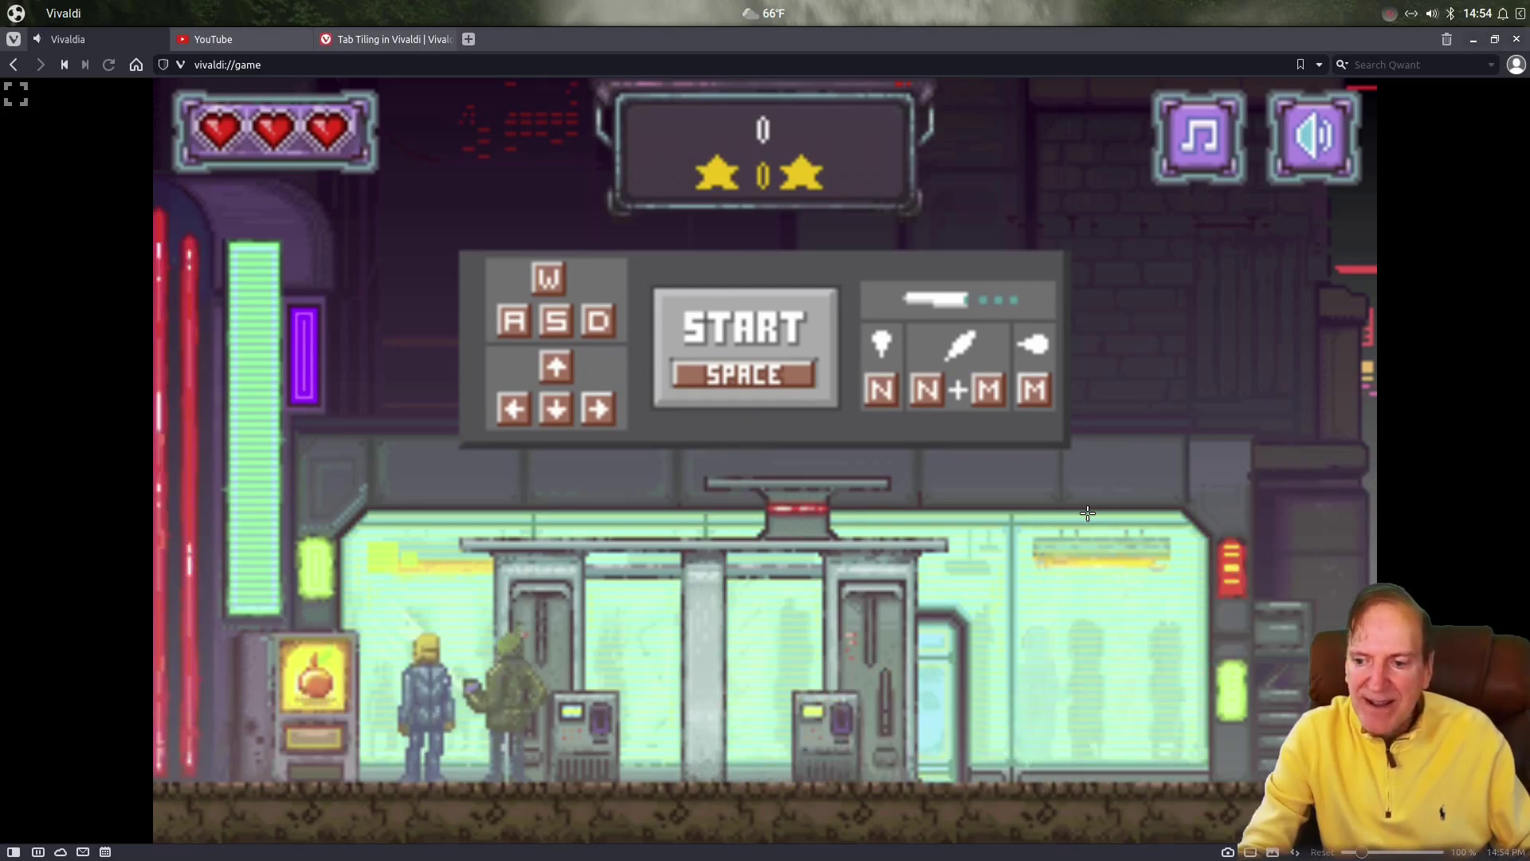
key(Left)
key(Up)
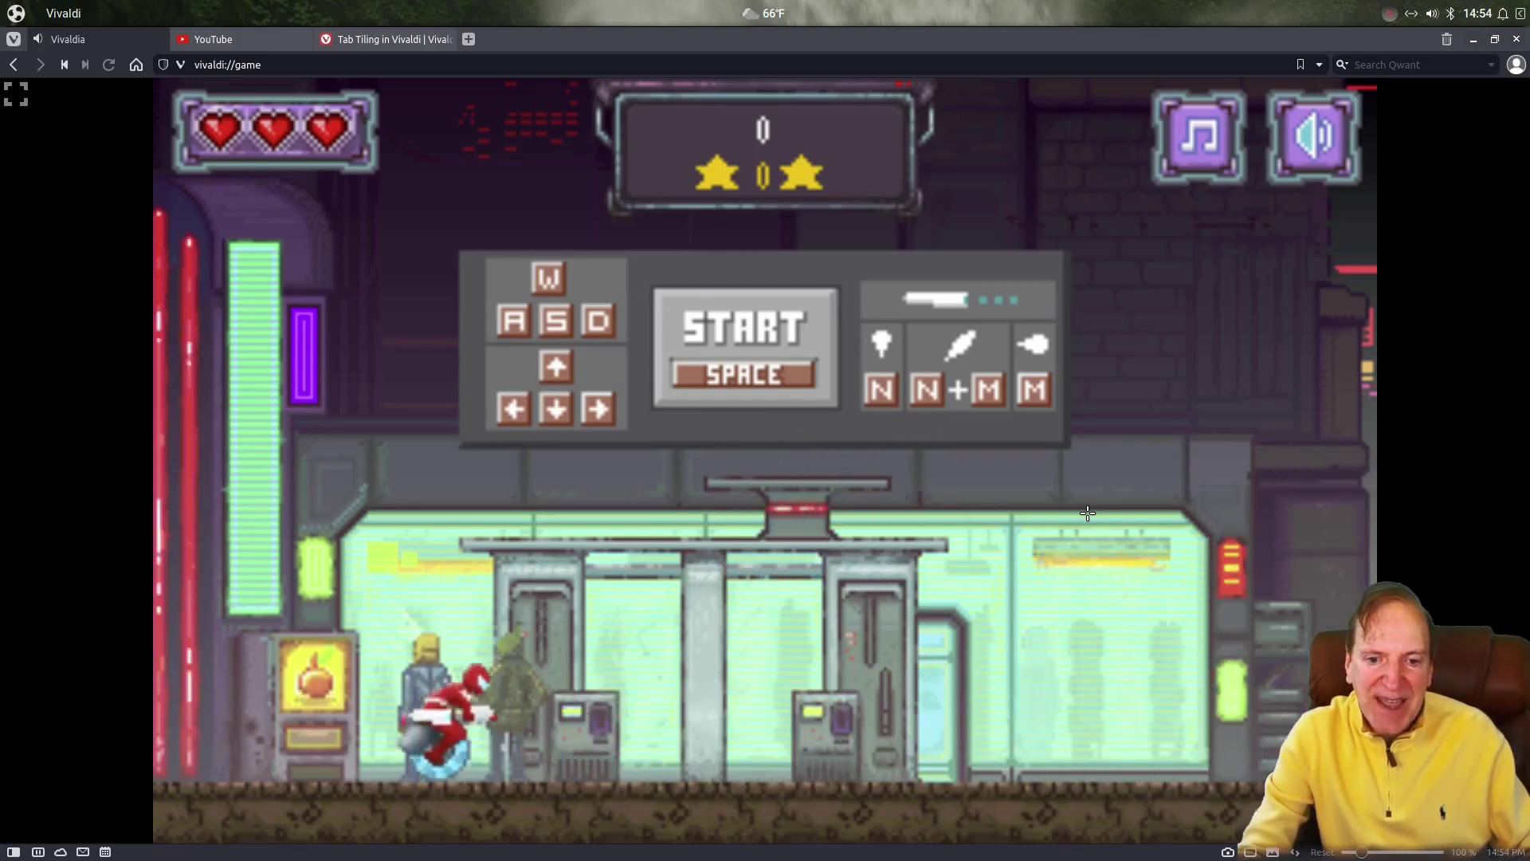
key(Right)
key(Right)
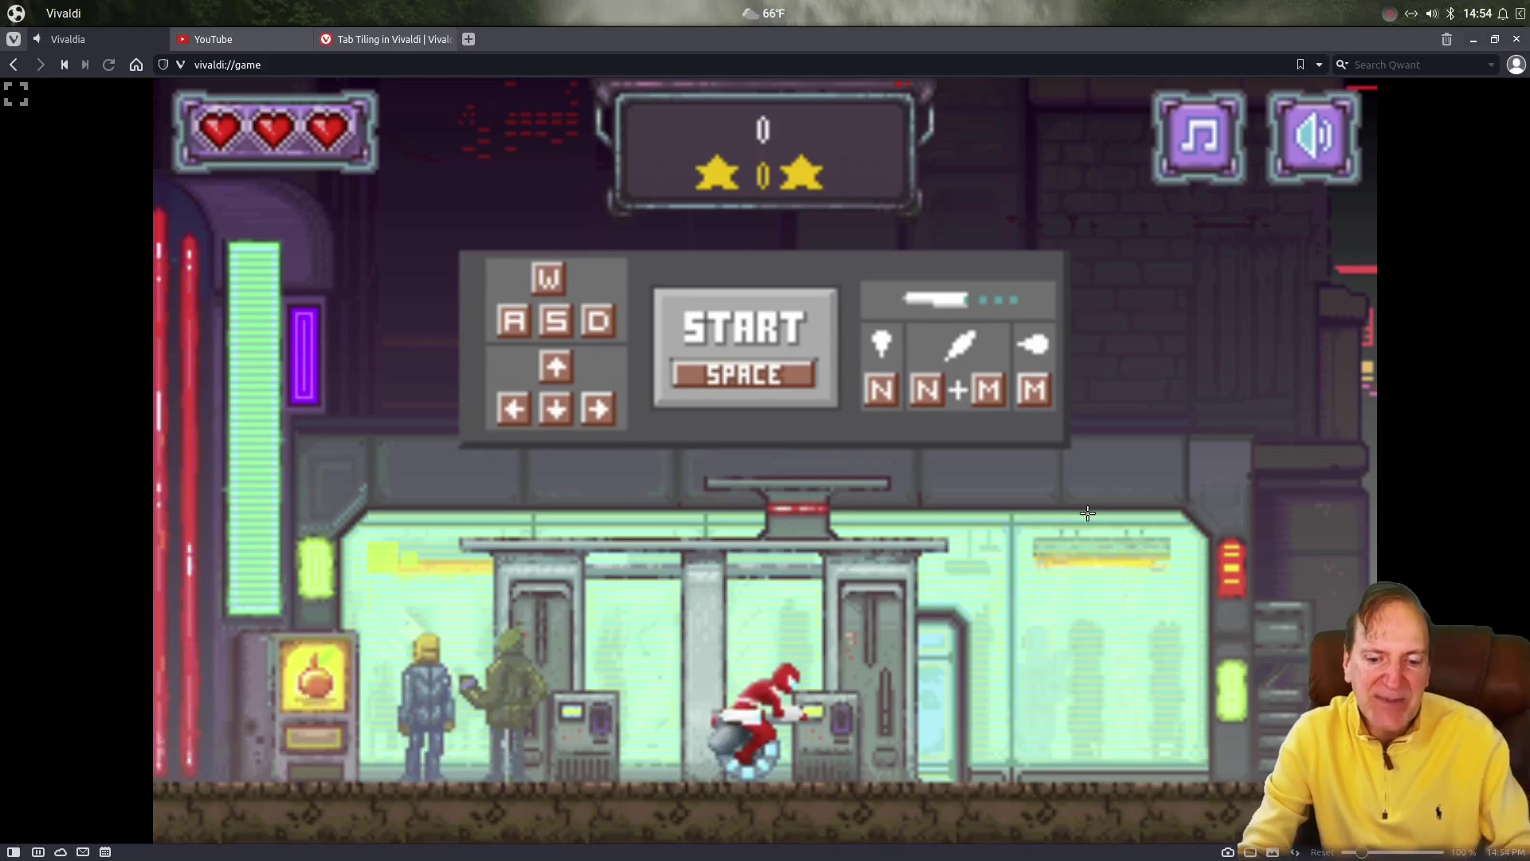
Start a run in the game and steer the rider along the street, jumping over obstacles
key(space)
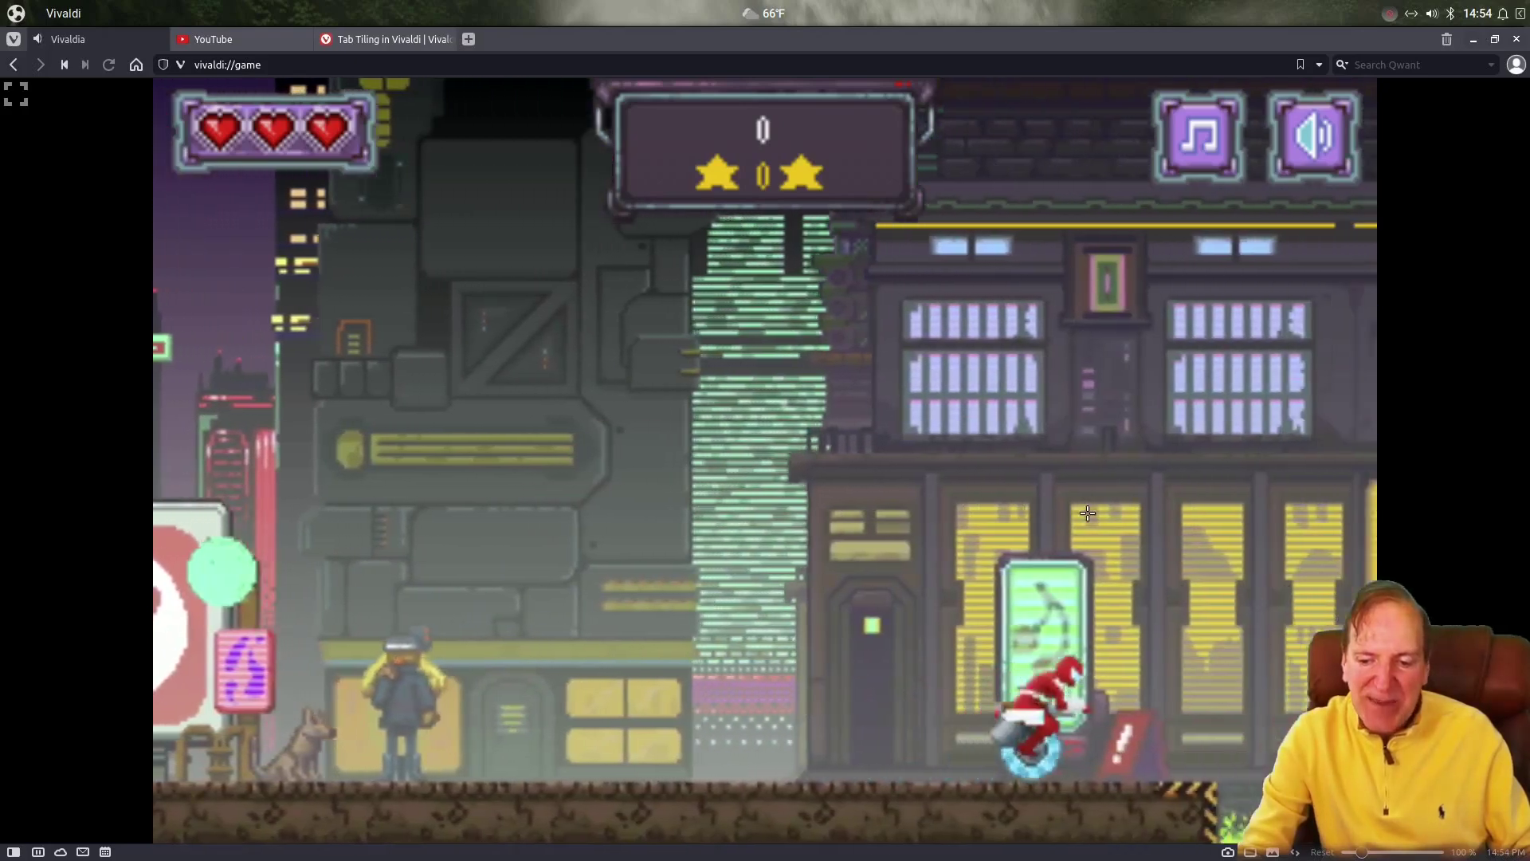
key(Left)
key(Right)
key(space)
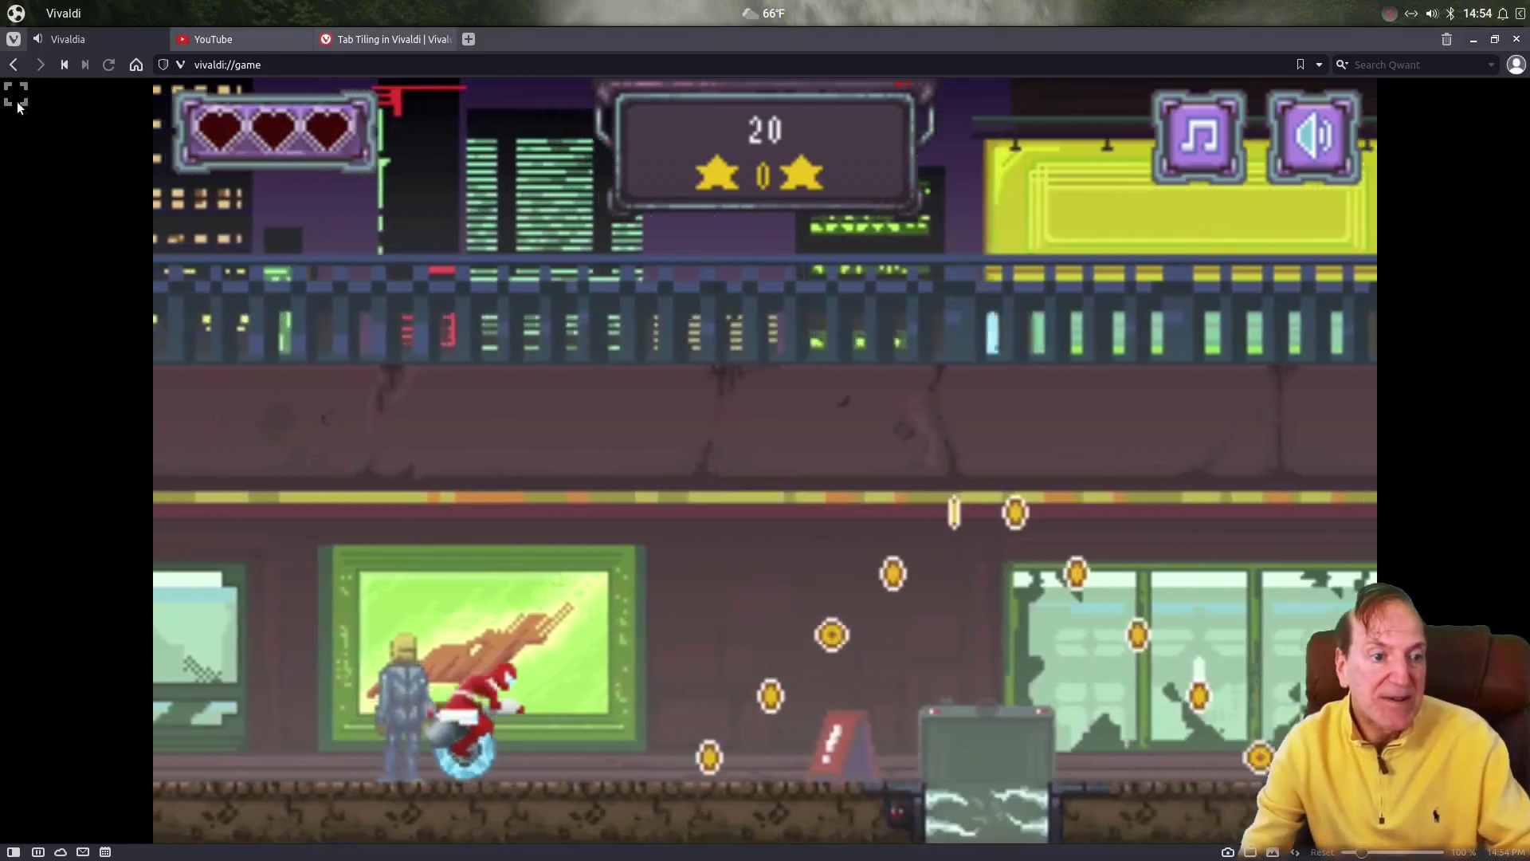
Leave the game for the Start Page, show the side panel again and focus the Speed Dial search field
click(15, 65)
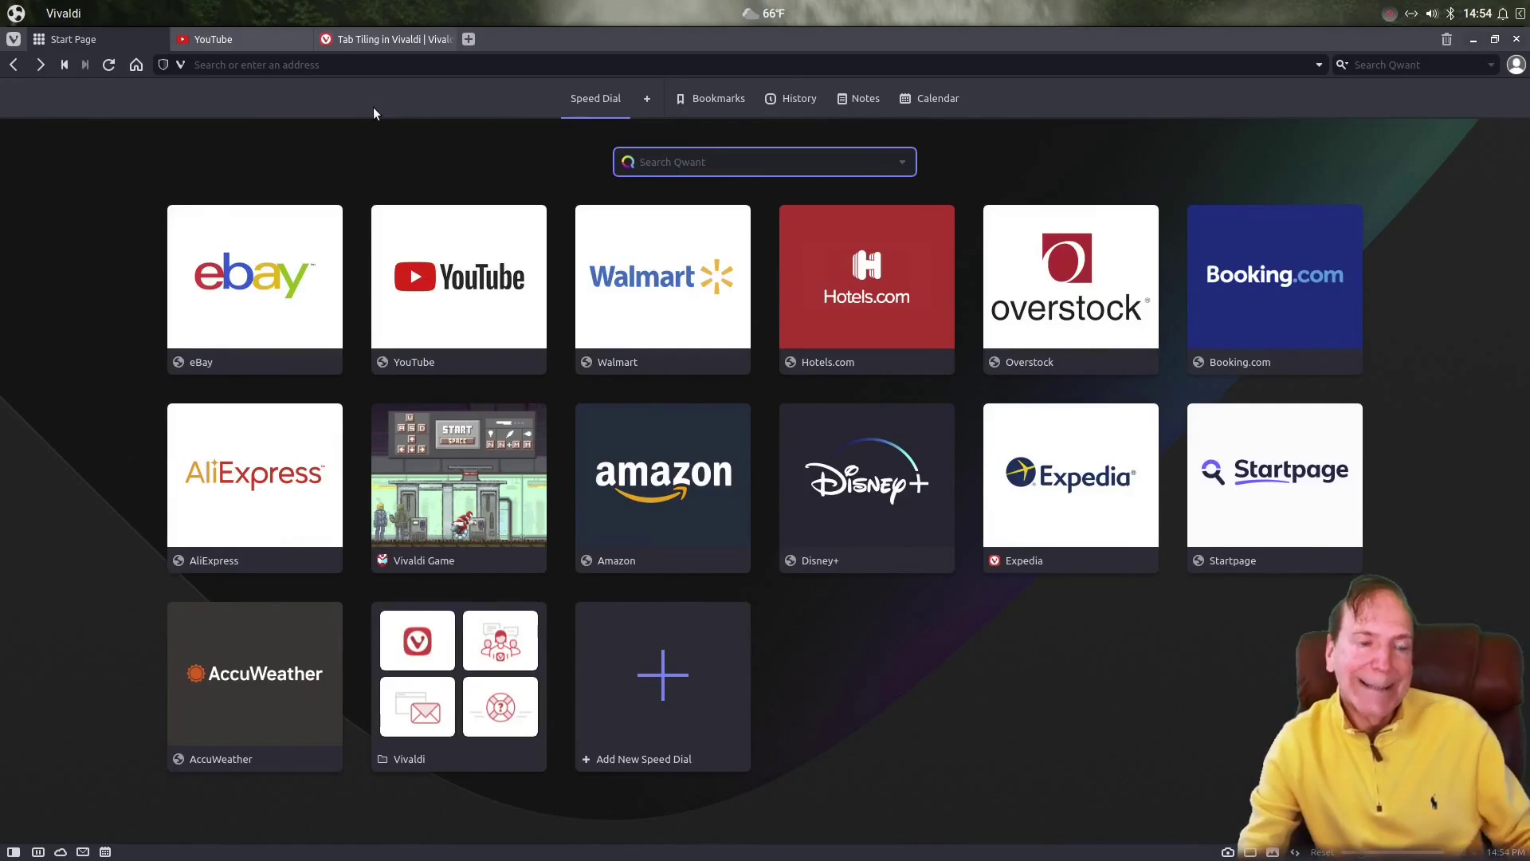
click(13, 852)
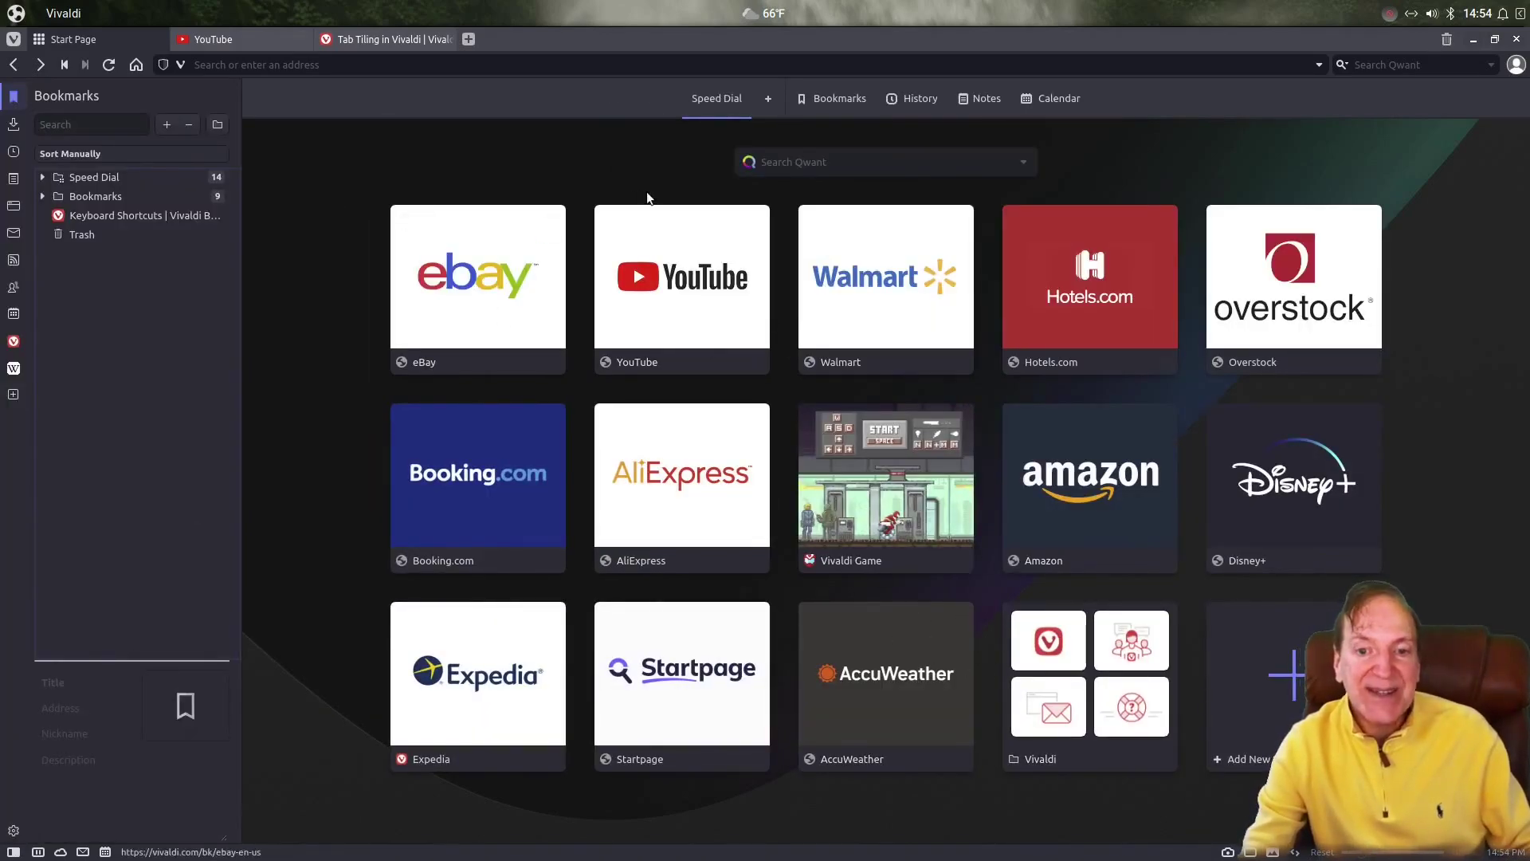
click(833, 163)
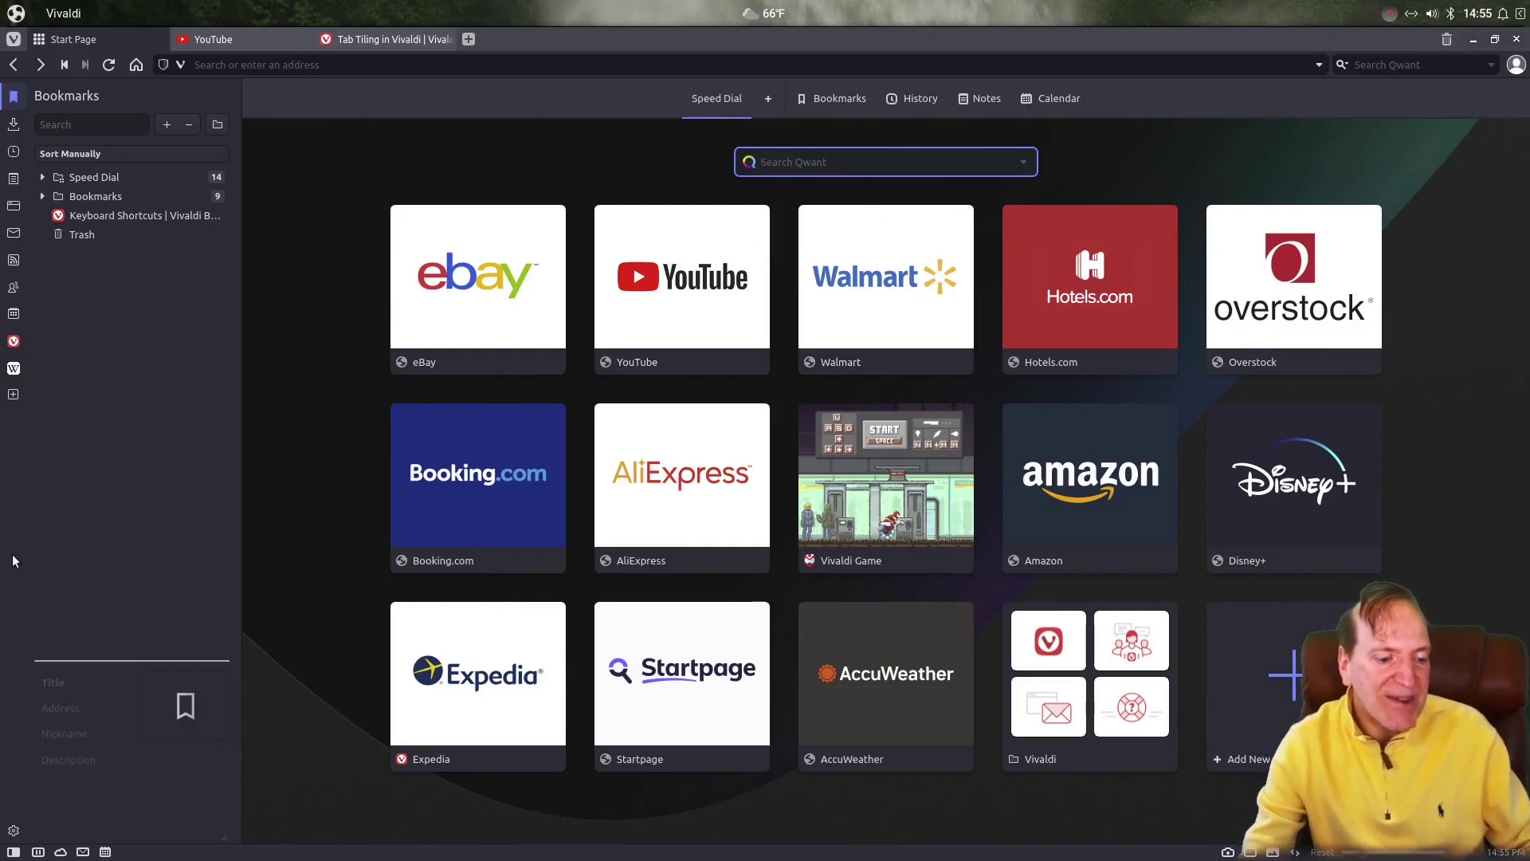
In the Search settings, move Bing to the top of the search engines and make it the default, then check the browser's search fields
click(13, 830)
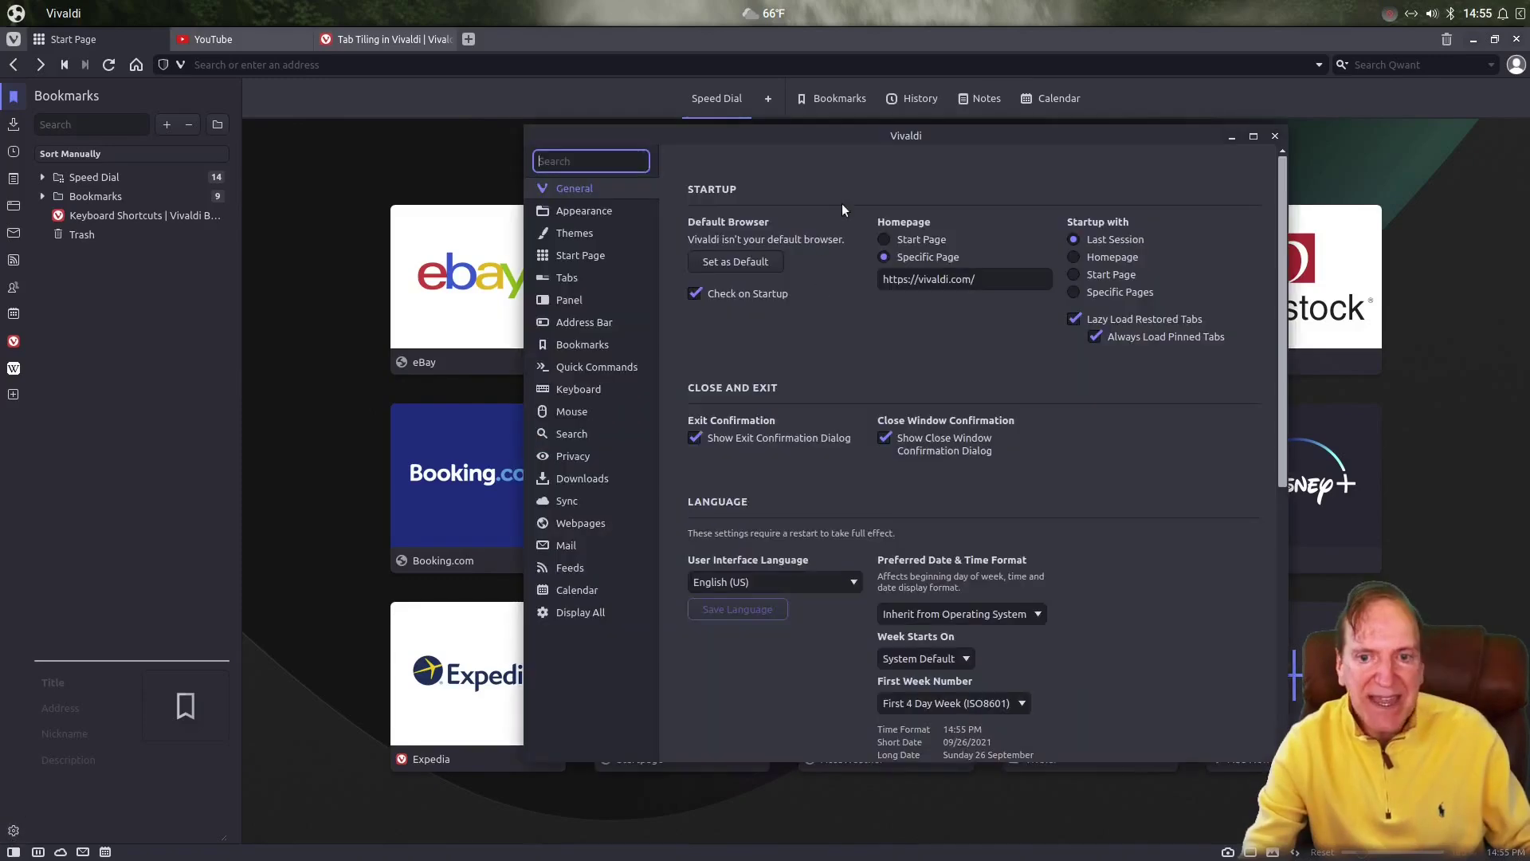
drag(867, 136, 569, 212)
click(329, 450)
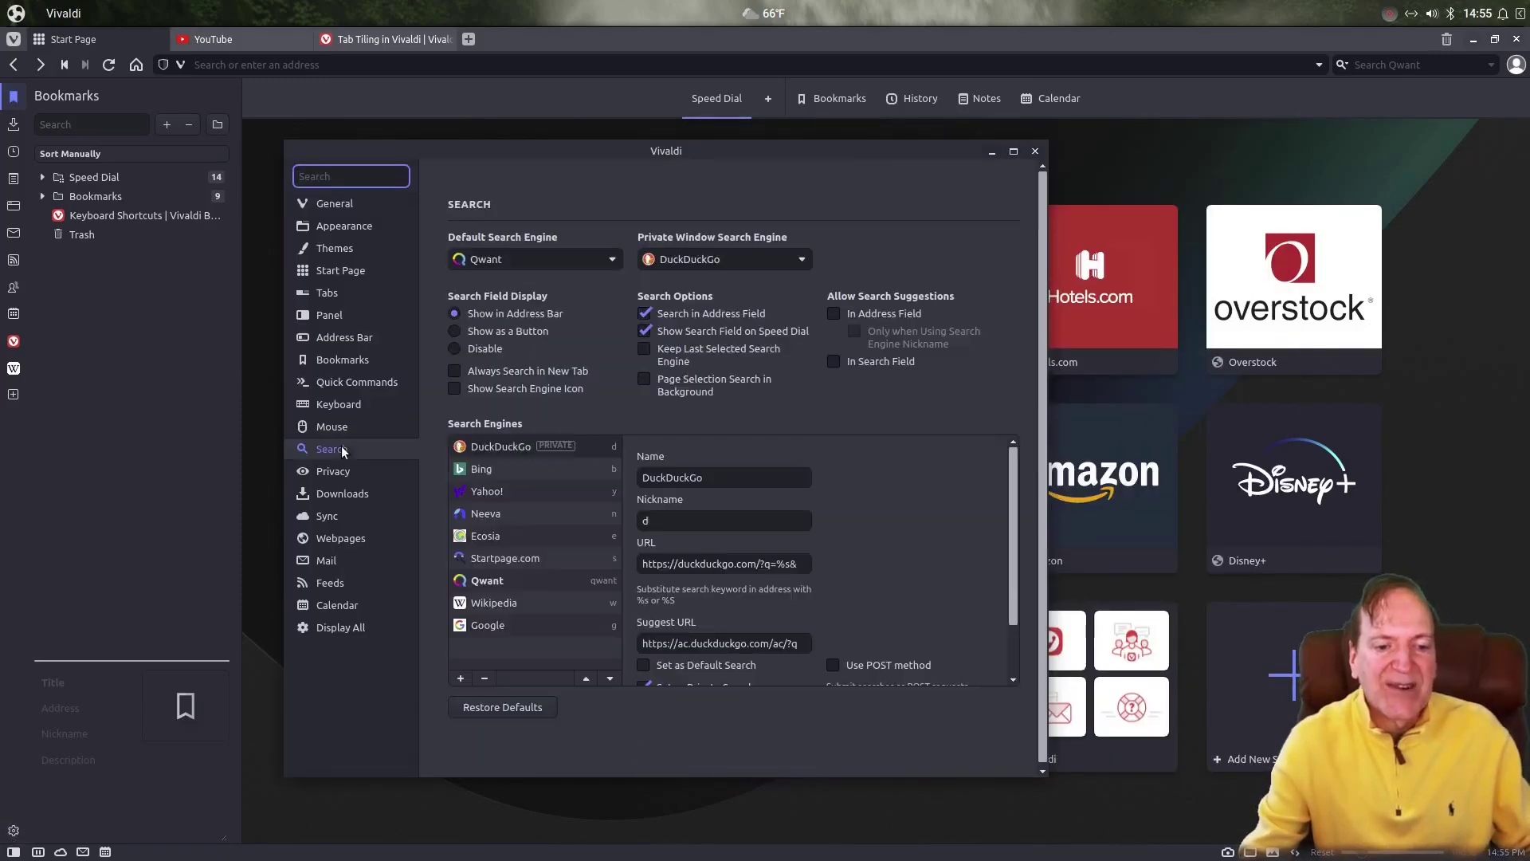
click(480, 474)
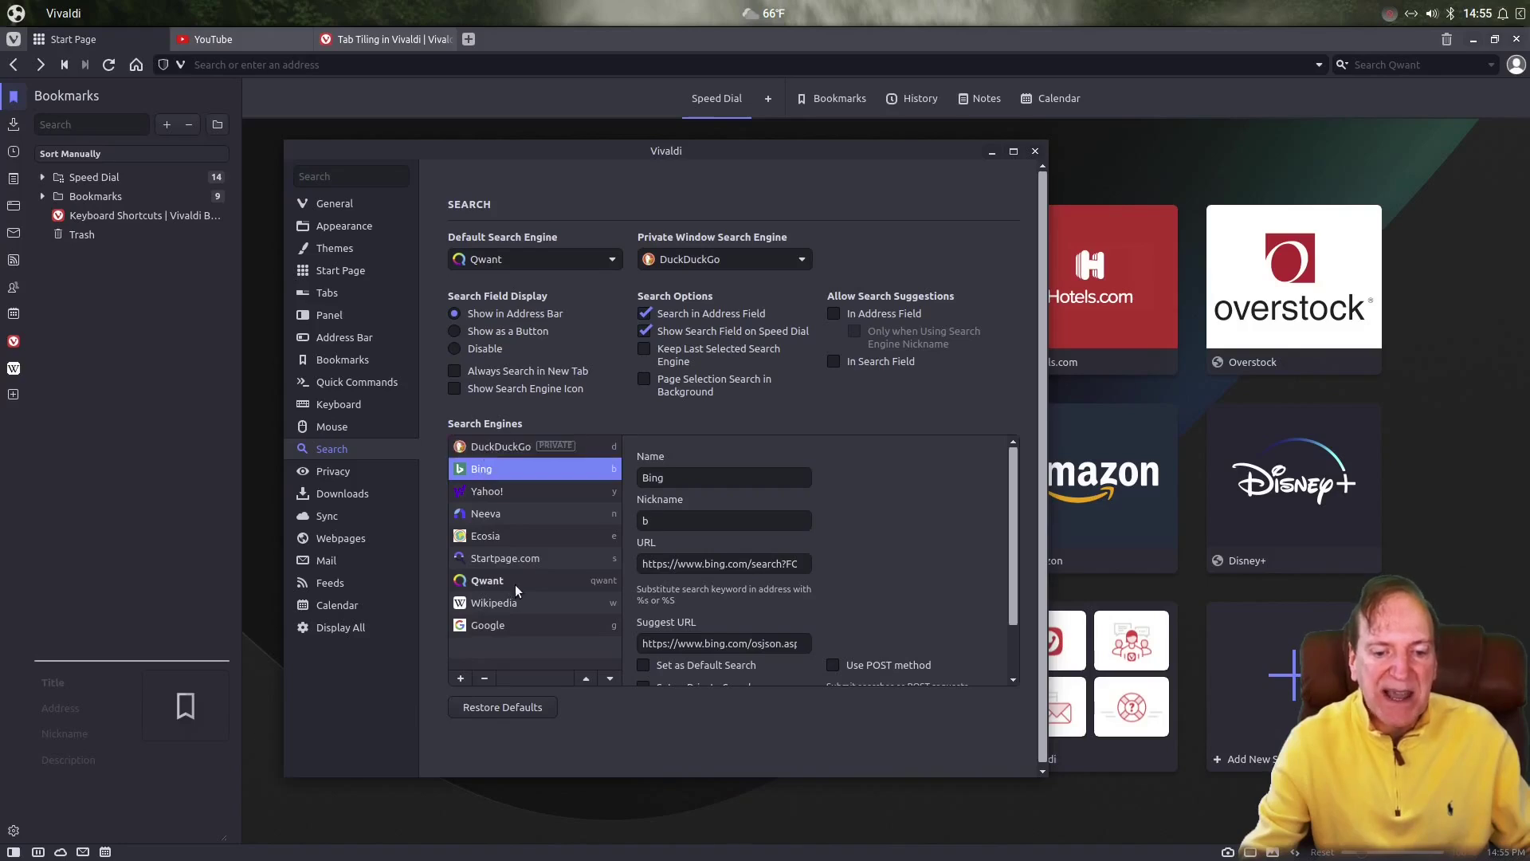
click(586, 680)
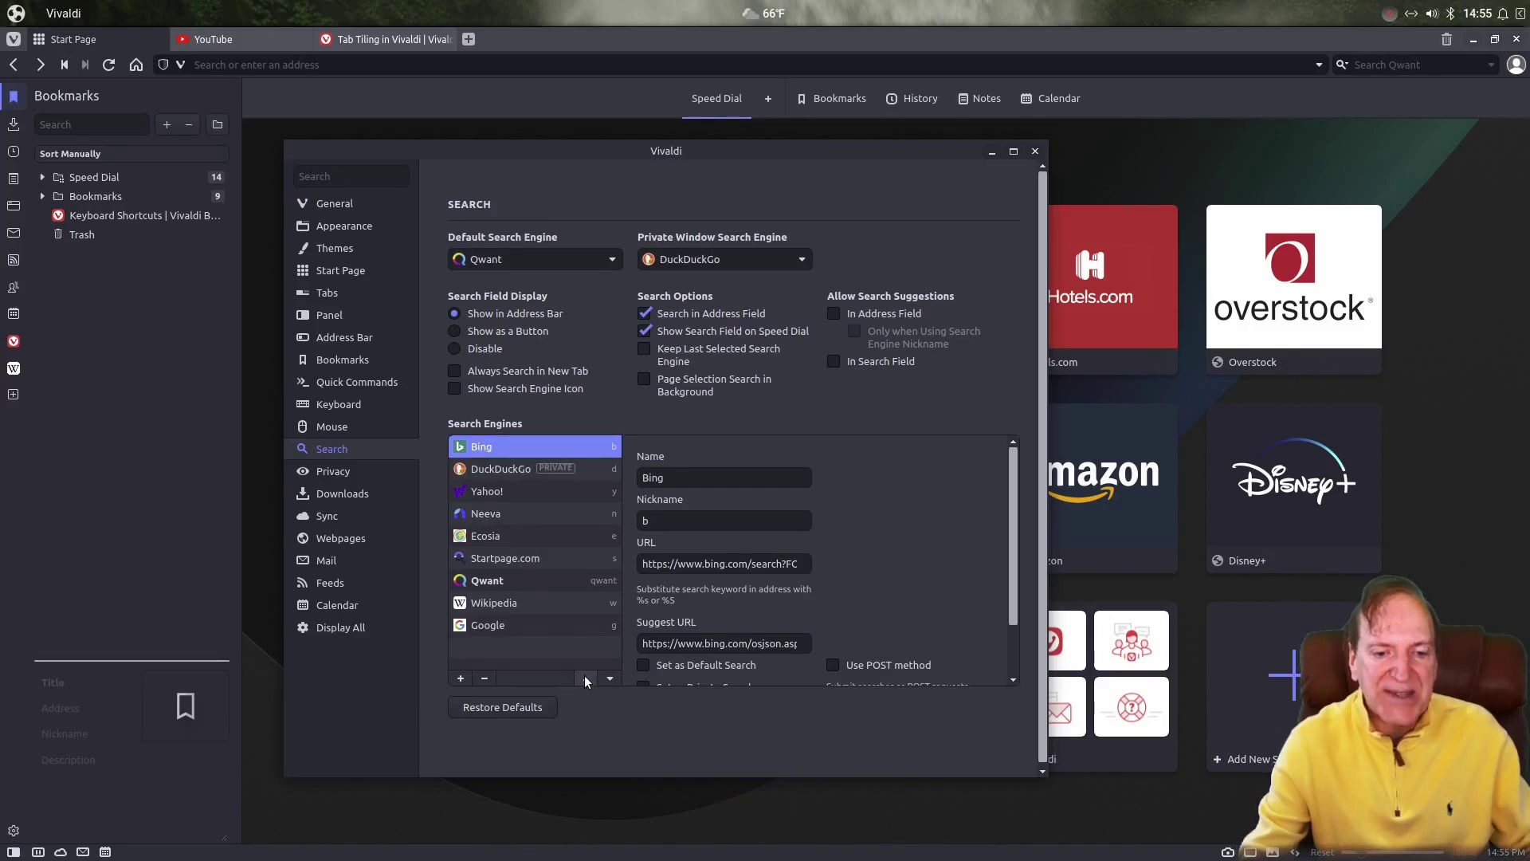
click(644, 666)
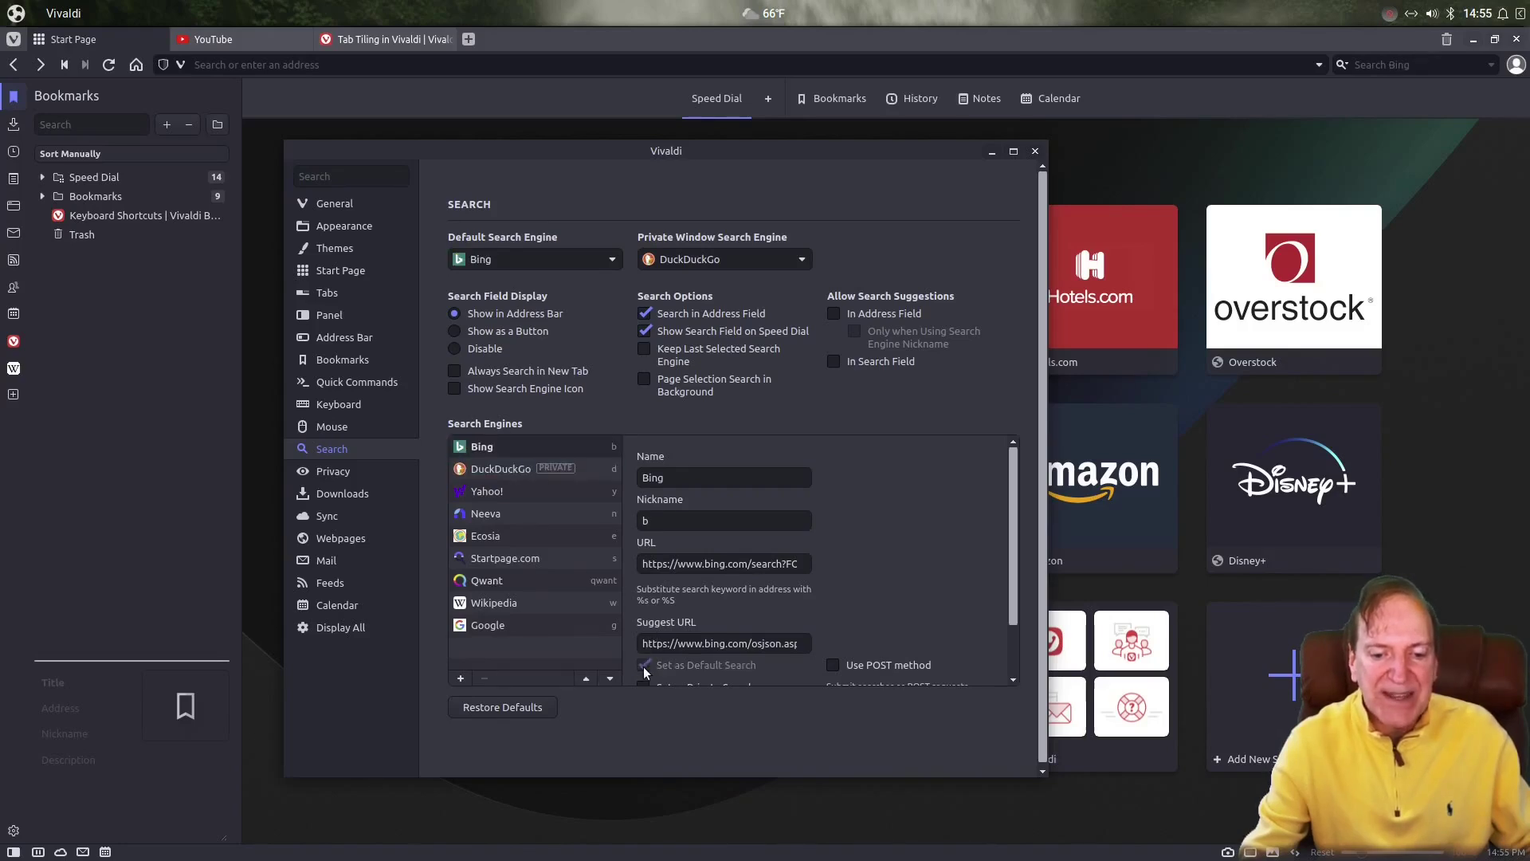
click(1036, 152)
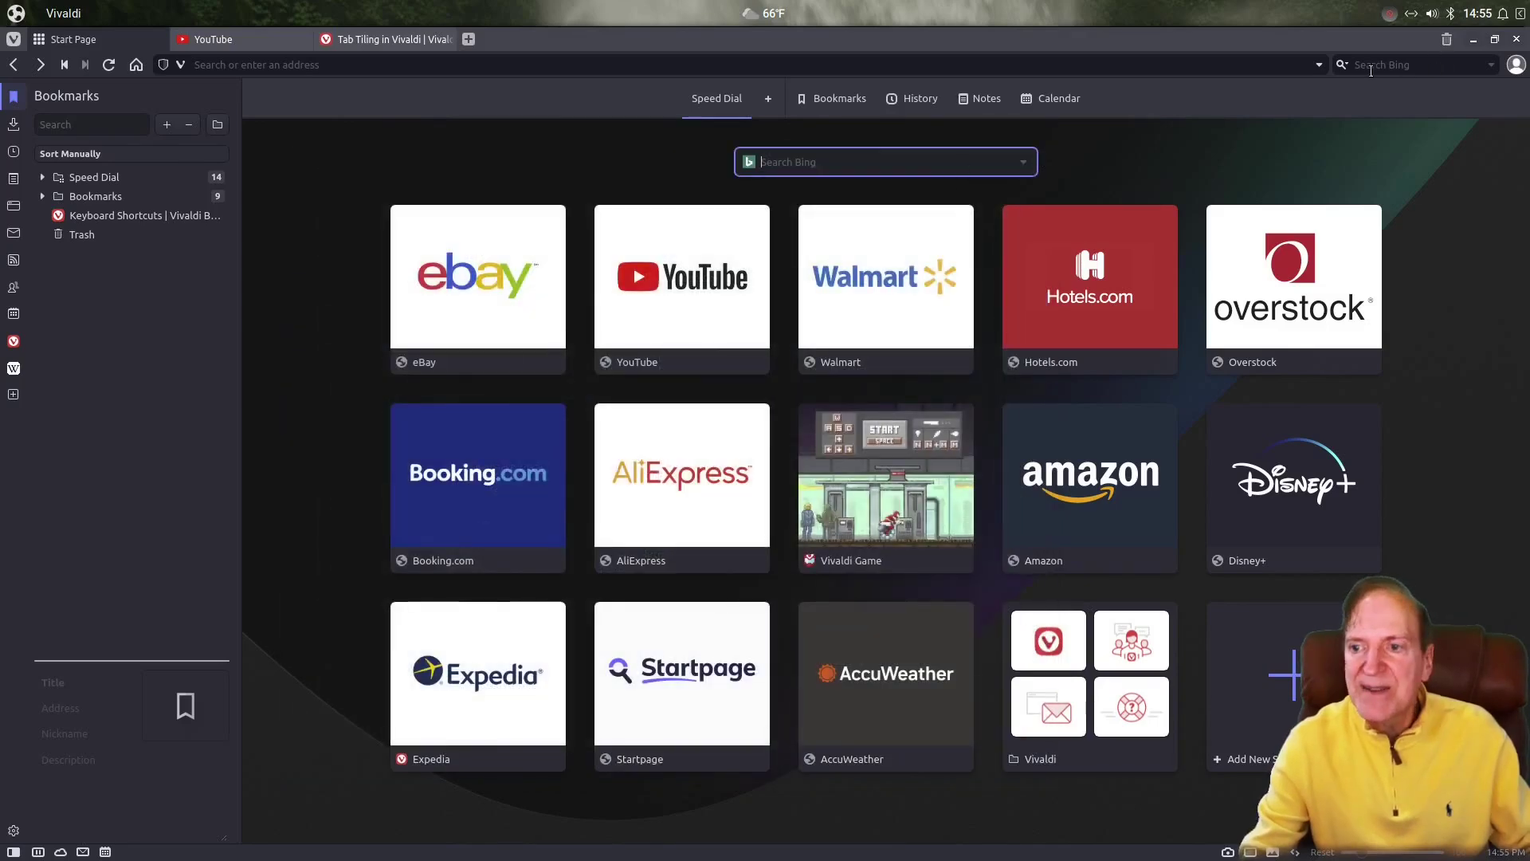
click(1411, 67)
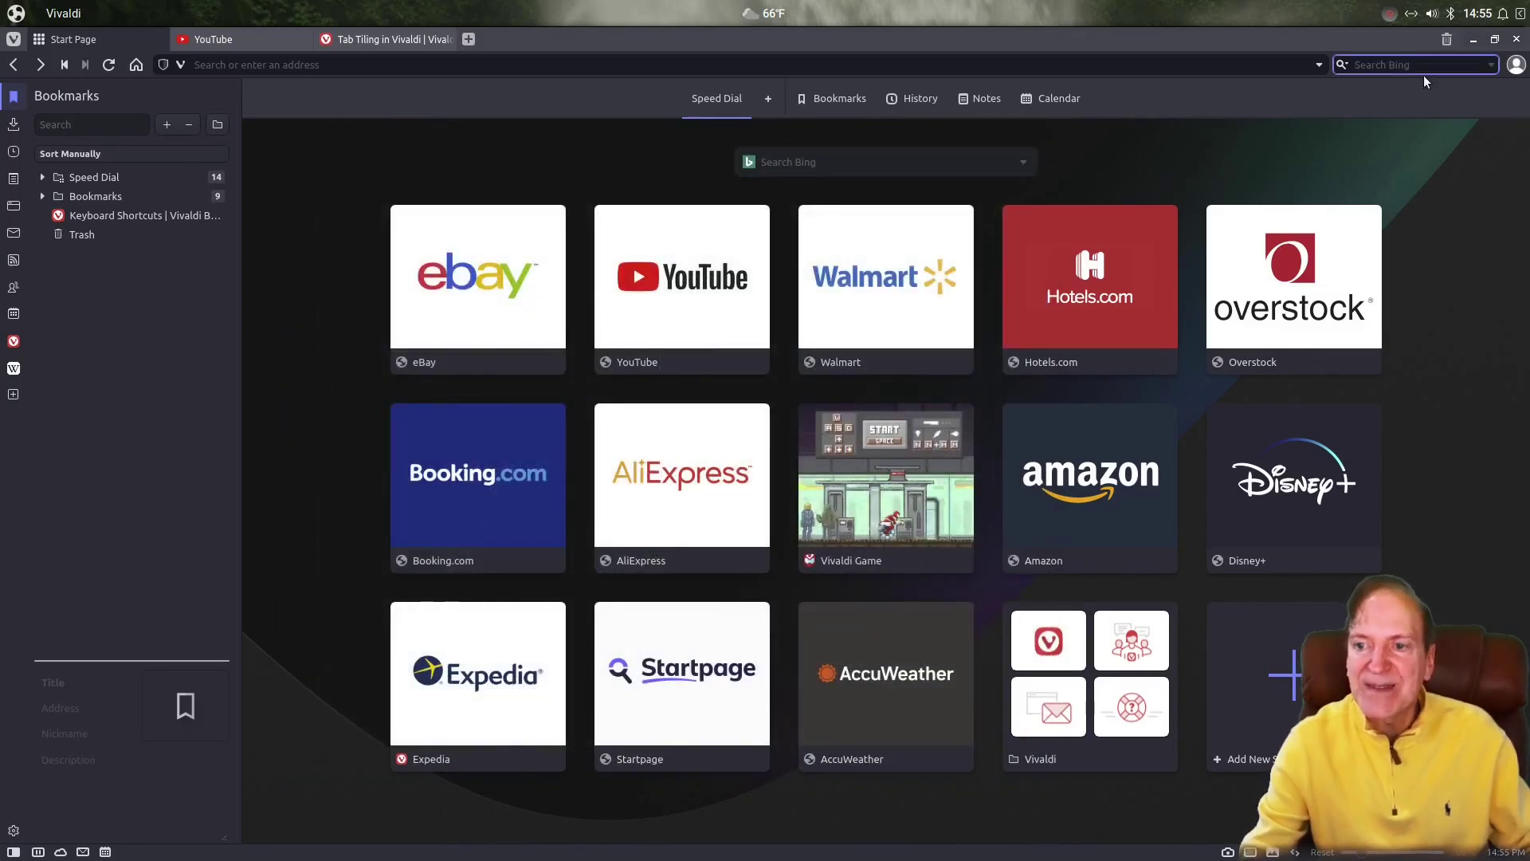
click(871, 62)
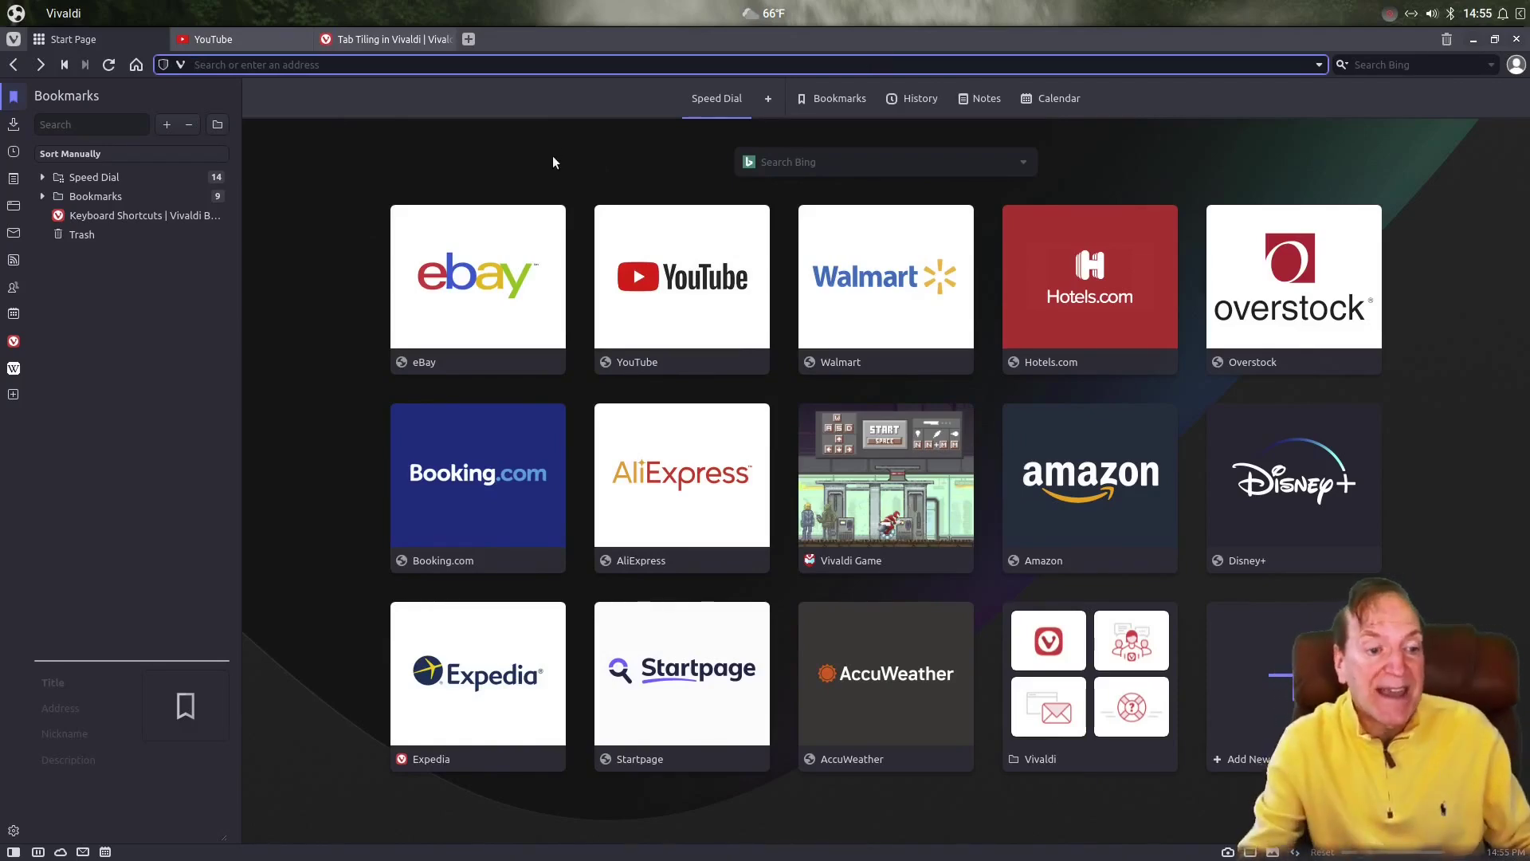
Review the Qwant entry in the Search settings and make Qwant both the default and the private window search engine
click(13, 831)
click(332, 449)
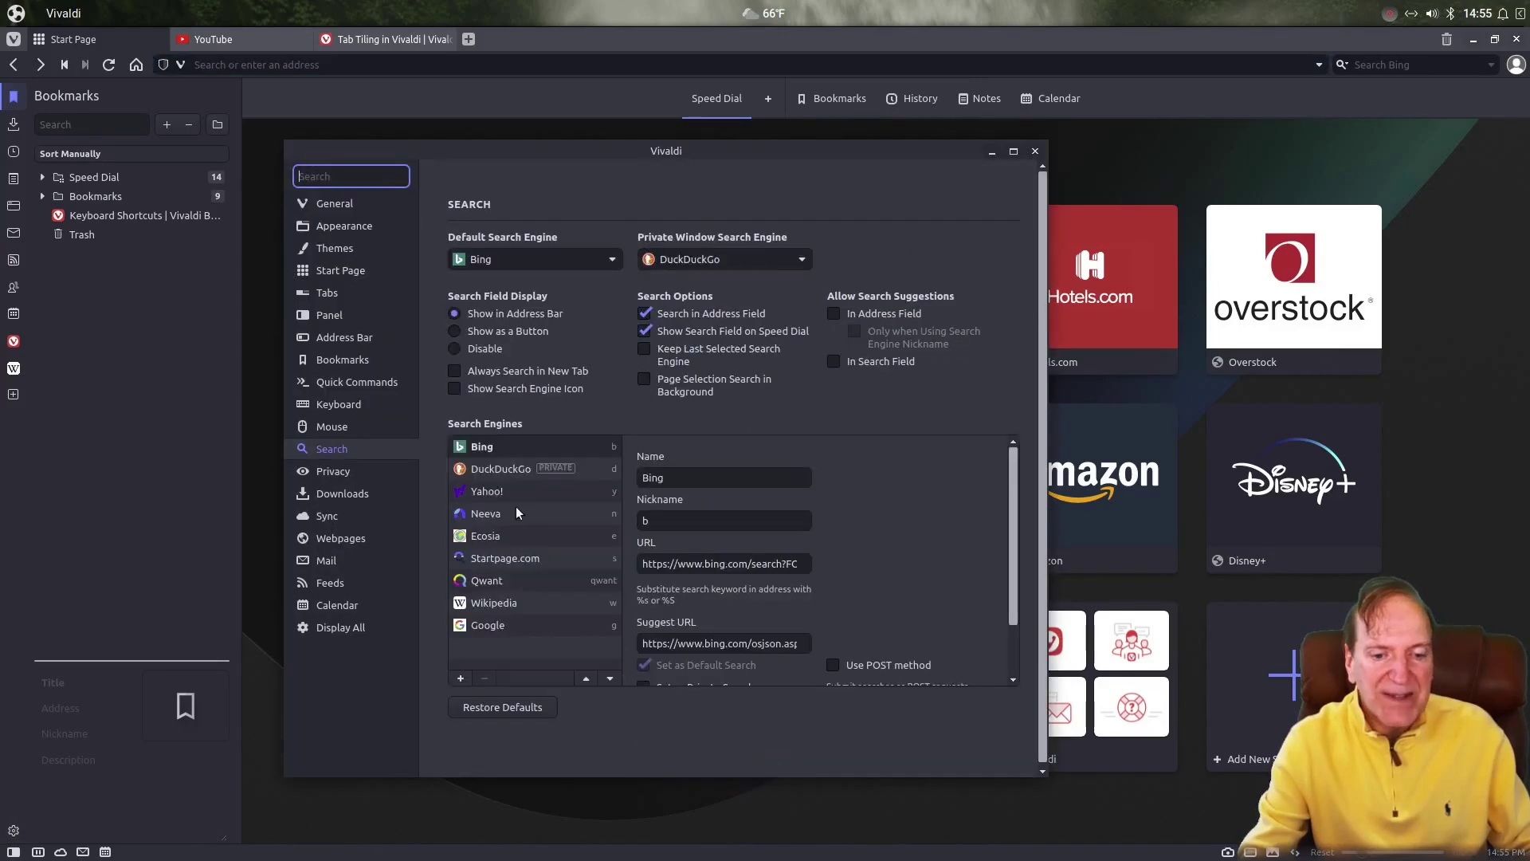
click(489, 583)
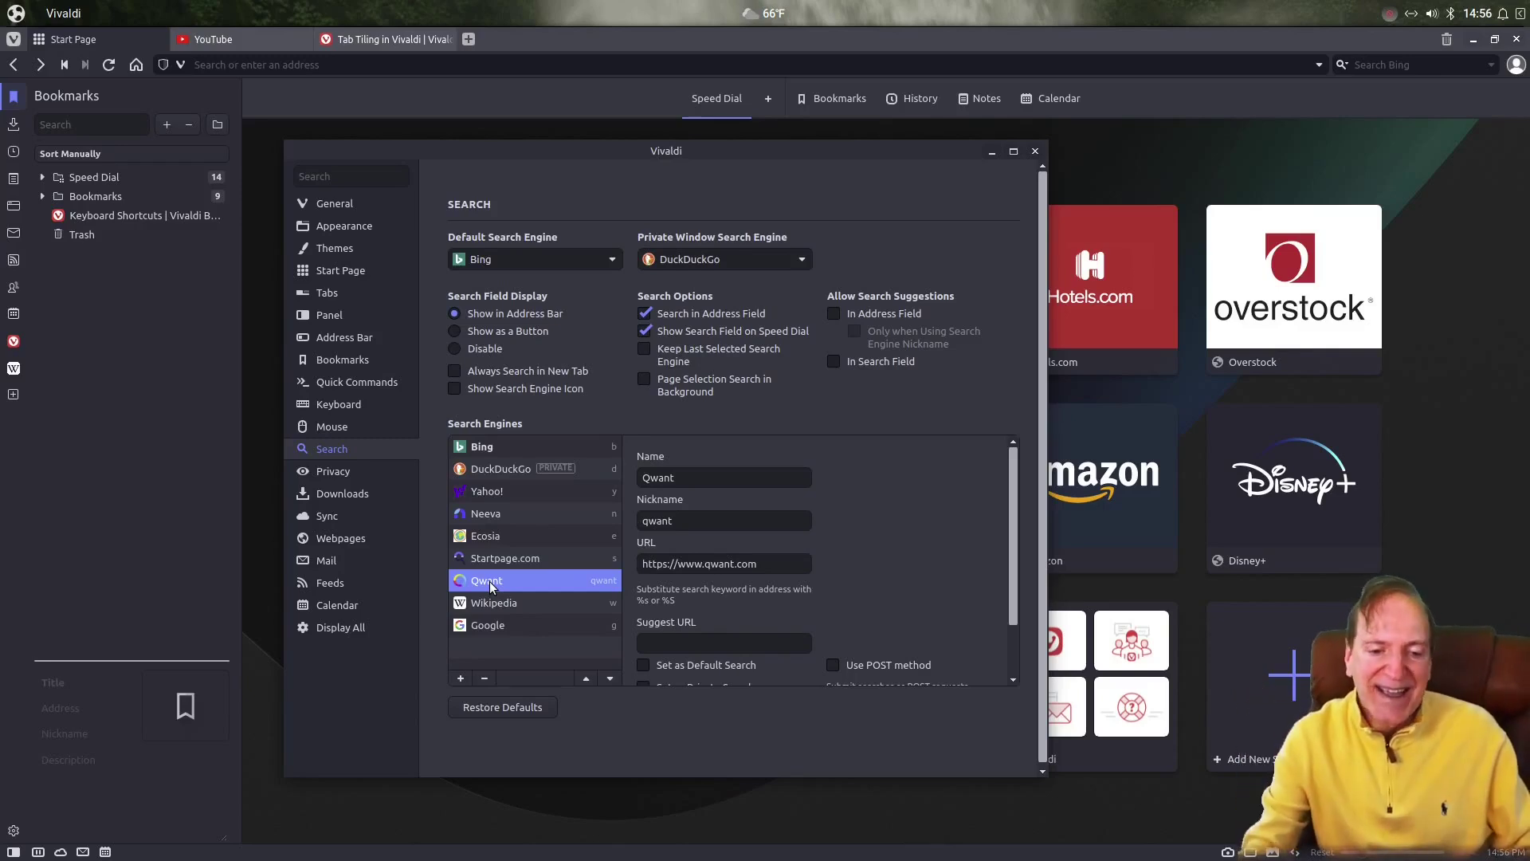
click(710, 482)
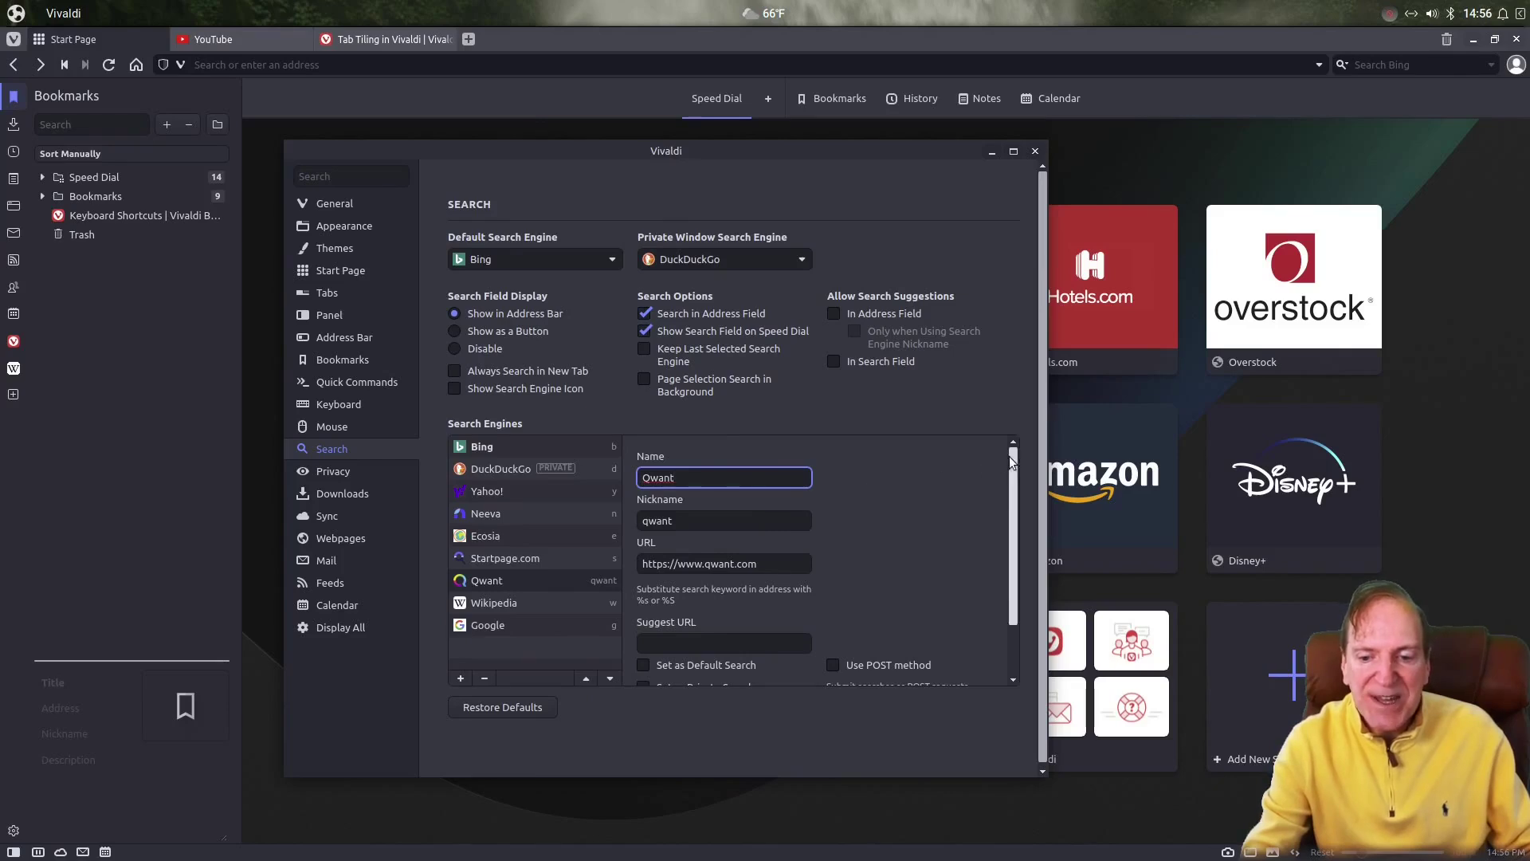
drag(1012, 461, 1014, 468)
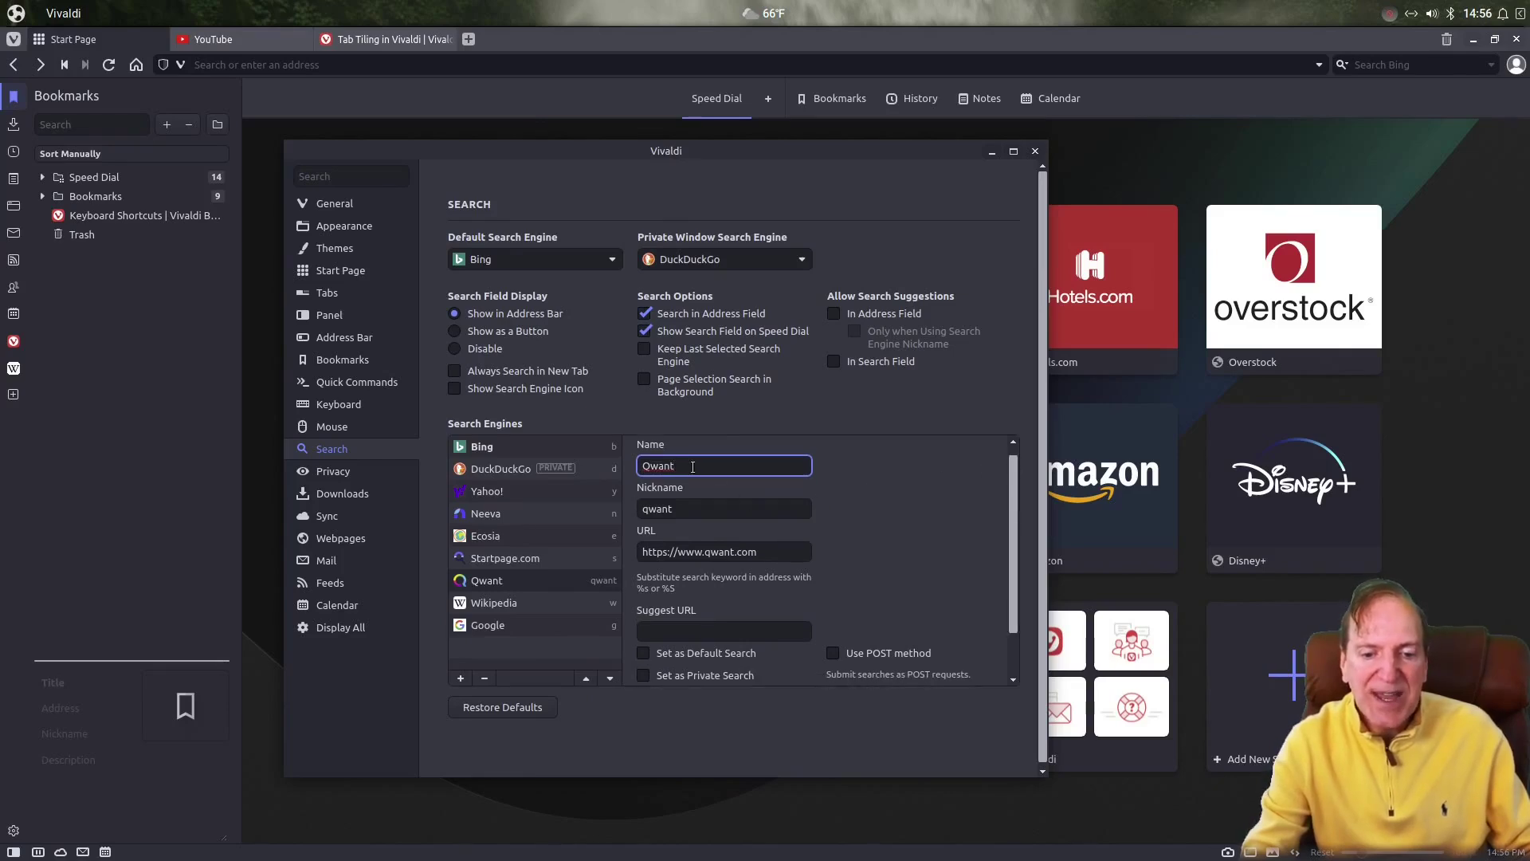
key(Tab)
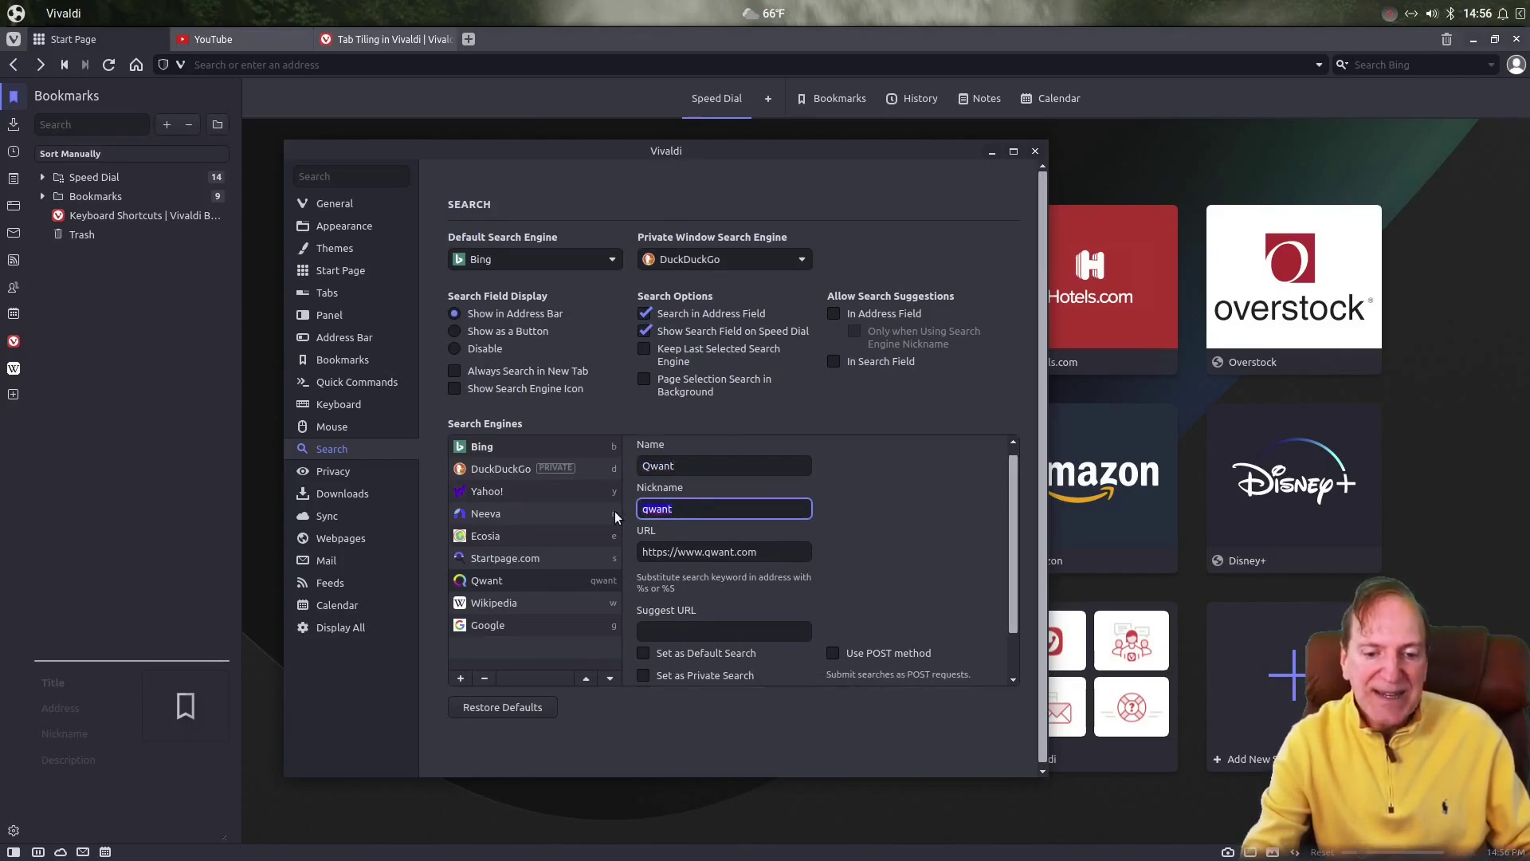
key(Tab)
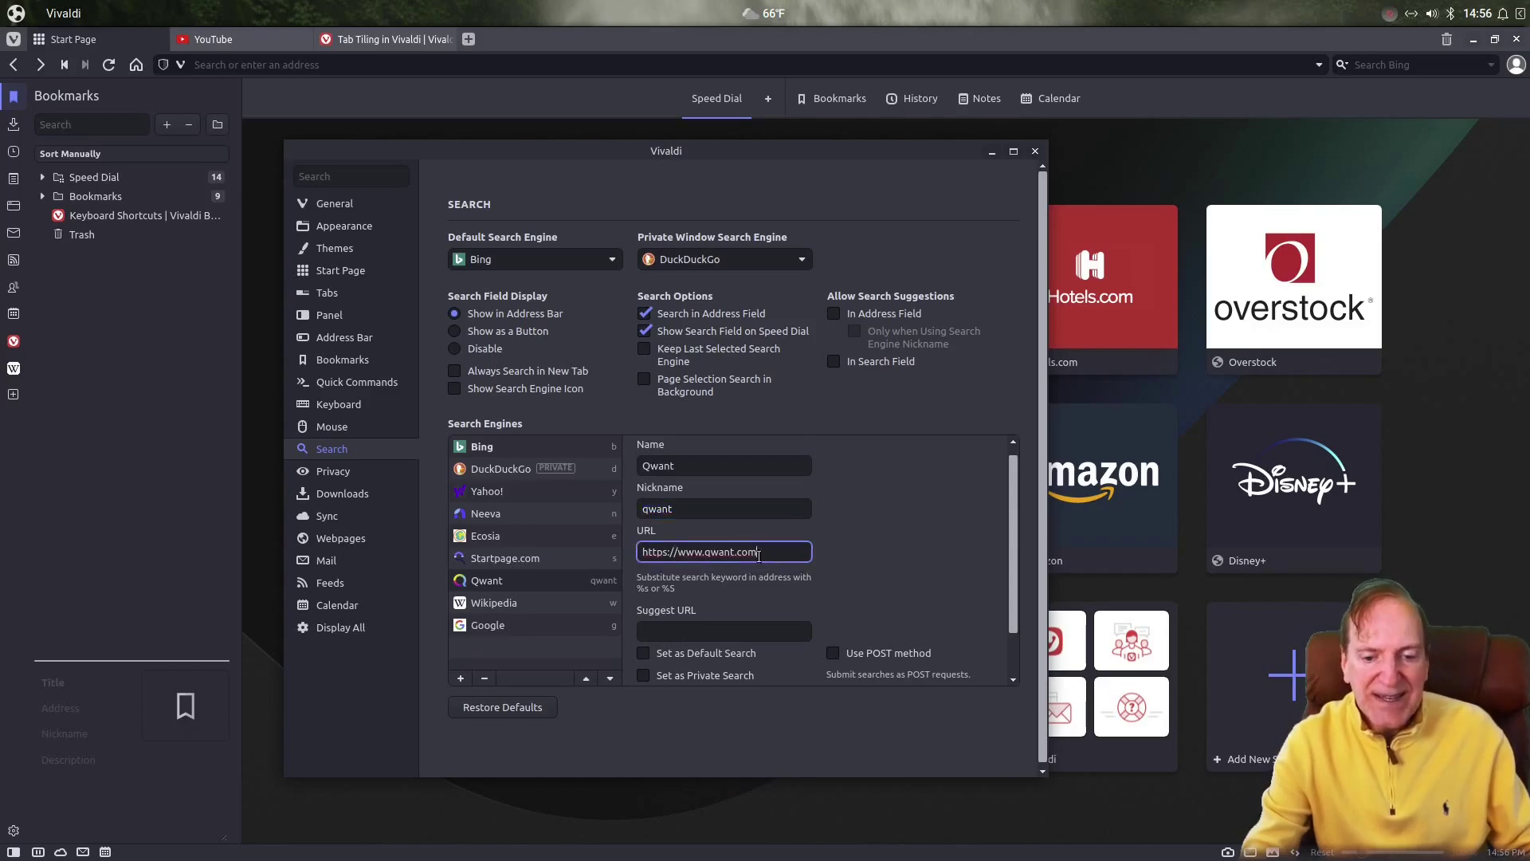
scroll(850, 536, down, 2)
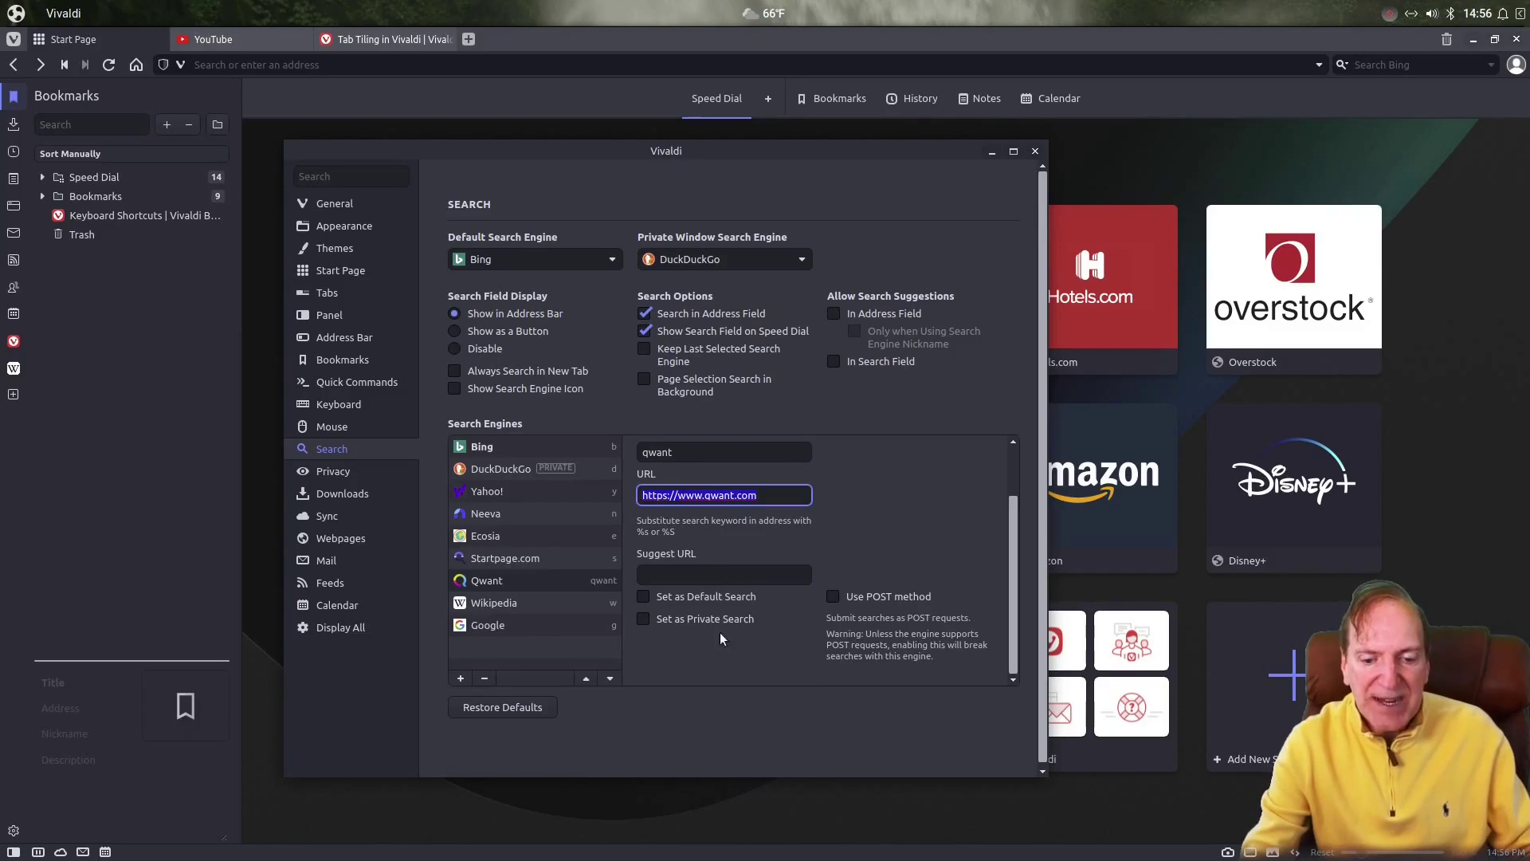
click(643, 598)
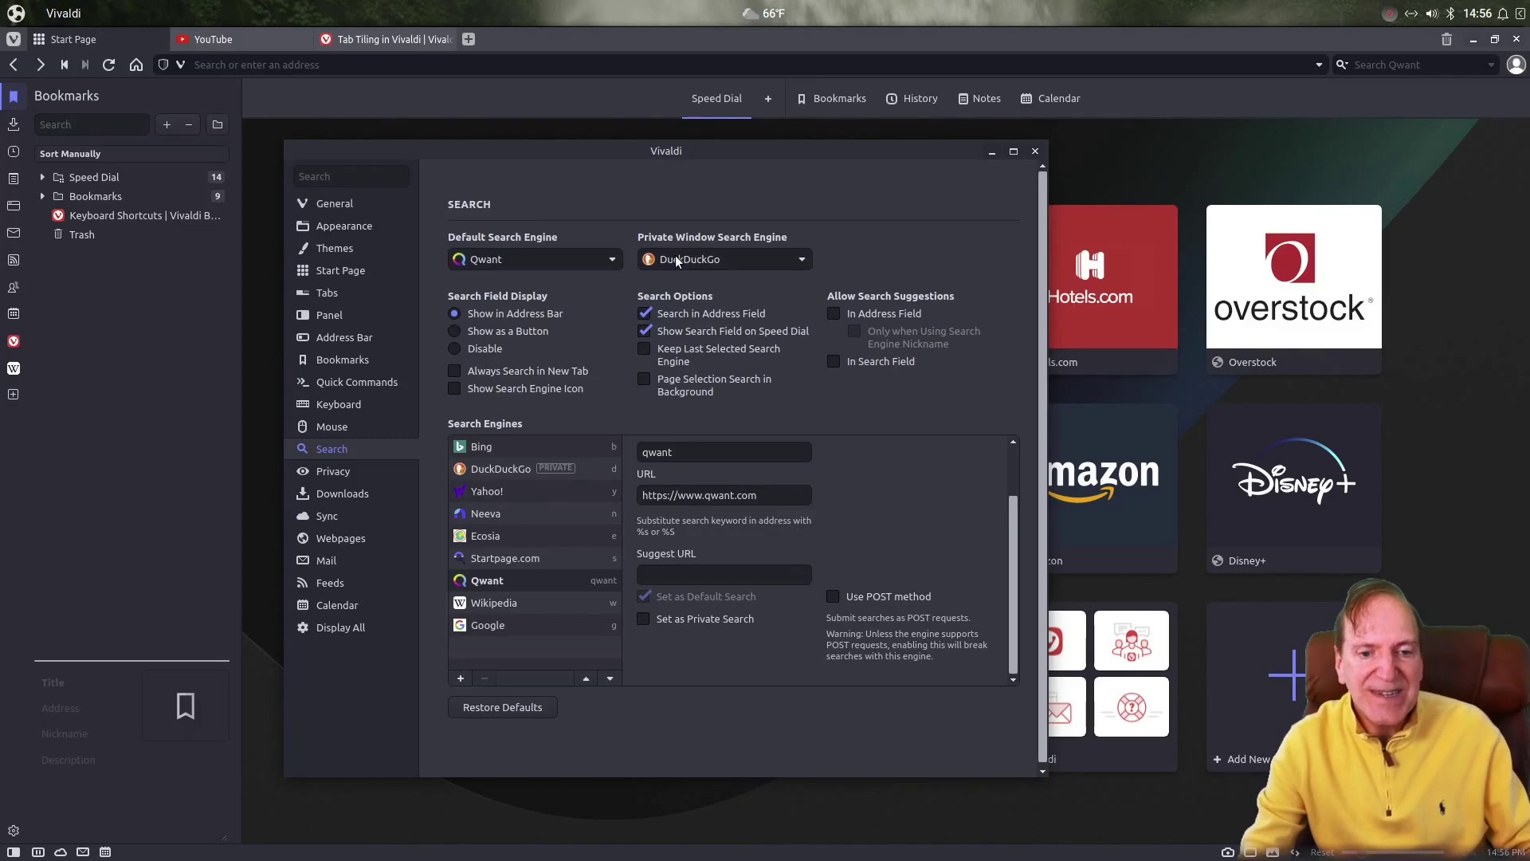
click(802, 261)
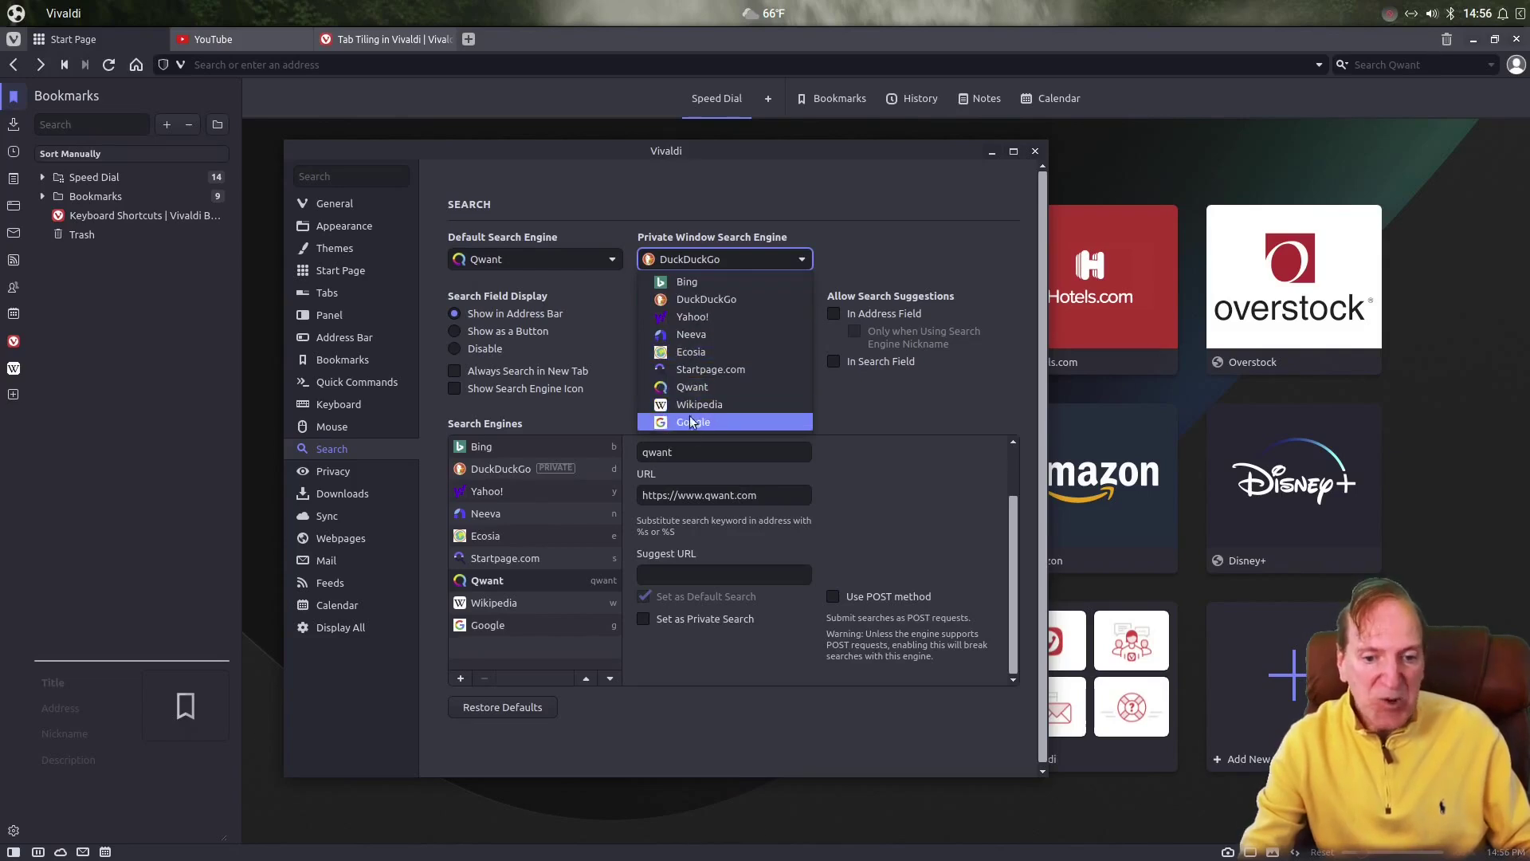
click(691, 388)
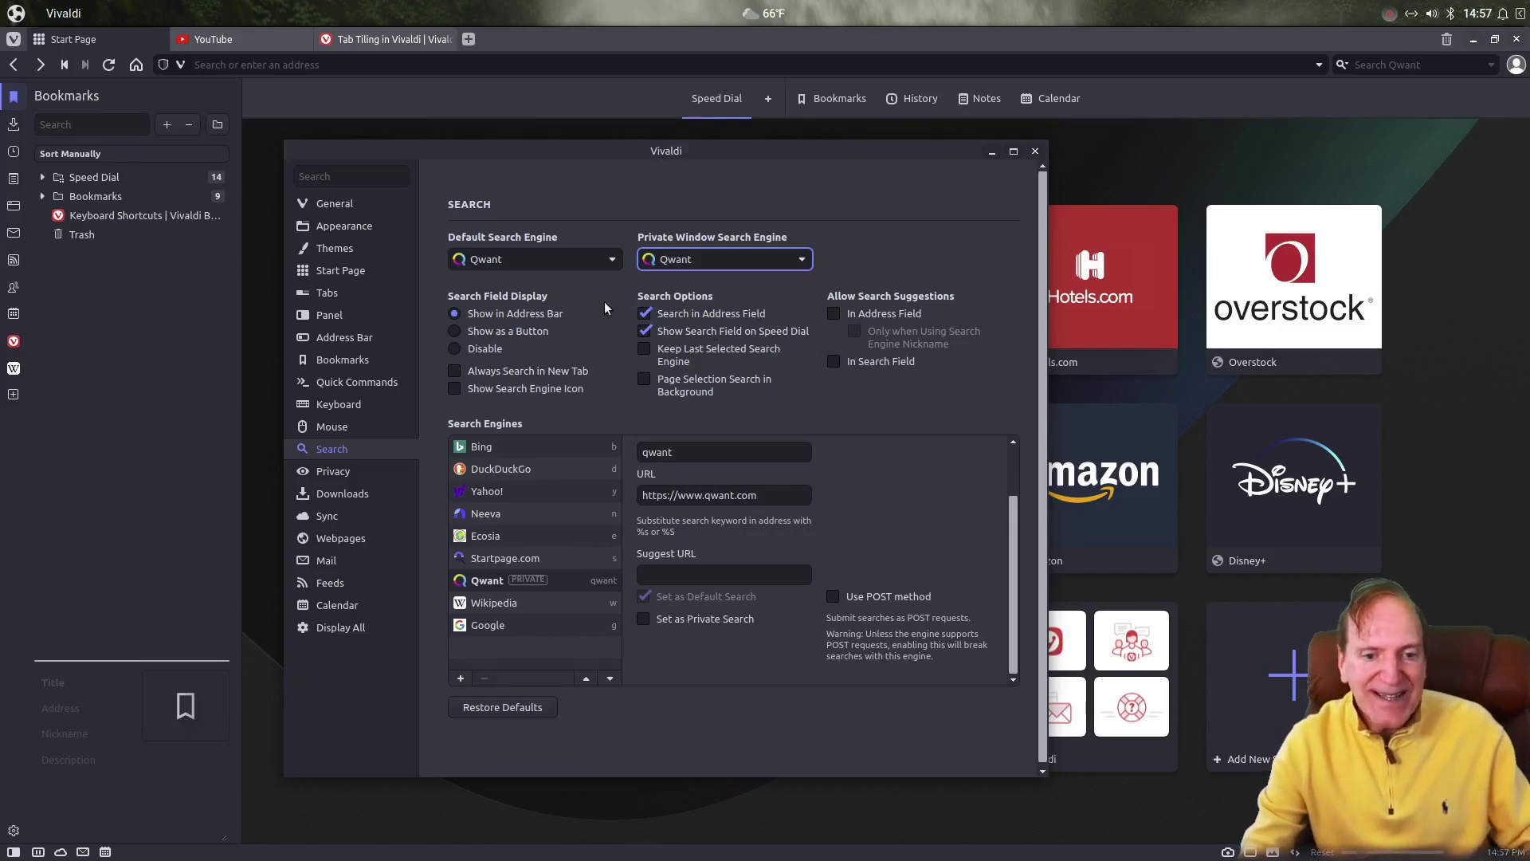
Set the homepage to Start Page in the General settings, open a new tab and return to the first Start Page tab
click(335, 205)
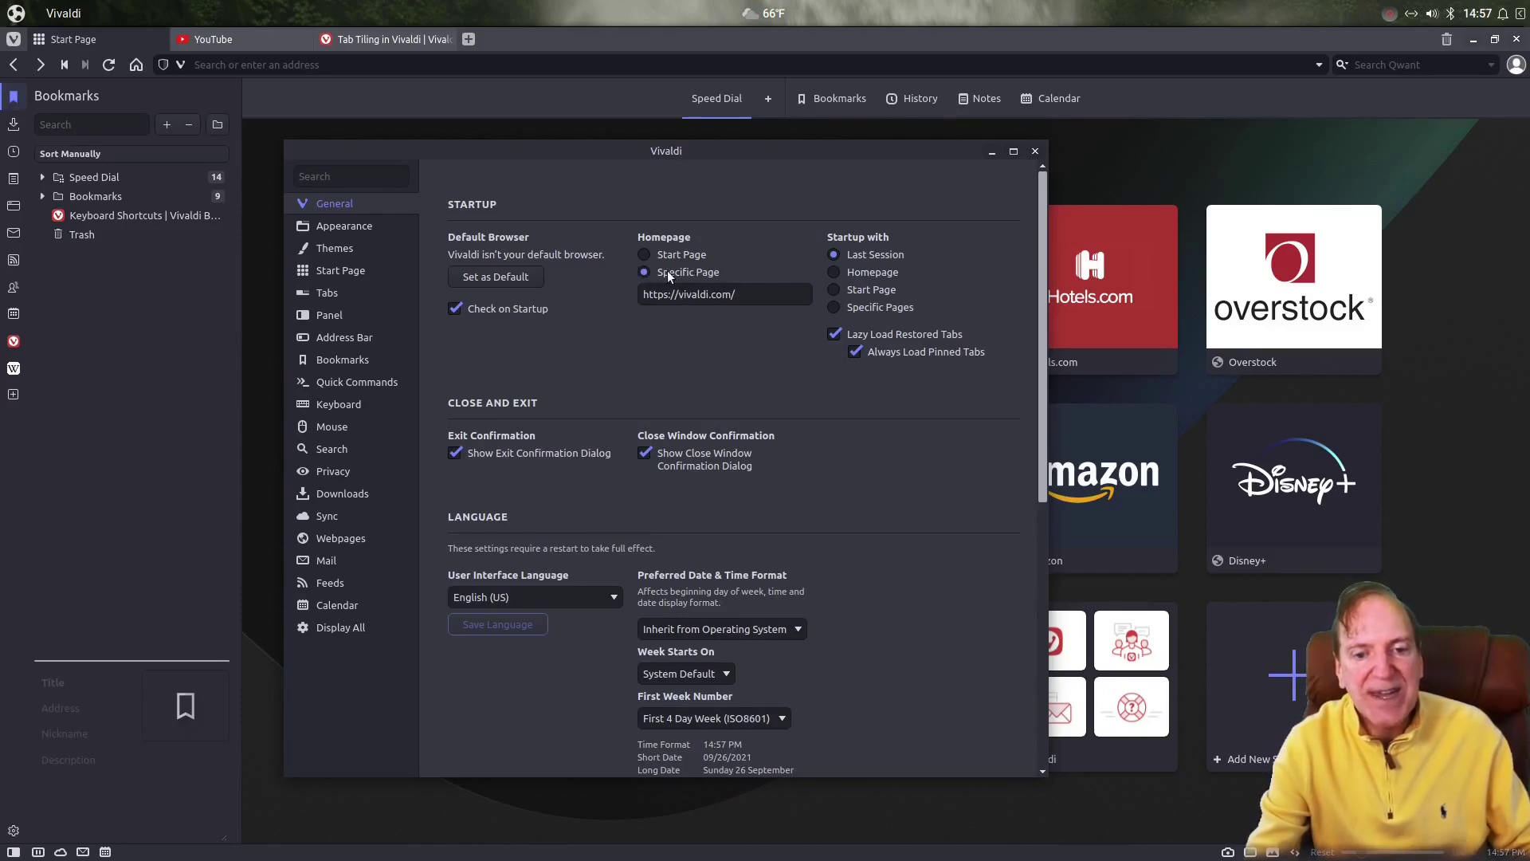
click(646, 255)
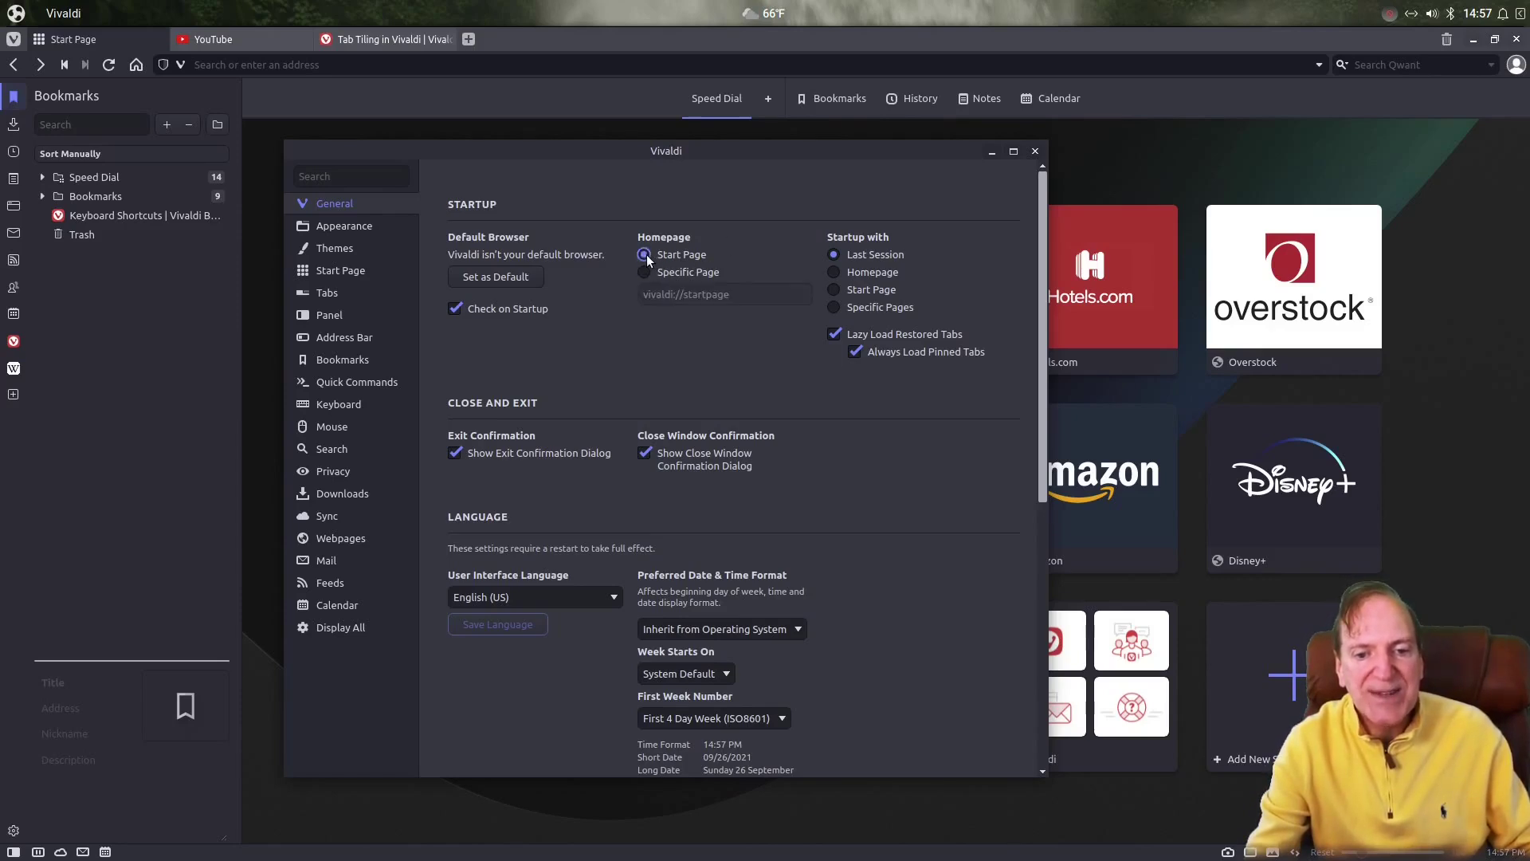
click(375, 37)
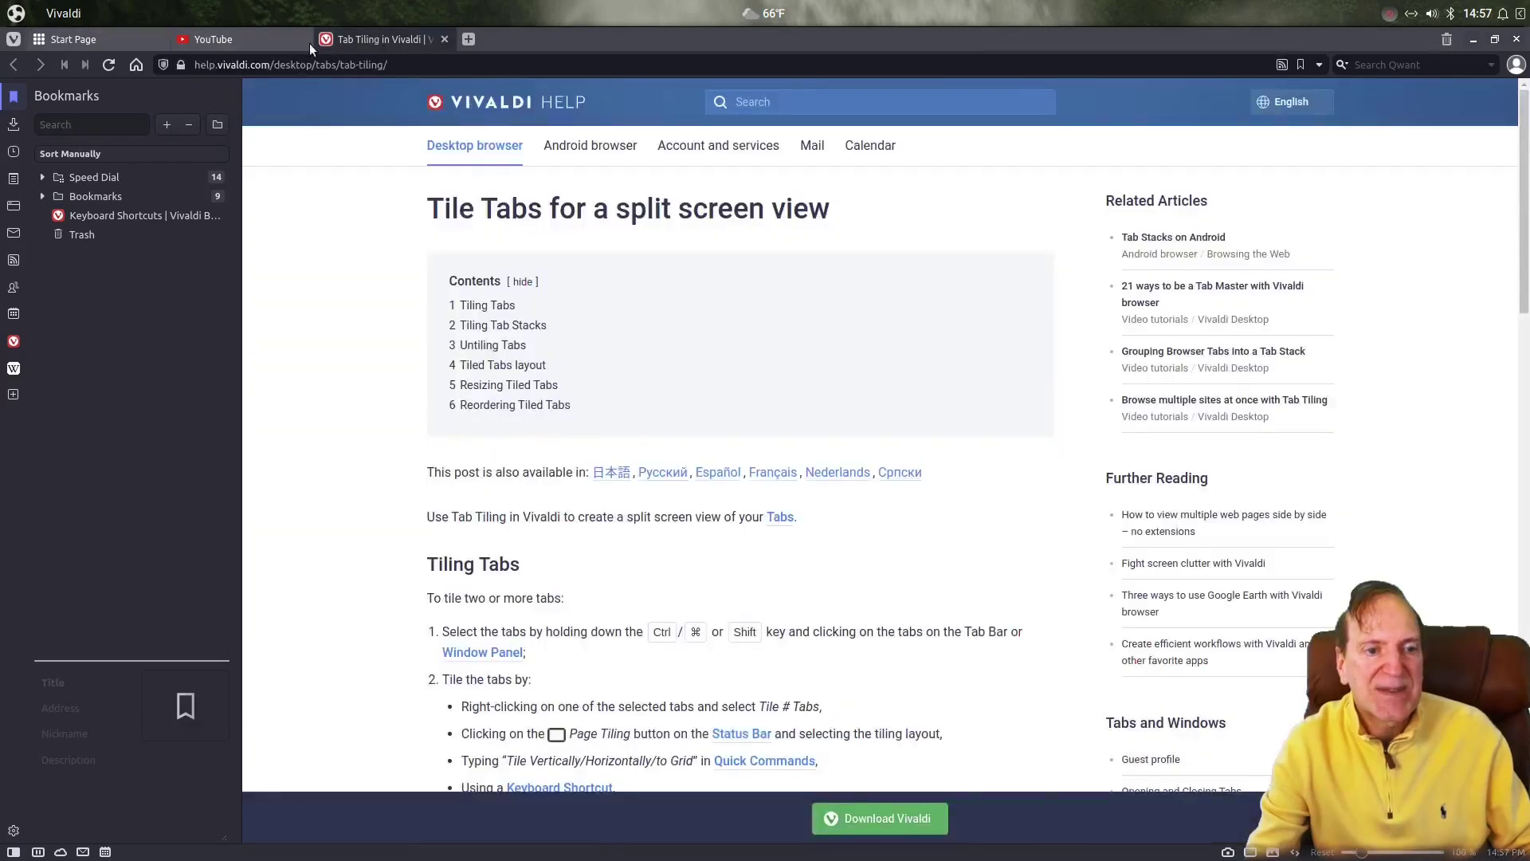
key(ctrl+t)
click(93, 39)
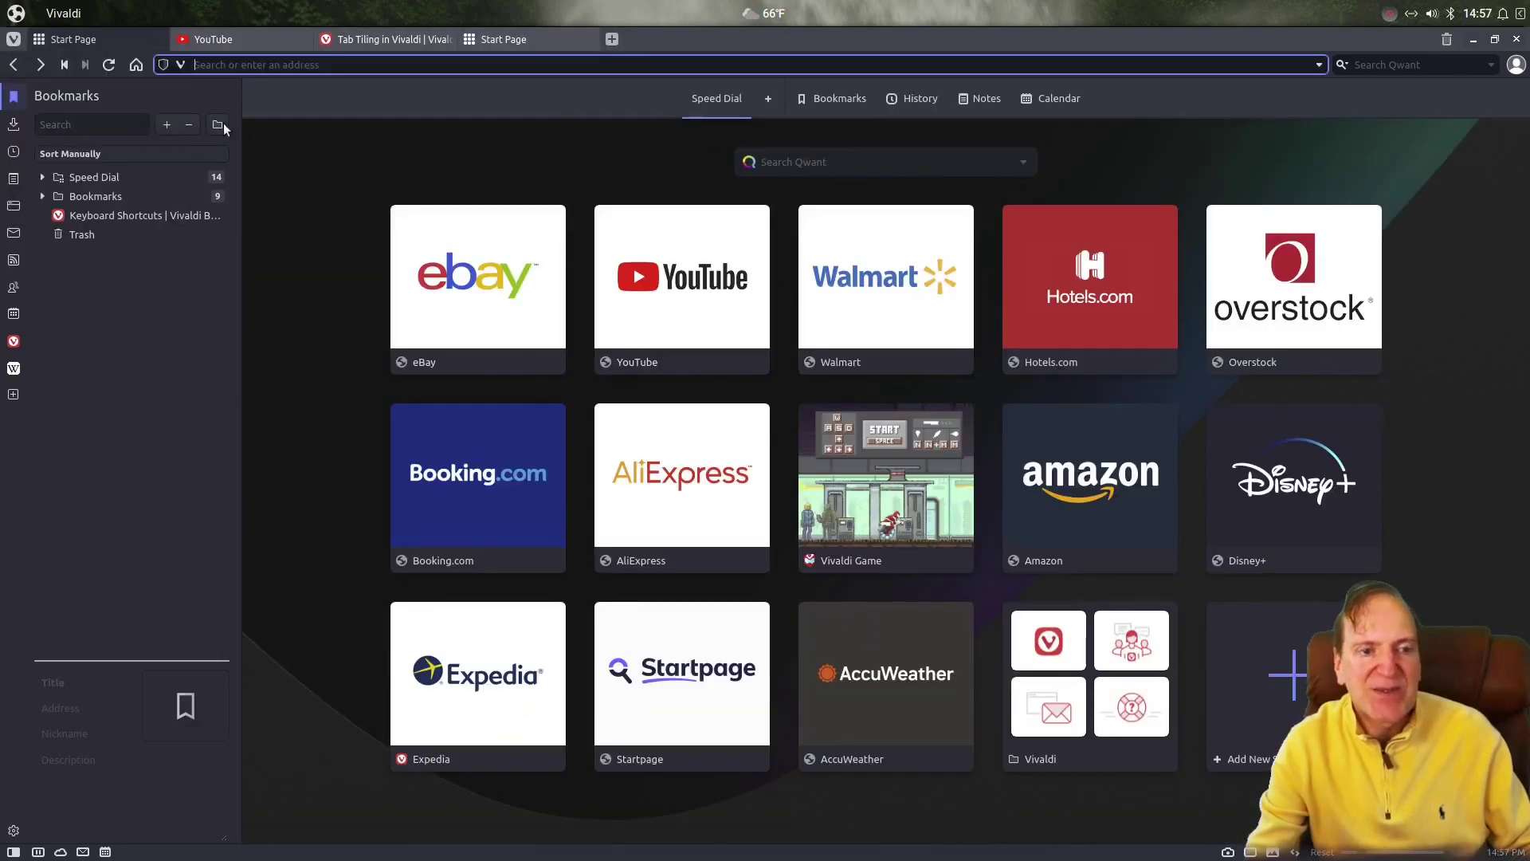
click(13, 831)
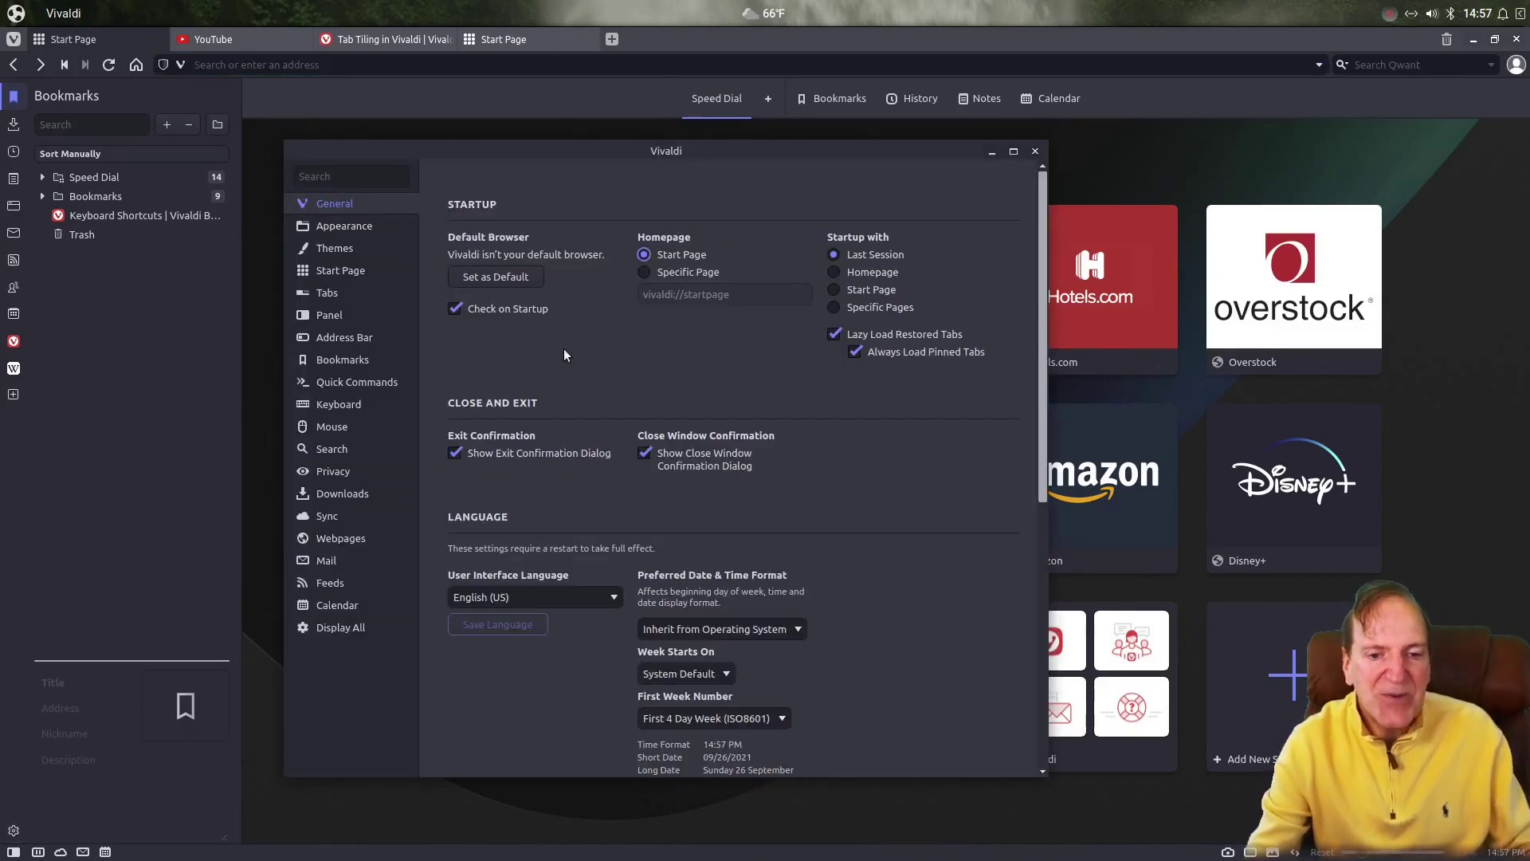
drag(623, 147, 727, 95)
click(749, 222)
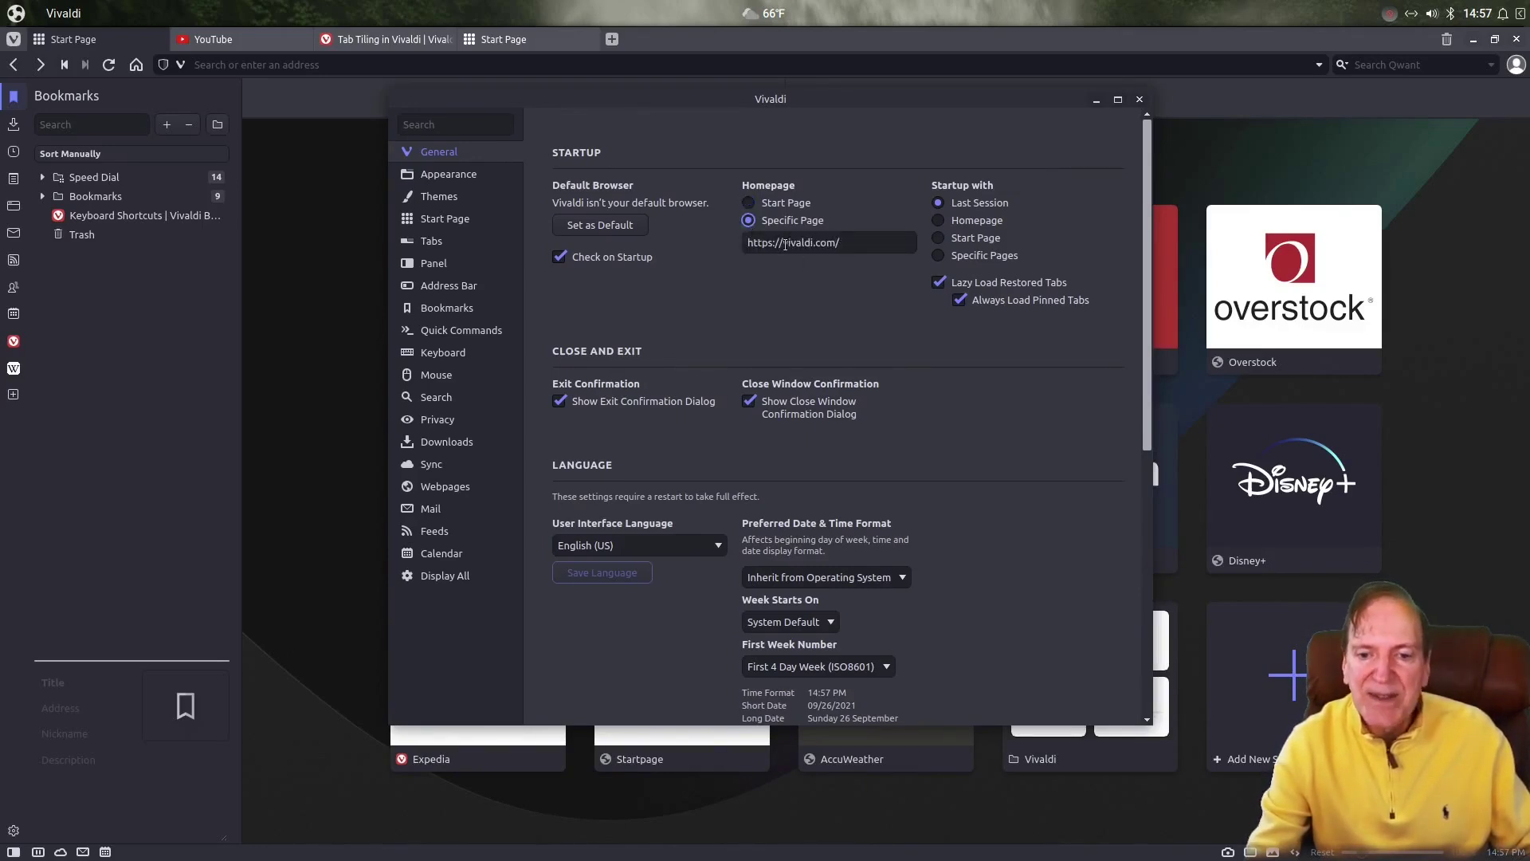
drag(783, 242, 835, 243)
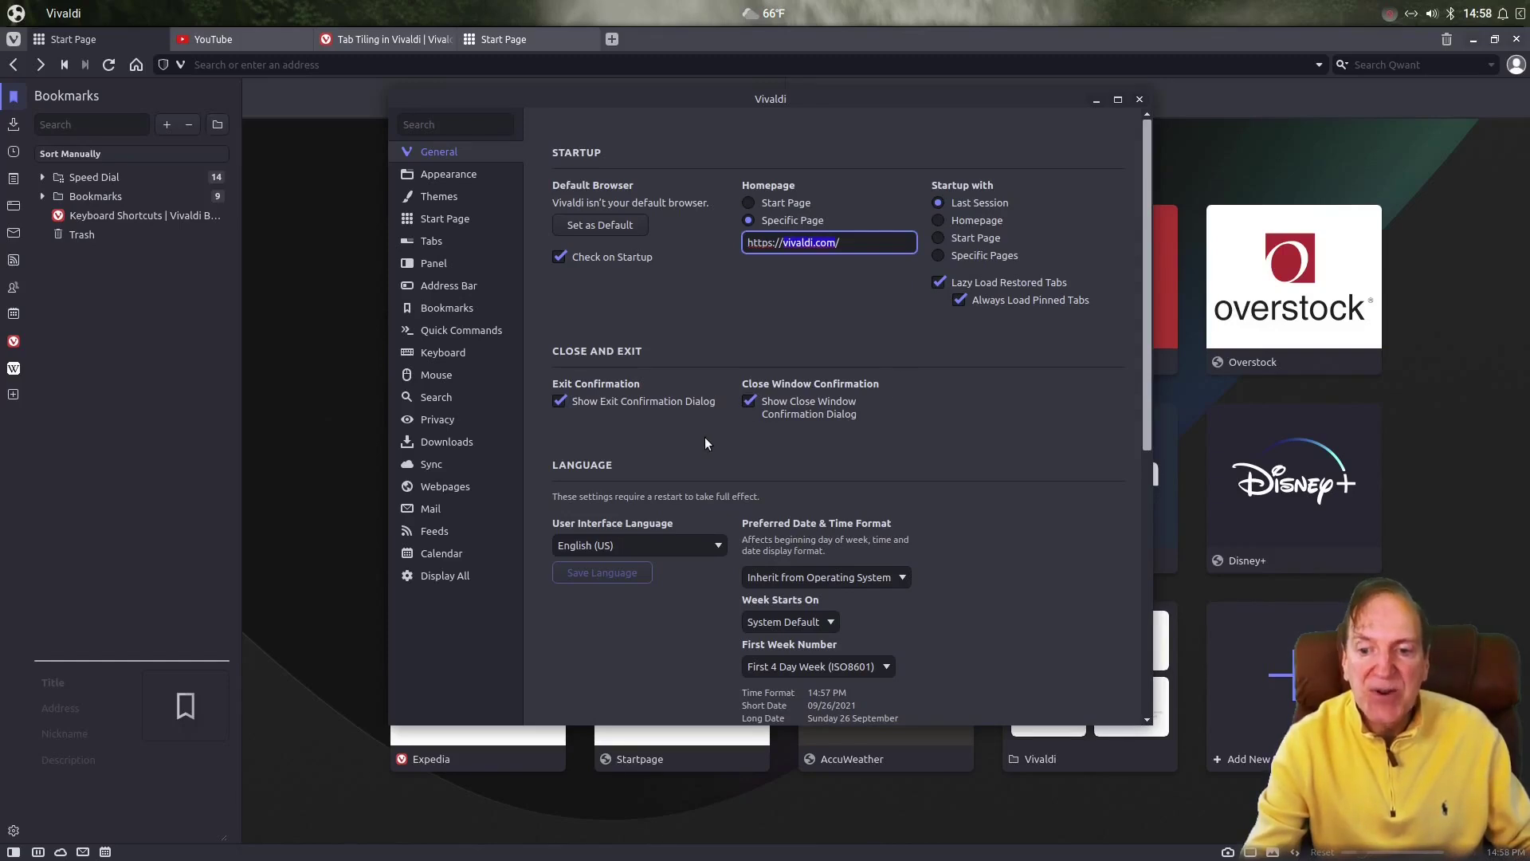
Examine the remaining General settings, including exit, language and productivity options, and the Appearance settings down to menu customization
scroll(757, 415, down, 2)
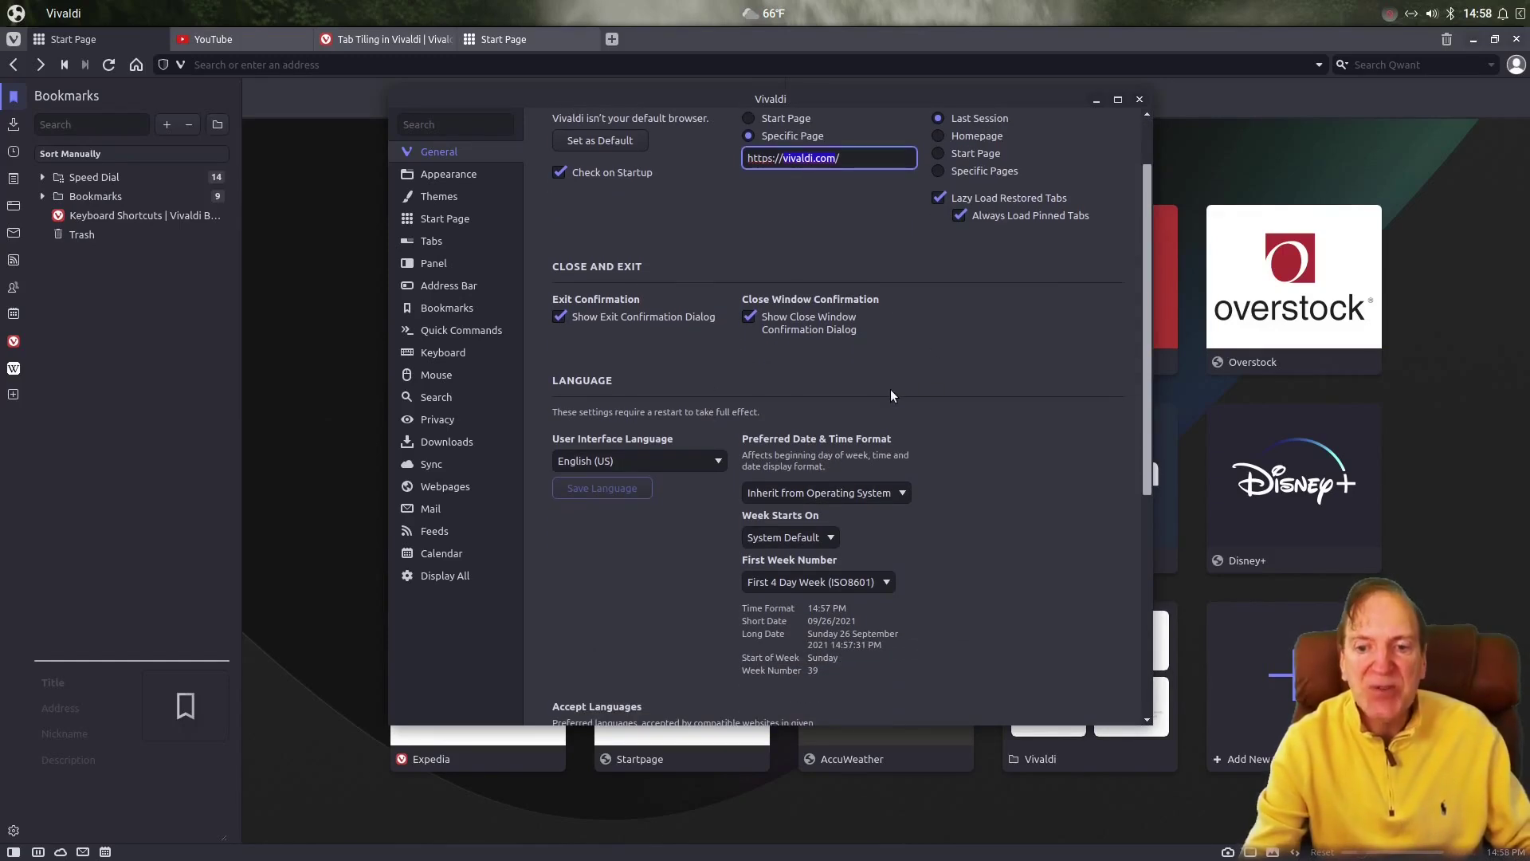
scroll(904, 381, down, 2)
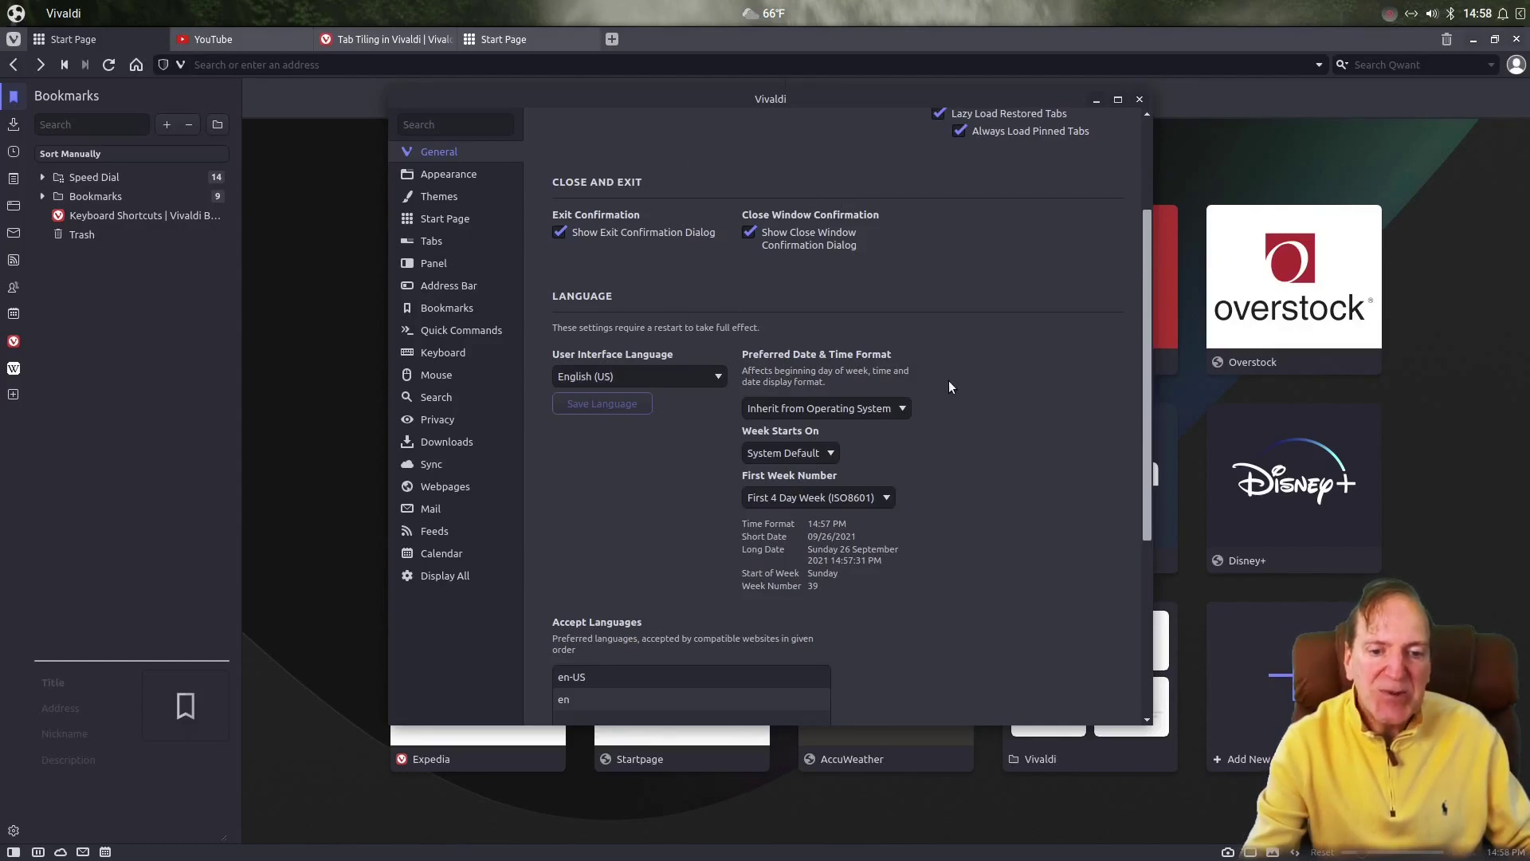
scroll(950, 386, down, 8)
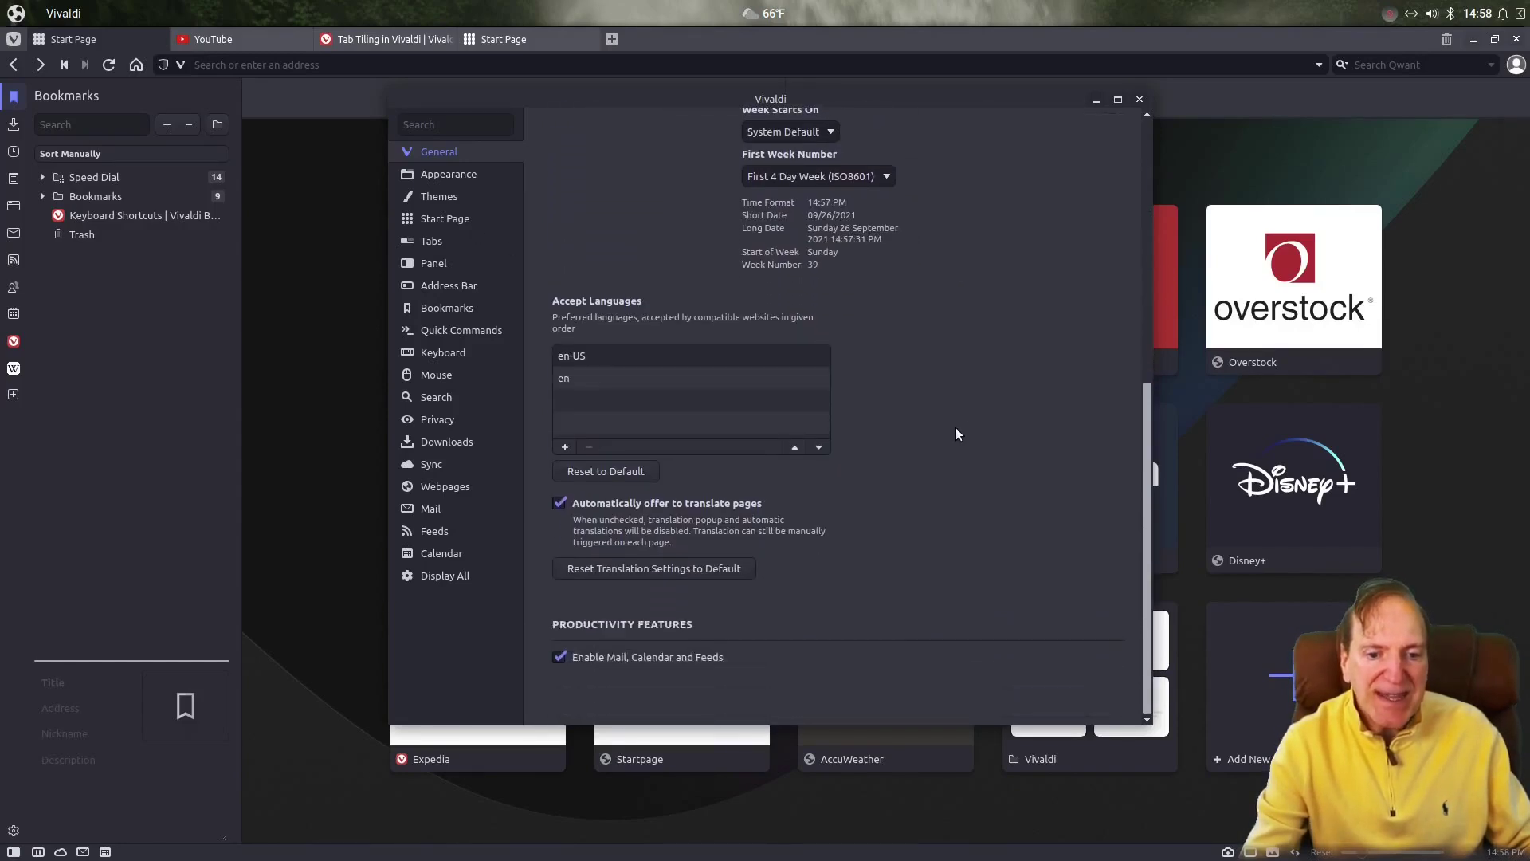
click(445, 175)
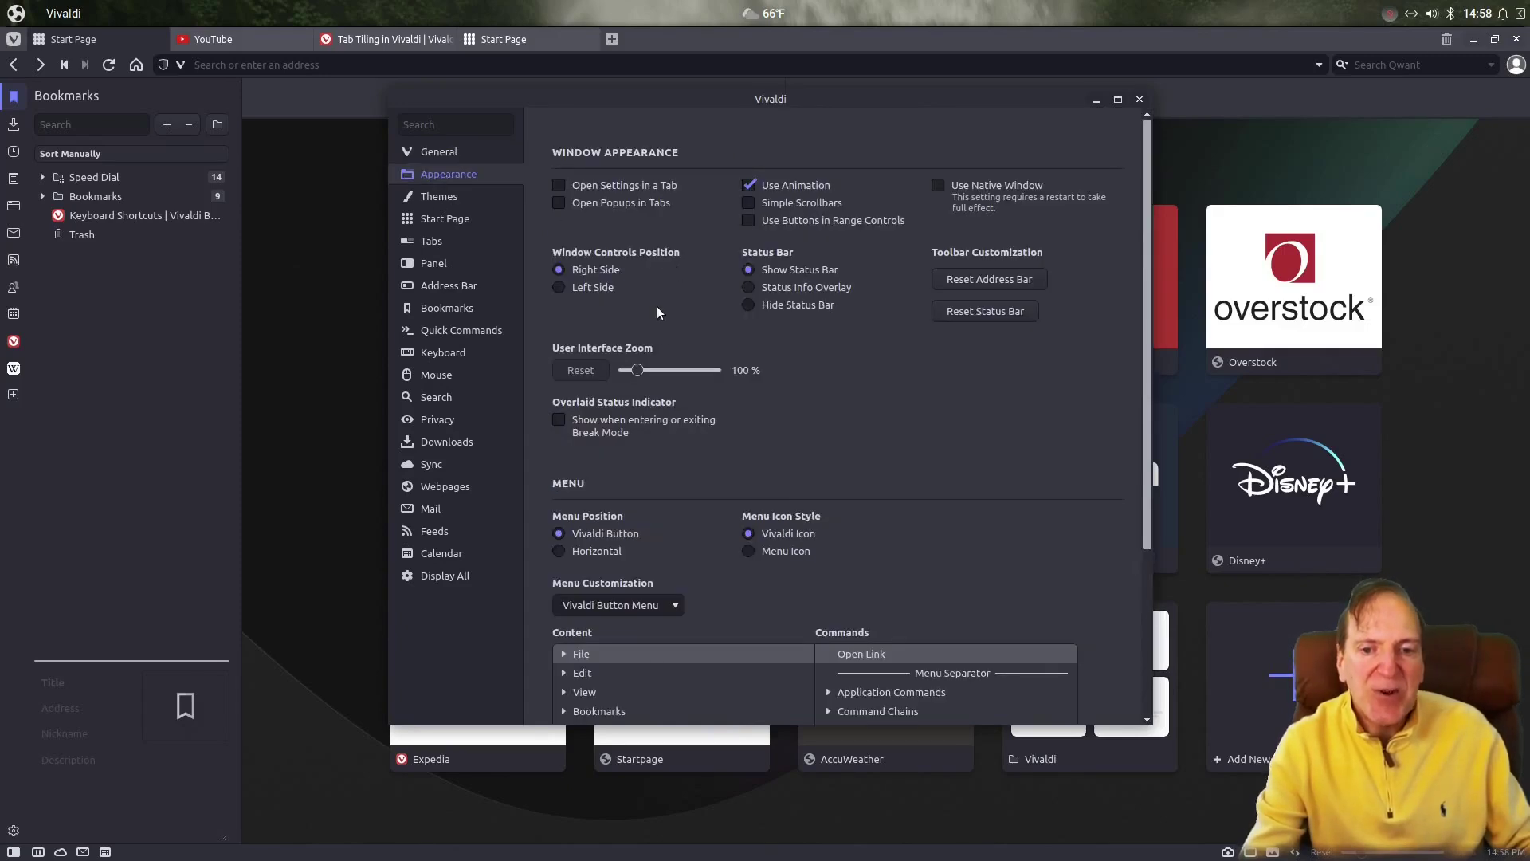
scroll(851, 424, down, 5)
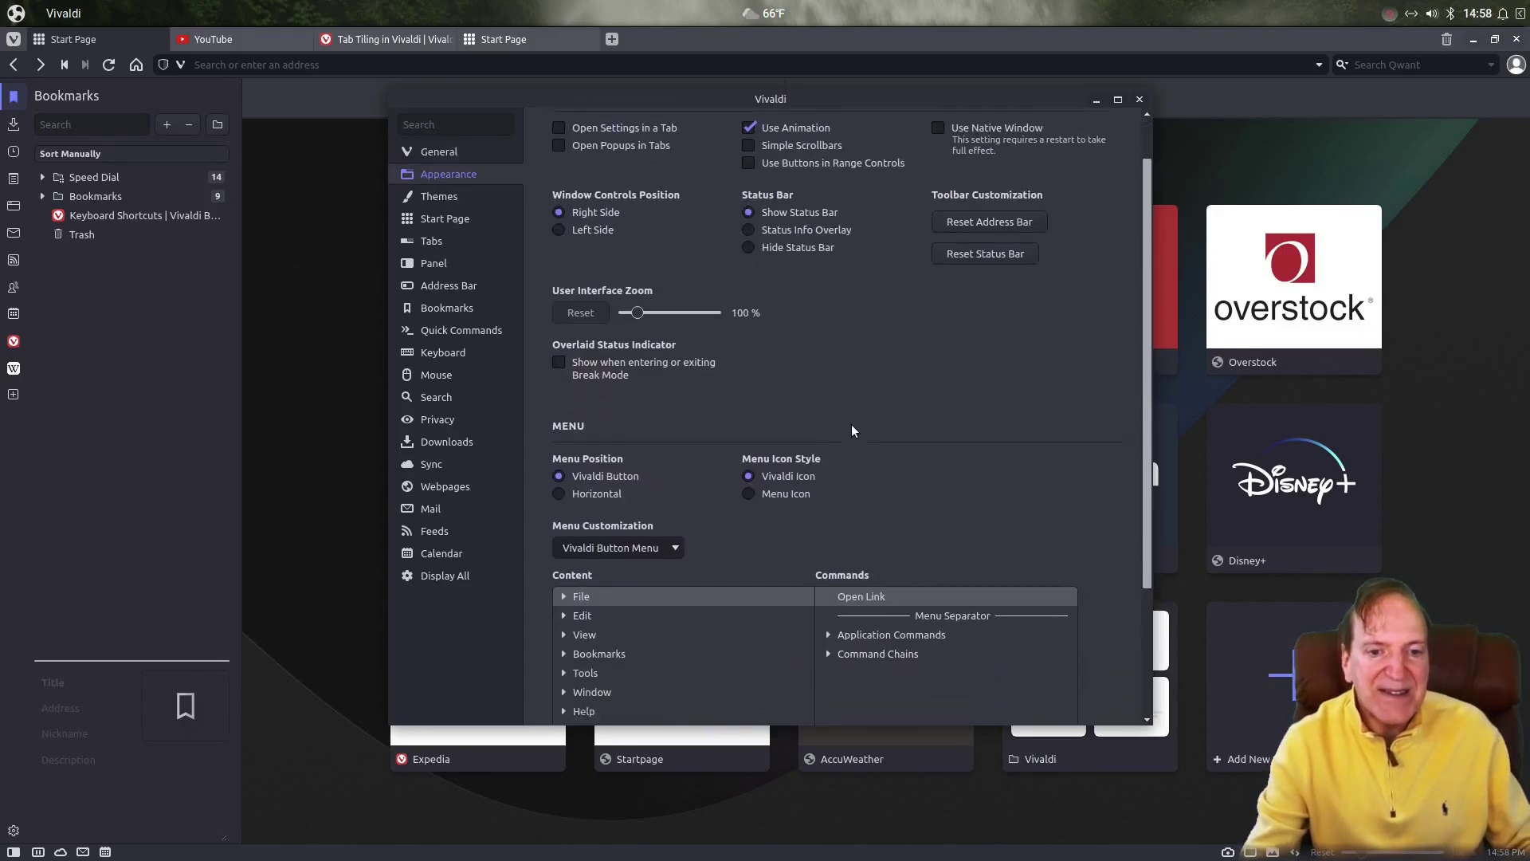
scroll(851, 424, down, 1)
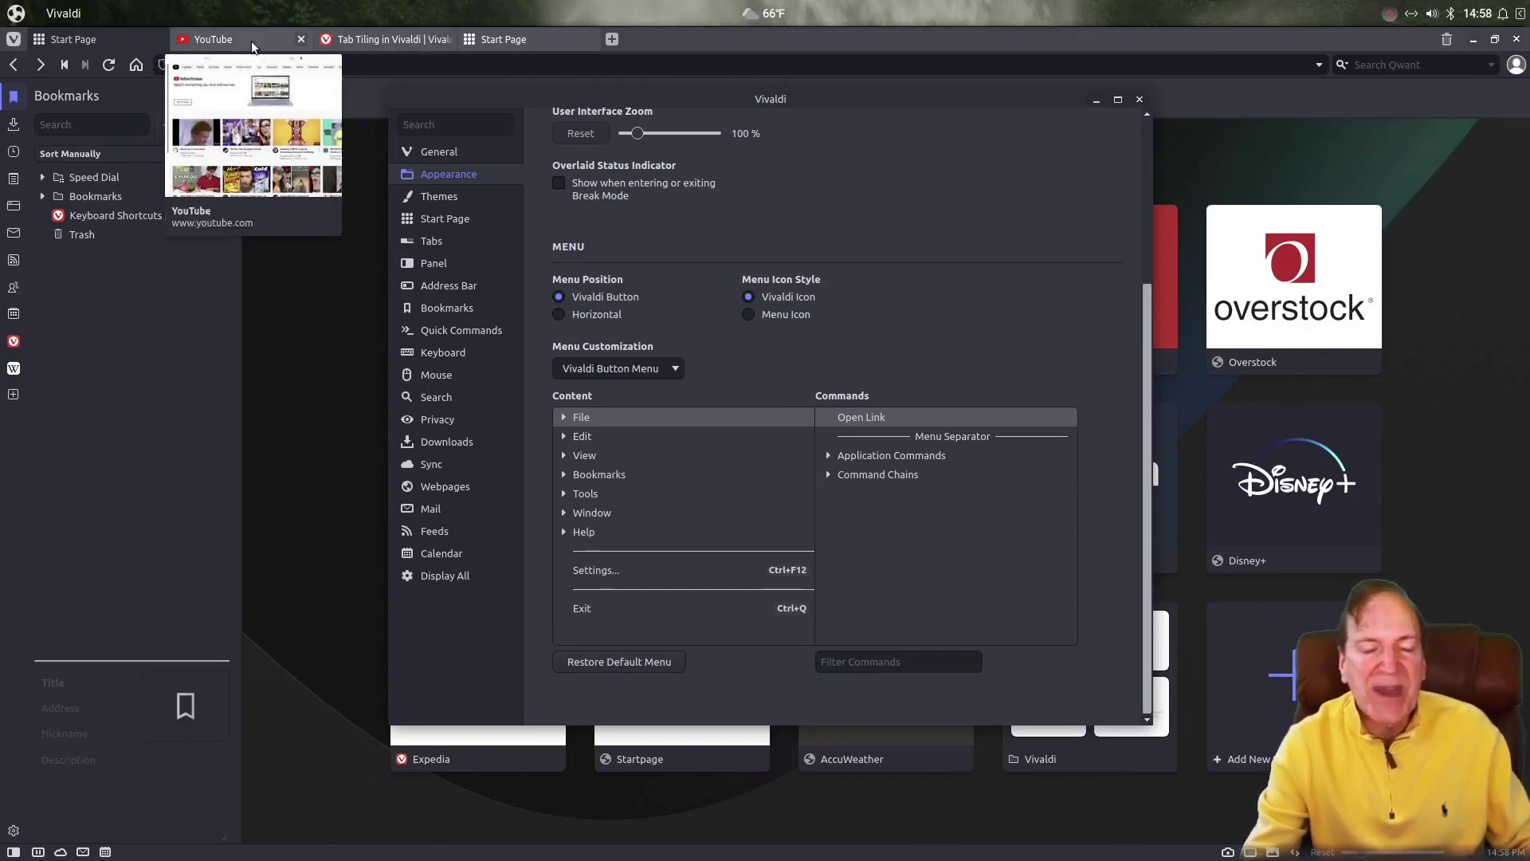
Hide the side panel, look through the Vivaldi main menu and return from it to the Appearance settings
click(14, 831)
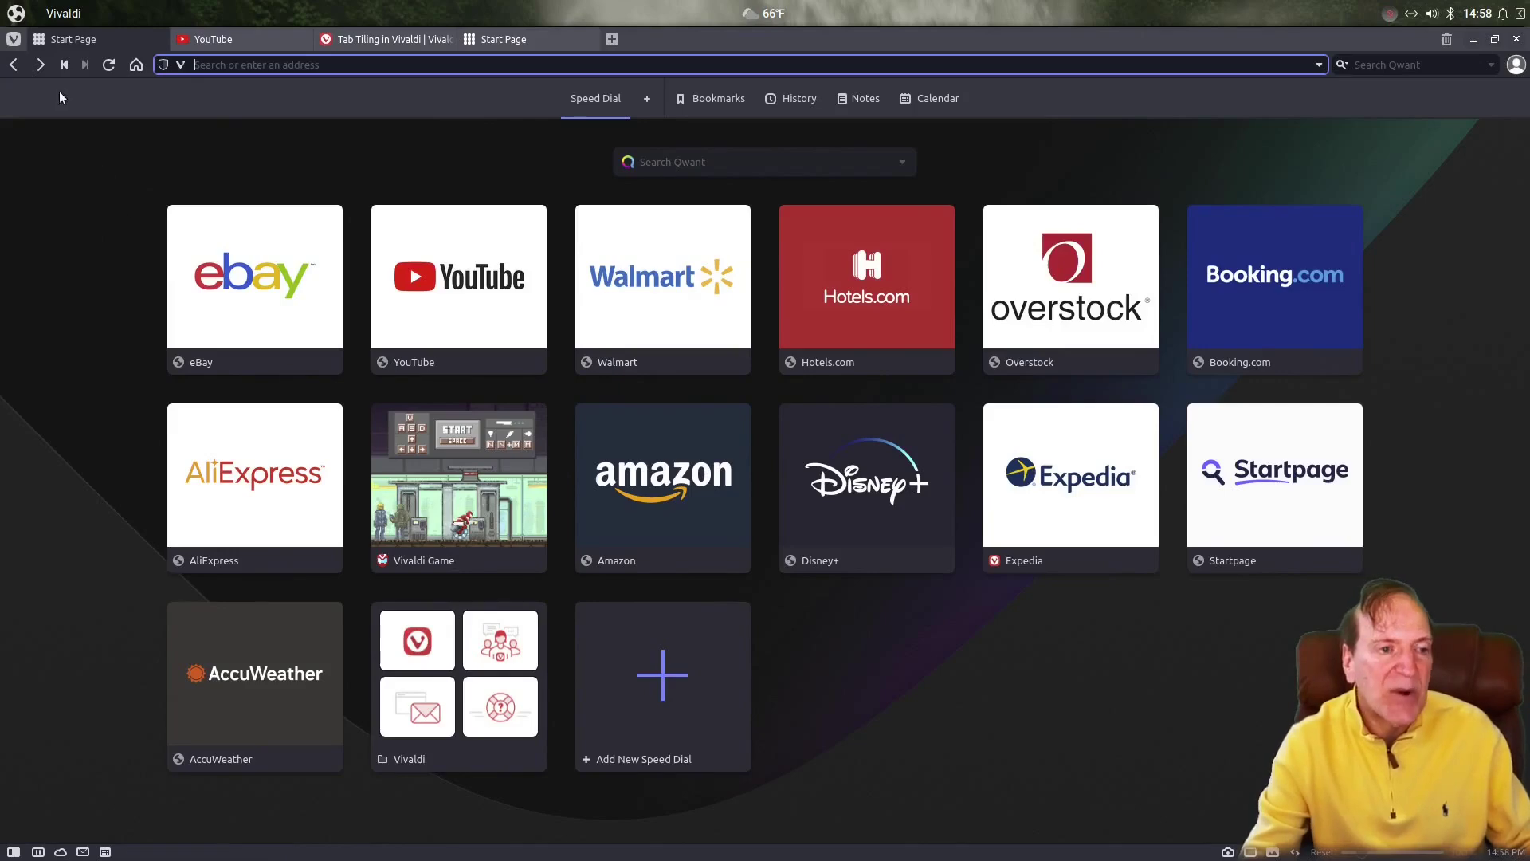
click(13, 42)
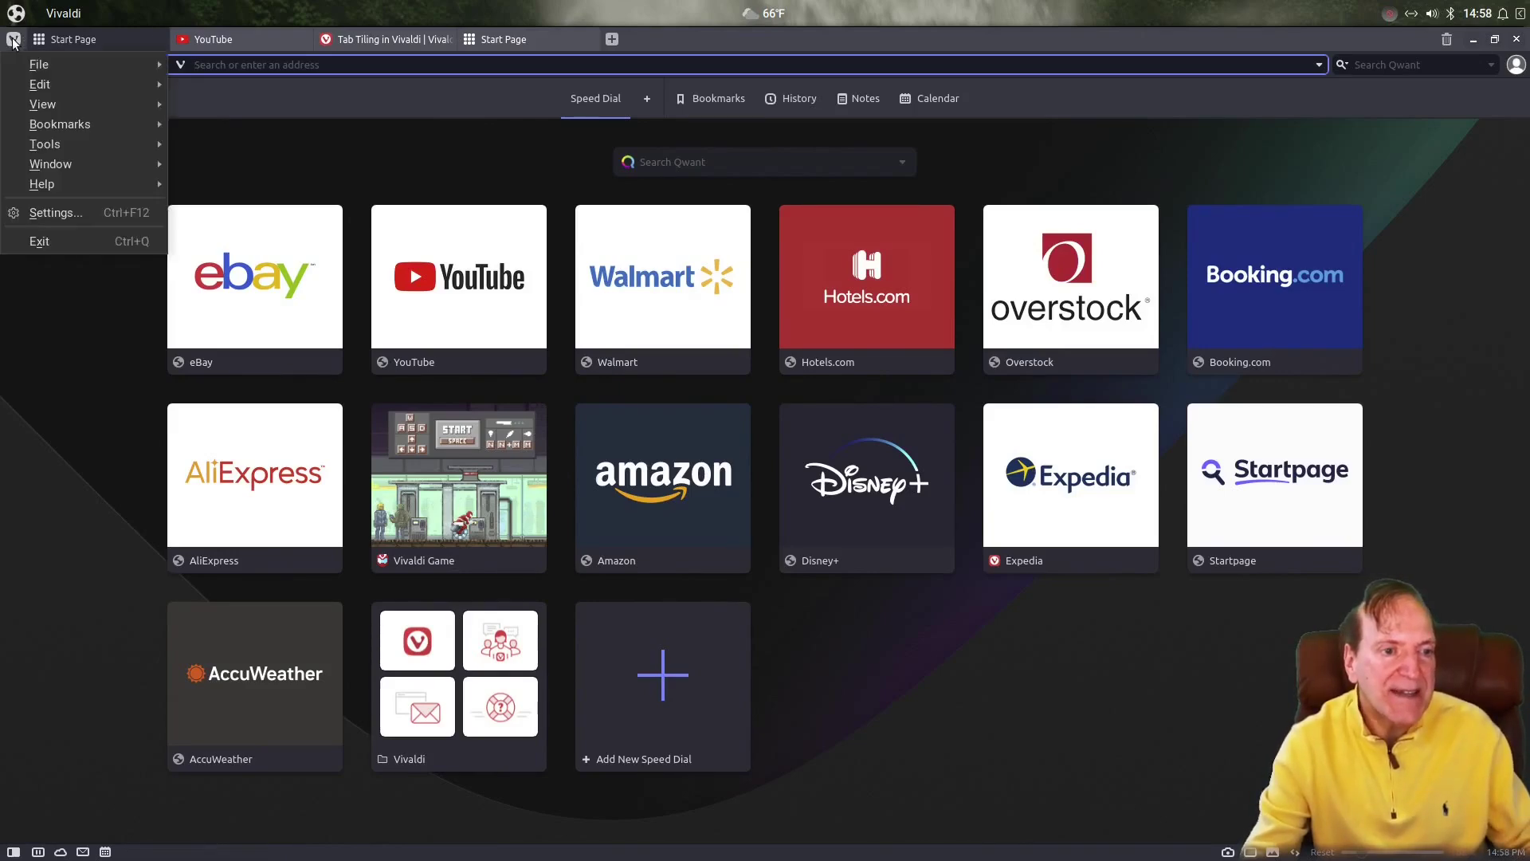
mouse_move(46, 70)
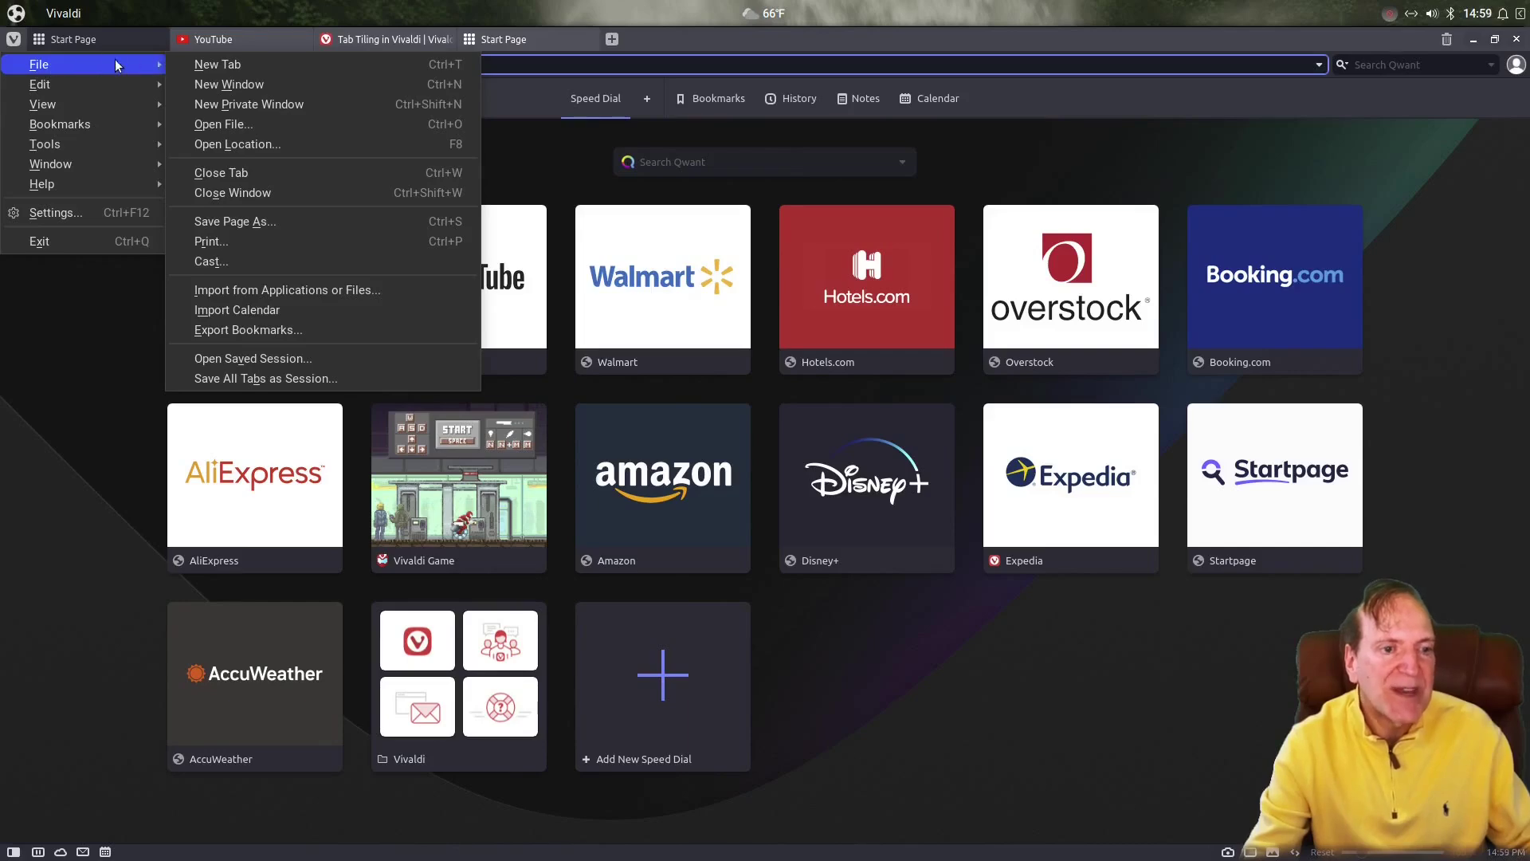
mouse_move(59, 126)
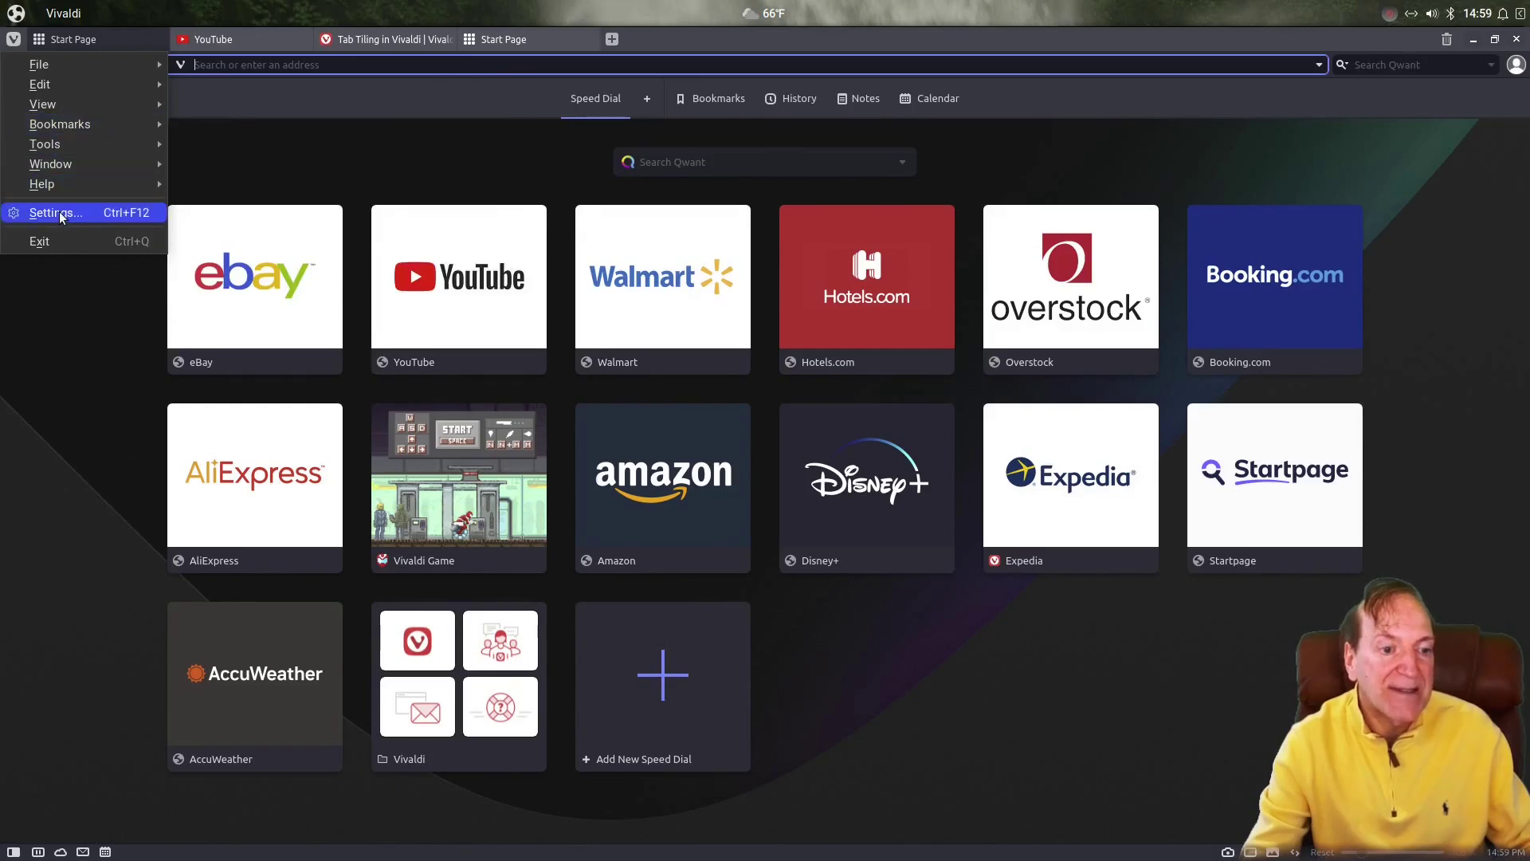
click(62, 215)
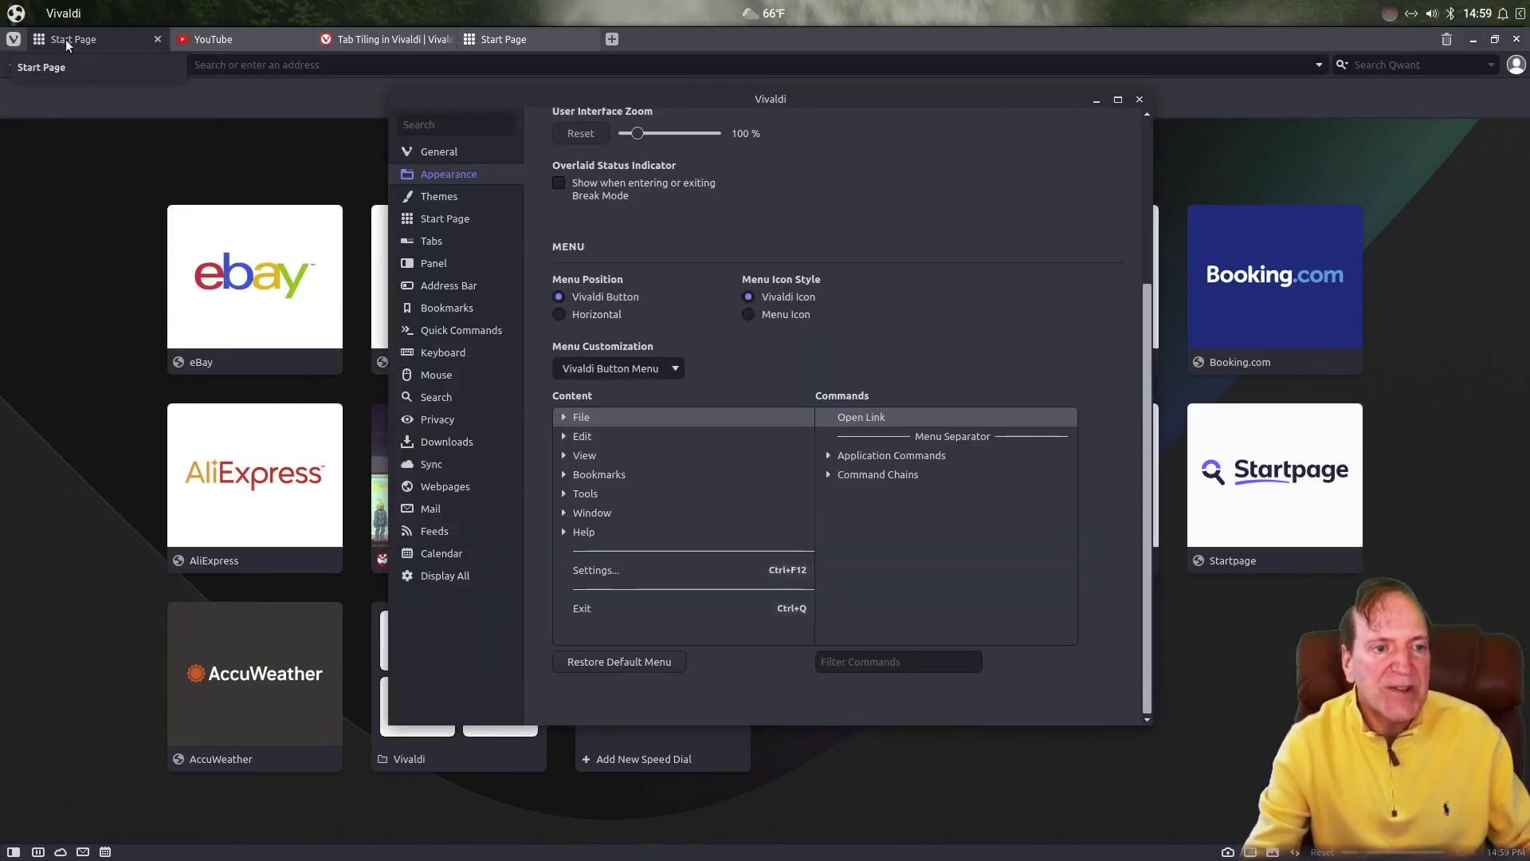
Try the Horizontal menu position, switch back to Vivaldi Button and check the menu it opens
click(560, 314)
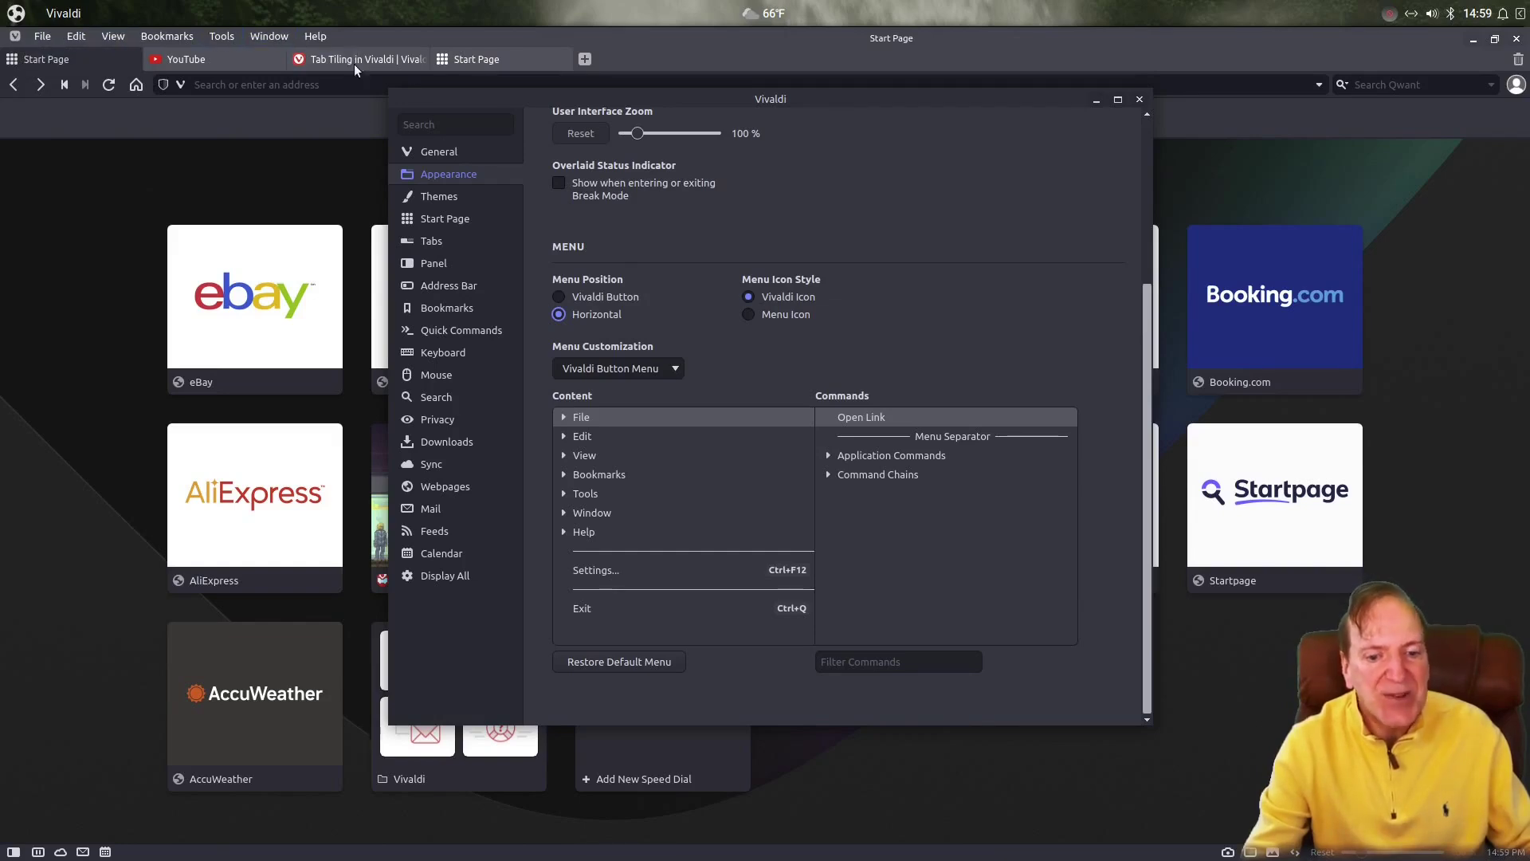
click(559, 296)
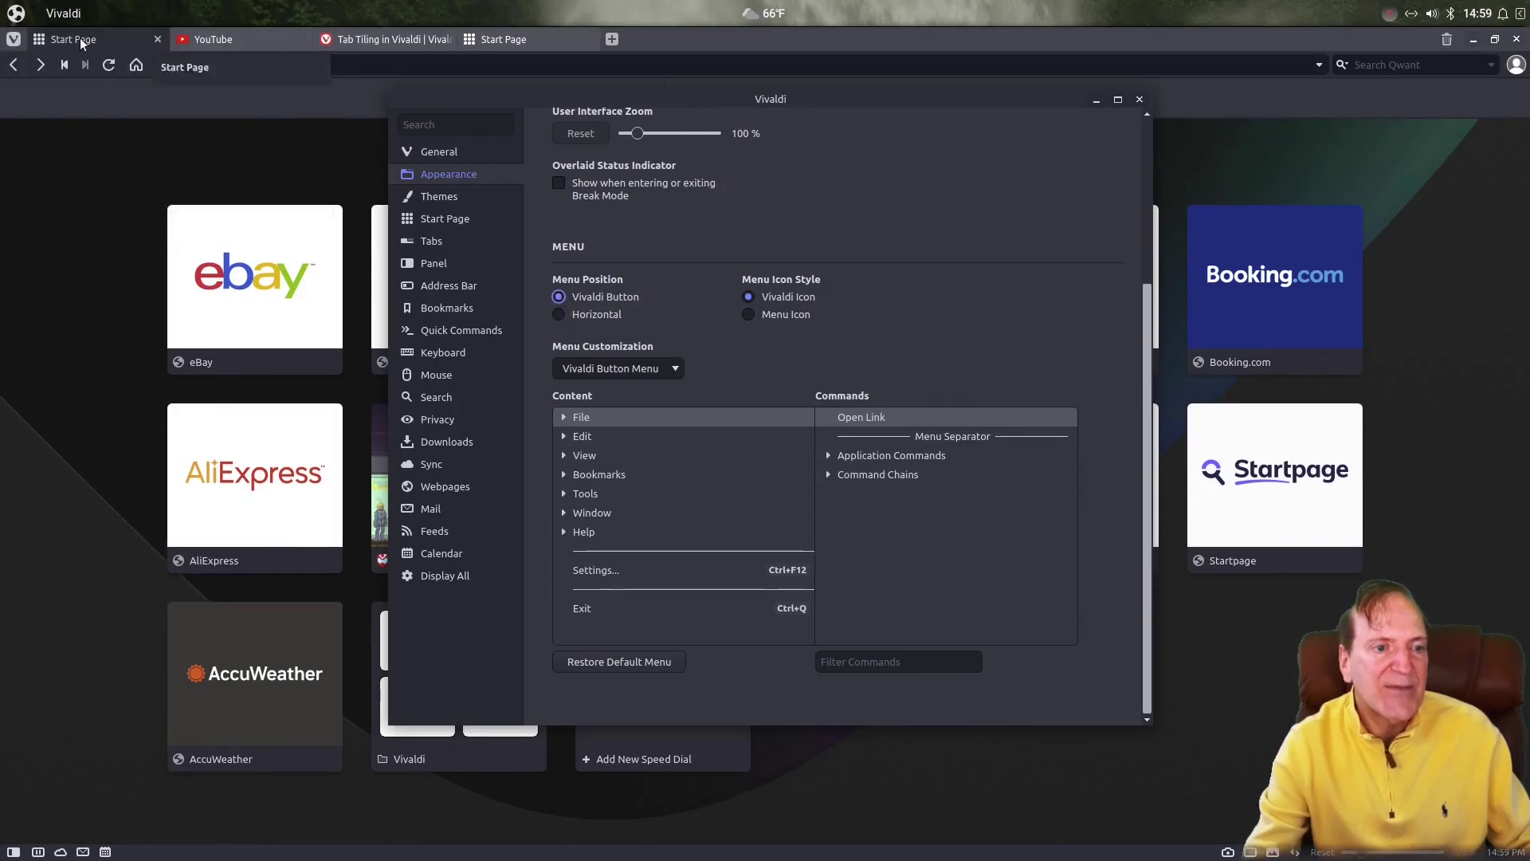
click(13, 40)
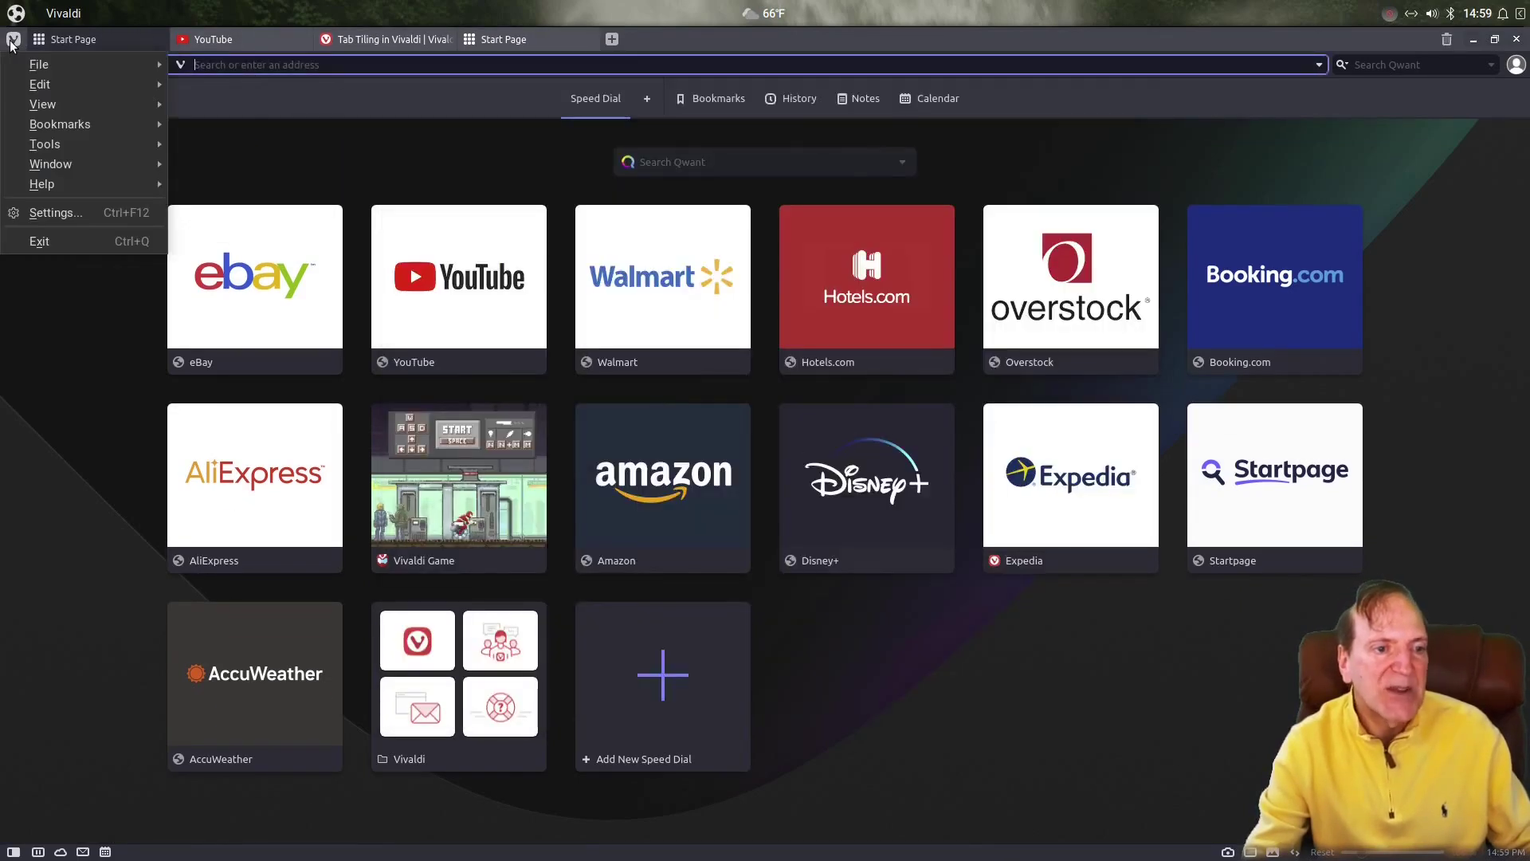
click(11, 43)
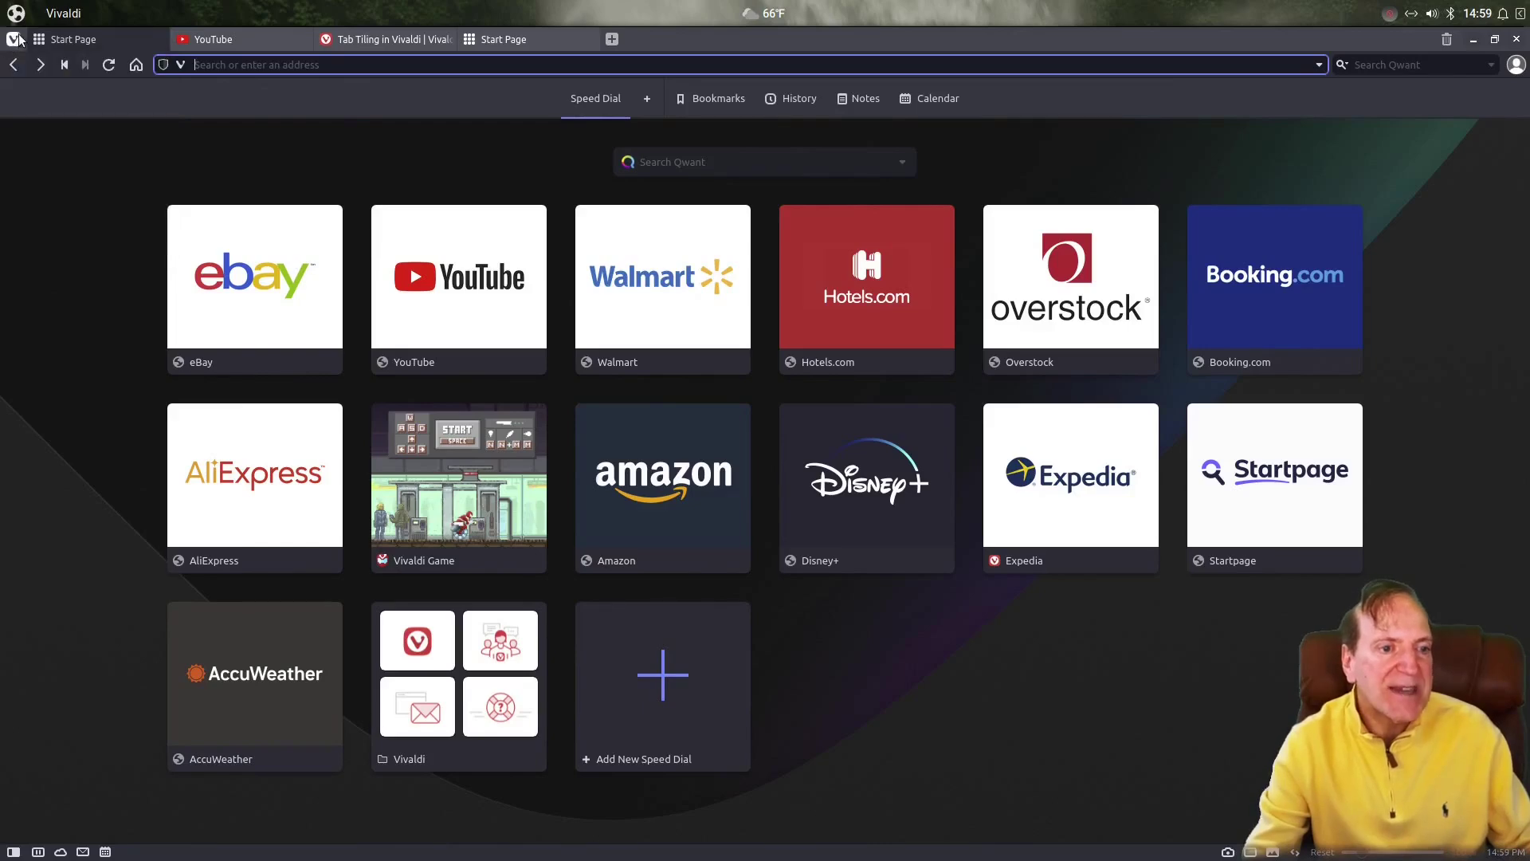
Return to the Appearance settings, set the menu icon style to Menu Icon and check the Menu Customization choices
click(12, 43)
click(80, 213)
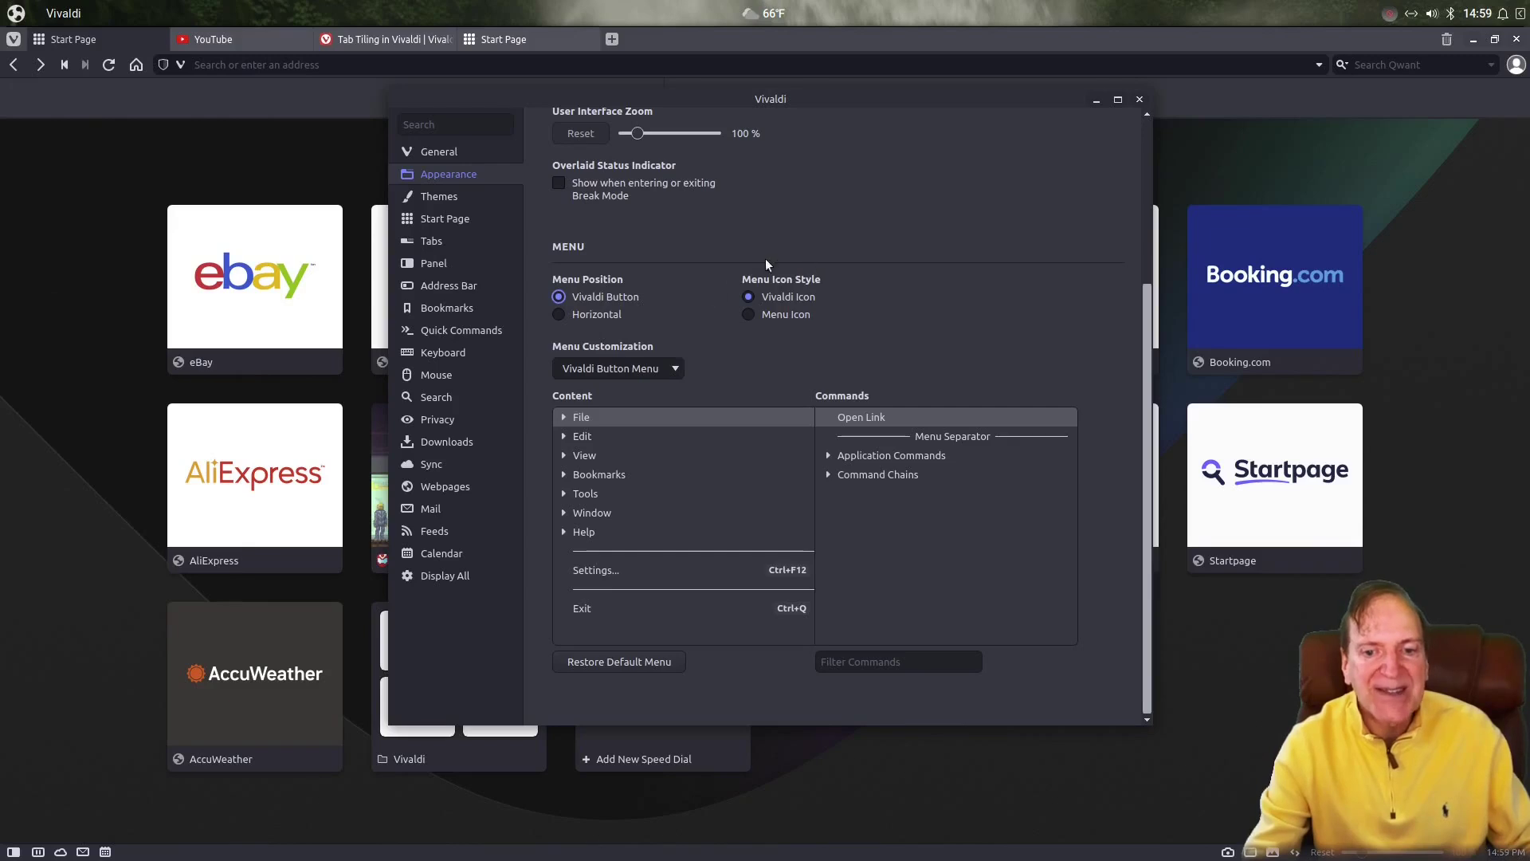
click(750, 314)
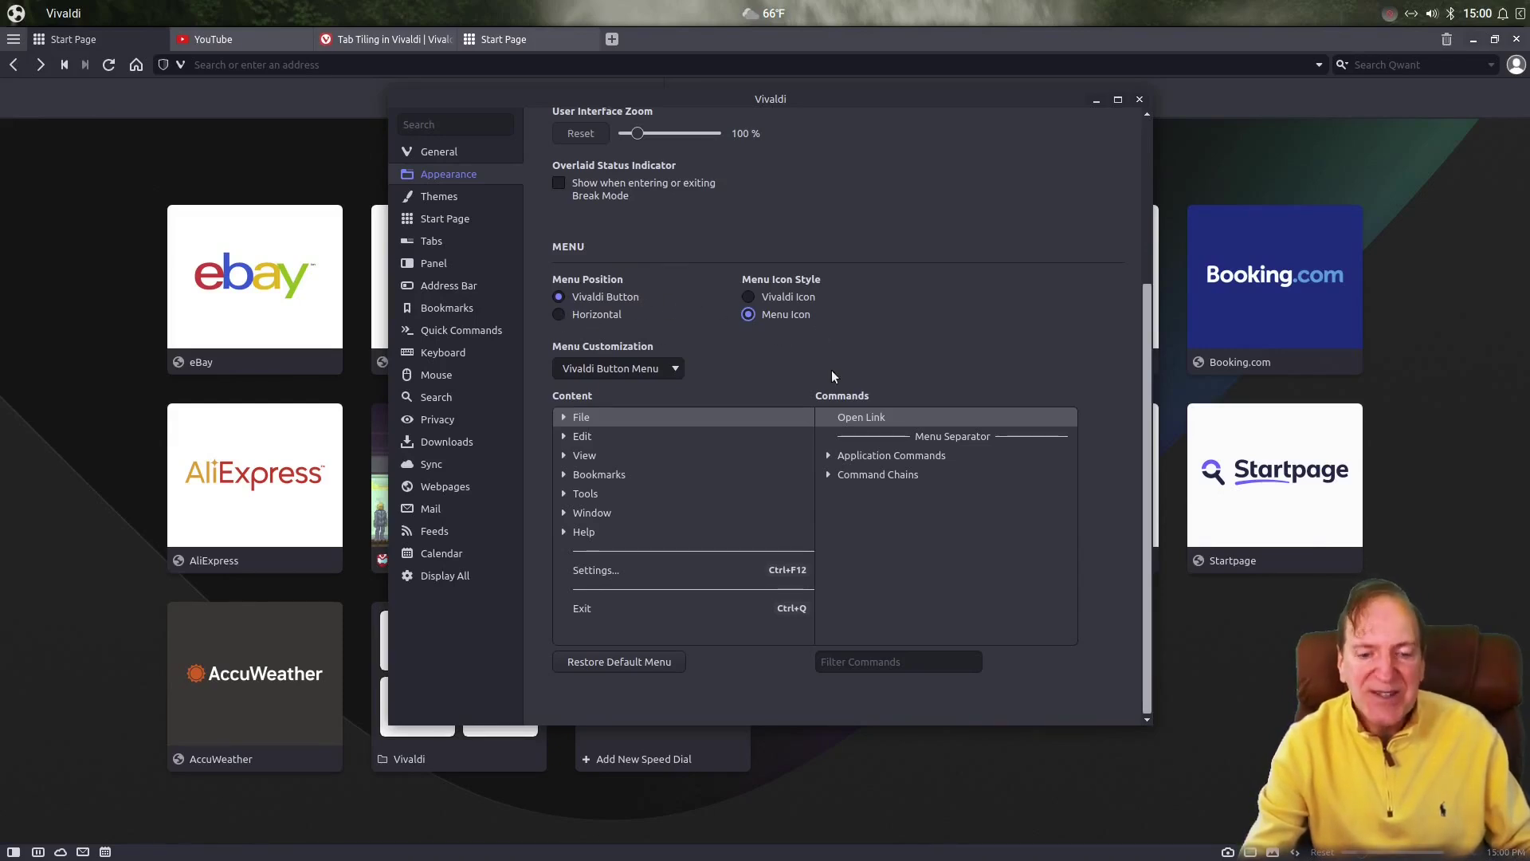
click(675, 370)
click(674, 370)
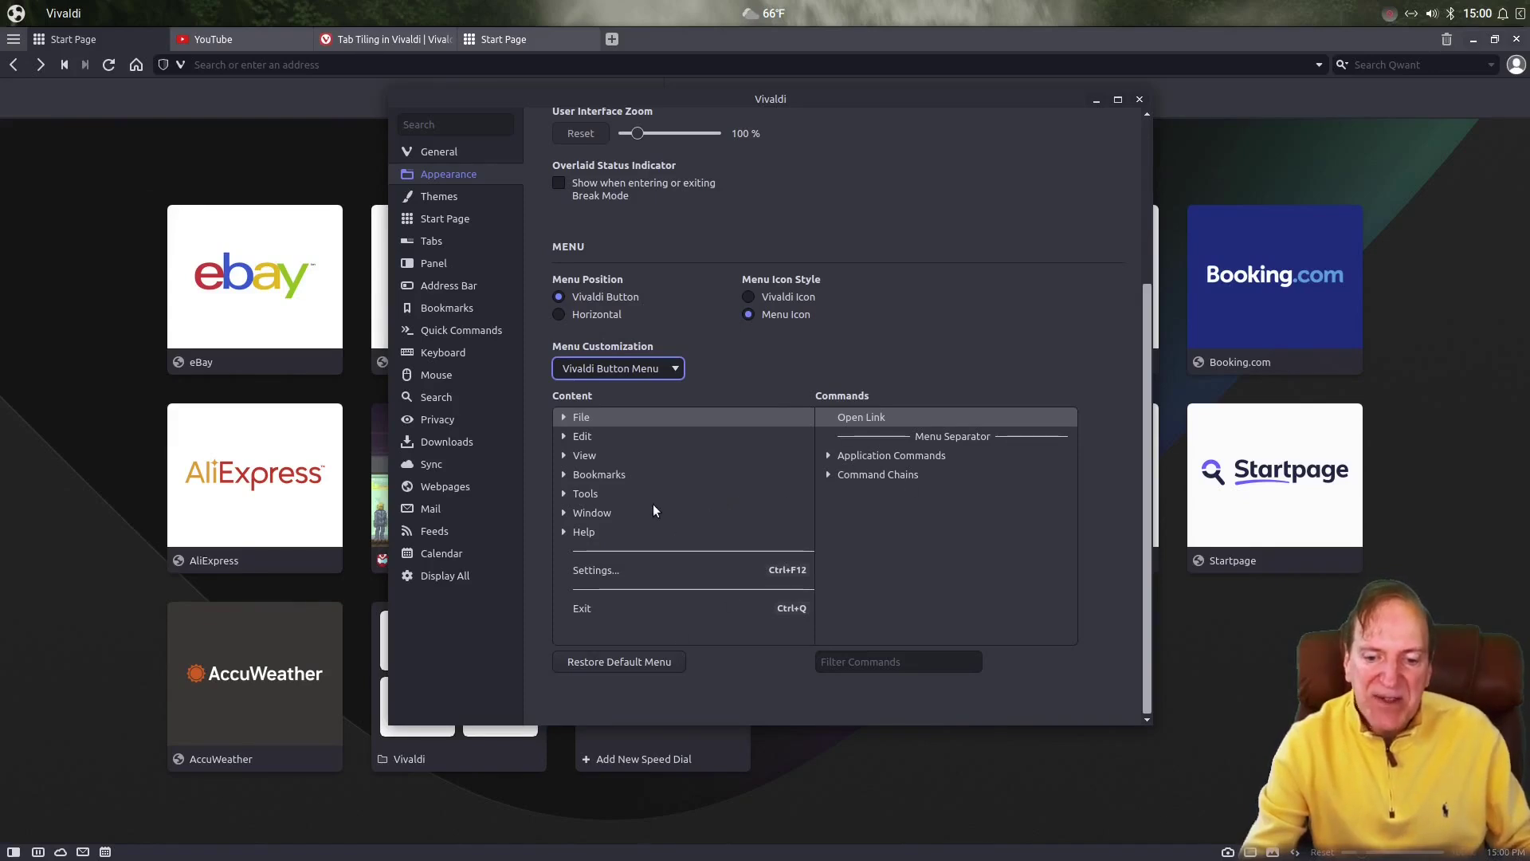
Open the Themes settings, try the Vivaldi theme with the Aurora Light background, and close the settings to view the start page
click(440, 197)
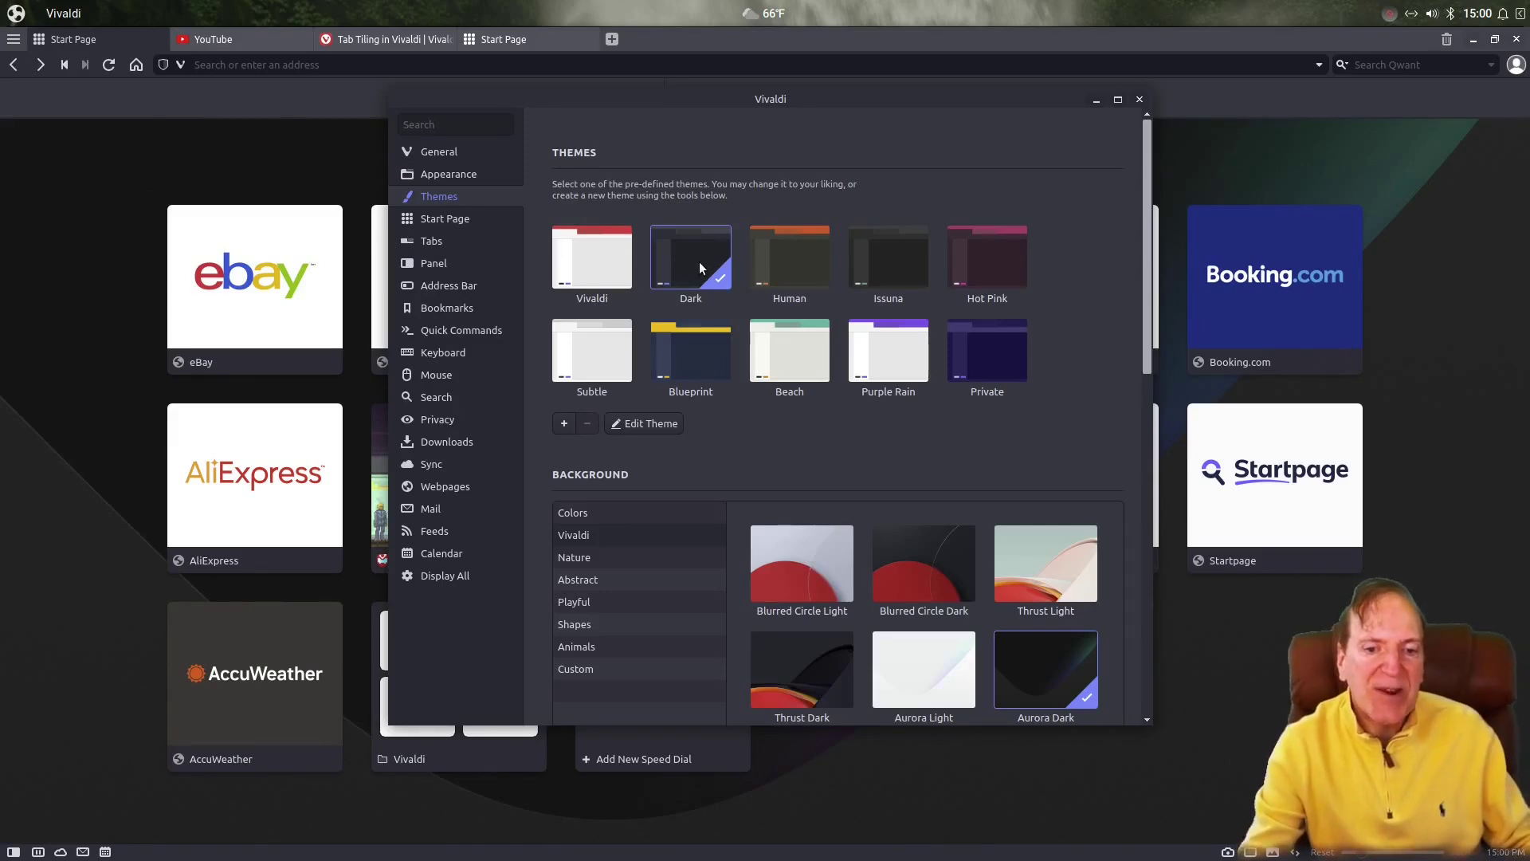
click(604, 265)
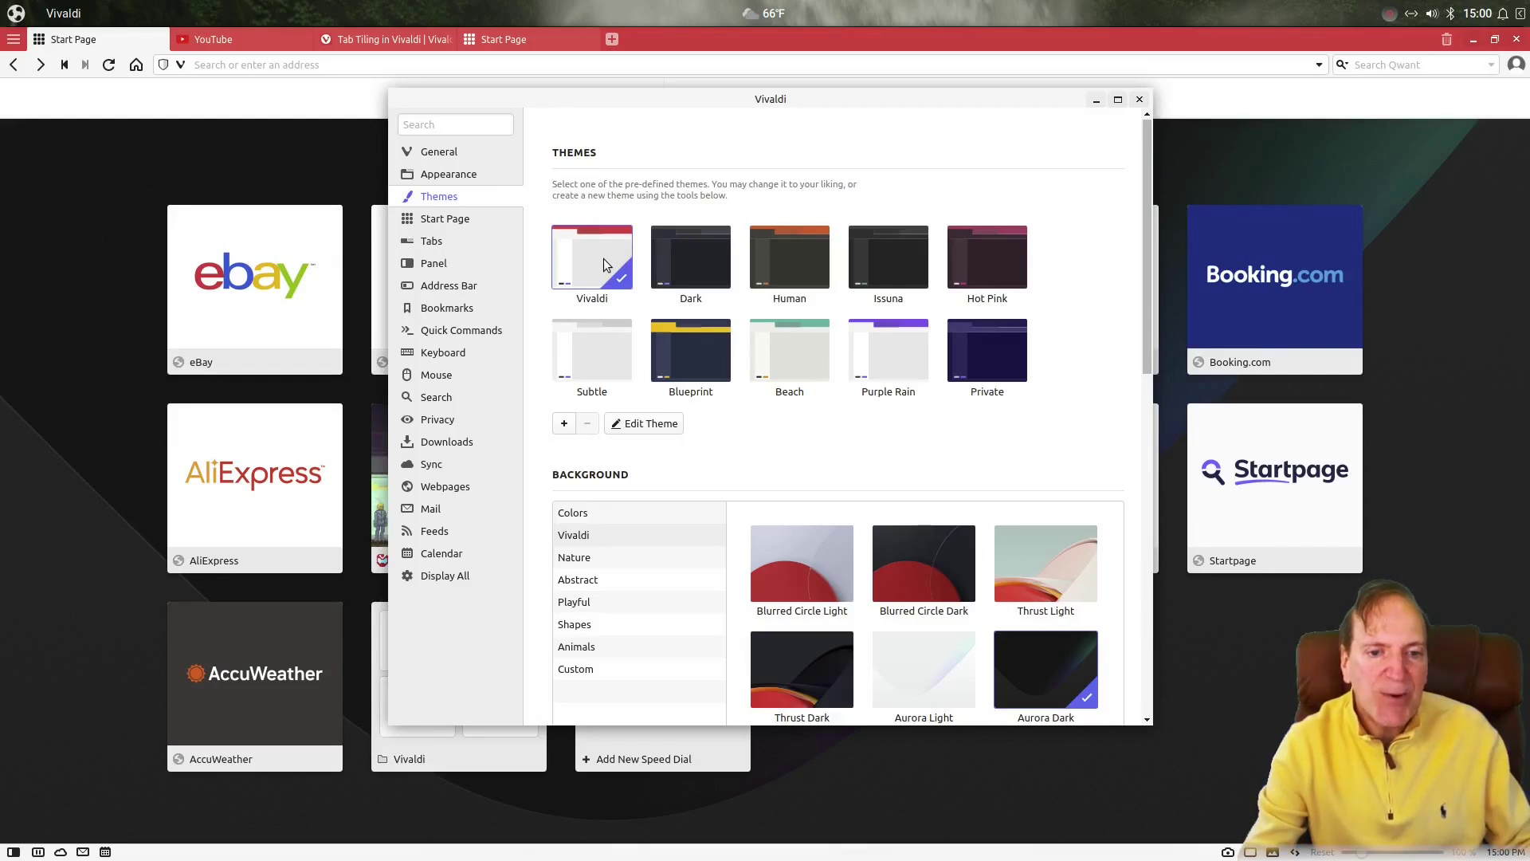
scroll(990, 445, down, 3)
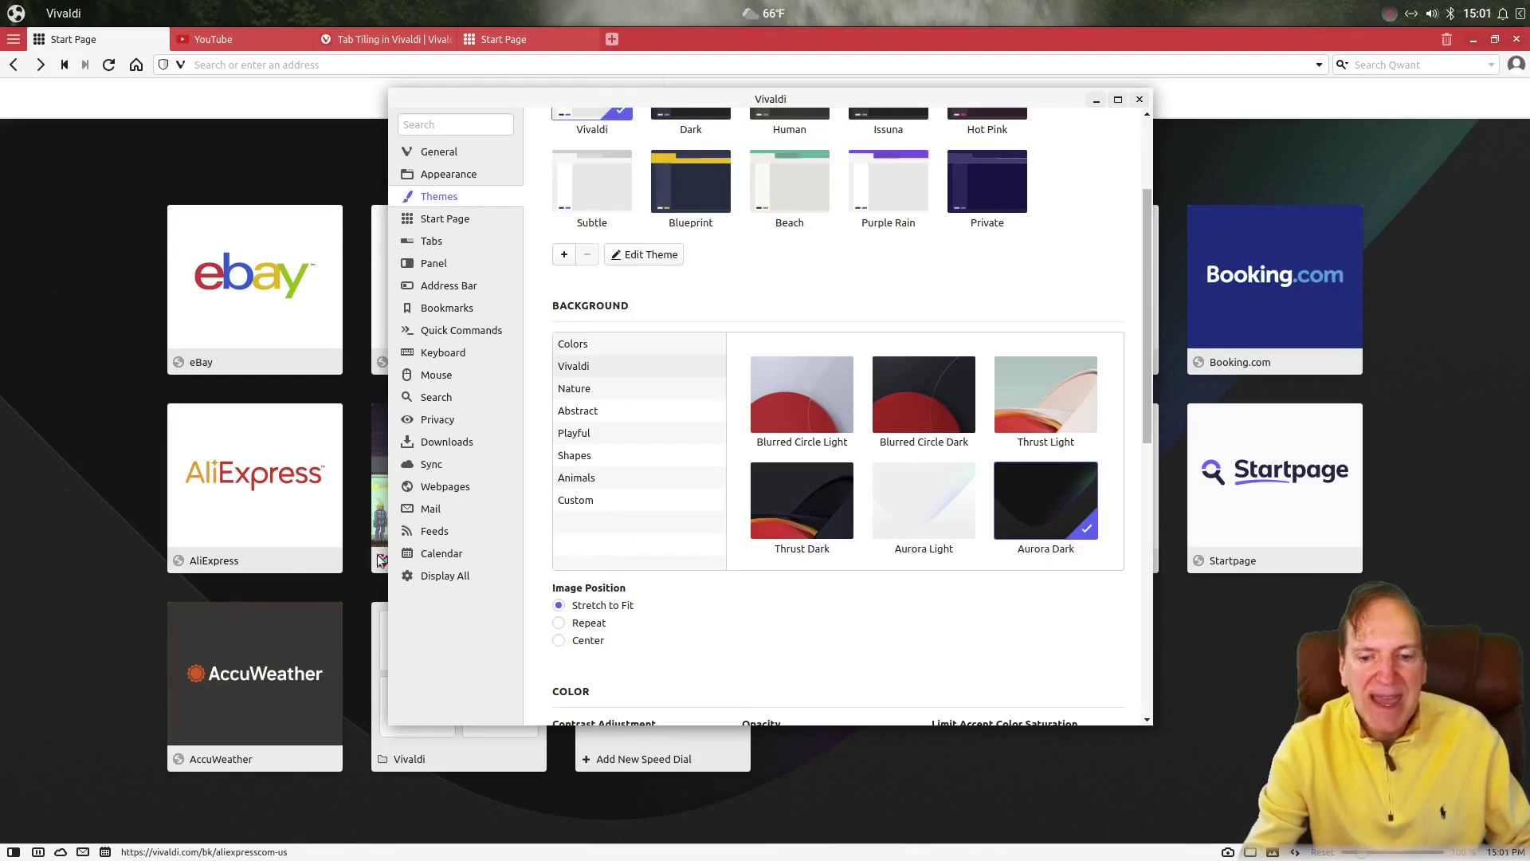
click(897, 514)
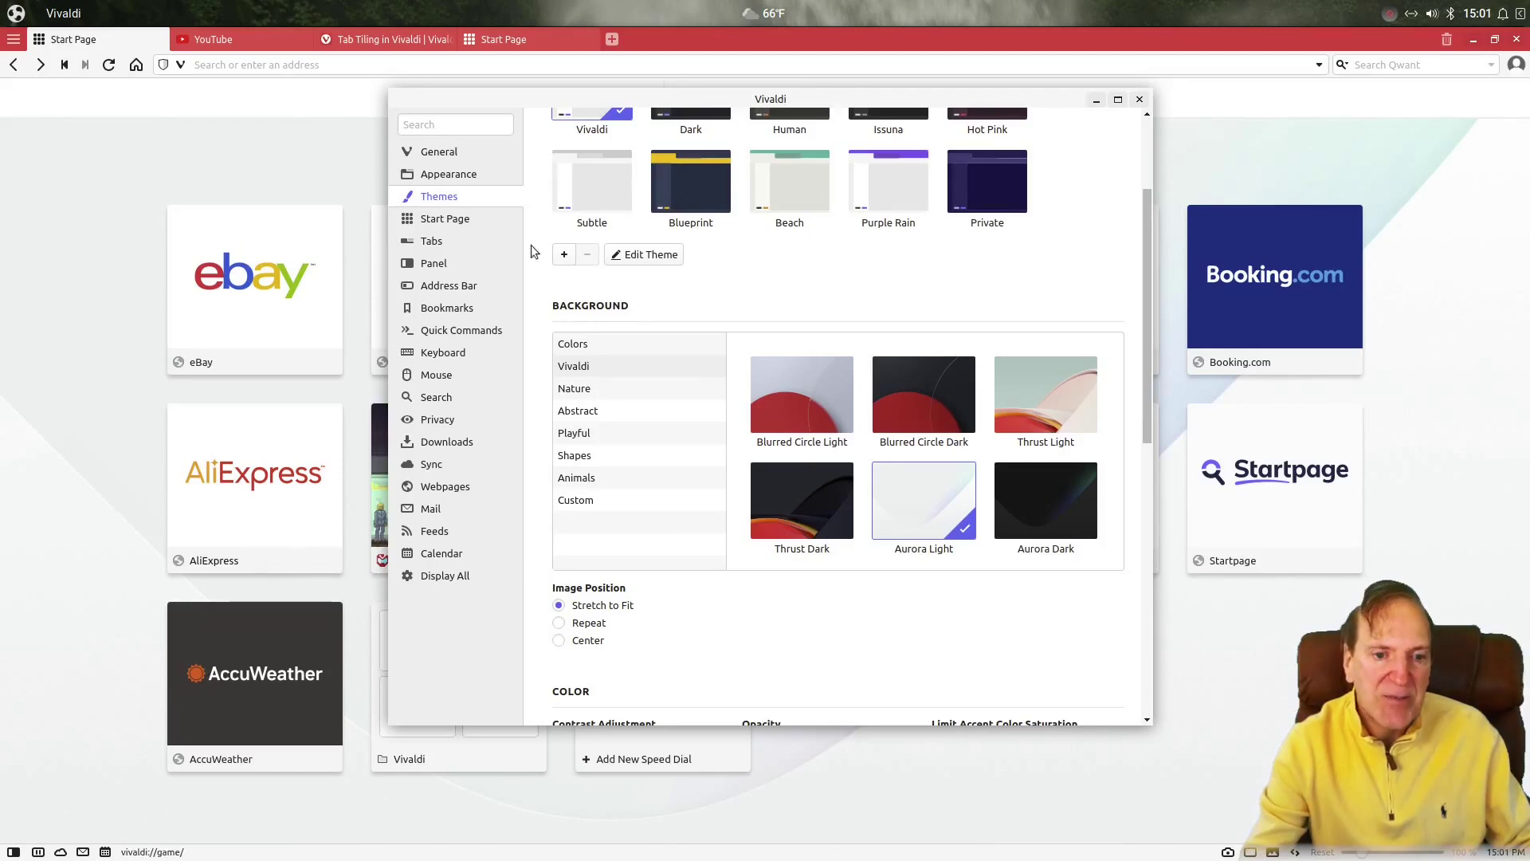
click(1140, 99)
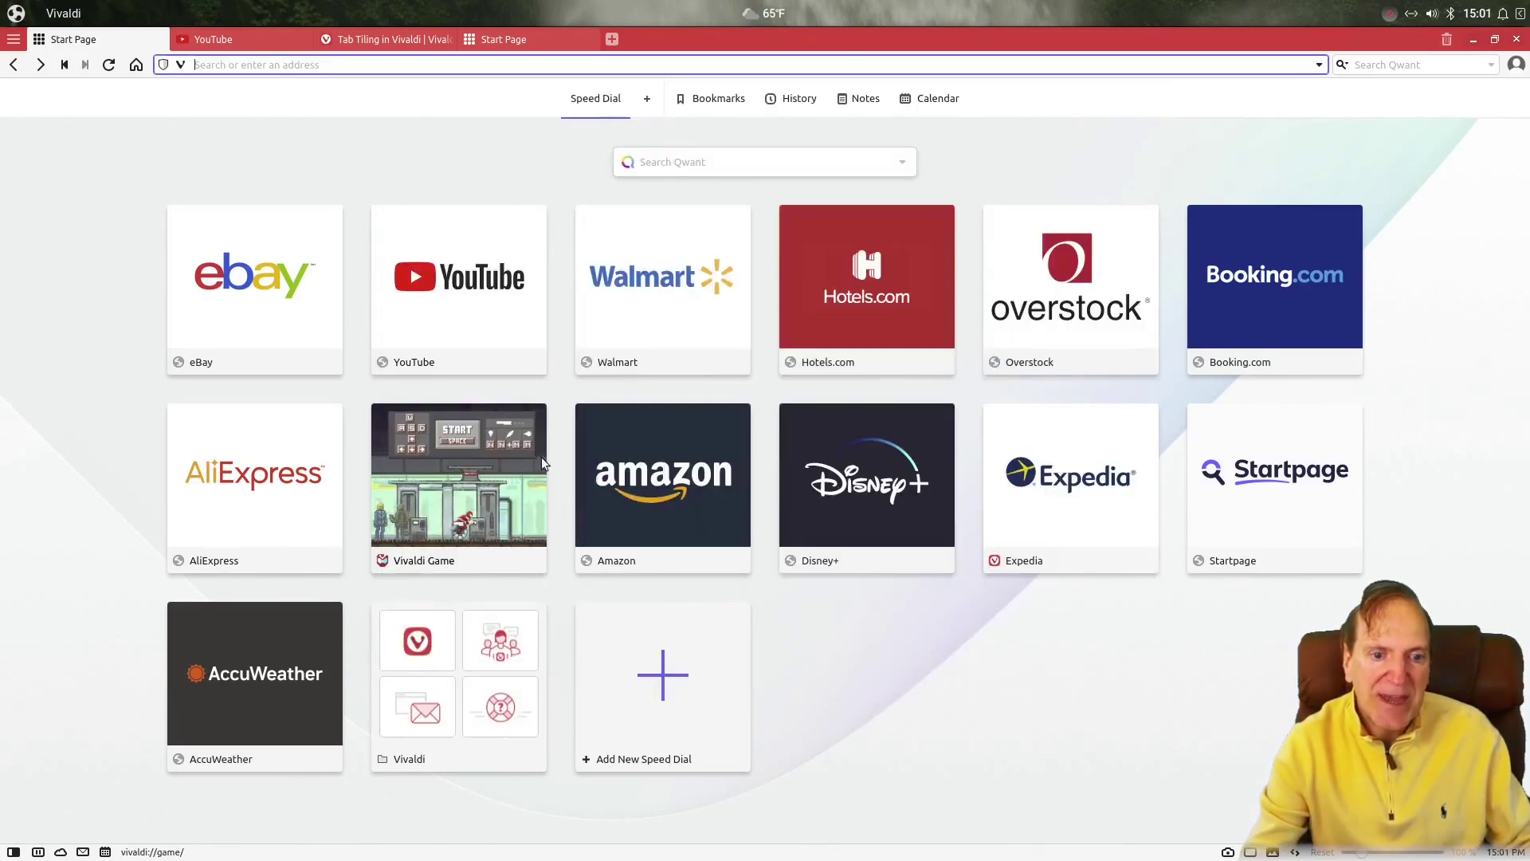
Show the side panel, reopen the settings from it and move the settings window aside so the start page stays in view
click(14, 851)
click(14, 830)
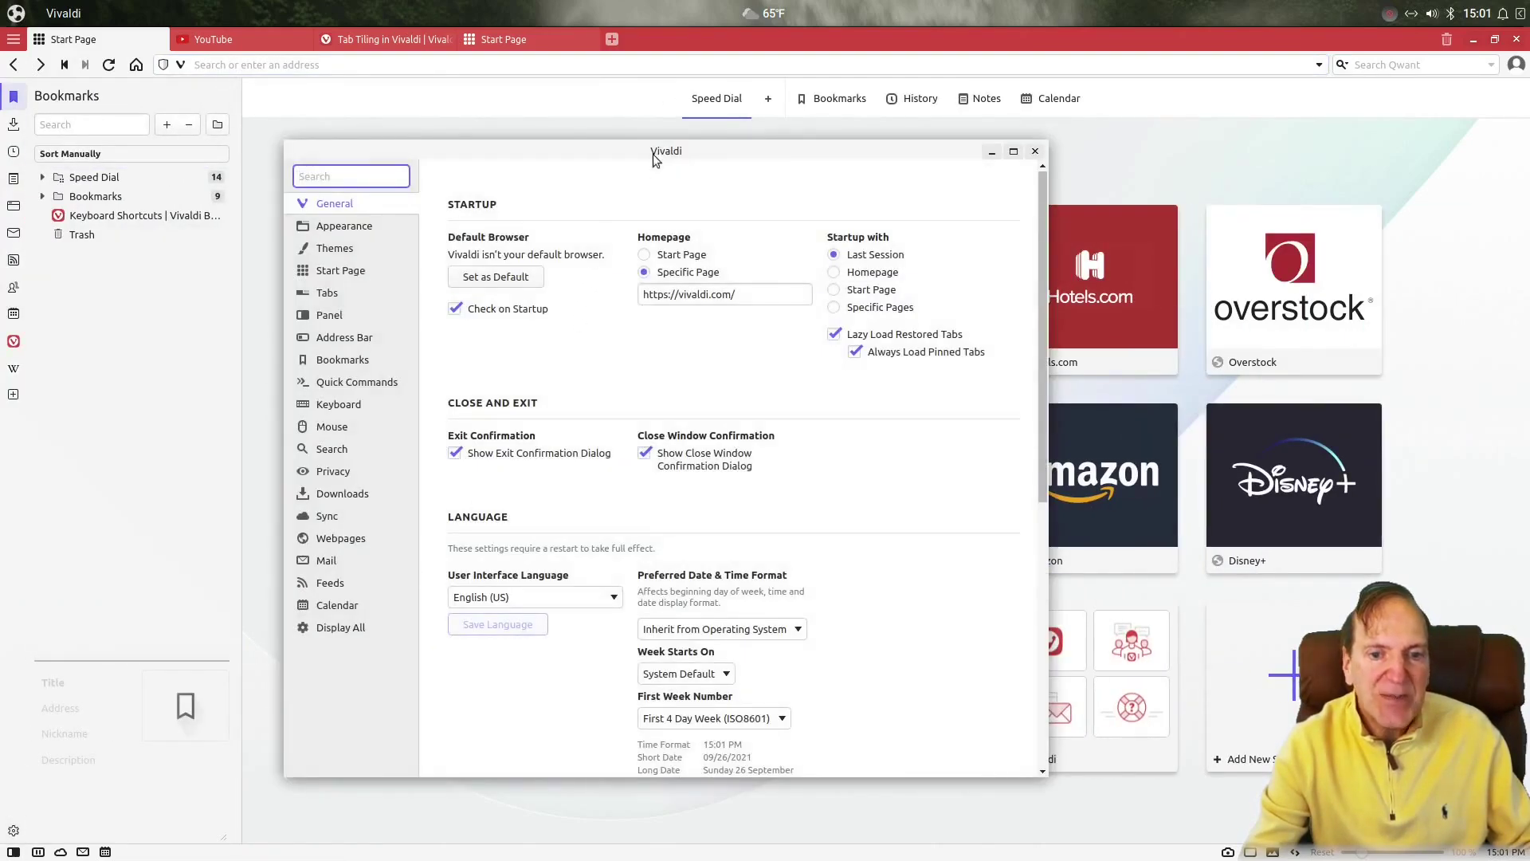
drag(655, 153, 980, 163)
Switch the browser theme to Dark with the Aurora Dark background and move the settings window further aside
click(701, 258)
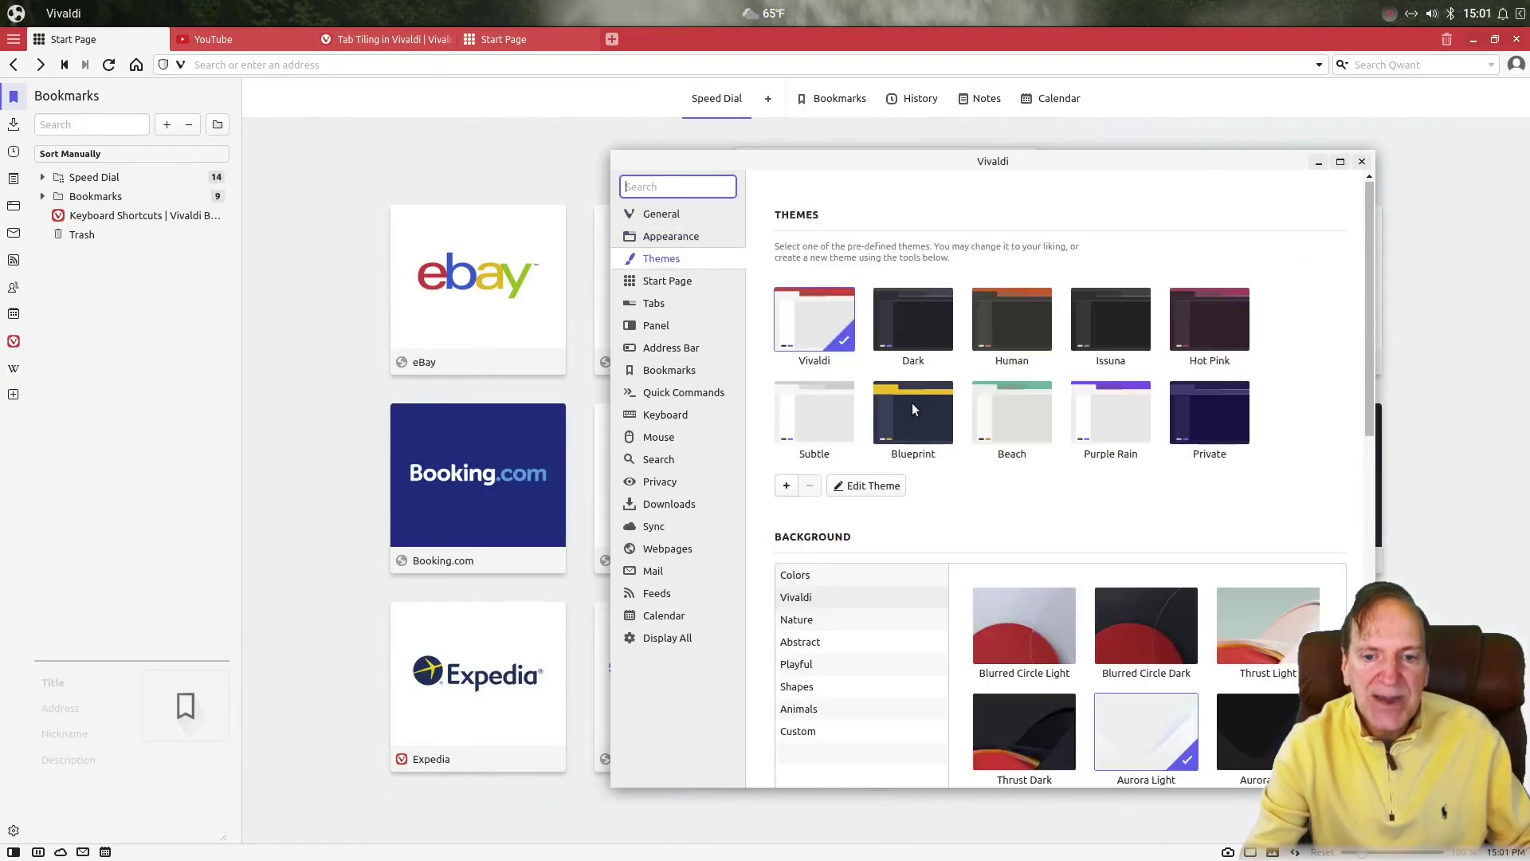
click(930, 324)
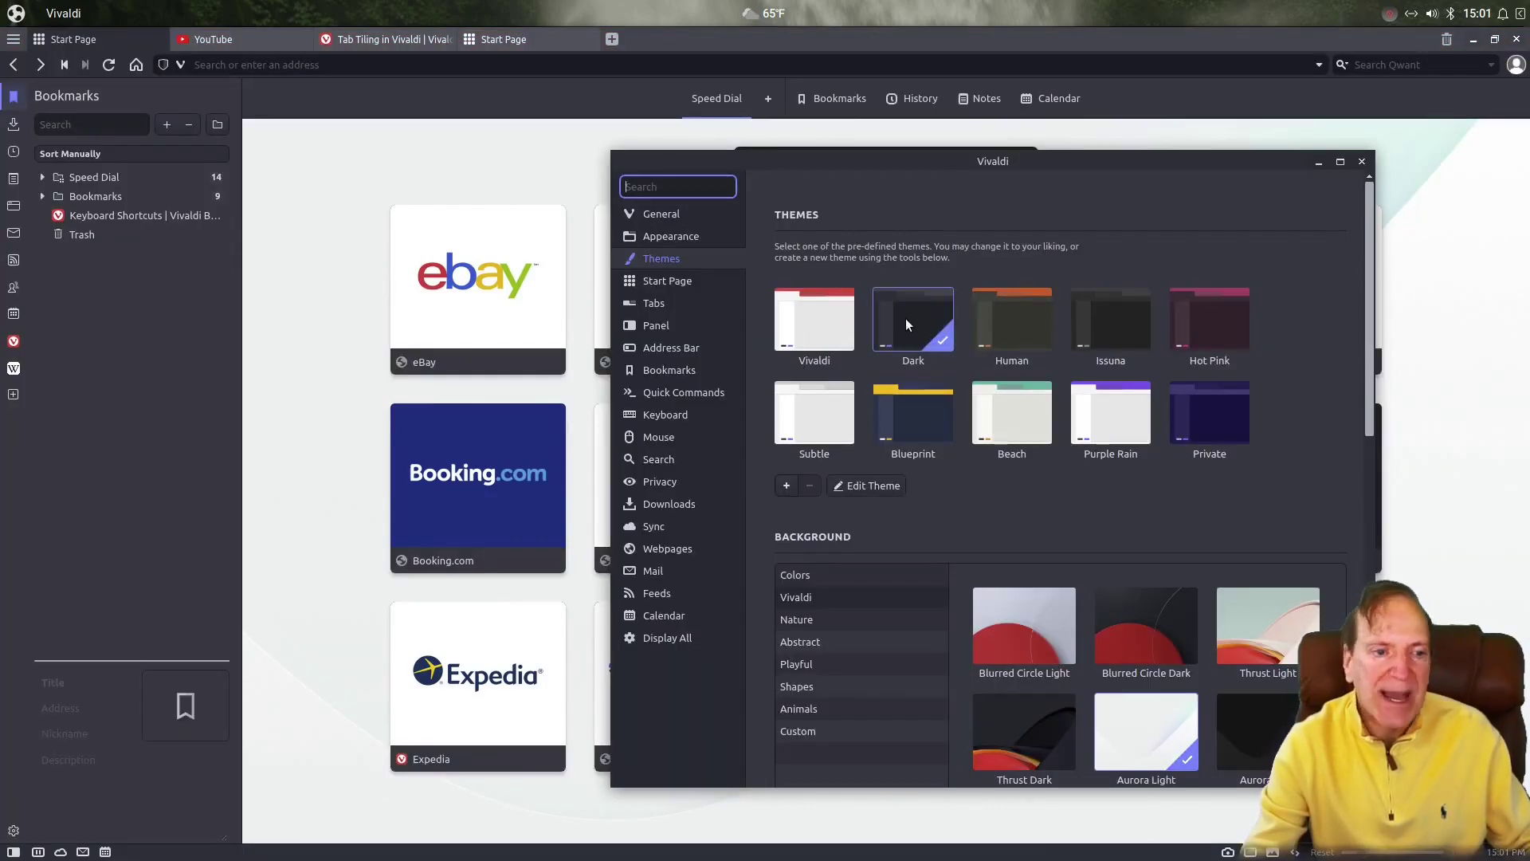
click(1279, 738)
drag(977, 170, 1073, 157)
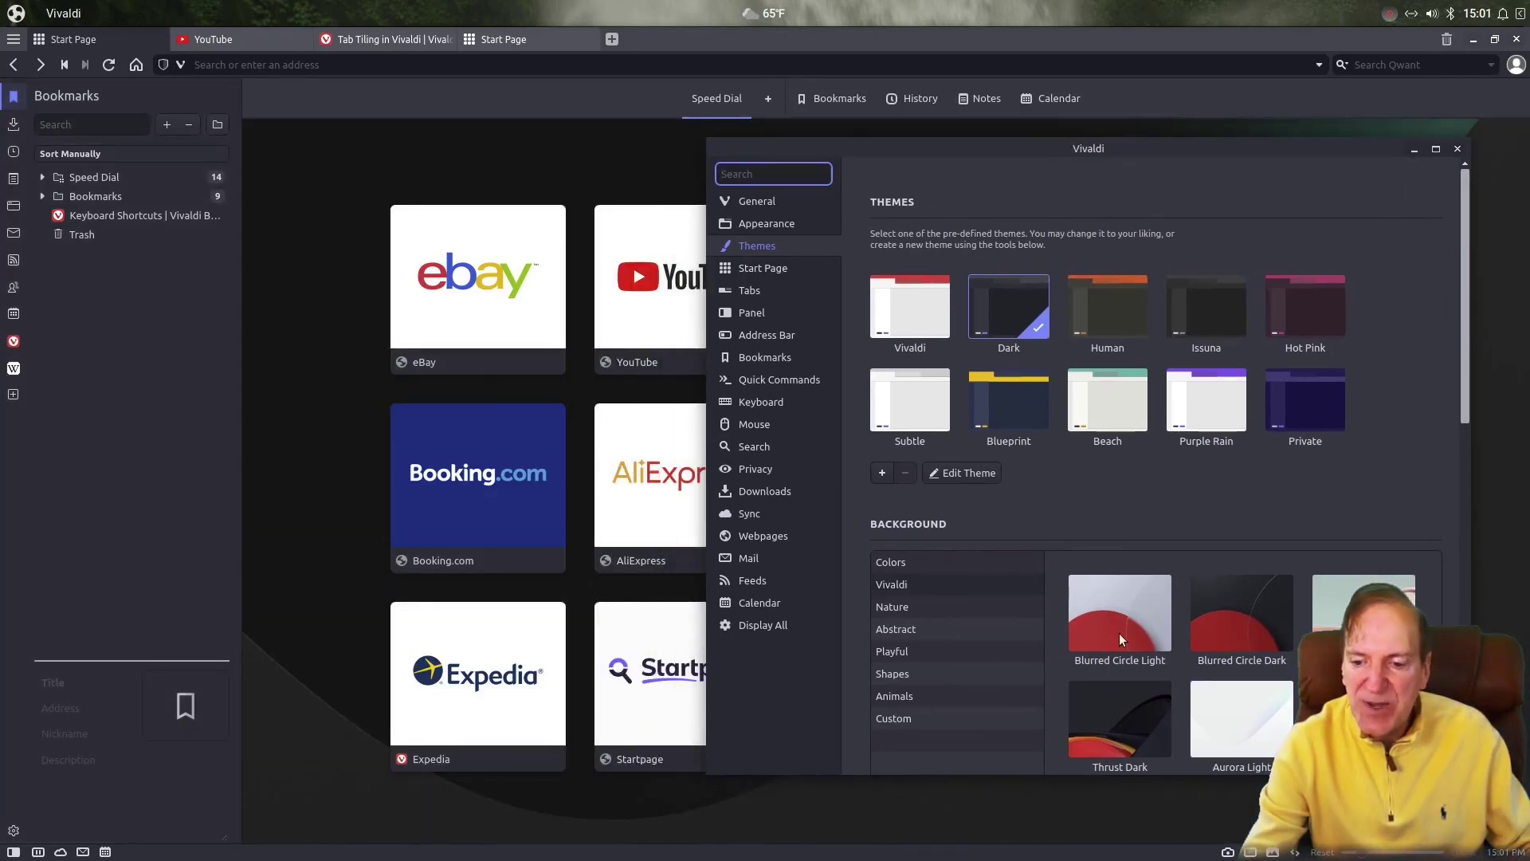
Try the Blurred Circle Dark and Thrust Dark backgrounds and switch back to Aurora Dark
click(1206, 614)
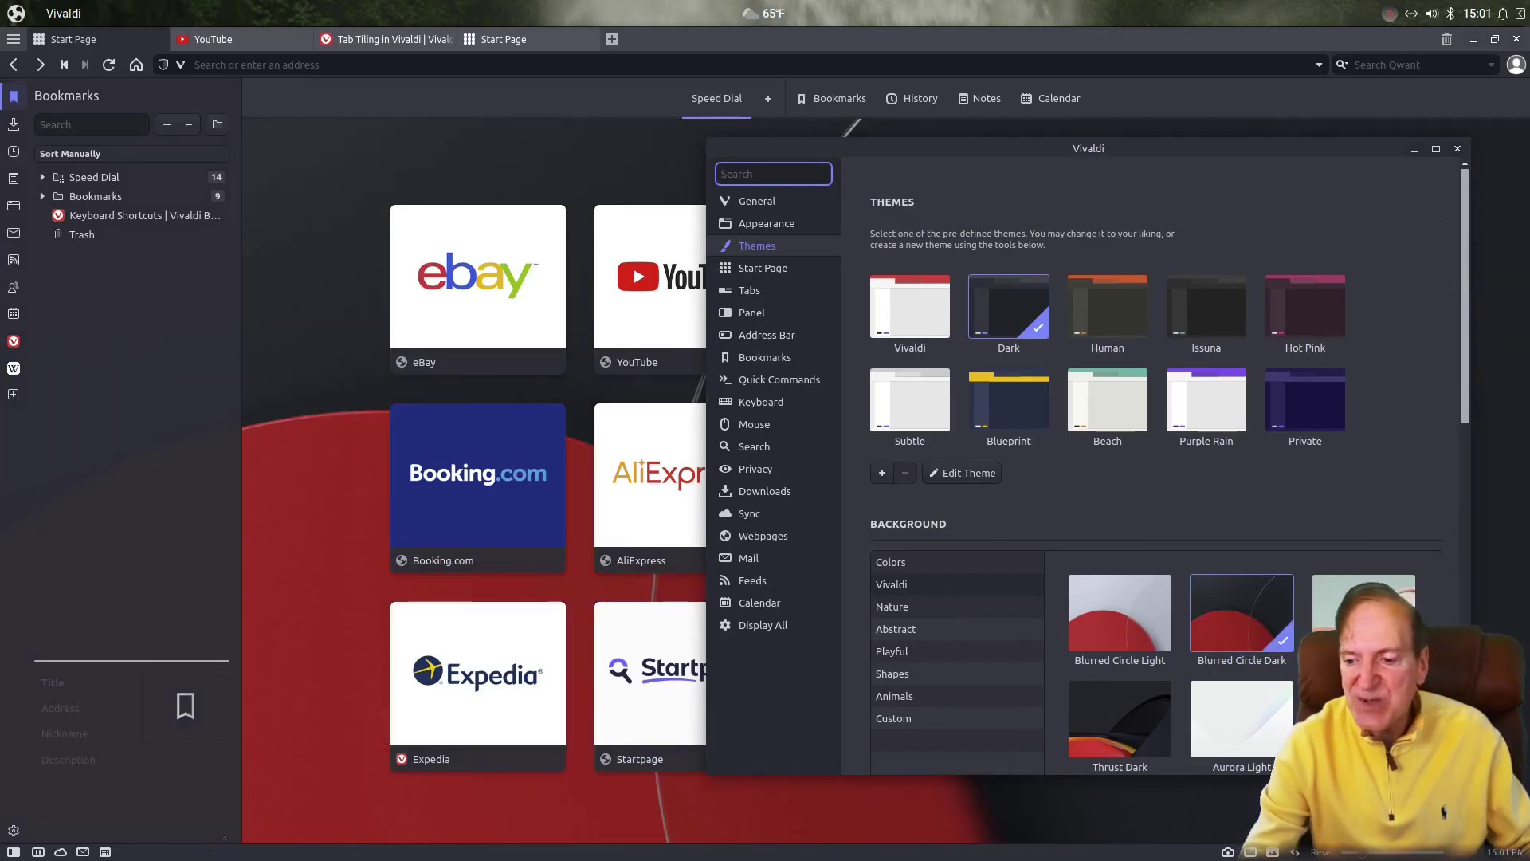
click(1124, 708)
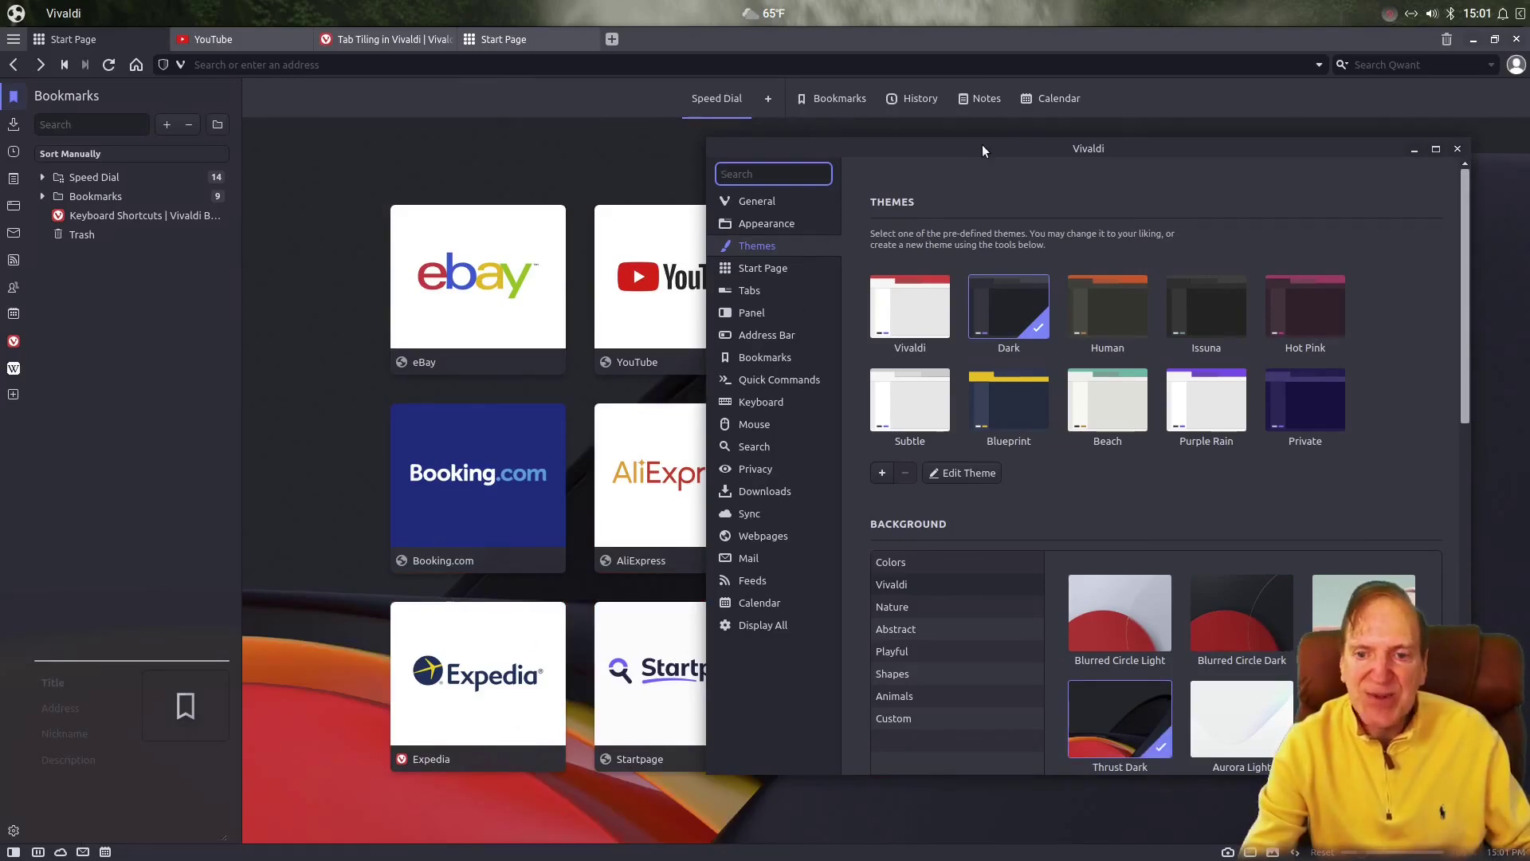
drag(983, 151, 917, 167)
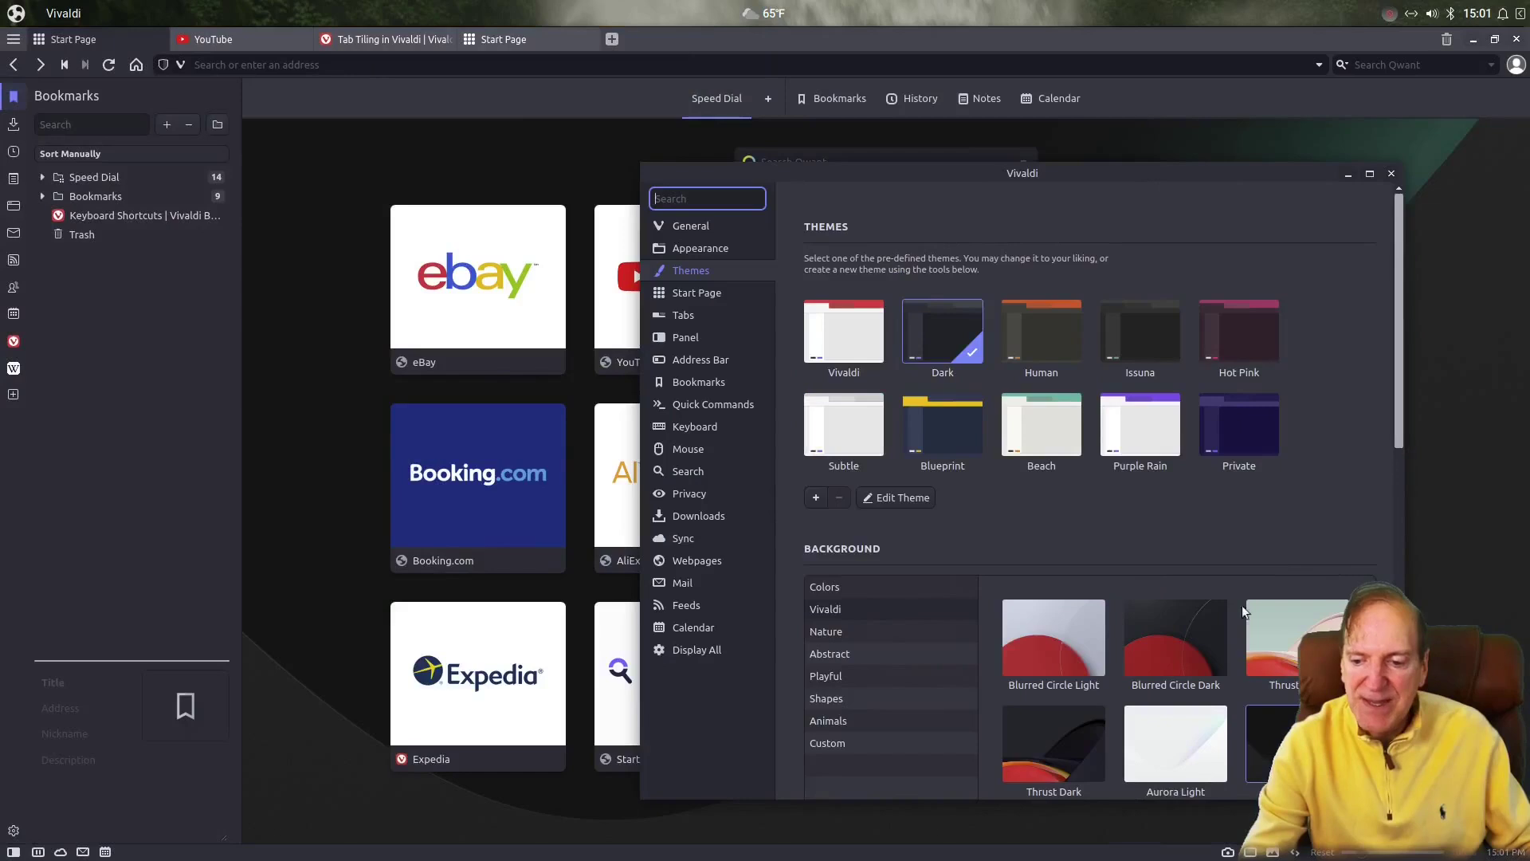
Open the Start Page settings, try the Speed Dial with Show Favicon off and turn the option back on
click(675, 295)
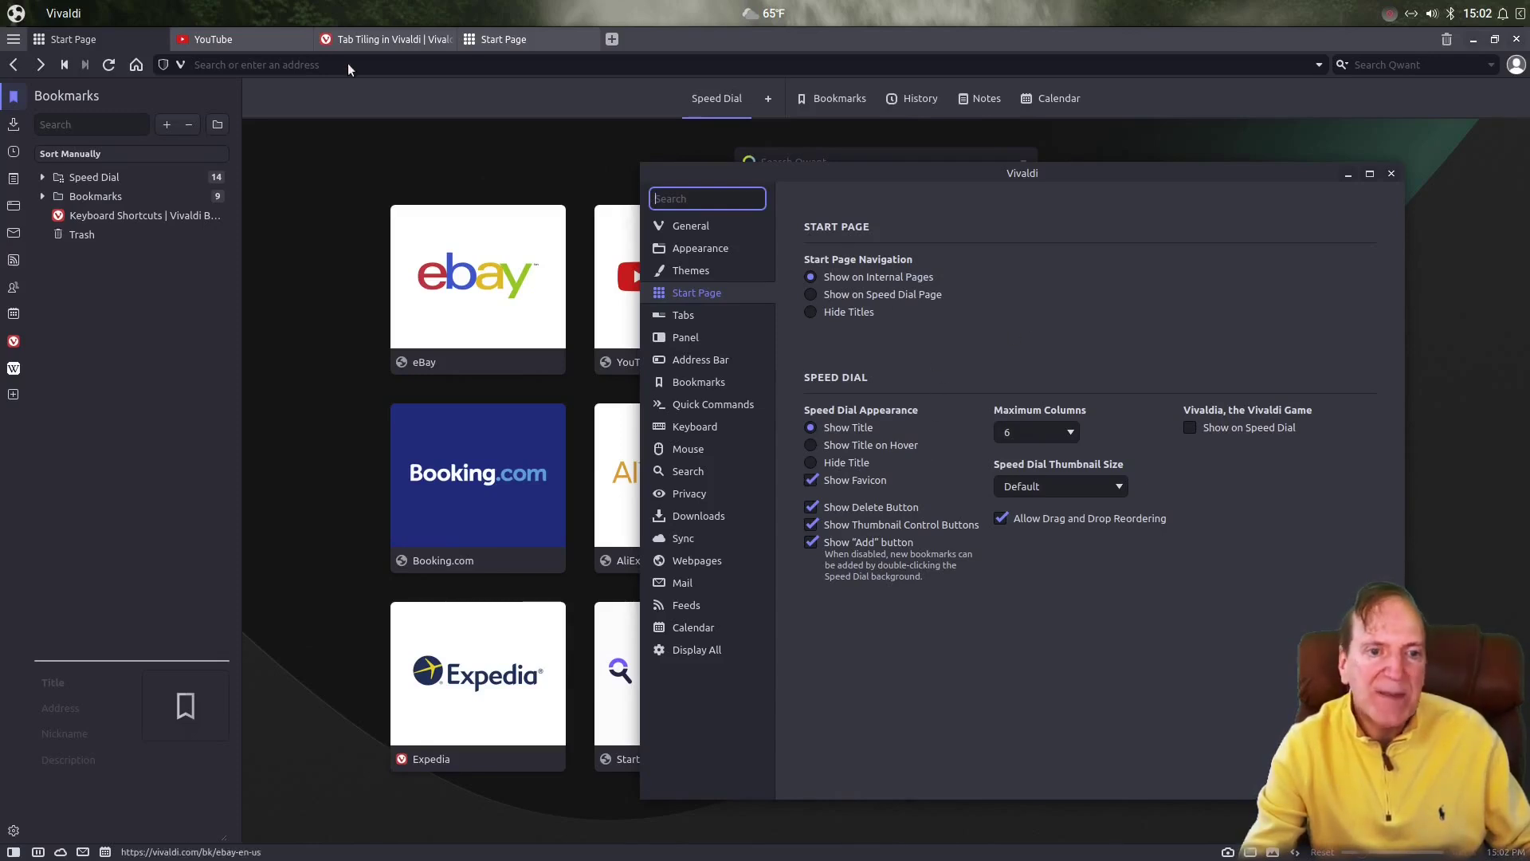
mouse_move(329, 40)
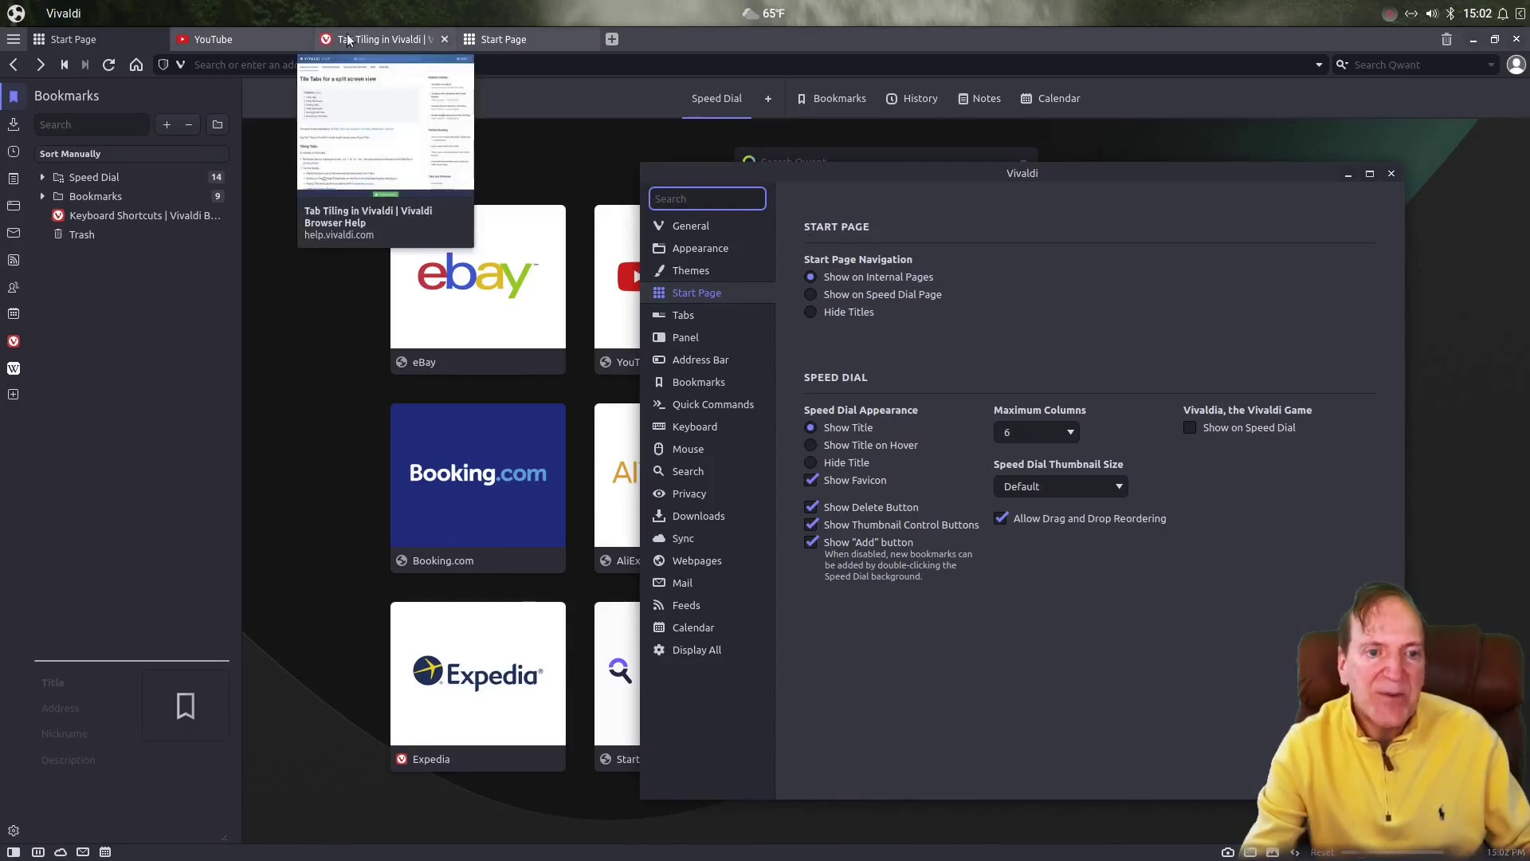
click(810, 480)
click(810, 479)
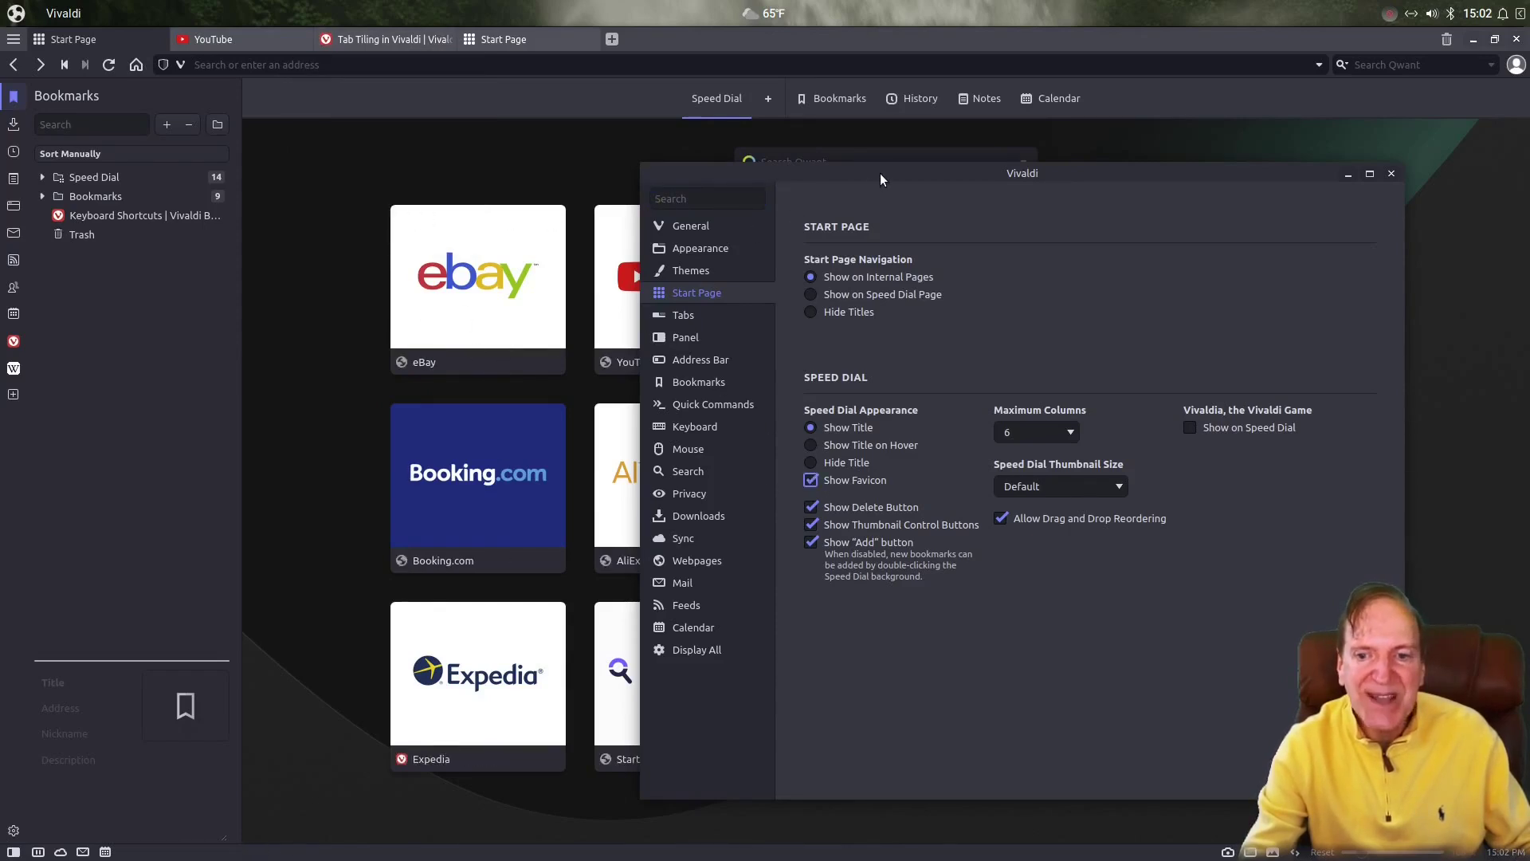
drag(882, 172, 980, 144)
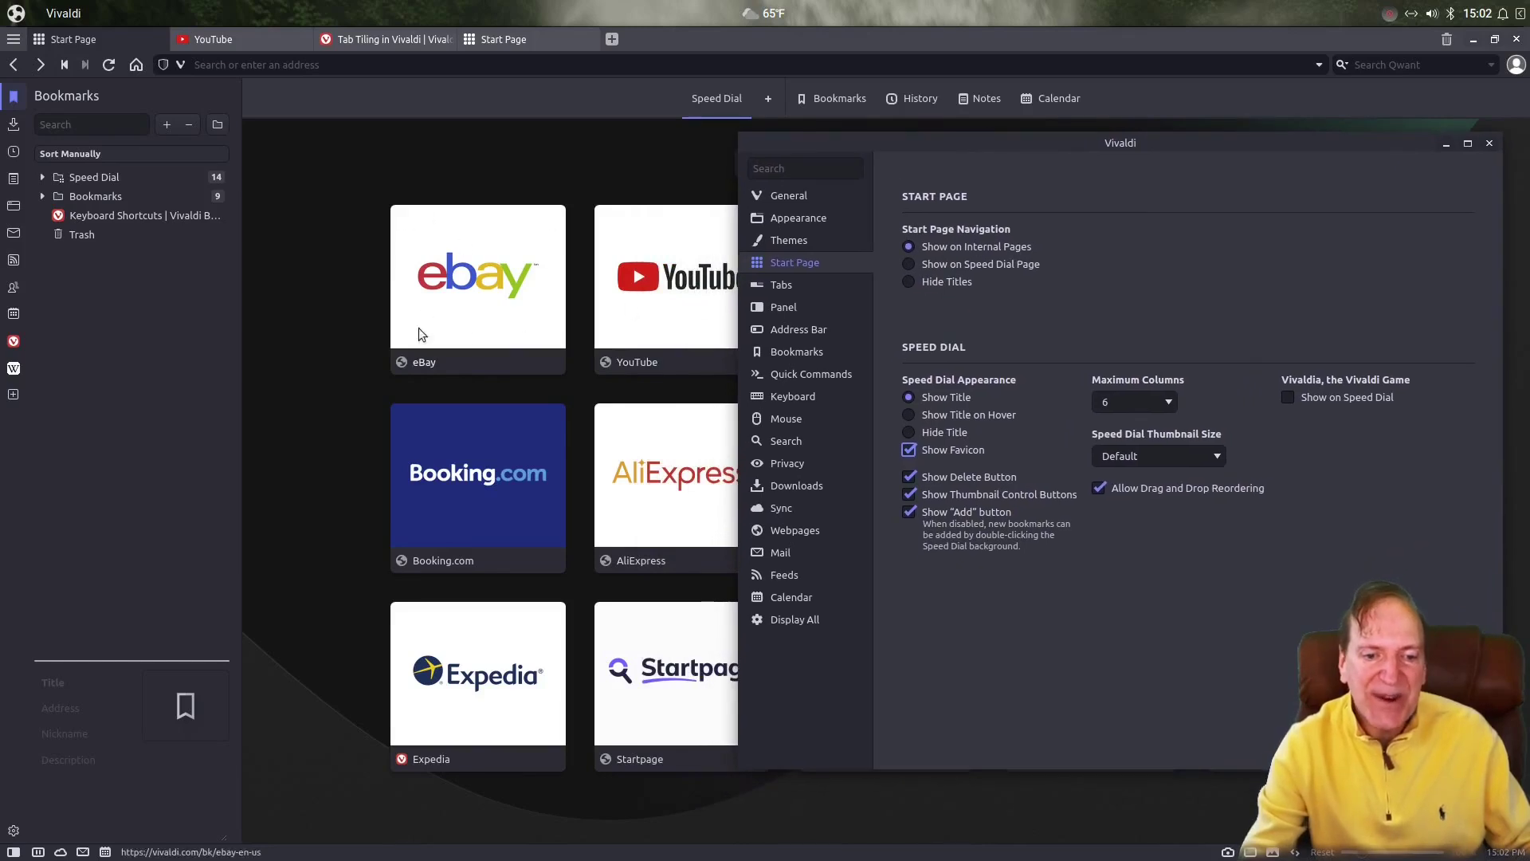
mouse_move(428, 360)
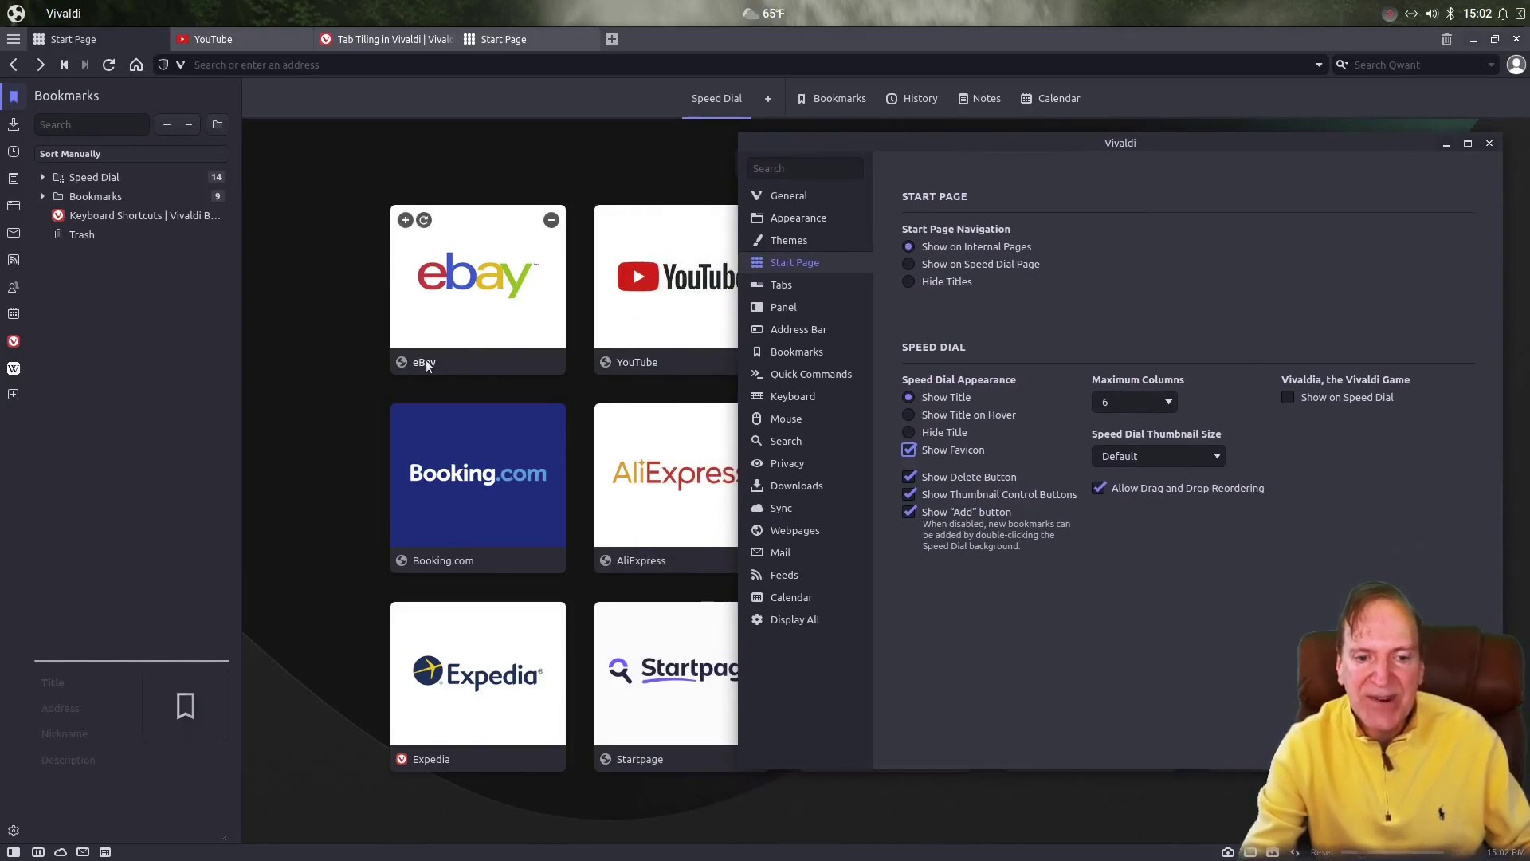
click(909, 449)
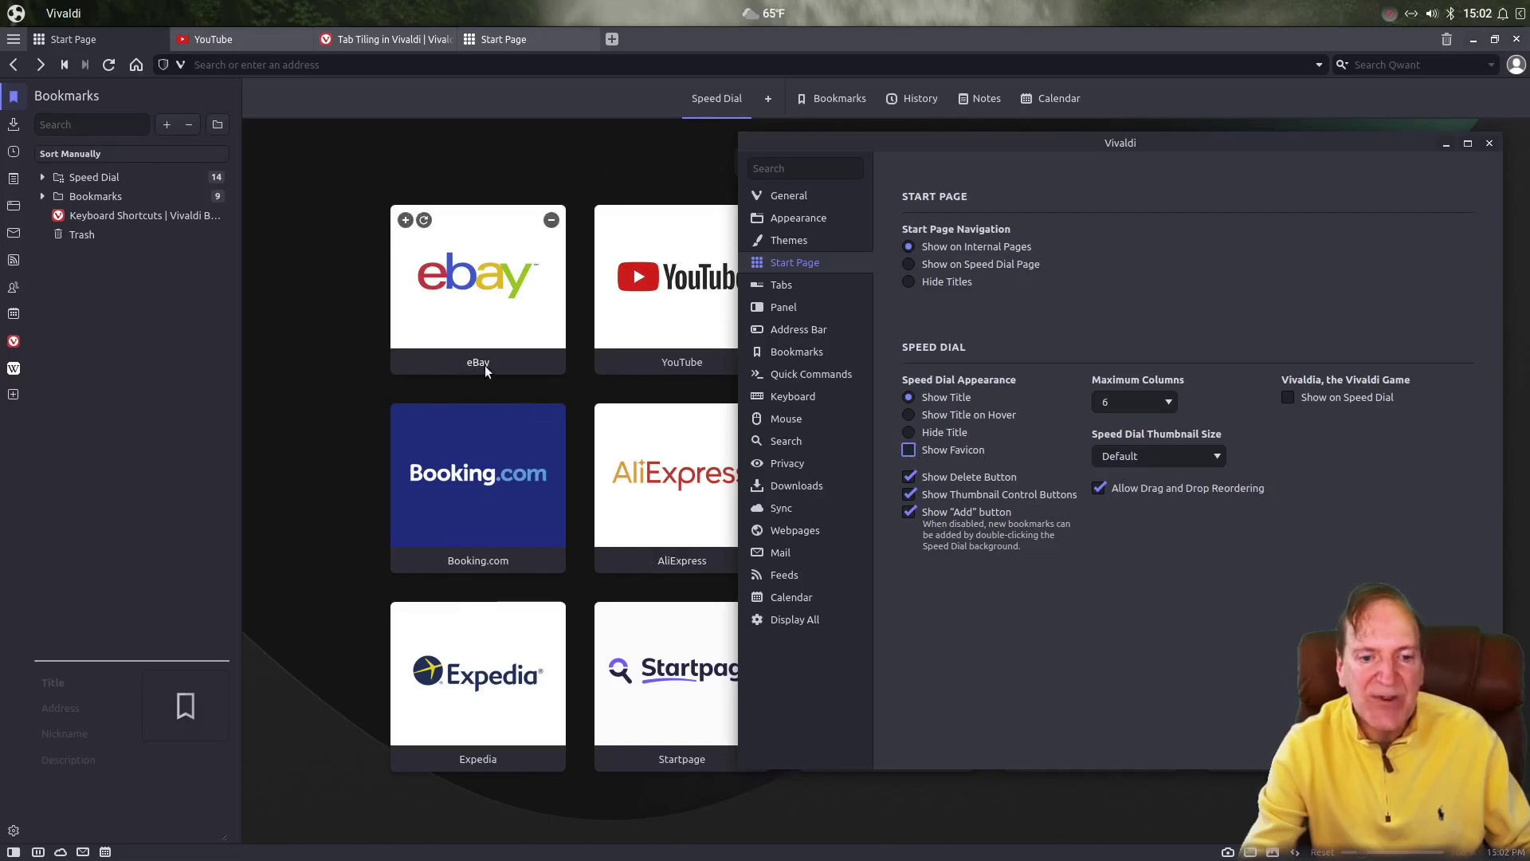
click(909, 450)
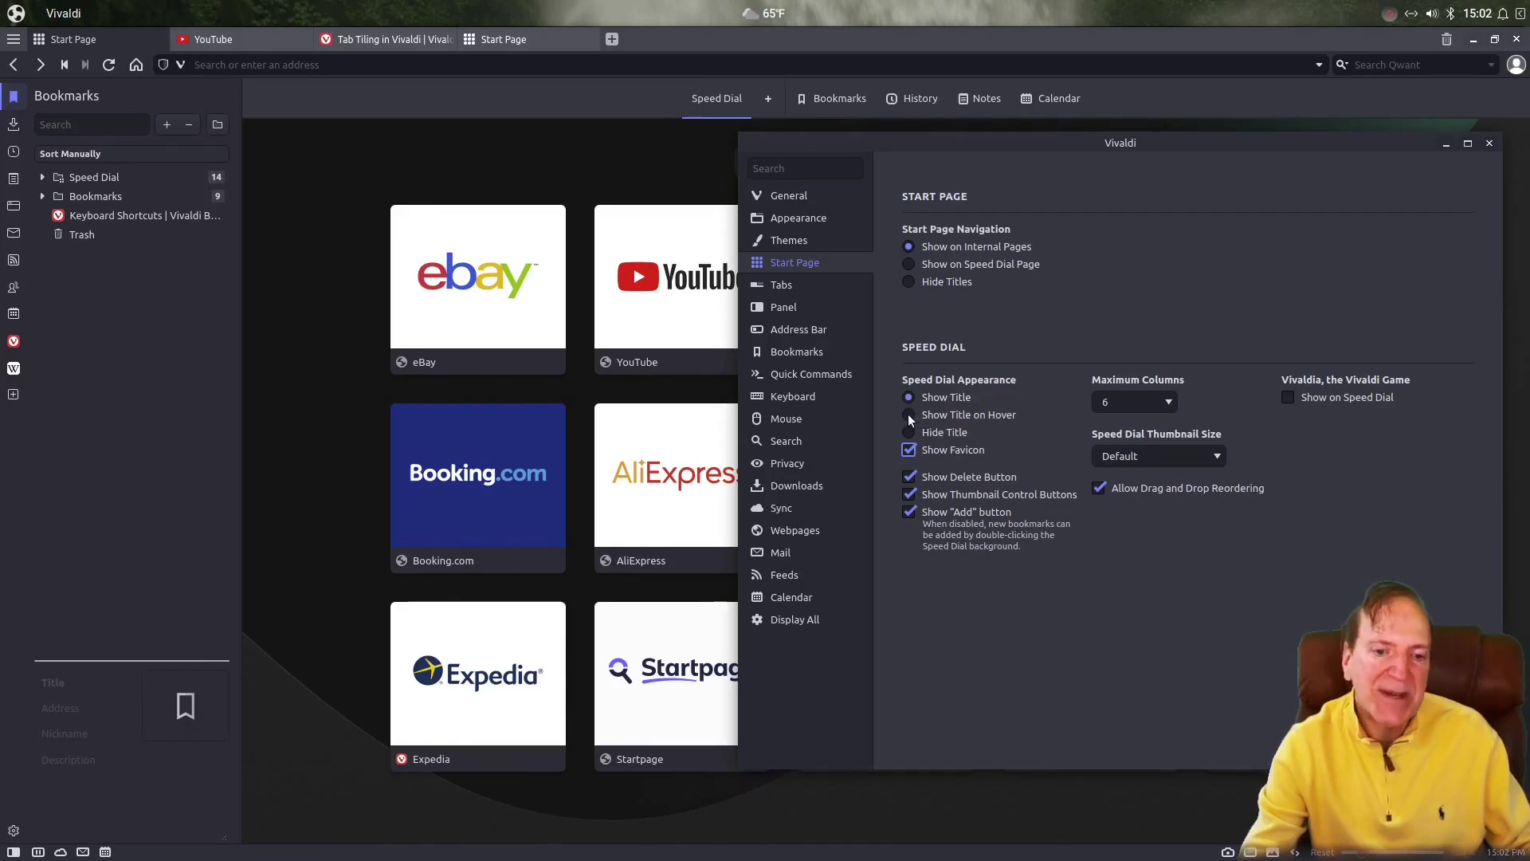
Try the Show Title on Hover and Hide Title options for the Speed Dial and restore Show Title
click(909, 415)
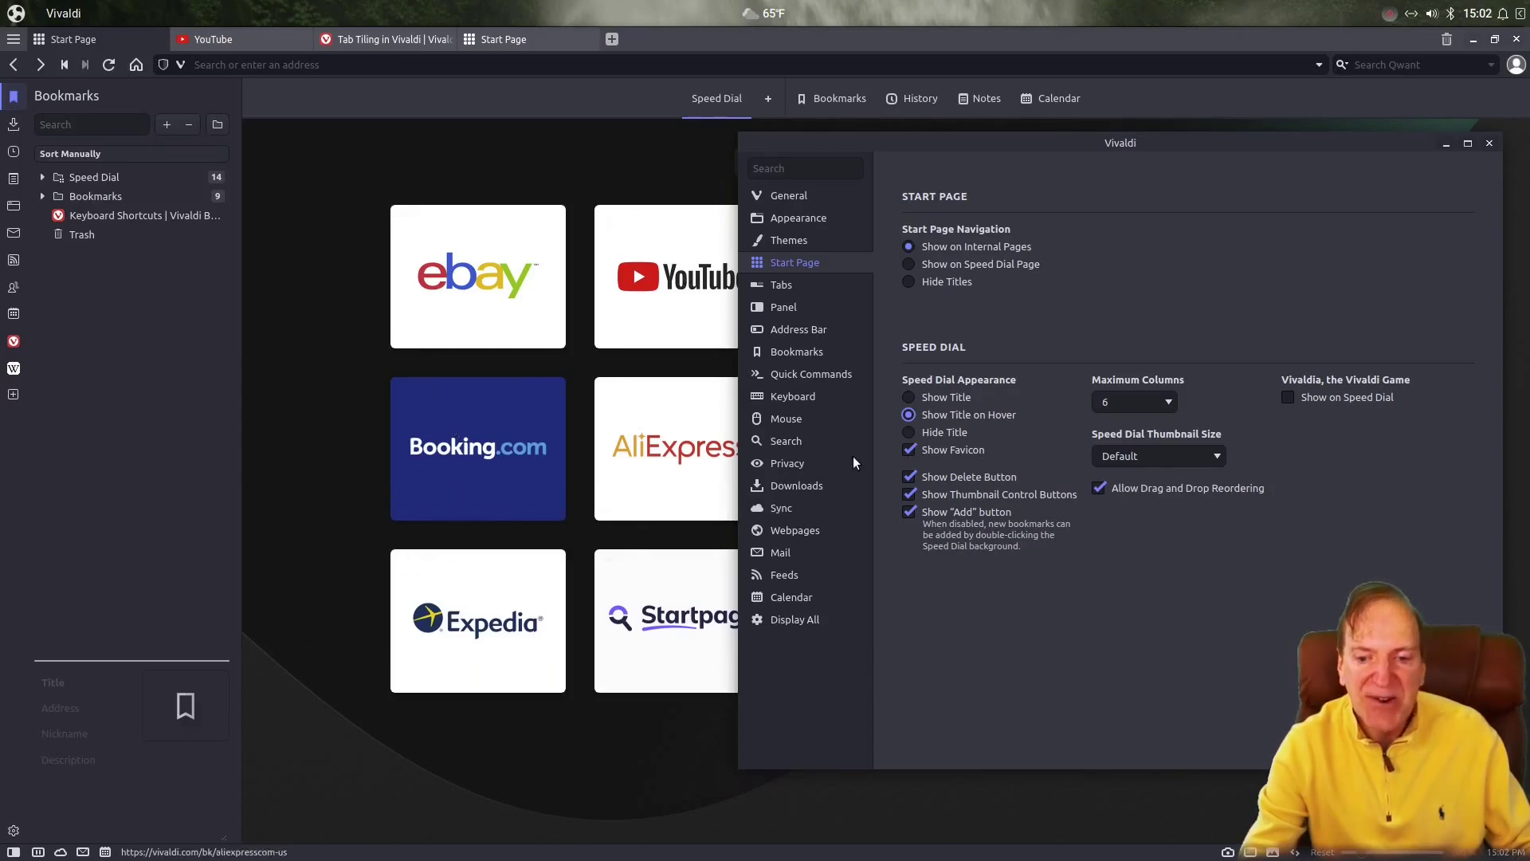
click(911, 434)
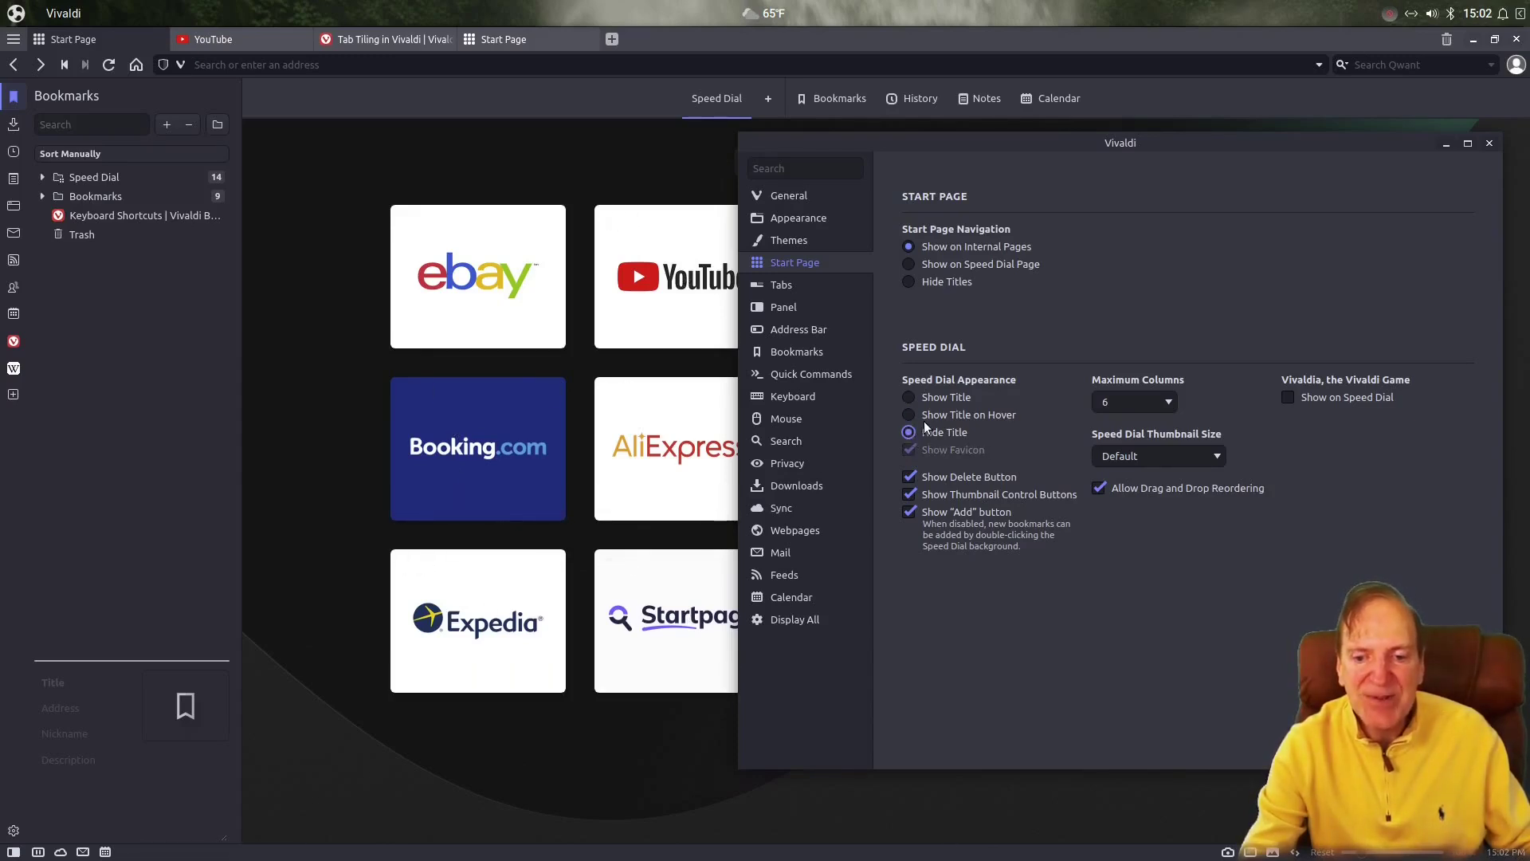
click(910, 398)
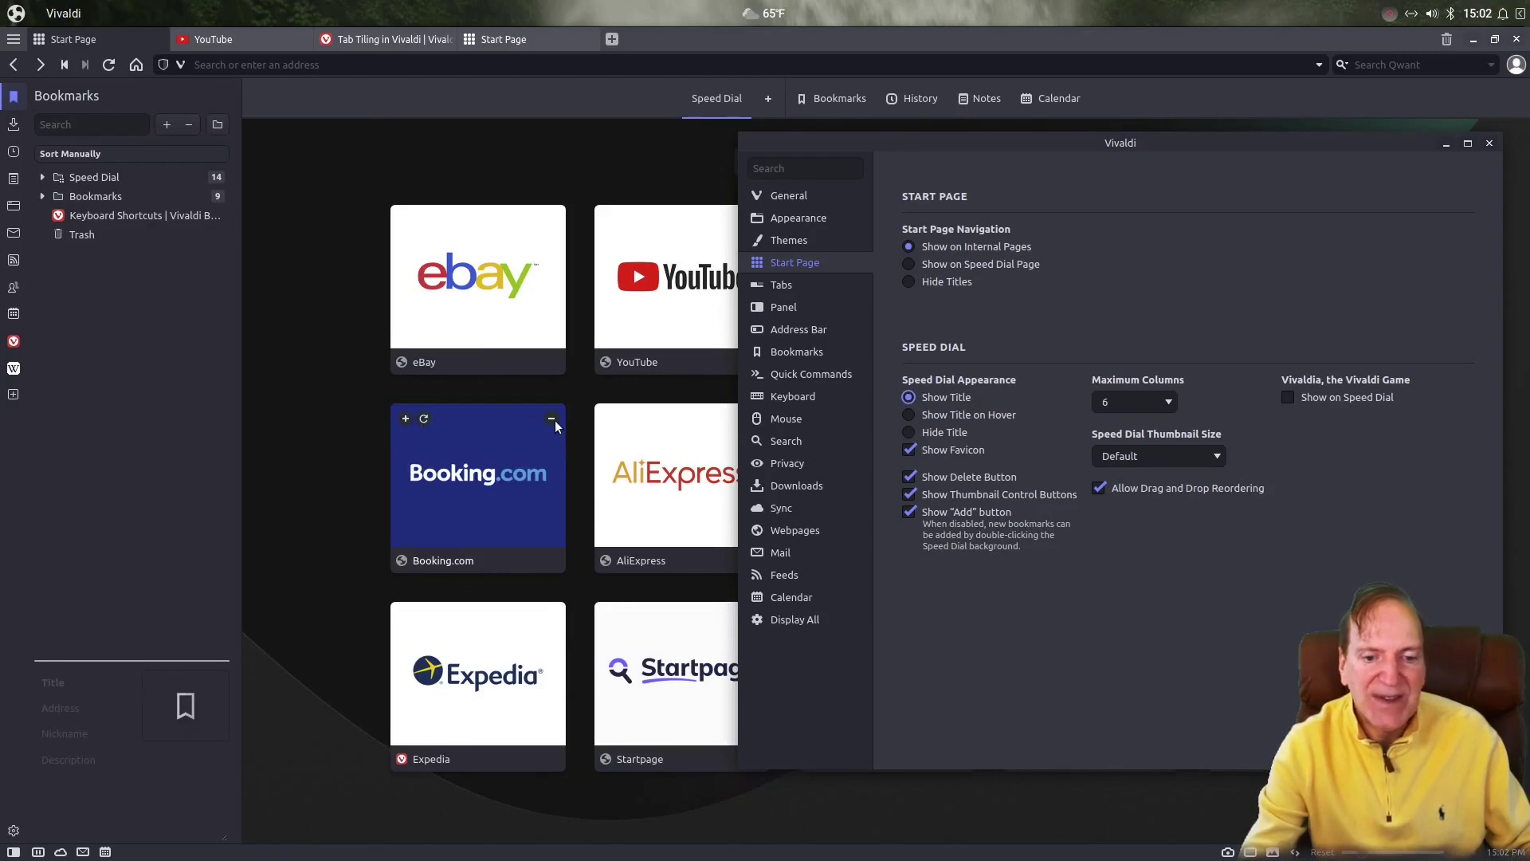
Turn off the Speed Dial's delete, thumbnail control and "Add" buttons to see the effect, and turn all three back on
click(909, 477)
click(910, 494)
click(910, 511)
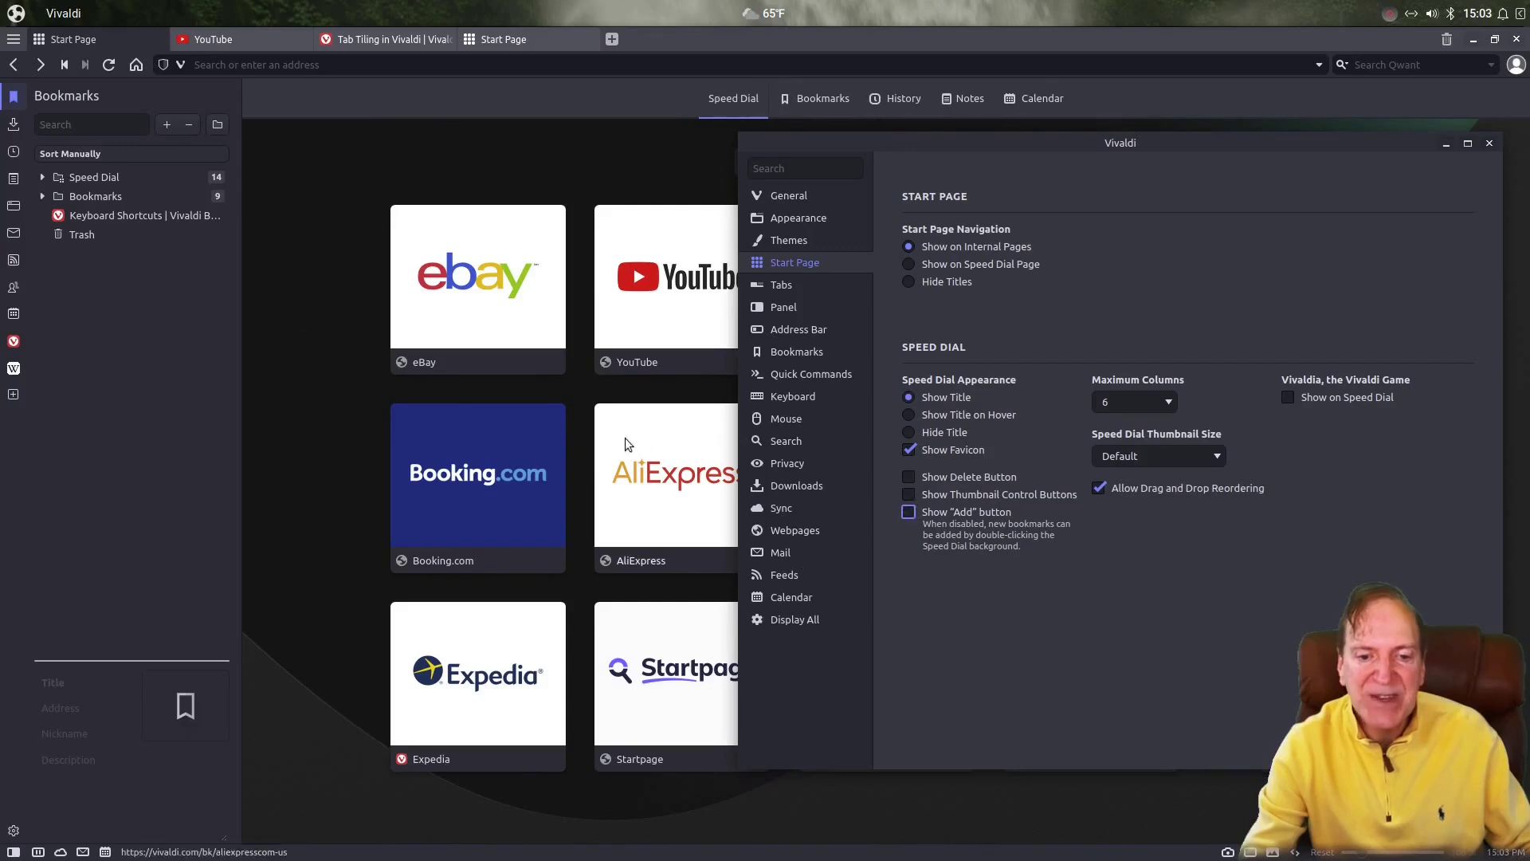
click(909, 476)
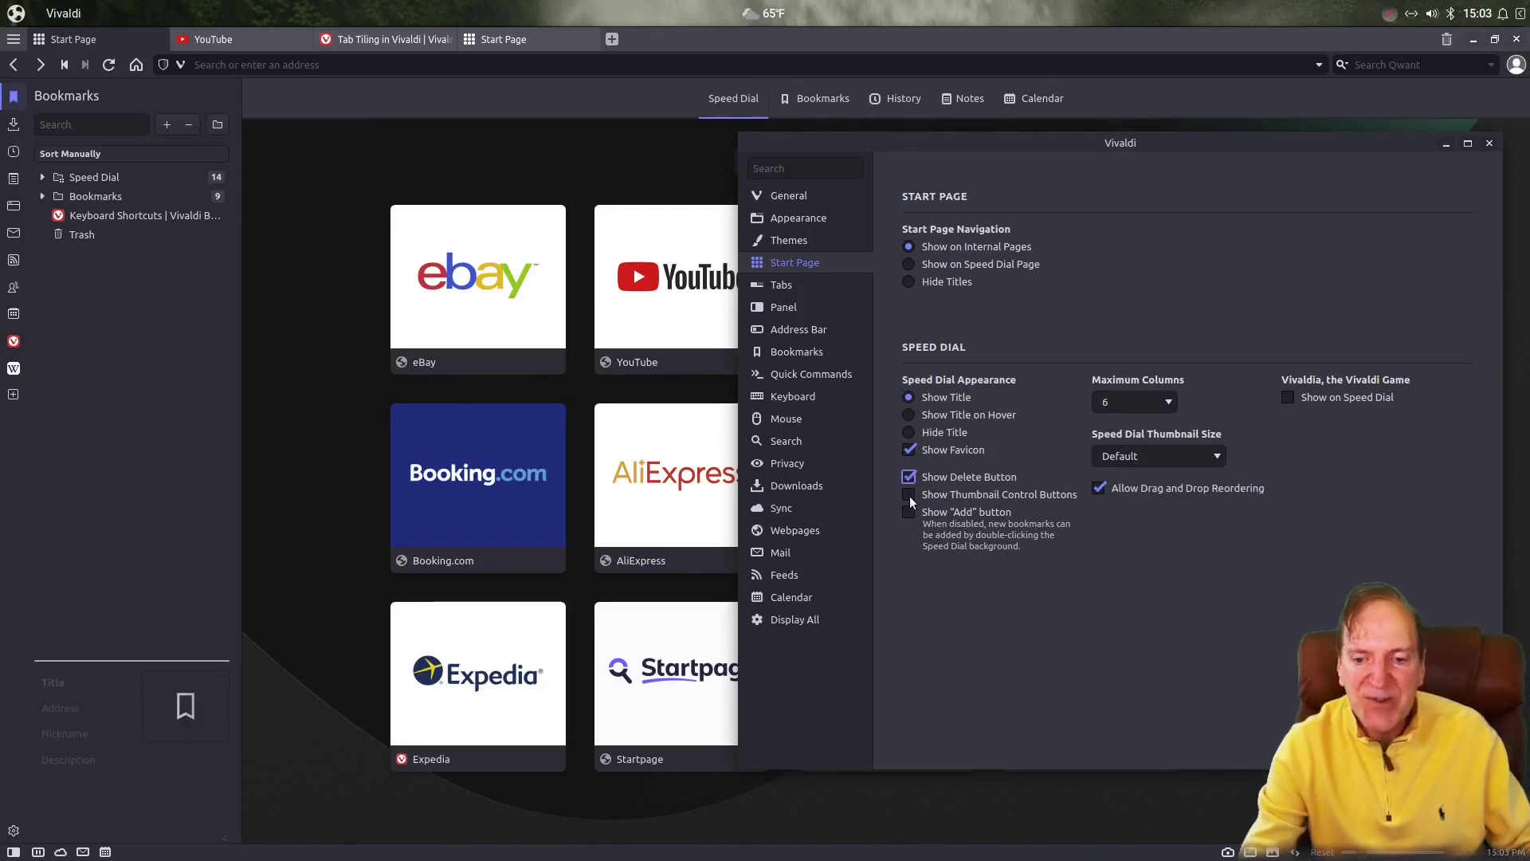
click(910, 511)
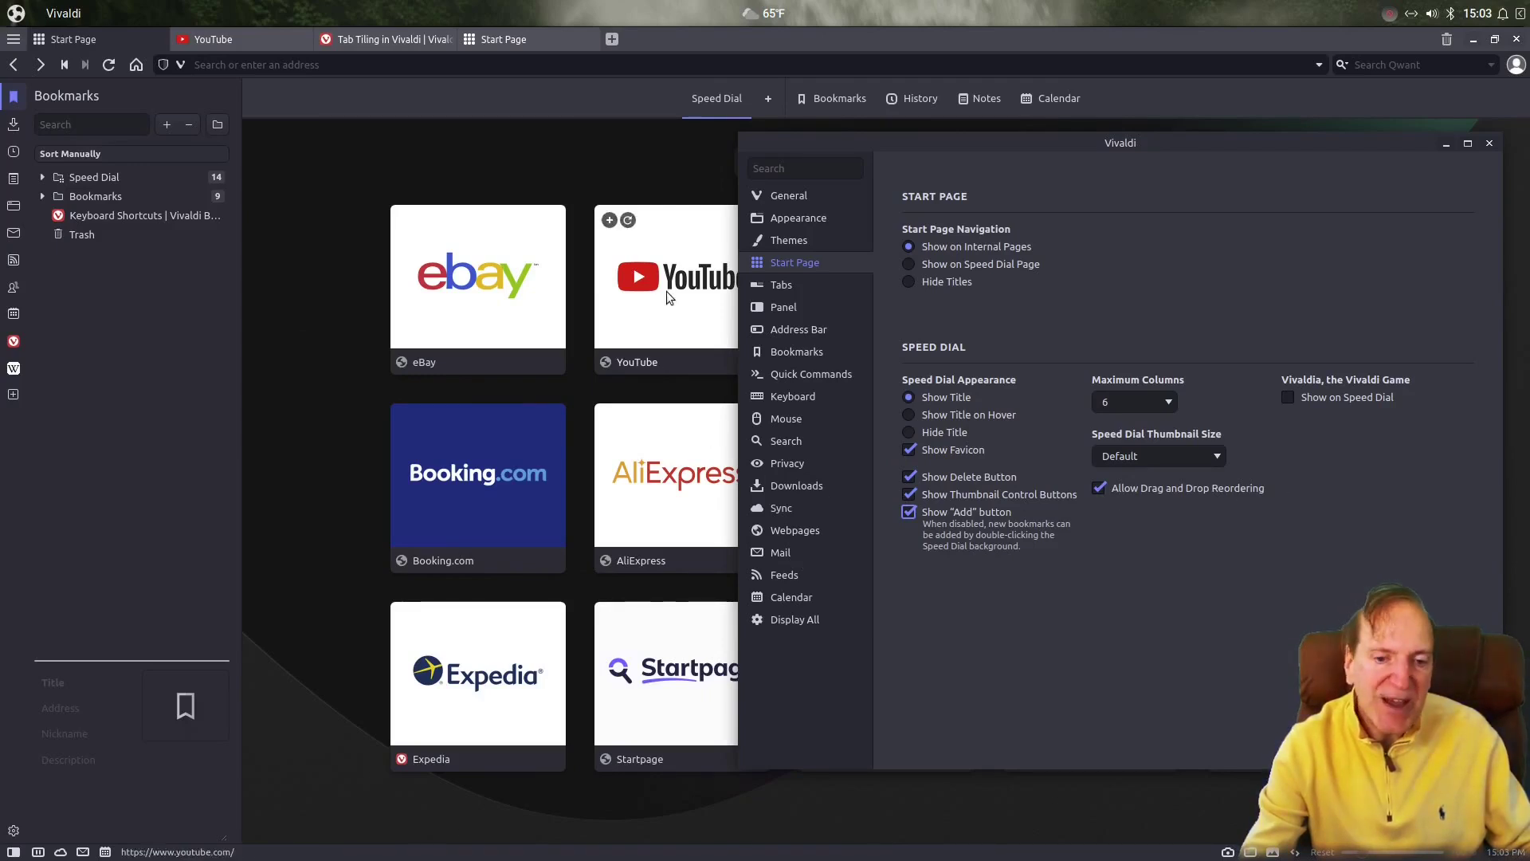
Rearrange the Speed Dial tiles so that YouTube comes first, followed by Walmart and eBay
drag(667, 290, 486, 446)
drag(496, 306, 749, 313)
drag(513, 499, 513, 301)
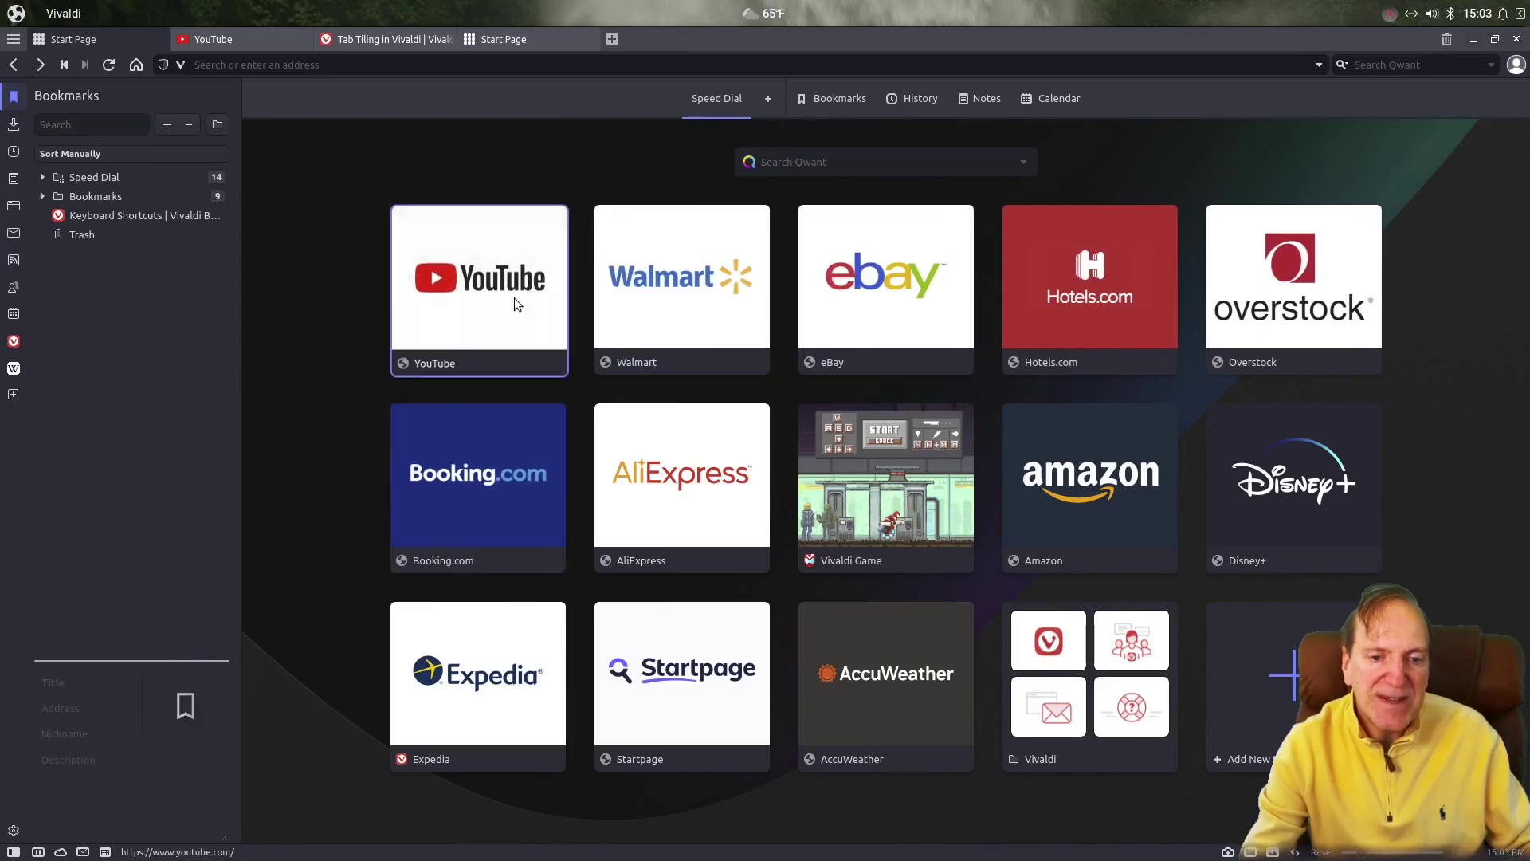
Return to the Start Page settings, test the Allow Drag and Drop Reordering option on the Speed Dial tiles and close the Booking.com page
mouse_move(668, 857)
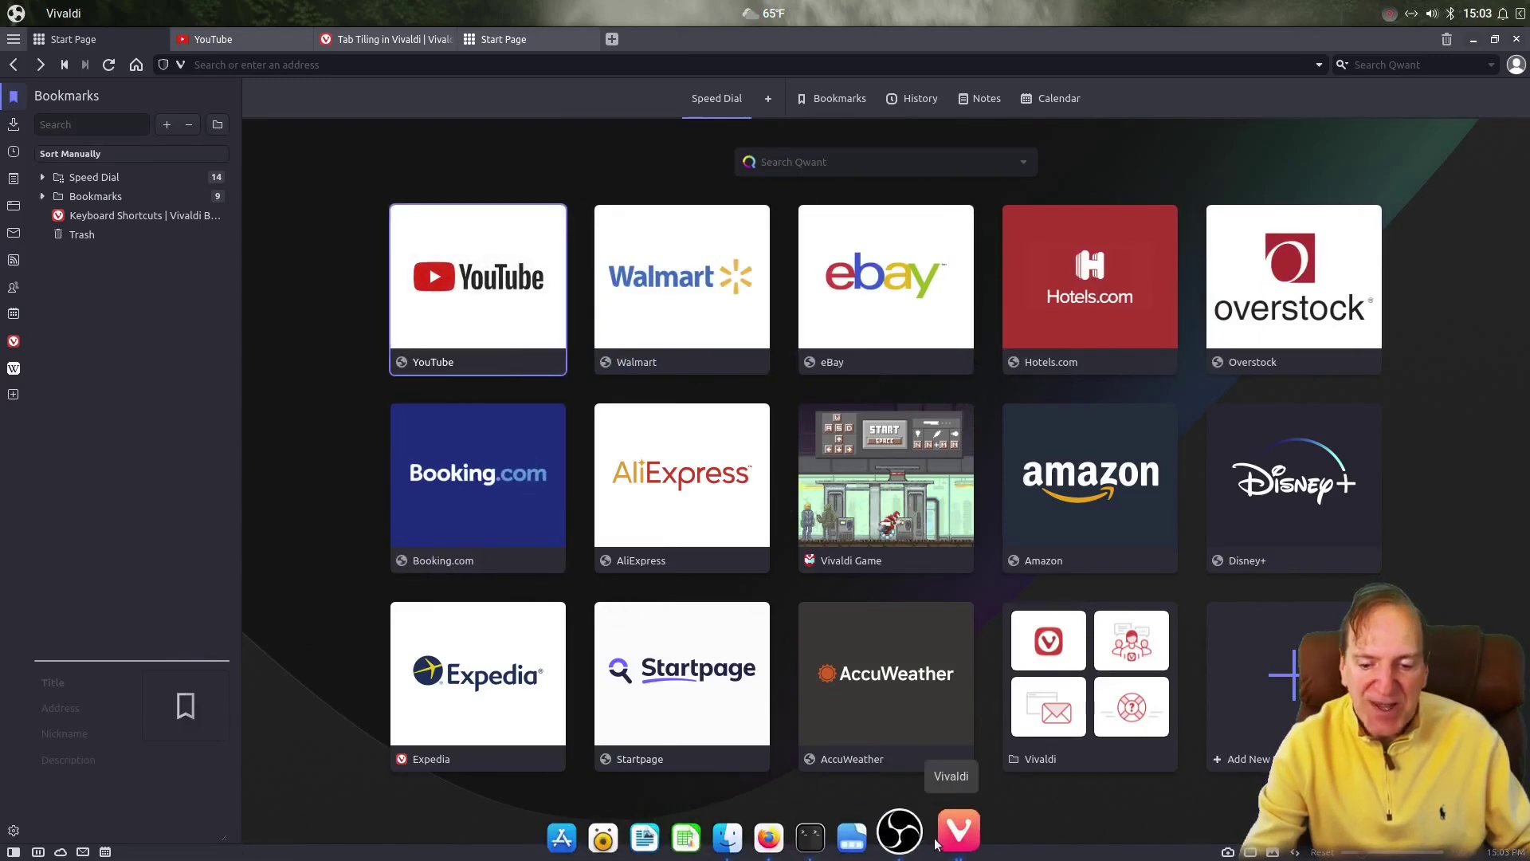
click(14, 830)
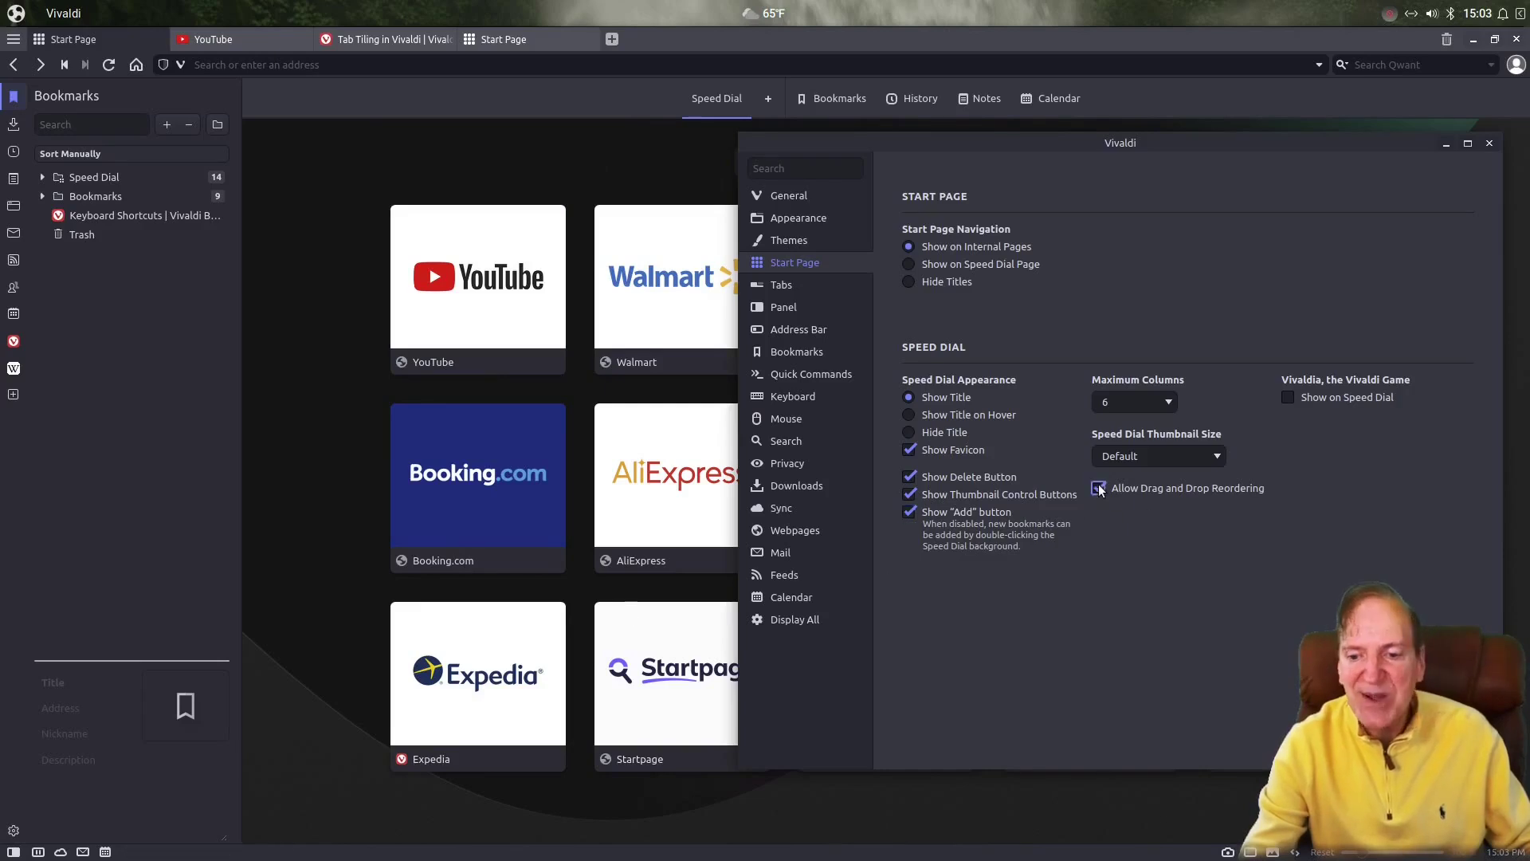
drag(633, 320, 547, 473)
click(547, 472)
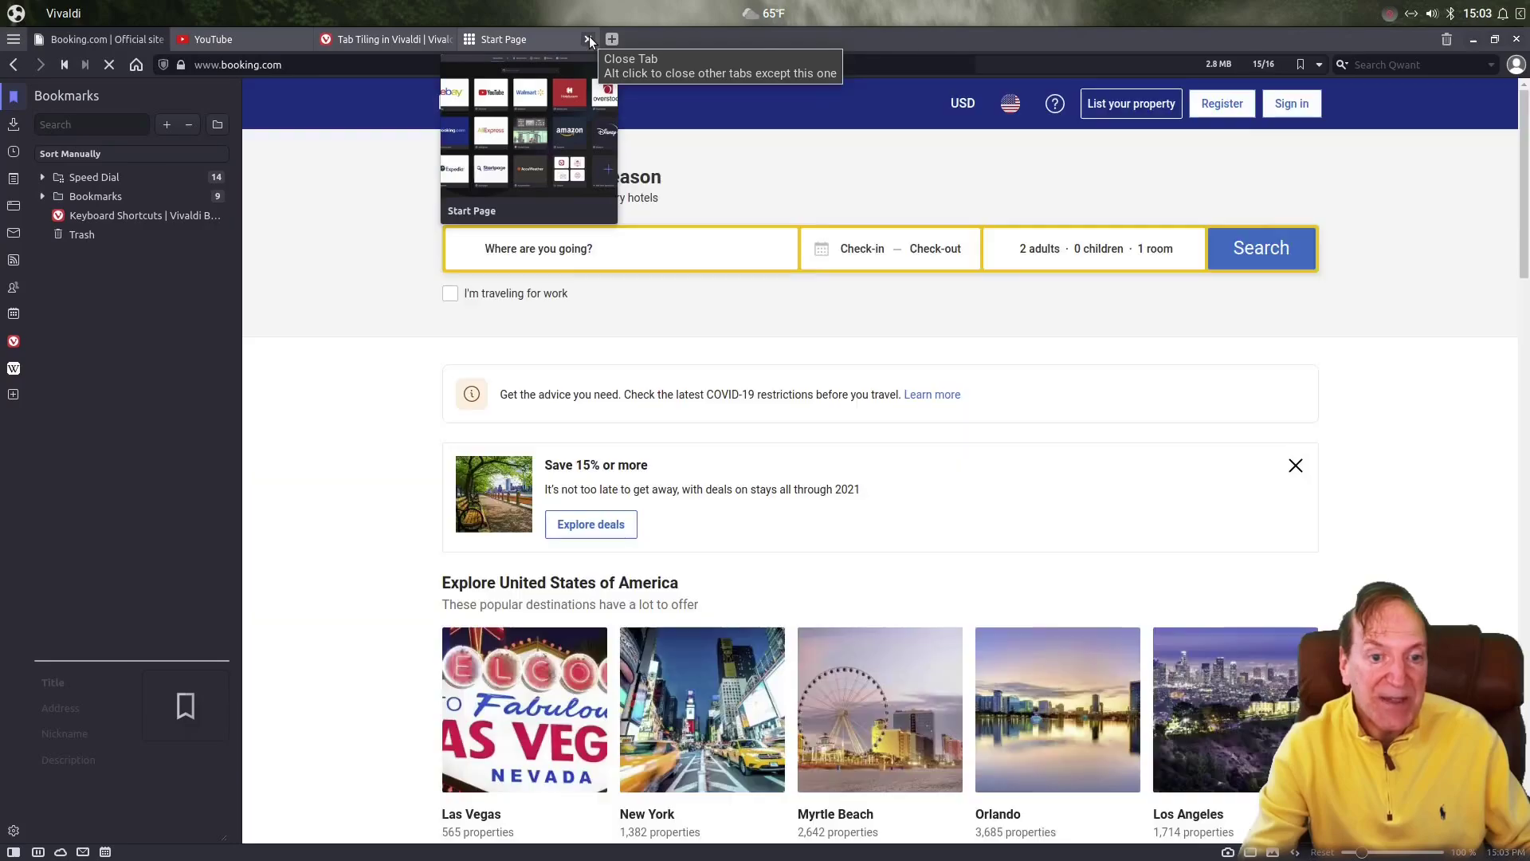
click(590, 36)
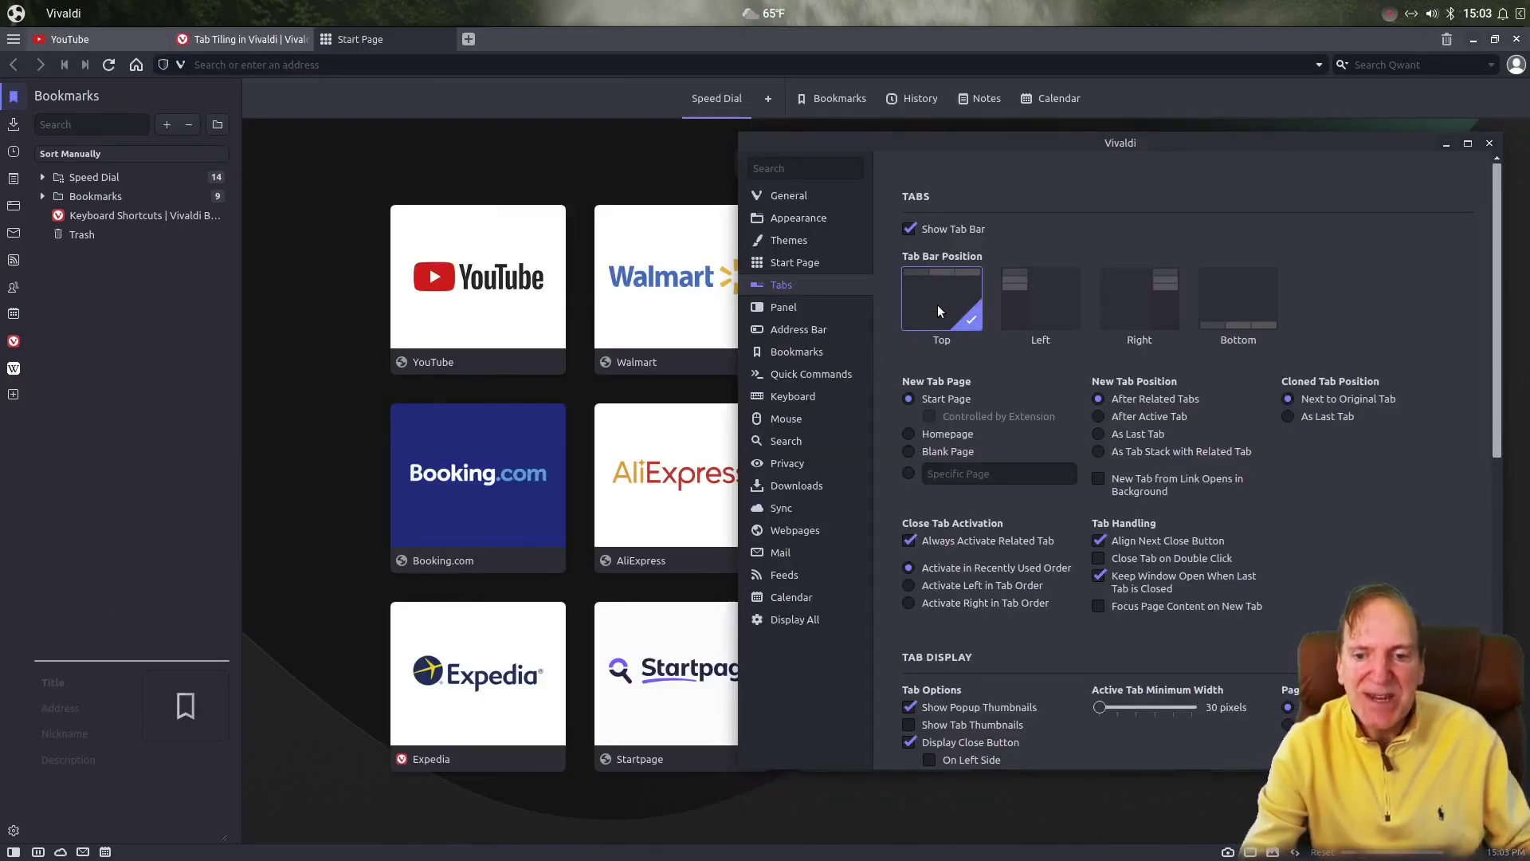
In the Tabs settings, try the Left, Right and Bottom tab bar positions and Homepage as new tab page, restoring Top and Start Page
click(1044, 299)
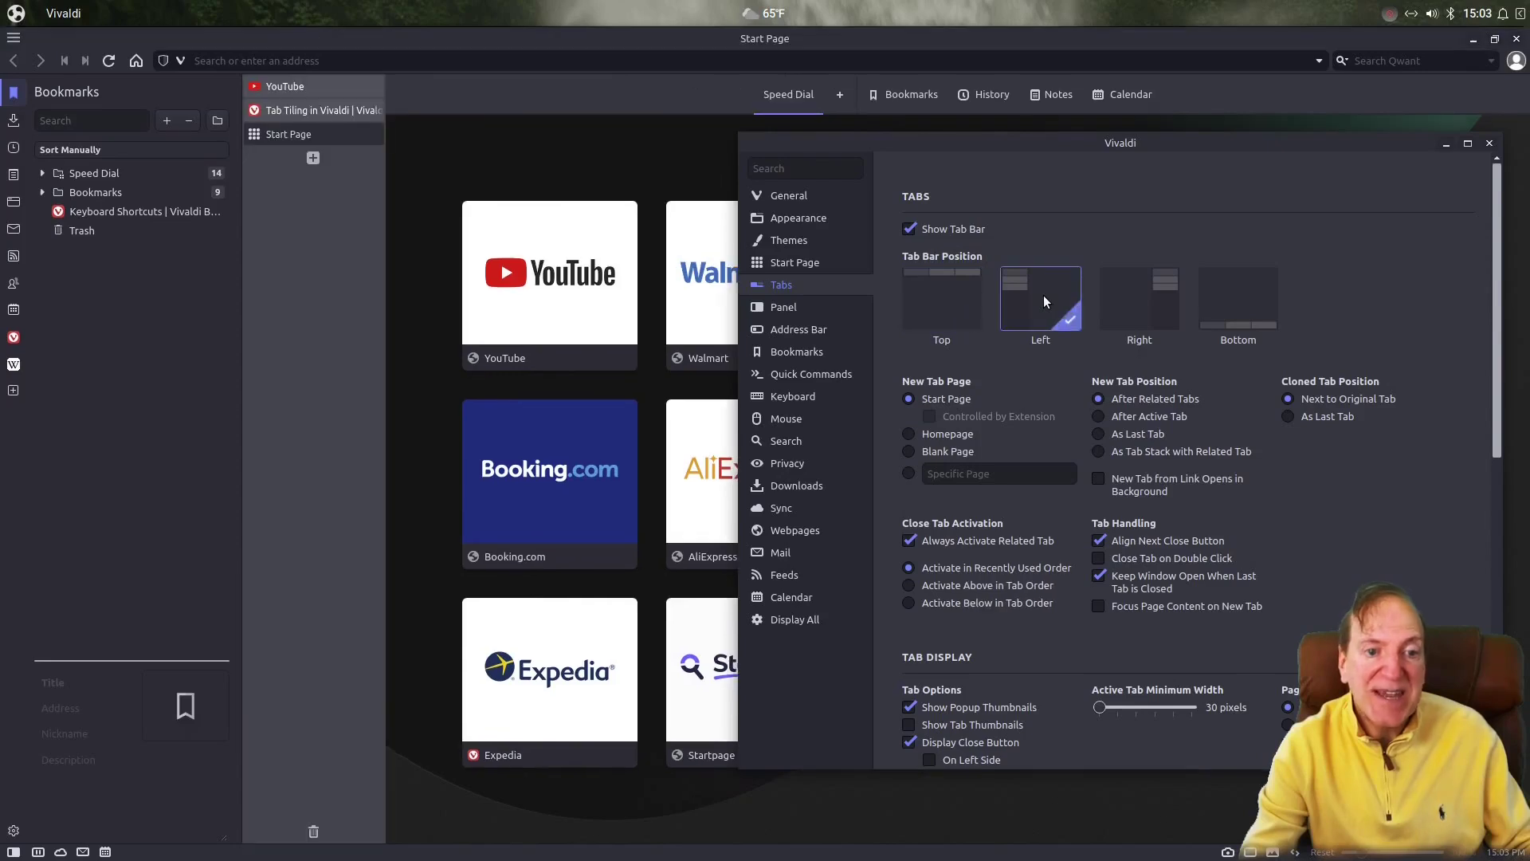
click(1142, 306)
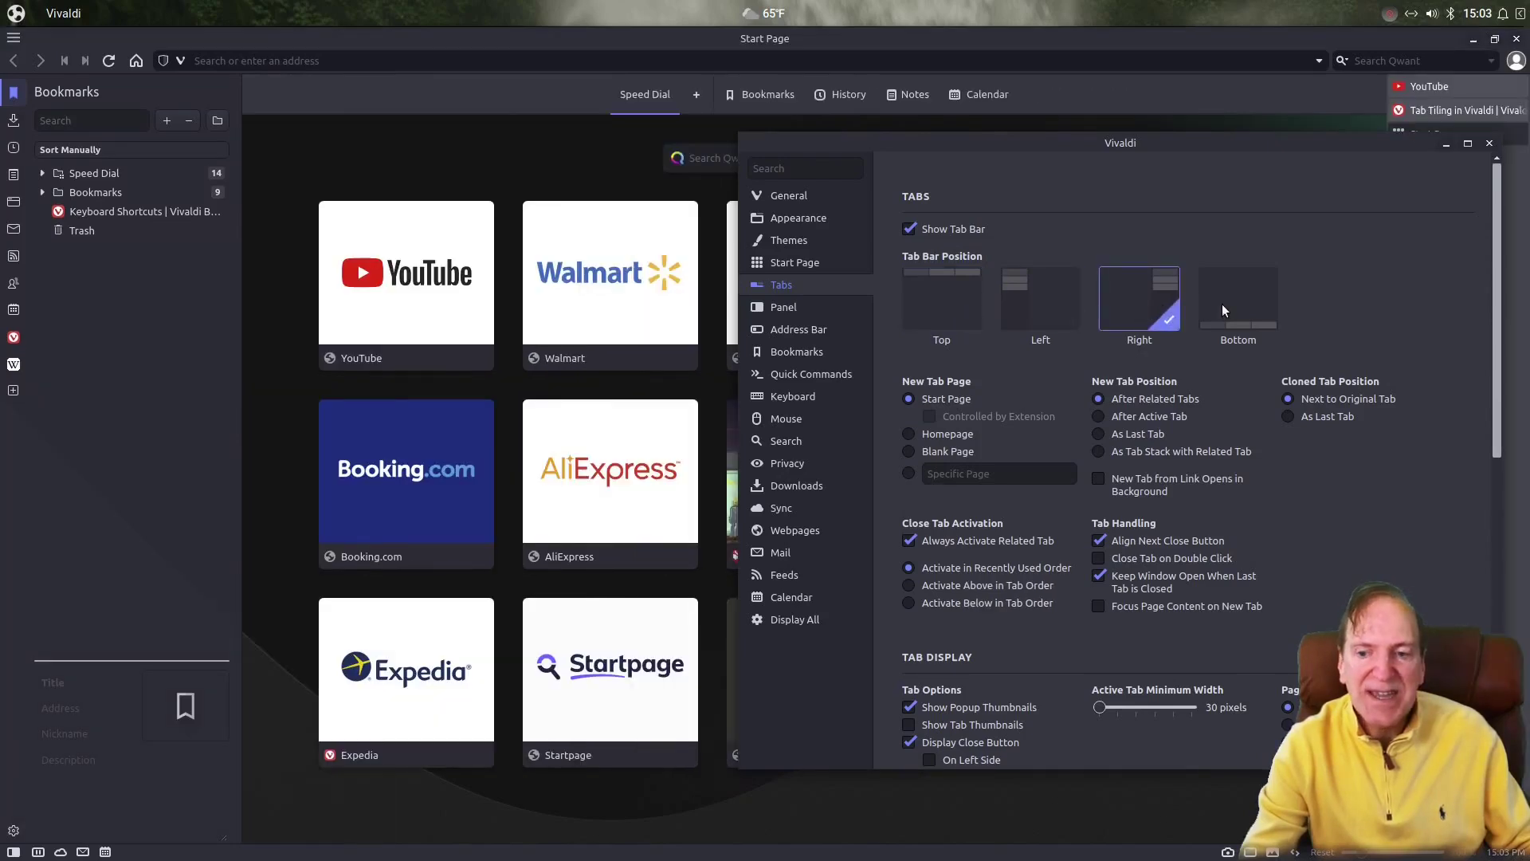
click(1223, 315)
click(946, 306)
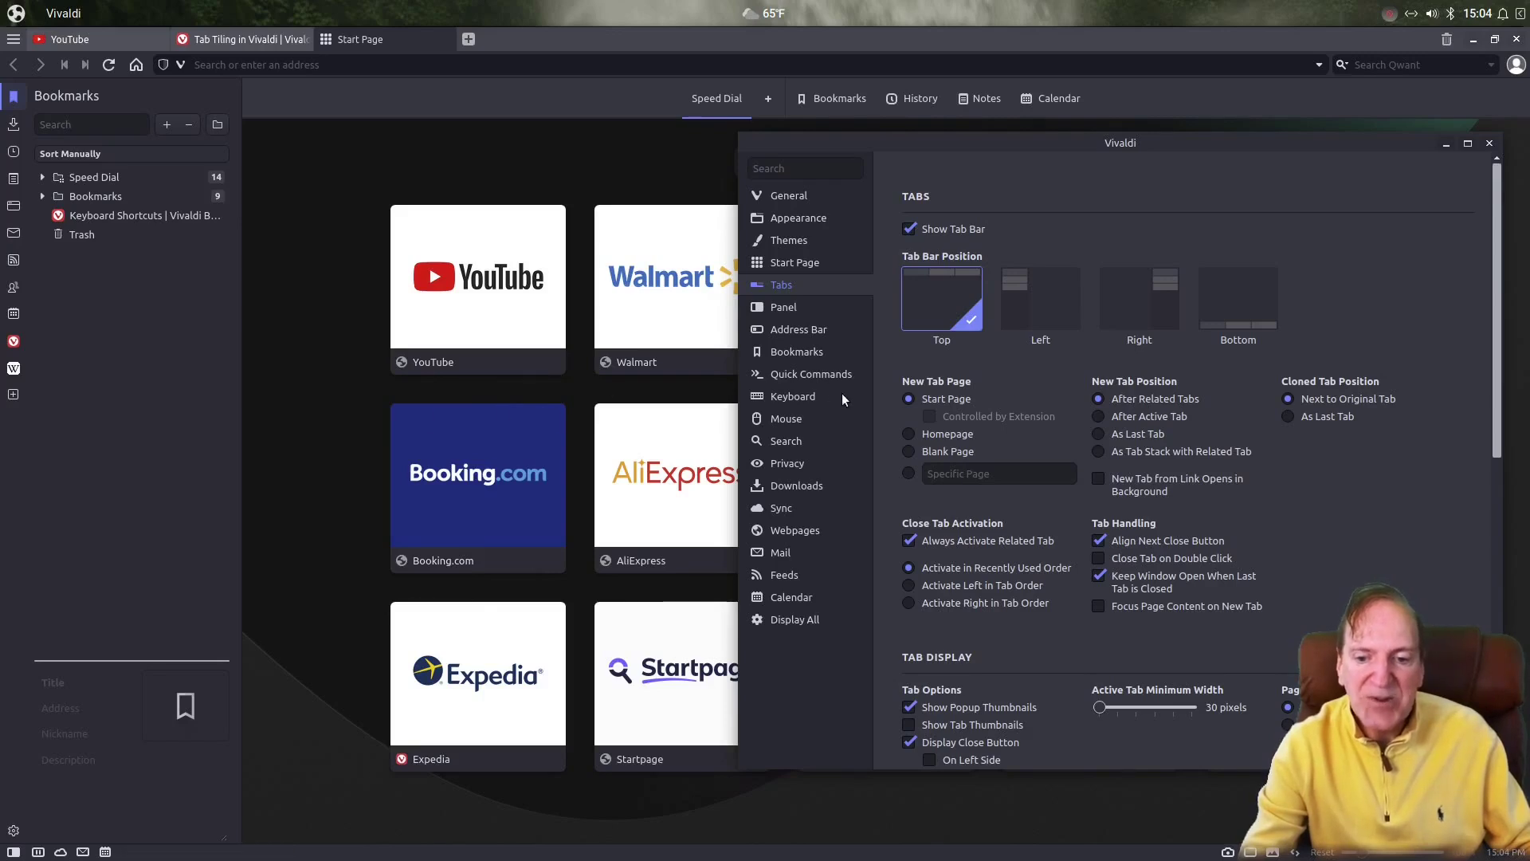
click(908, 434)
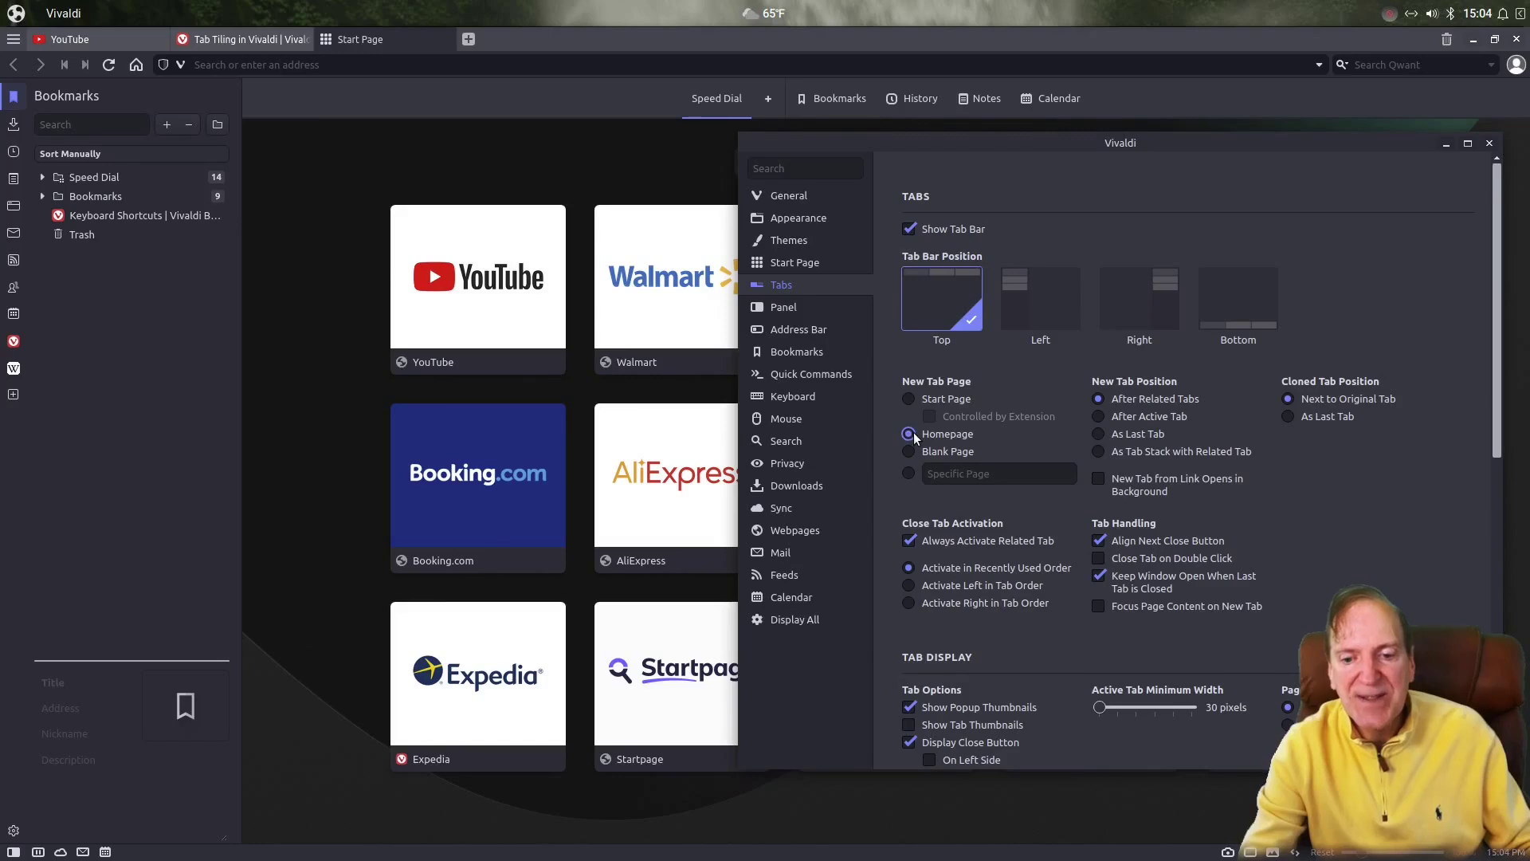
click(909, 397)
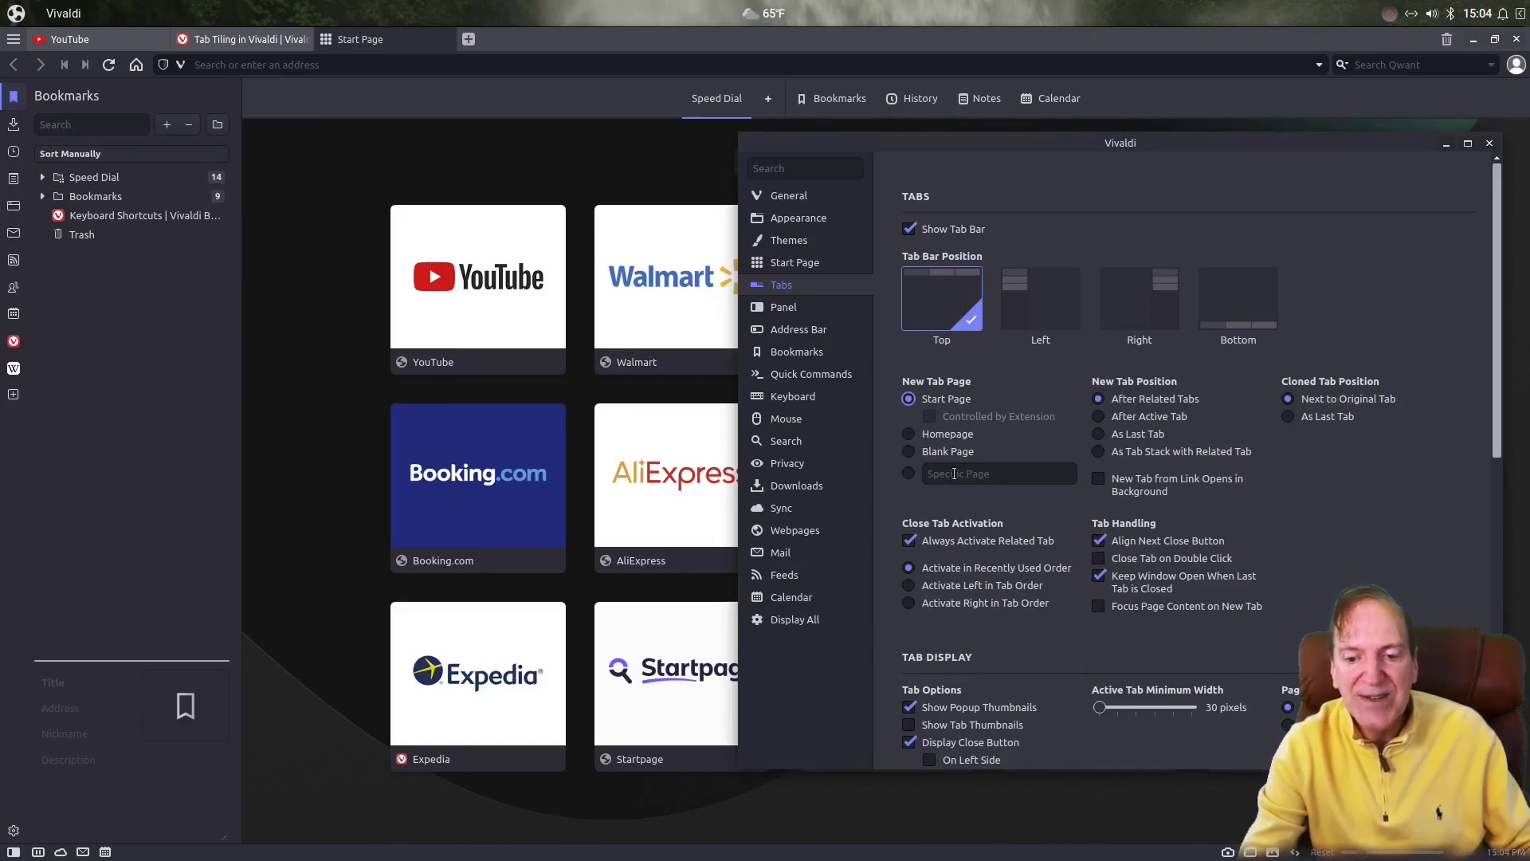
Review the Specific Page option and the remaining tab display, cycling and stacking options in the Tabs settings
click(982, 473)
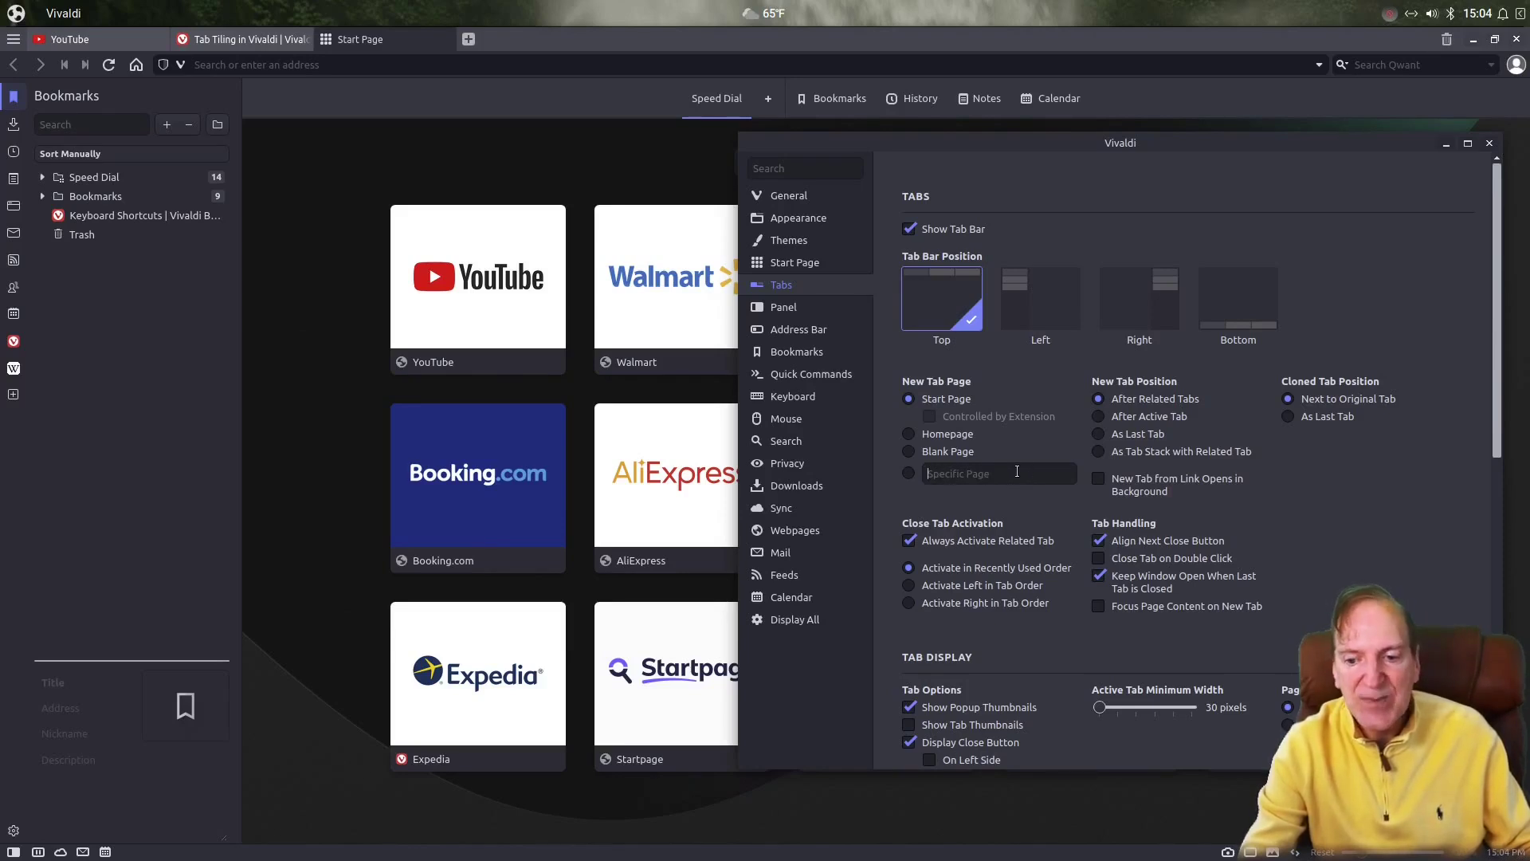
scroll(984, 456, down, 3)
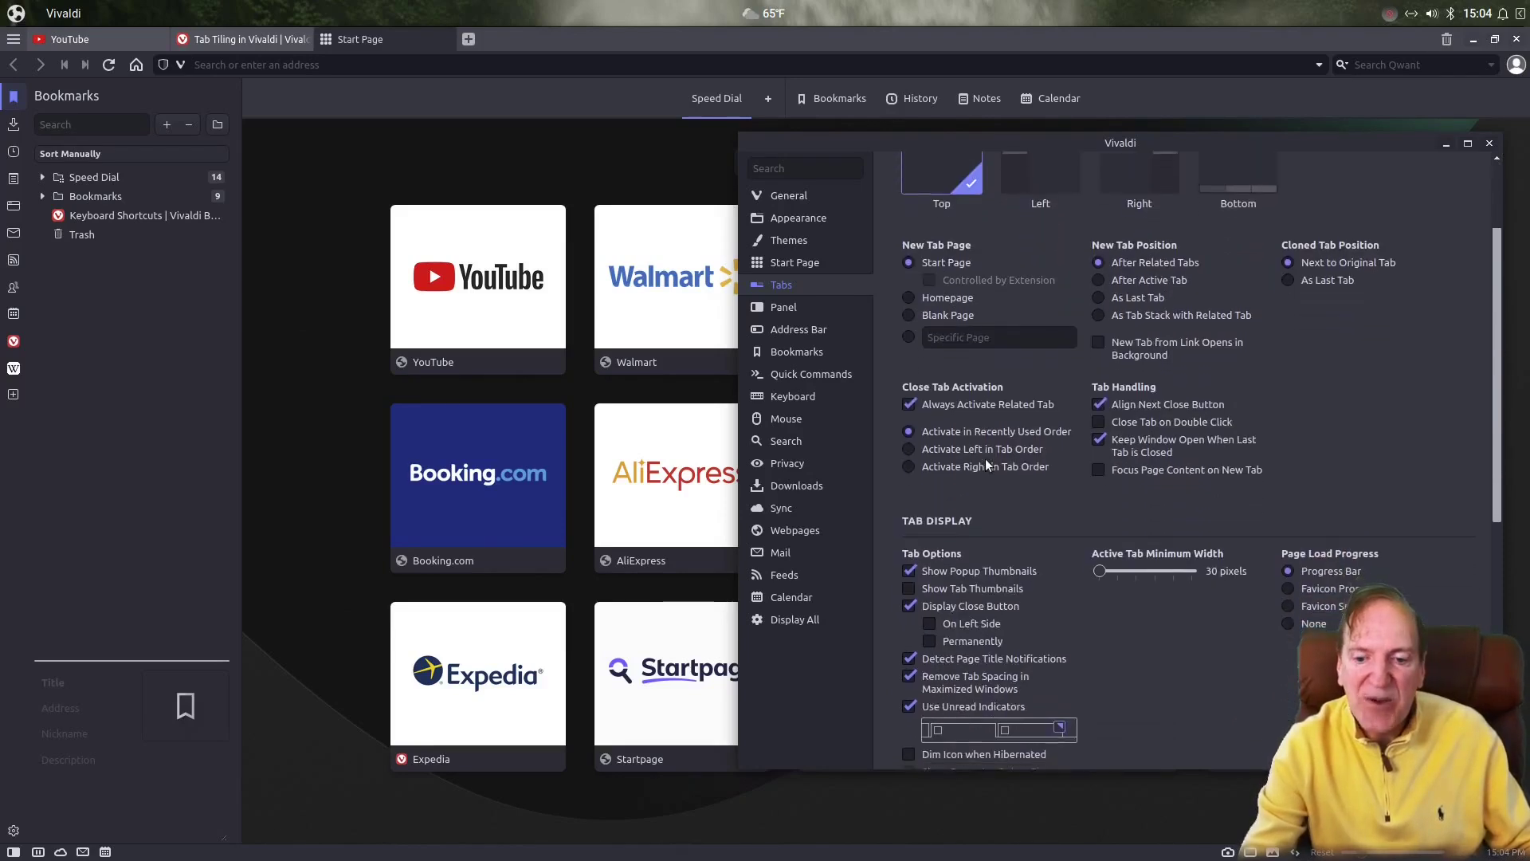
scroll(985, 458, down, 5)
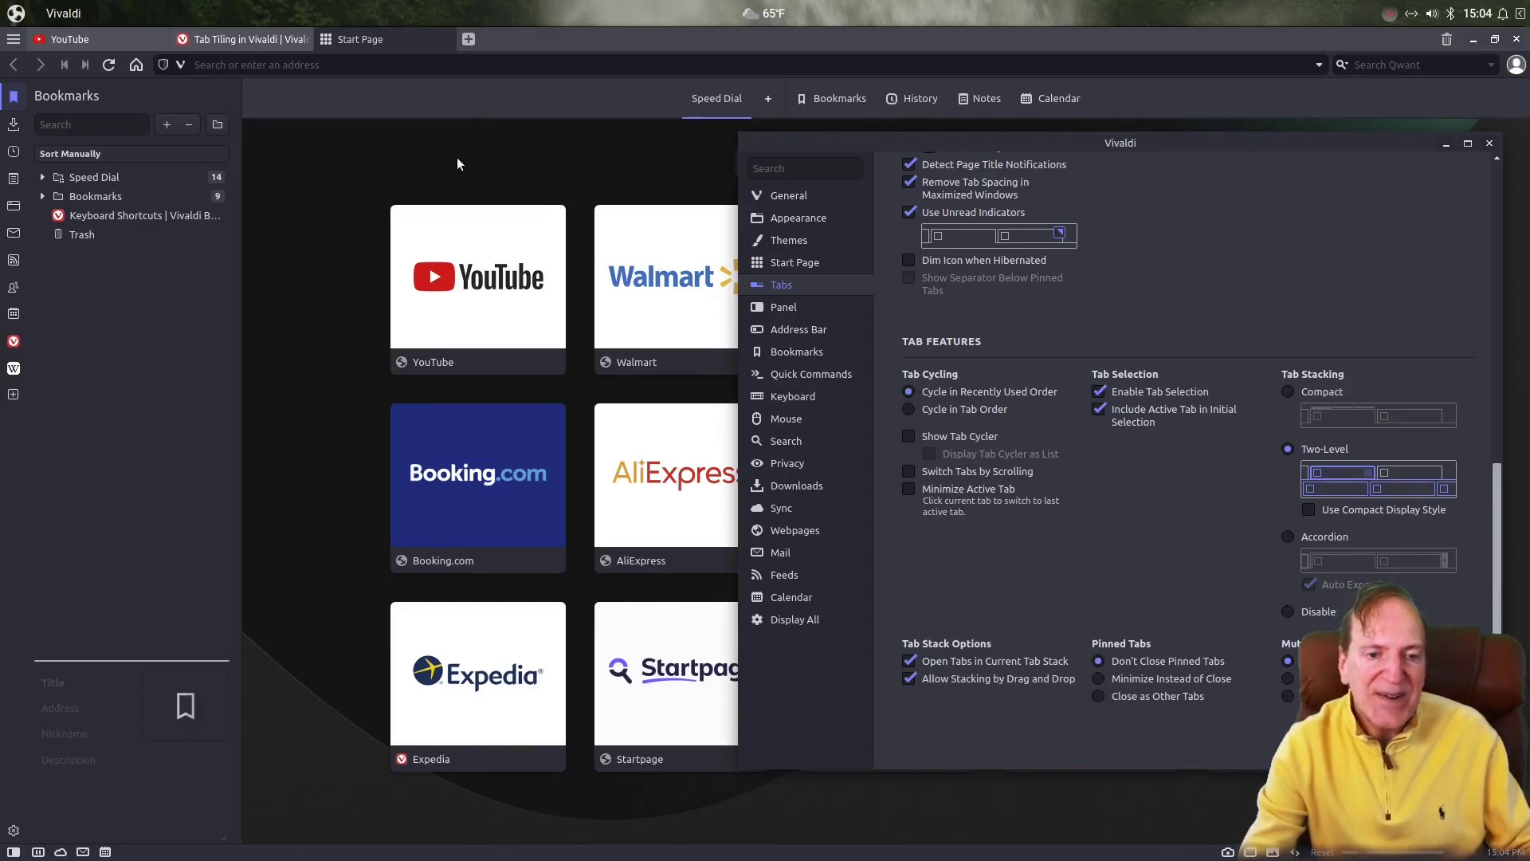
In the Panel settings, try the Right Side panel position and switch back to Left Side
click(783, 307)
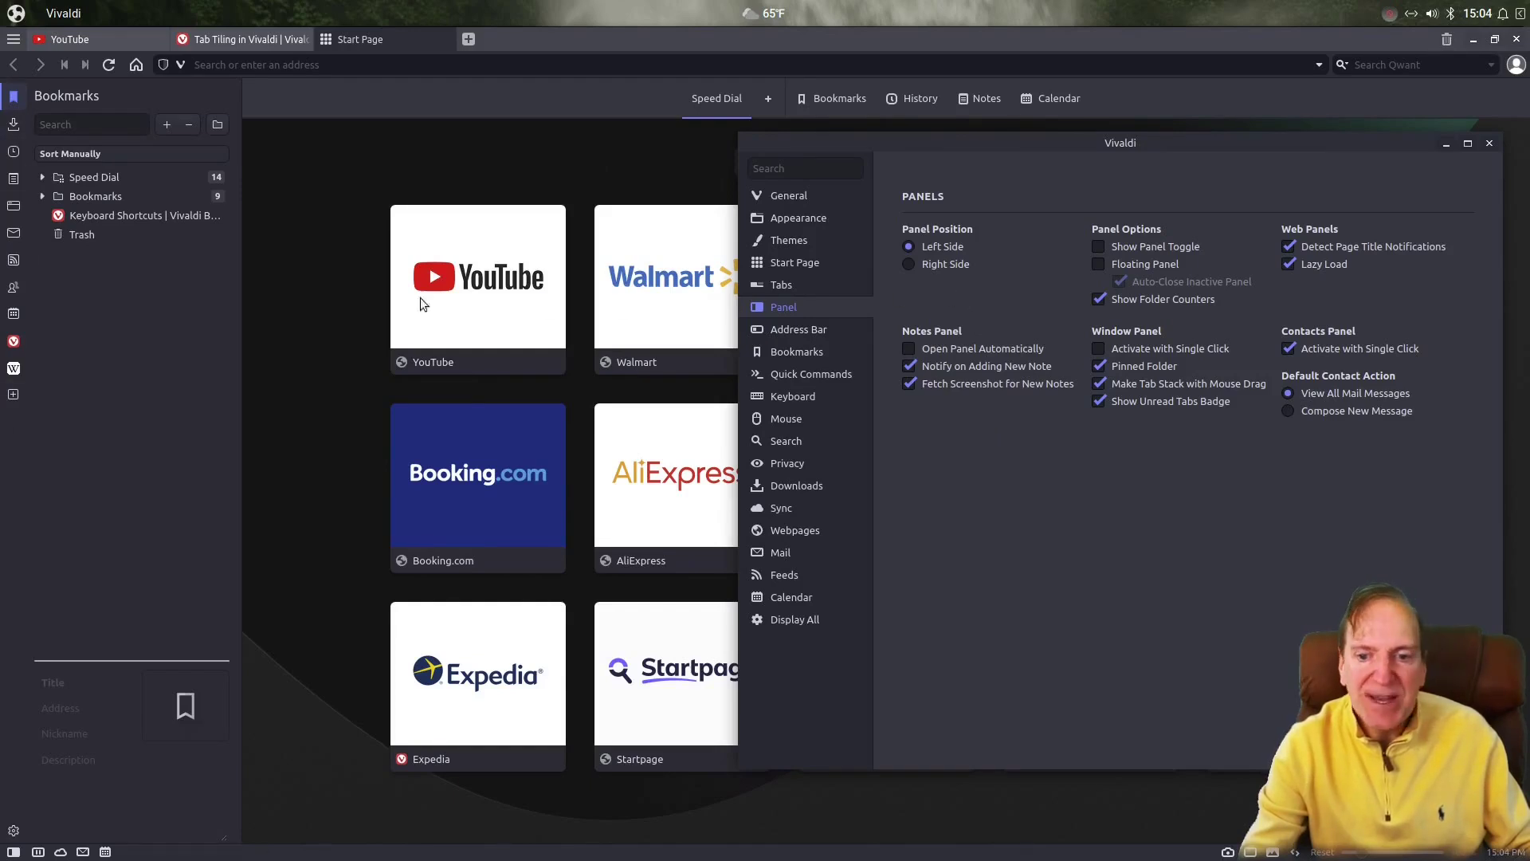
click(909, 264)
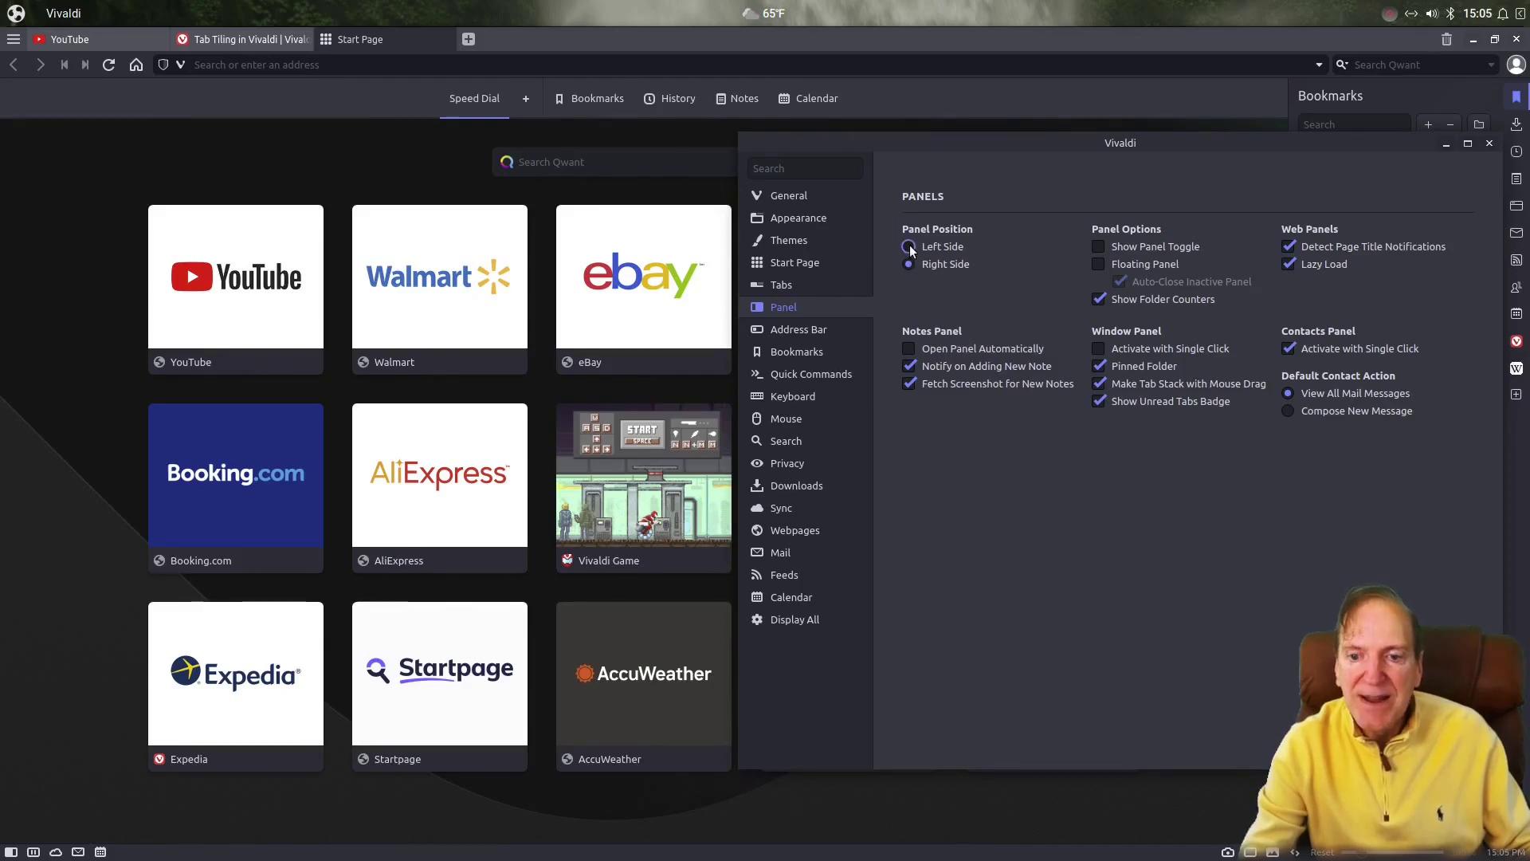
click(910, 248)
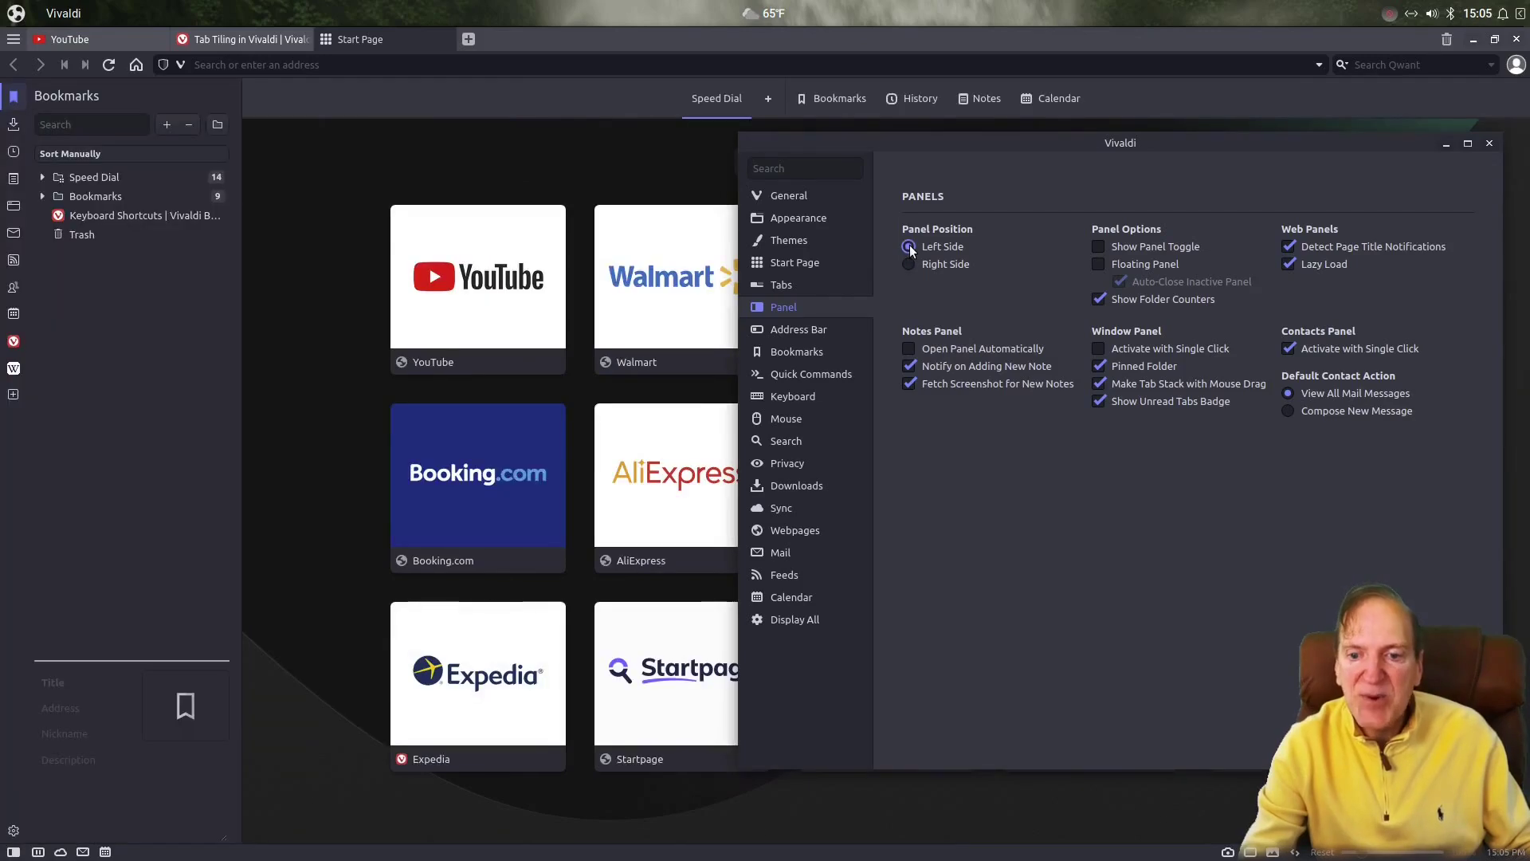
Enable Show Panel Toggle, use the toggle to hide and reopen the side panel, and disable the option again
click(1099, 249)
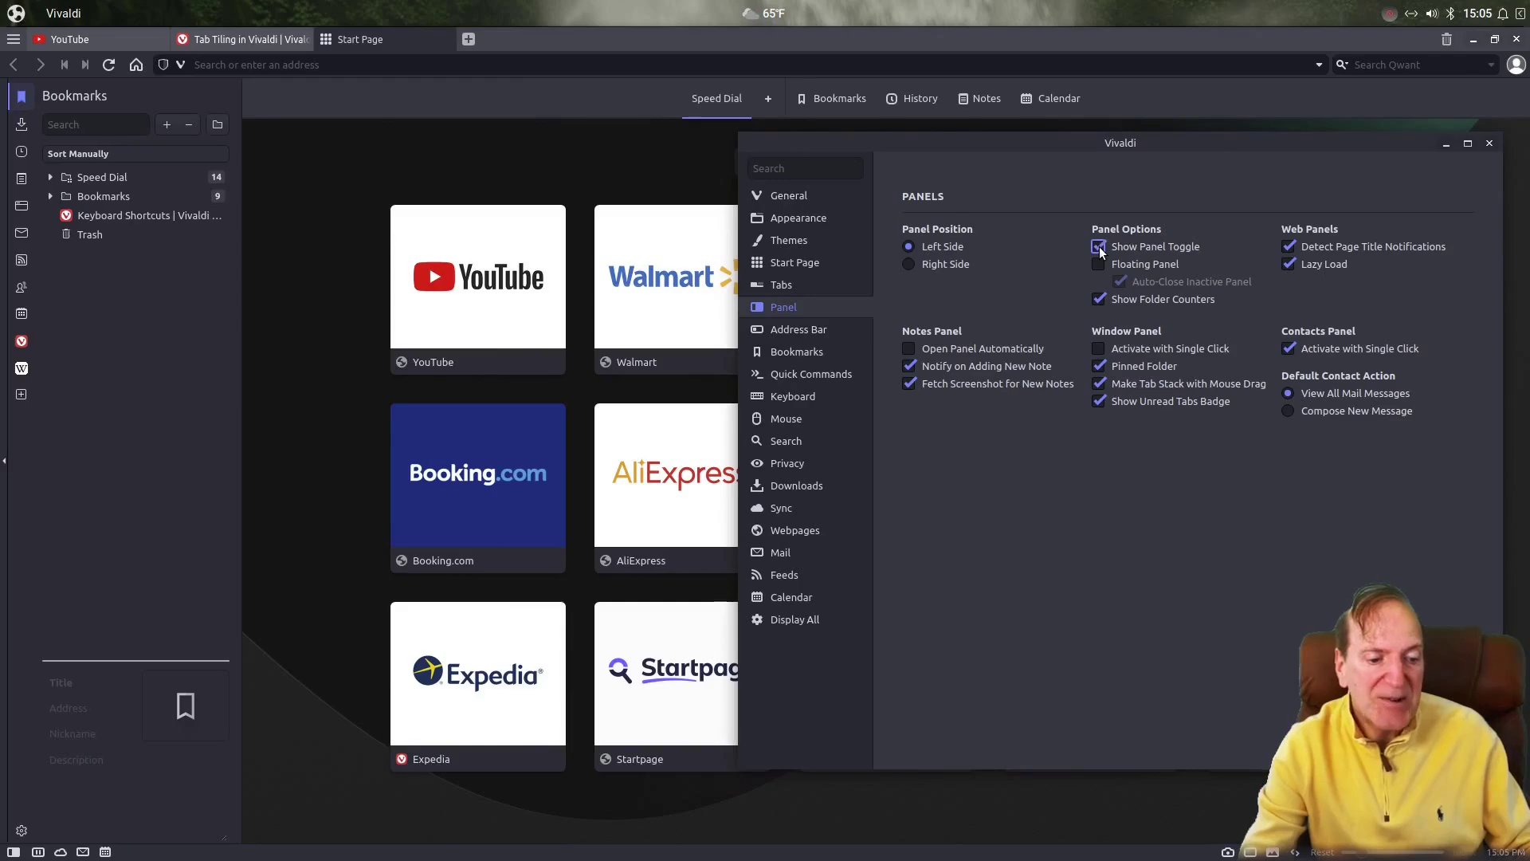
click(20, 464)
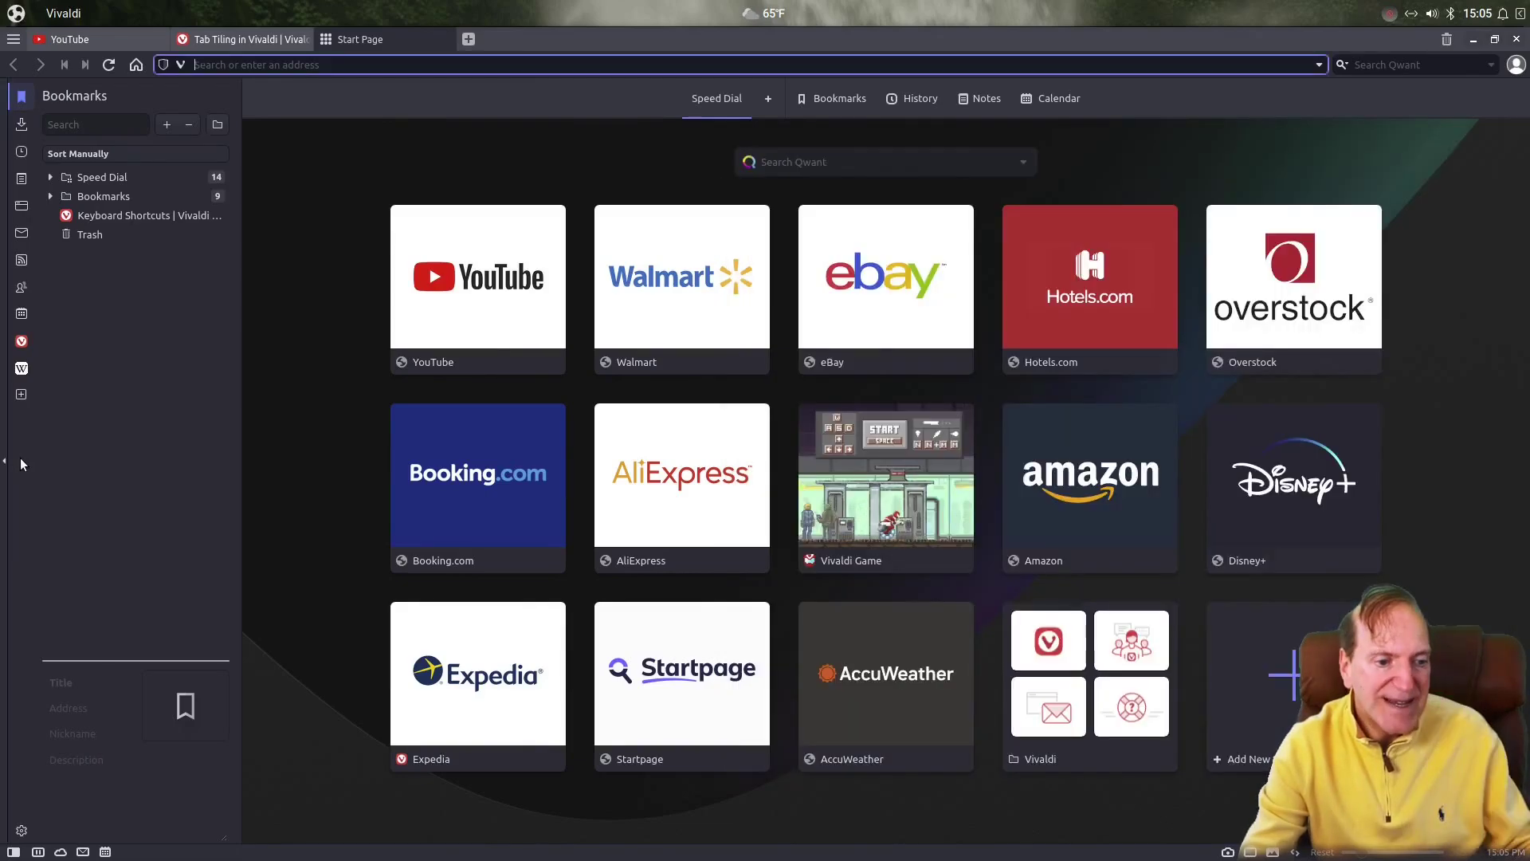
click(4, 462)
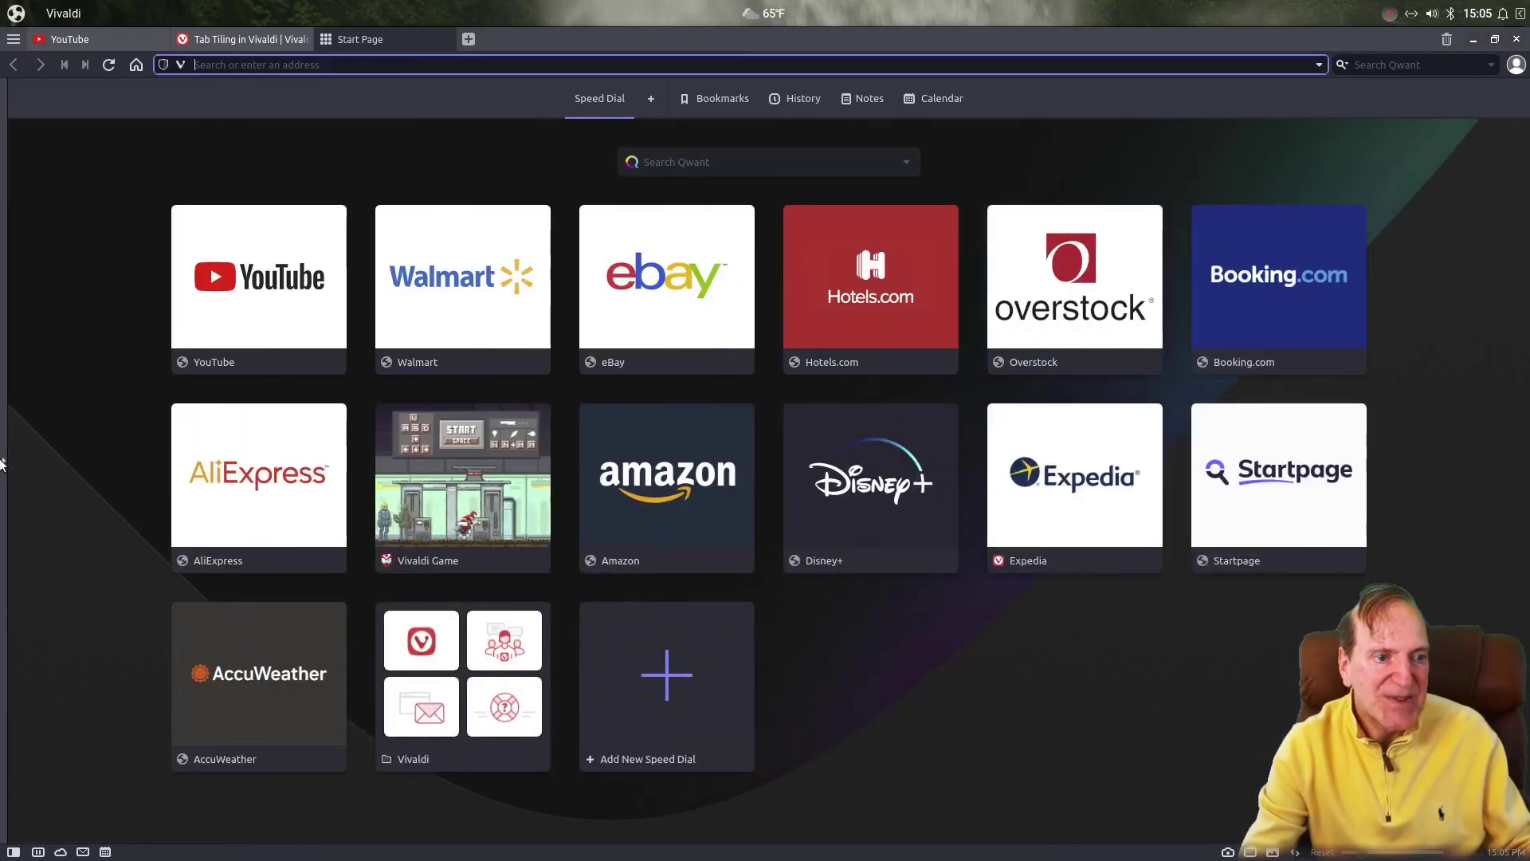
click(3, 463)
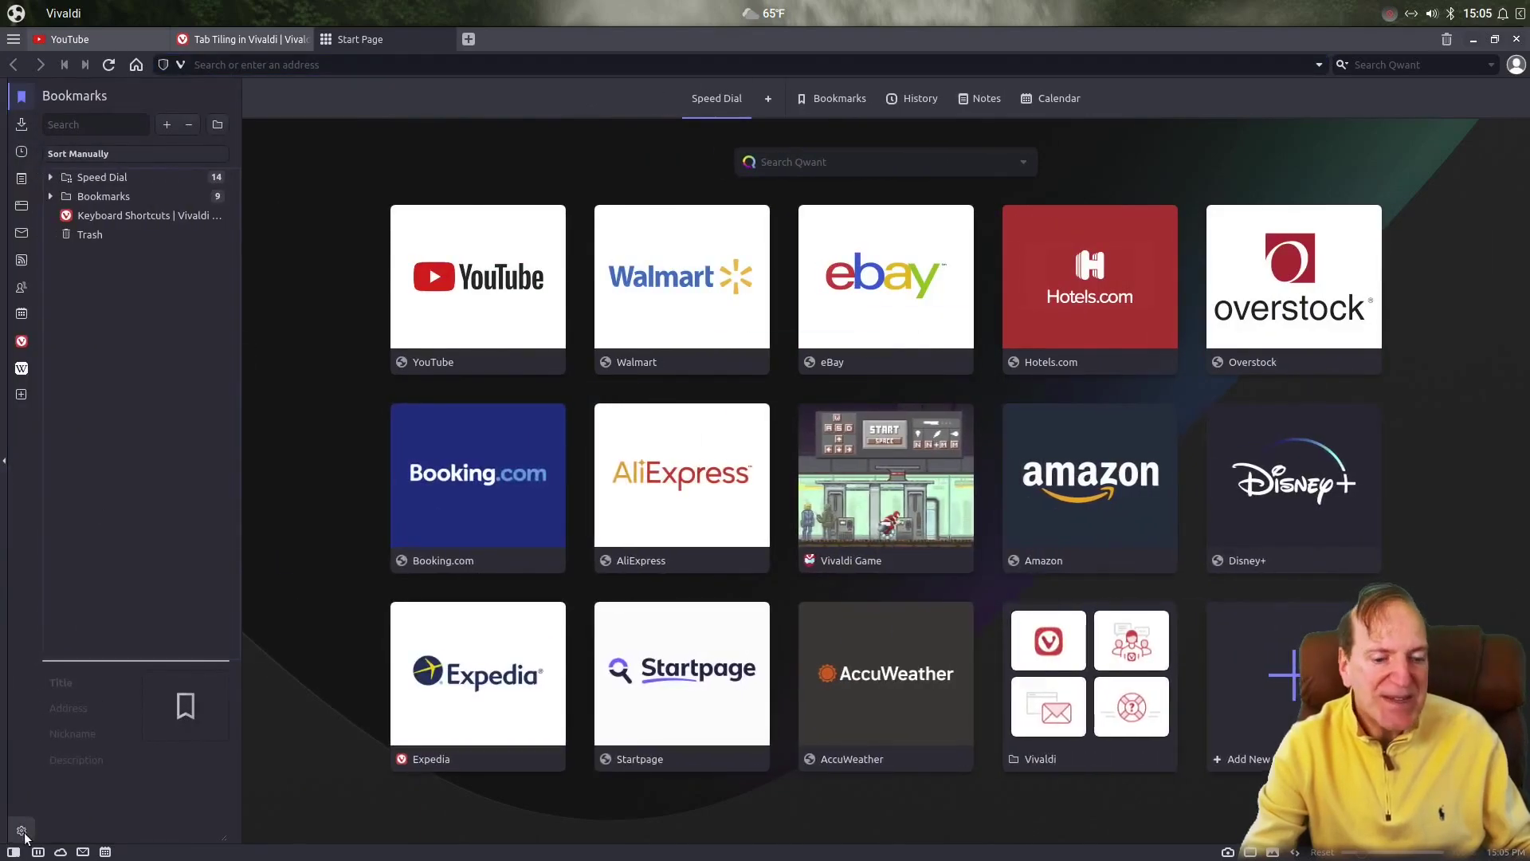
click(22, 831)
click(1100, 247)
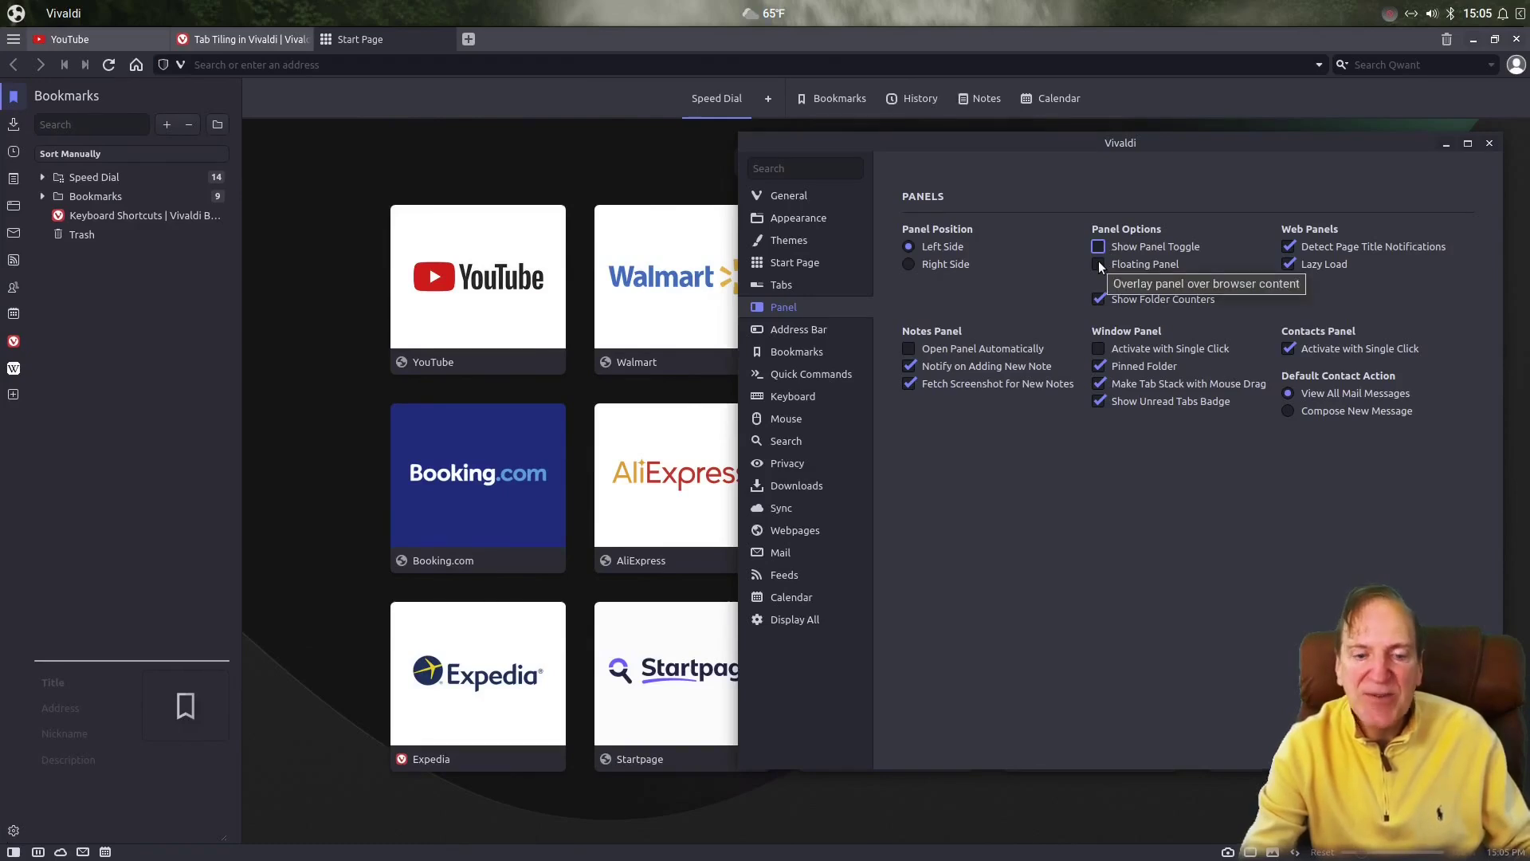
Try the Floating Panel option and Show Folder Counters off, restoring both, and check the bookmark folders before returning to the Panel settings
click(1099, 263)
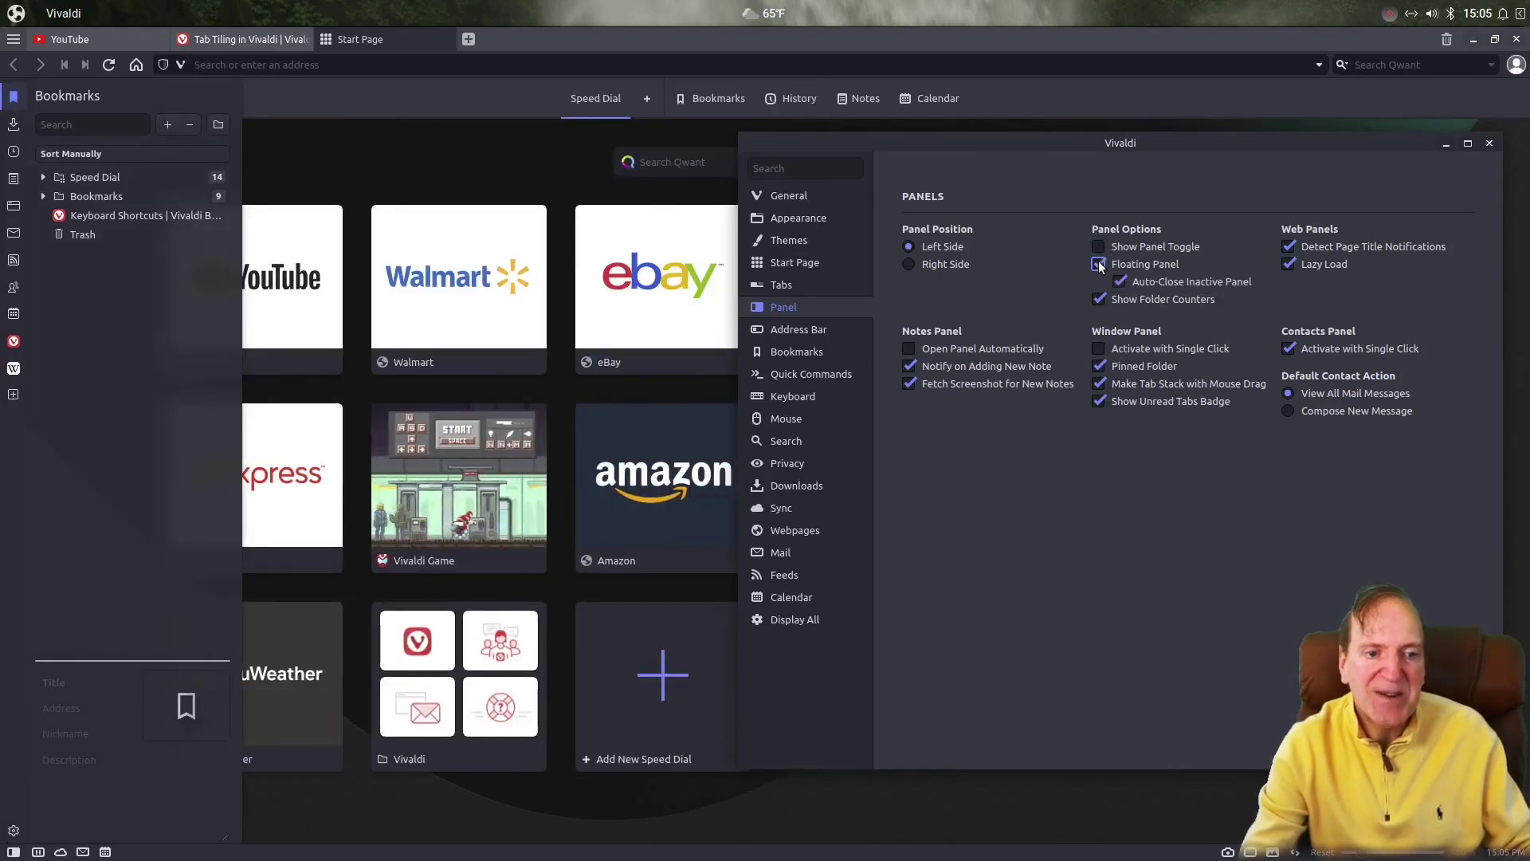
click(1099, 265)
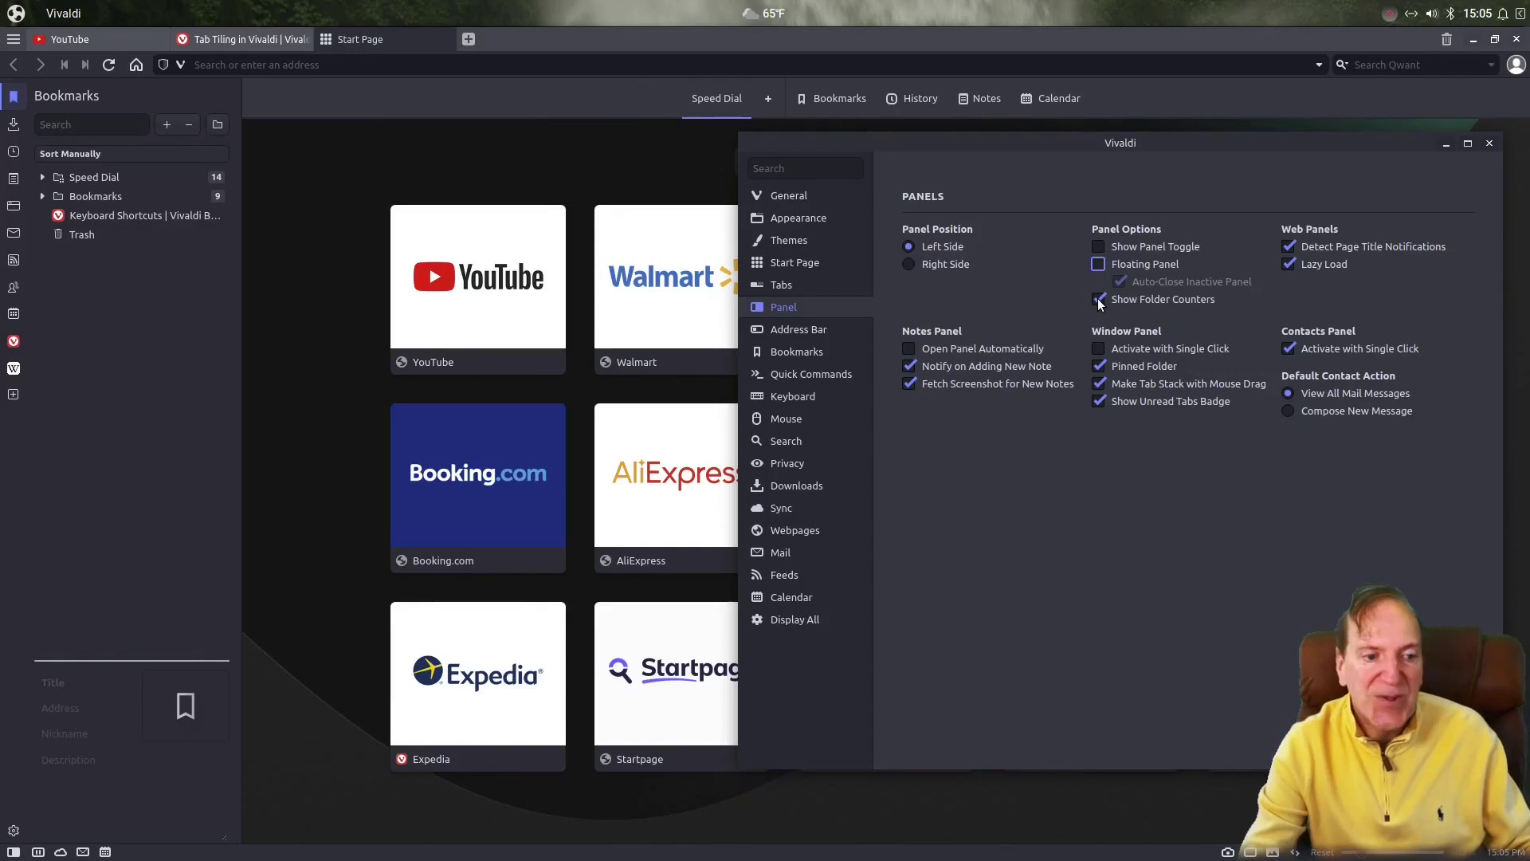
click(1099, 300)
click(1100, 299)
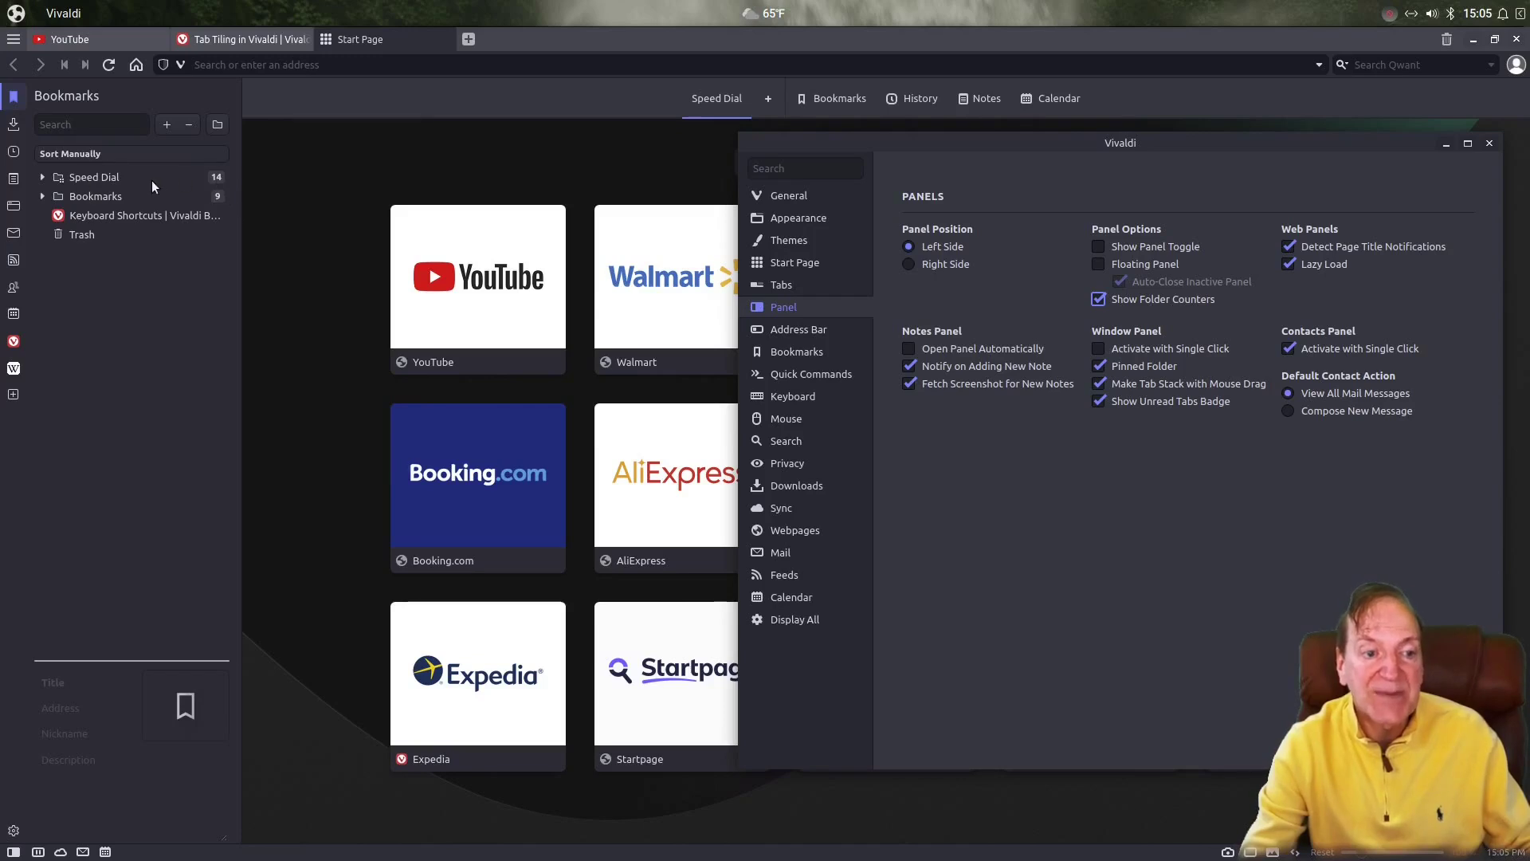
click(45, 197)
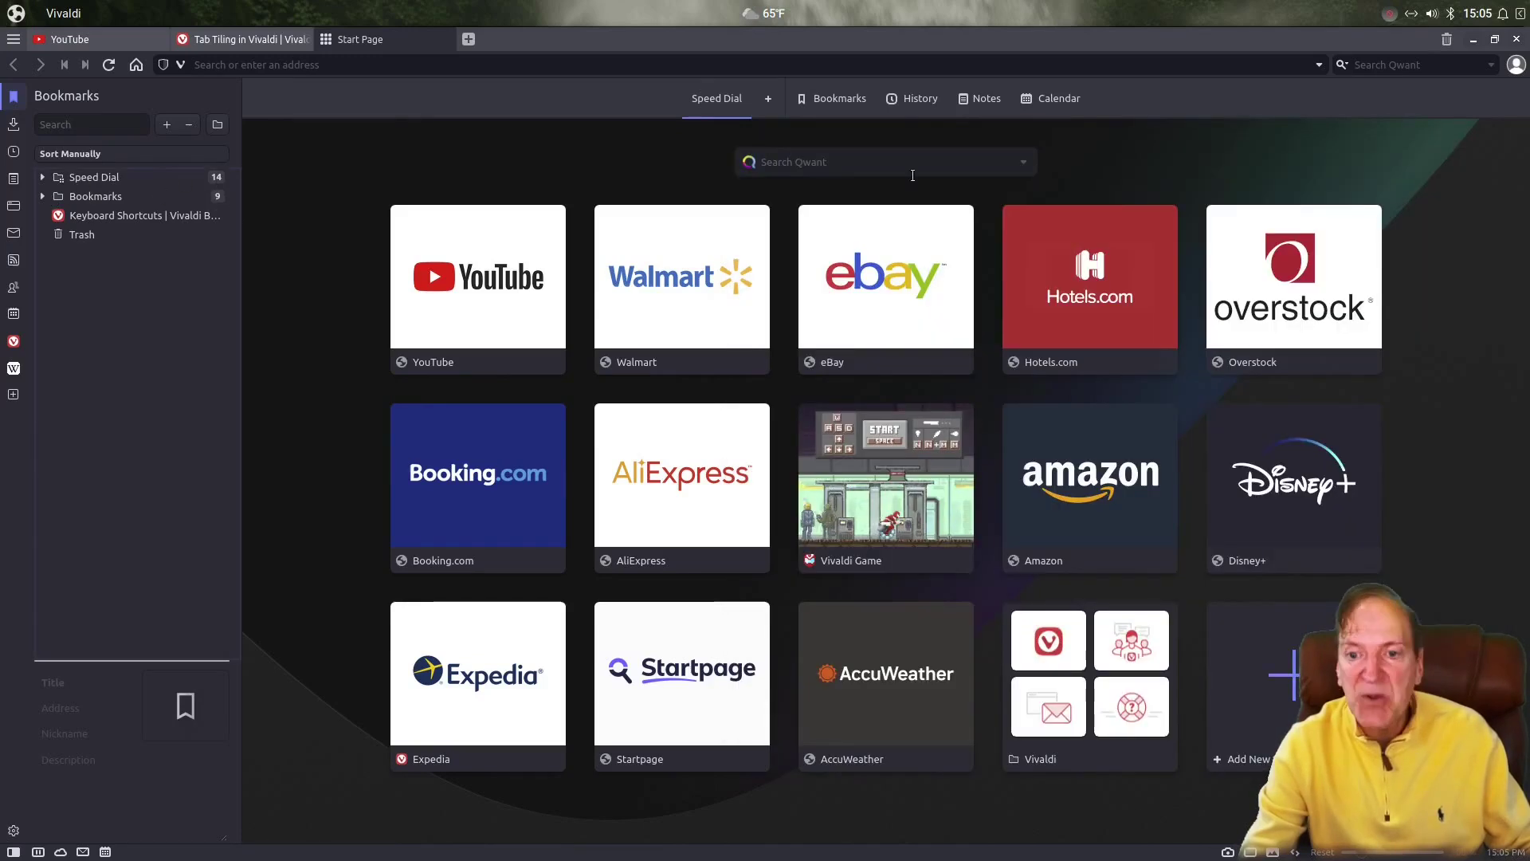
click(14, 831)
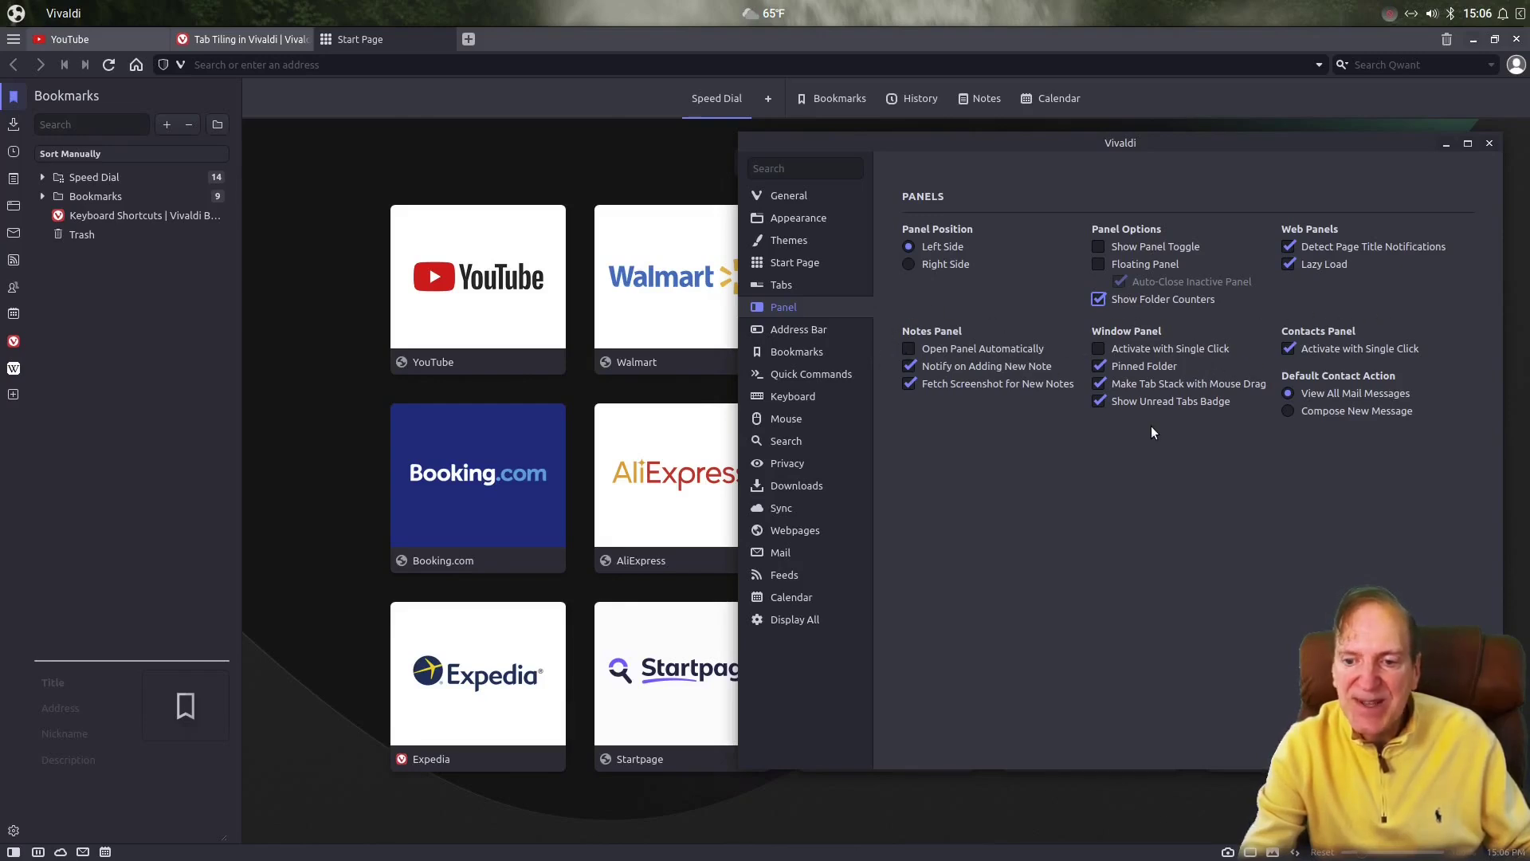
In the Address Bar settings, try the Bottom address bar position and restore Top
click(867, 331)
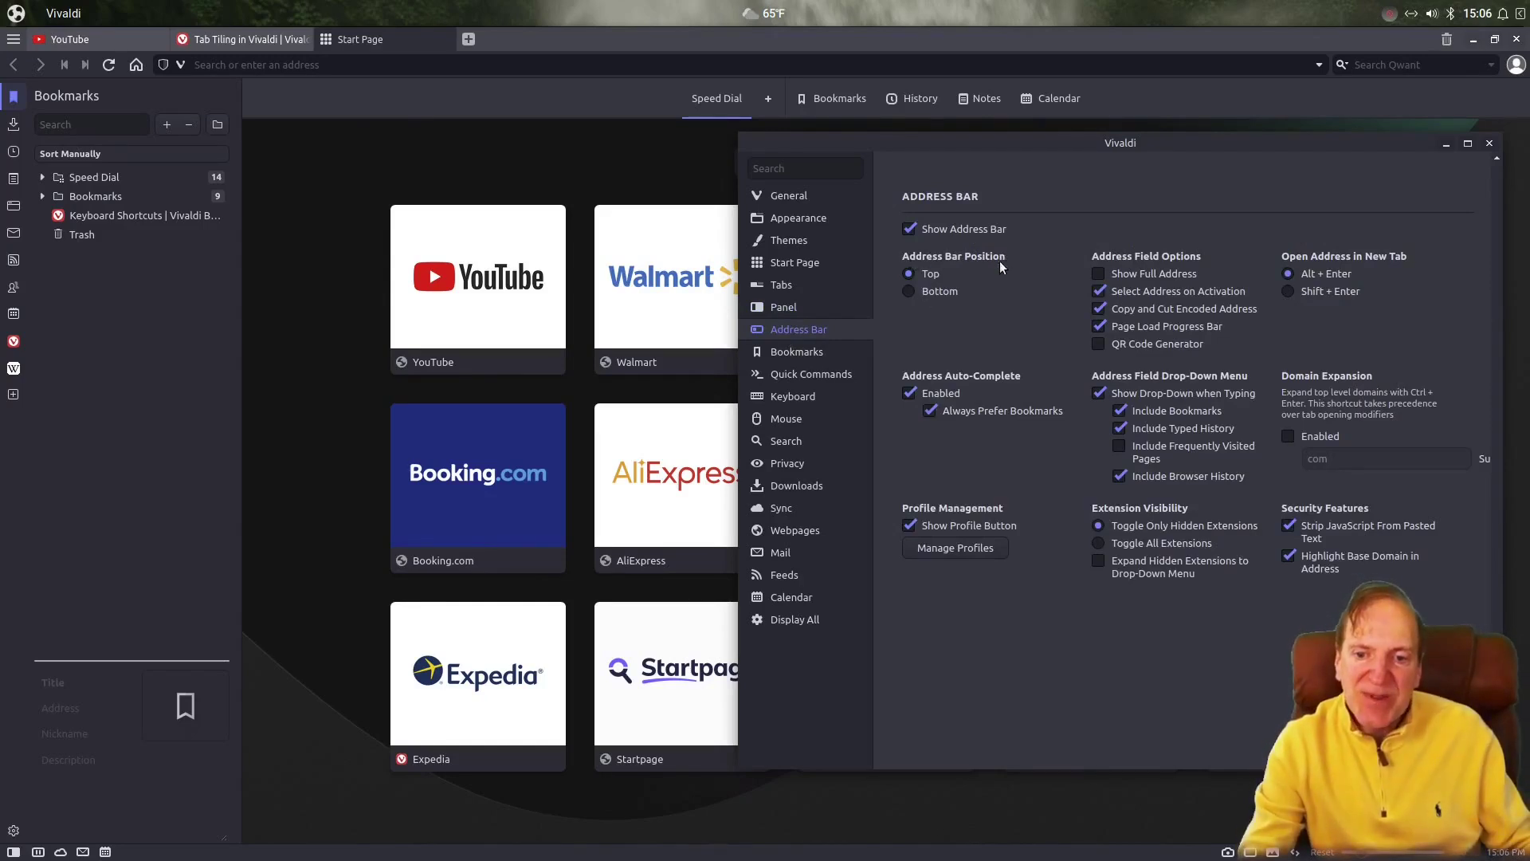
click(909, 292)
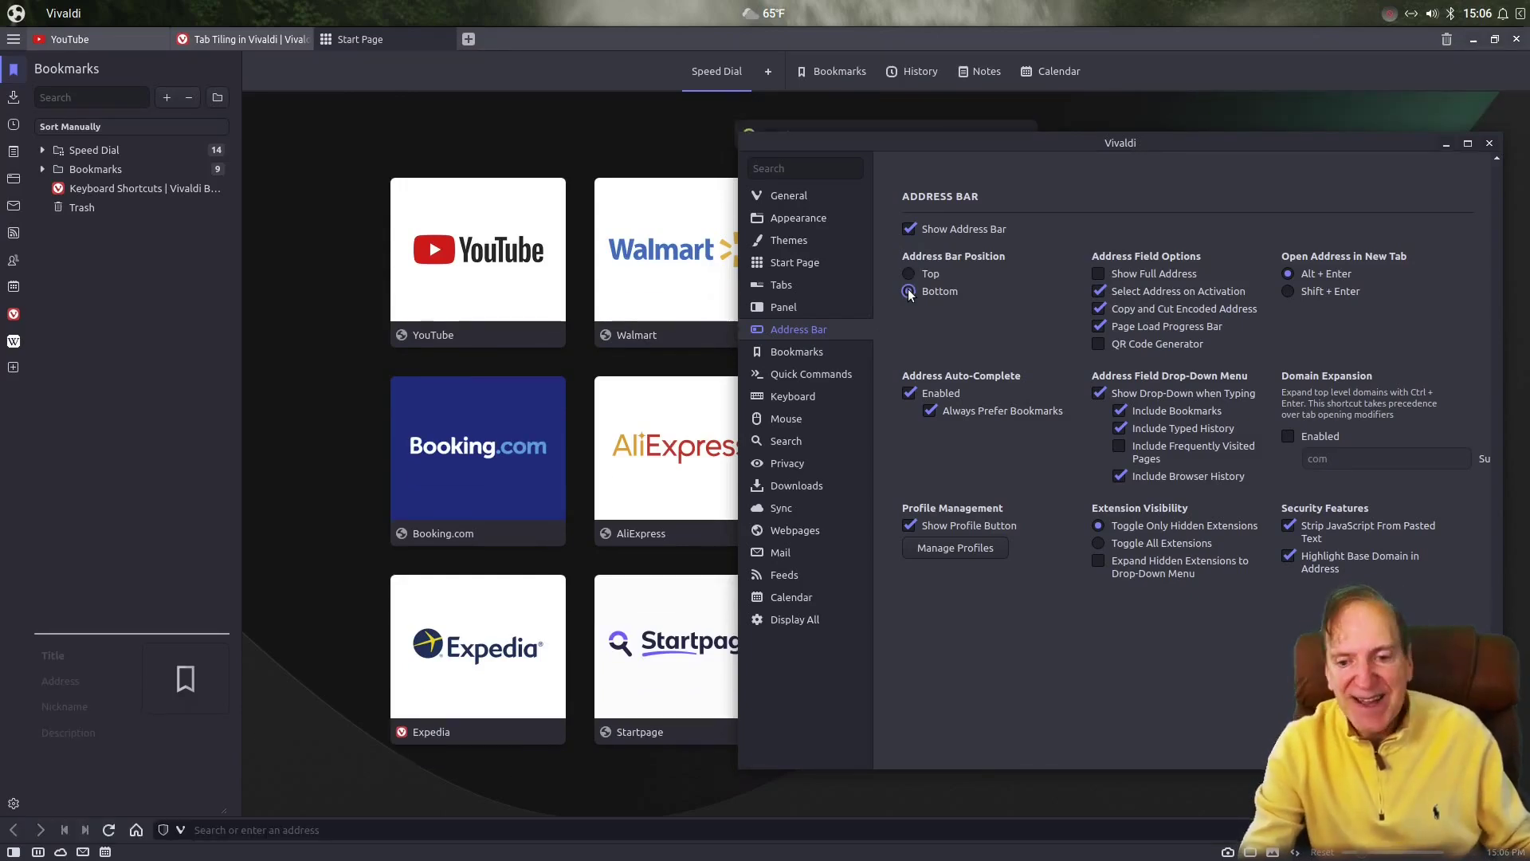
click(908, 276)
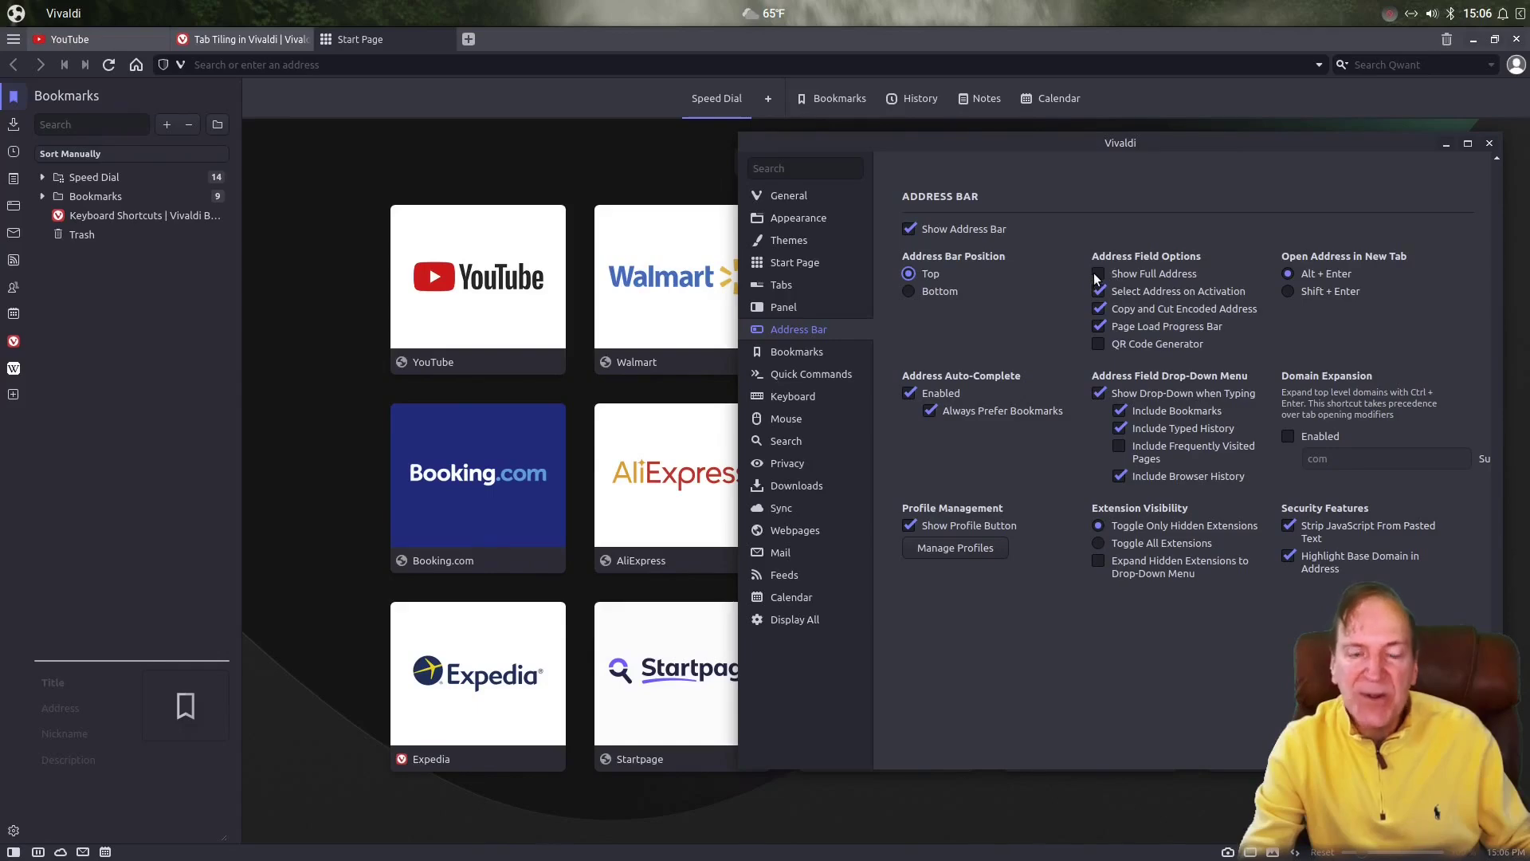
Test Show Full Address on the Tab Tiling help page's address, and turn the option back off in the Address Bar settings
click(234, 38)
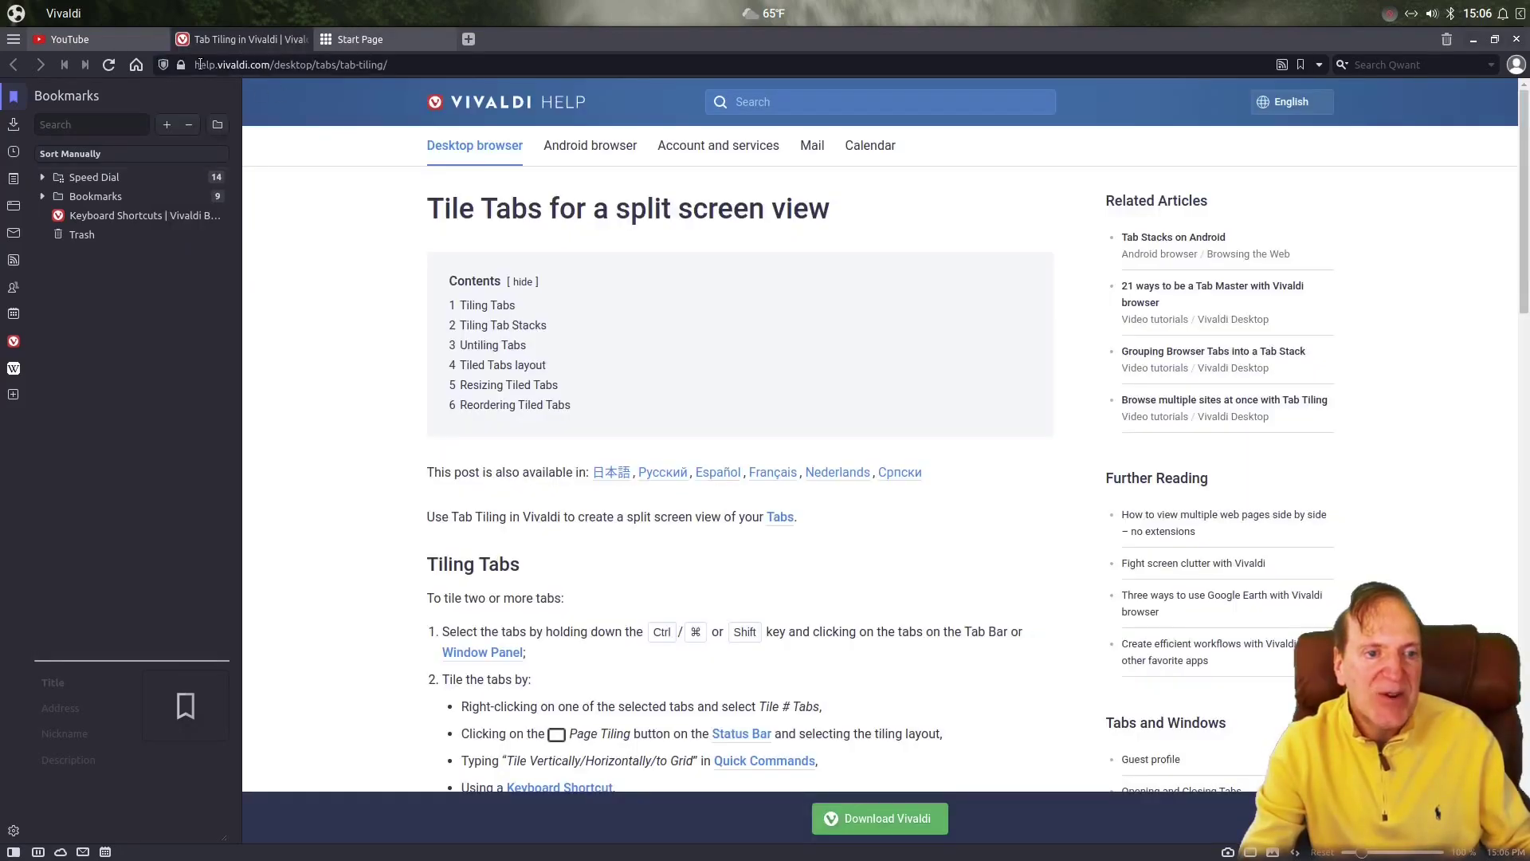
click(14, 830)
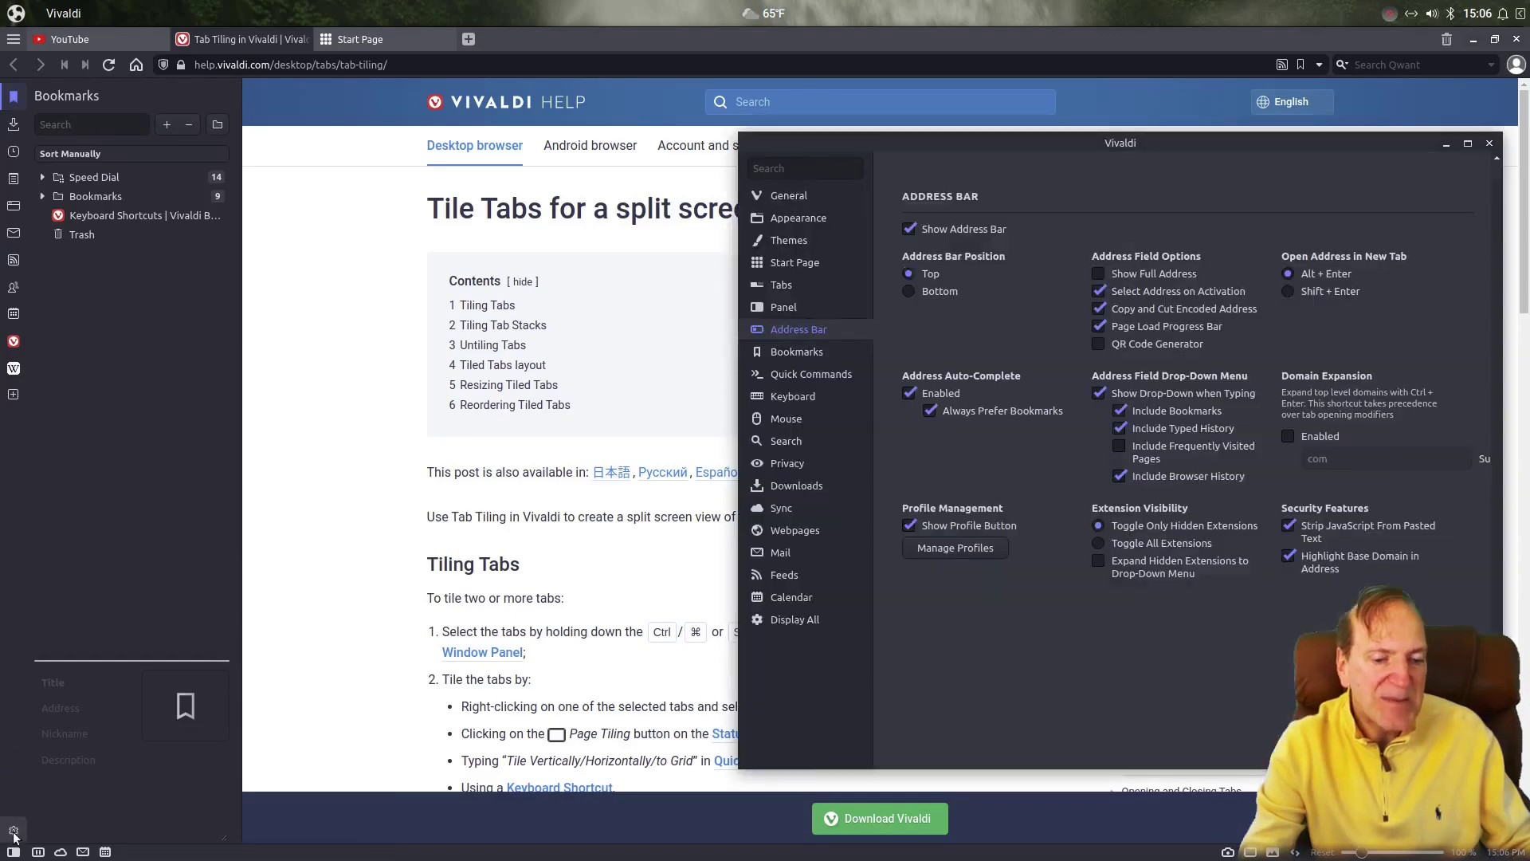
click(1100, 275)
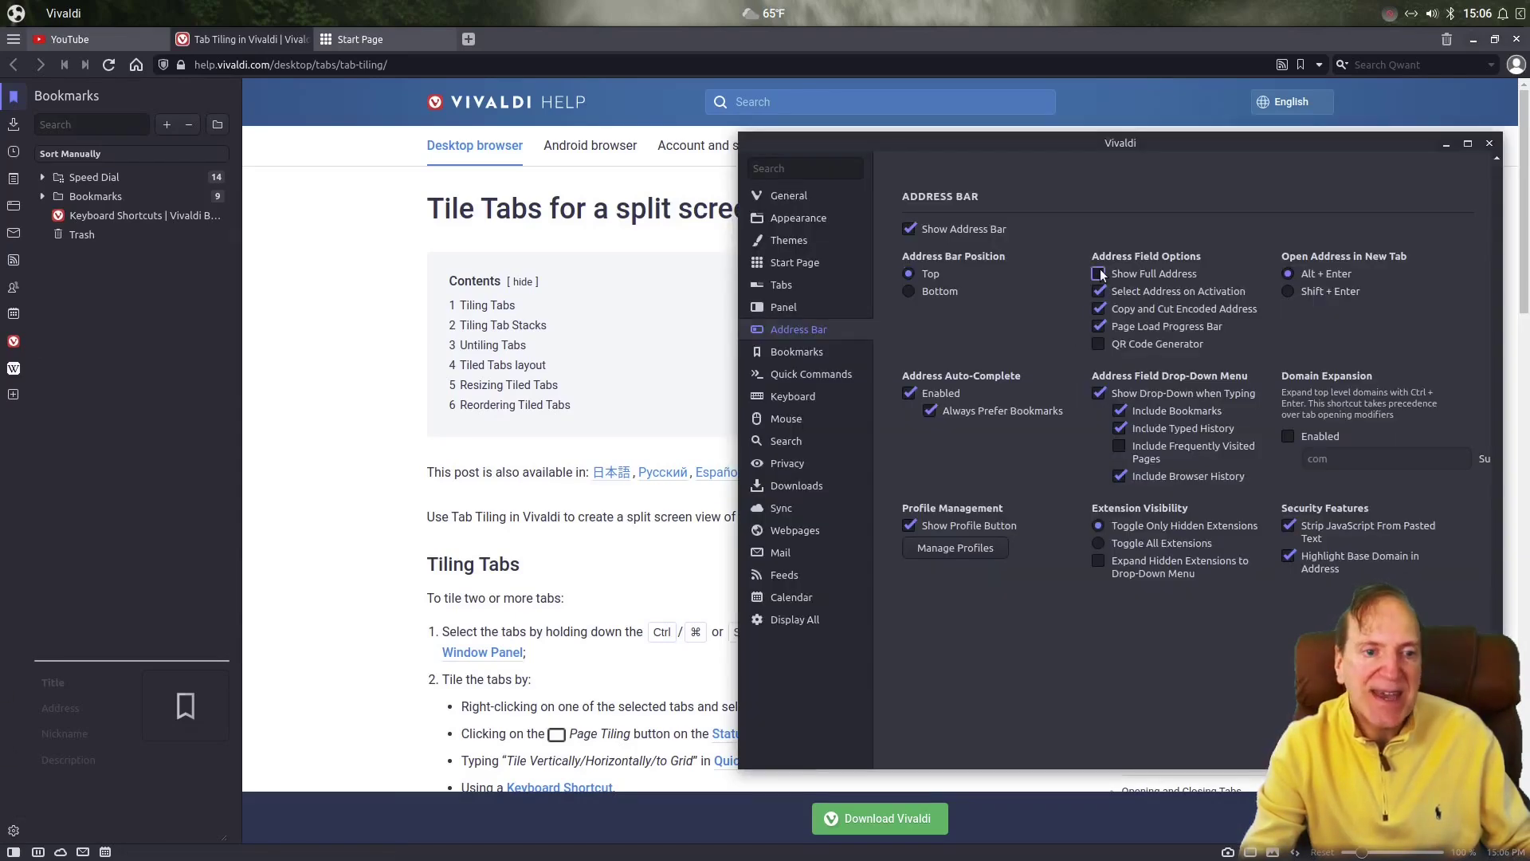
click(192, 63)
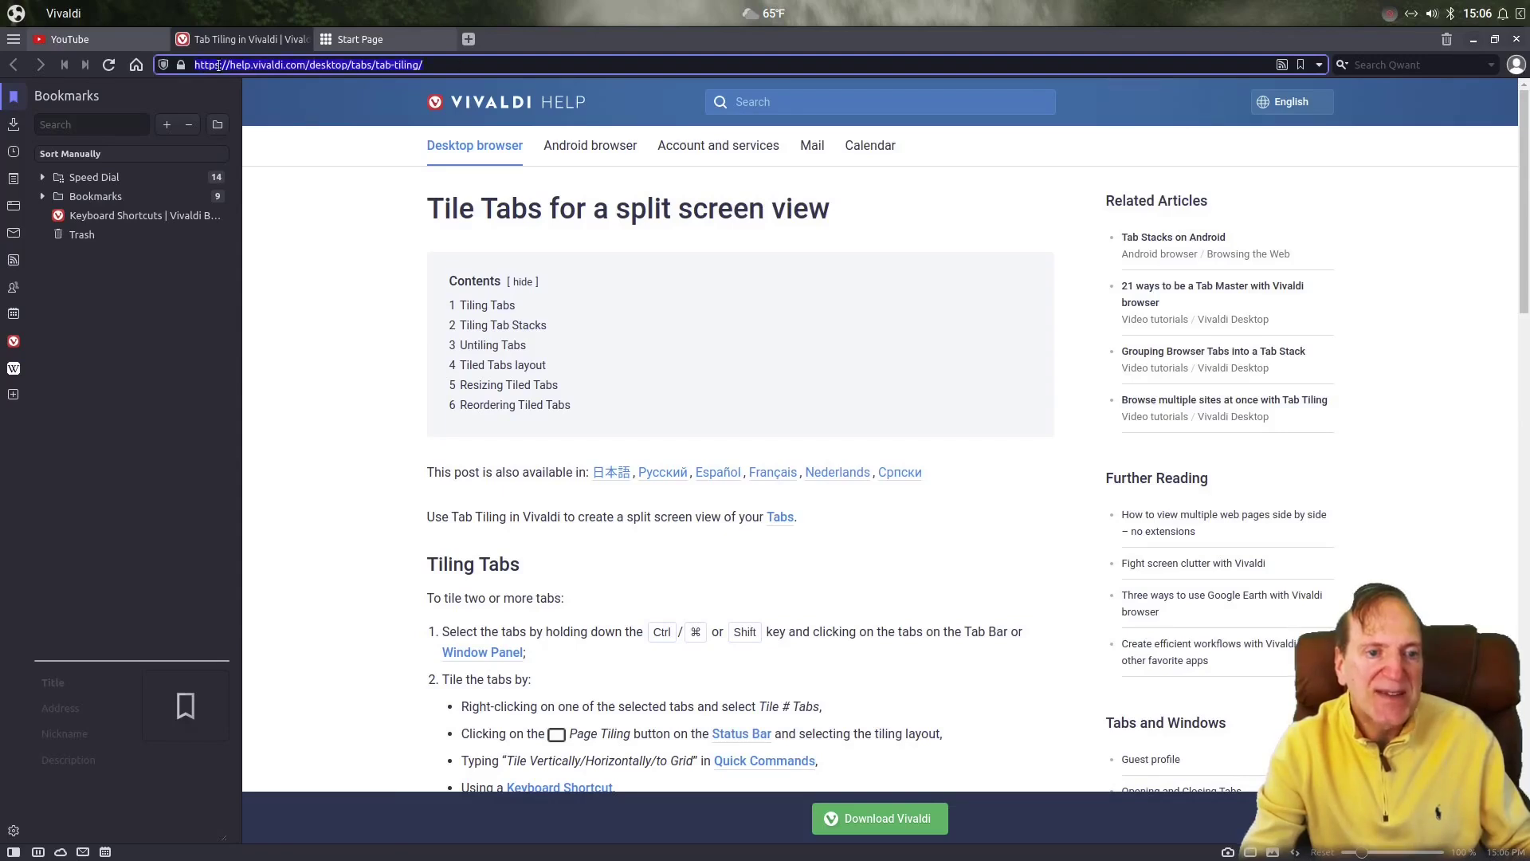
click(13, 833)
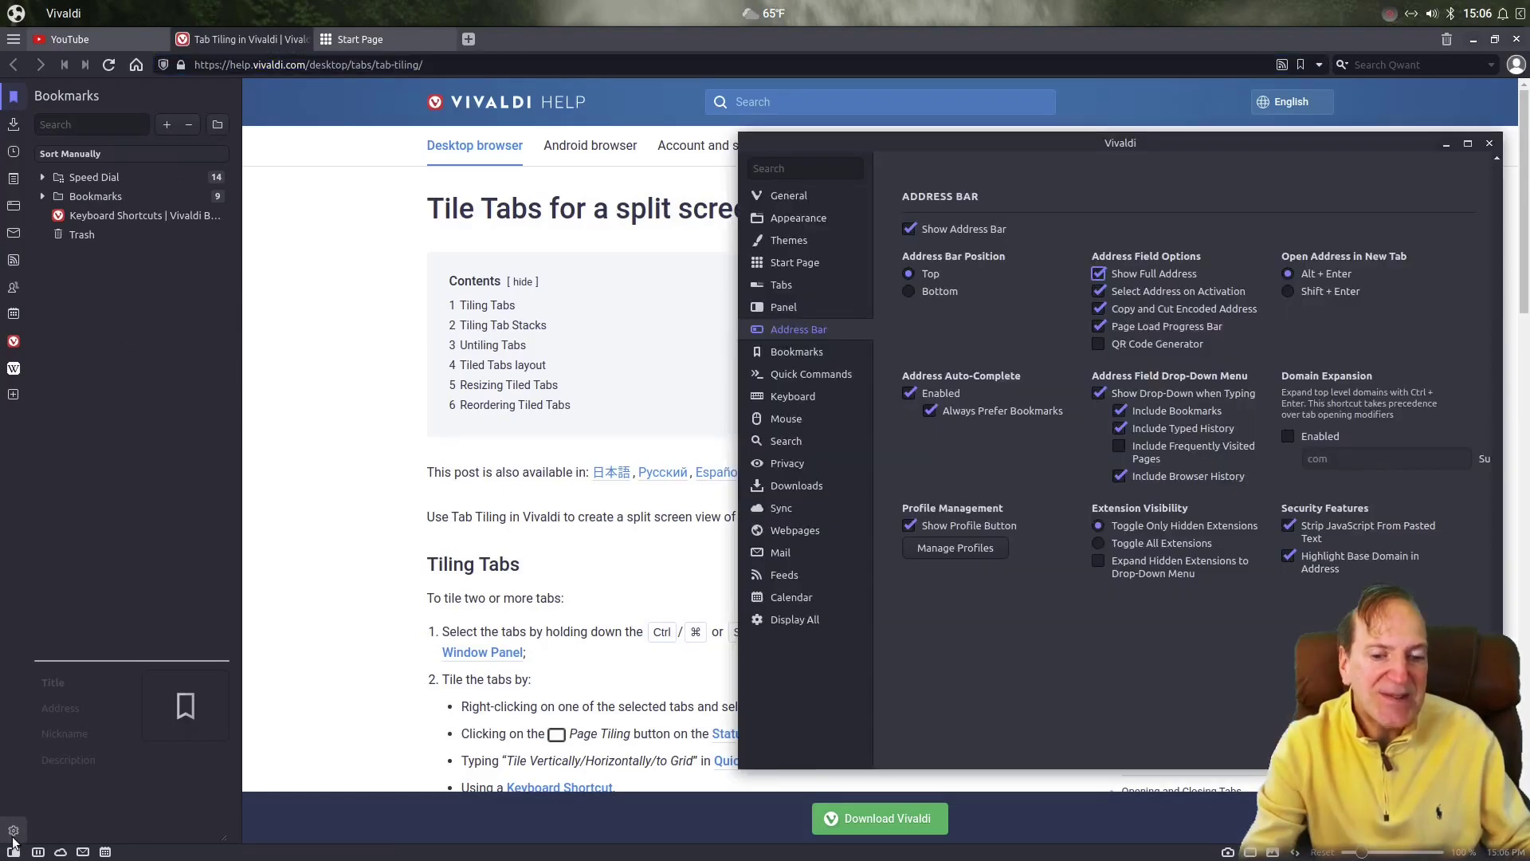
click(1099, 274)
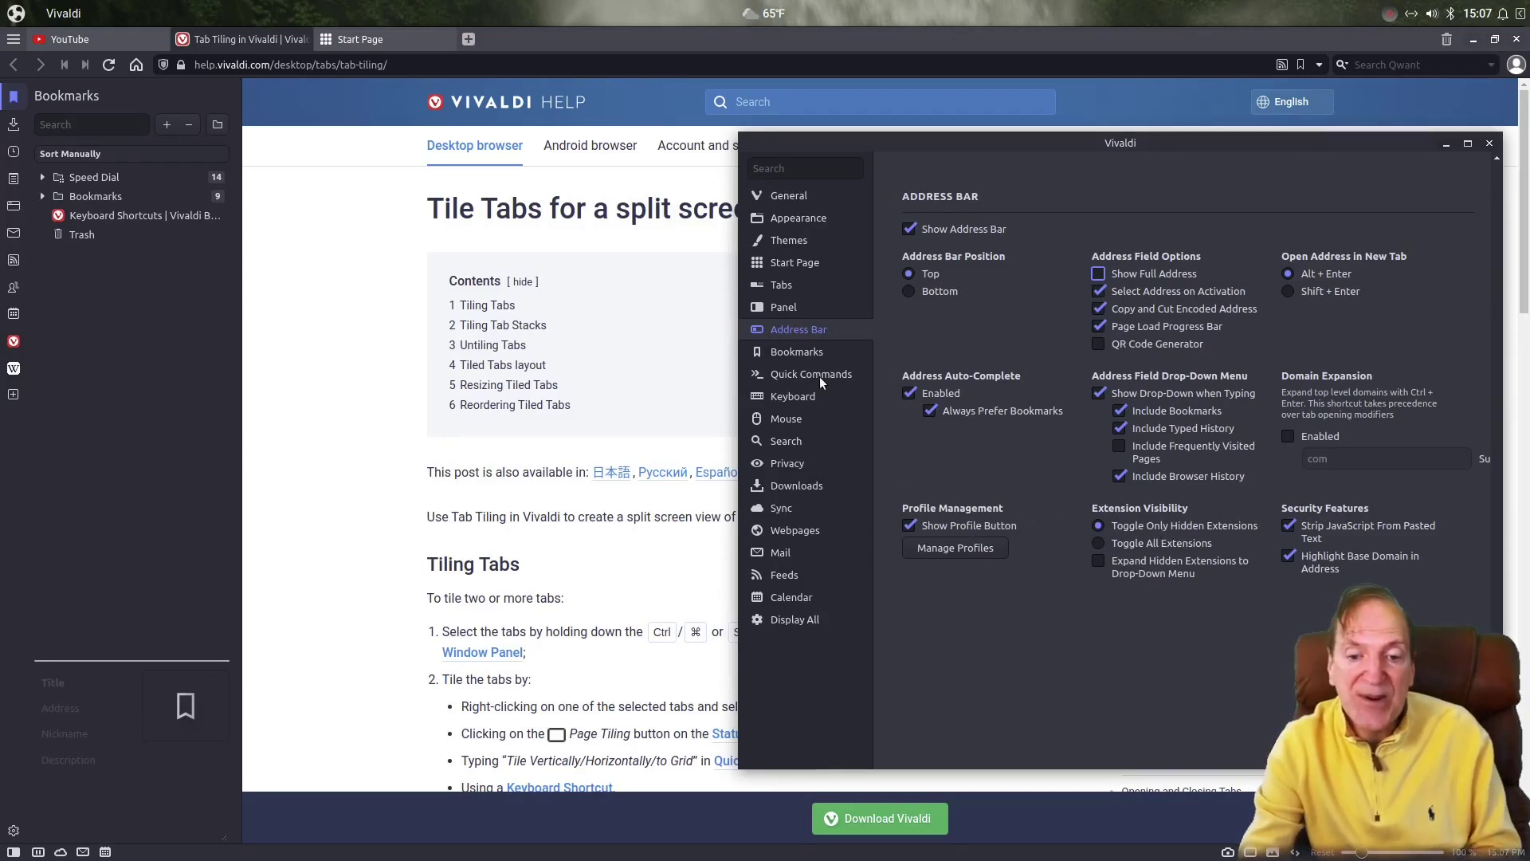
In the Bookmarks settings, show the bookmark bar, try it at the Bottom position and set it back to Top
click(802, 352)
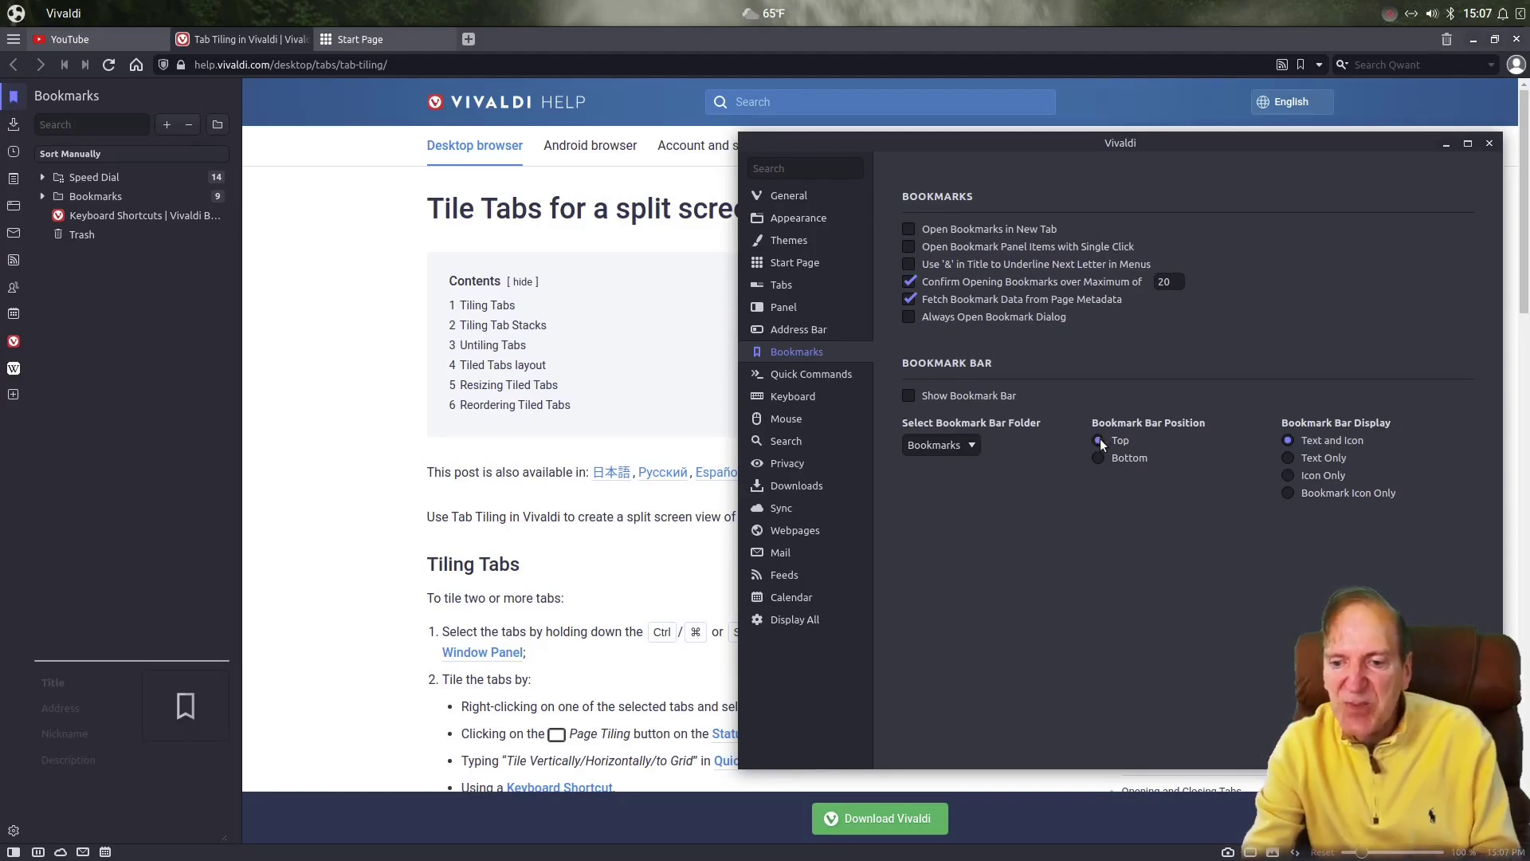
click(910, 397)
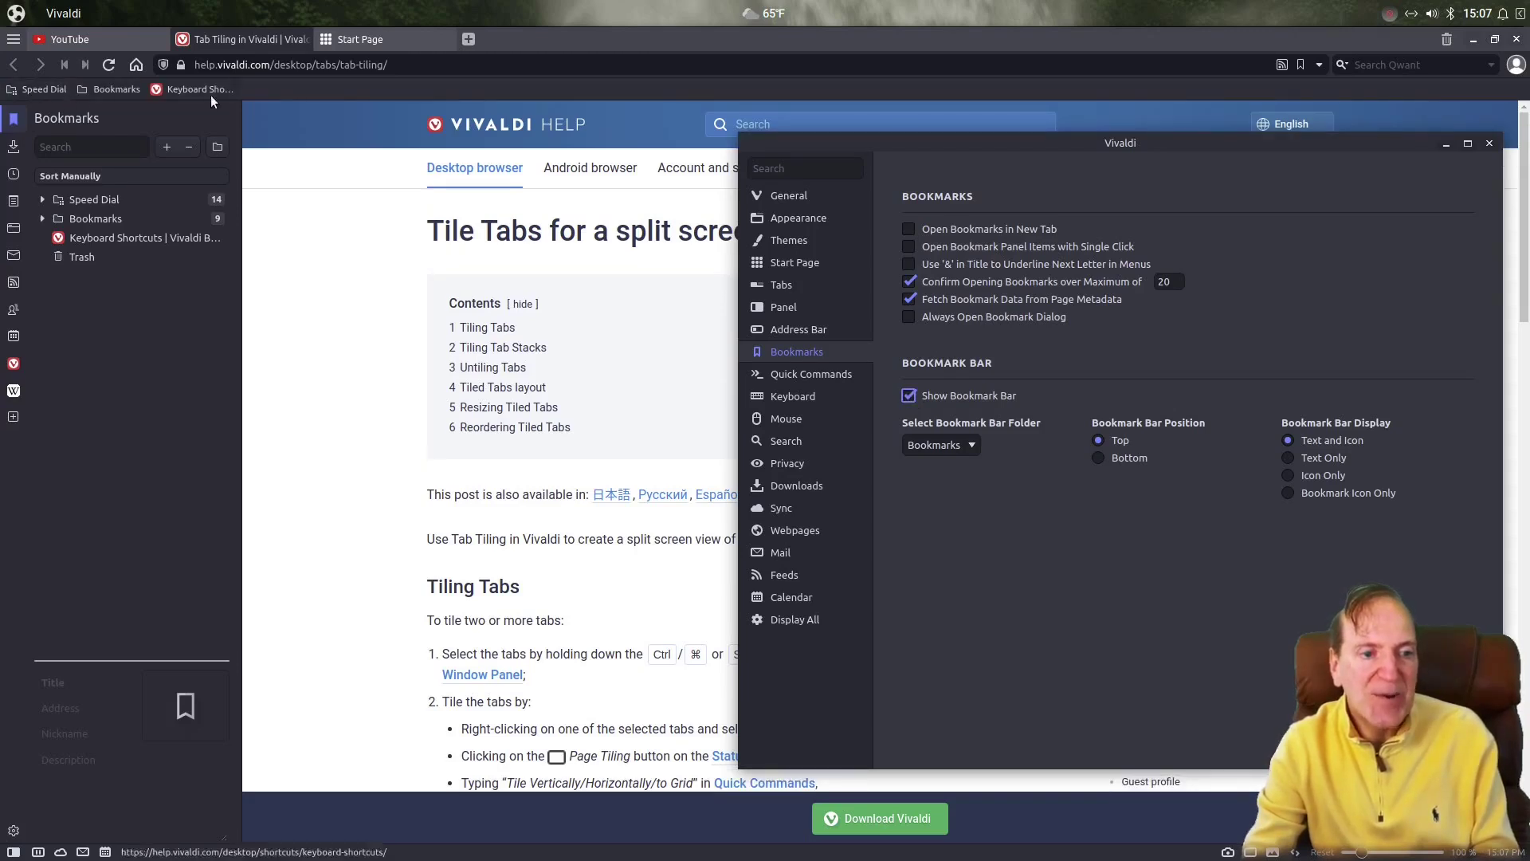
click(1100, 457)
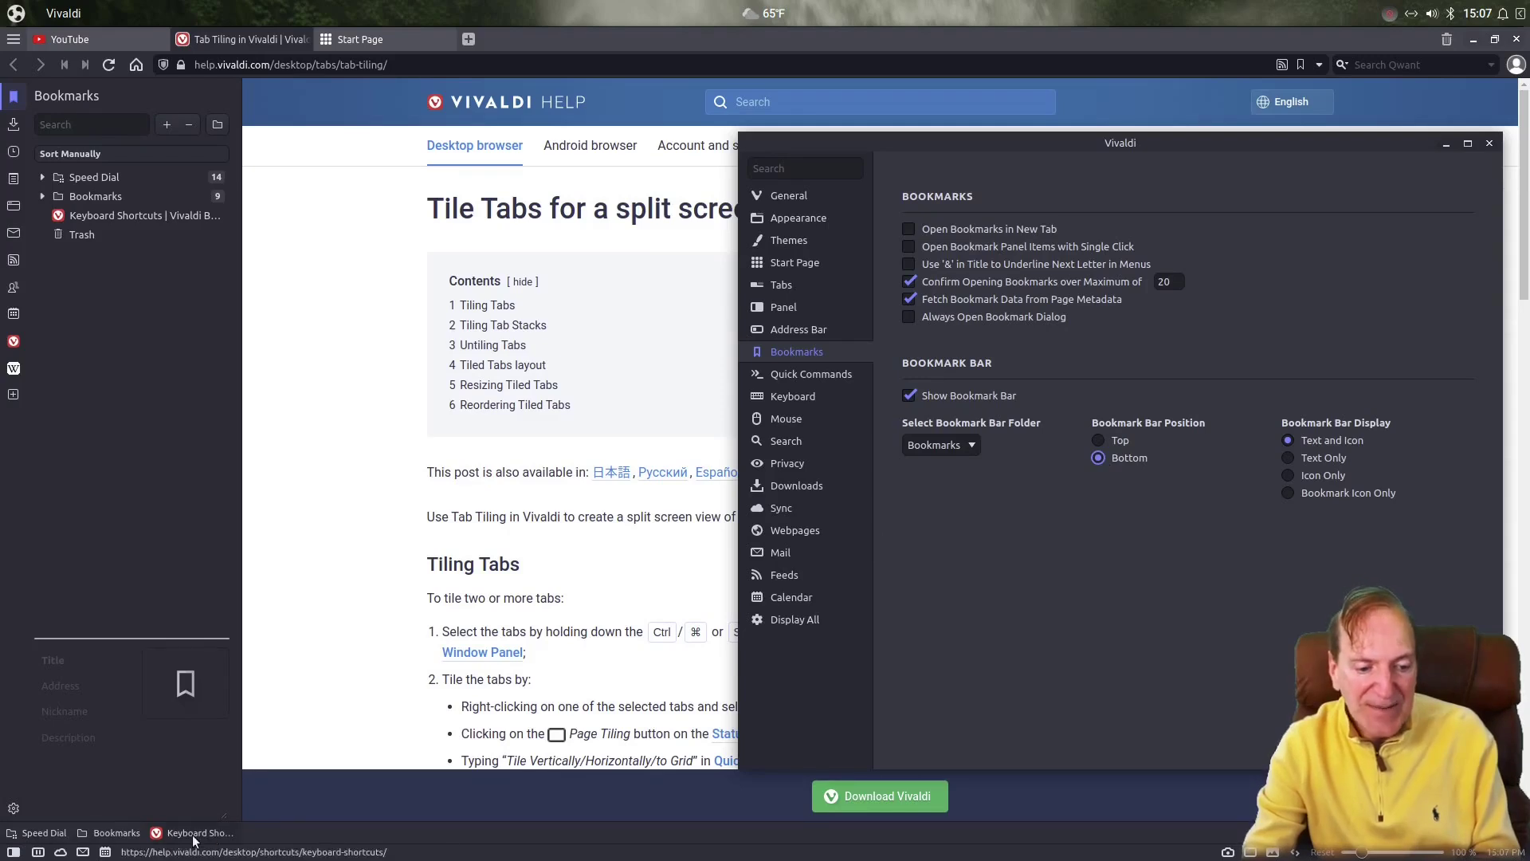
click(1099, 441)
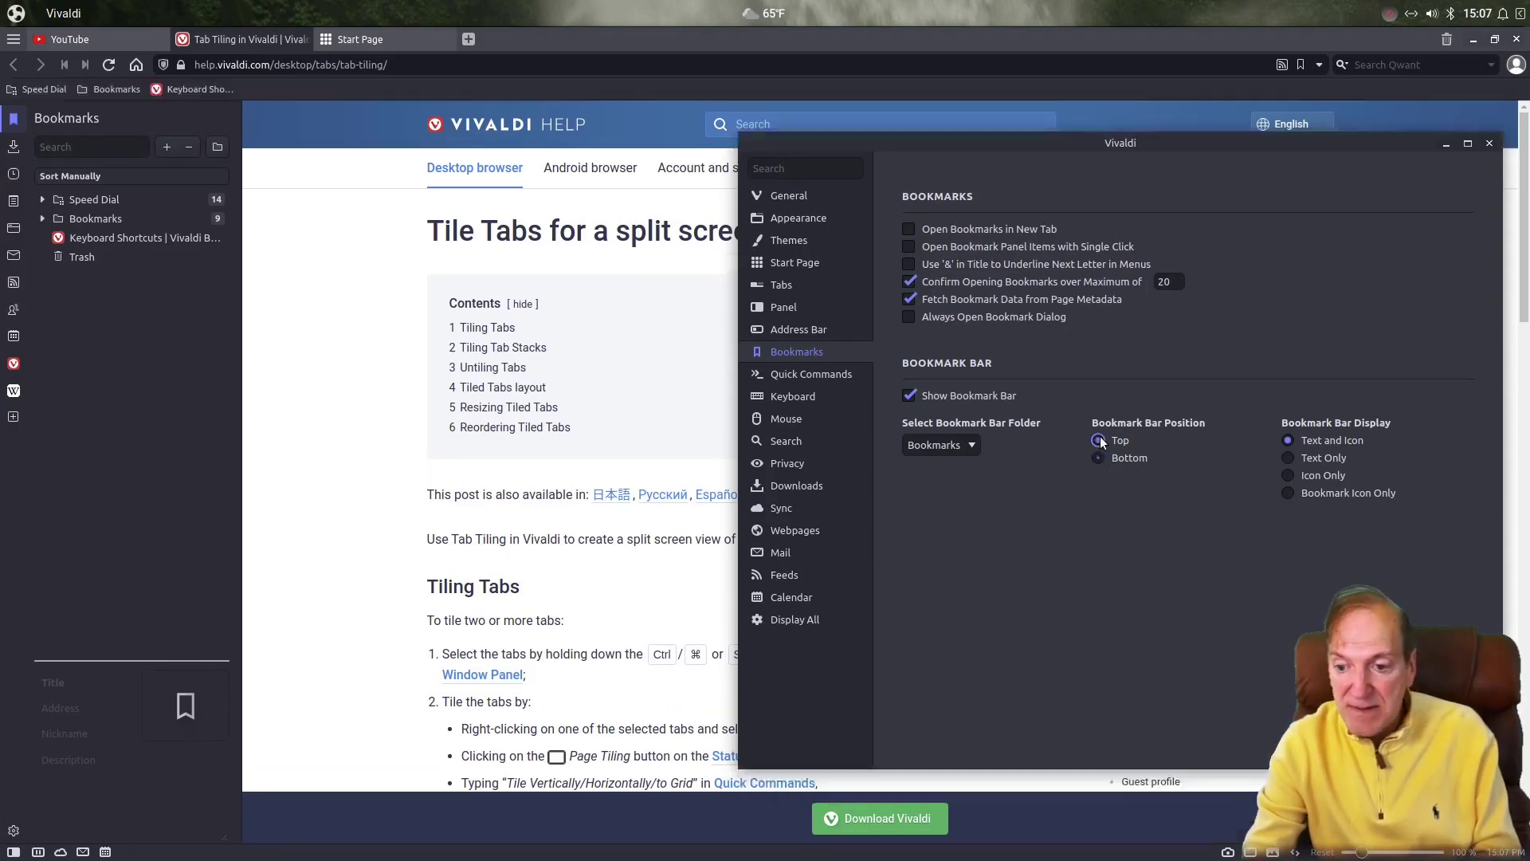
Try the Text Only, Icon Only and Bookmark Icon Only bookmark bar displays, and restore Text and Icon
click(1293, 457)
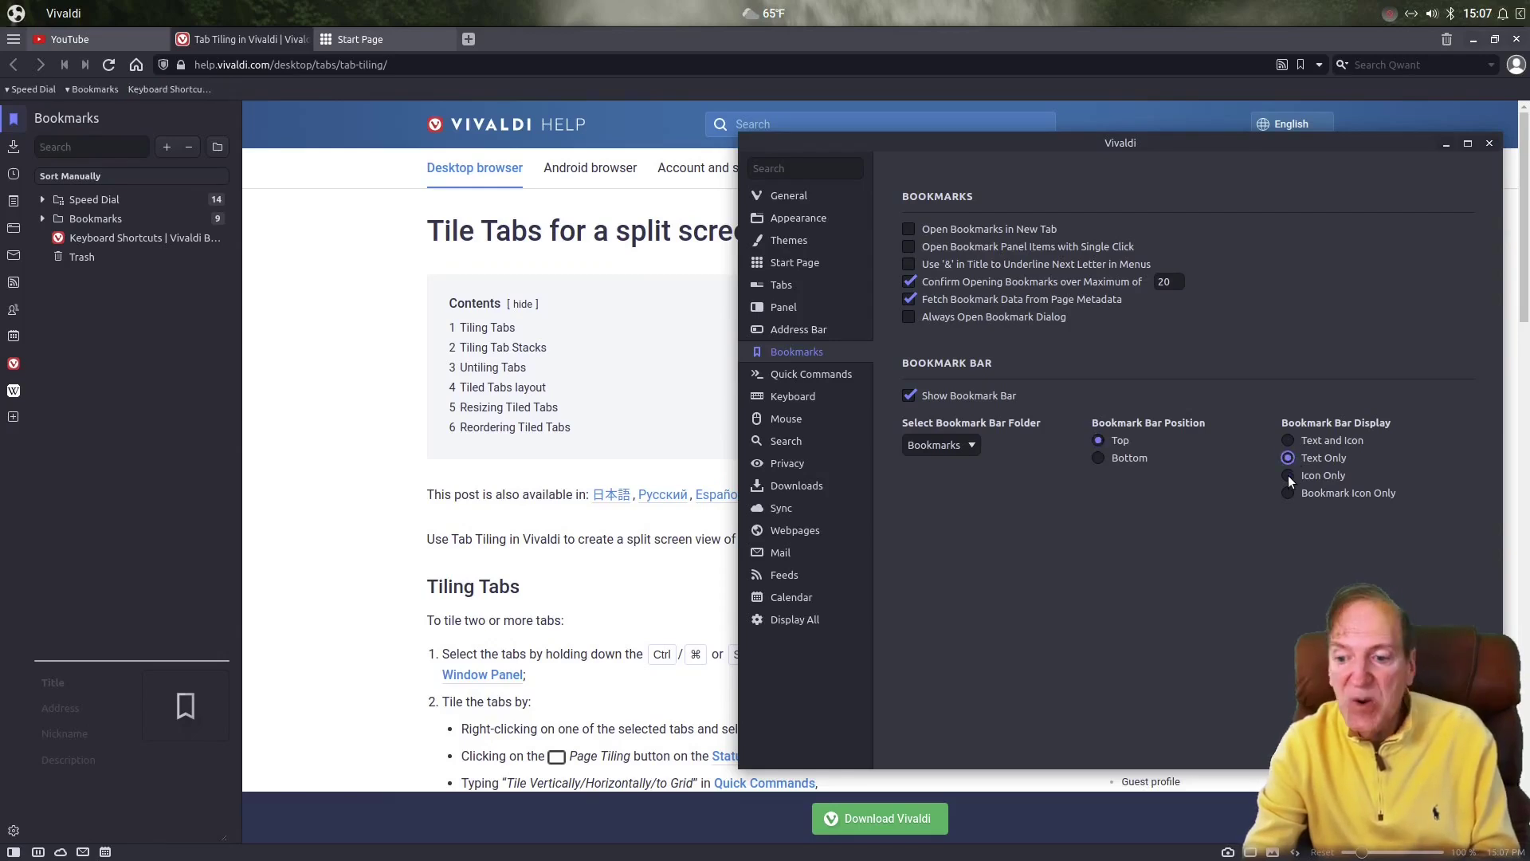
click(1288, 475)
click(1288, 492)
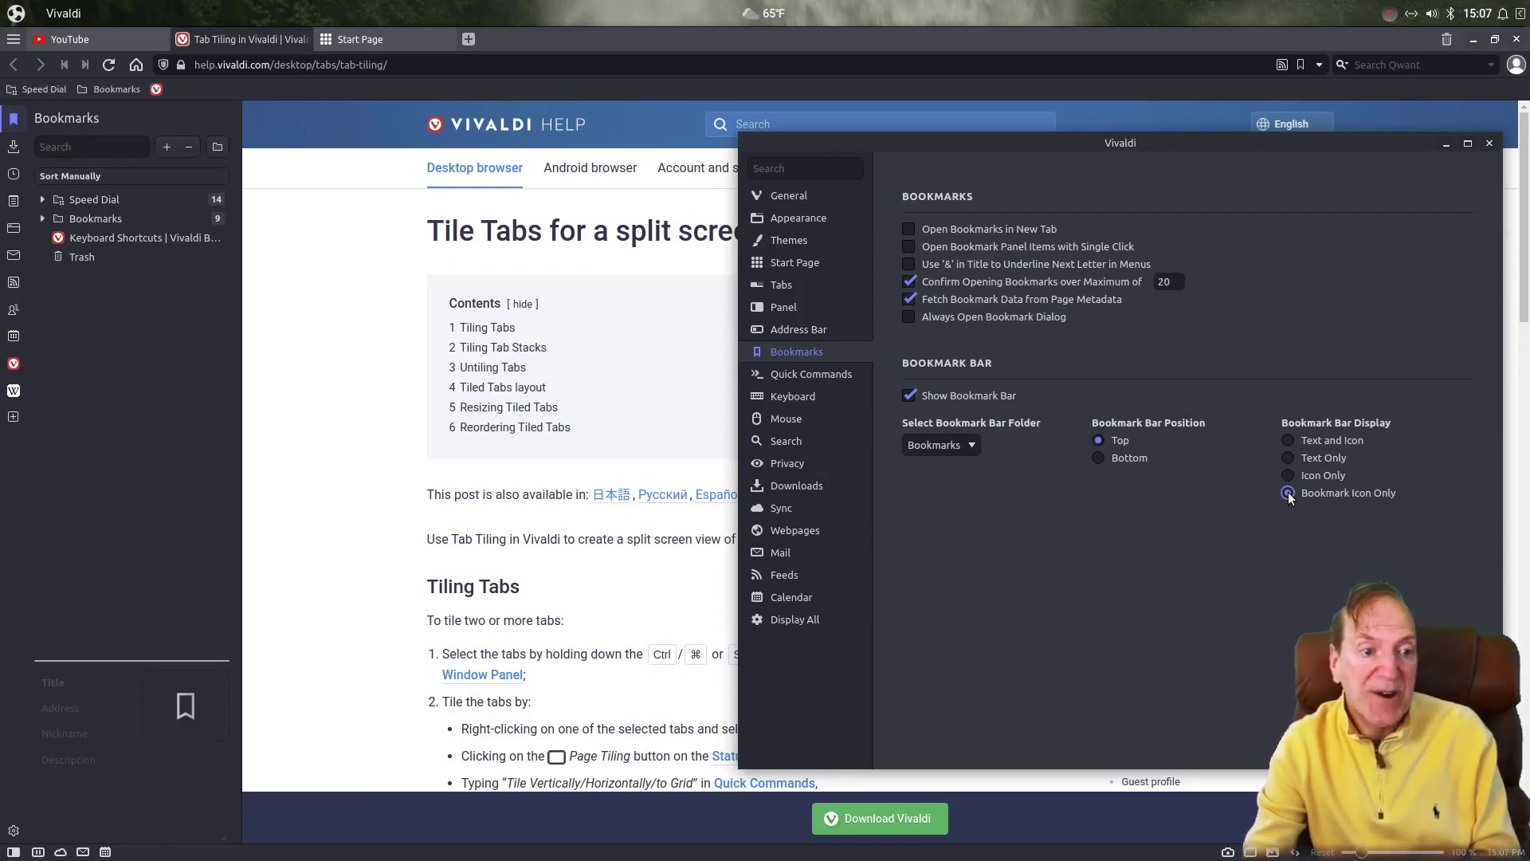
click(1287, 440)
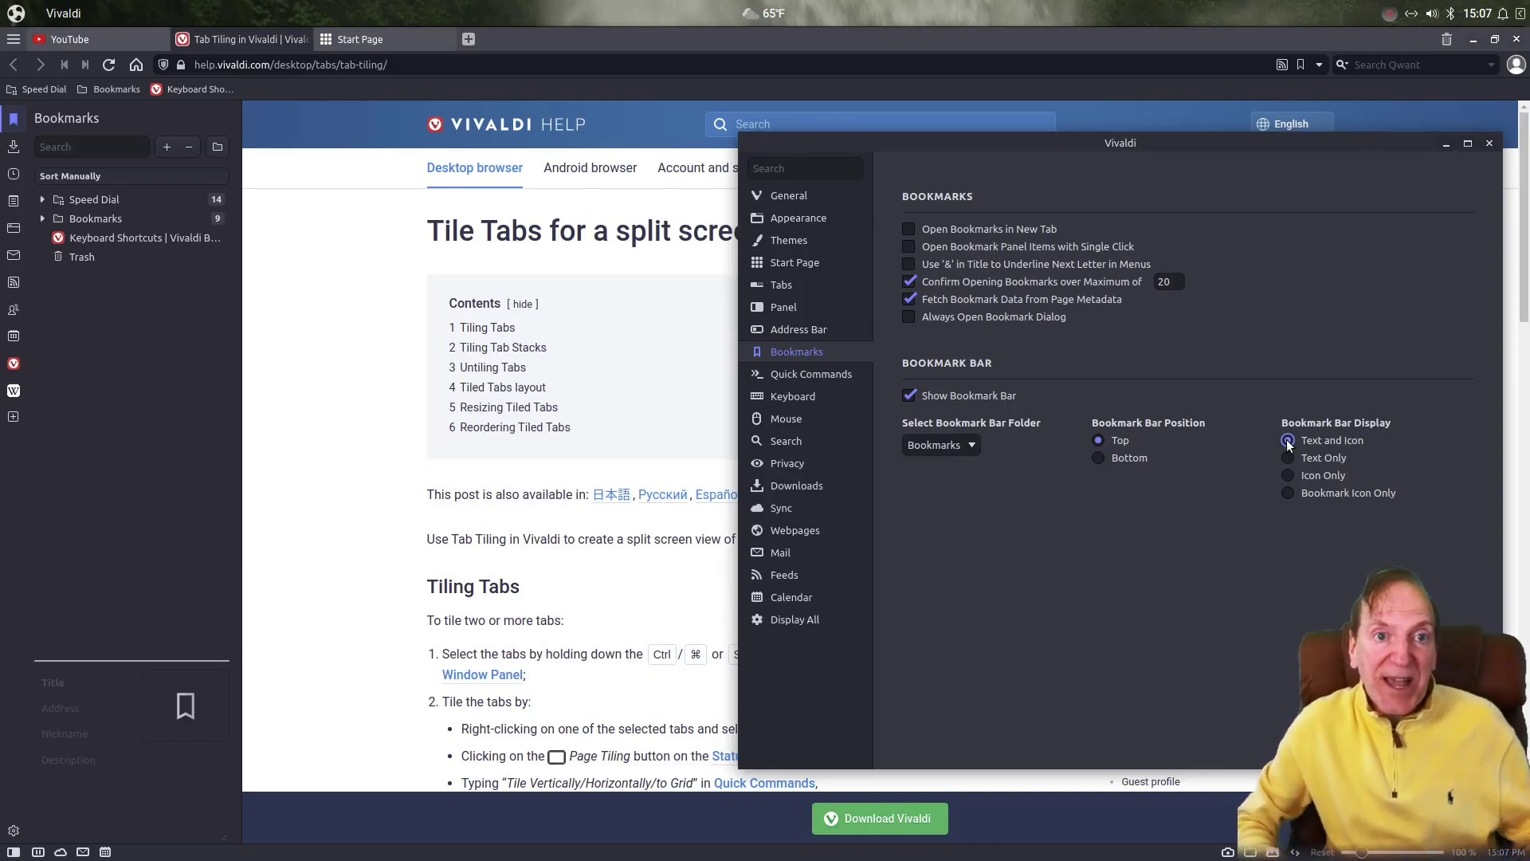
Review the search types and options in the Quick Commands settings, highlighting the Calculator entry, and close the settings window
click(802, 375)
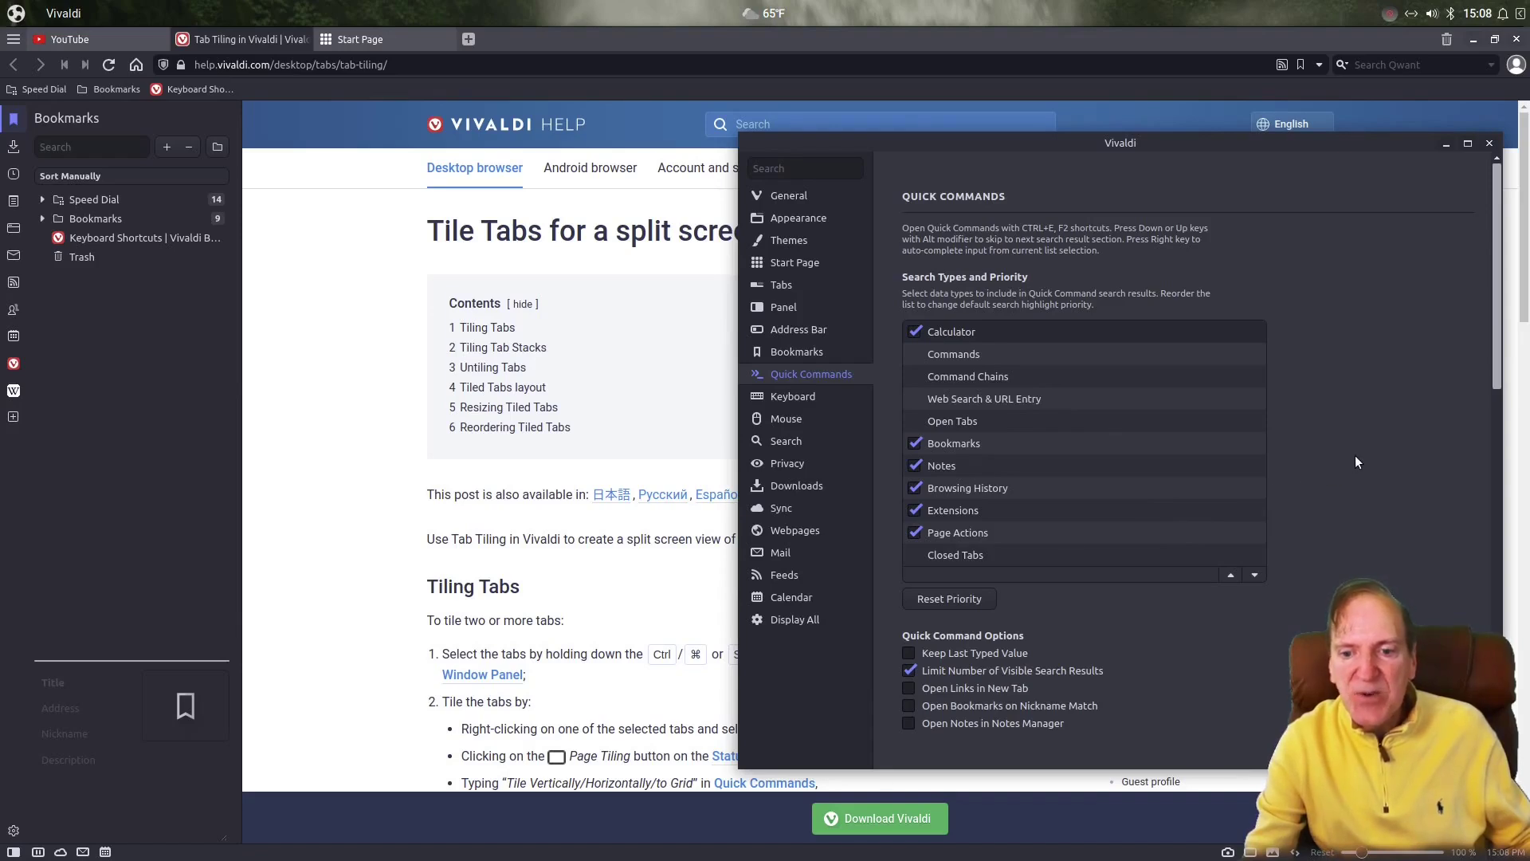
click(969, 333)
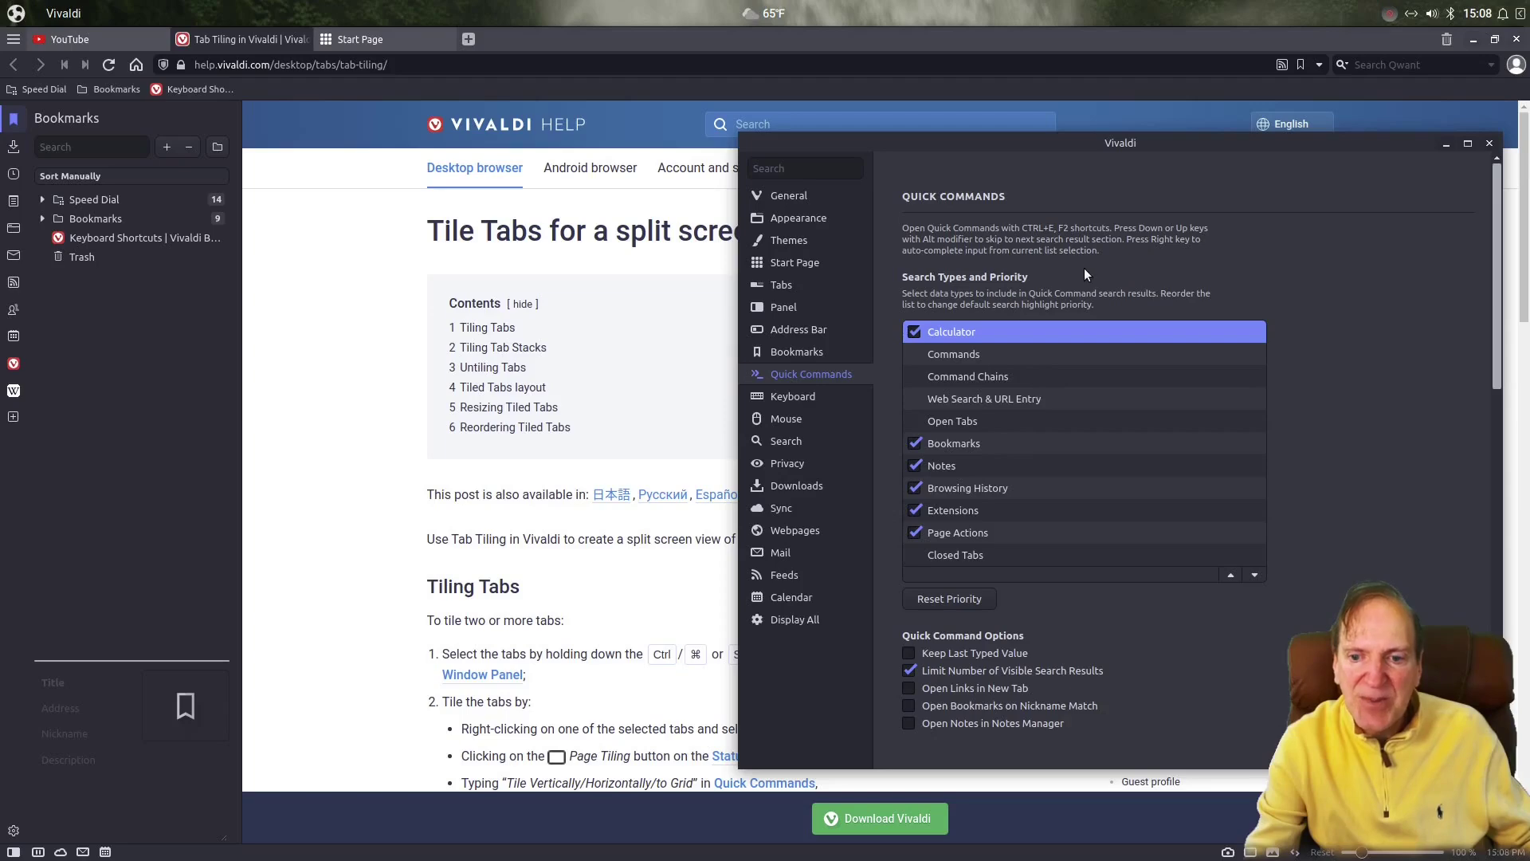
click(1490, 144)
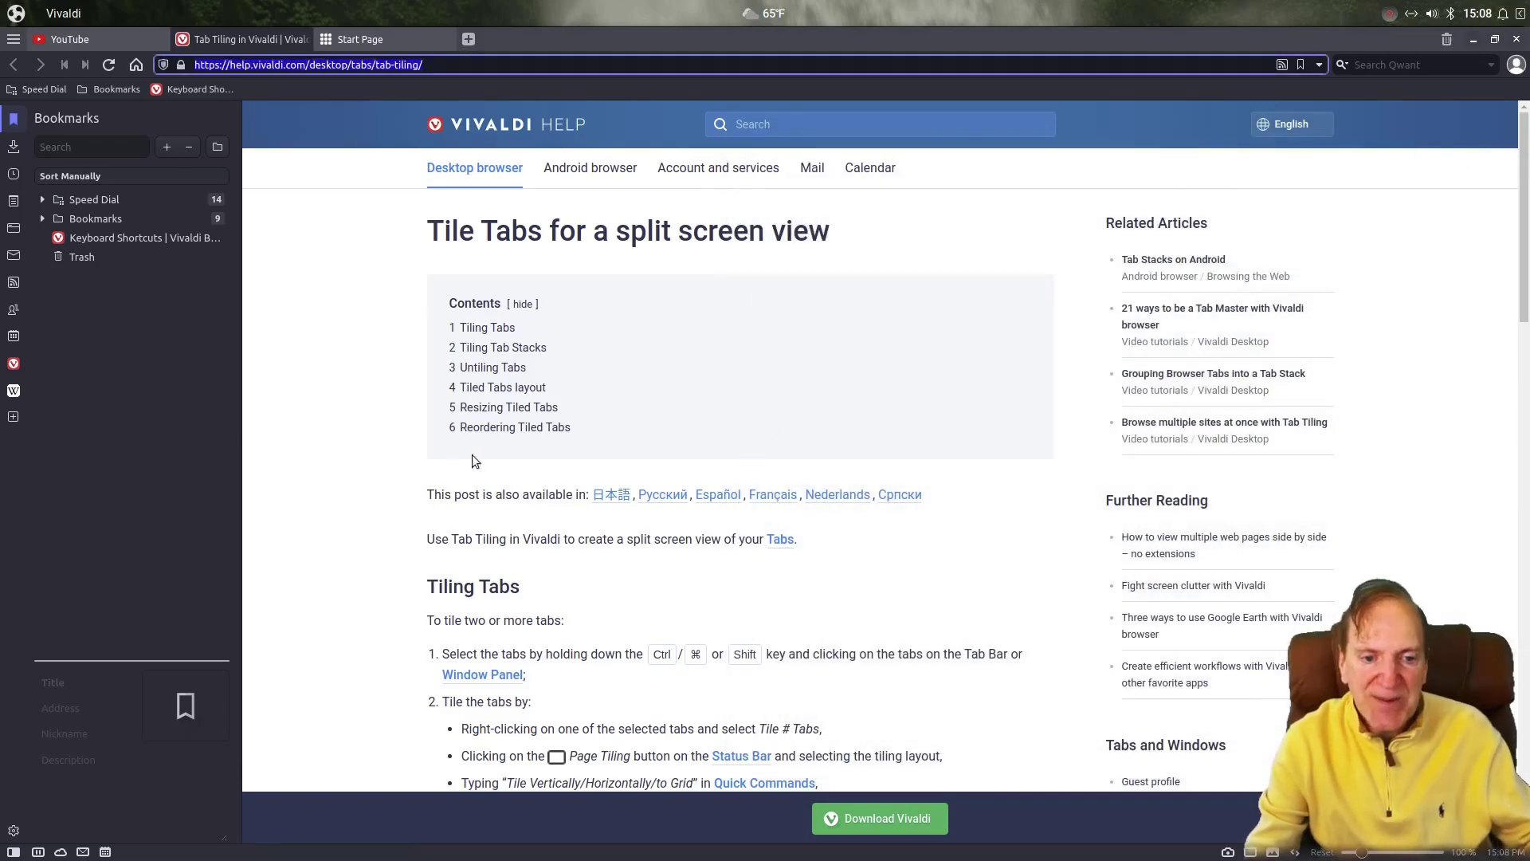
Browse the open tabs and available commands listed in Quick Commands
key(F2)
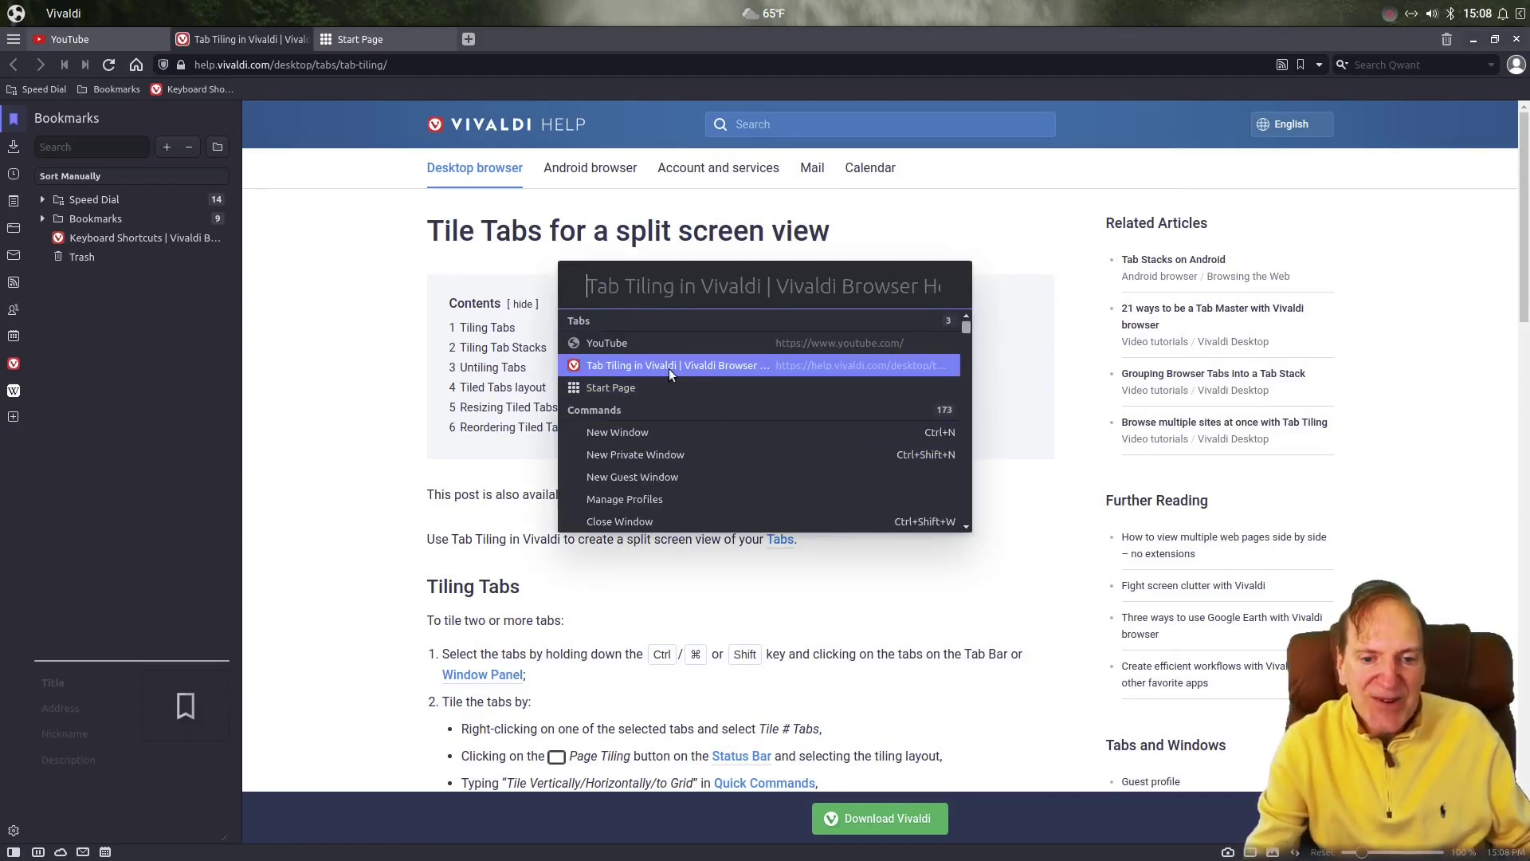
scroll(673, 406, down, 5)
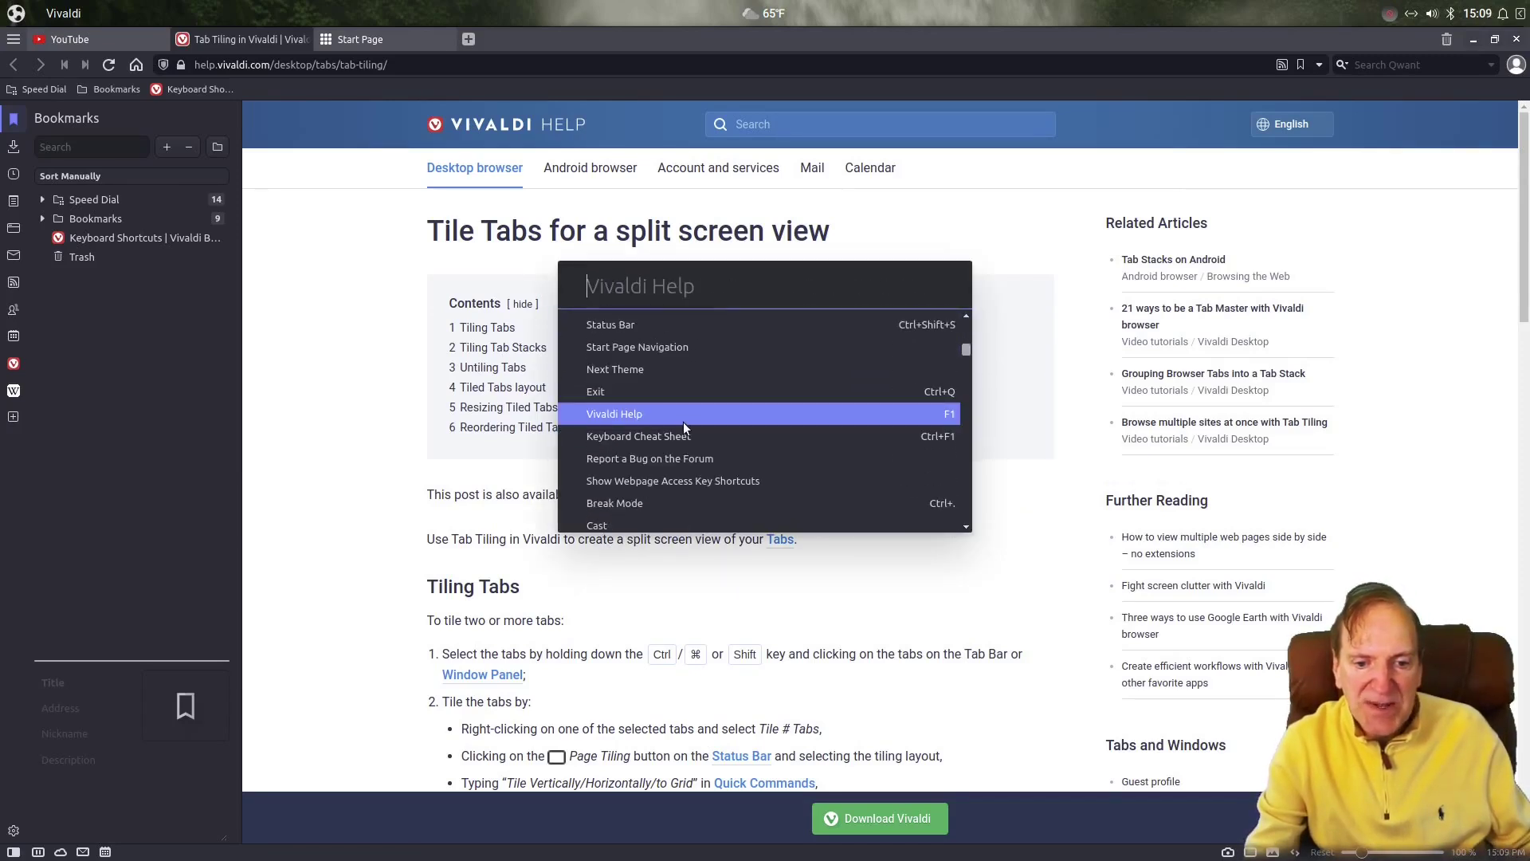
scroll(682, 419, up, 3)
key(Escape)
key(F2)
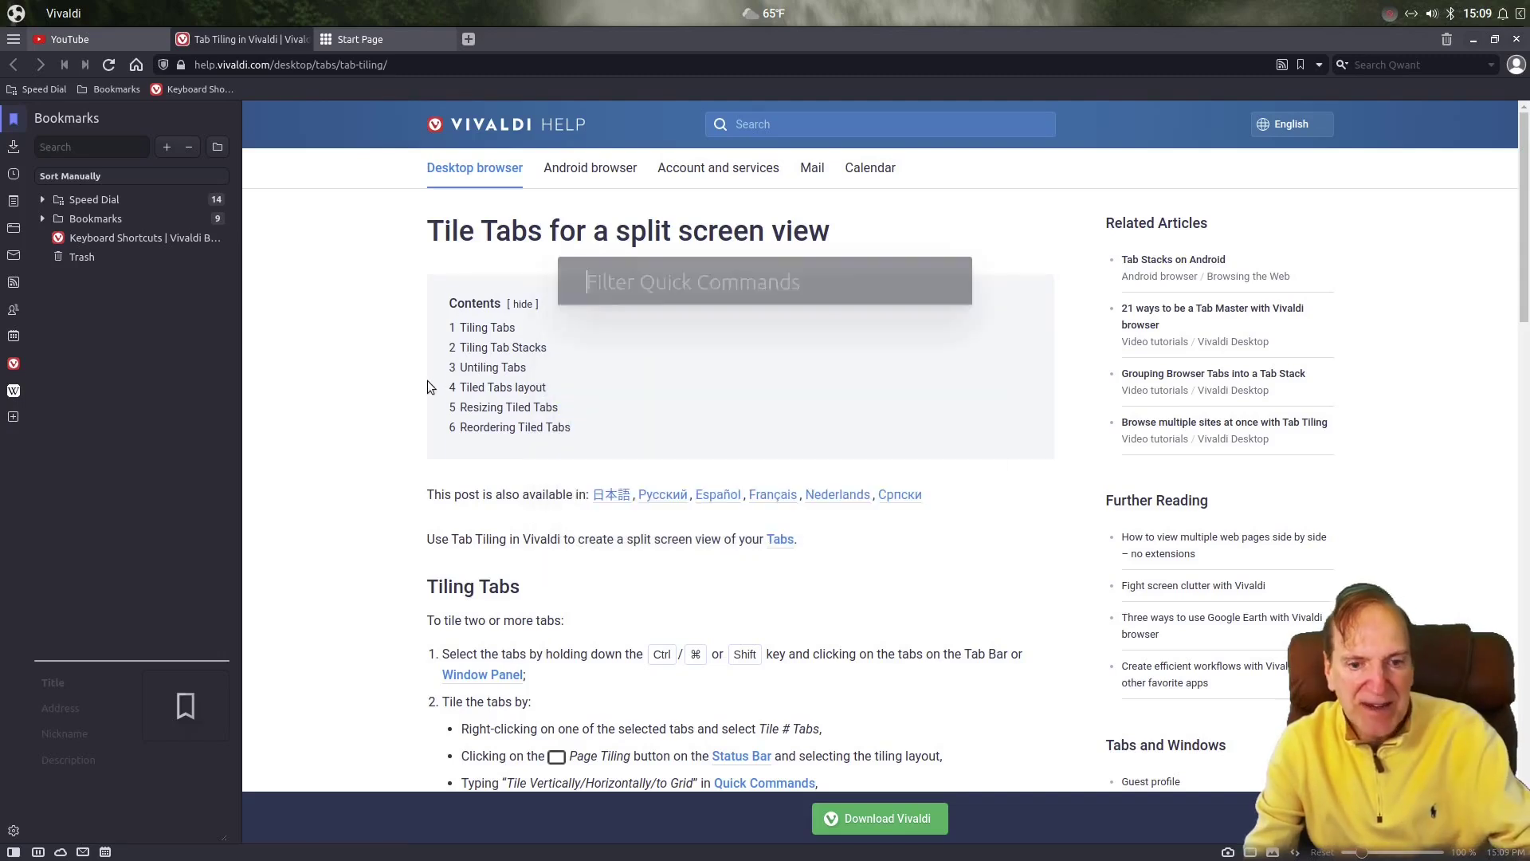
scroll(738, 421, down, 5)
key(Tab)
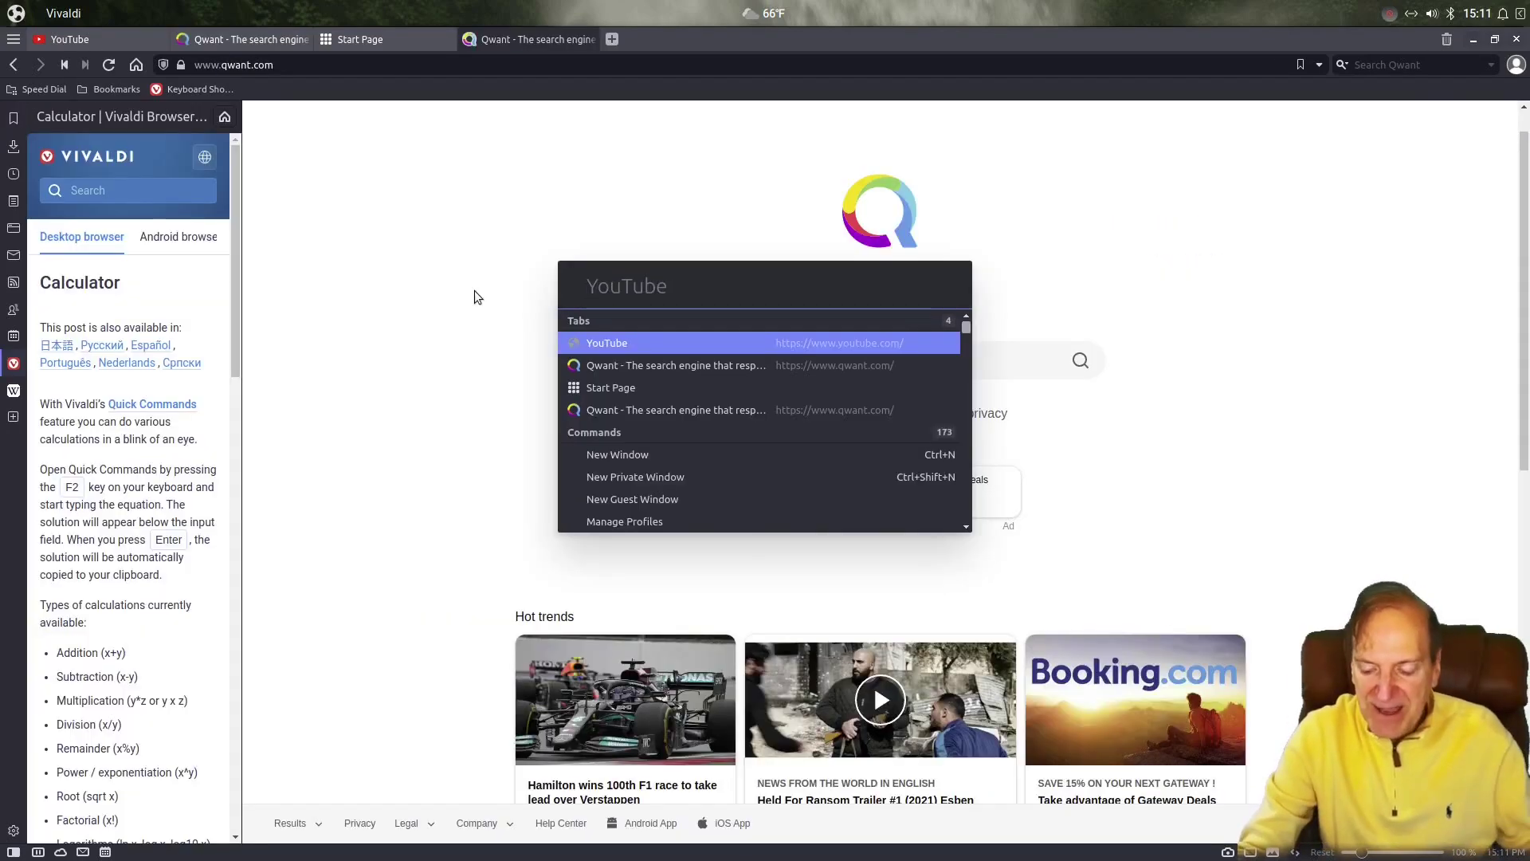
Calculate 55/2 and 29*88 in Quick Commands, copying each result
text(55)
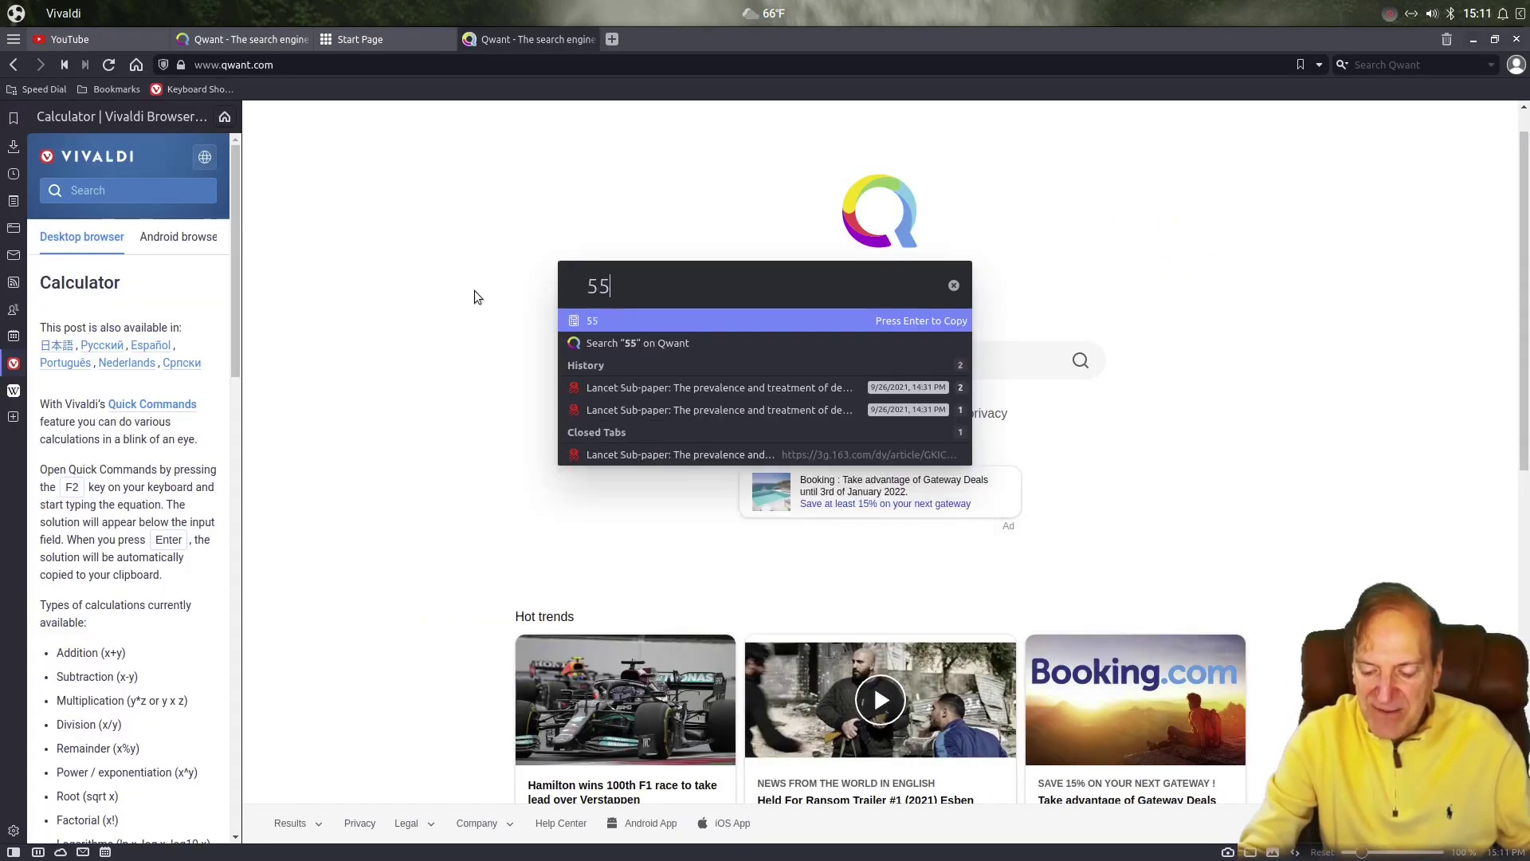
text(/2)
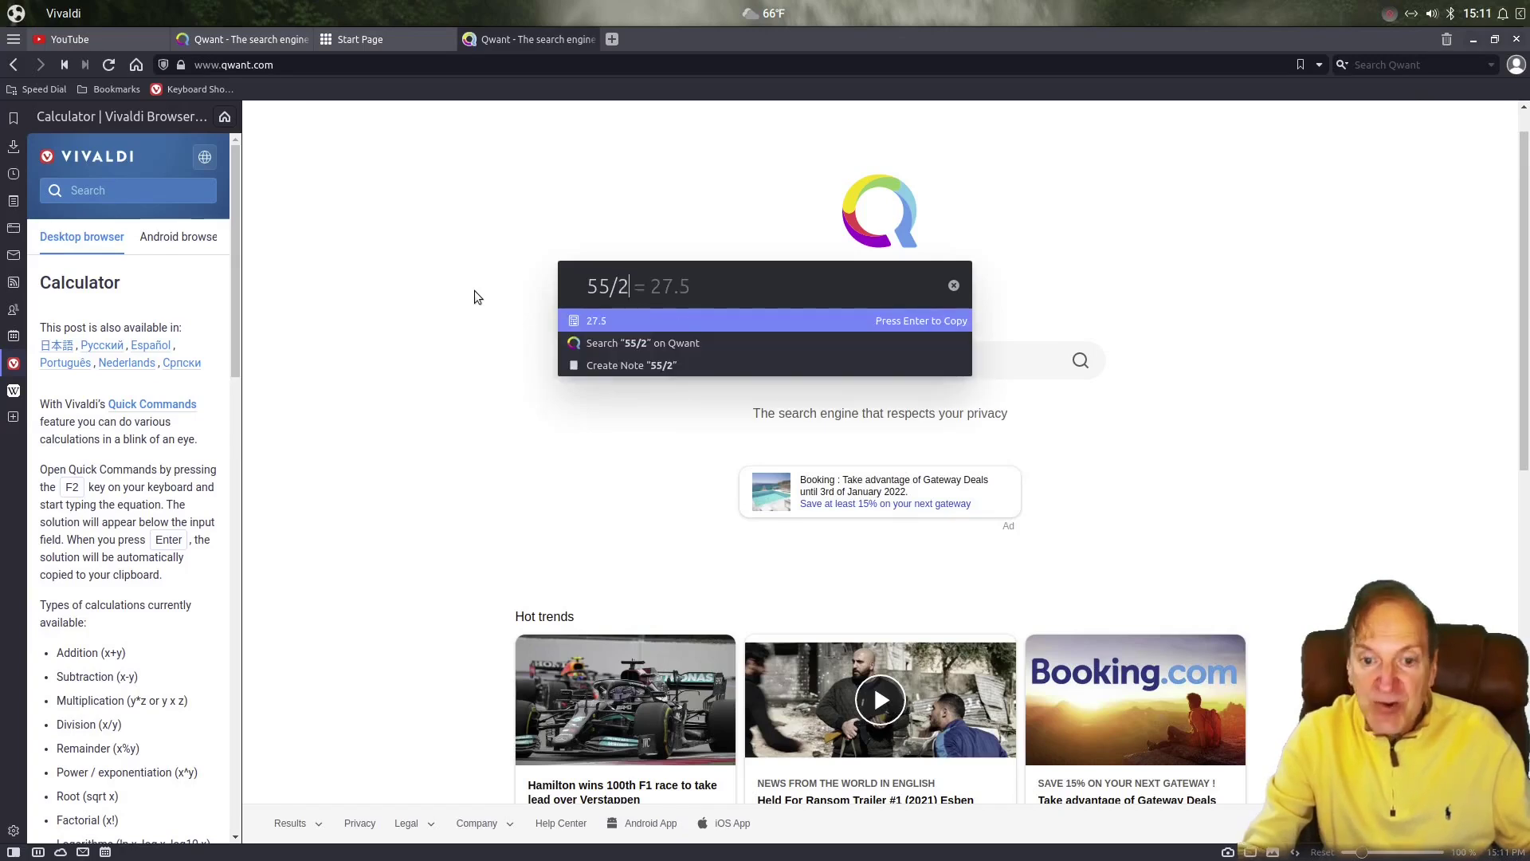
key(Return)
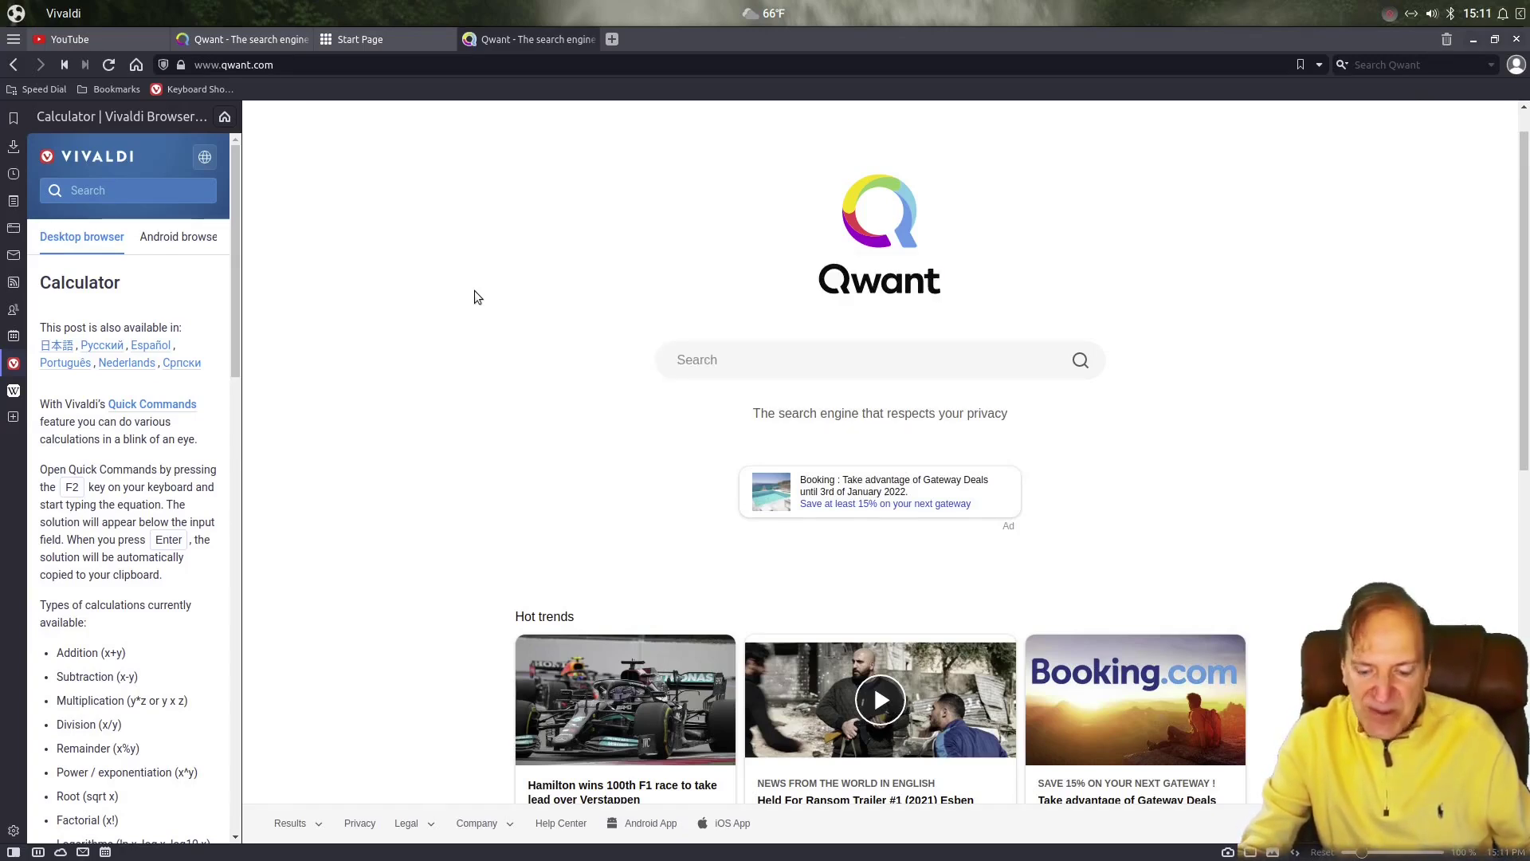
key(F2)
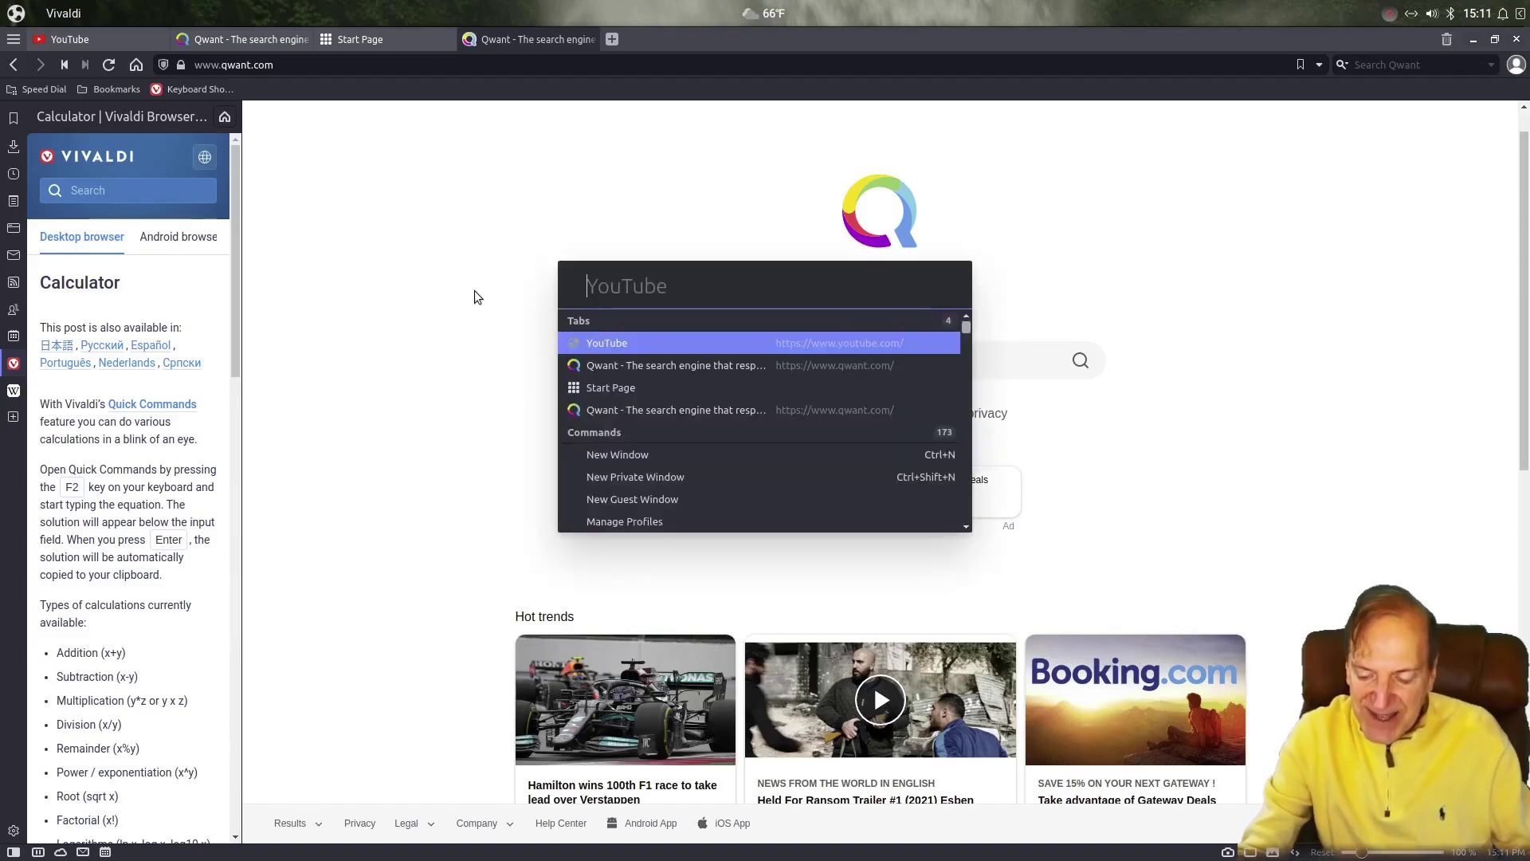
text(29)
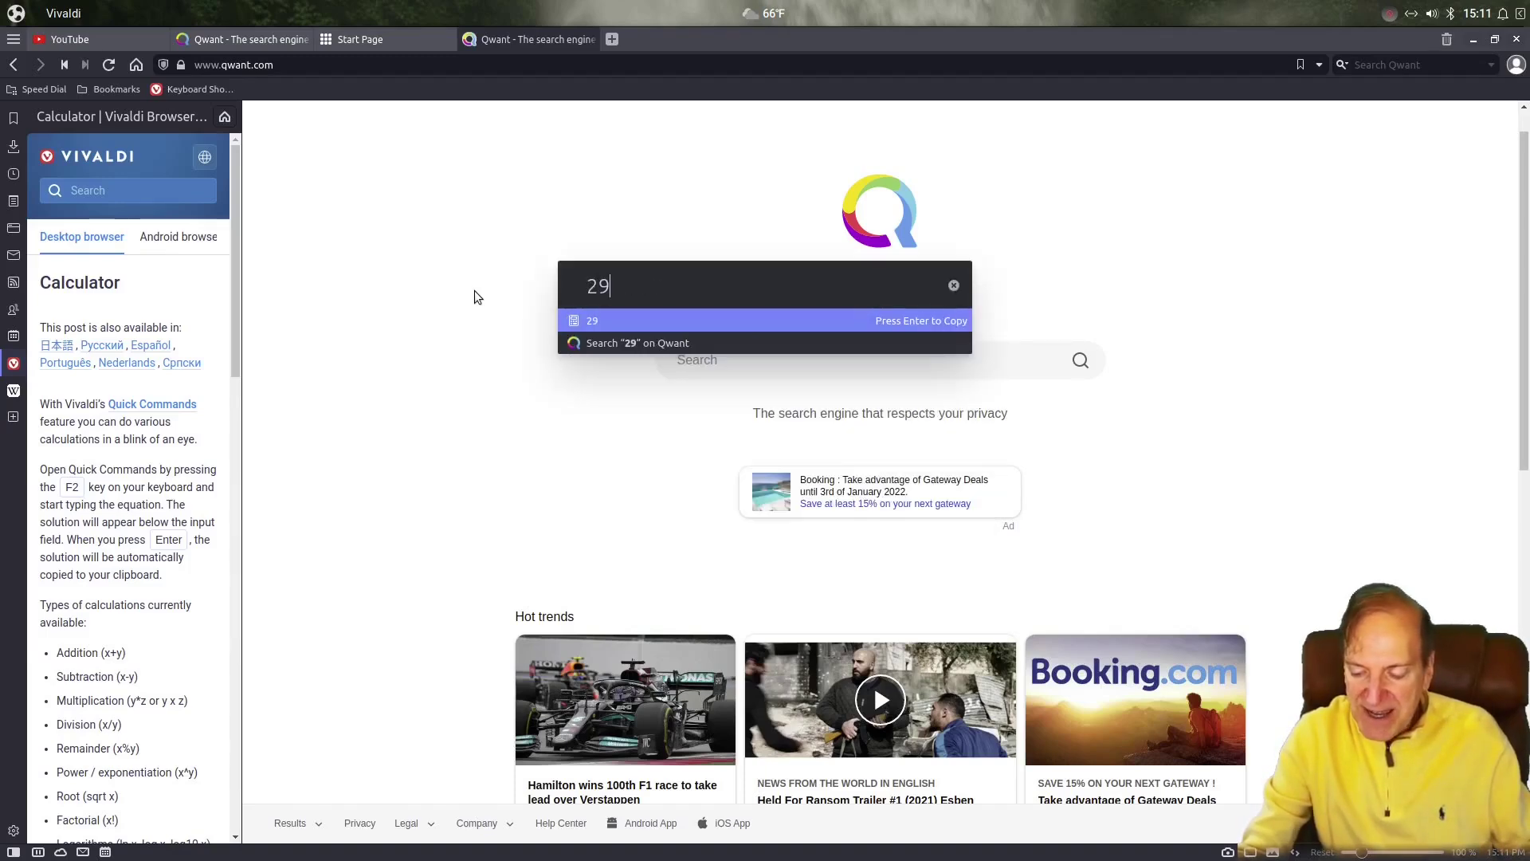
text(*88)
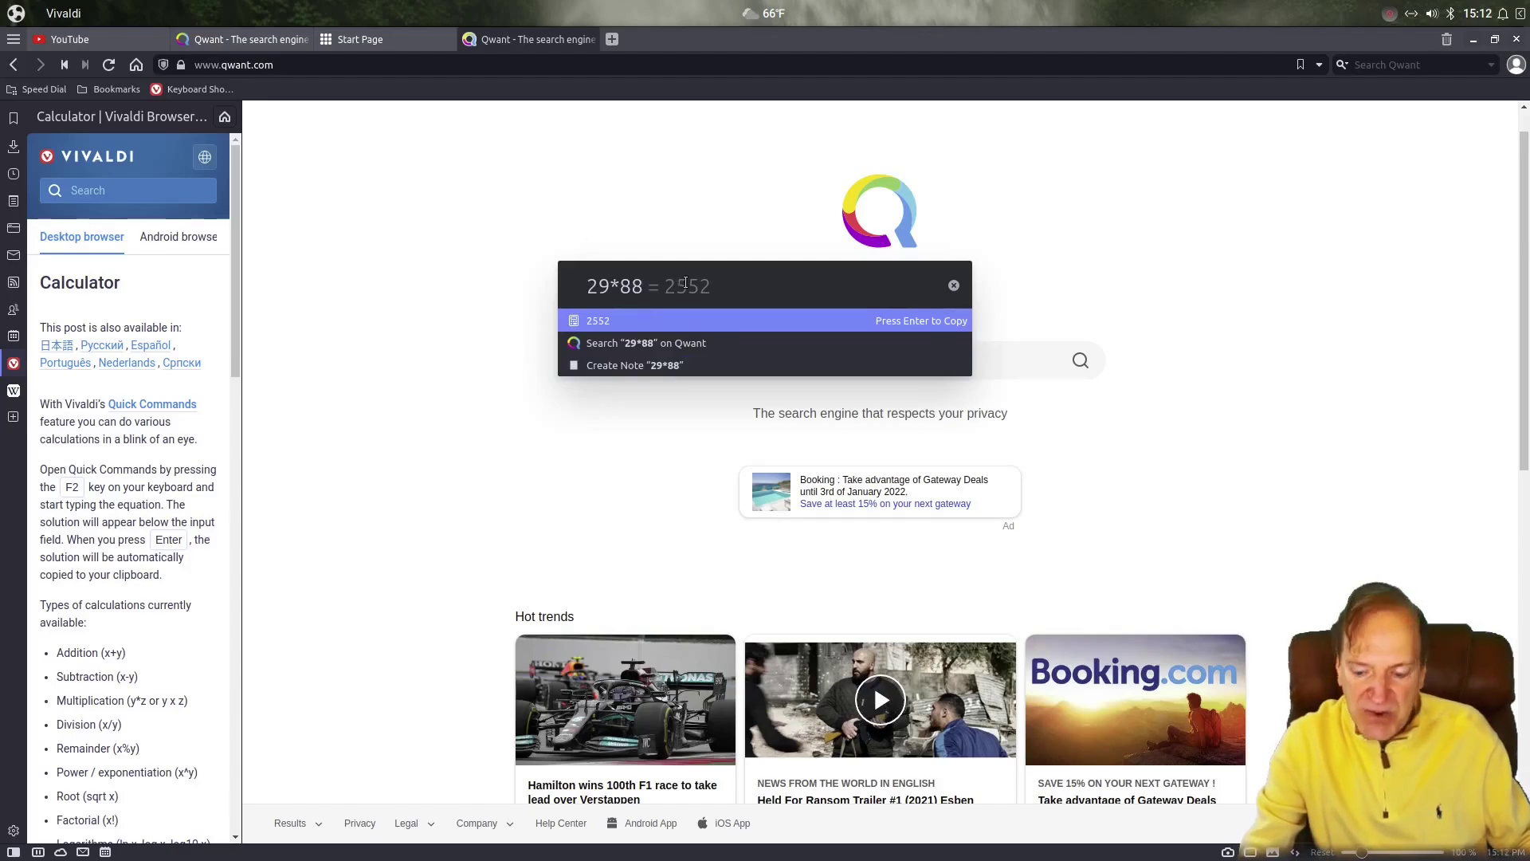
key(Return)
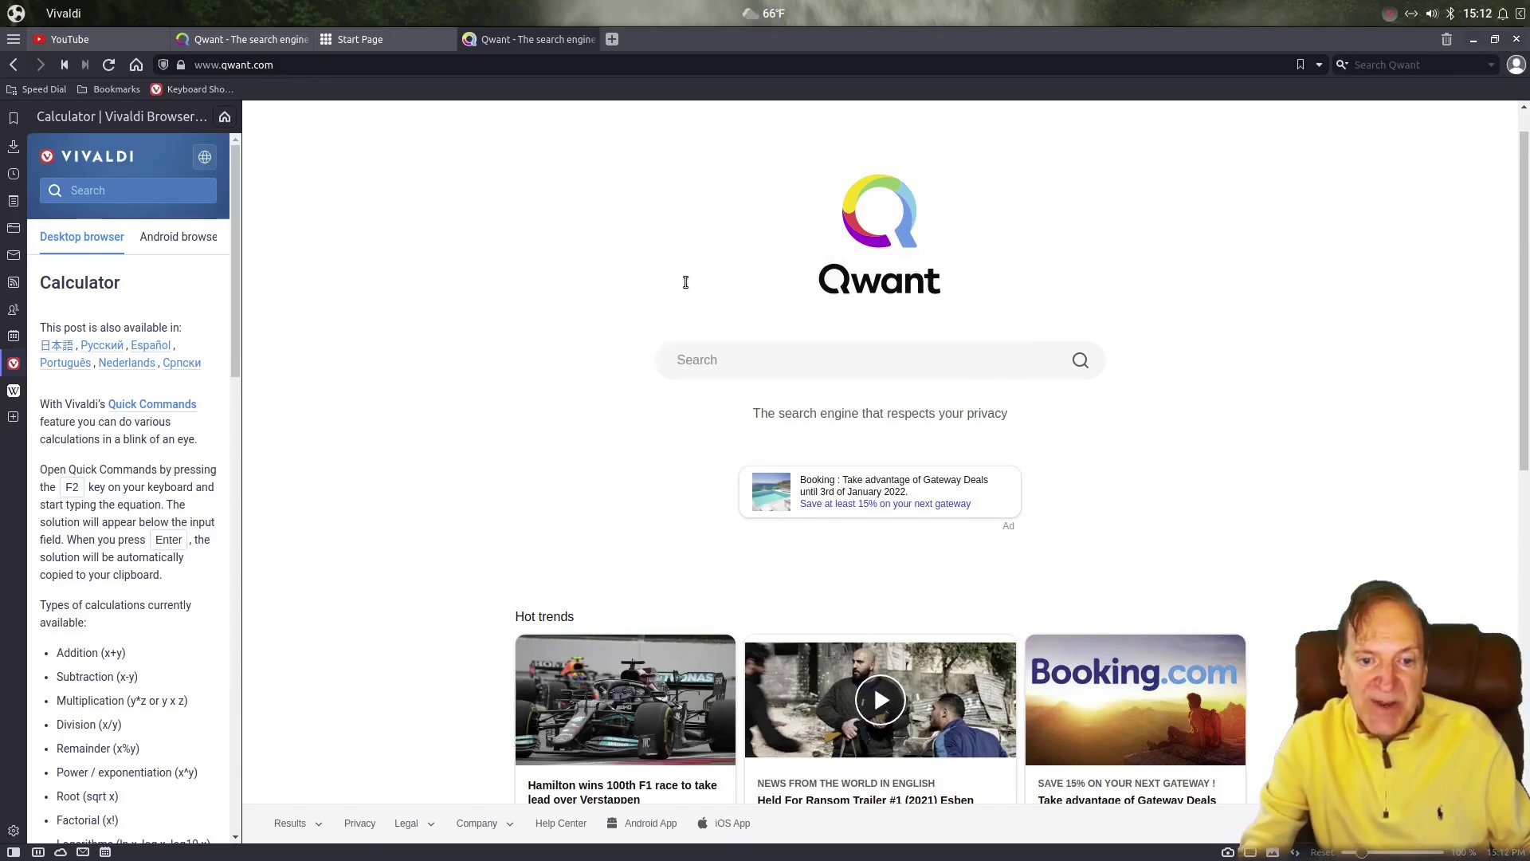
Calculate 78/6 in Quick Commands and clear the entry
key(F2)
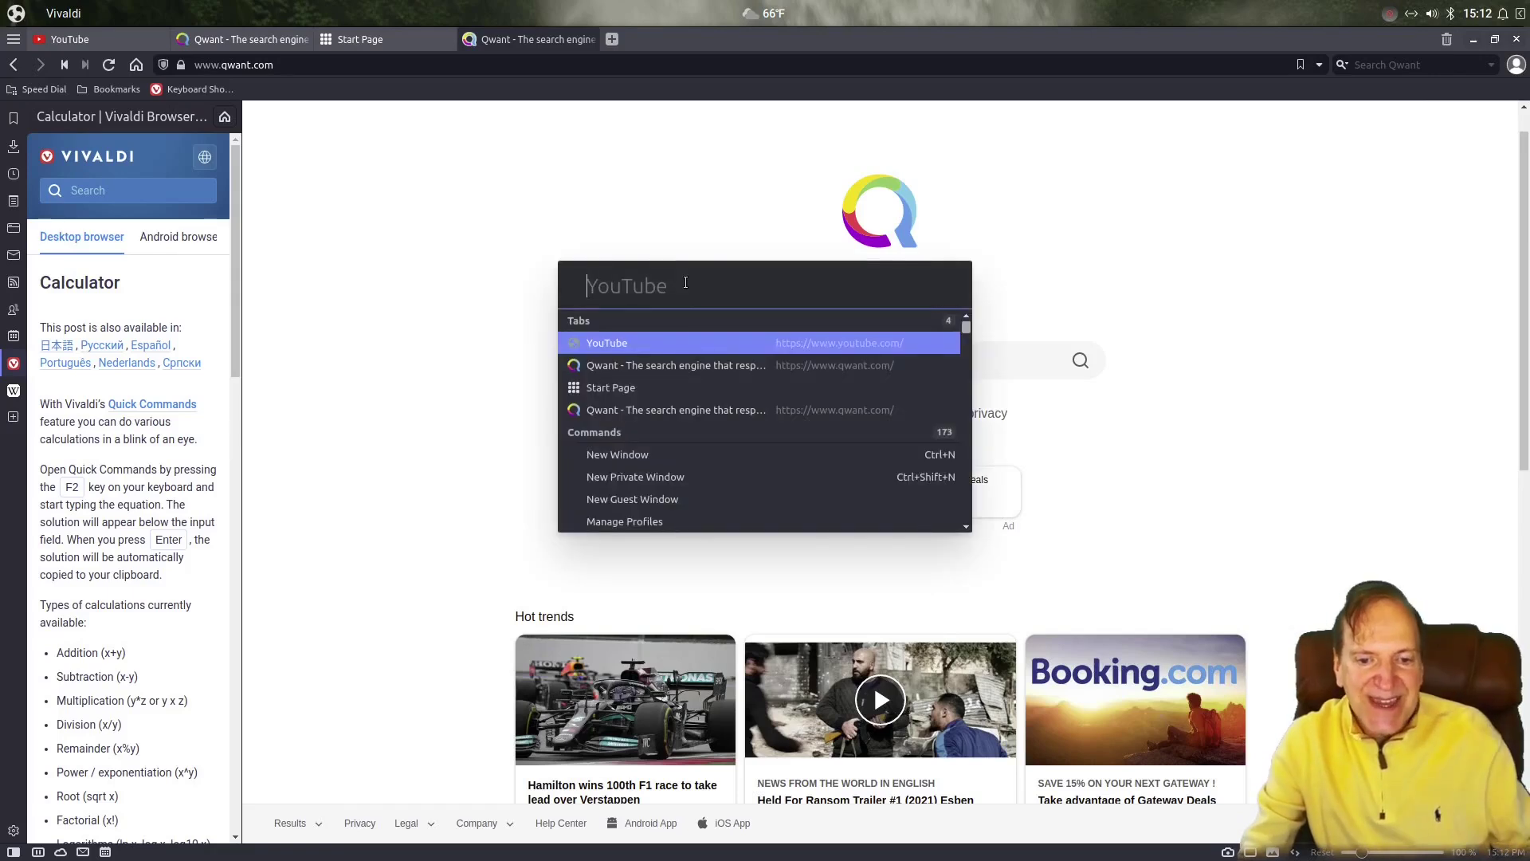
text(7)
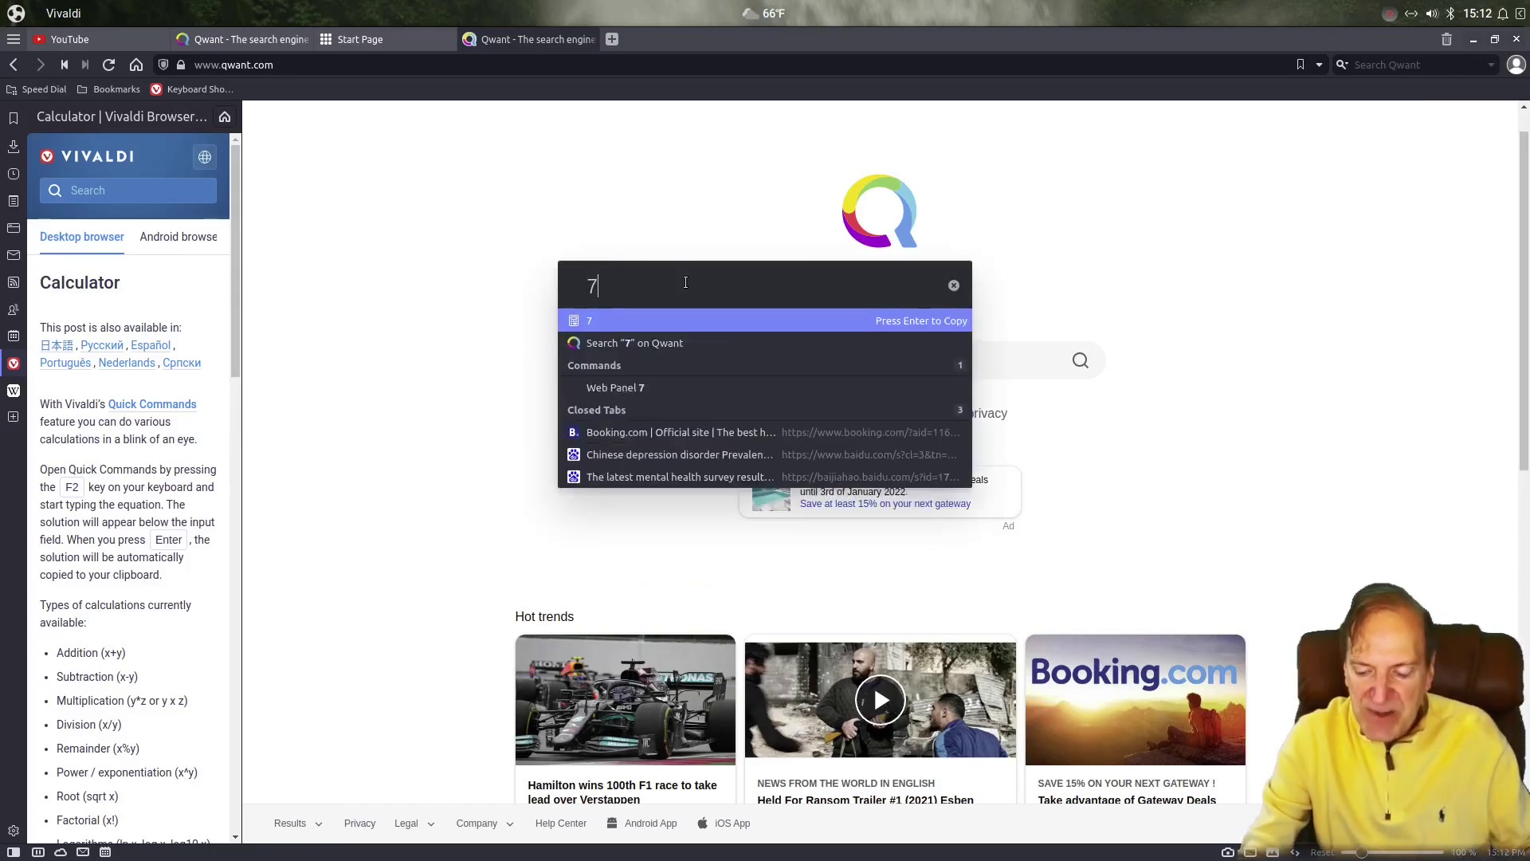
text(8/6)
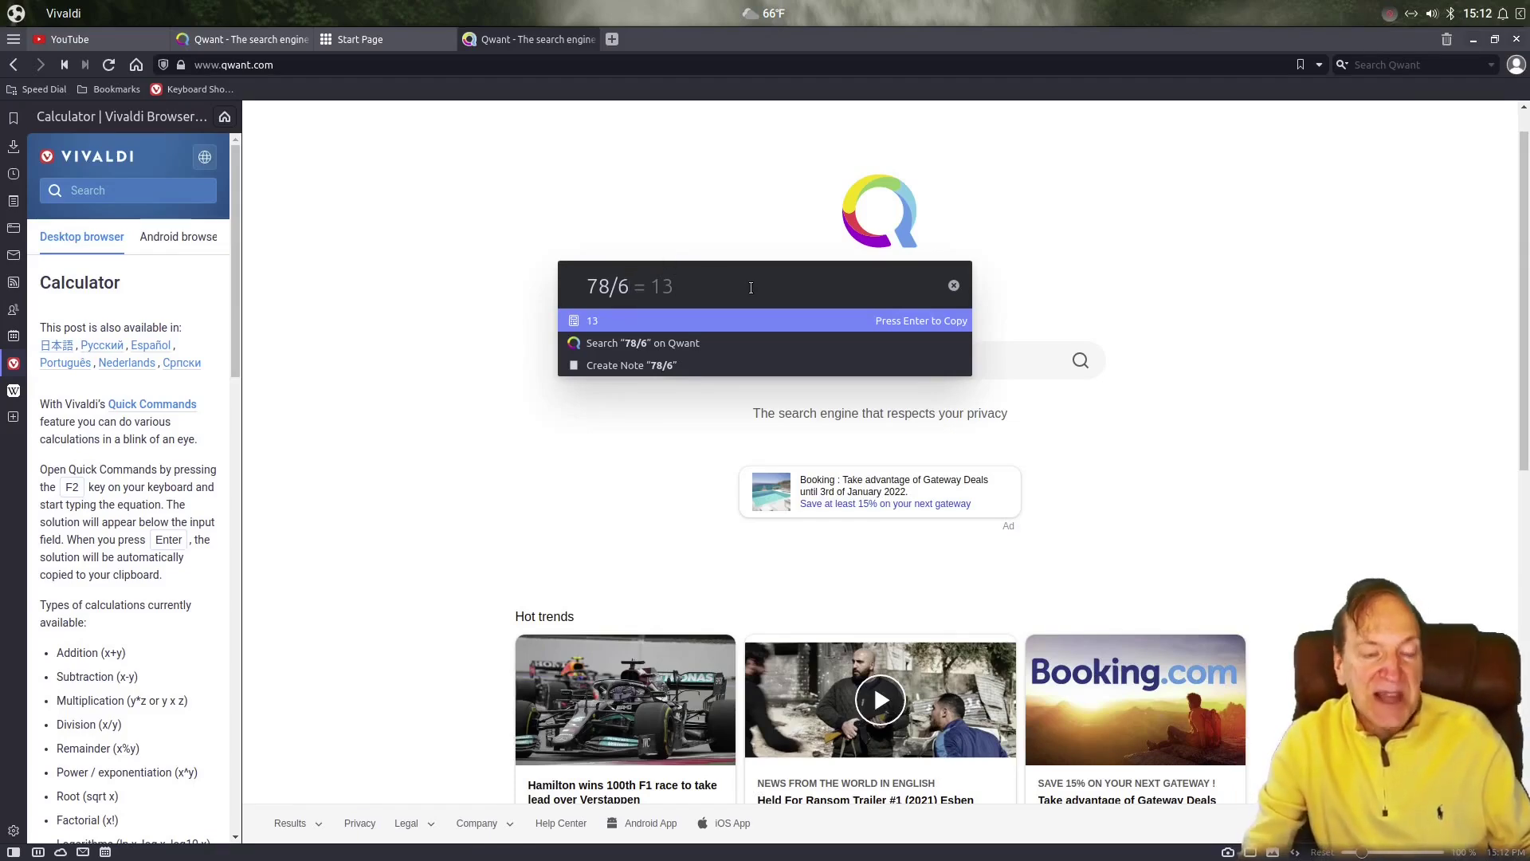
click(954, 287)
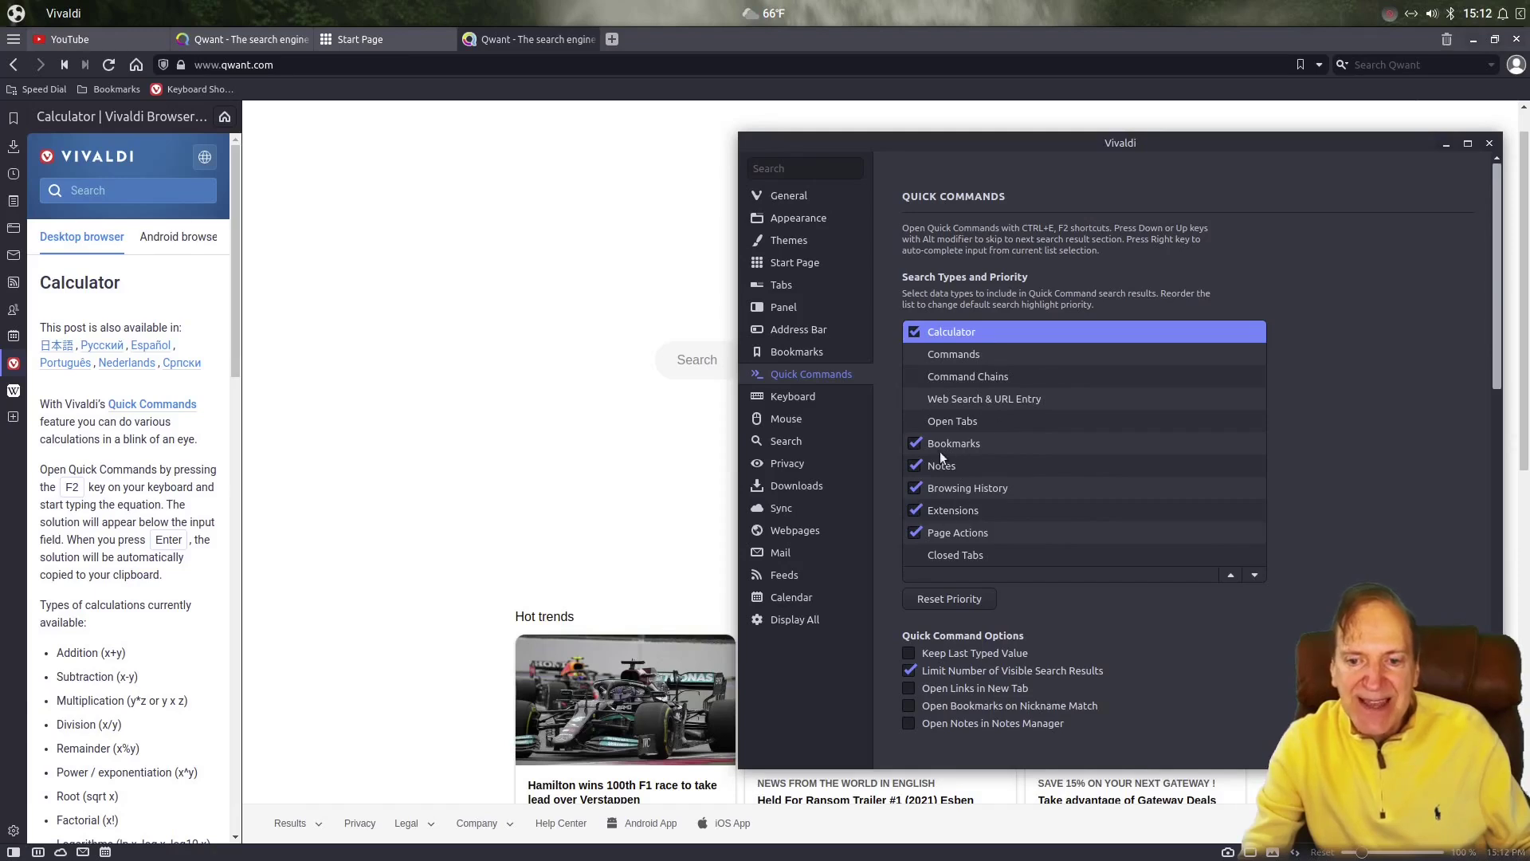
Review the Keyboard settings, focusing the New Window and Notes shortcut fields and looking through to the end of the page
click(777, 397)
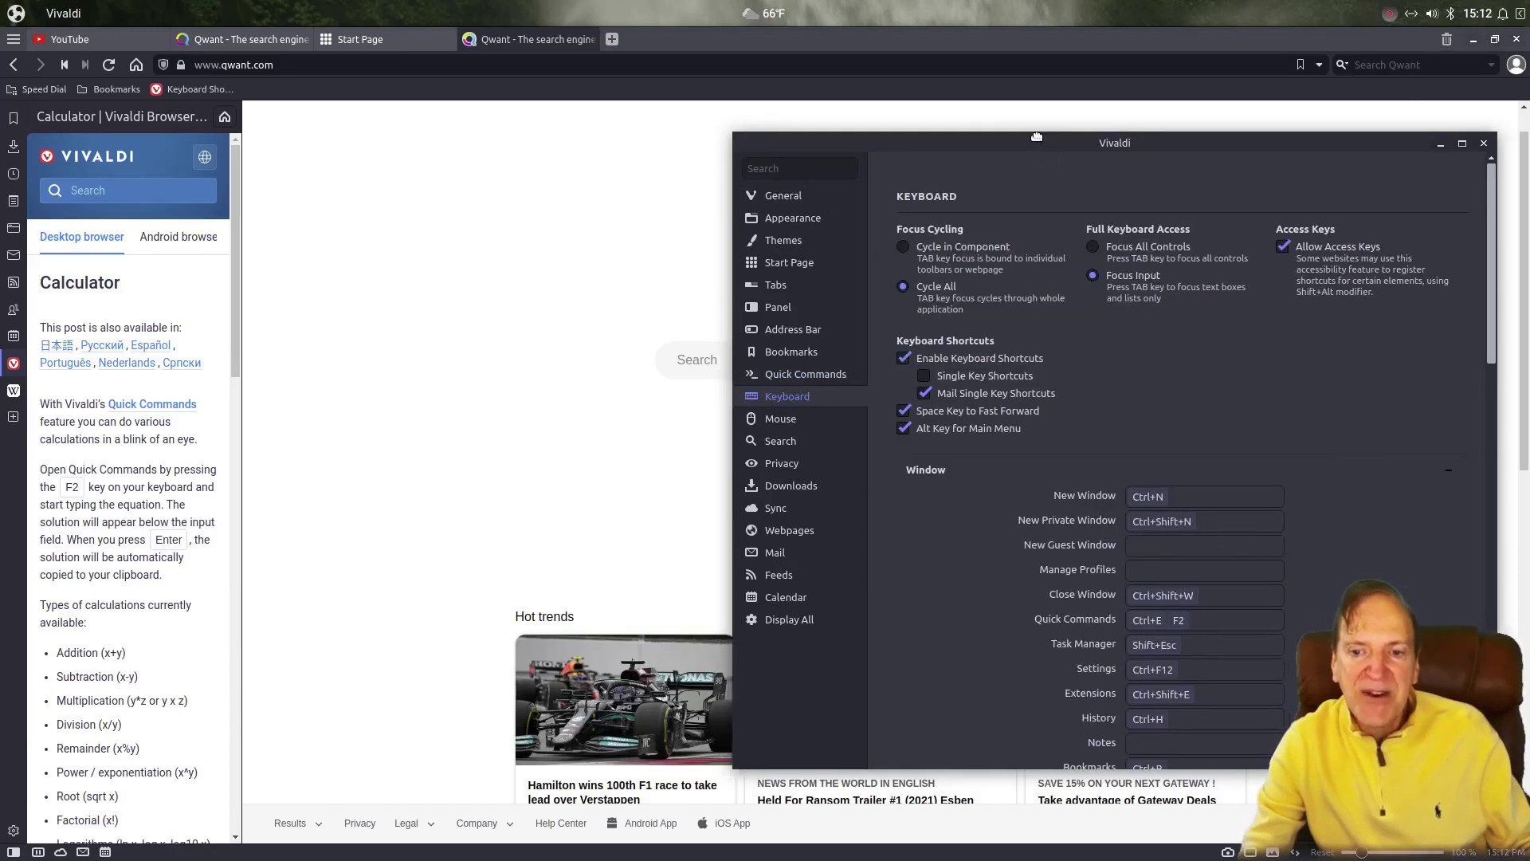
drag(1041, 142, 671, 113)
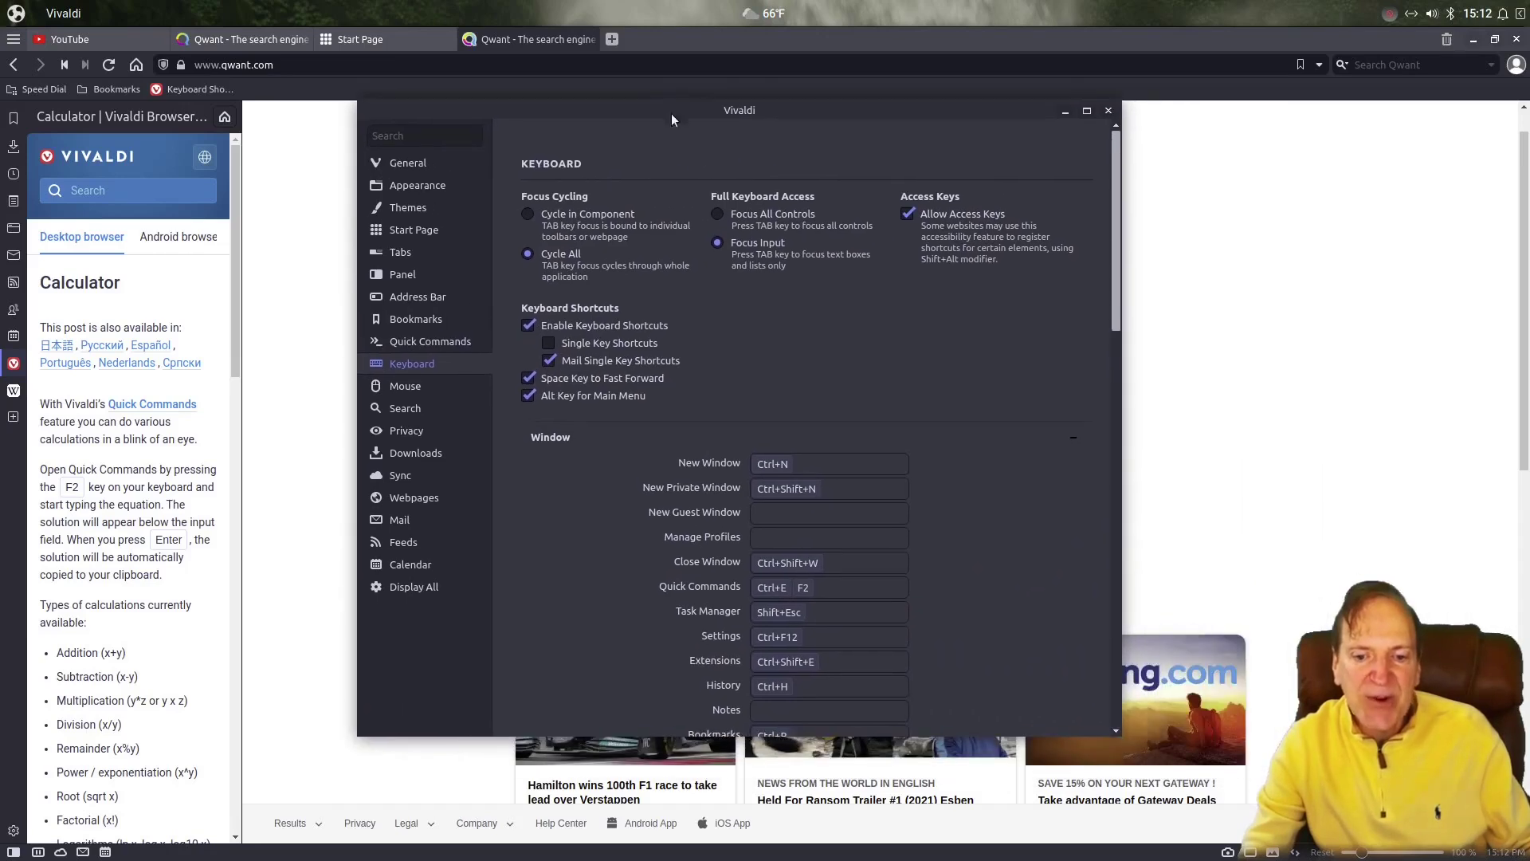
click(791, 463)
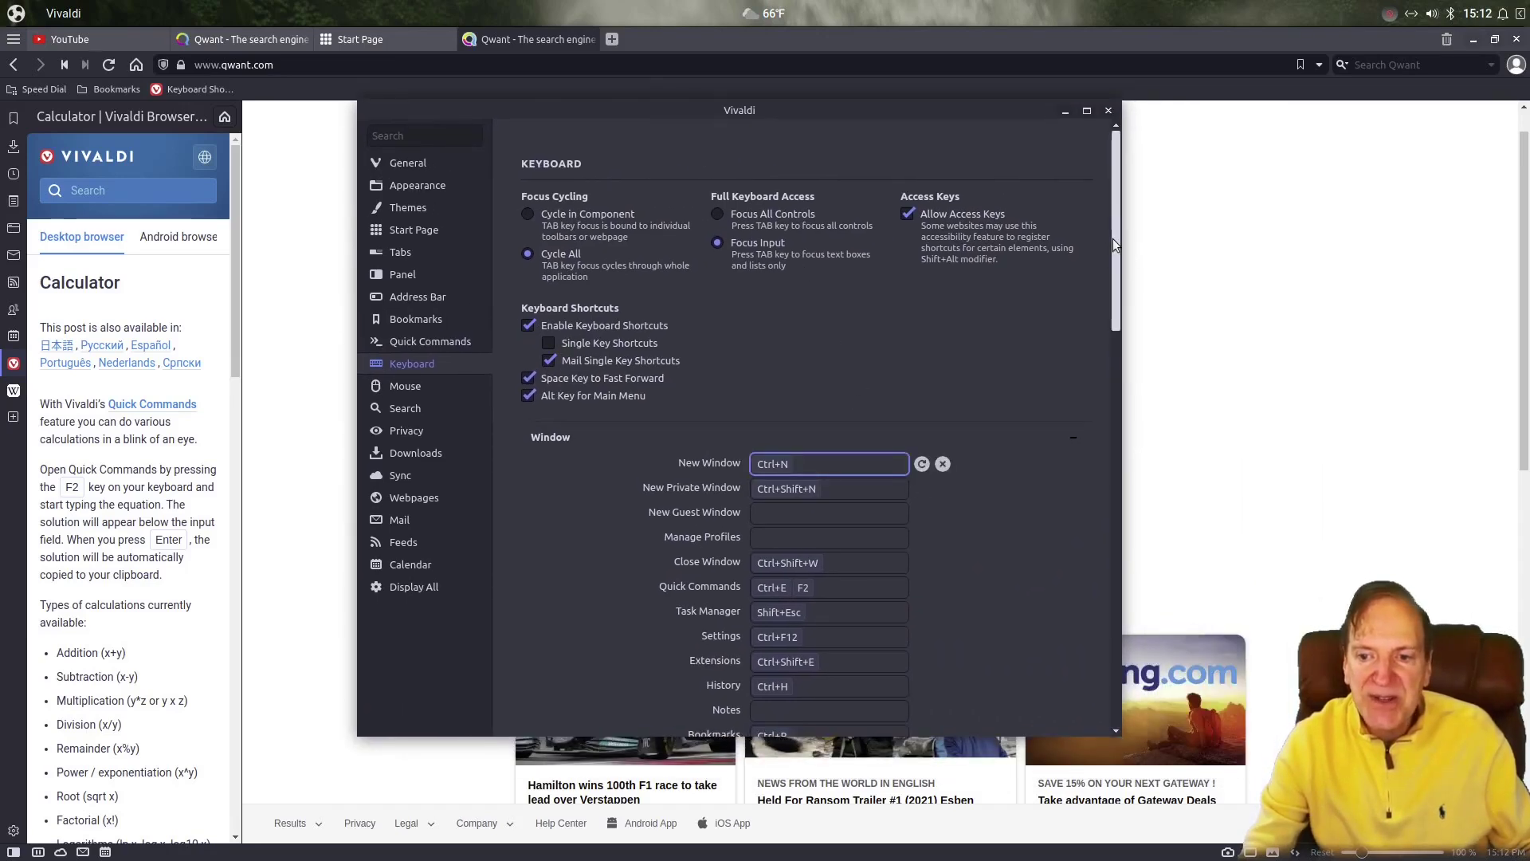
drag(1113, 199, 1127, 329)
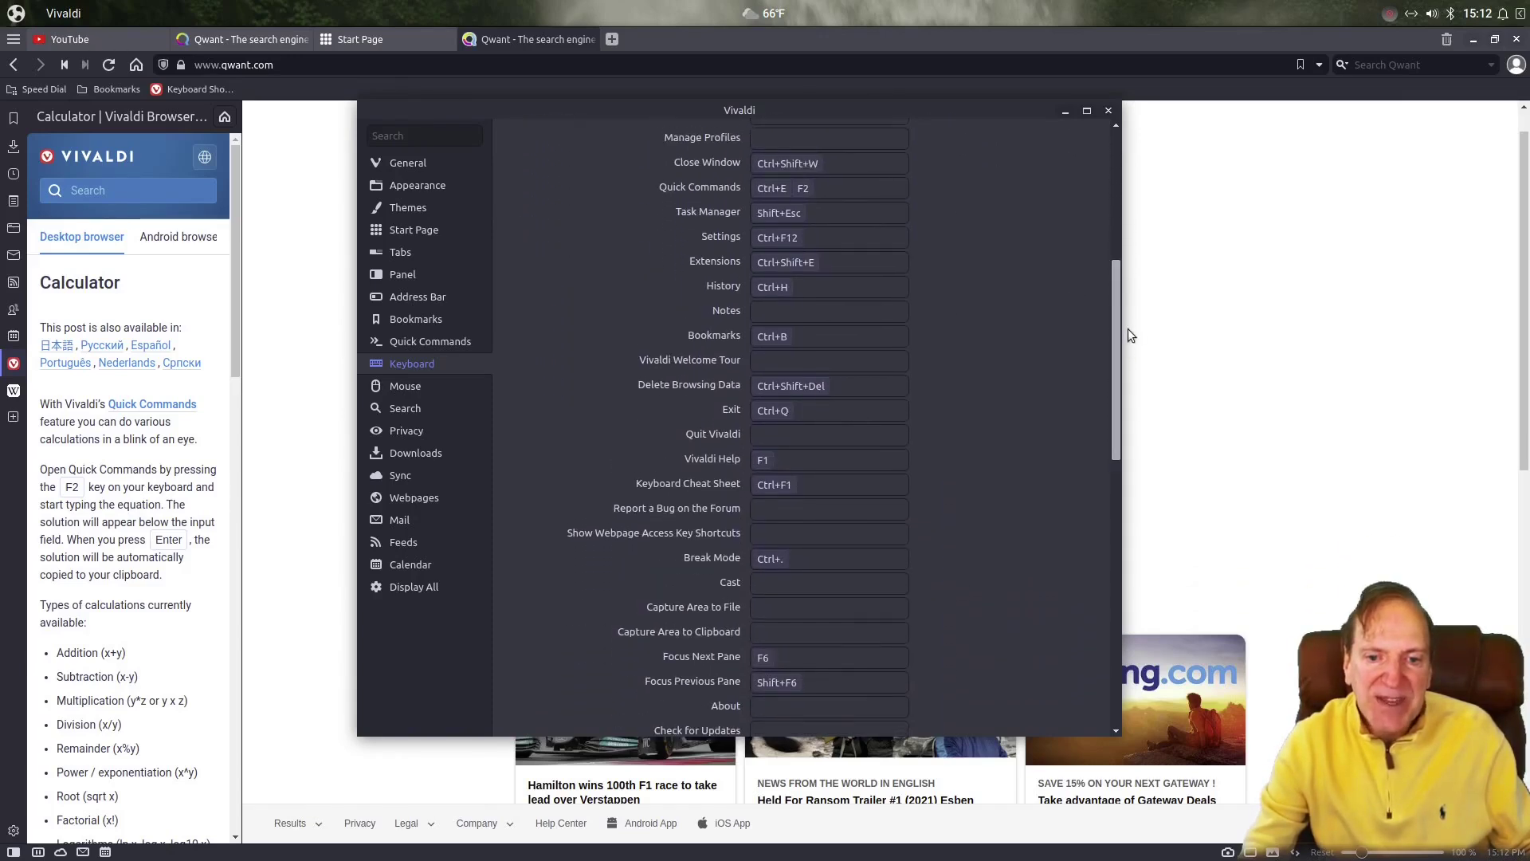
click(802, 310)
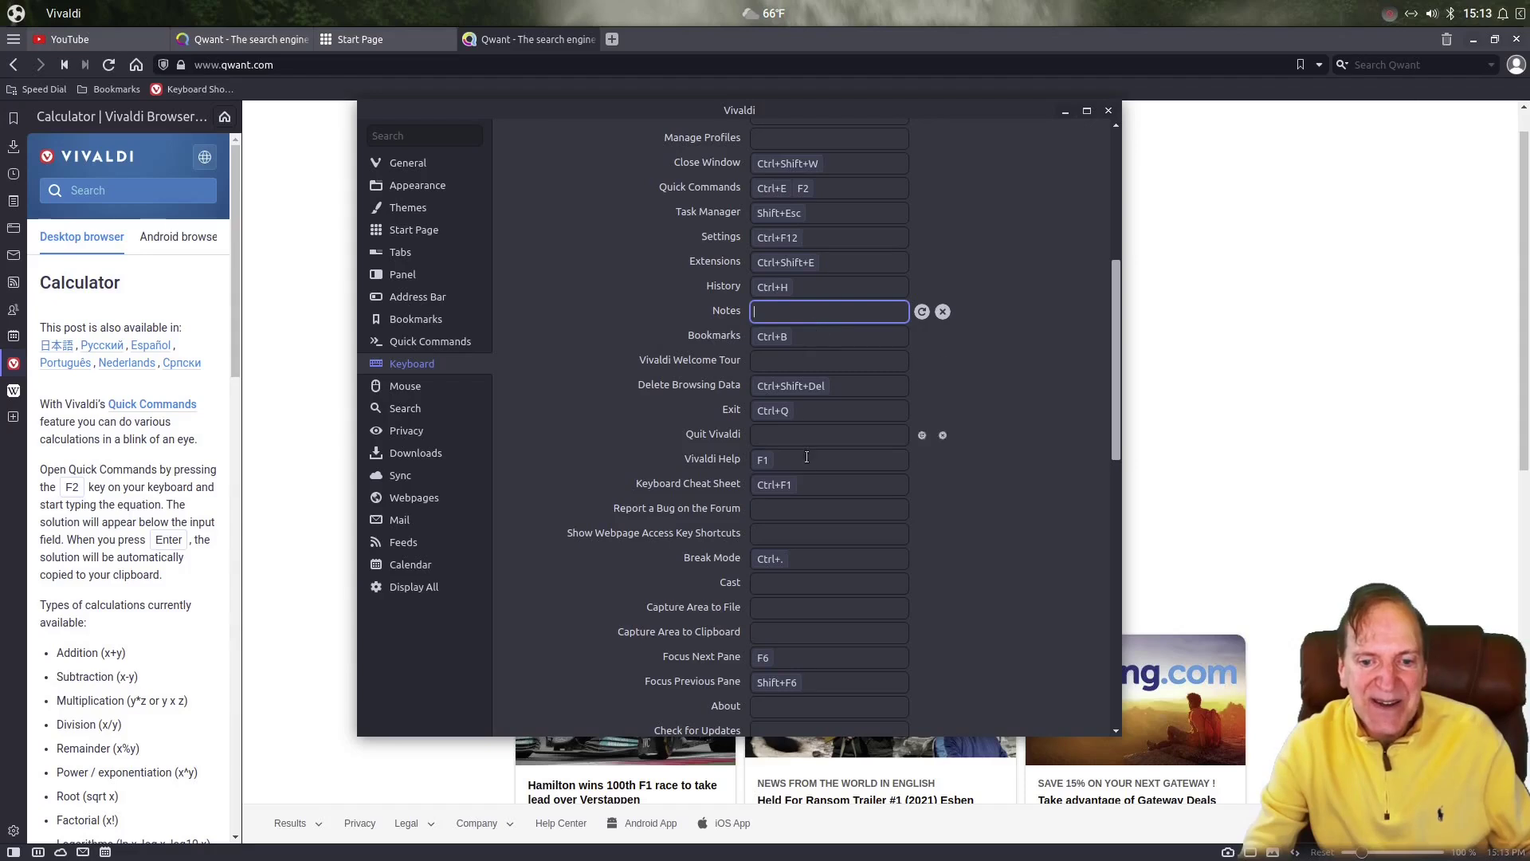
scroll(825, 486, down, 3)
scroll(827, 519, down, 6)
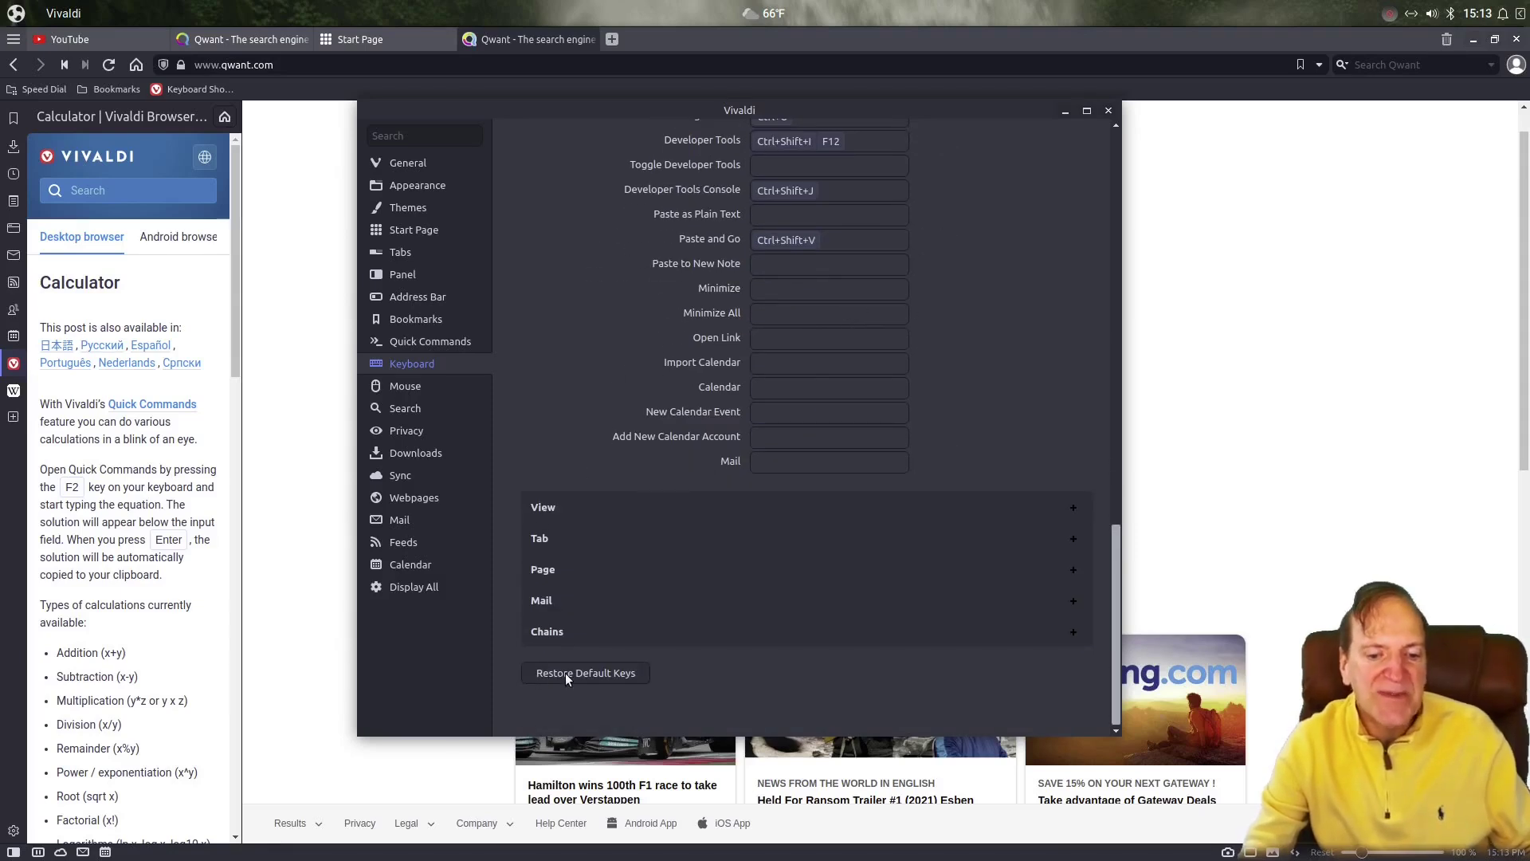
View the New Tab gesture in the Mouse settings, close the settings window and try opening a new tab
click(405, 390)
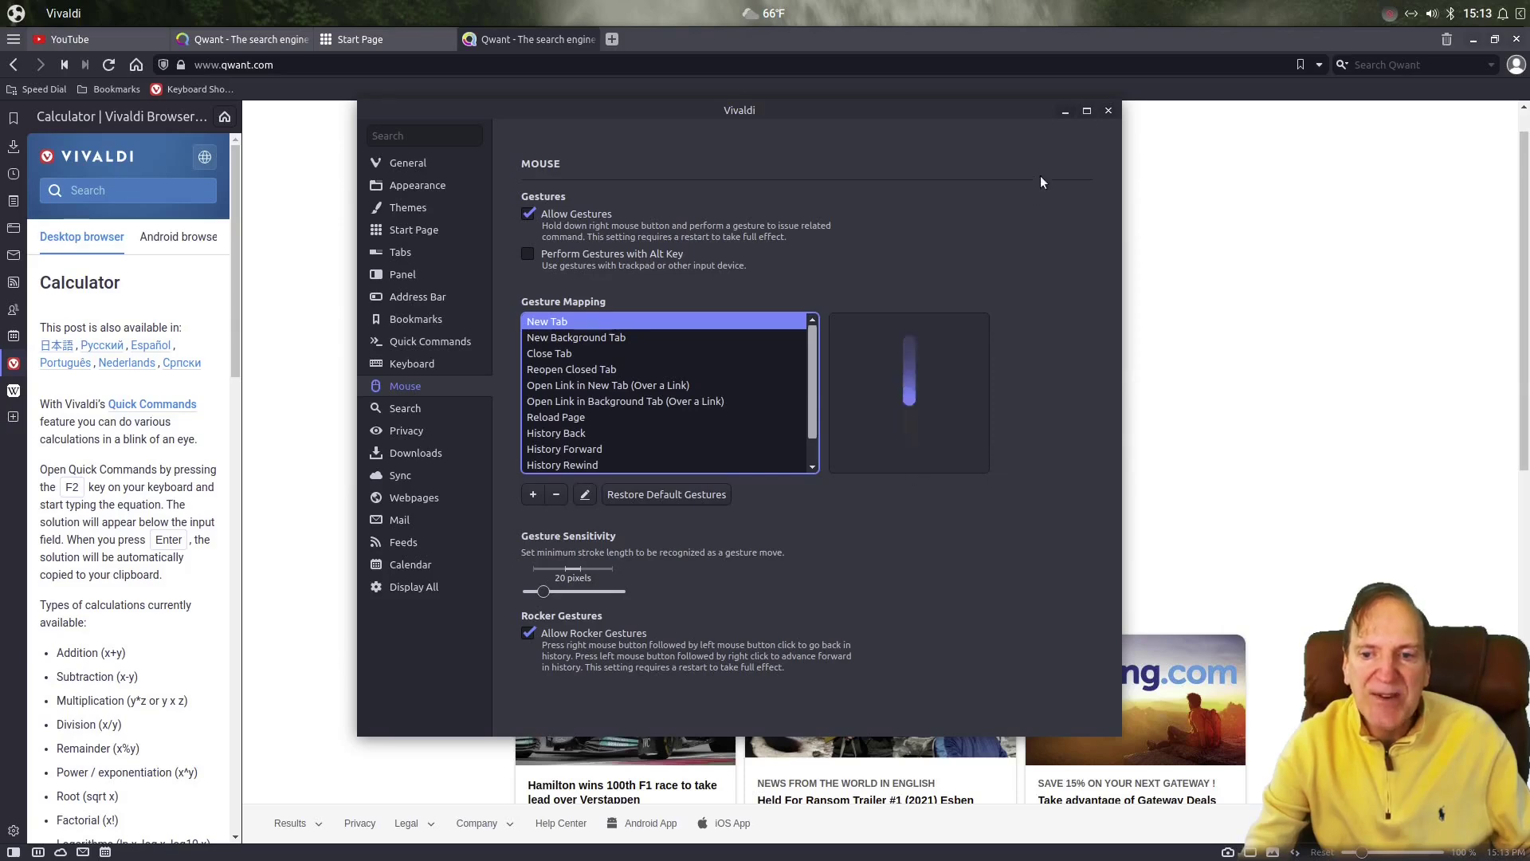
click(1109, 110)
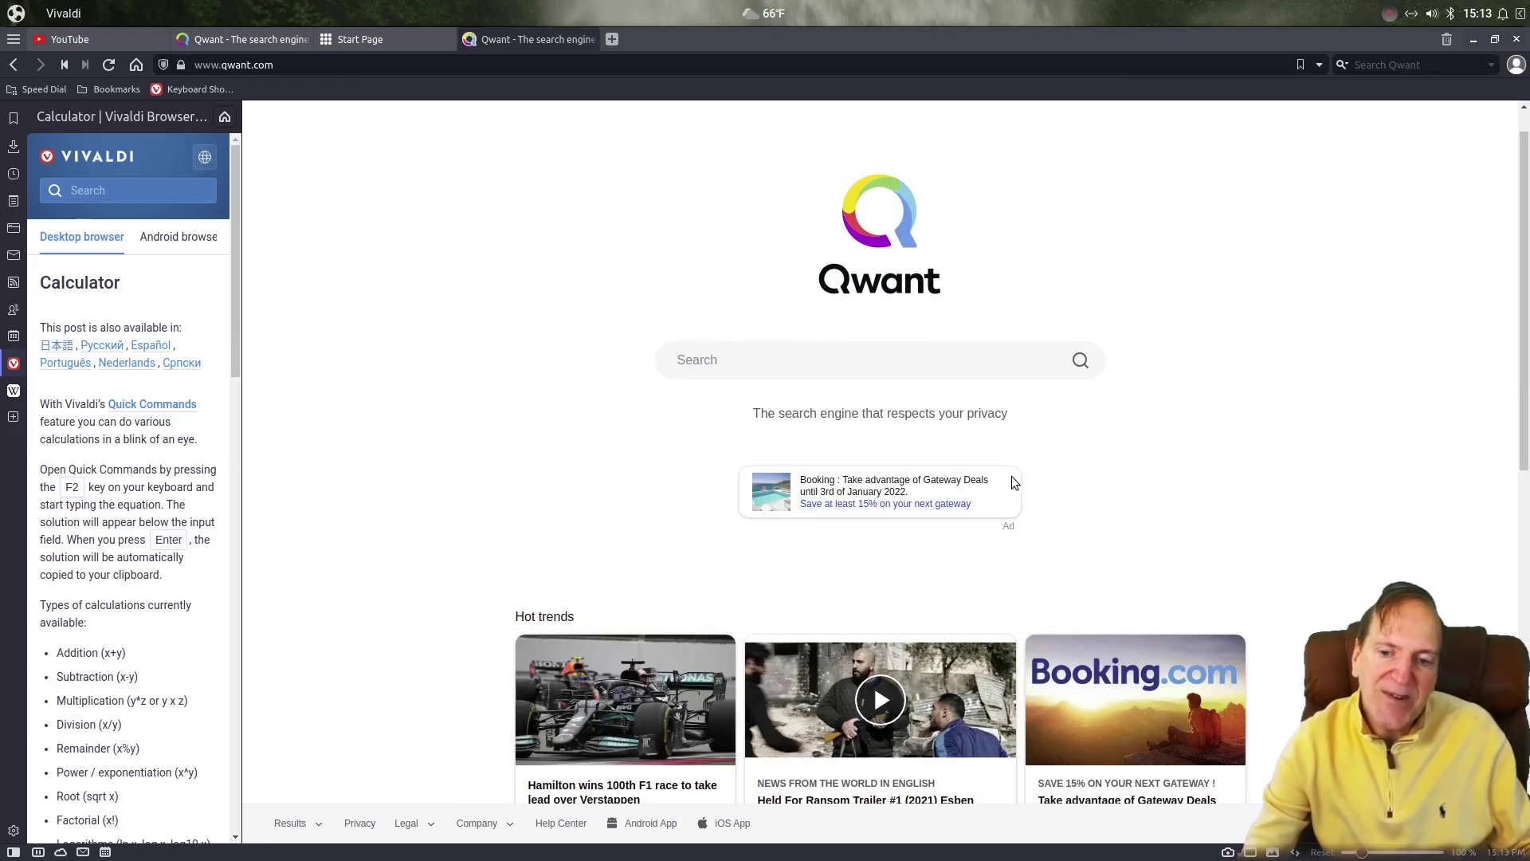
key(ctrl+t)
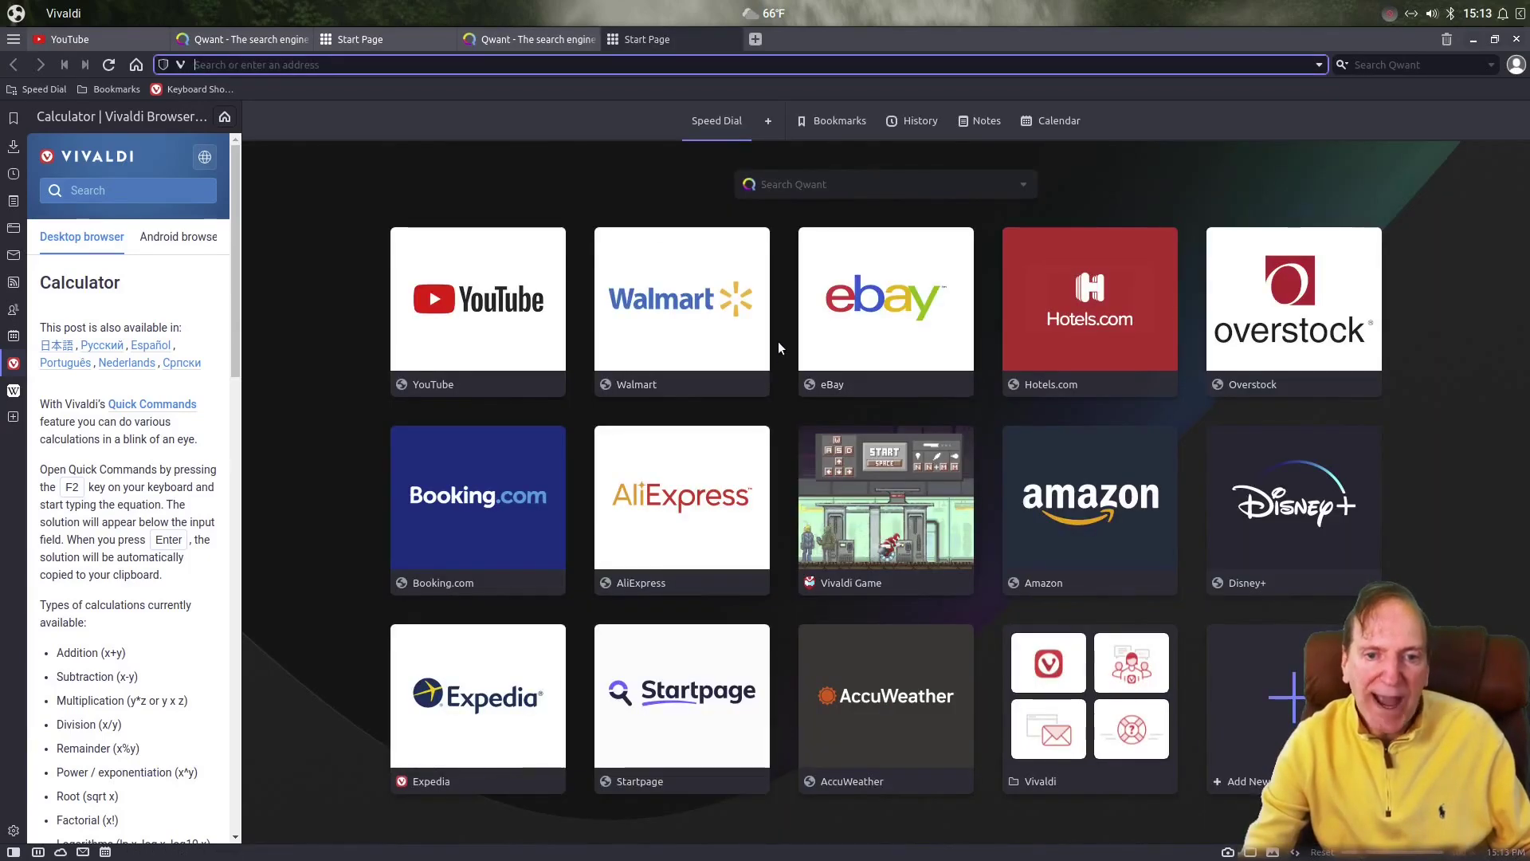
Preview the Close Tab and Reopen Closed Tab gestures in the Mouse settings, and test closing the new Start Page tab
click(15, 830)
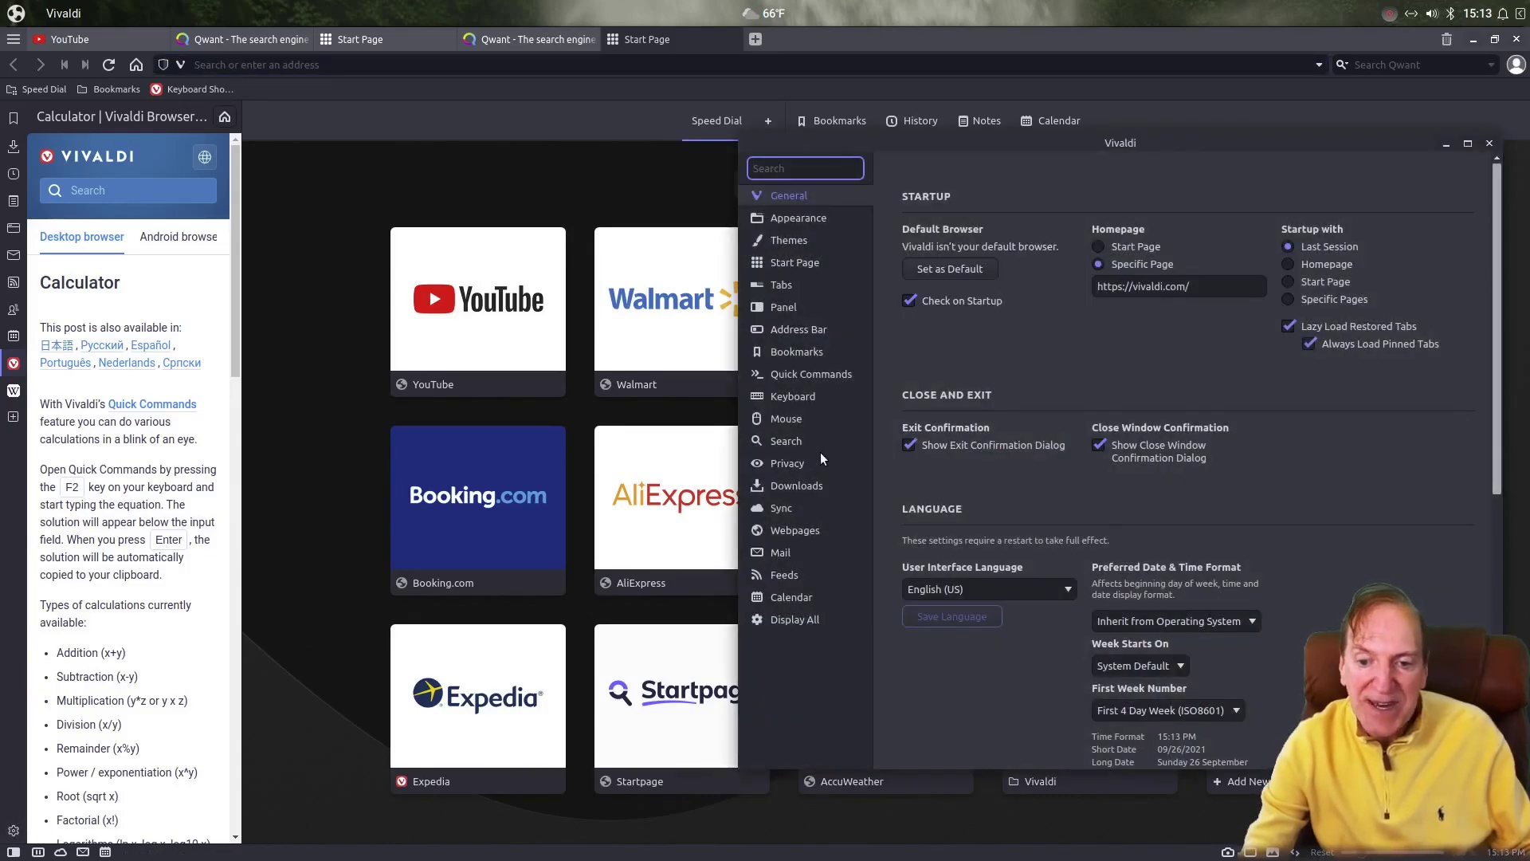
click(790, 419)
click(939, 386)
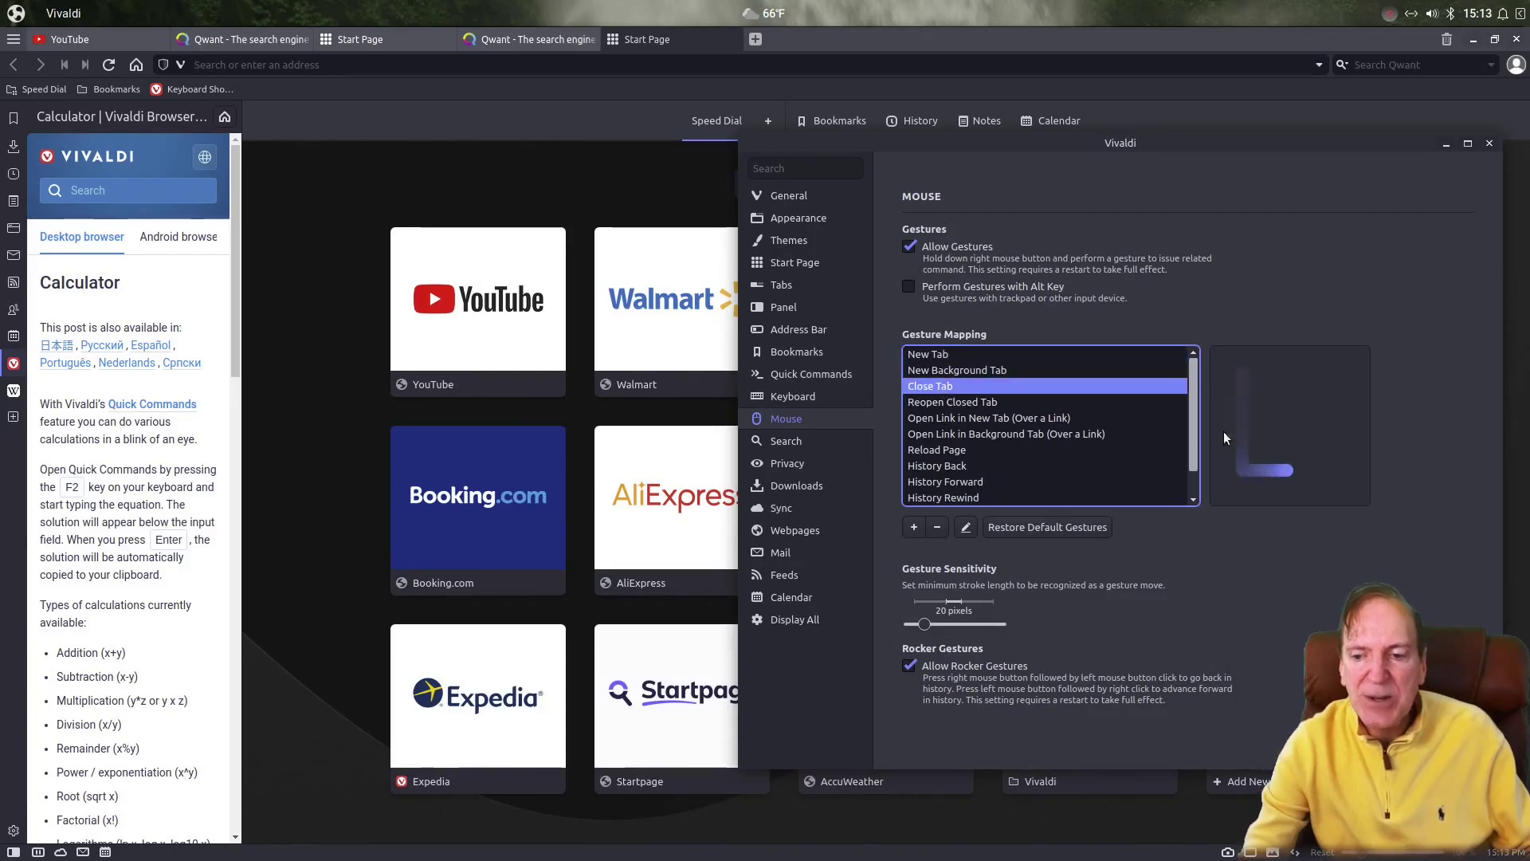
click(919, 404)
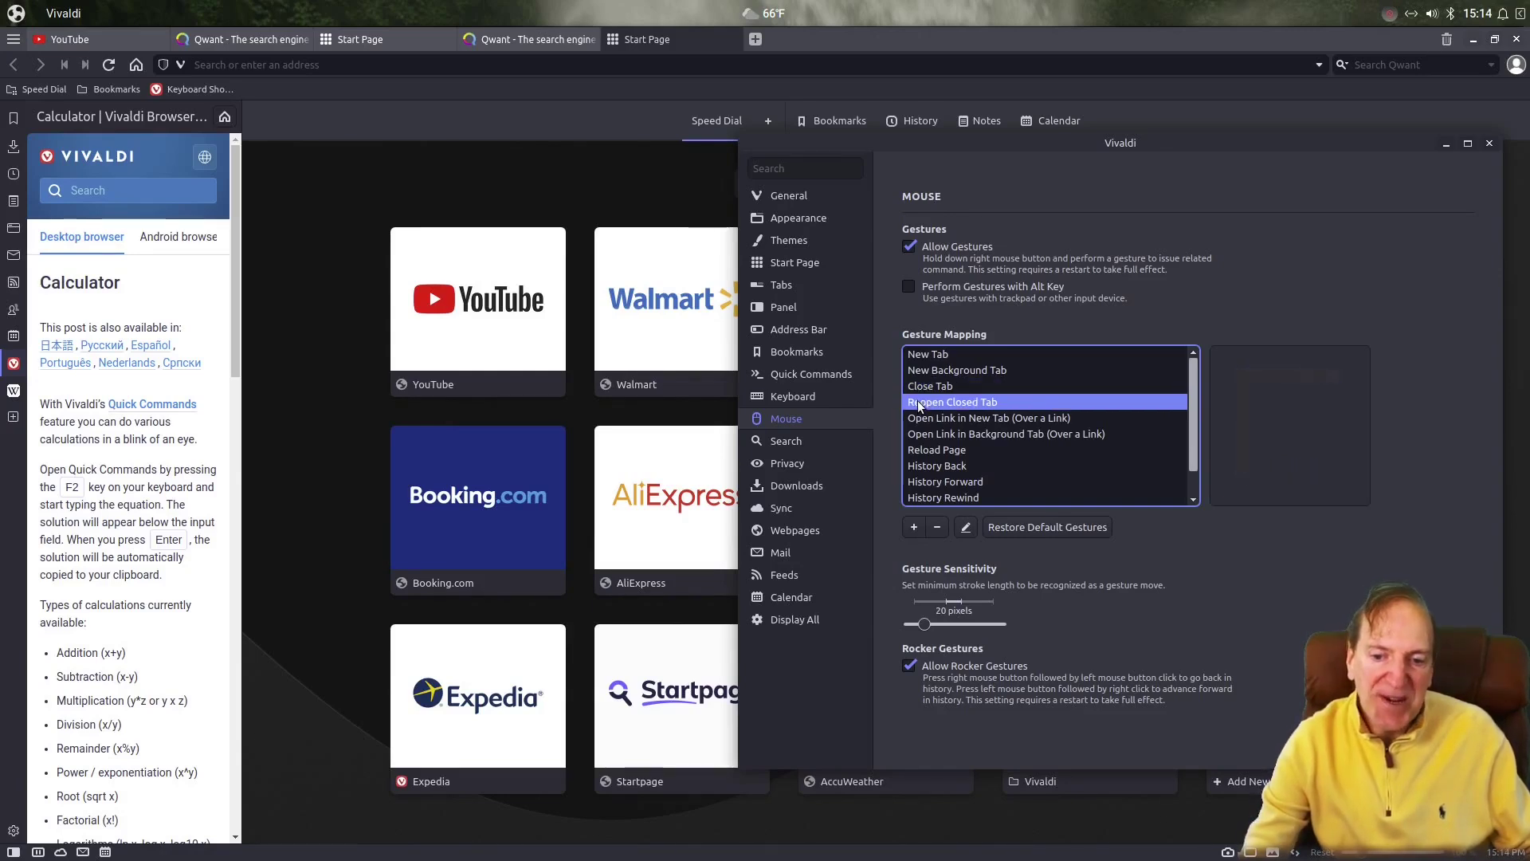
click(918, 391)
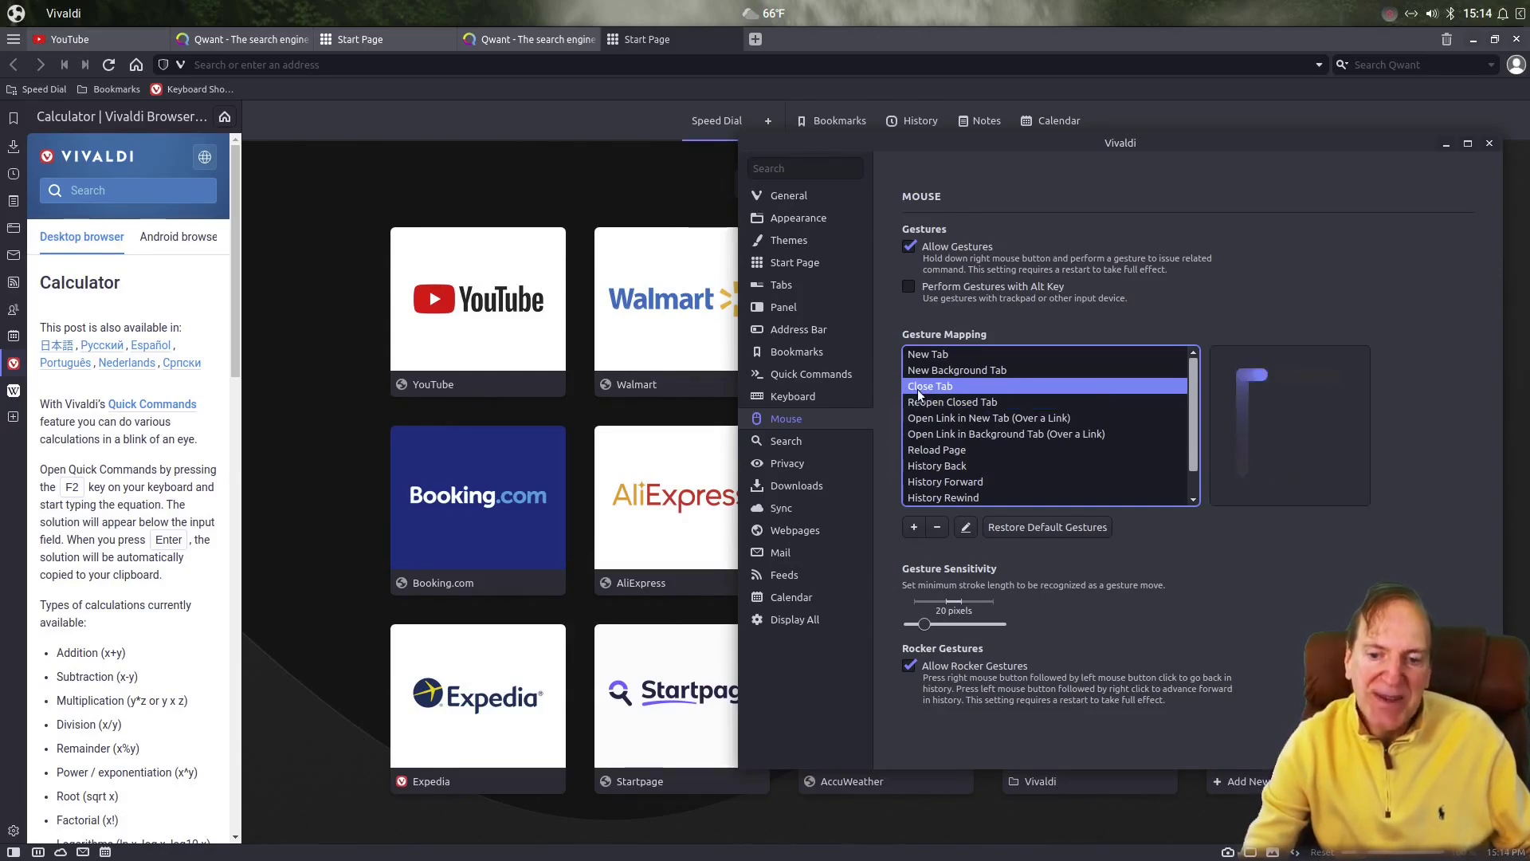
click(328, 198)
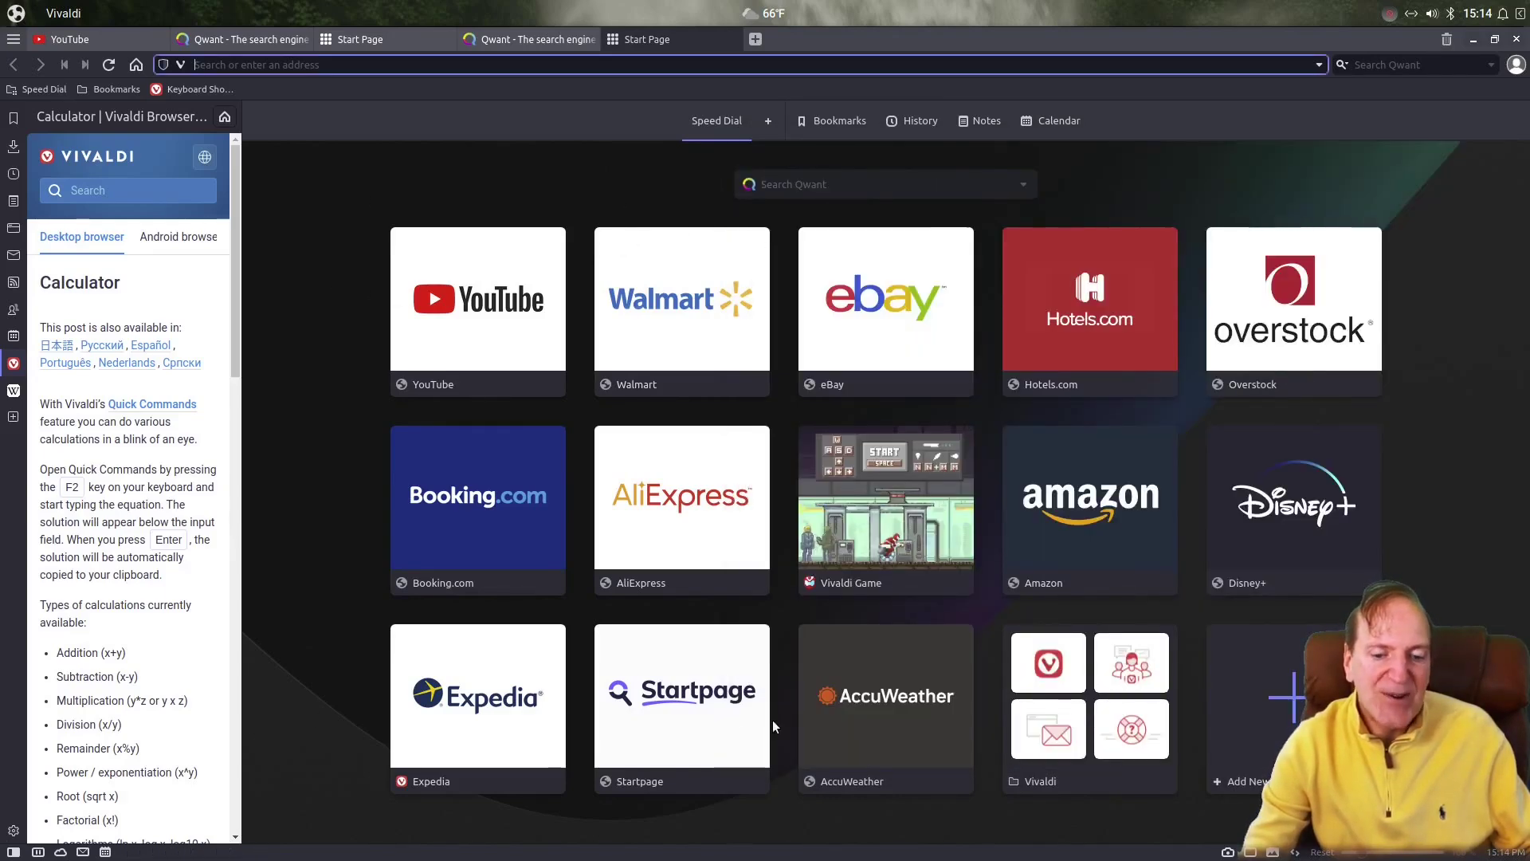
key(ctrl+w)
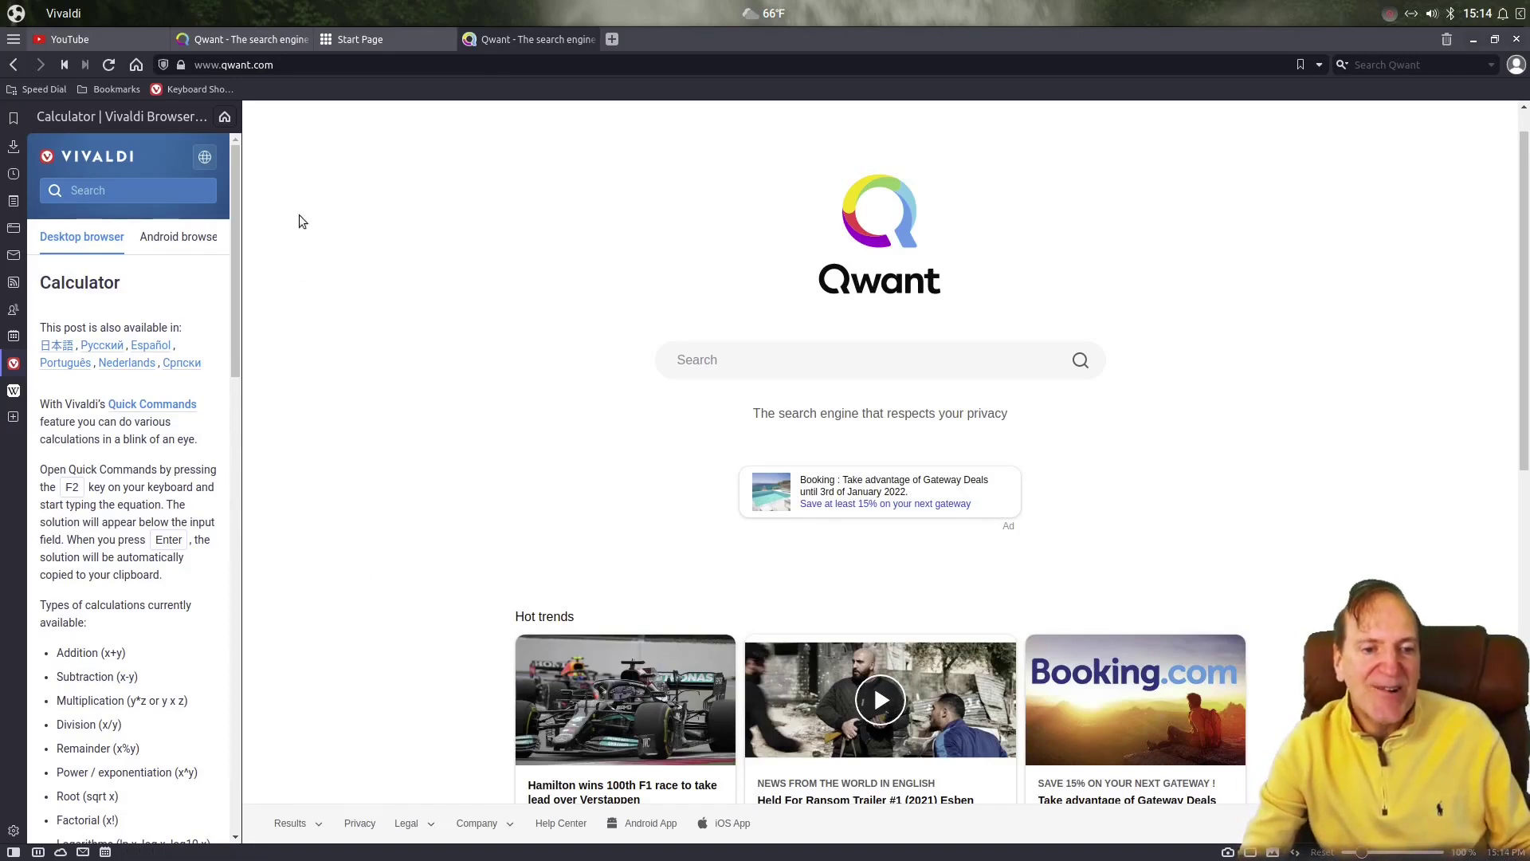
Open Vivaldi Game from a new tab's Speed Dial, close the tab, and test reopening it before closing it again
key(ctrl+t)
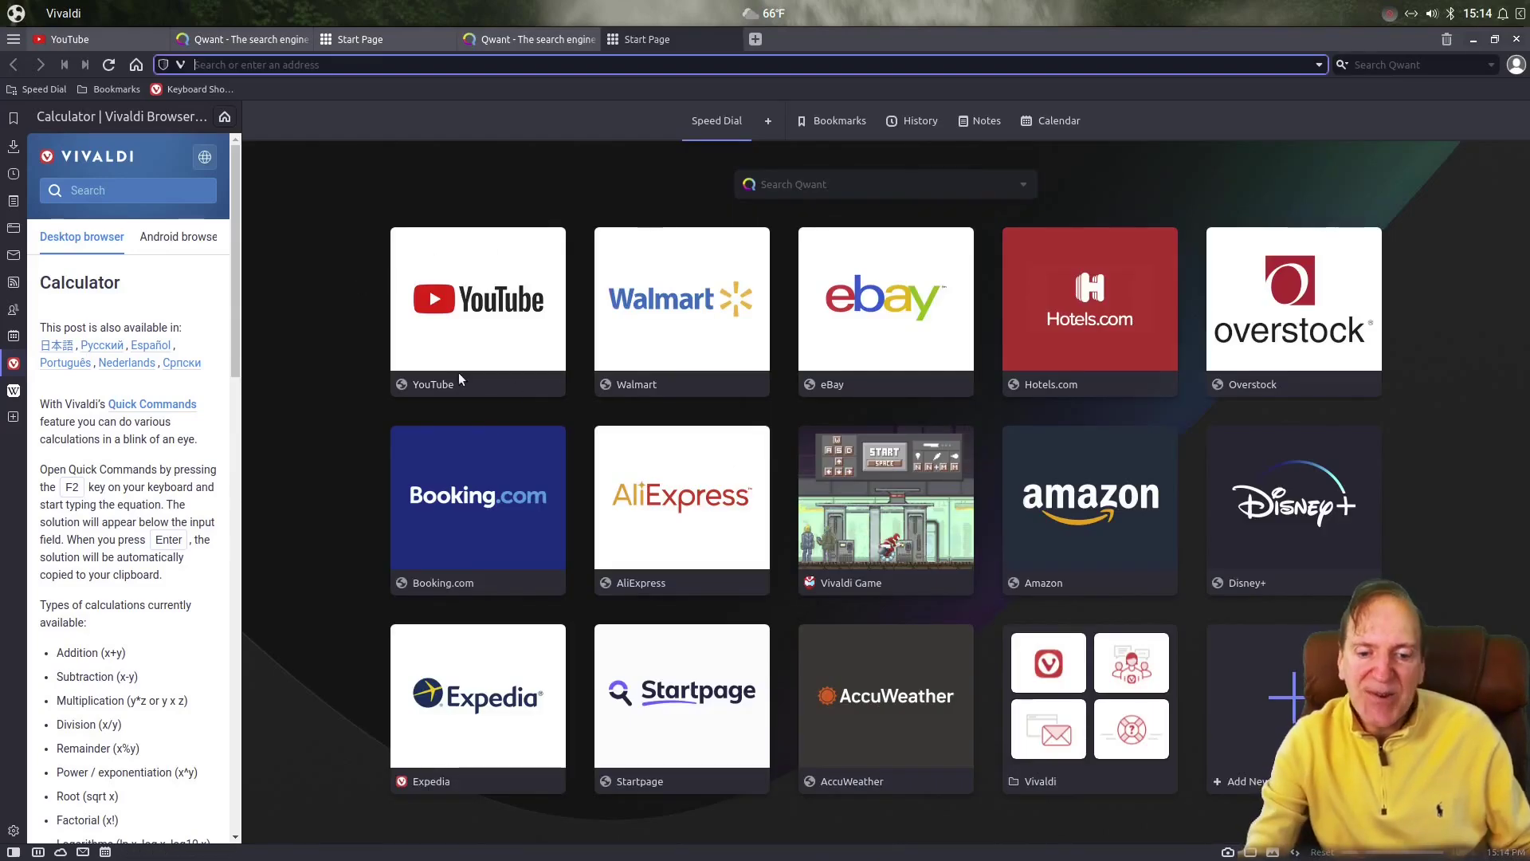
click(914, 518)
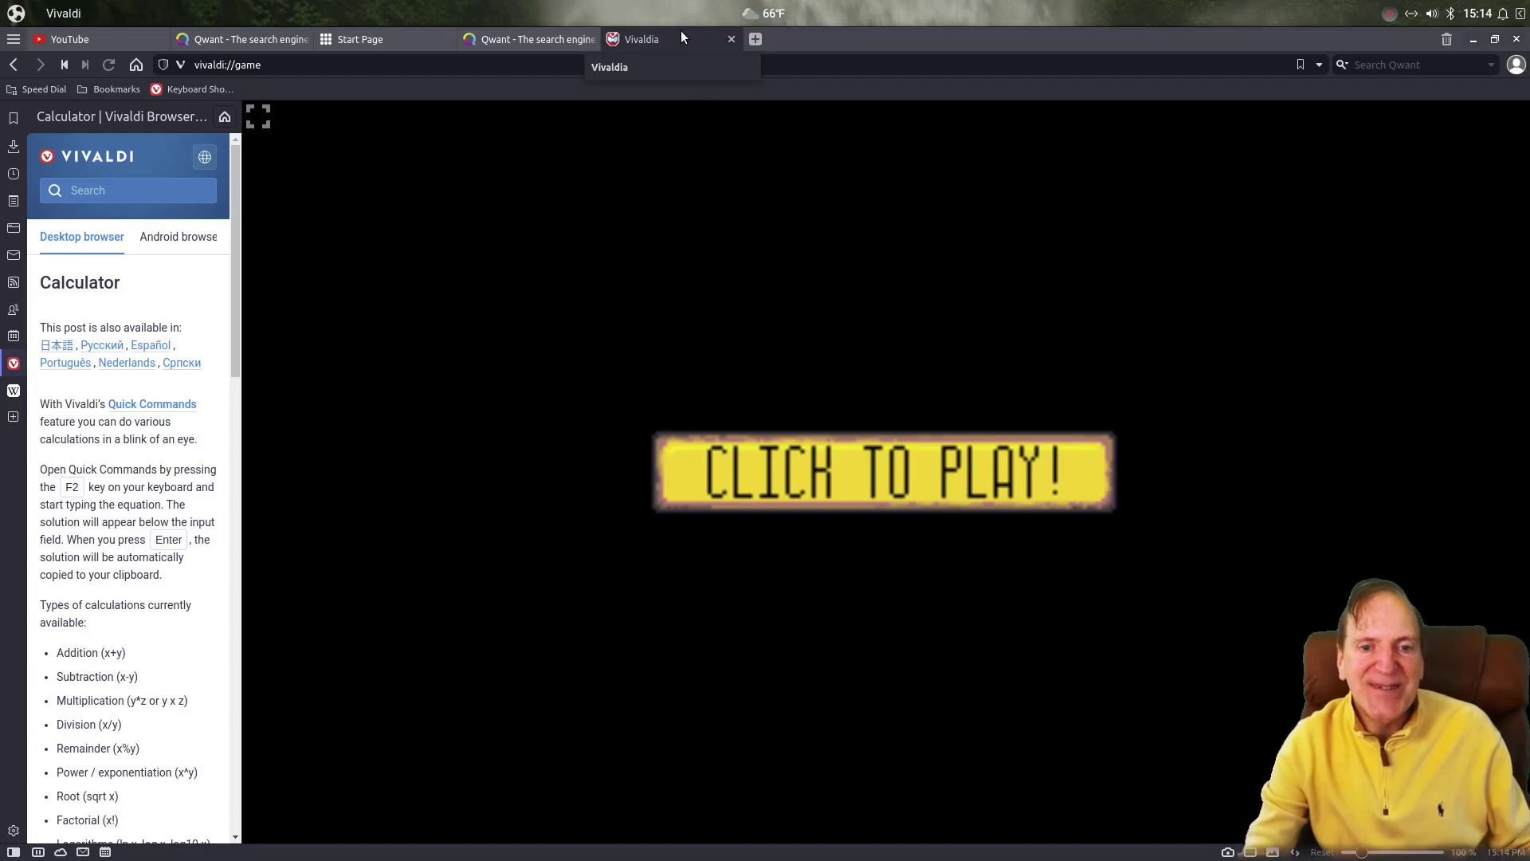
click(727, 42)
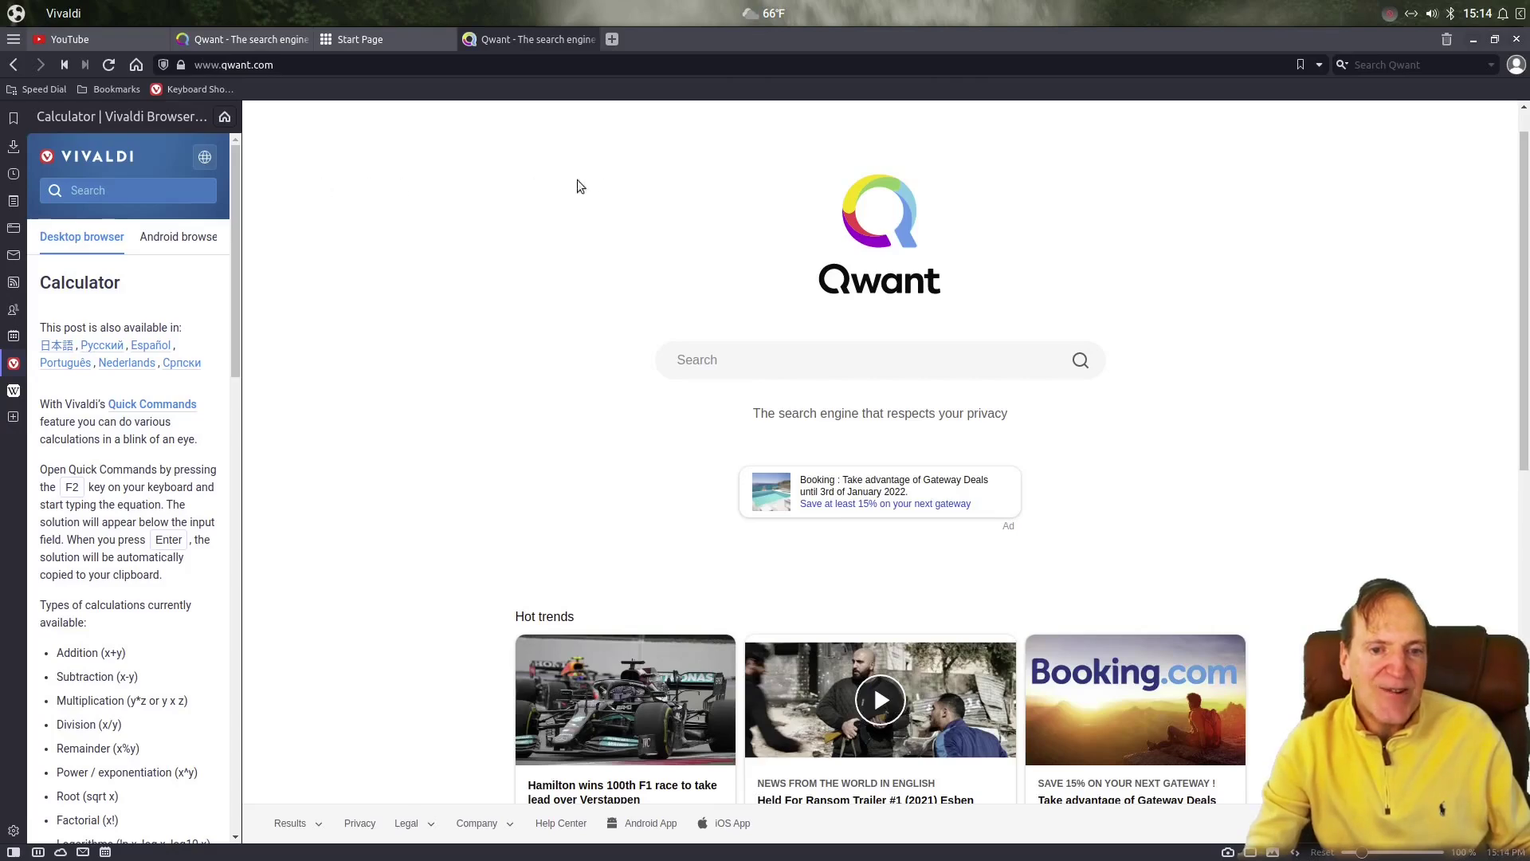
key(ctrl+shift+t)
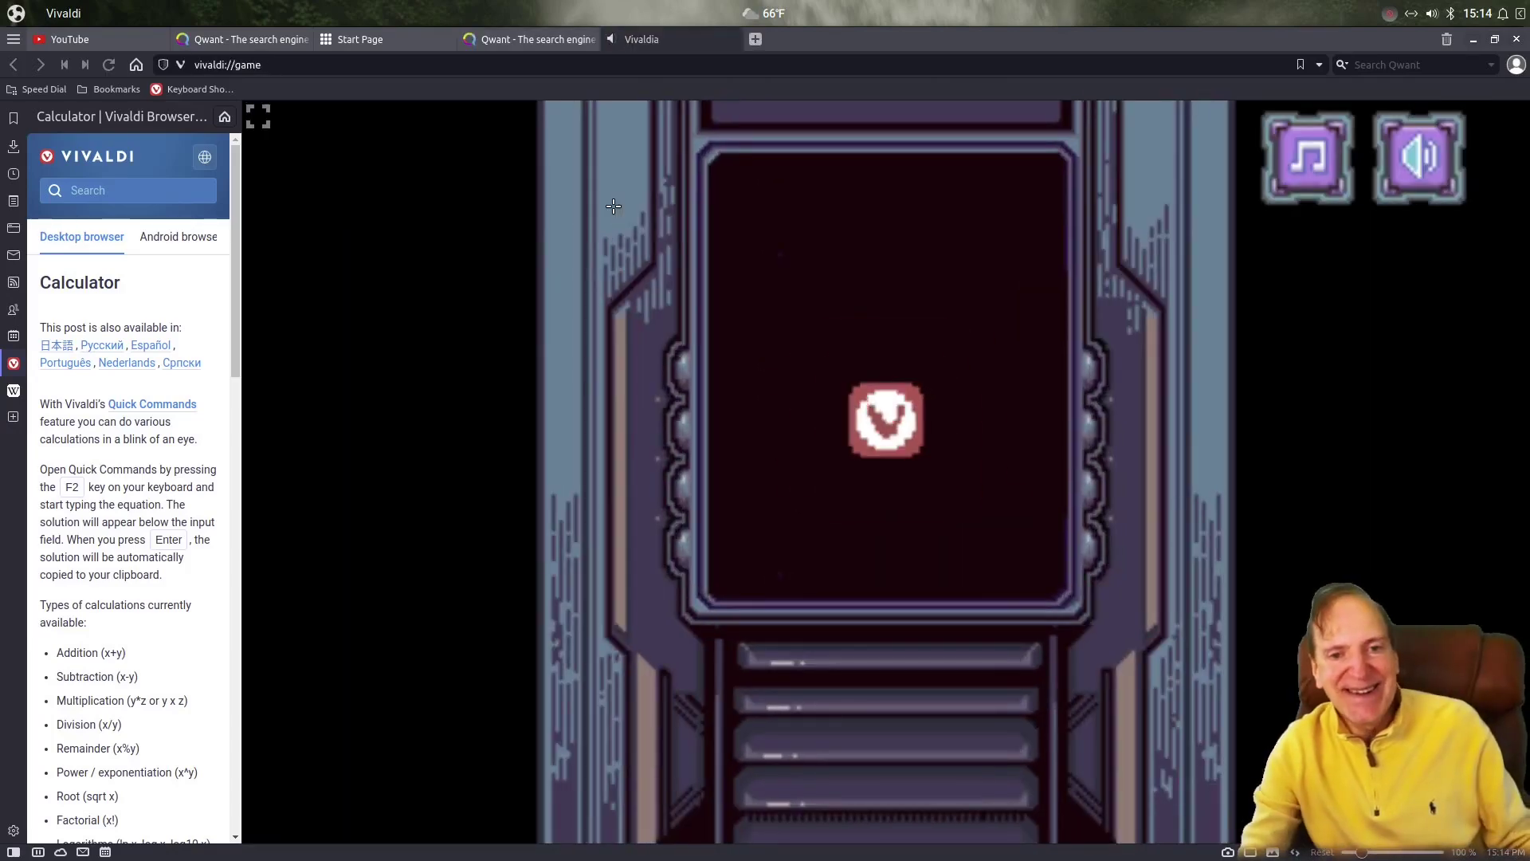
click(731, 39)
Reopen the Mouse settings and preview the Open Link in Background Tab, History Back and Fast Forward gestures
key(ctrl+F12)
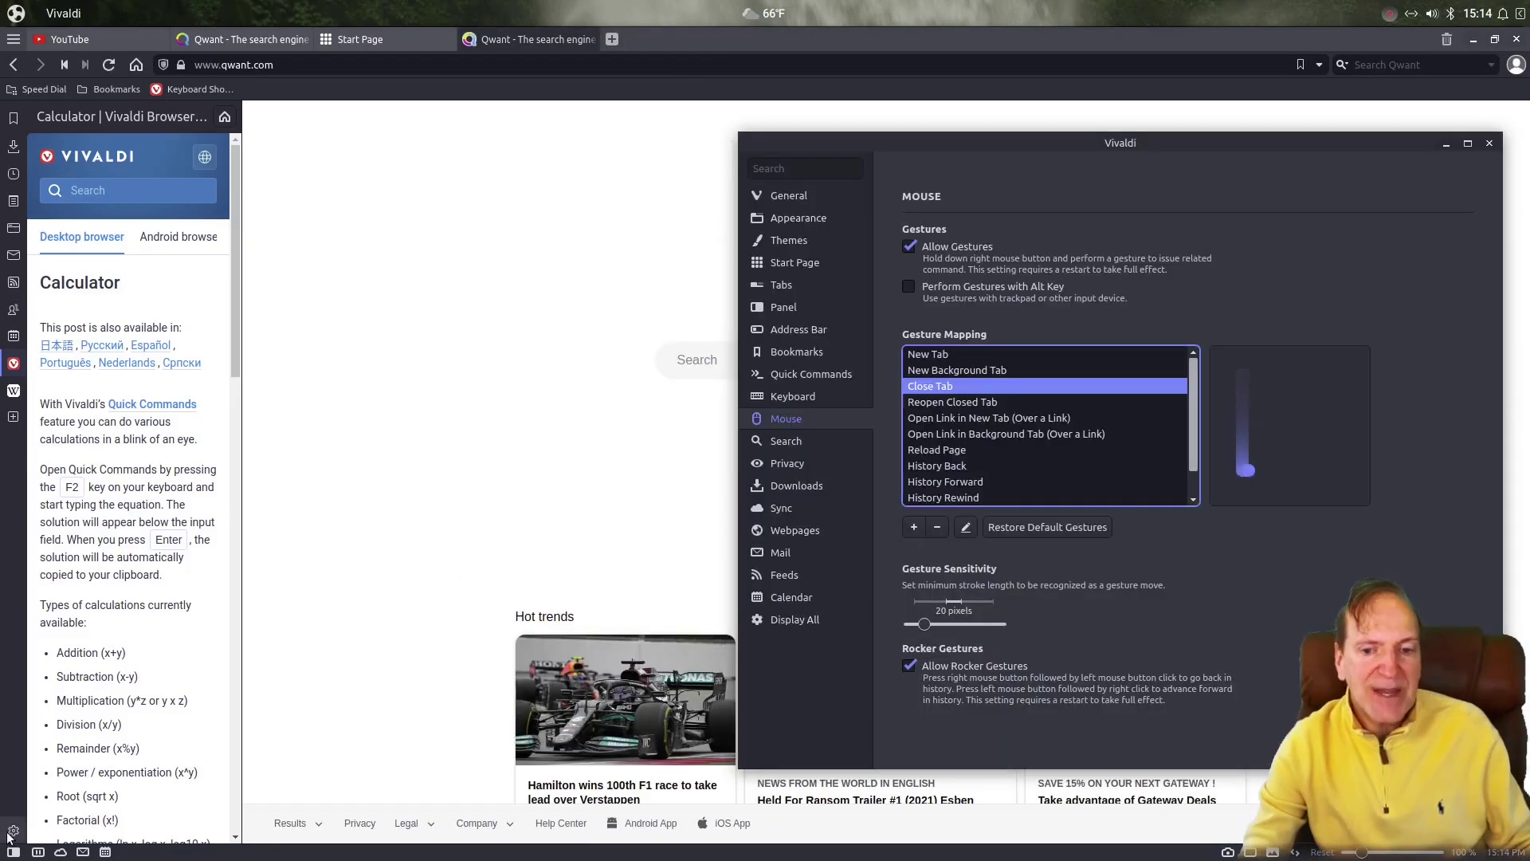
click(937, 434)
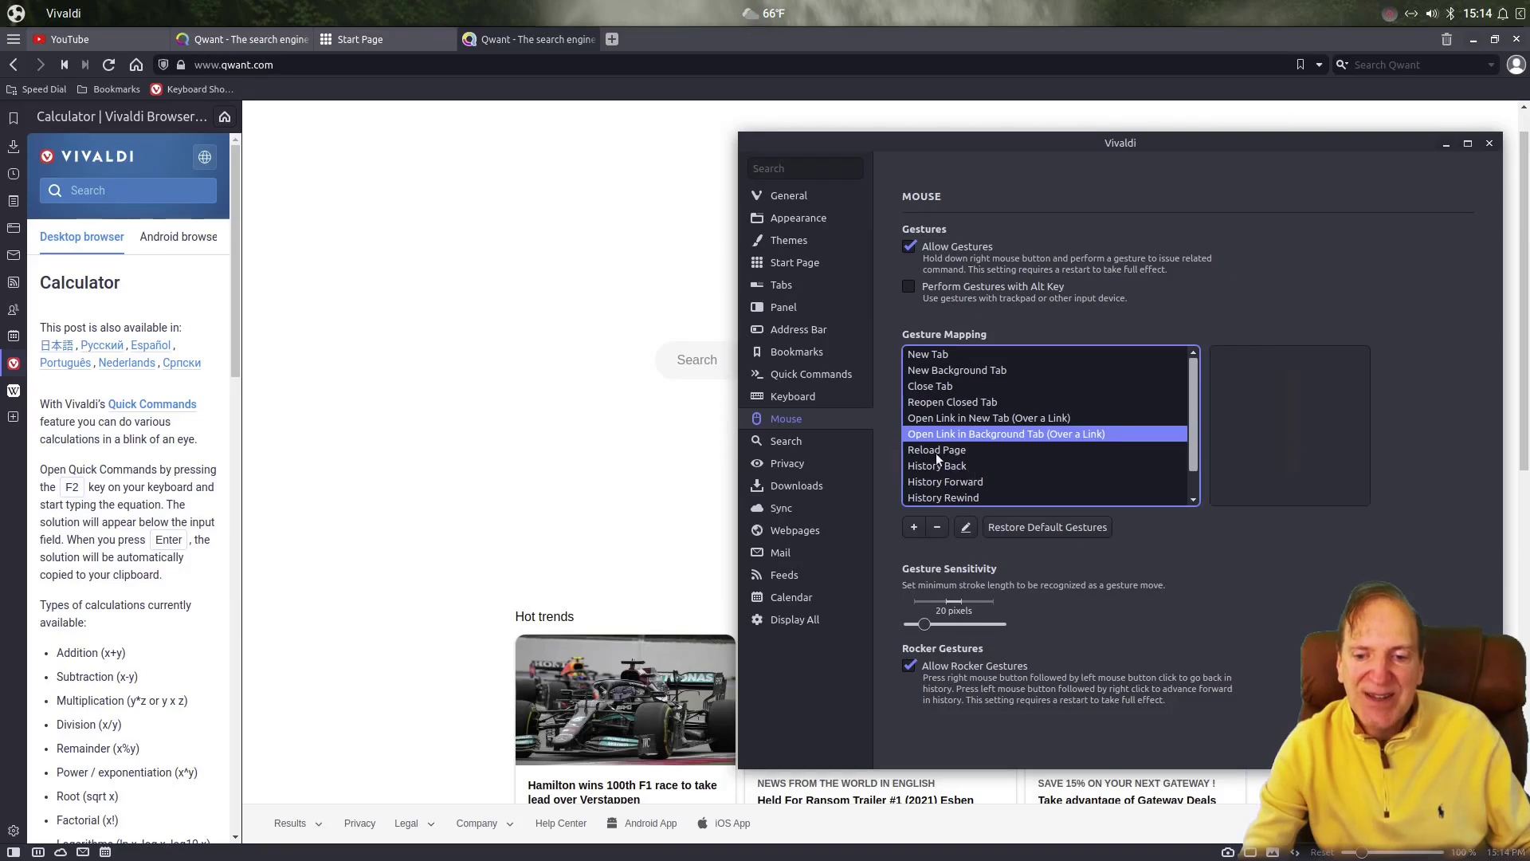
click(939, 466)
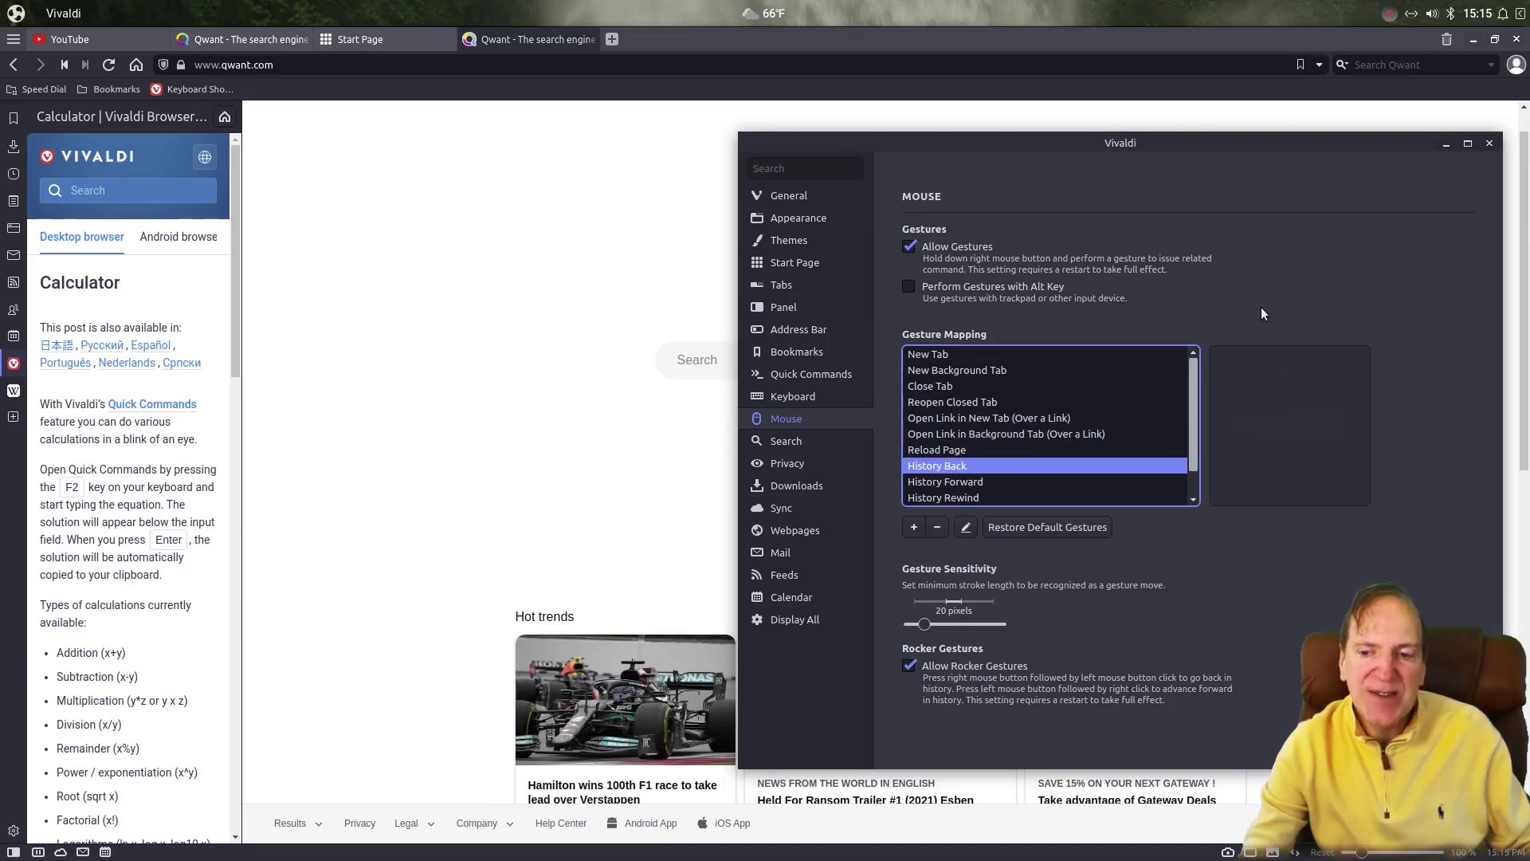
click(915, 481)
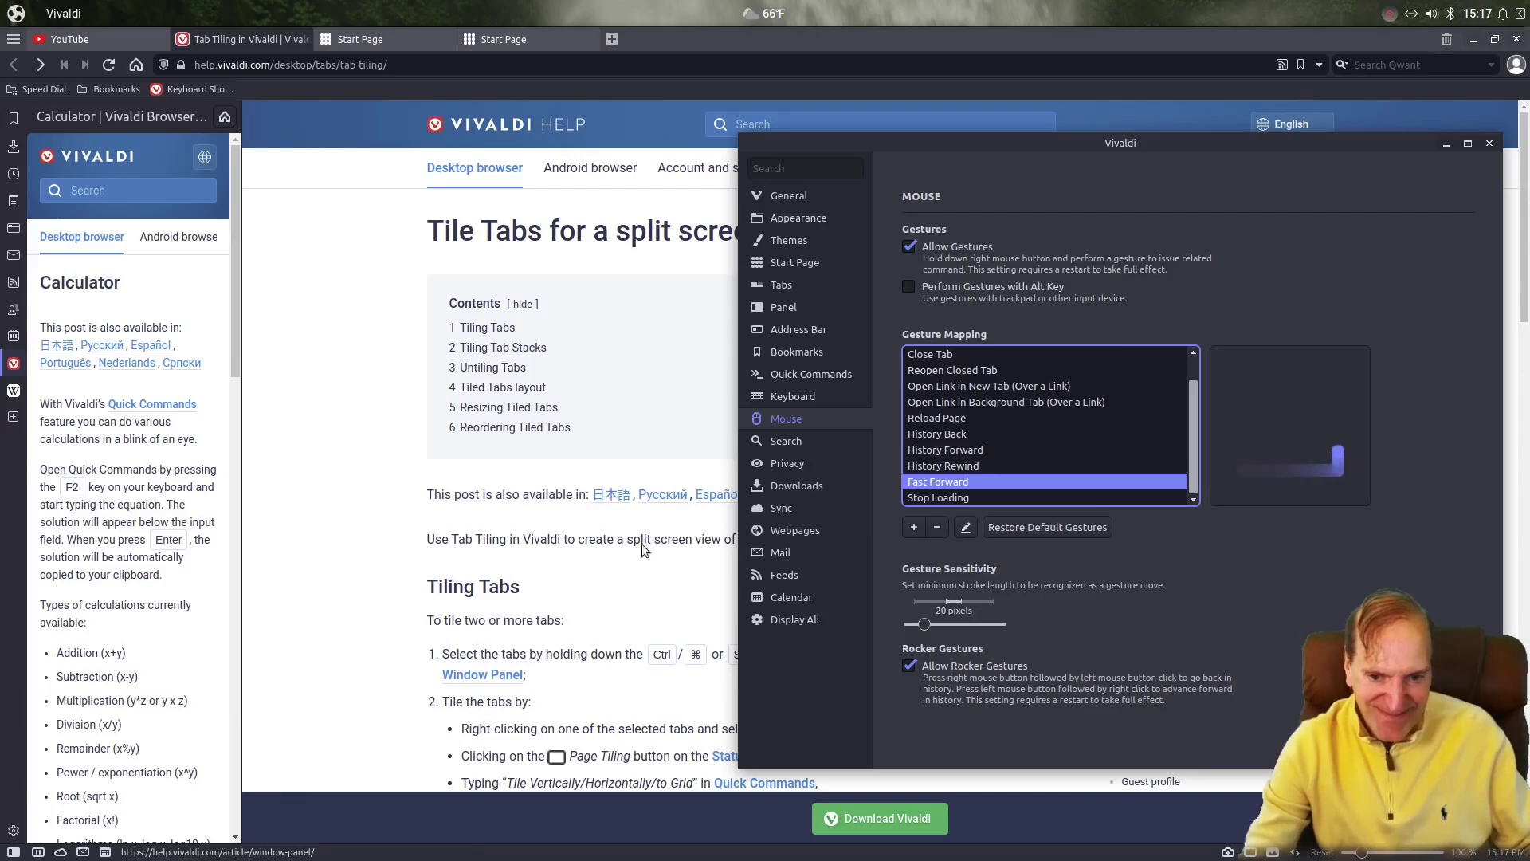
Enable Show Search Engine Icon for the search field in the Search settings
click(833, 440)
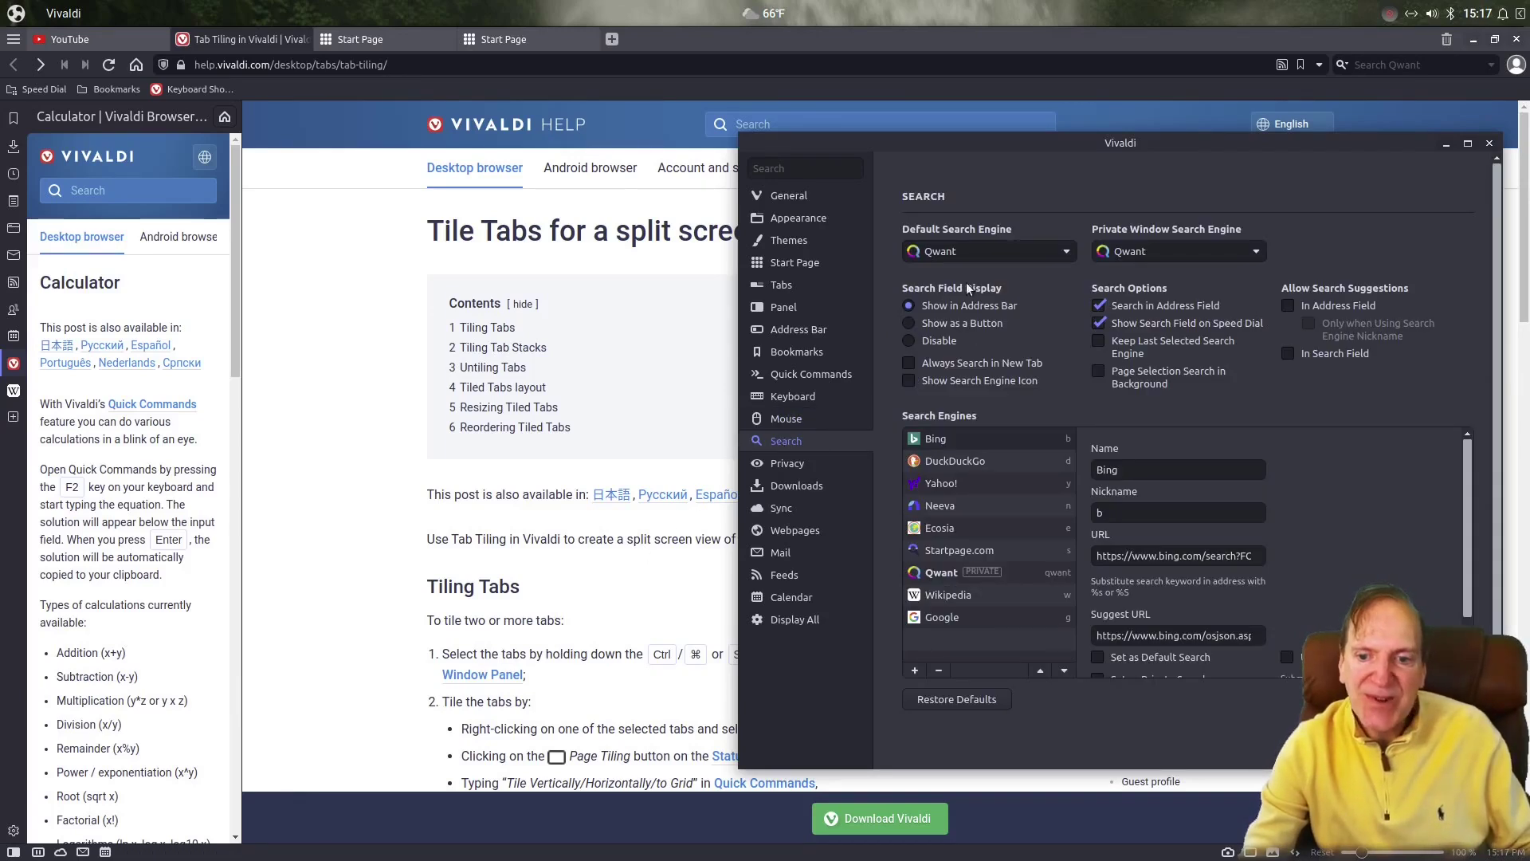
click(909, 380)
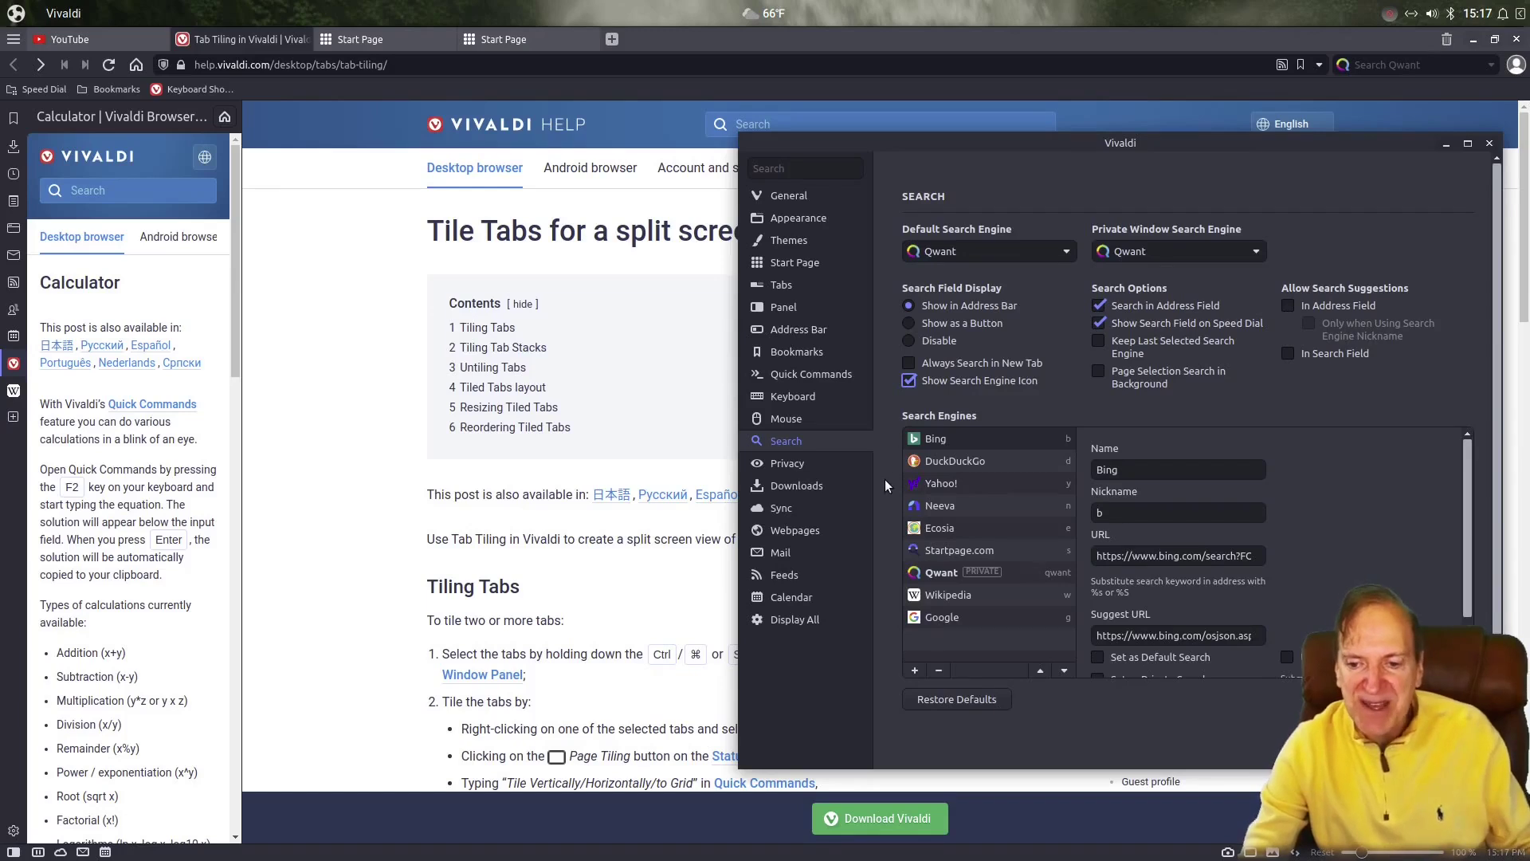
Try the Block Trackers and Ads level in the Privacy settings and switch the blocking level back to Block Trackers
click(789, 464)
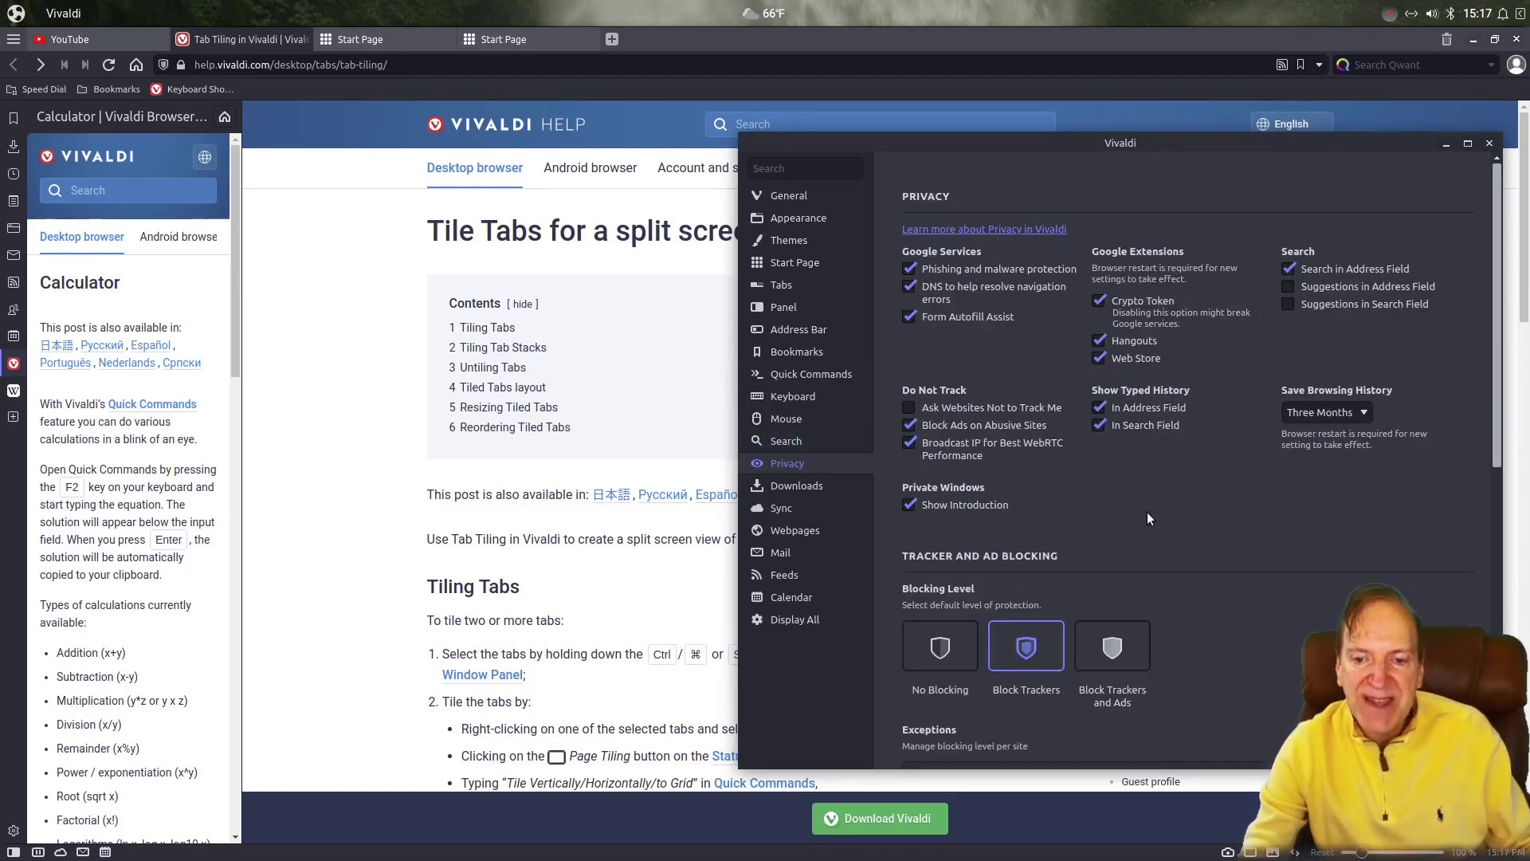
scroll(1149, 523, down, 1)
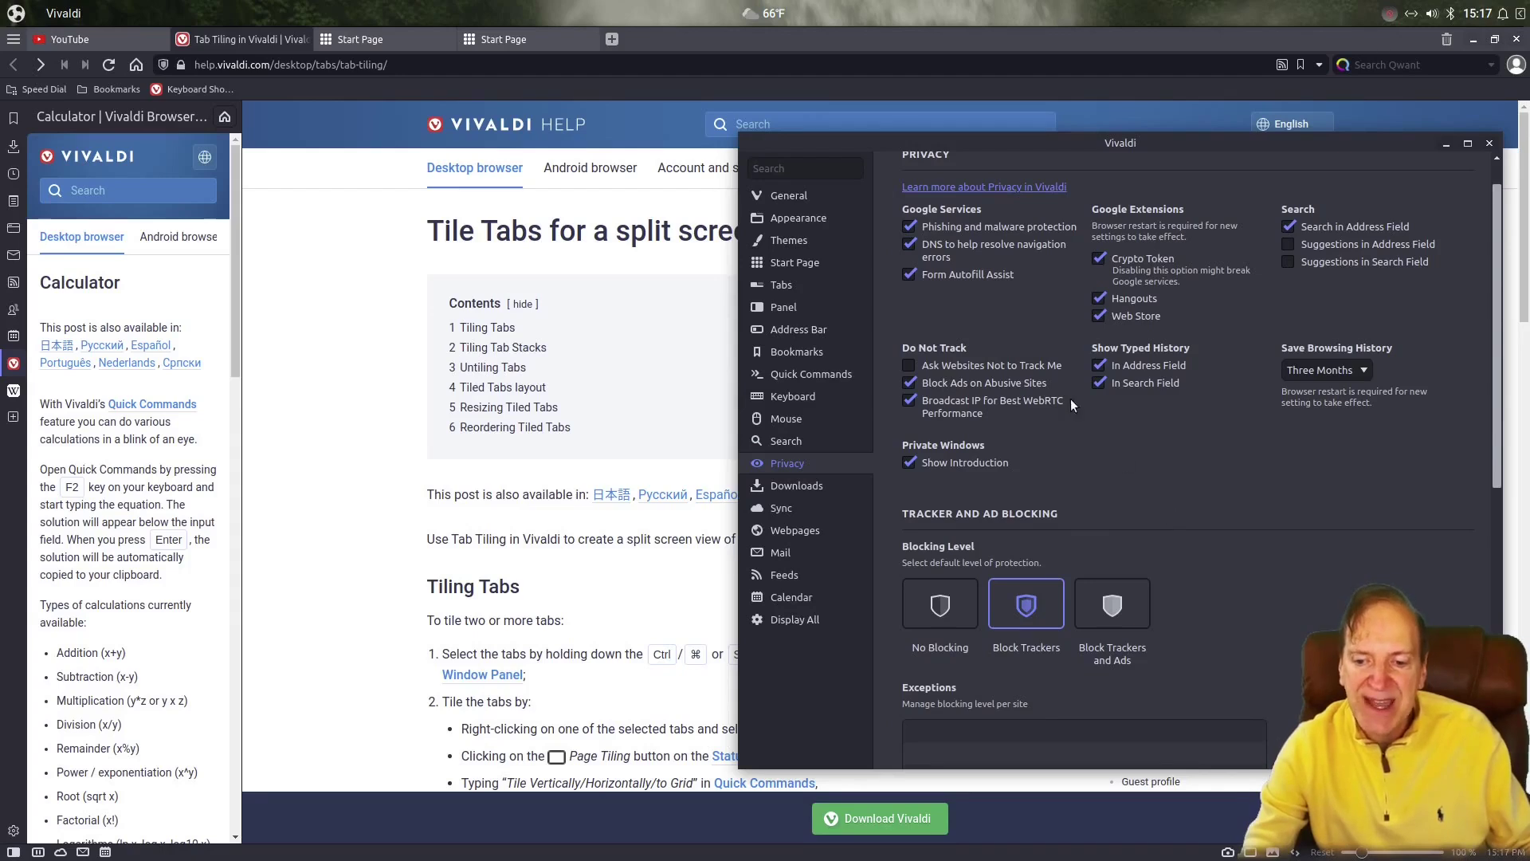
click(1126, 606)
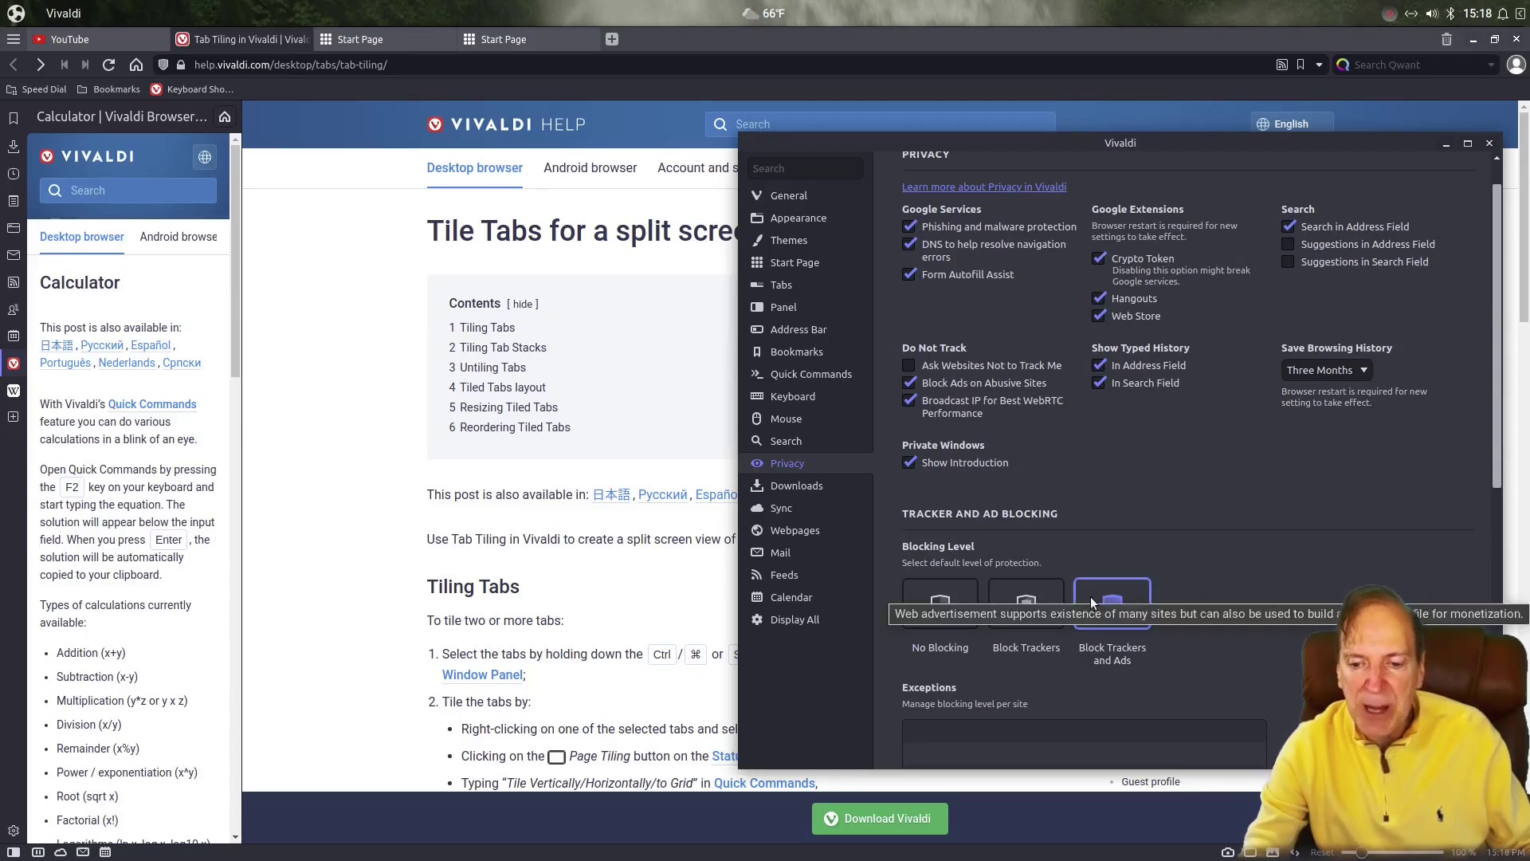
scroll(1108, 590, down, 4)
click(1028, 309)
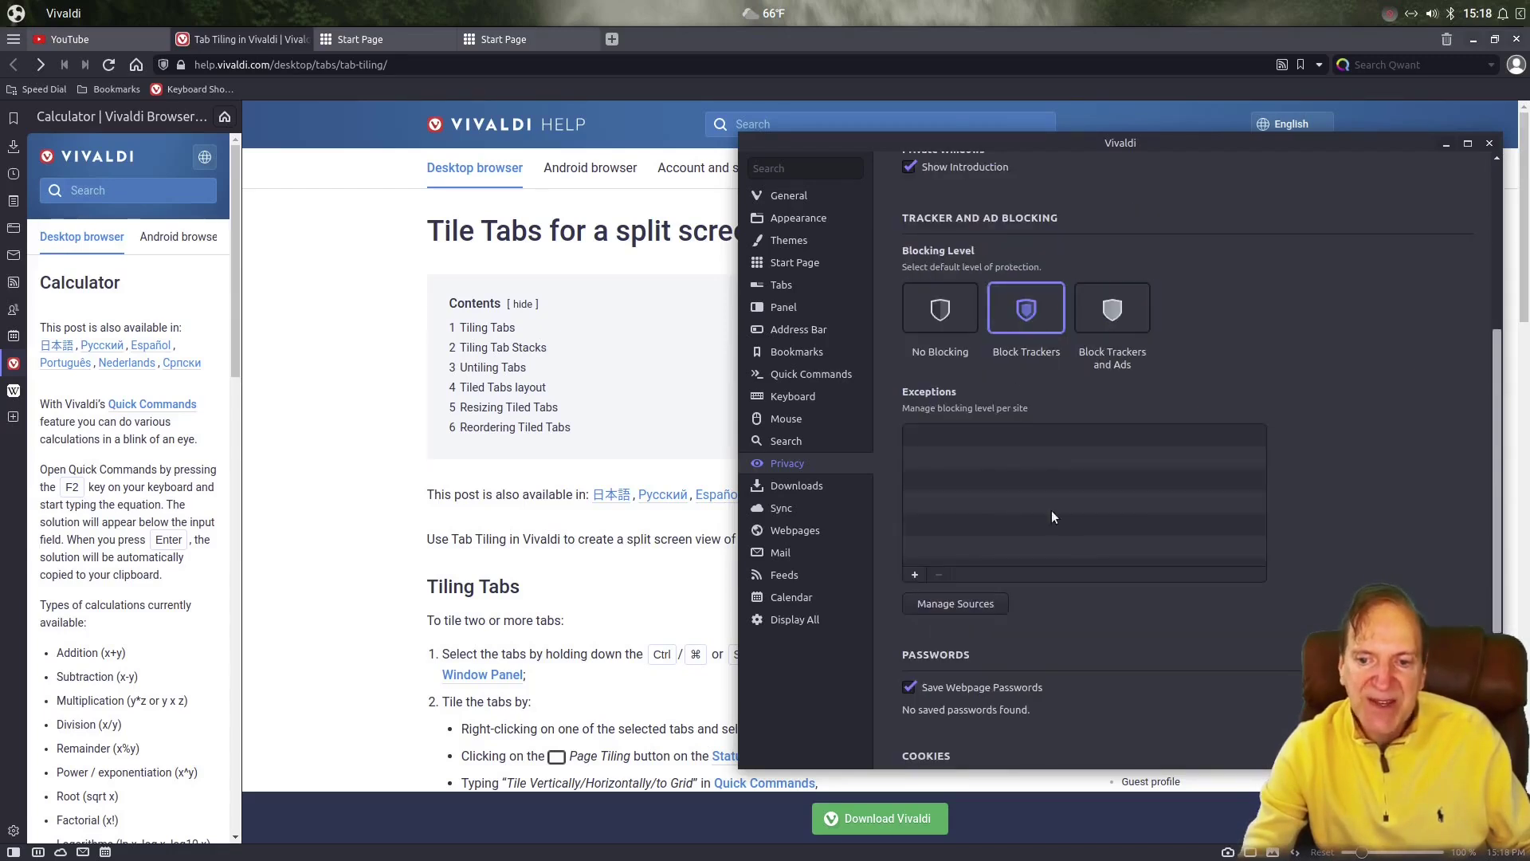
Review the password and cookie options in the Privacy settings, and view the Downloads and Sync settings
scroll(1107, 717, down, 3)
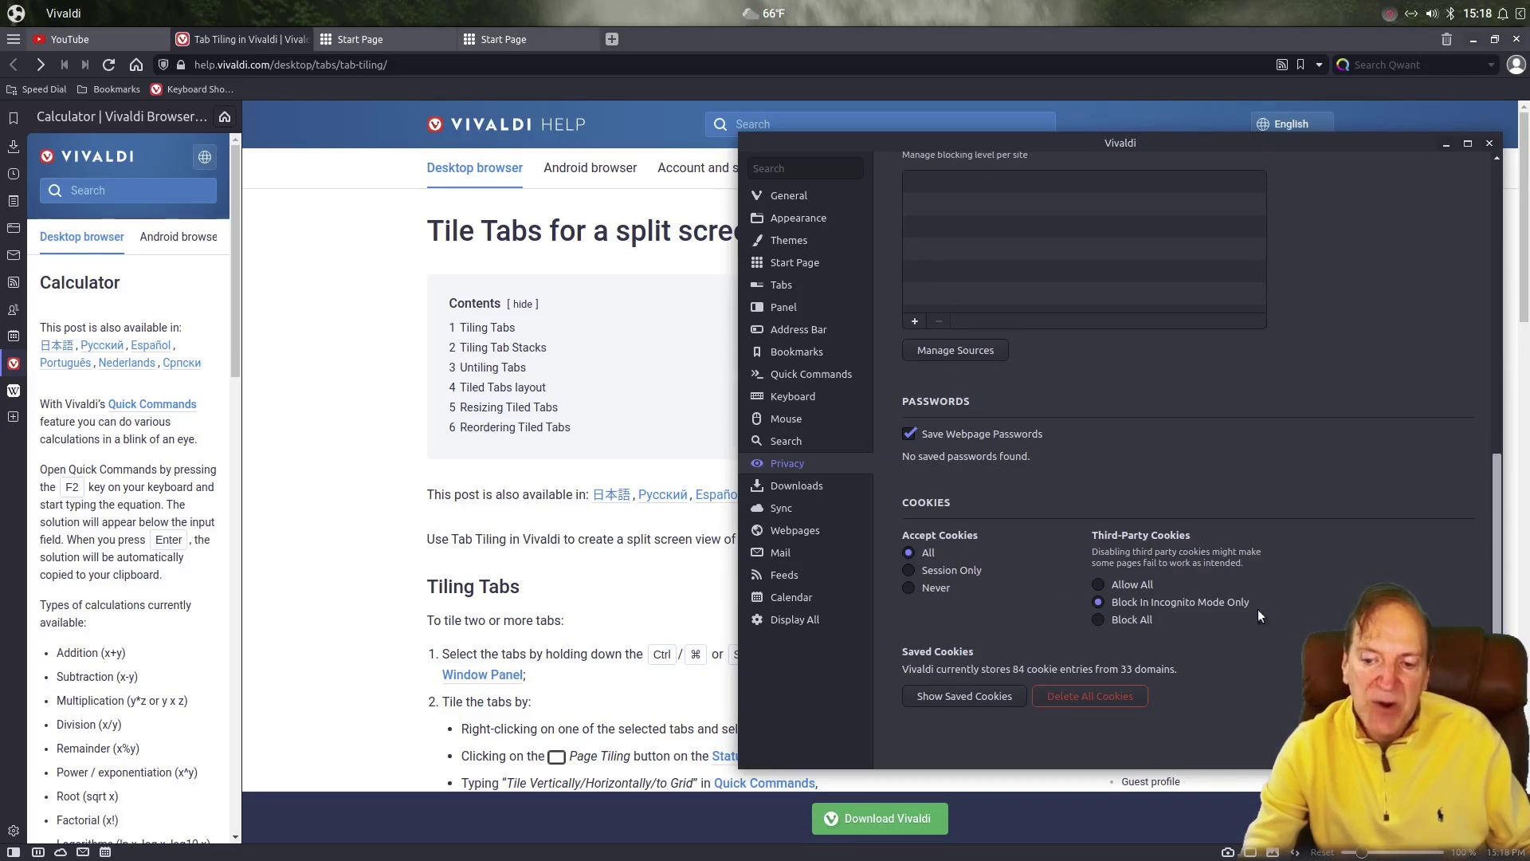
click(796, 484)
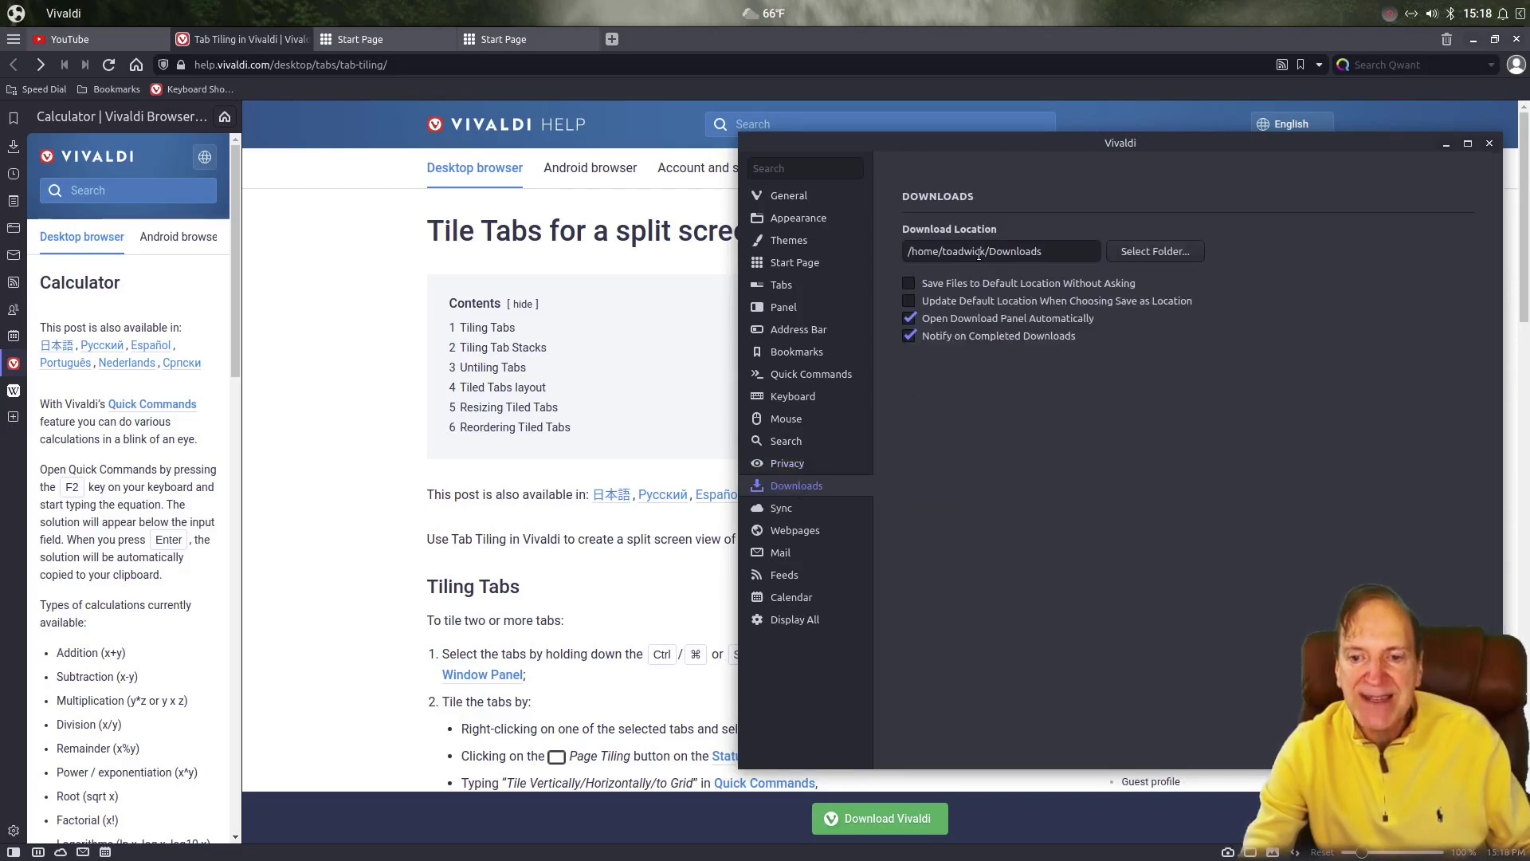
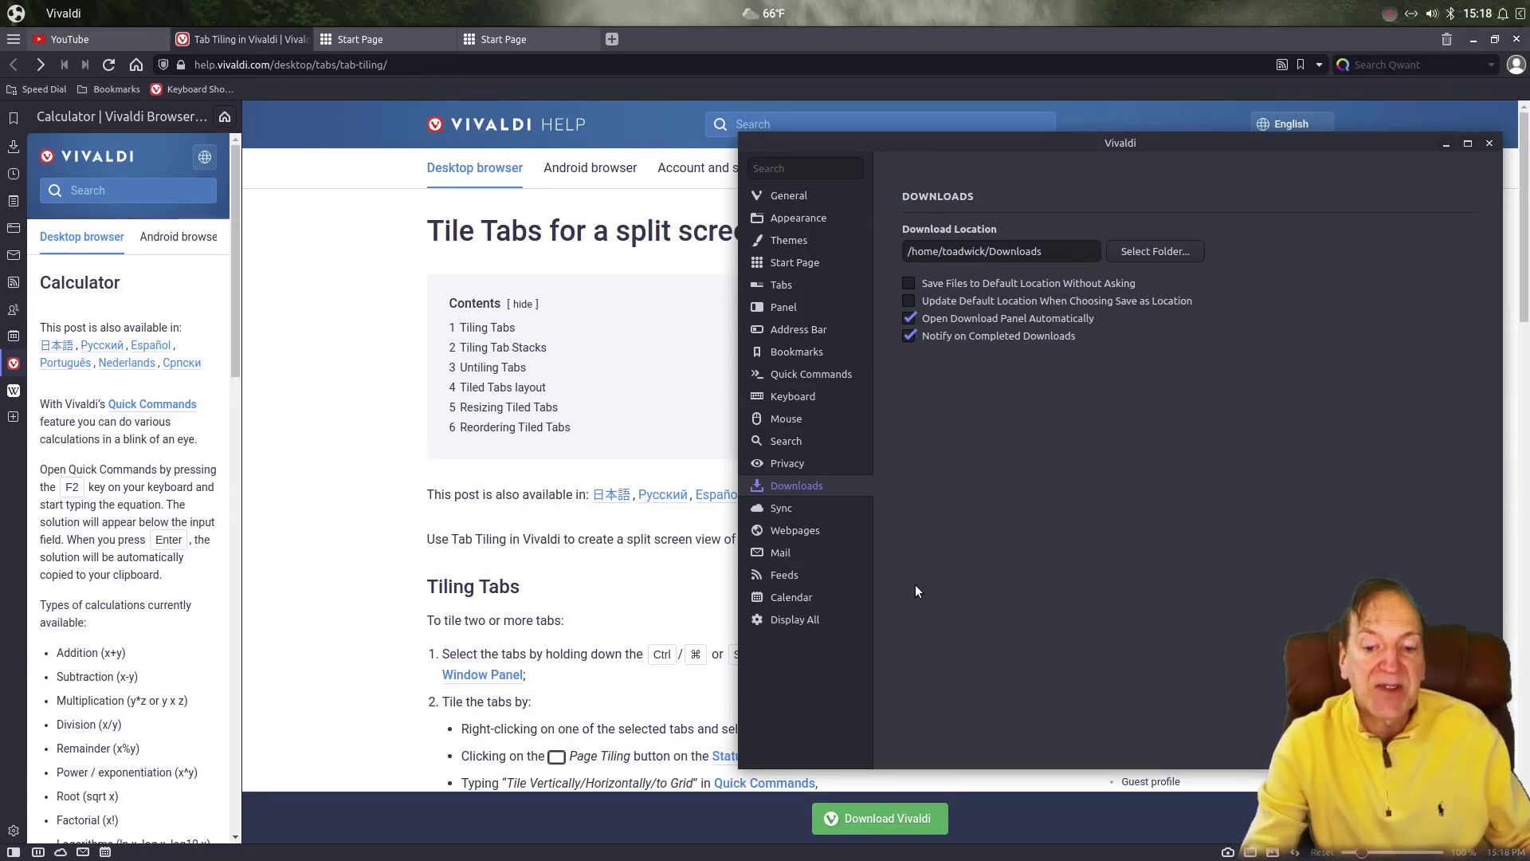
click(780, 510)
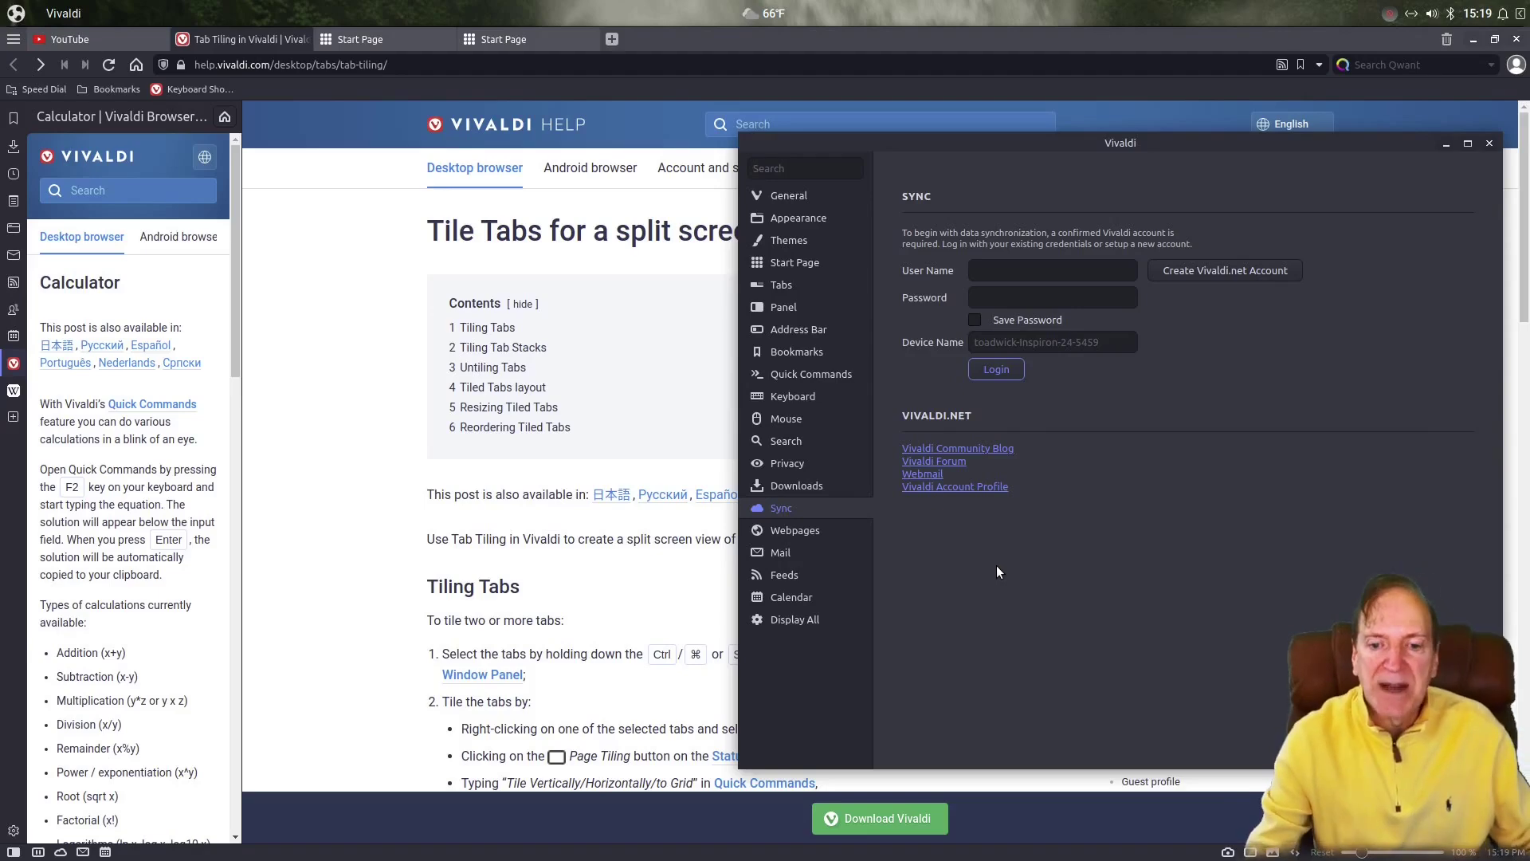
Look through the Webpages settings, from default permissions and zoom through Reader and Image Capture to the Fonts section
click(796, 532)
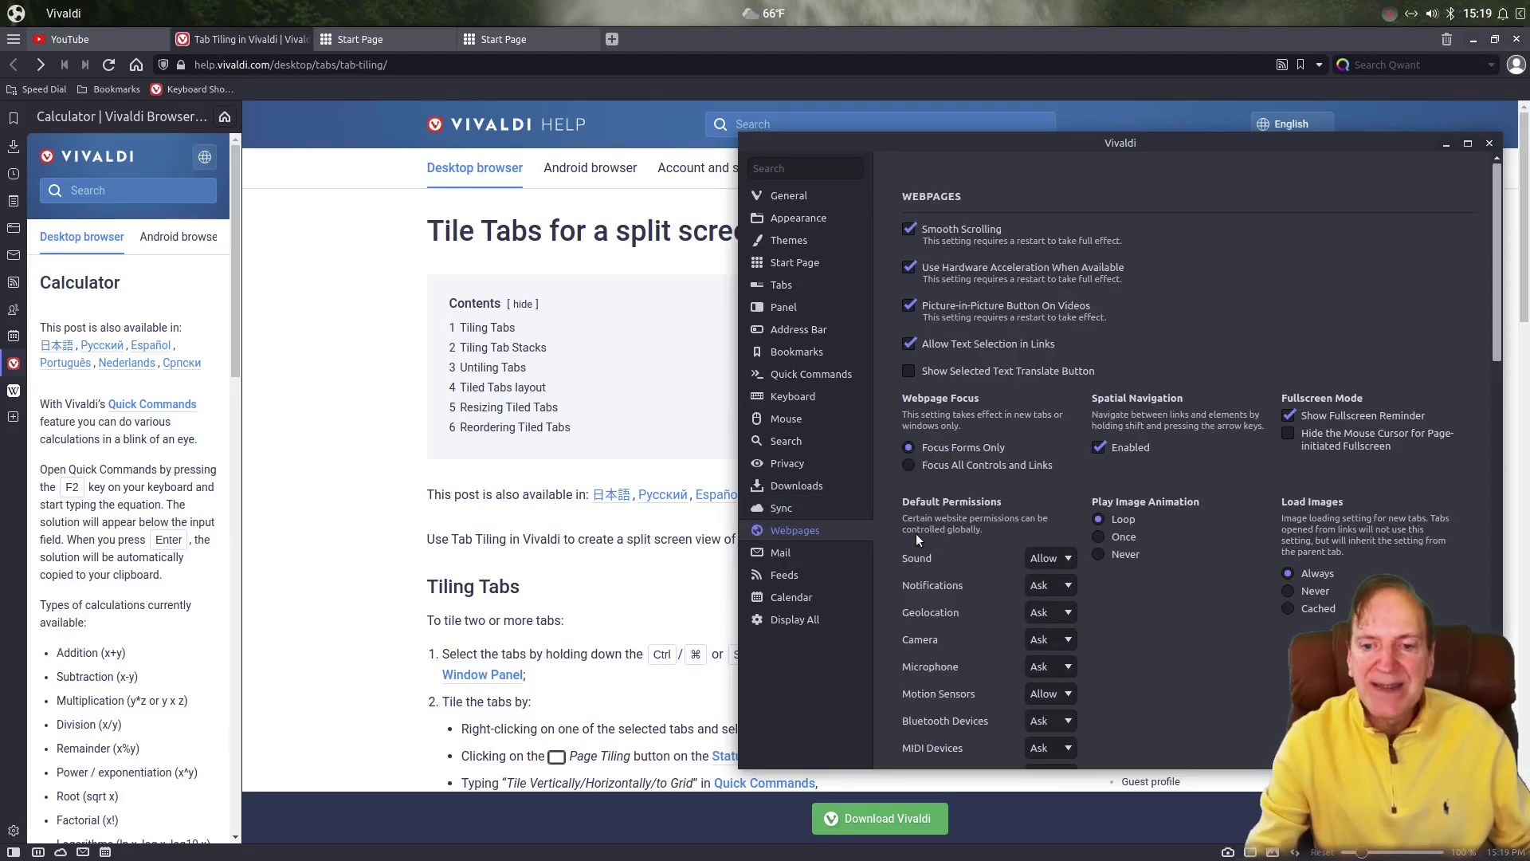
scroll(1001, 481, down, 3)
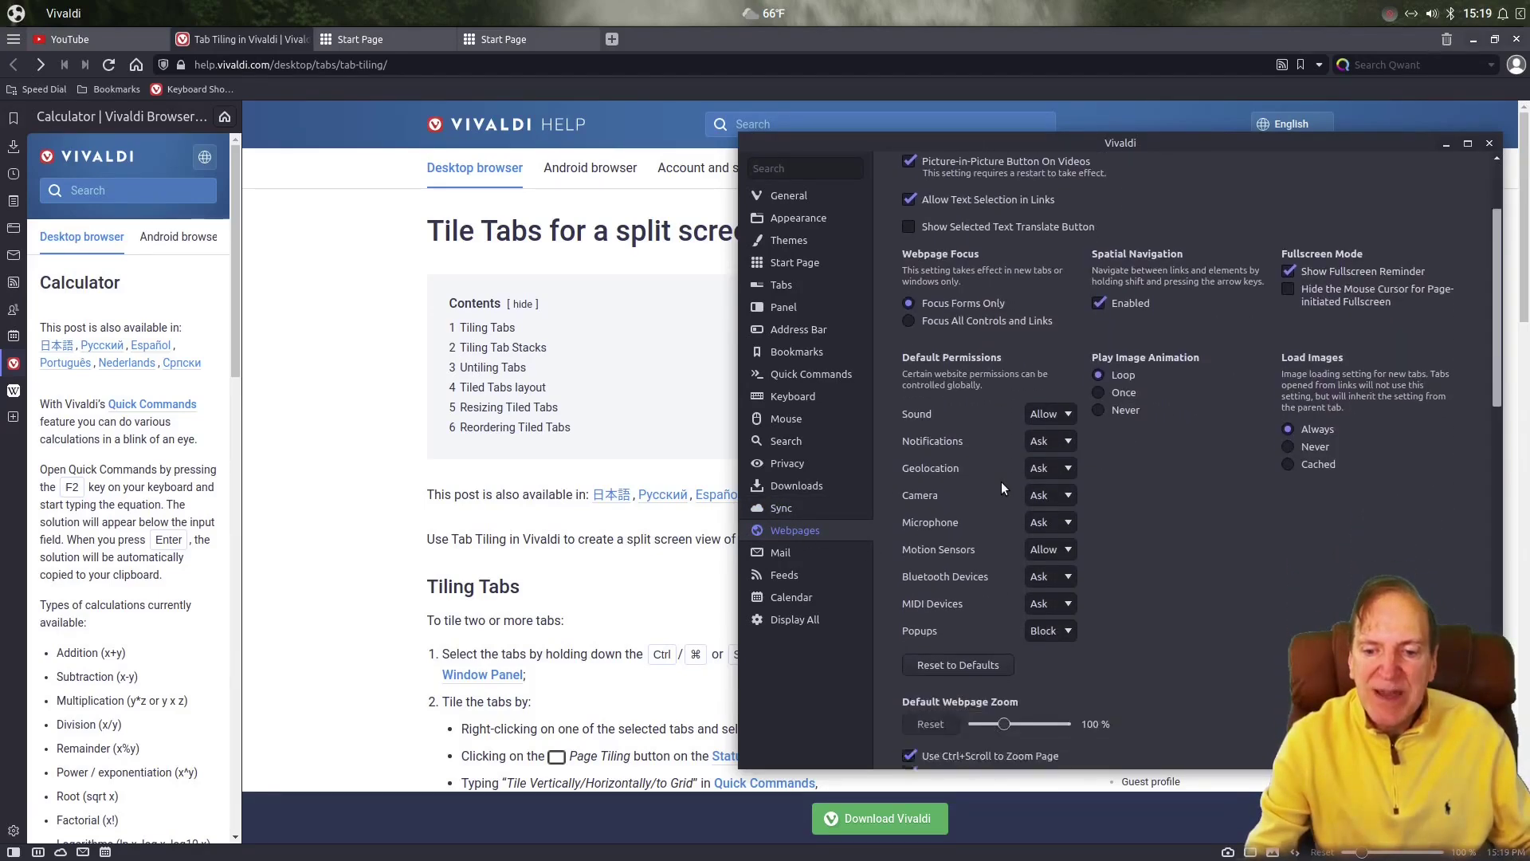
scroll(998, 479, down, 3)
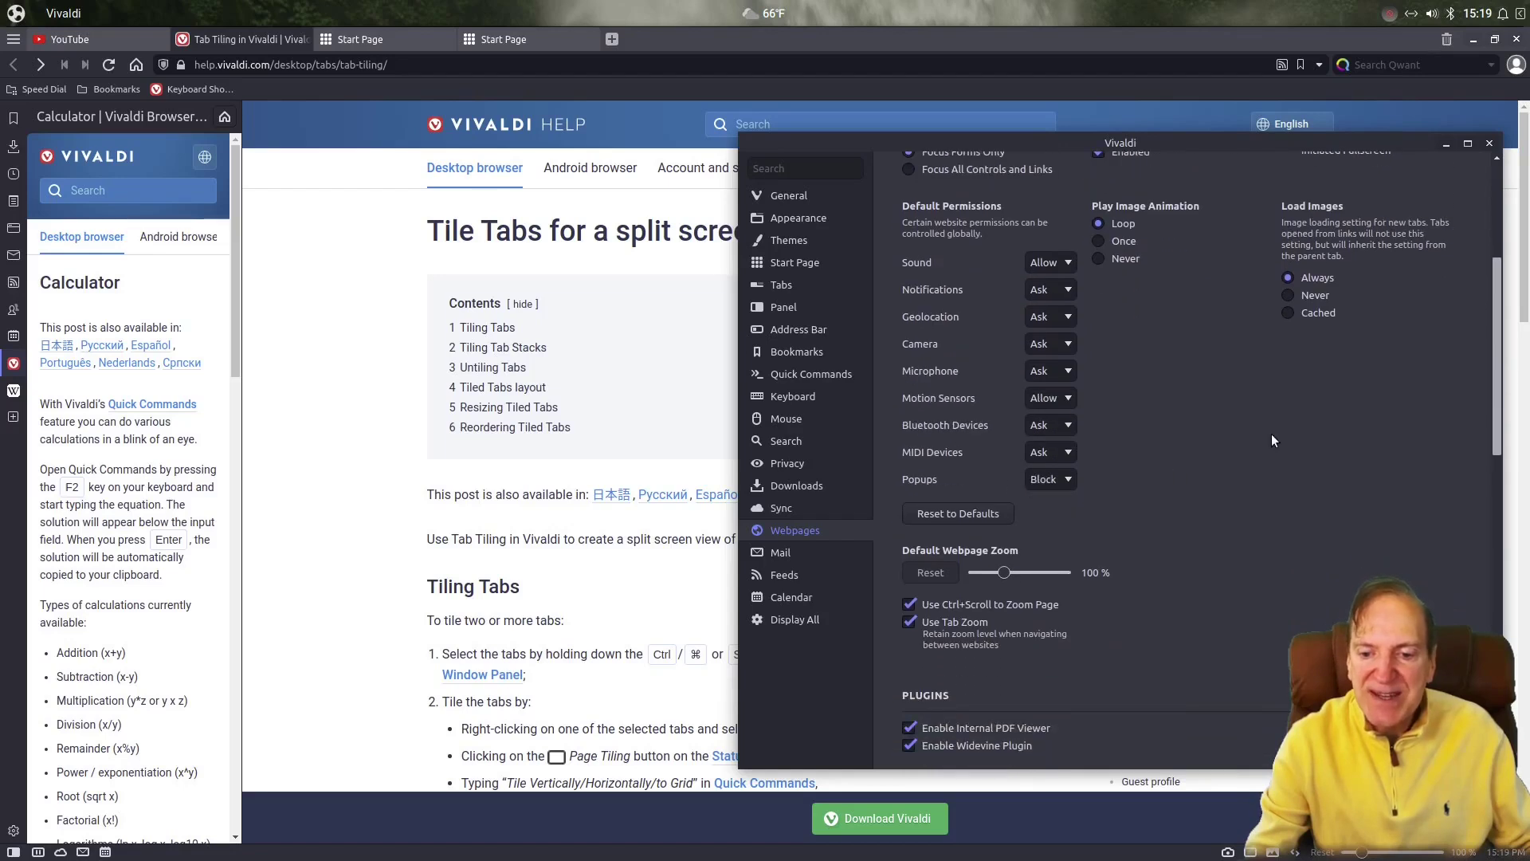
scroll(1271, 437, down, 6)
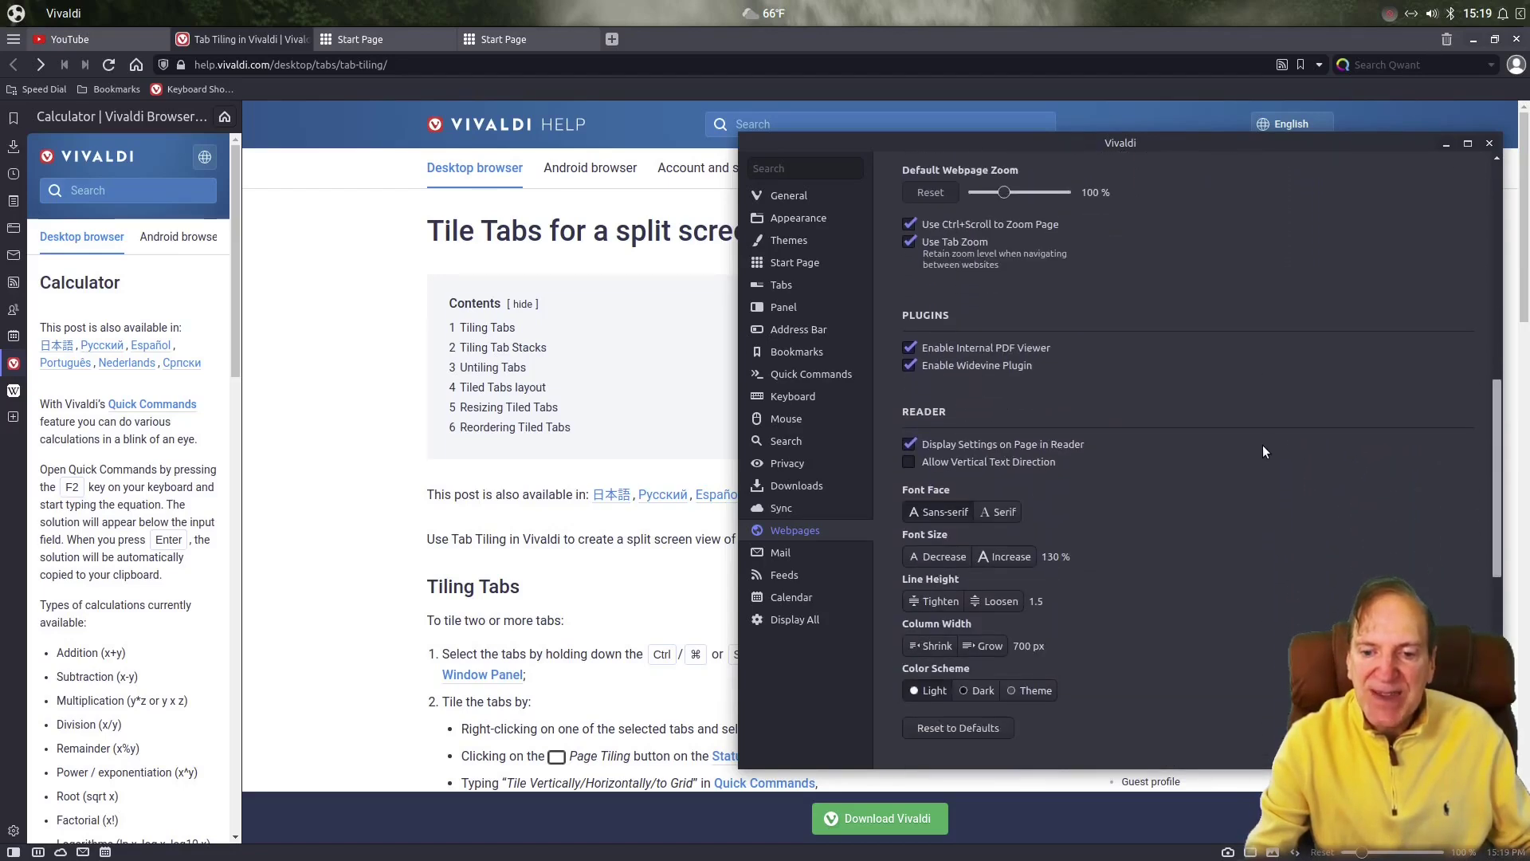
scroll(1244, 431, down, 10)
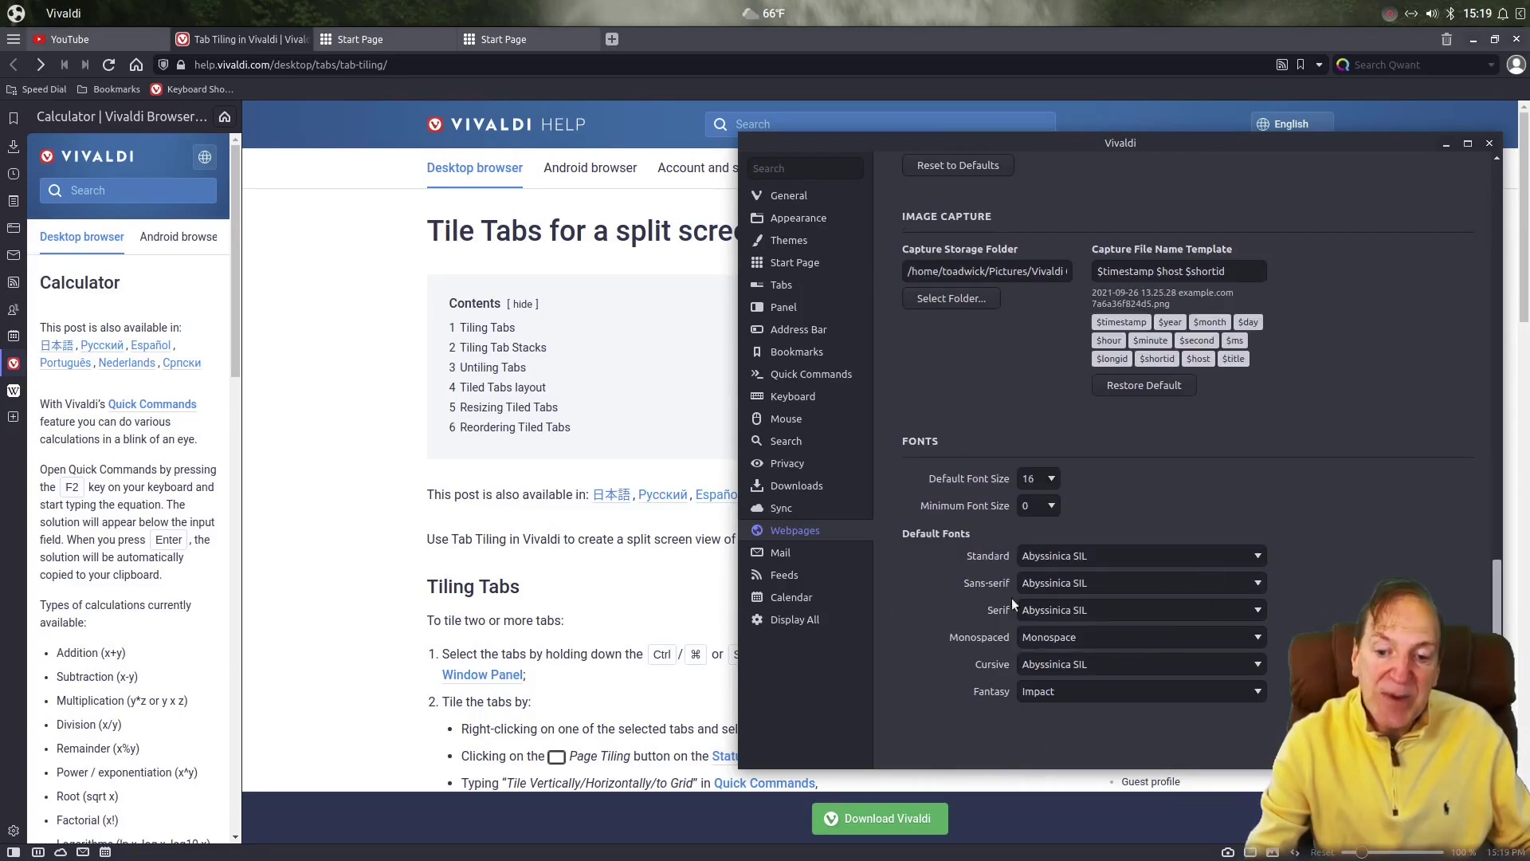
Try a default font size of 24 for webpages and set it back to 16
click(1052, 479)
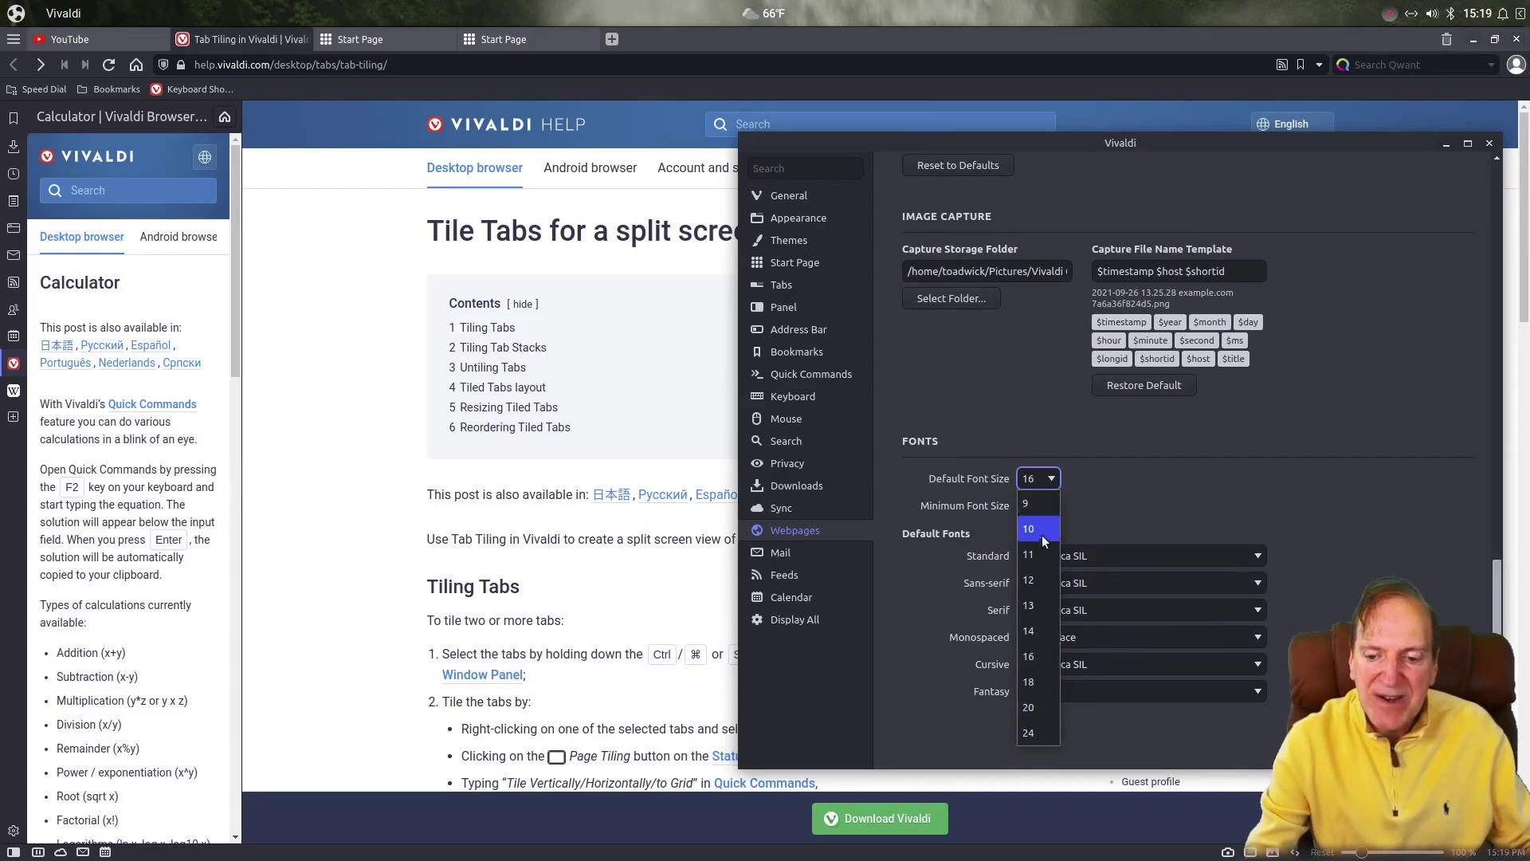
click(1029, 734)
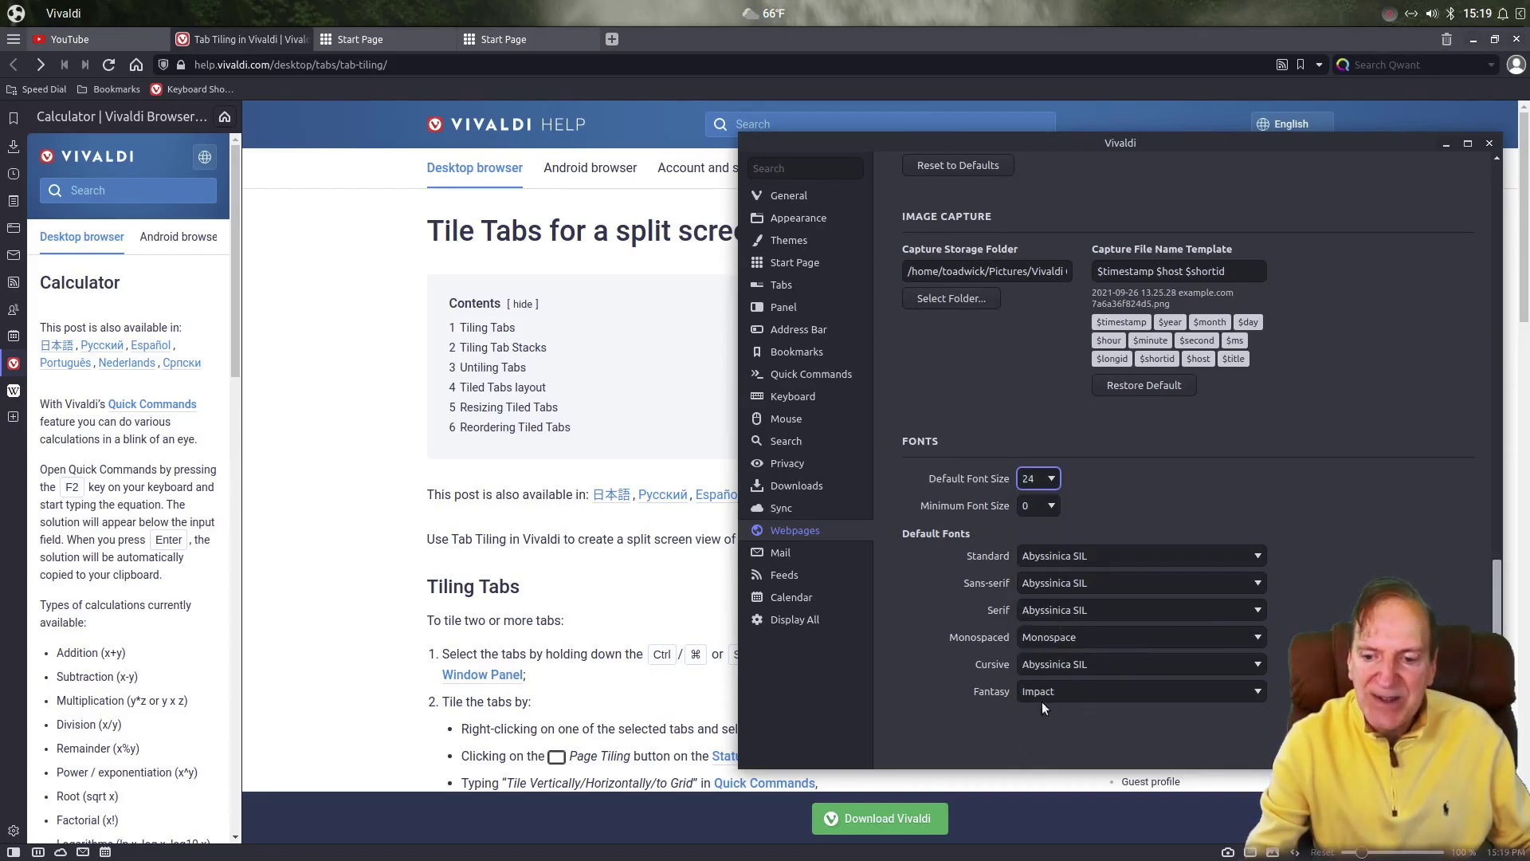
click(1052, 479)
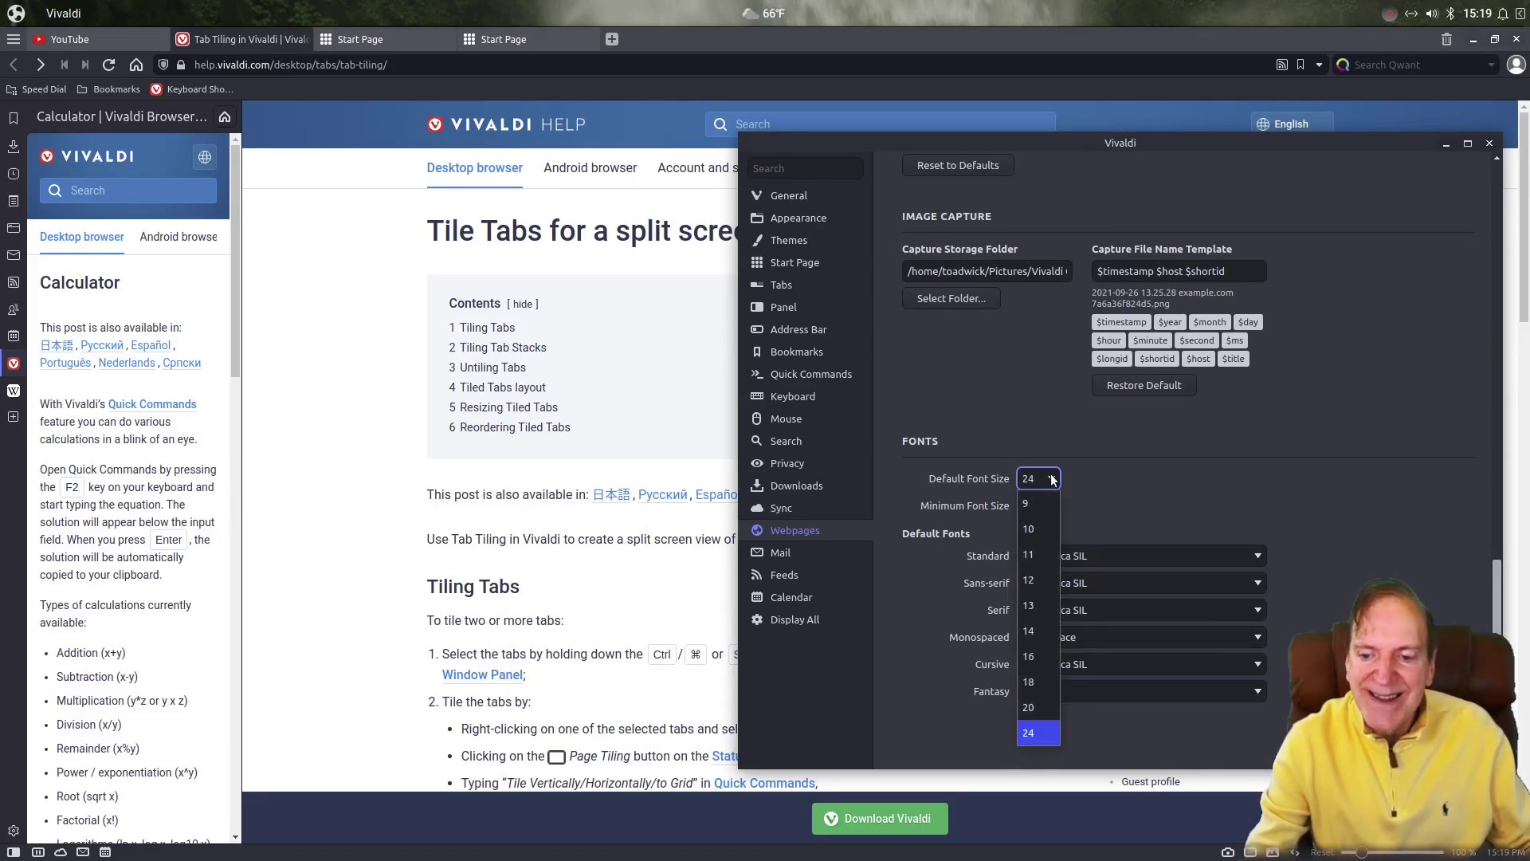
click(1033, 656)
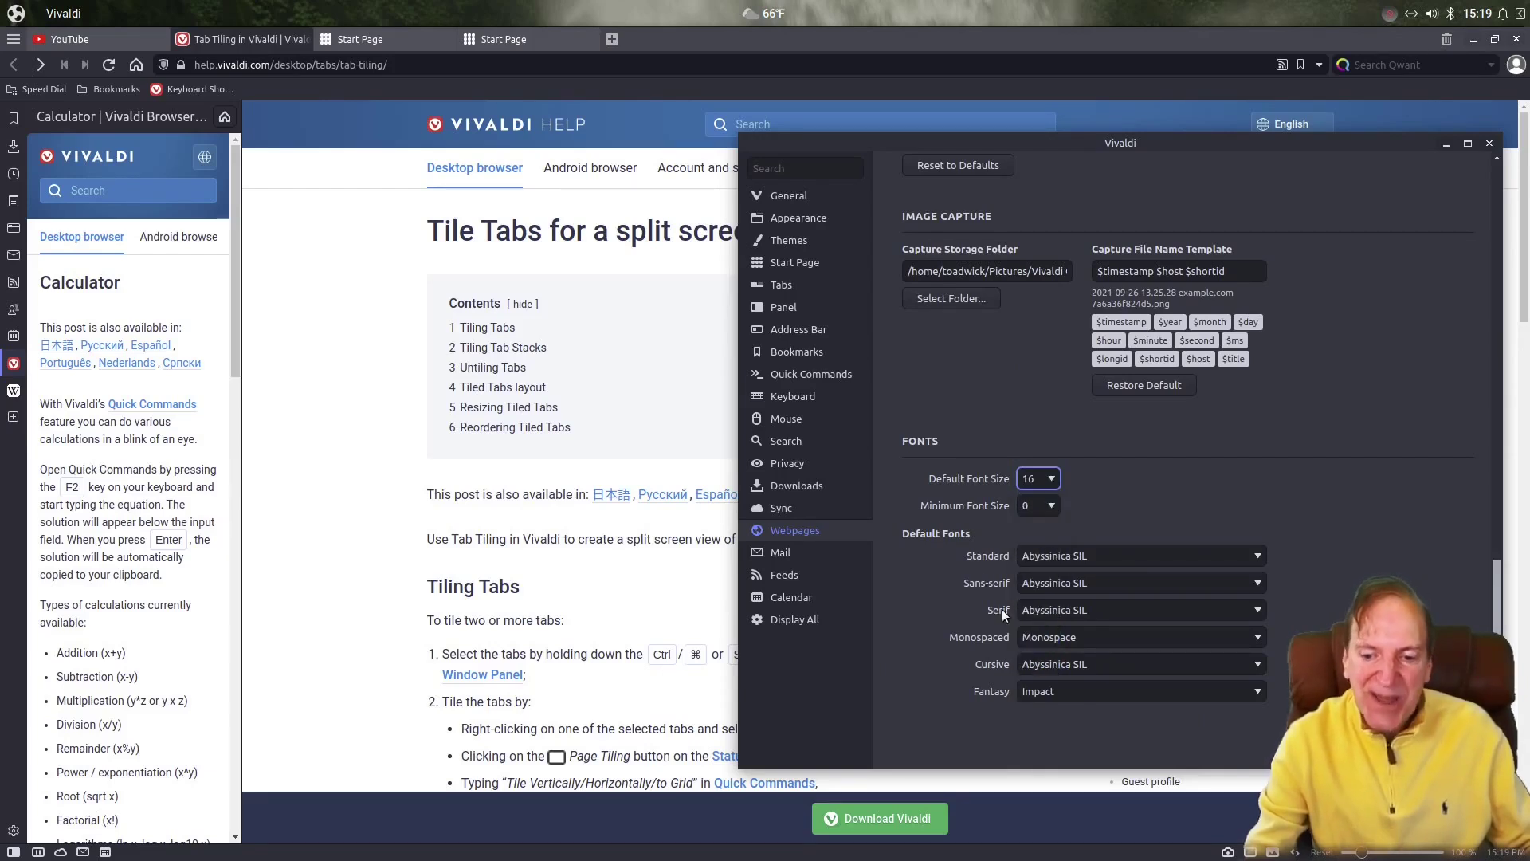
Look through the Mail settings and open the trusted email providers link to review the Vivaldi.net and Fastmail offers
click(778, 552)
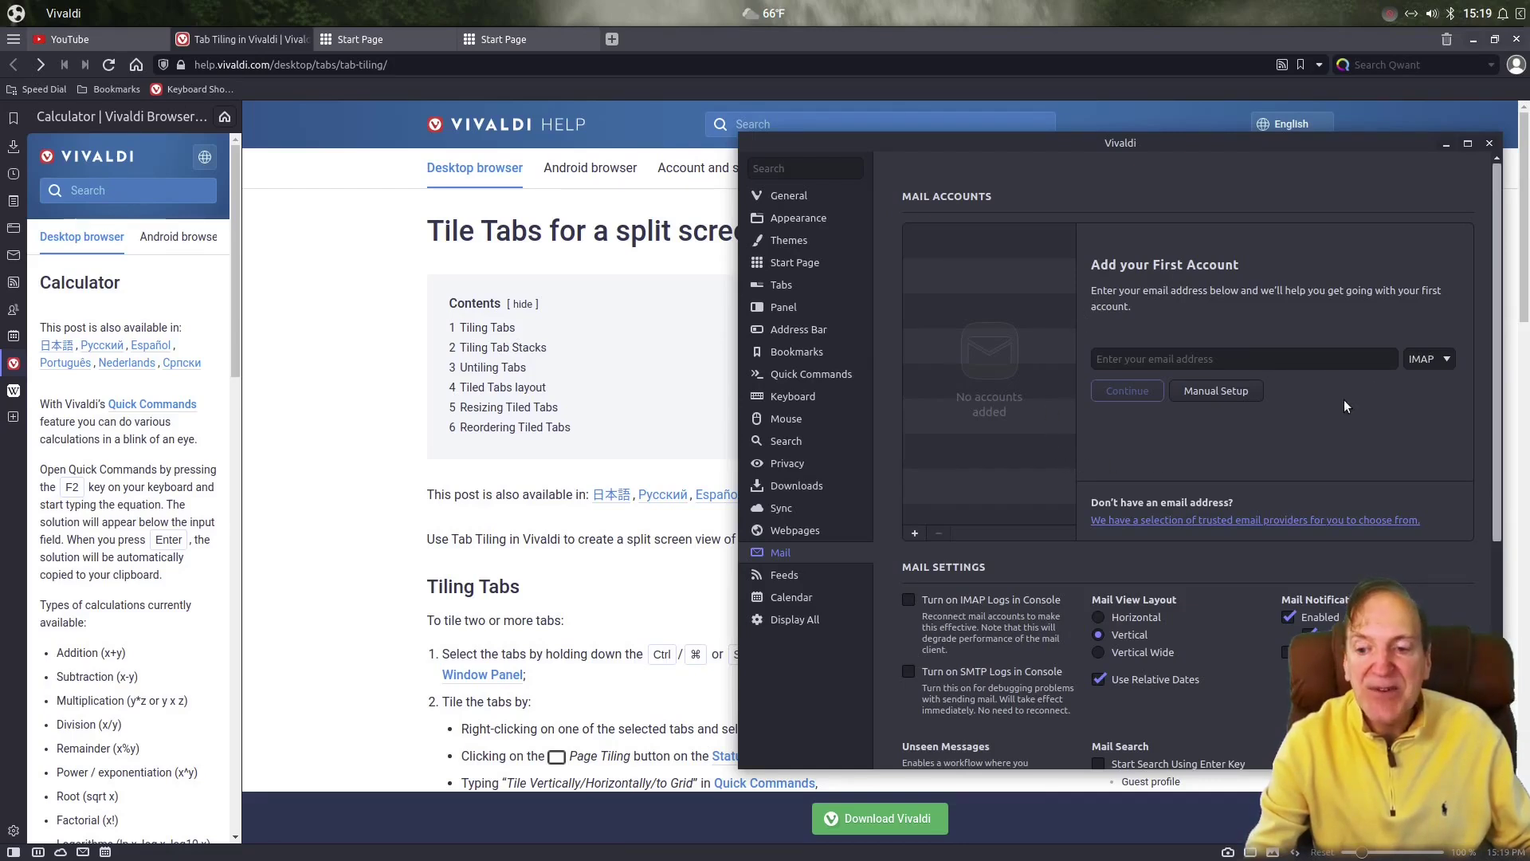
scroll(1344, 399, down, 1)
scroll(1345, 406, down, 2)
scroll(1321, 393, up, 3)
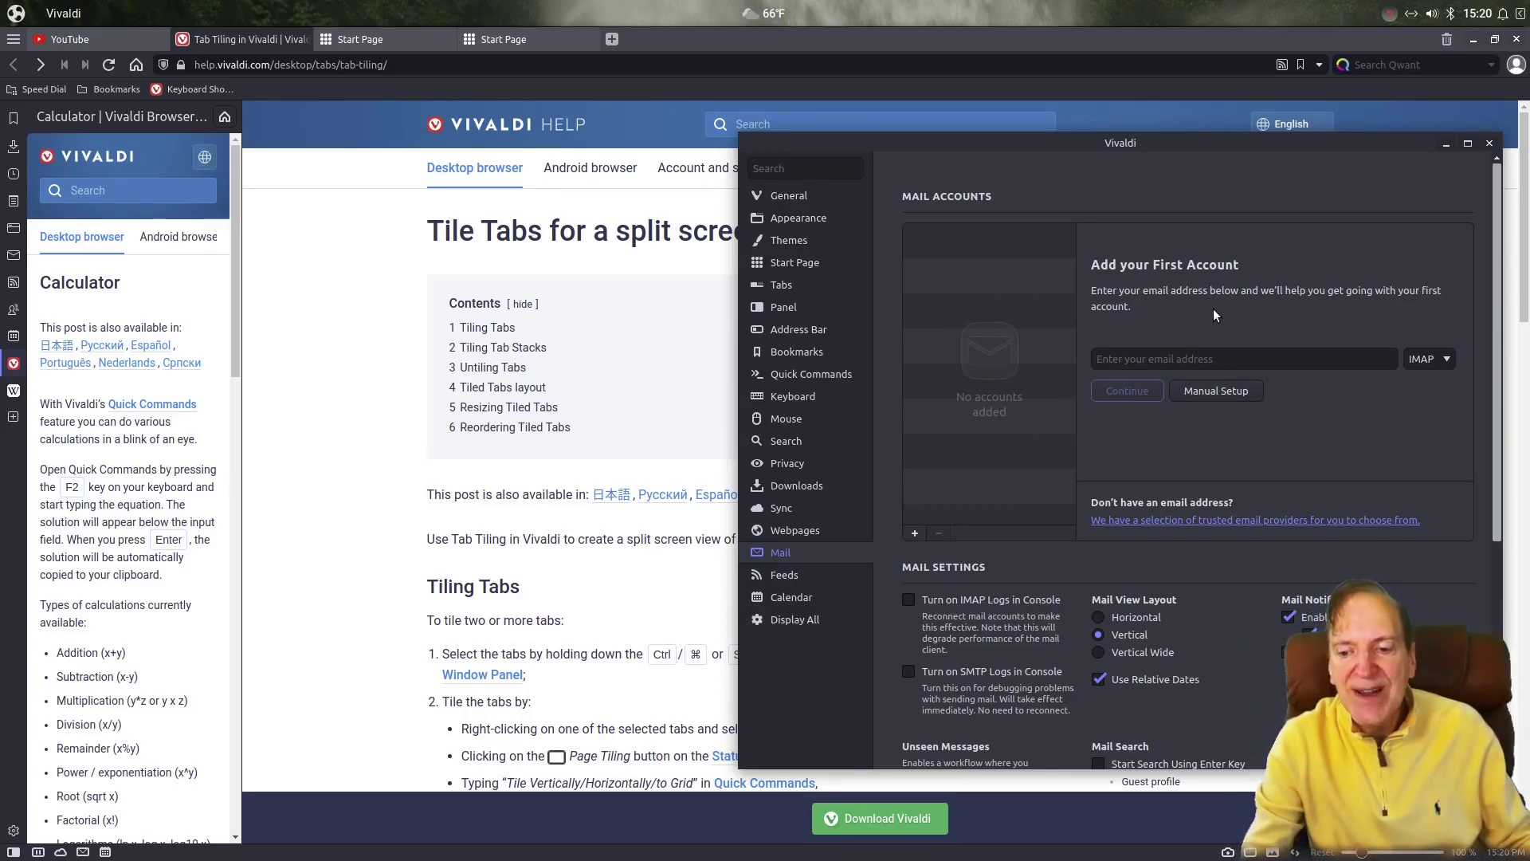
click(1206, 522)
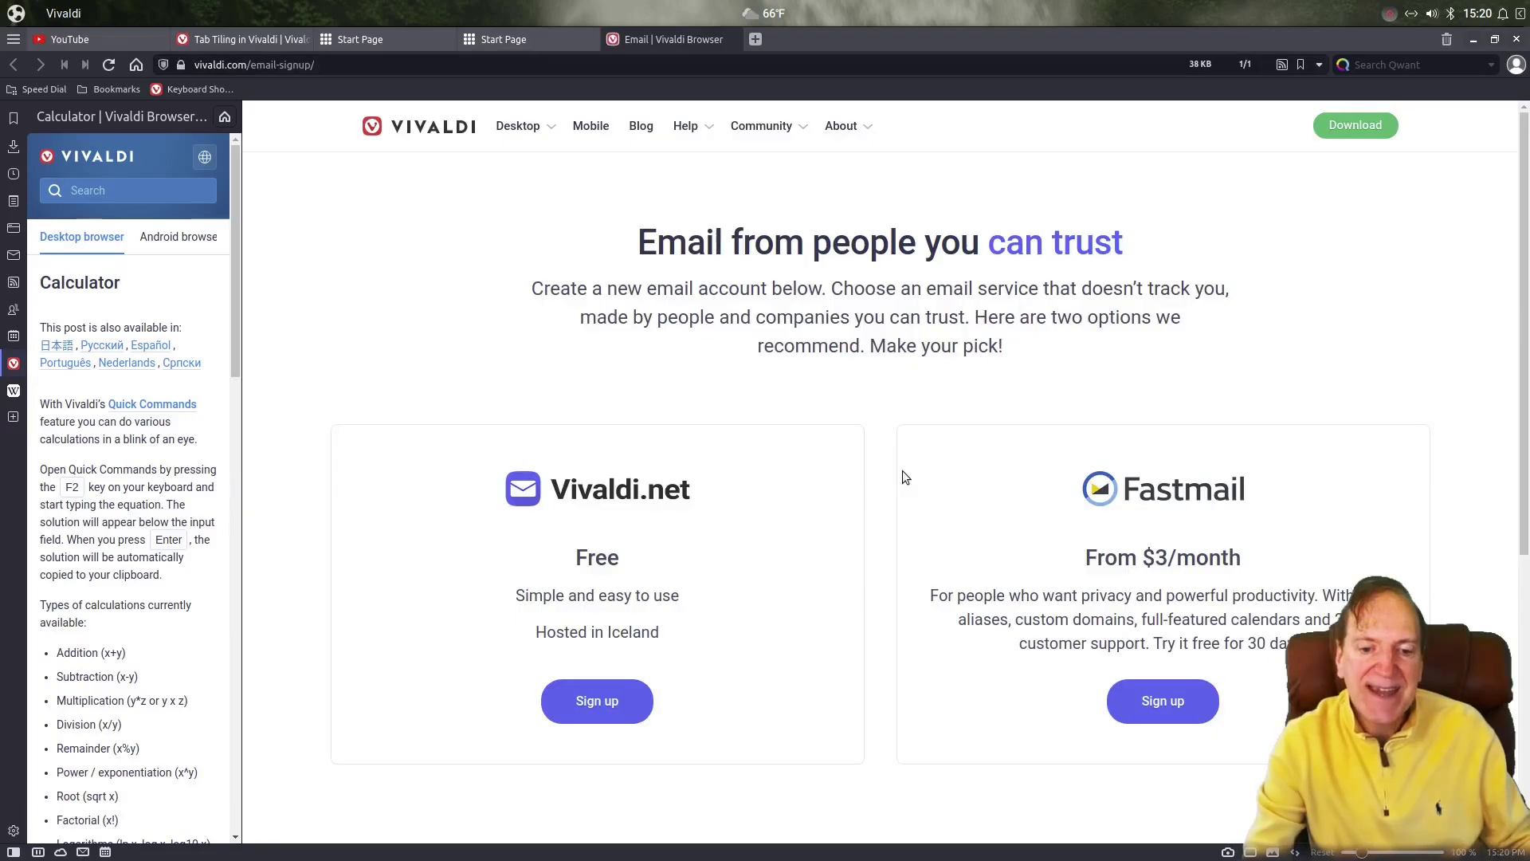
scroll(411, 539, down, 3)
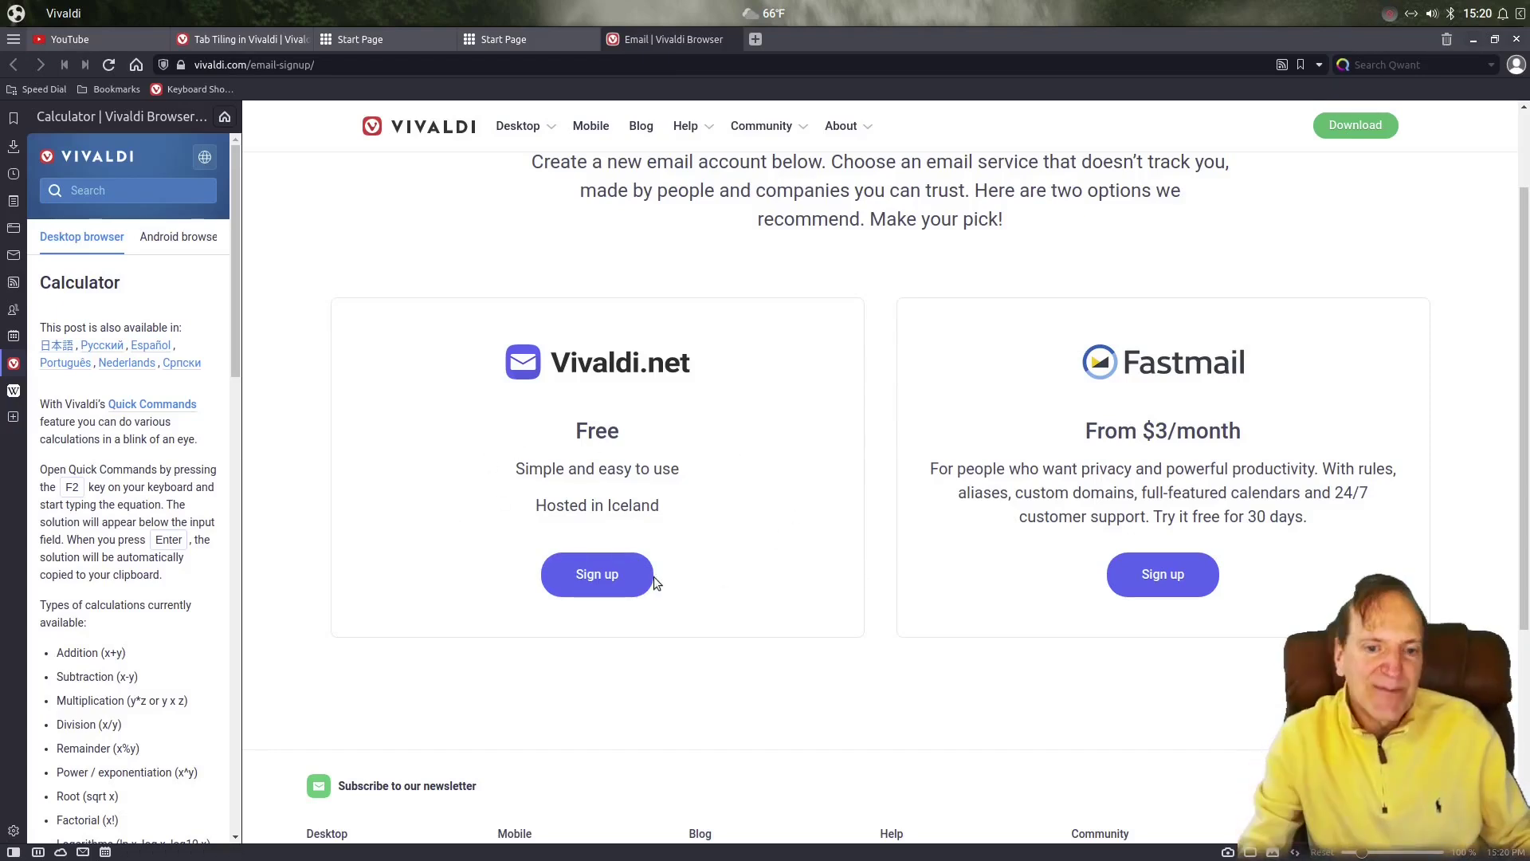
Return to the Mail settings and display the manual setup form for a first mail account
key(ctrl+F12)
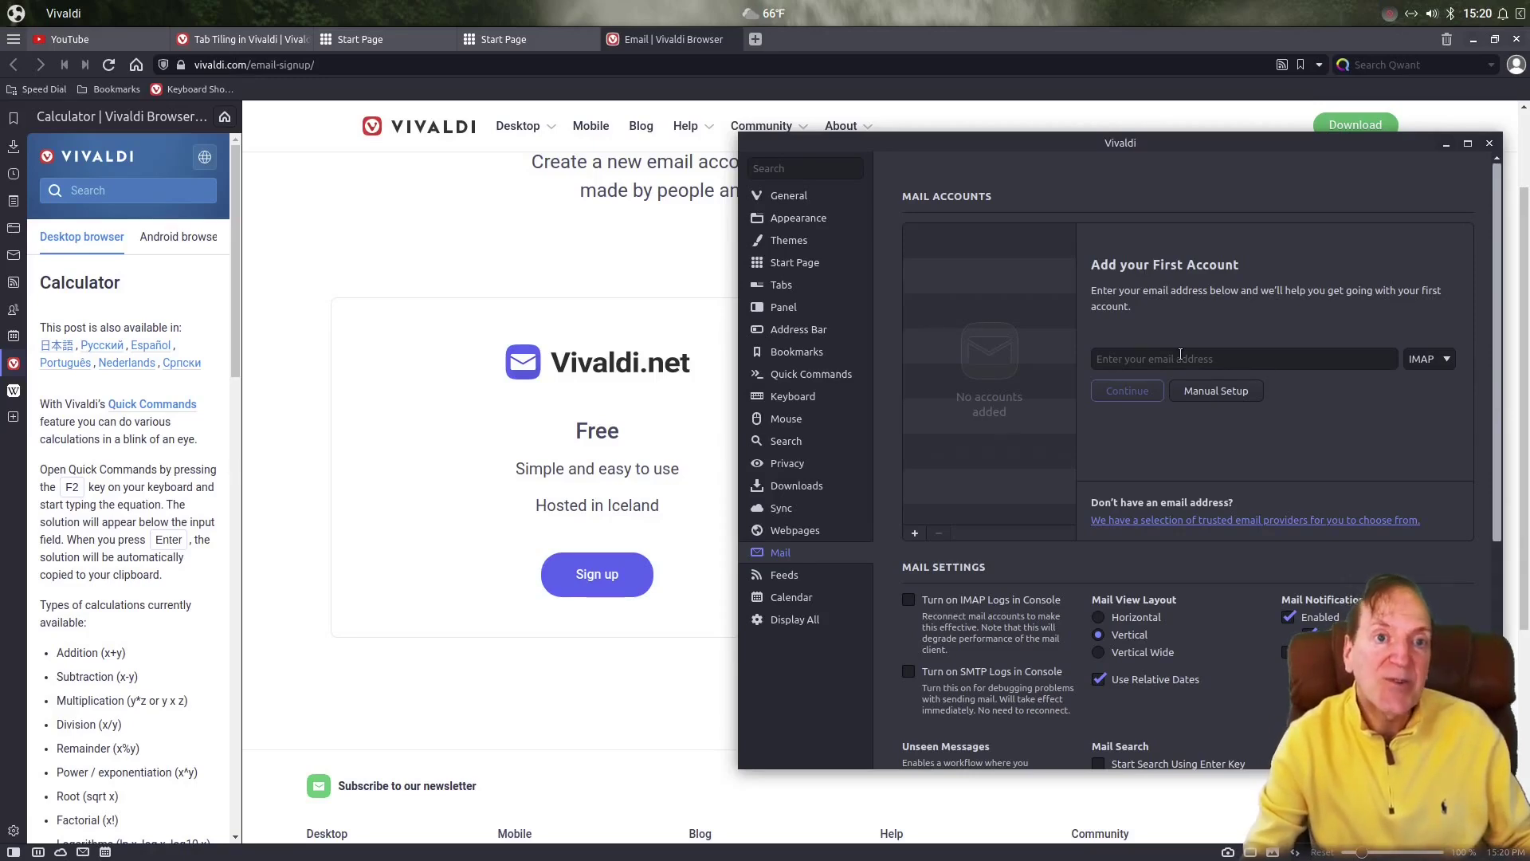
click(1201, 398)
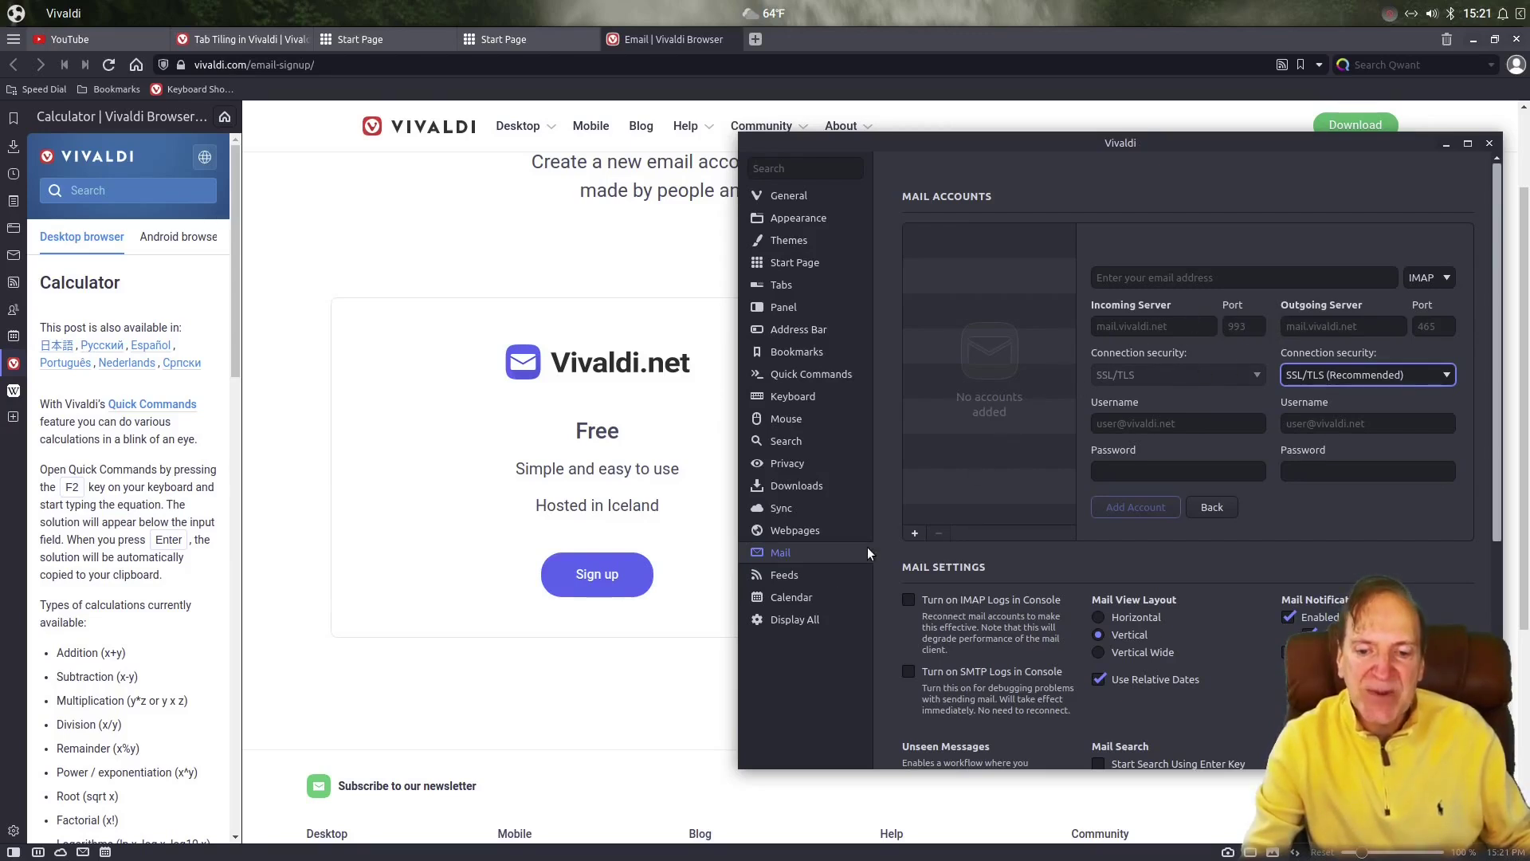
View the Feeds and Calendar settings, look through the complete list of all settings, and close the settings window
click(789, 574)
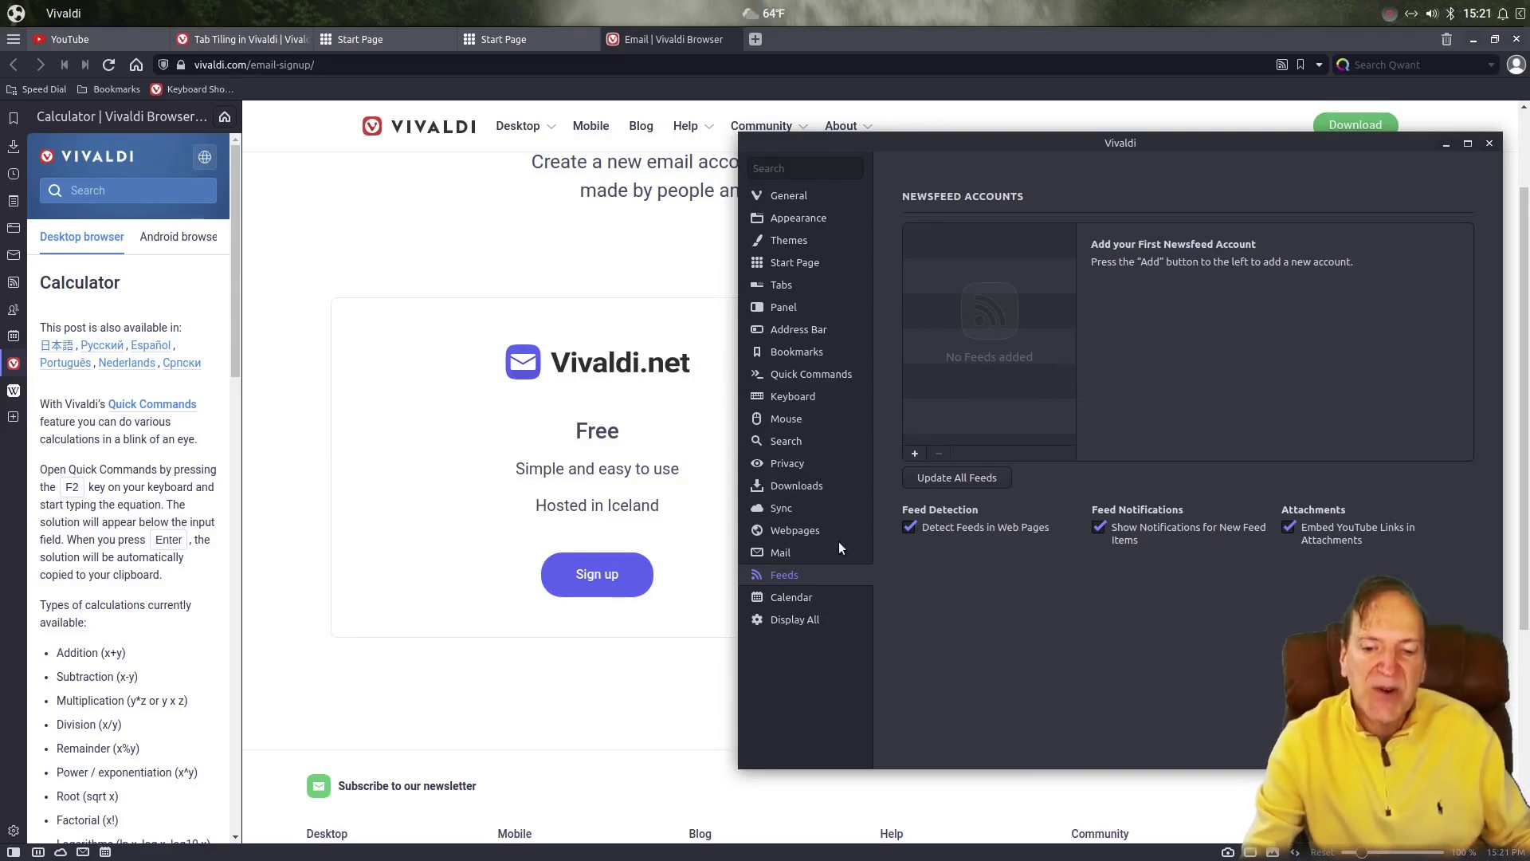
click(794, 598)
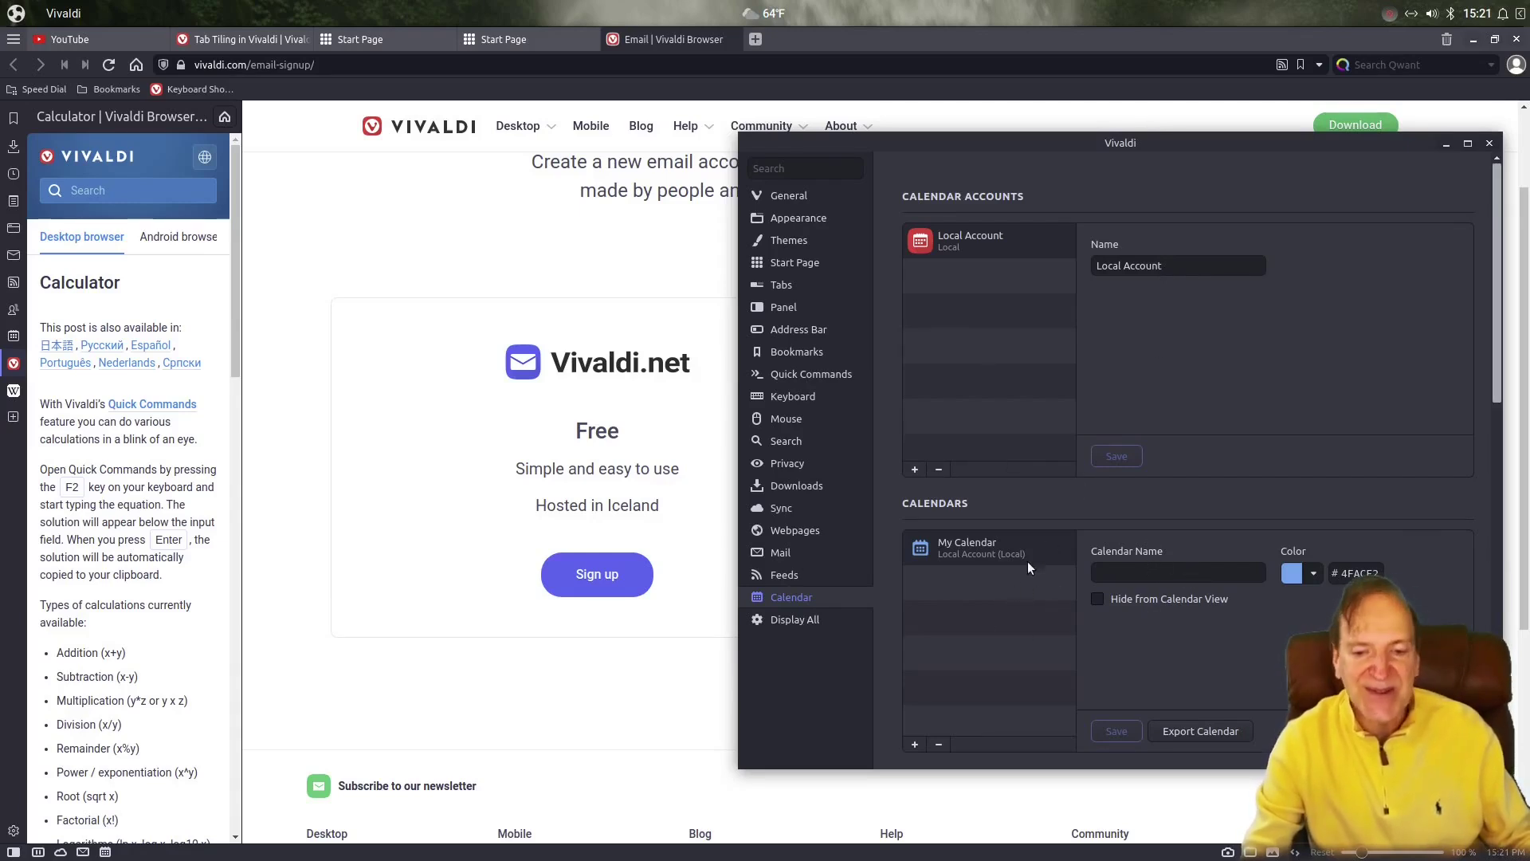
click(796, 617)
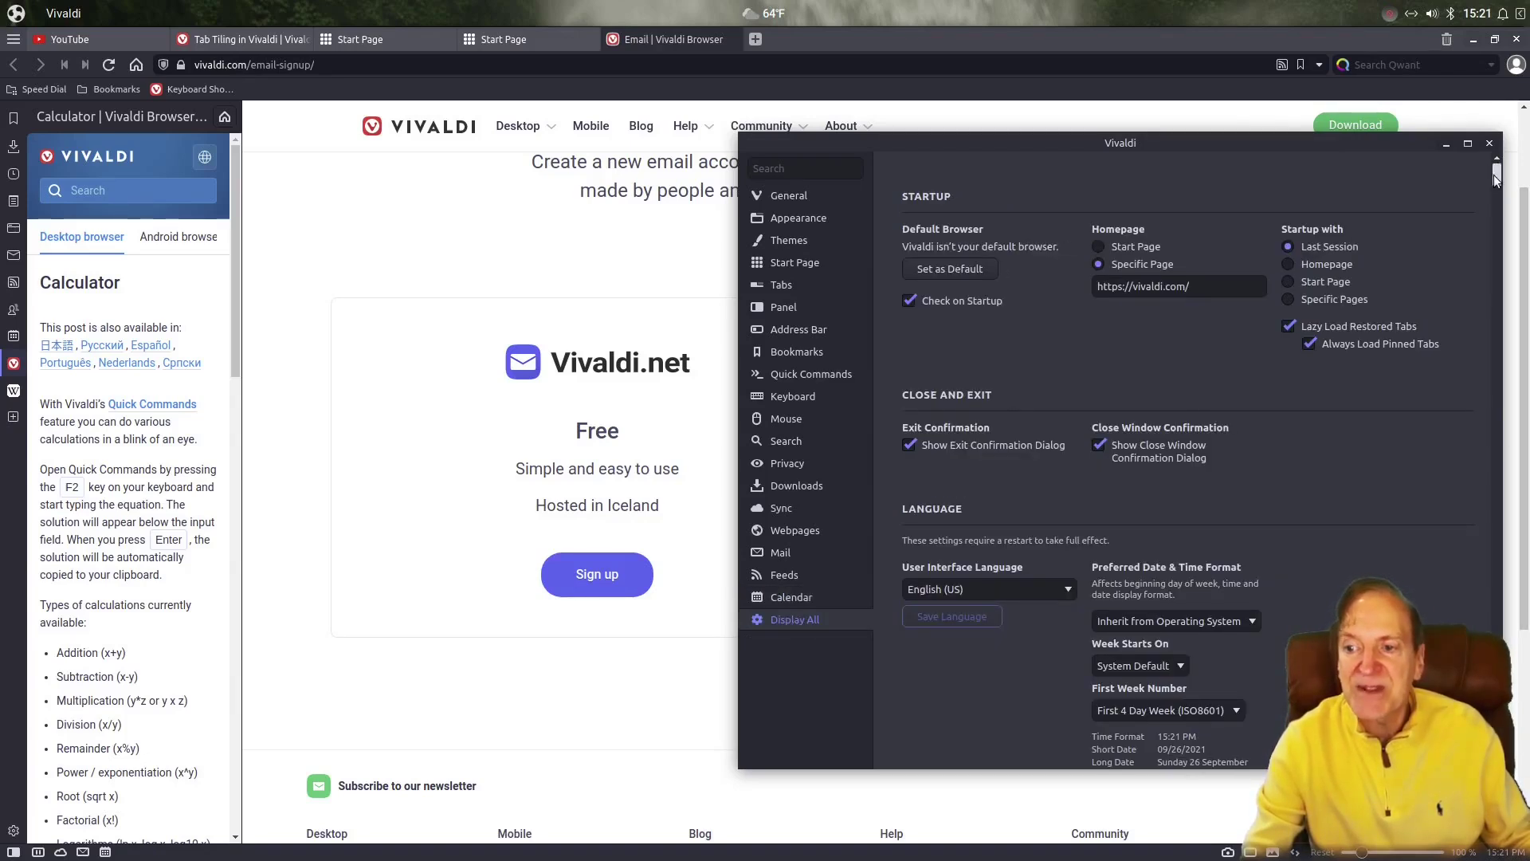
drag(1497, 177, 1473, 490)
drag(1479, 677, 1483, 171)
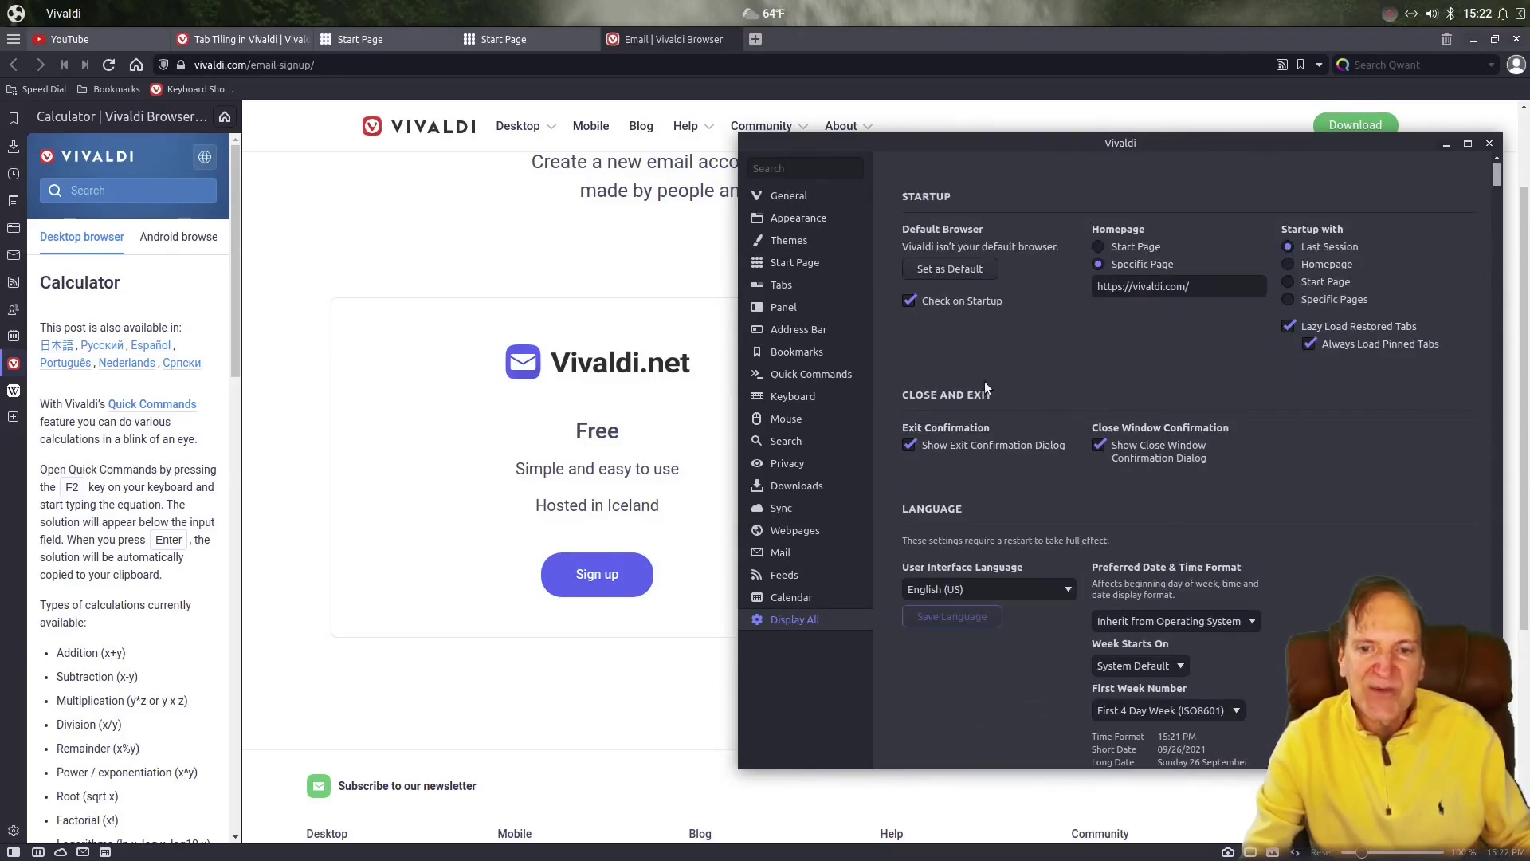
click(1489, 143)
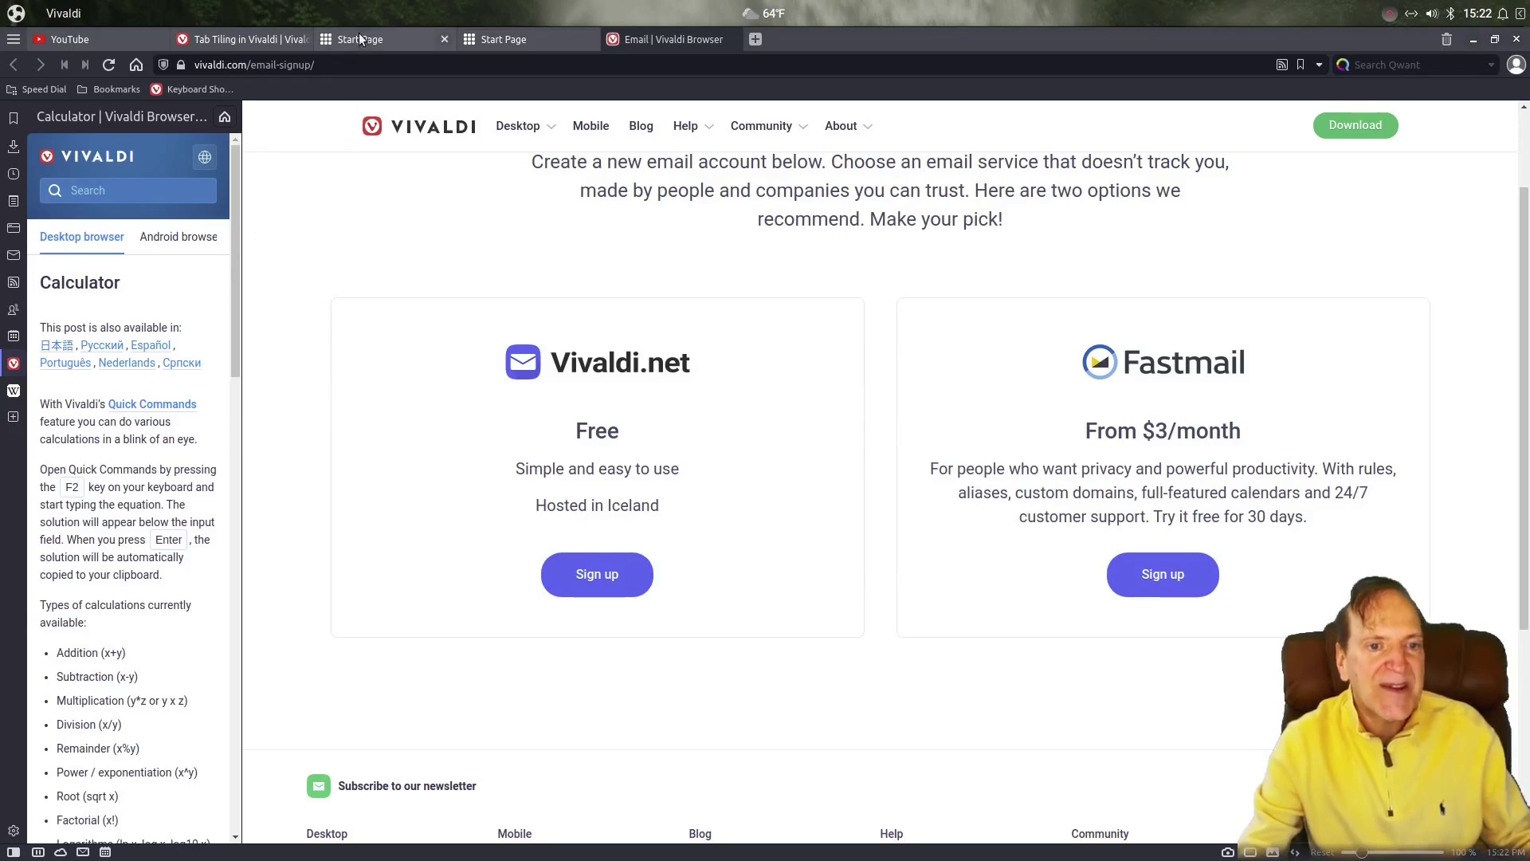
mouse_move(331, 40)
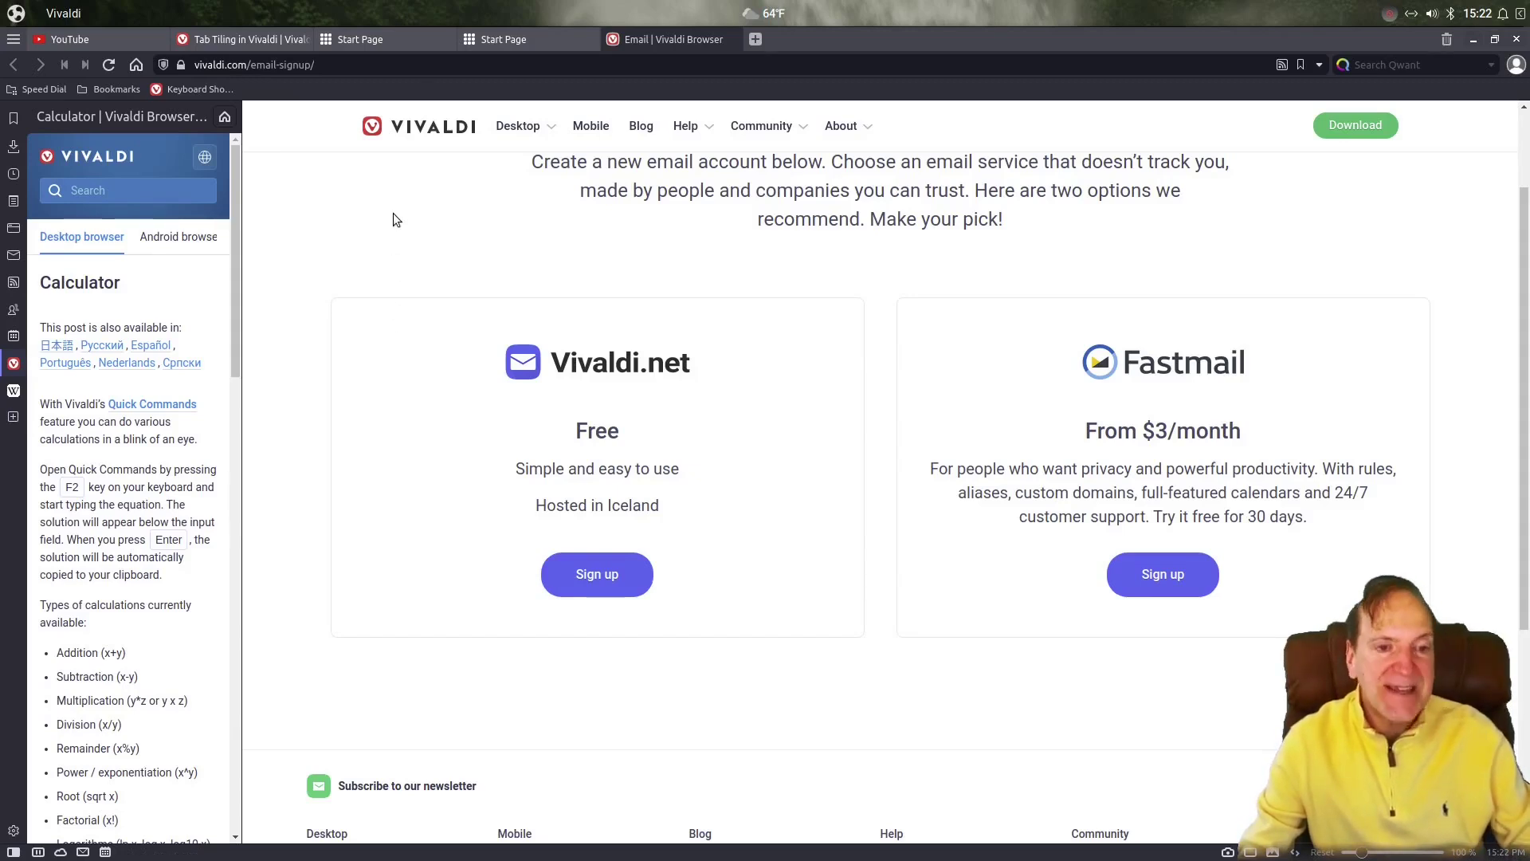
Tile the first Start Page tab and the Email tab side by side in a split view
ctrl+click(371, 38)
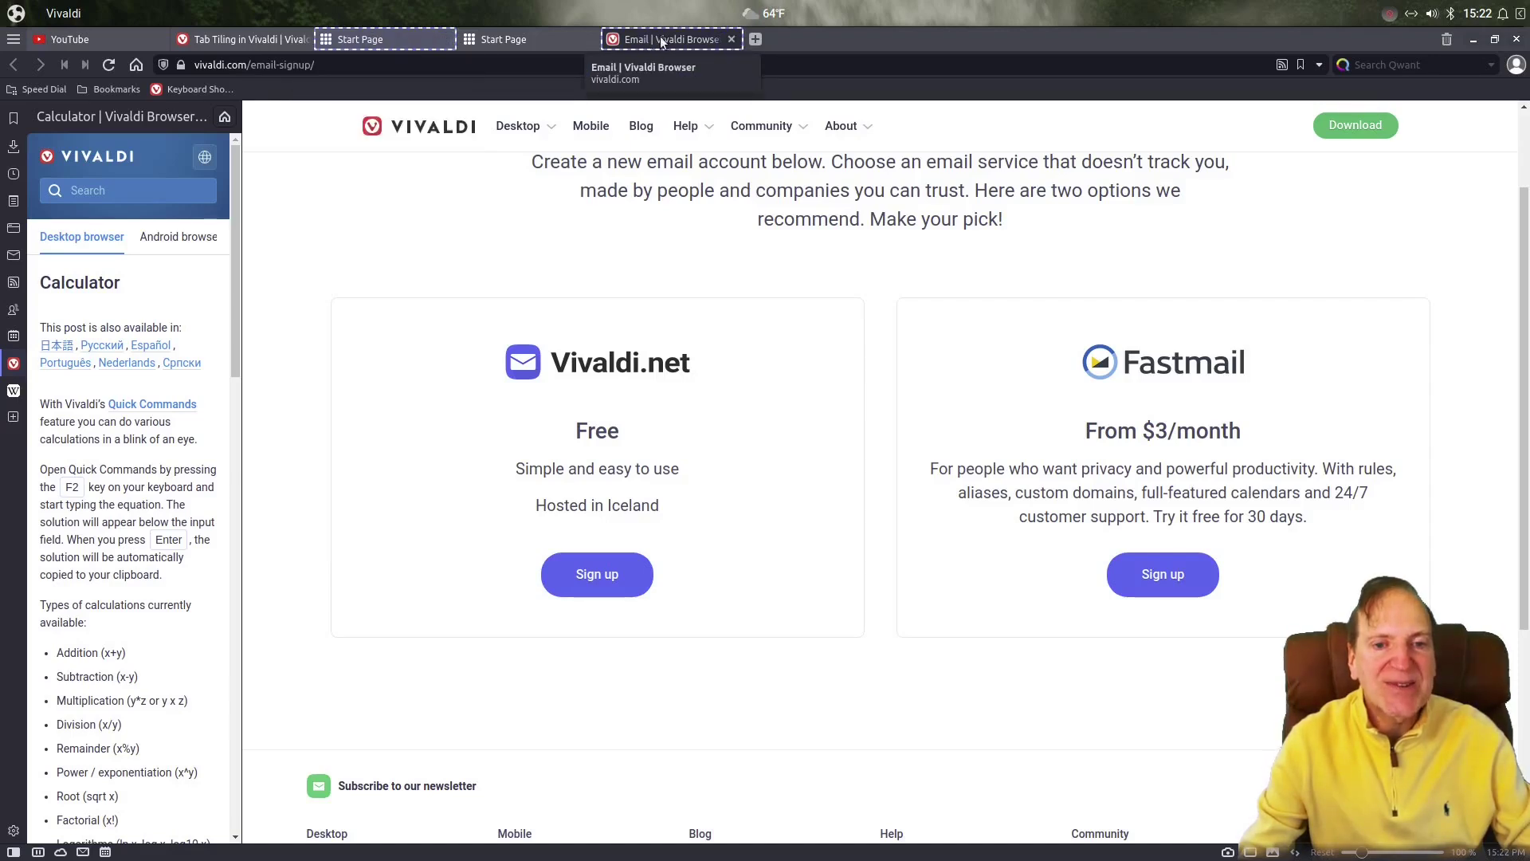
scroll(505, 250, up, 2)
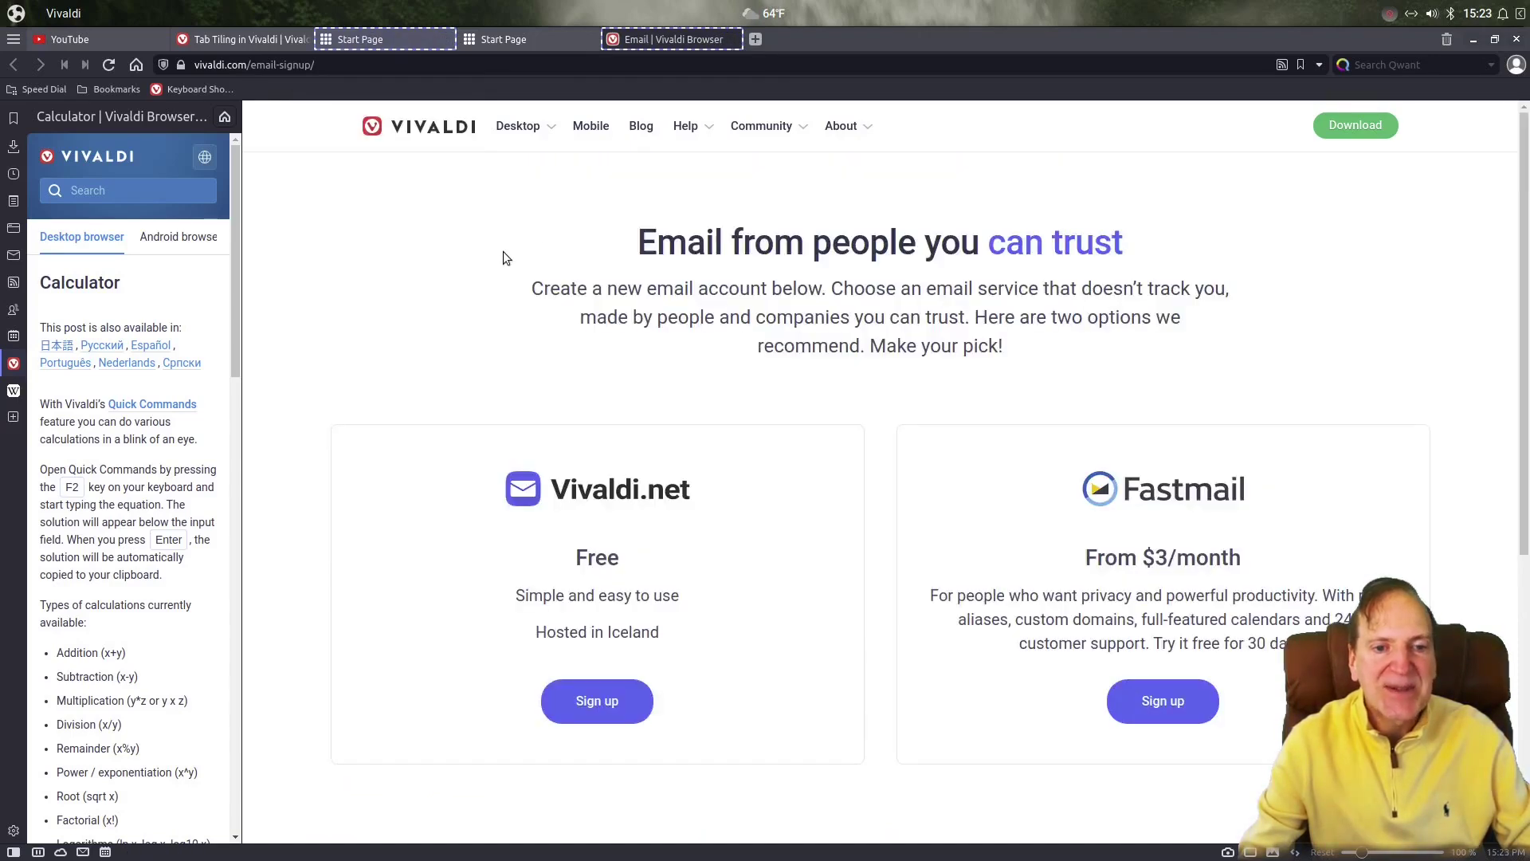
right_click(639, 40)
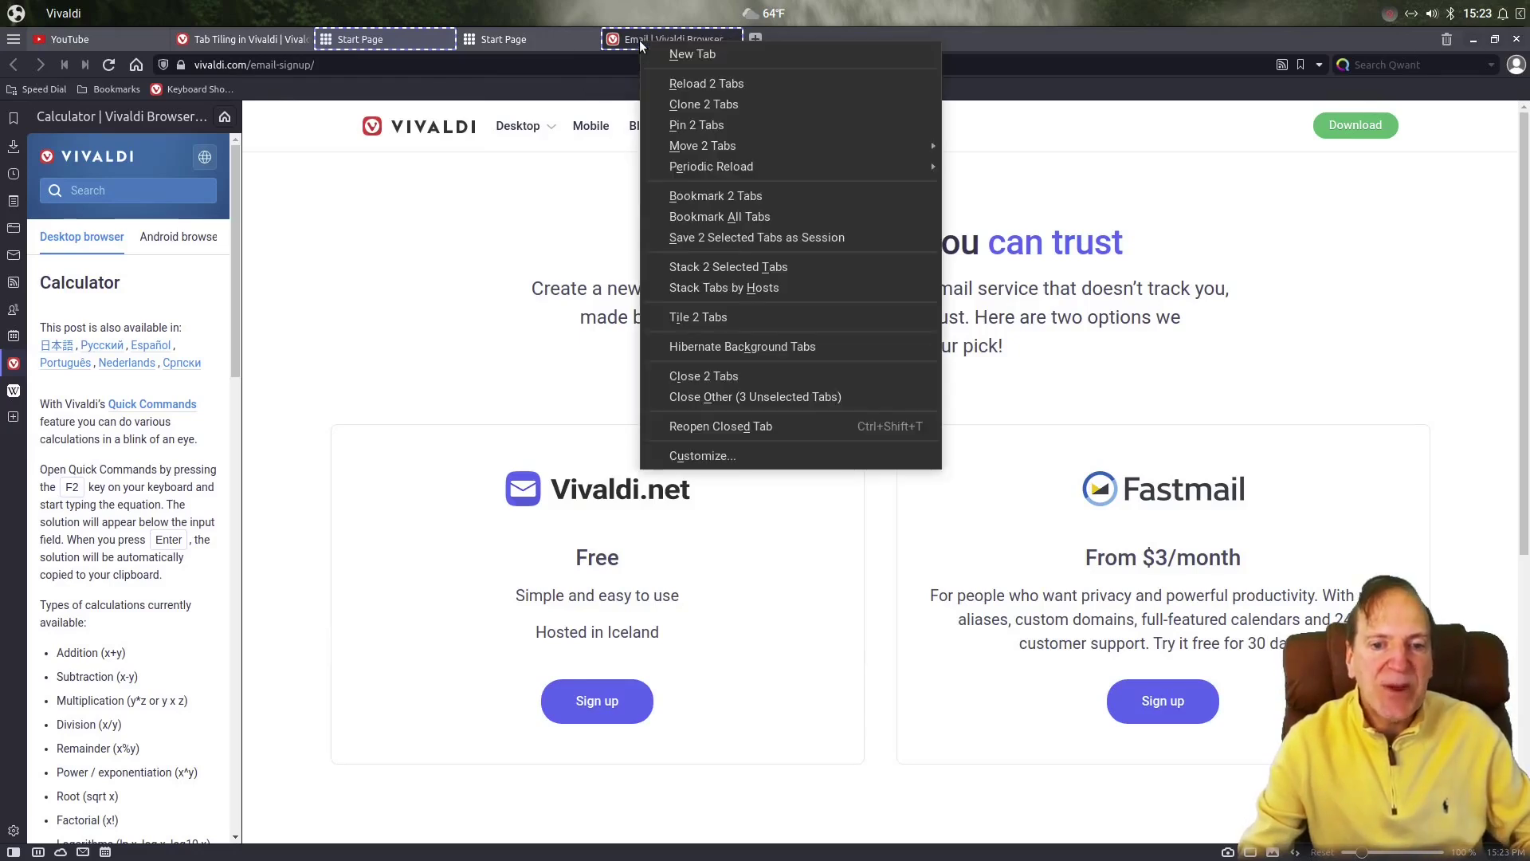
click(730, 318)
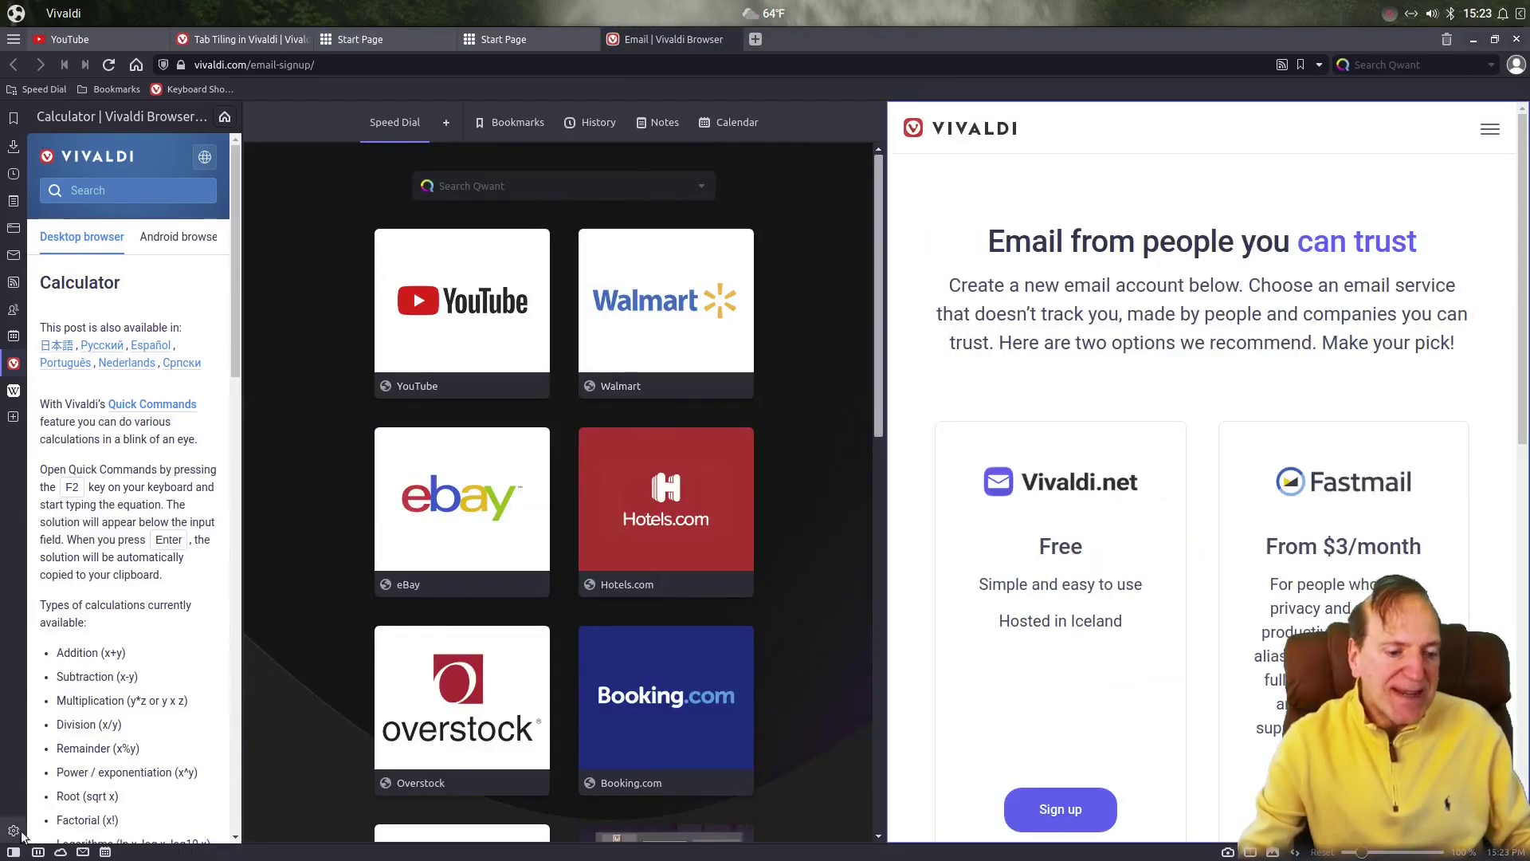
Hide the side panel and open eBay from the speed dial in the tiled Start Page
click(13, 852)
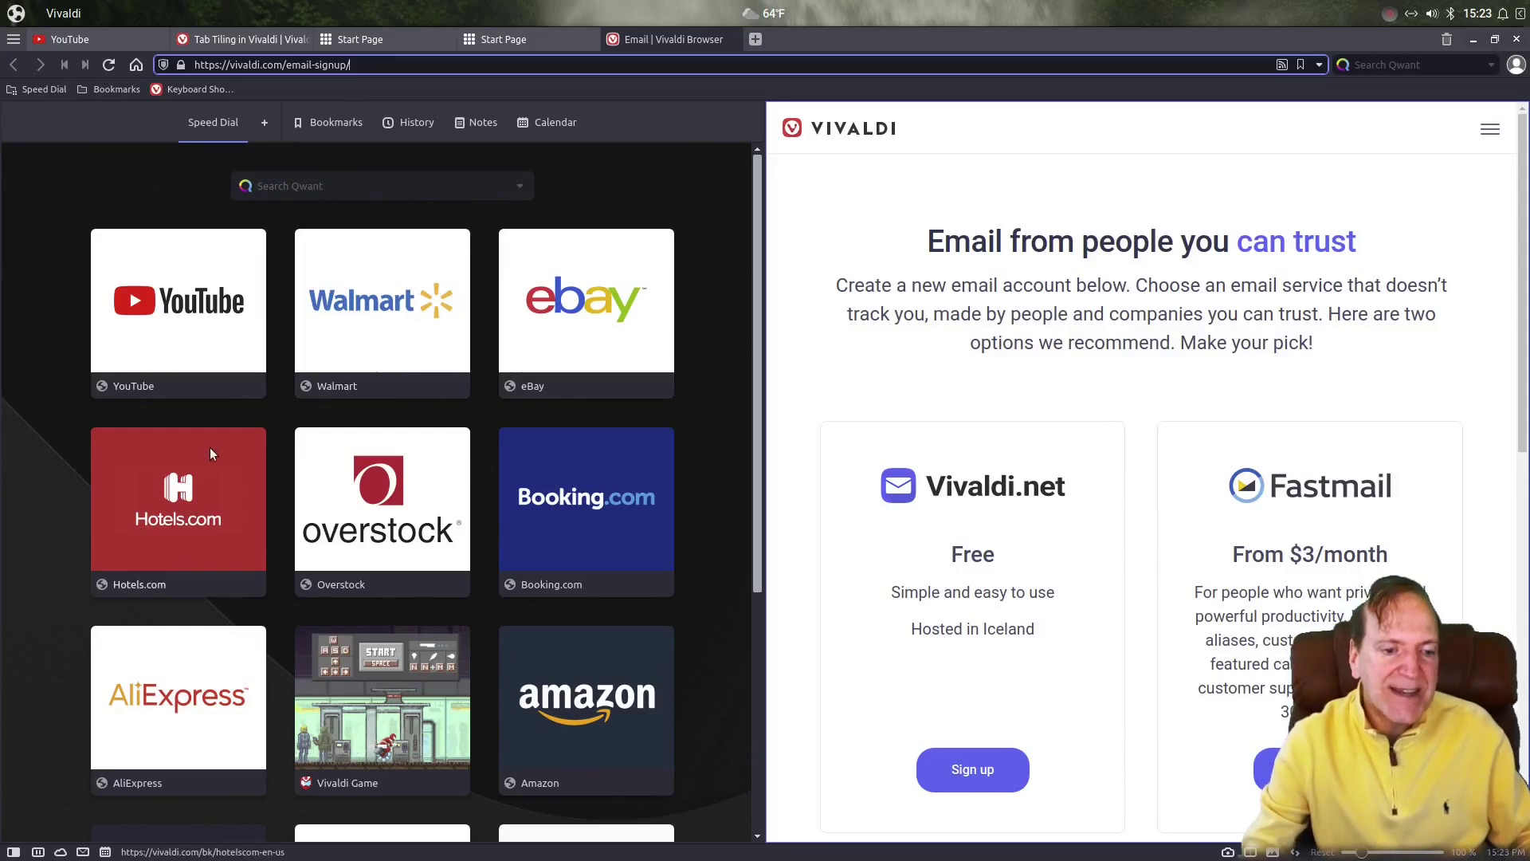
mouse_move(413, 500)
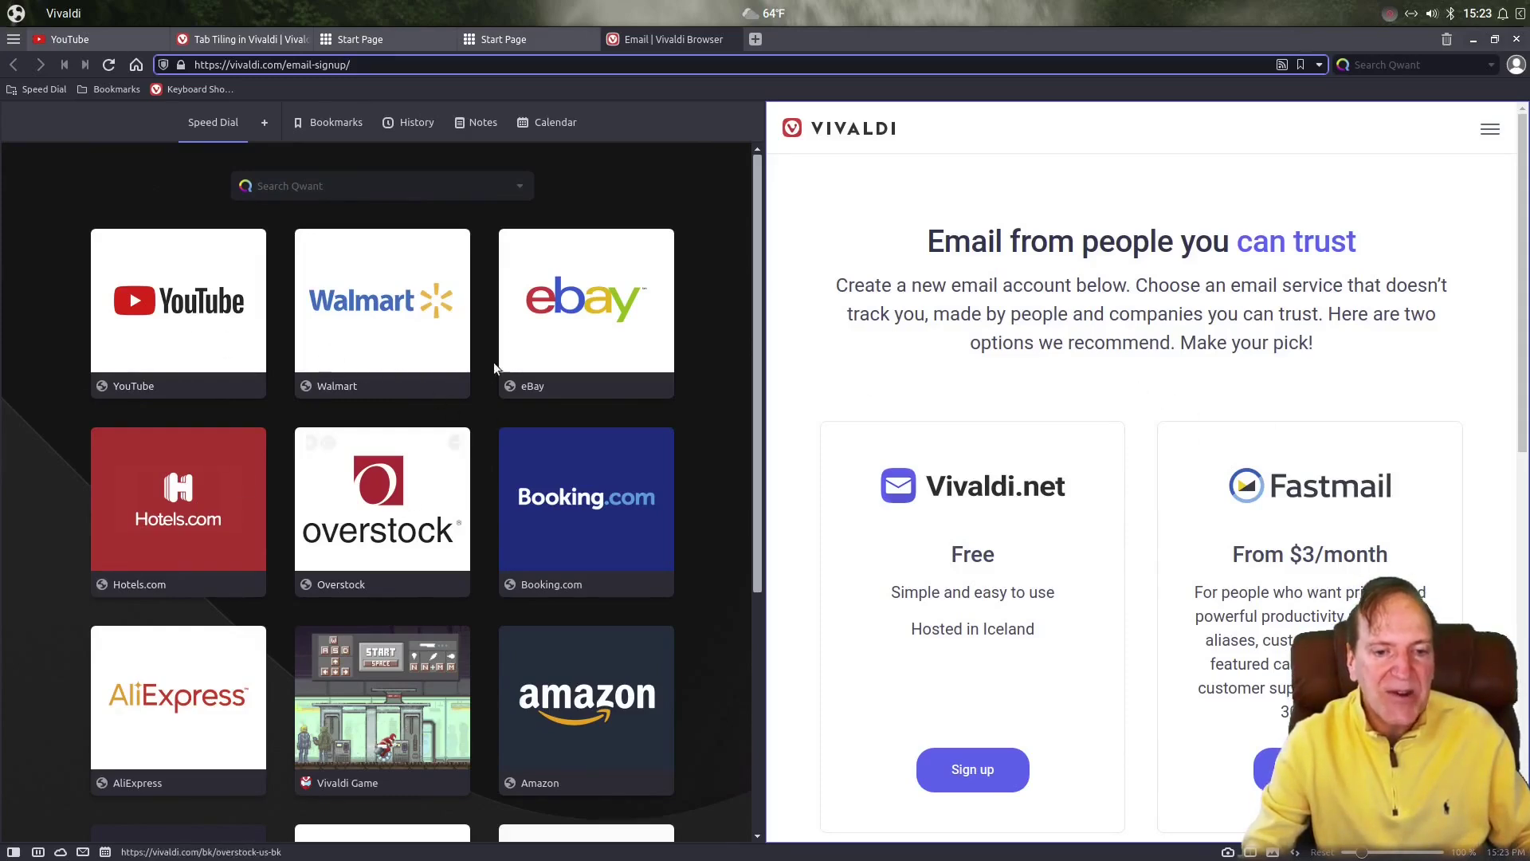
click(518, 323)
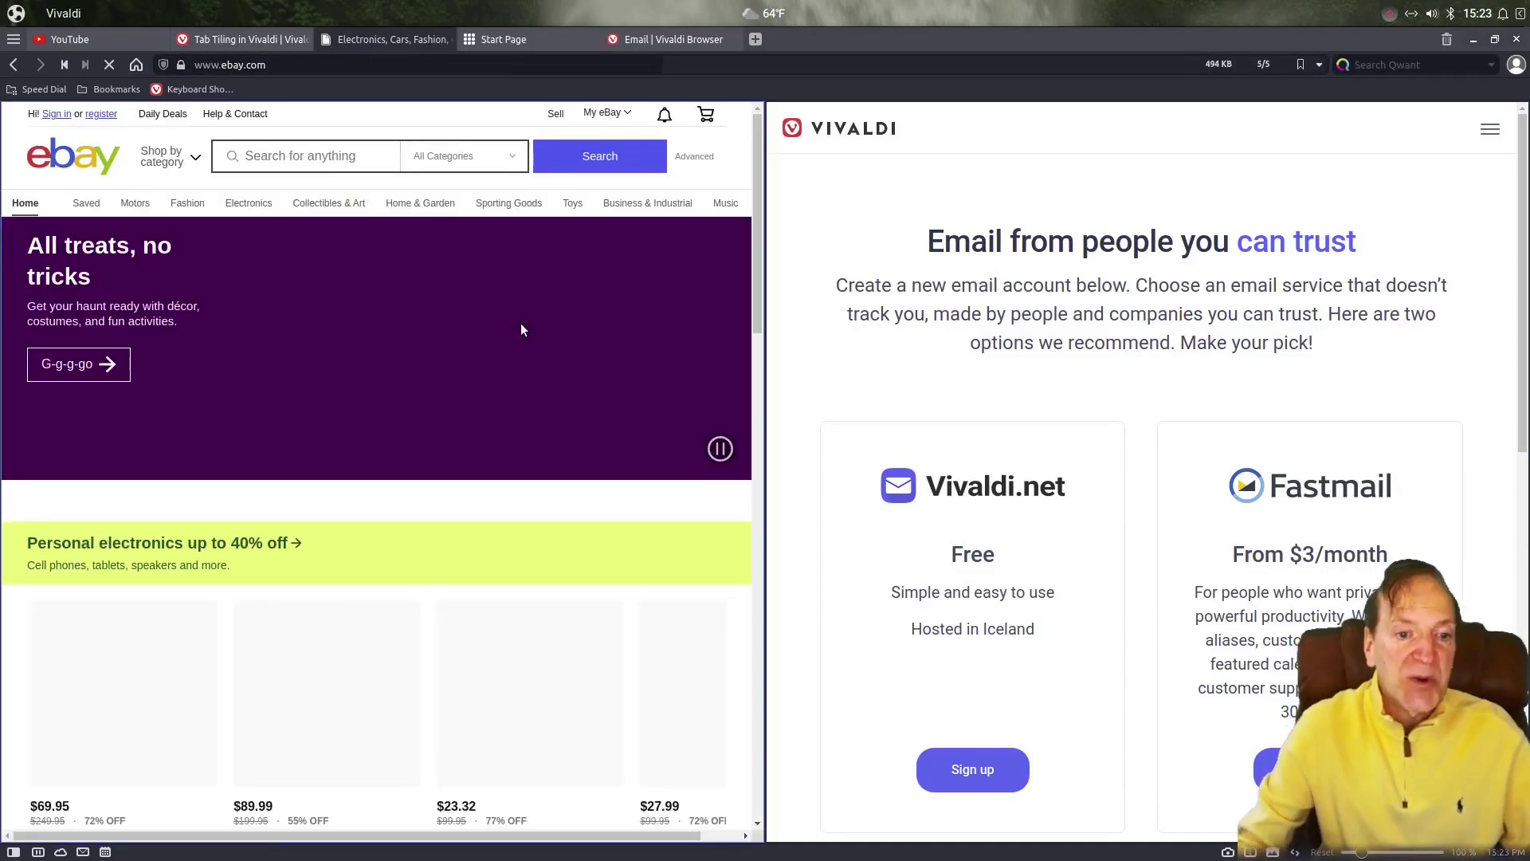
Alternate between the tiled eBay and Email tabs, and visit the Tab Tiling help tab before returning to eBay
drag(757, 309, 772, 226)
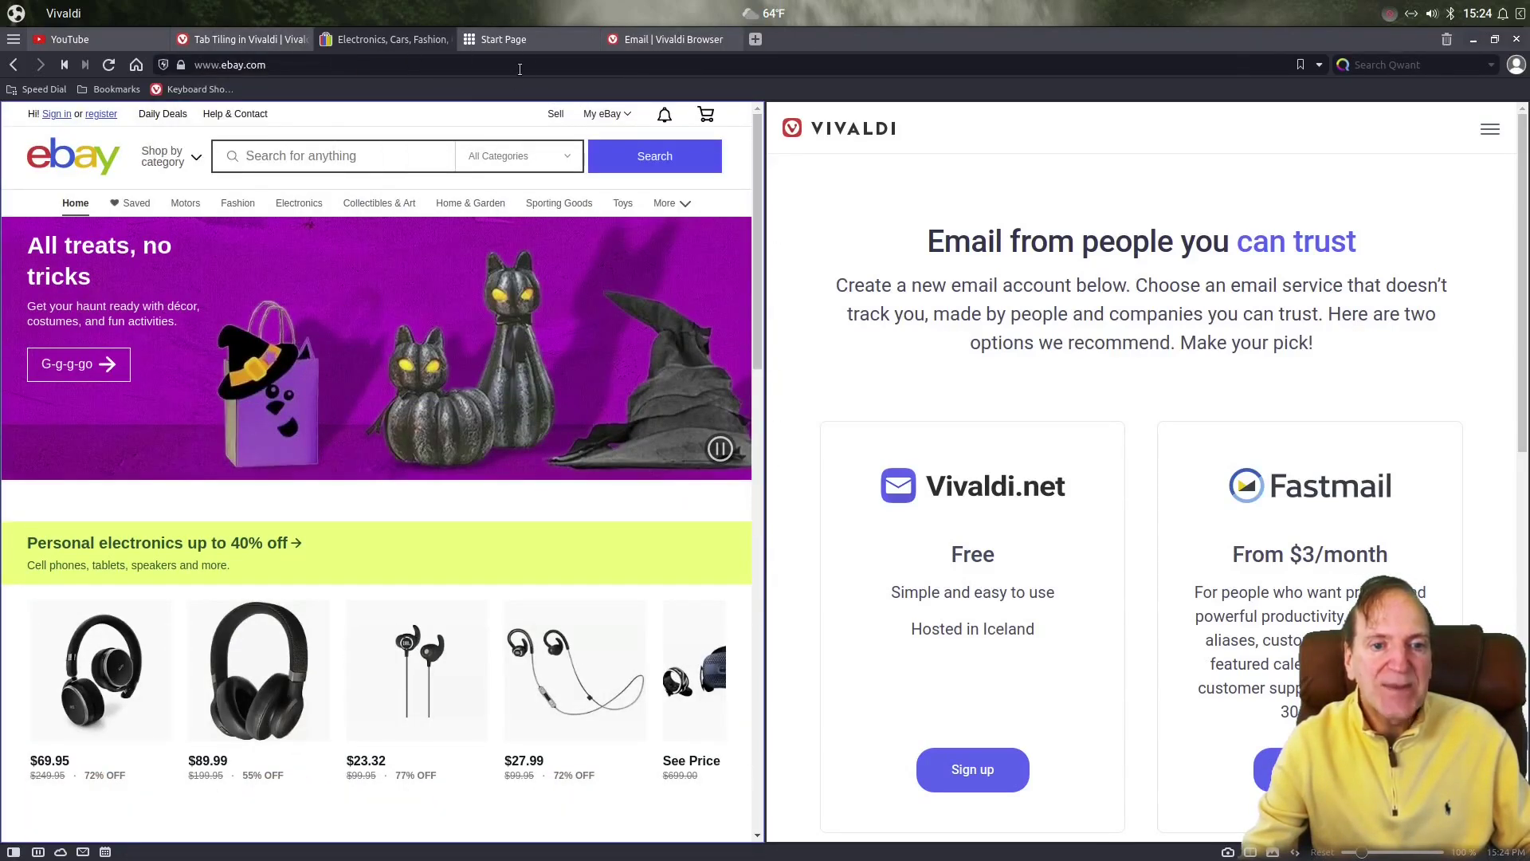
click(657, 40)
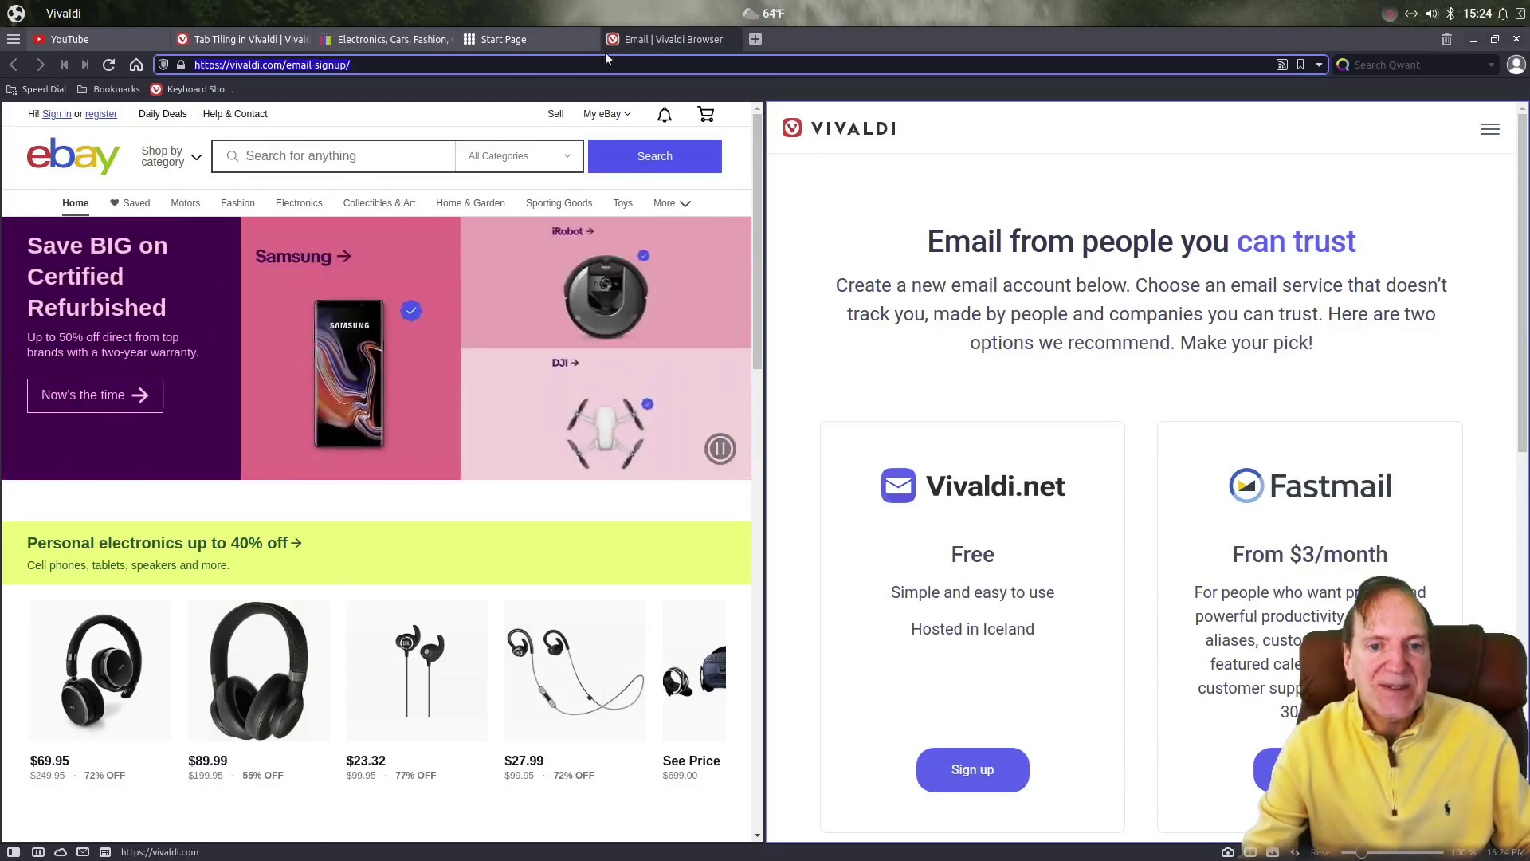
click(386, 39)
click(654, 38)
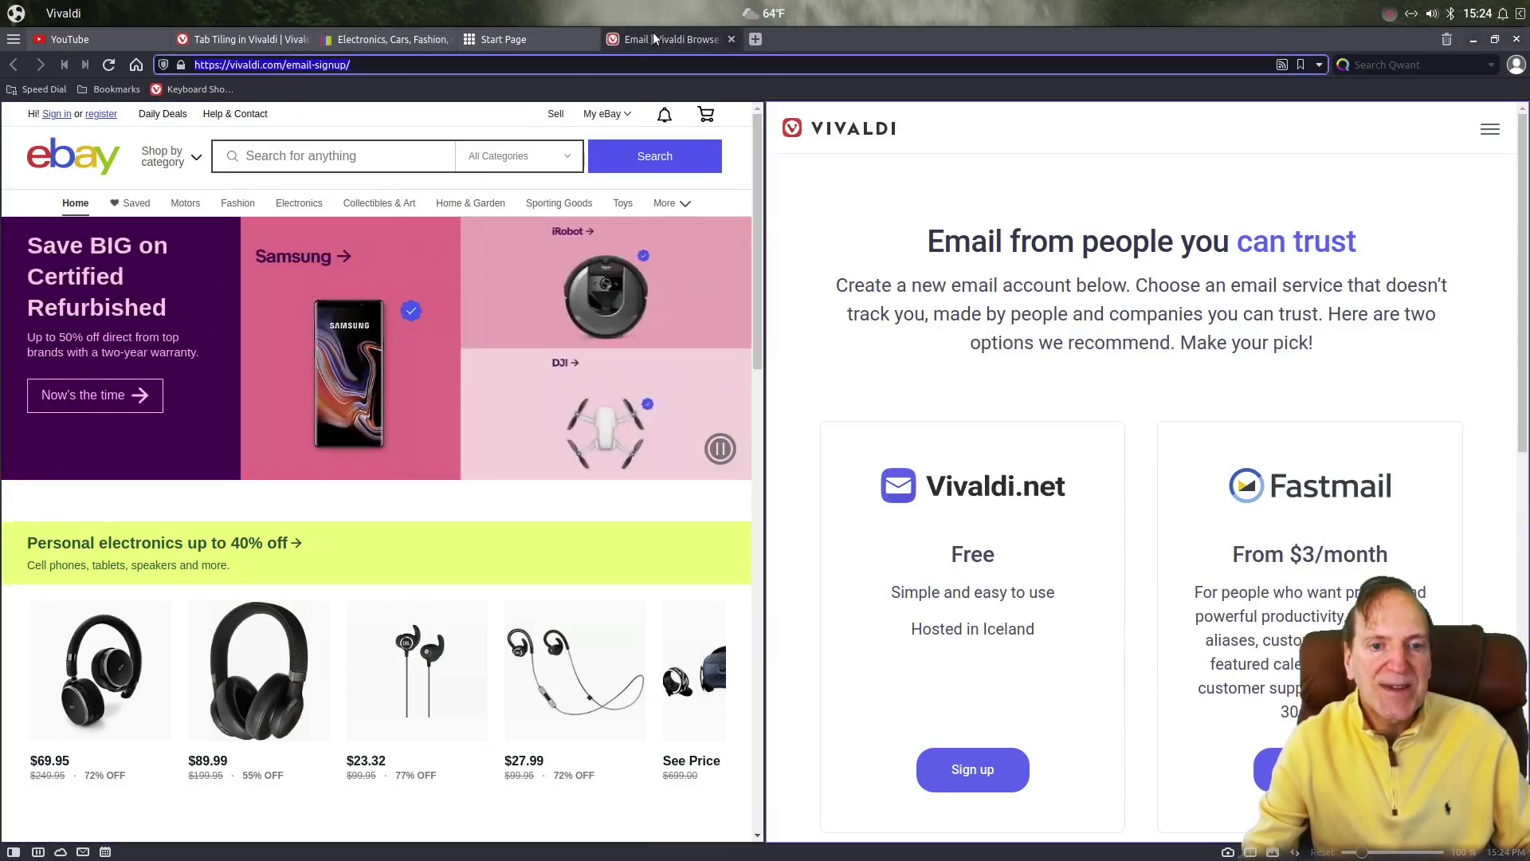
click(220, 40)
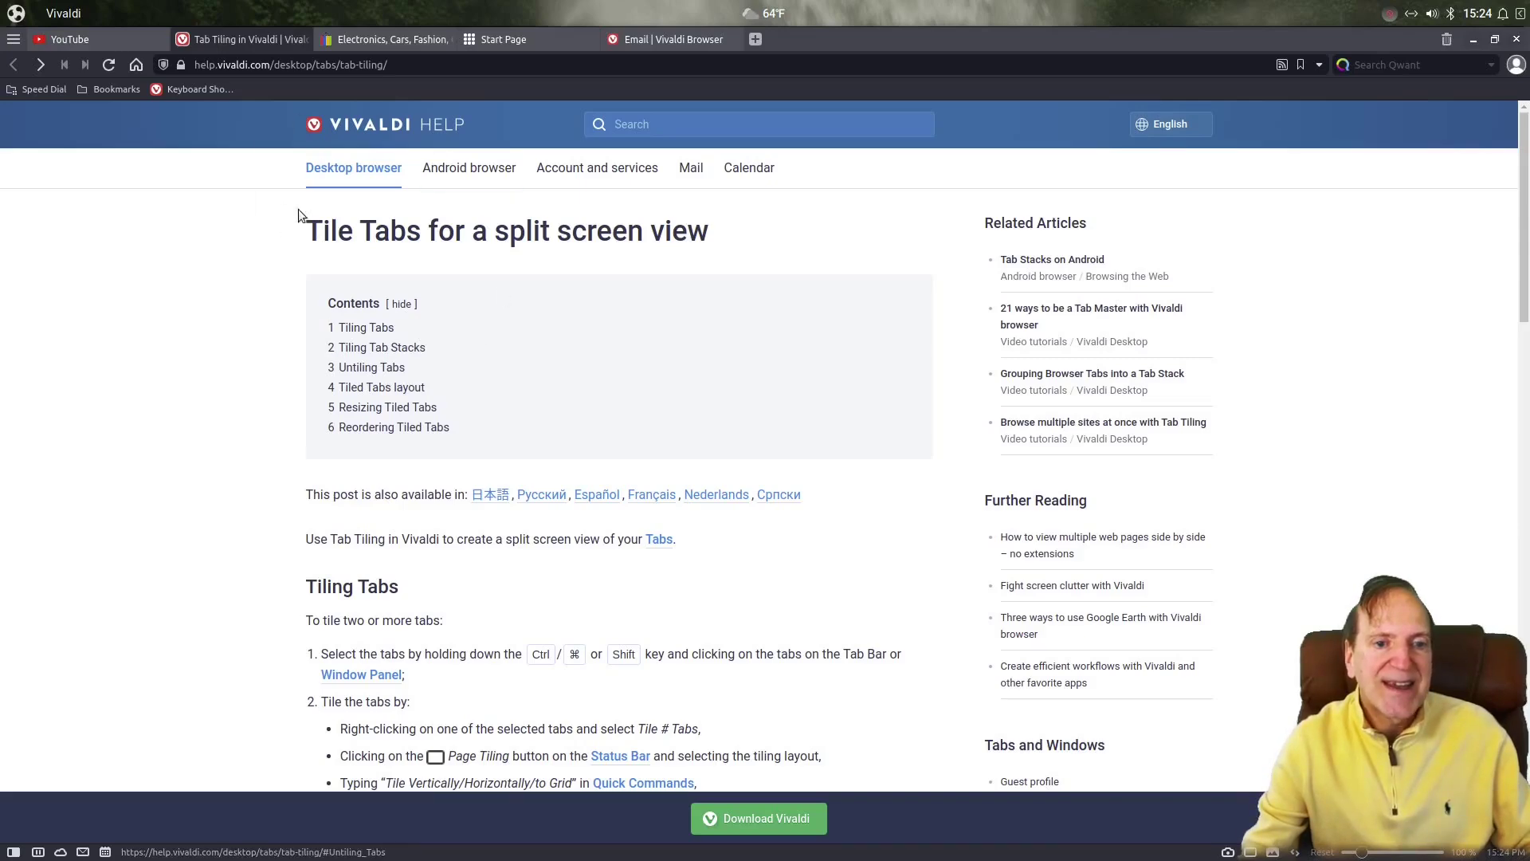
click(380, 39)
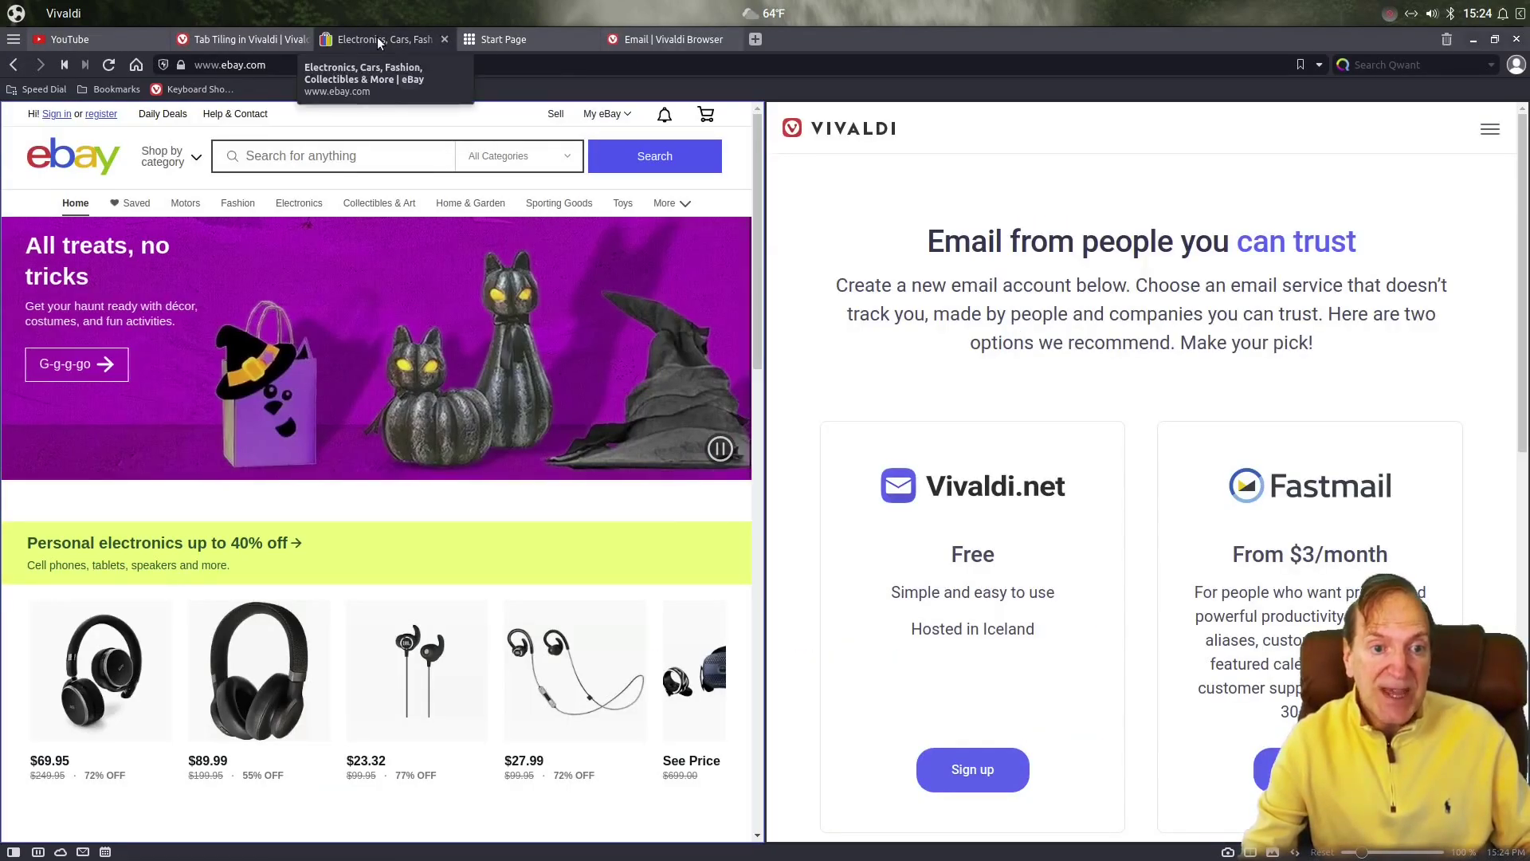
Untile the eBay and Email tabs and view the Email page on its own
right_click(377, 42)
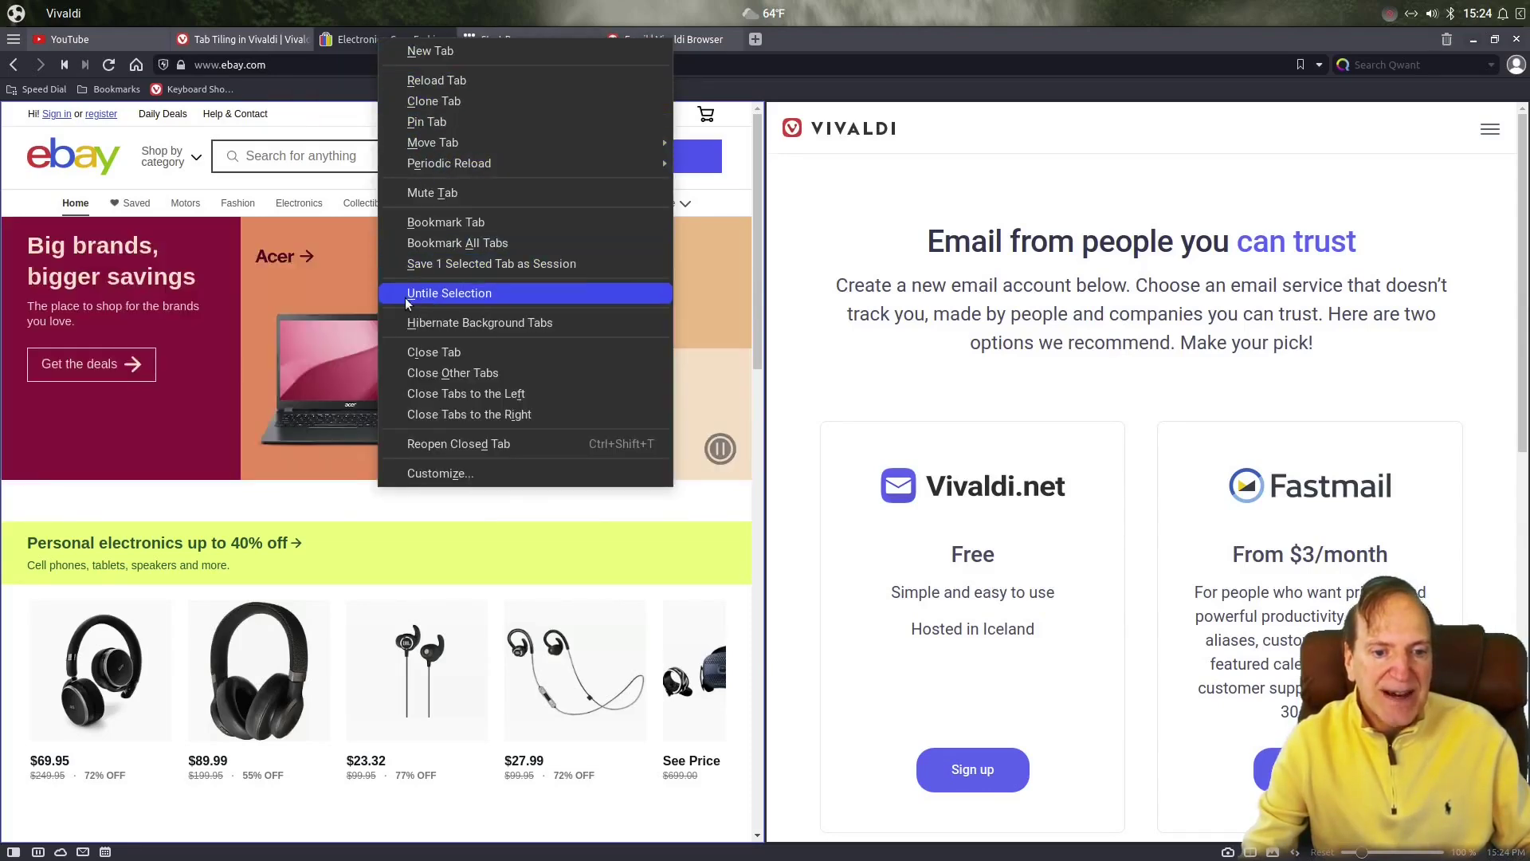
click(478, 293)
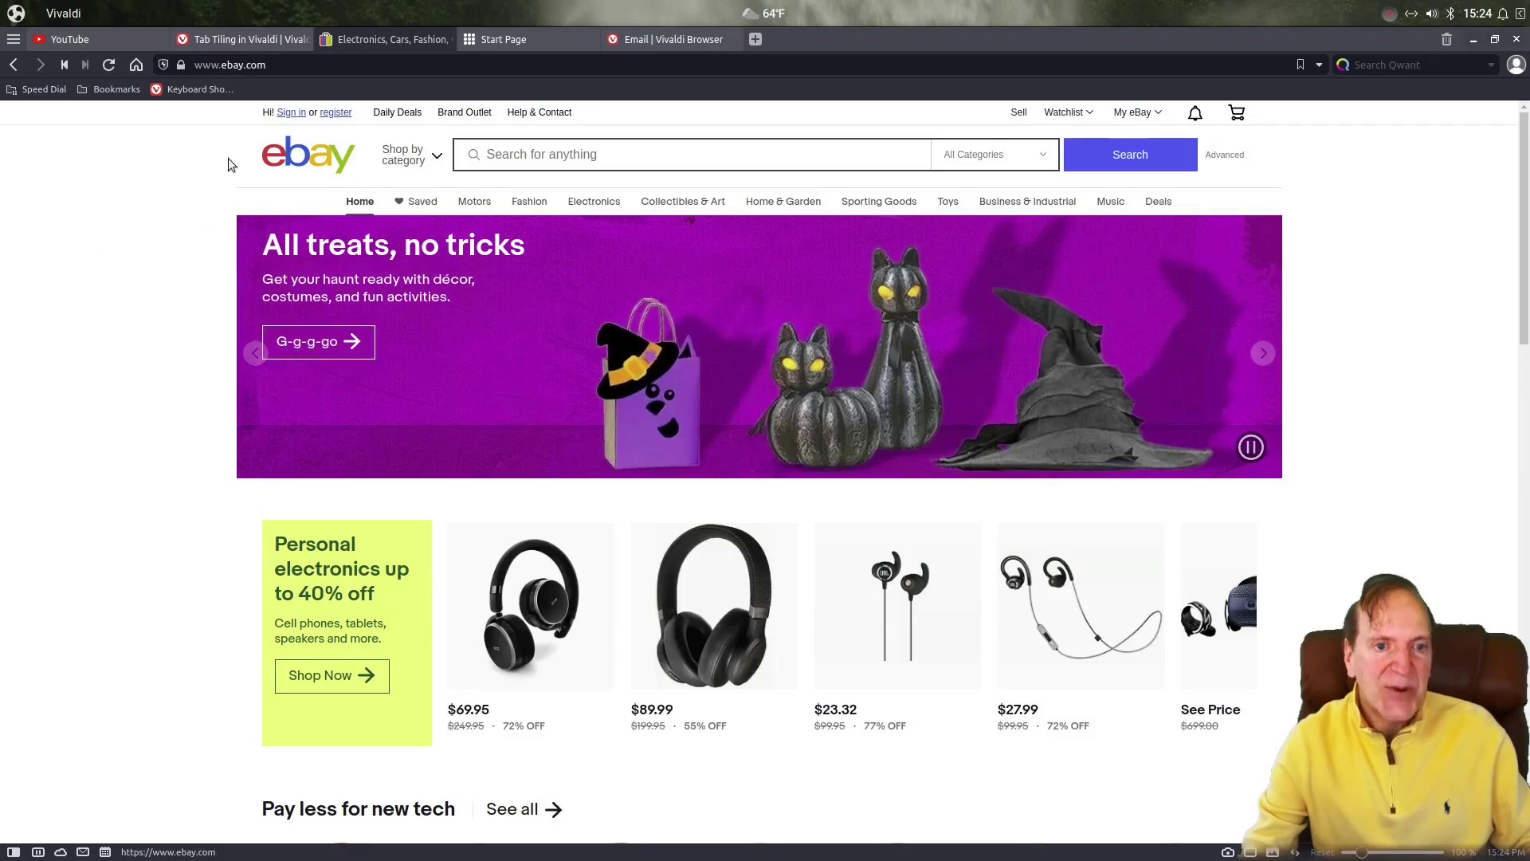
click(659, 37)
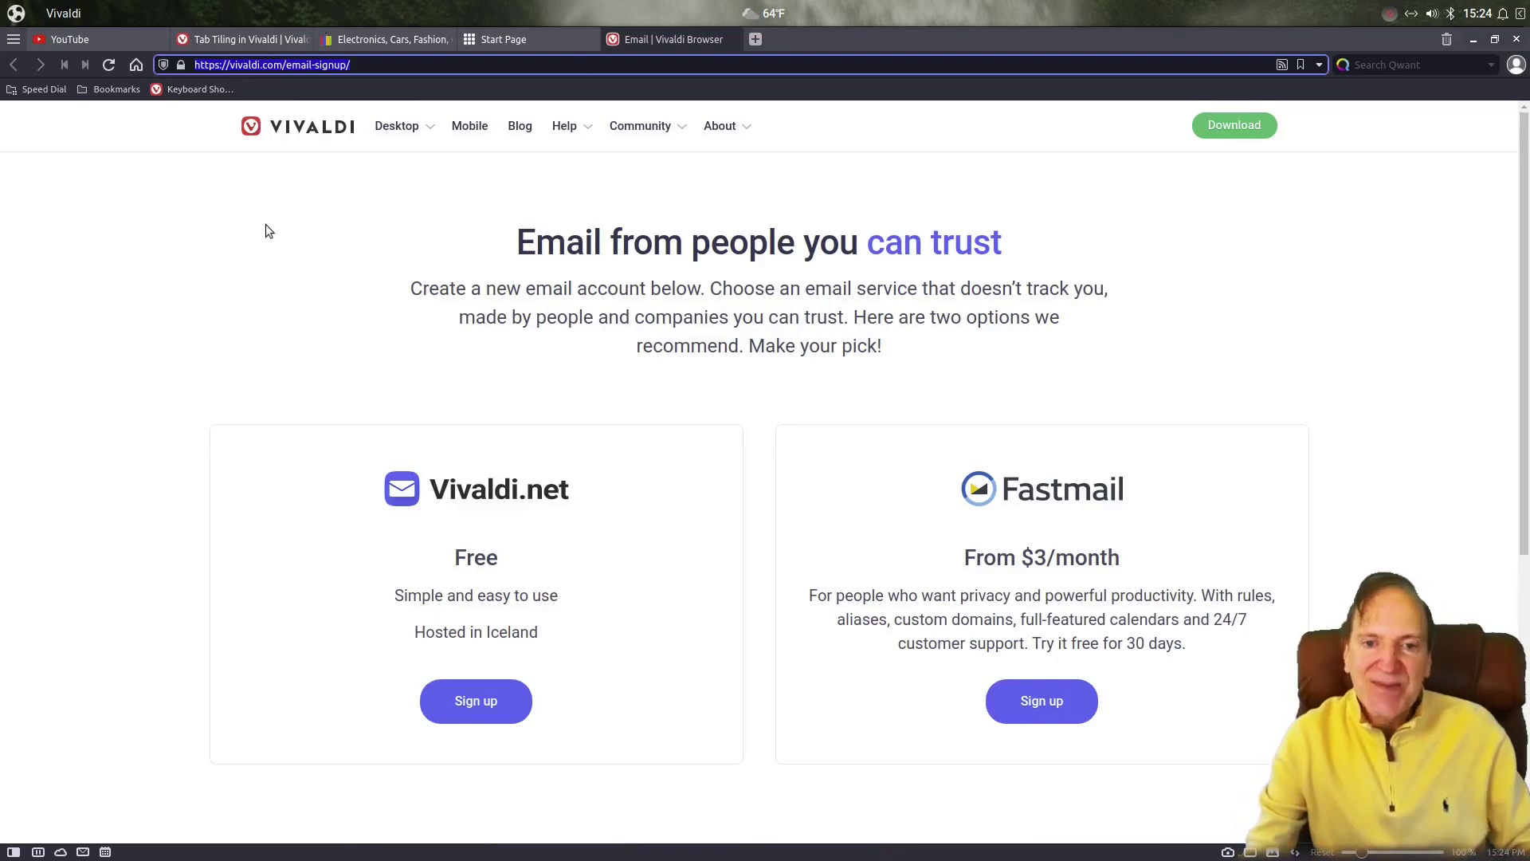
Open the Baidu website in a new tab
click(755, 40)
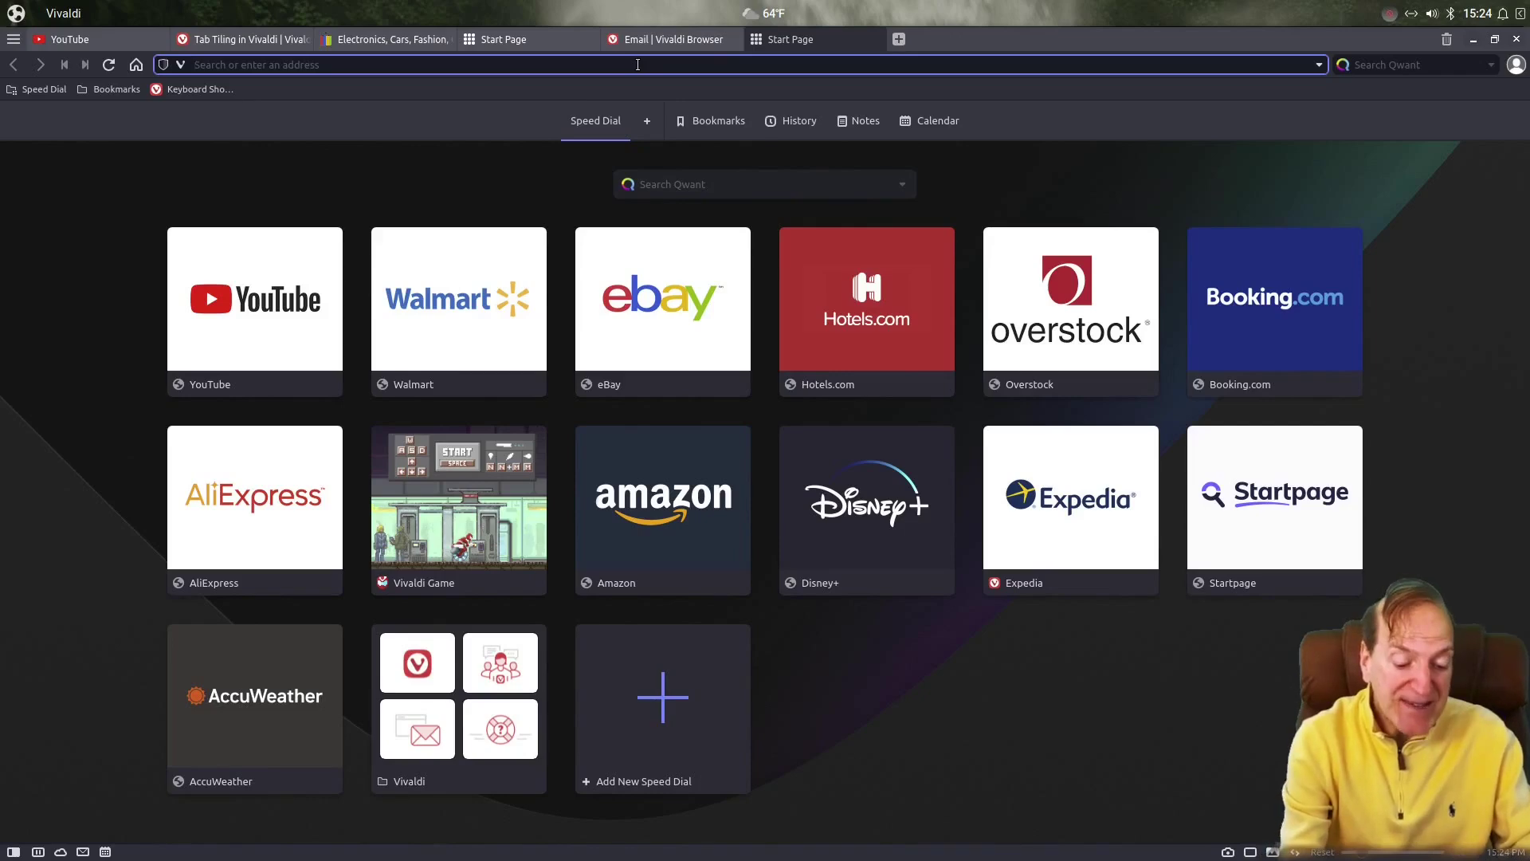
text(bai)
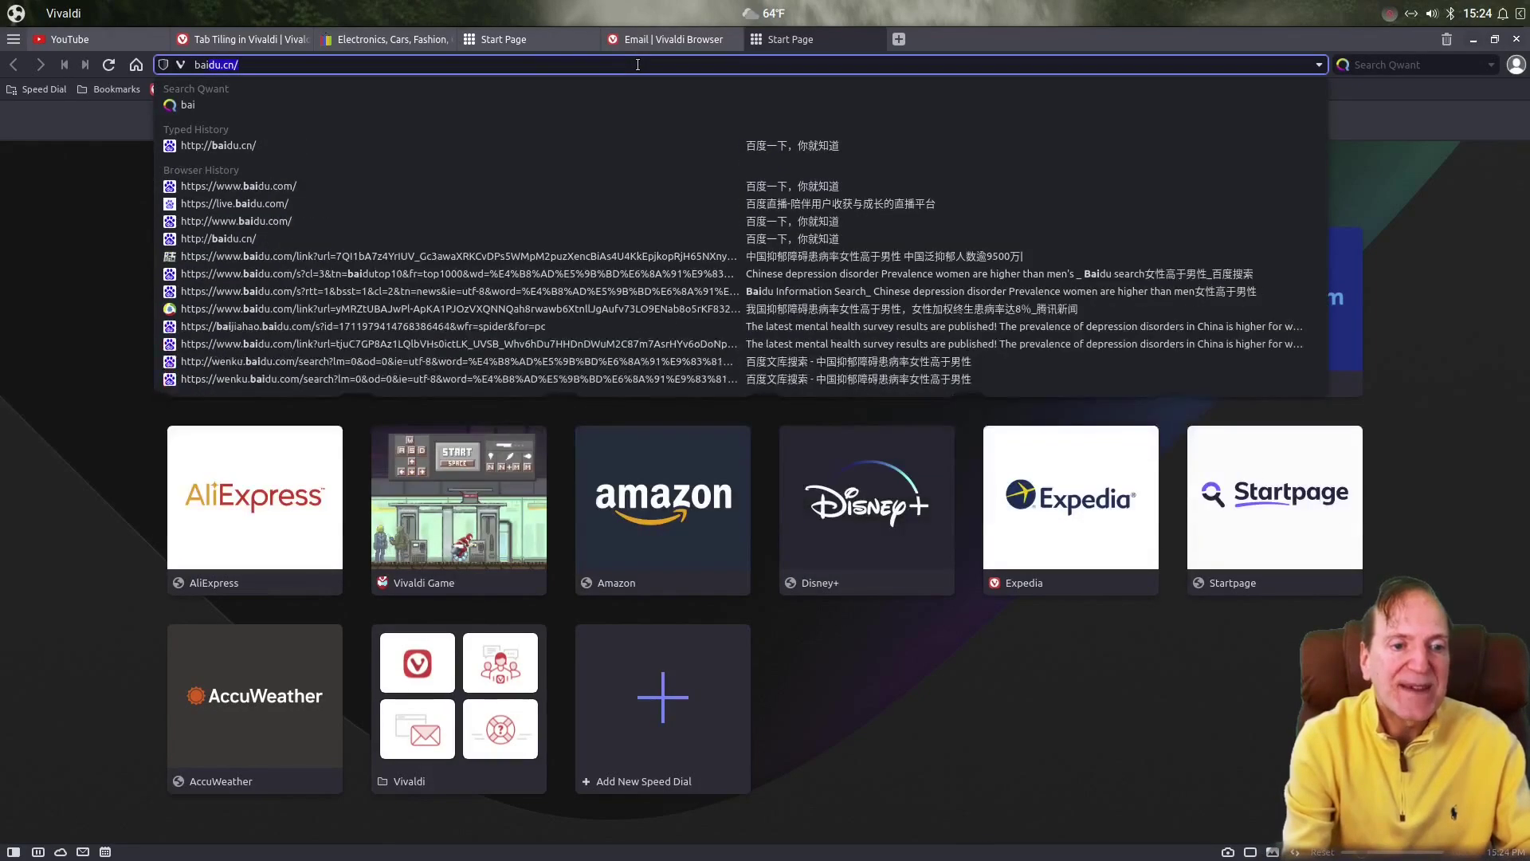
key(Return)
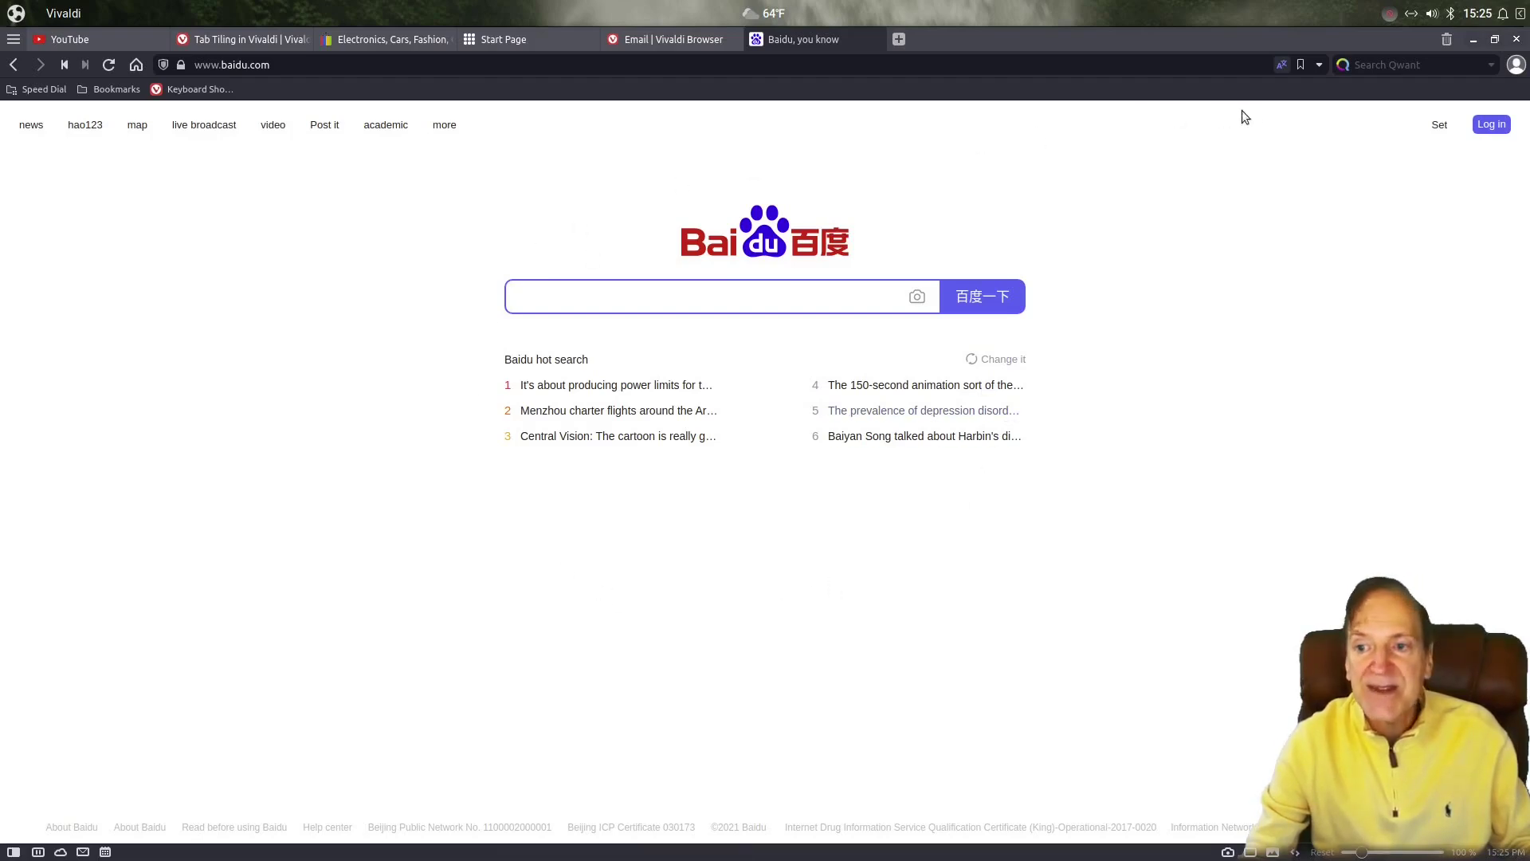
Revert the Baidu page to Chinese to turn off Always Translate Chinese (Simplified), and translate it manually to English (US)
click(1282, 65)
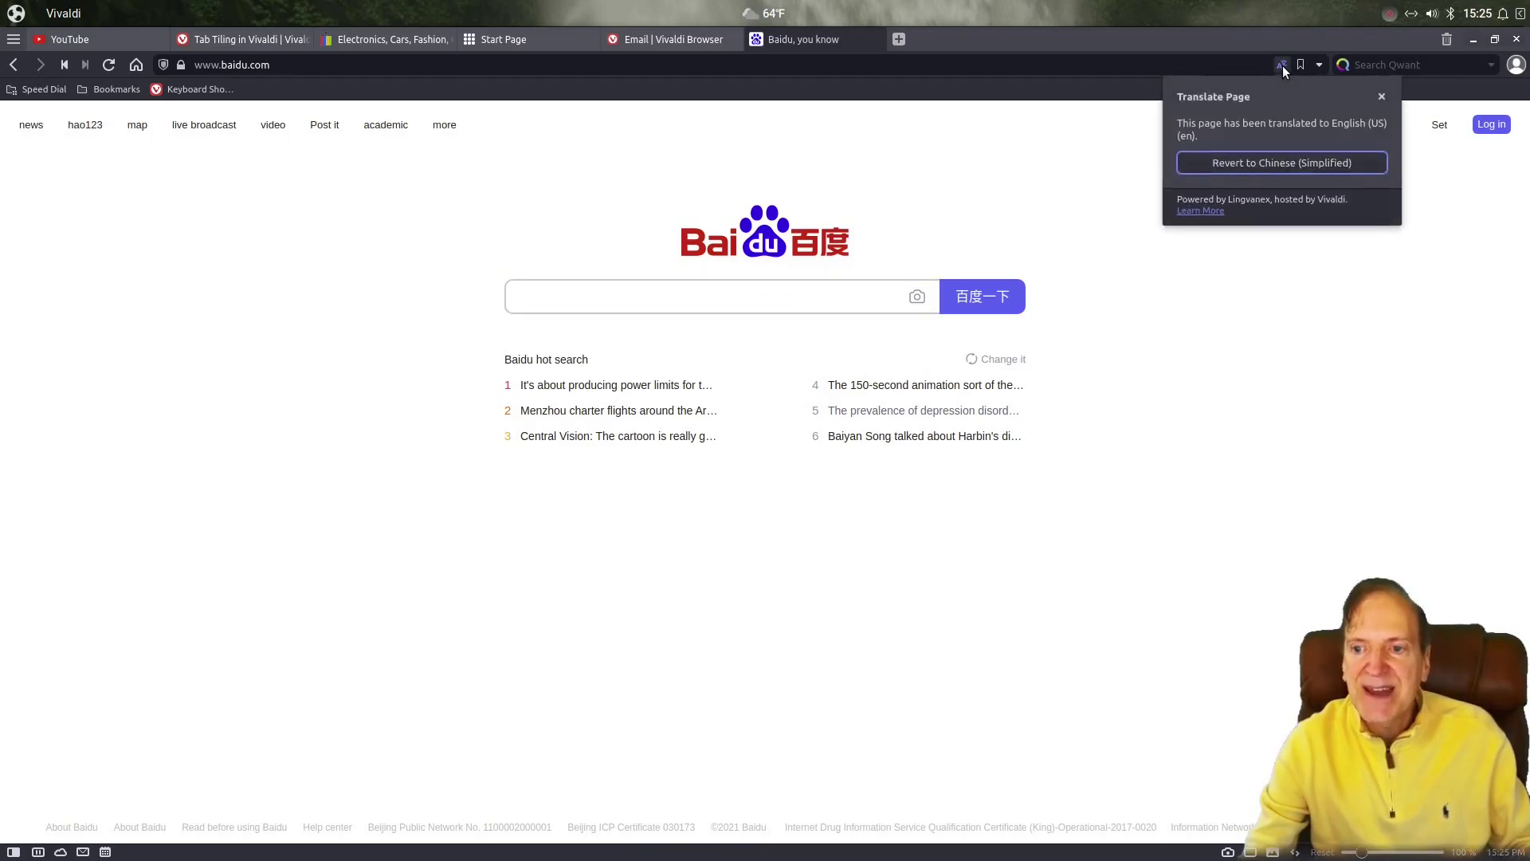
click(1226, 164)
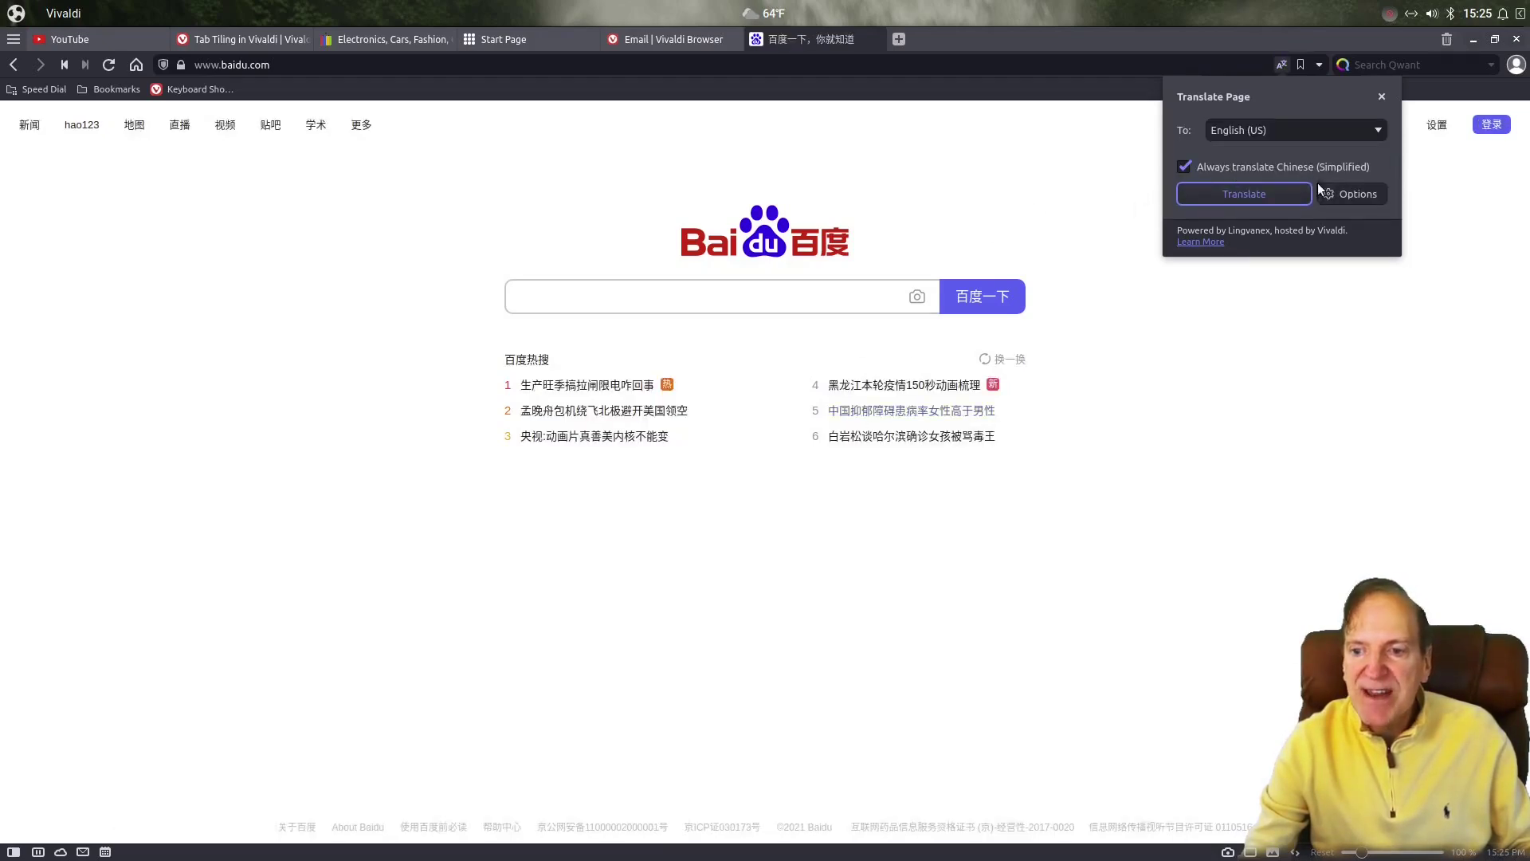
click(1360, 194)
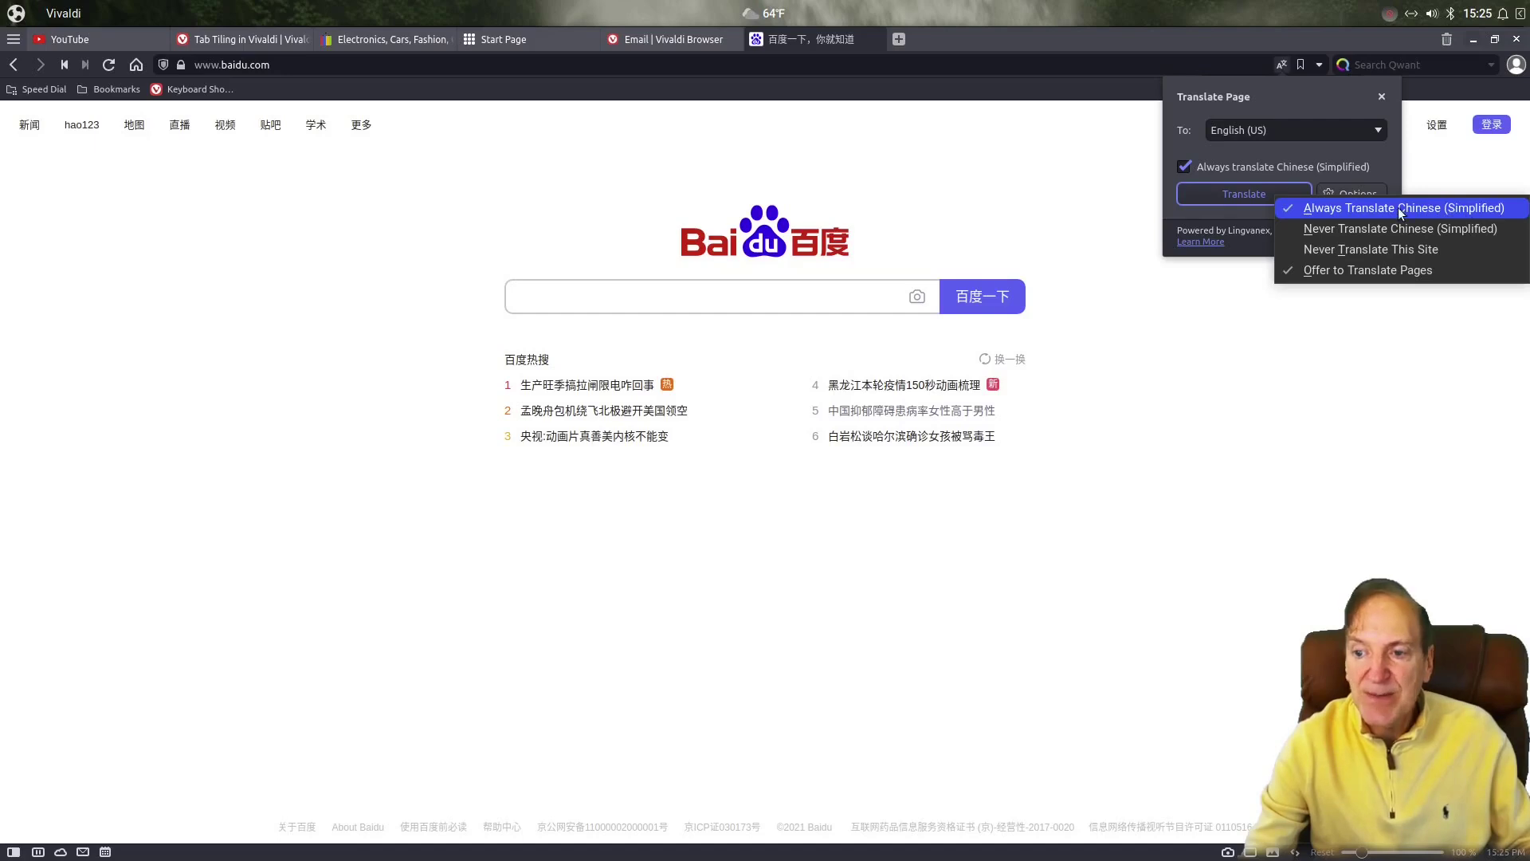
click(1290, 207)
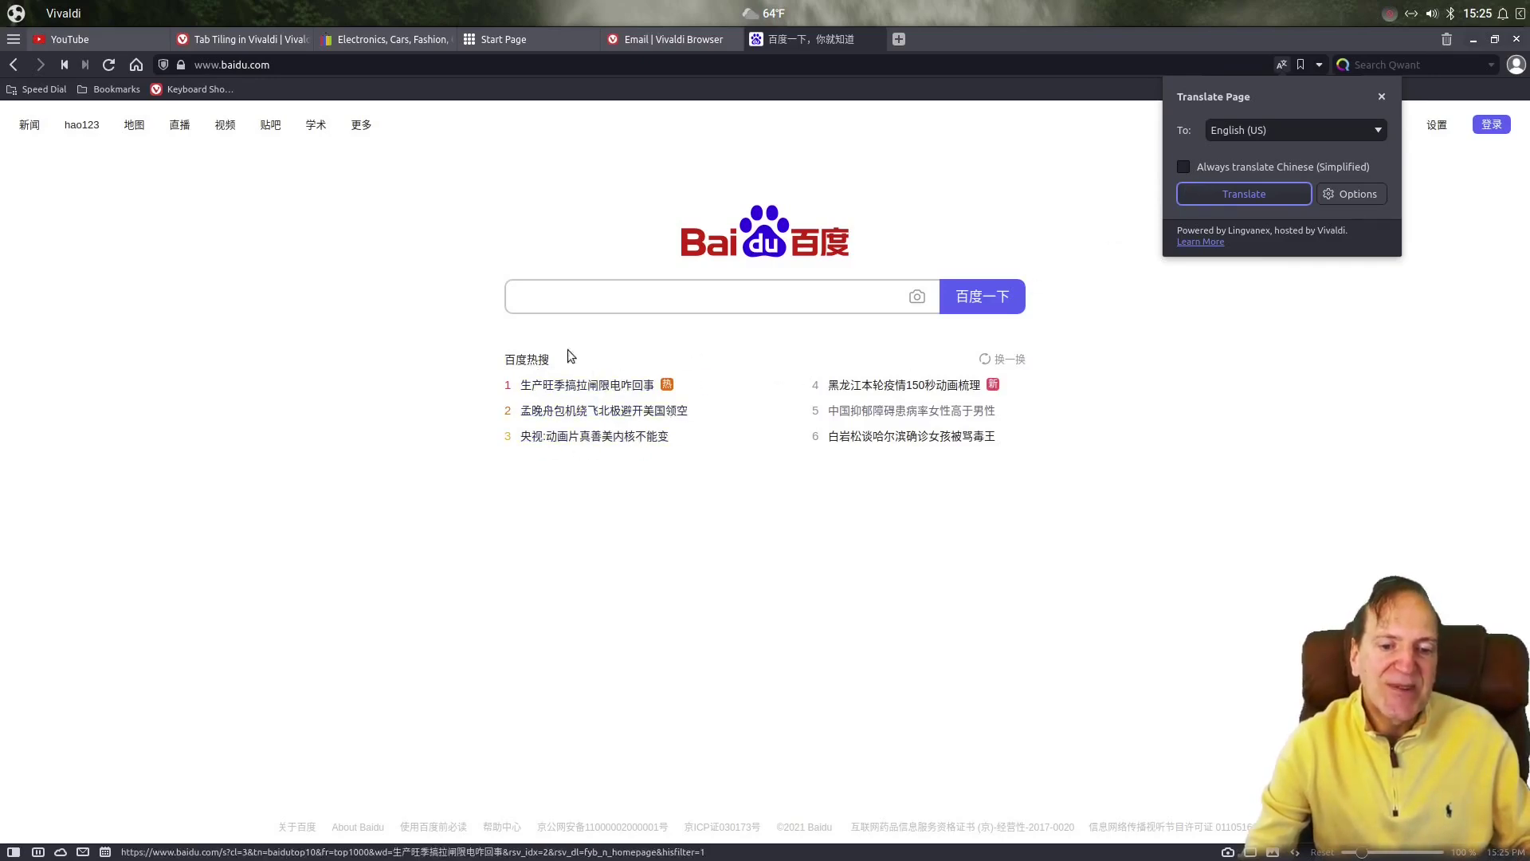
click(1248, 191)
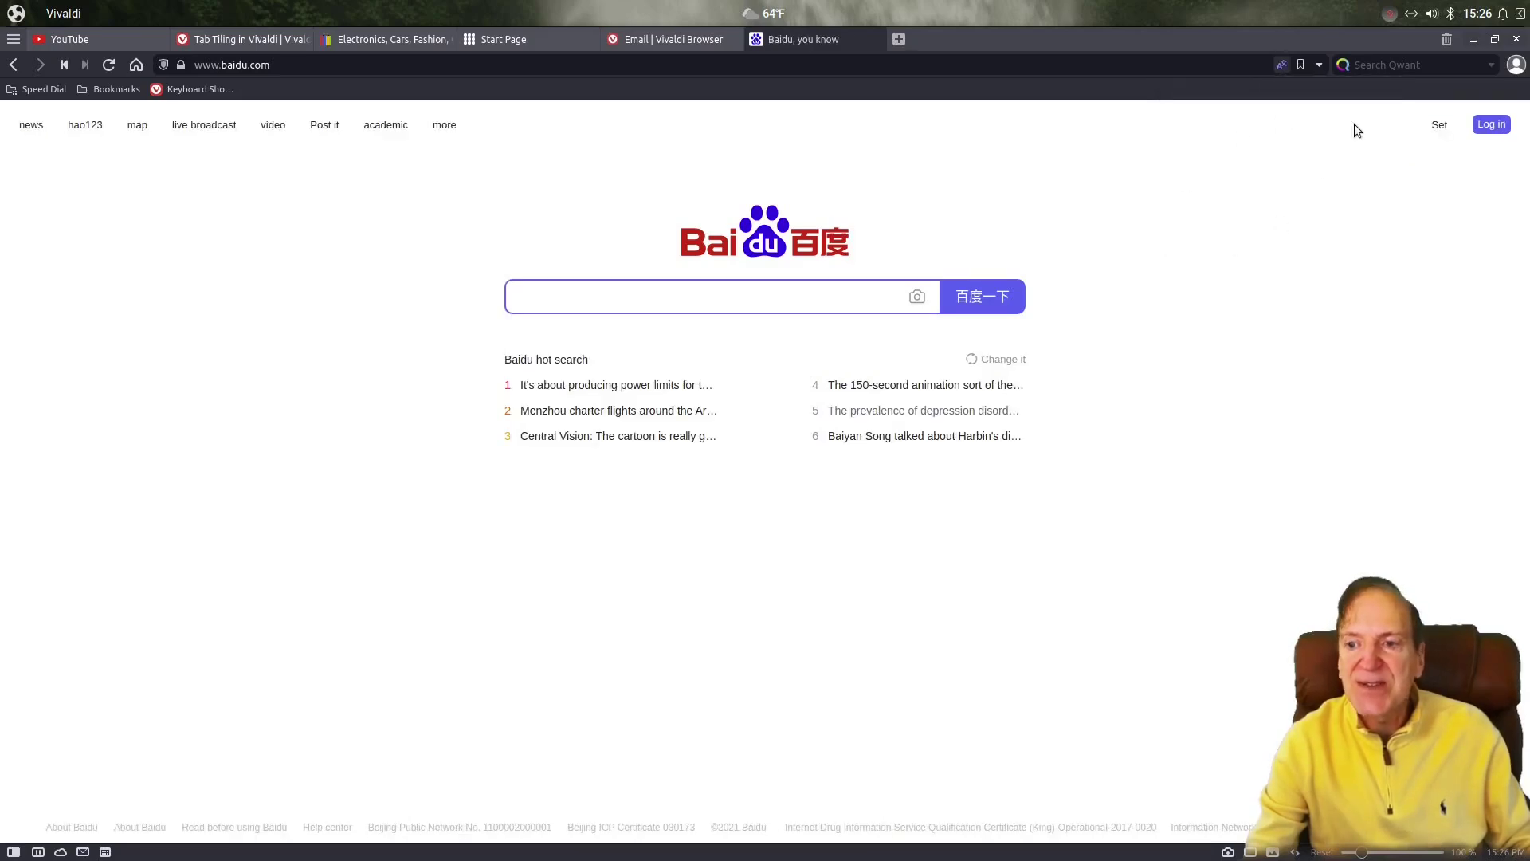
Restore the Chinese original to check its translation options, and translate the page to English (US) again
click(1282, 66)
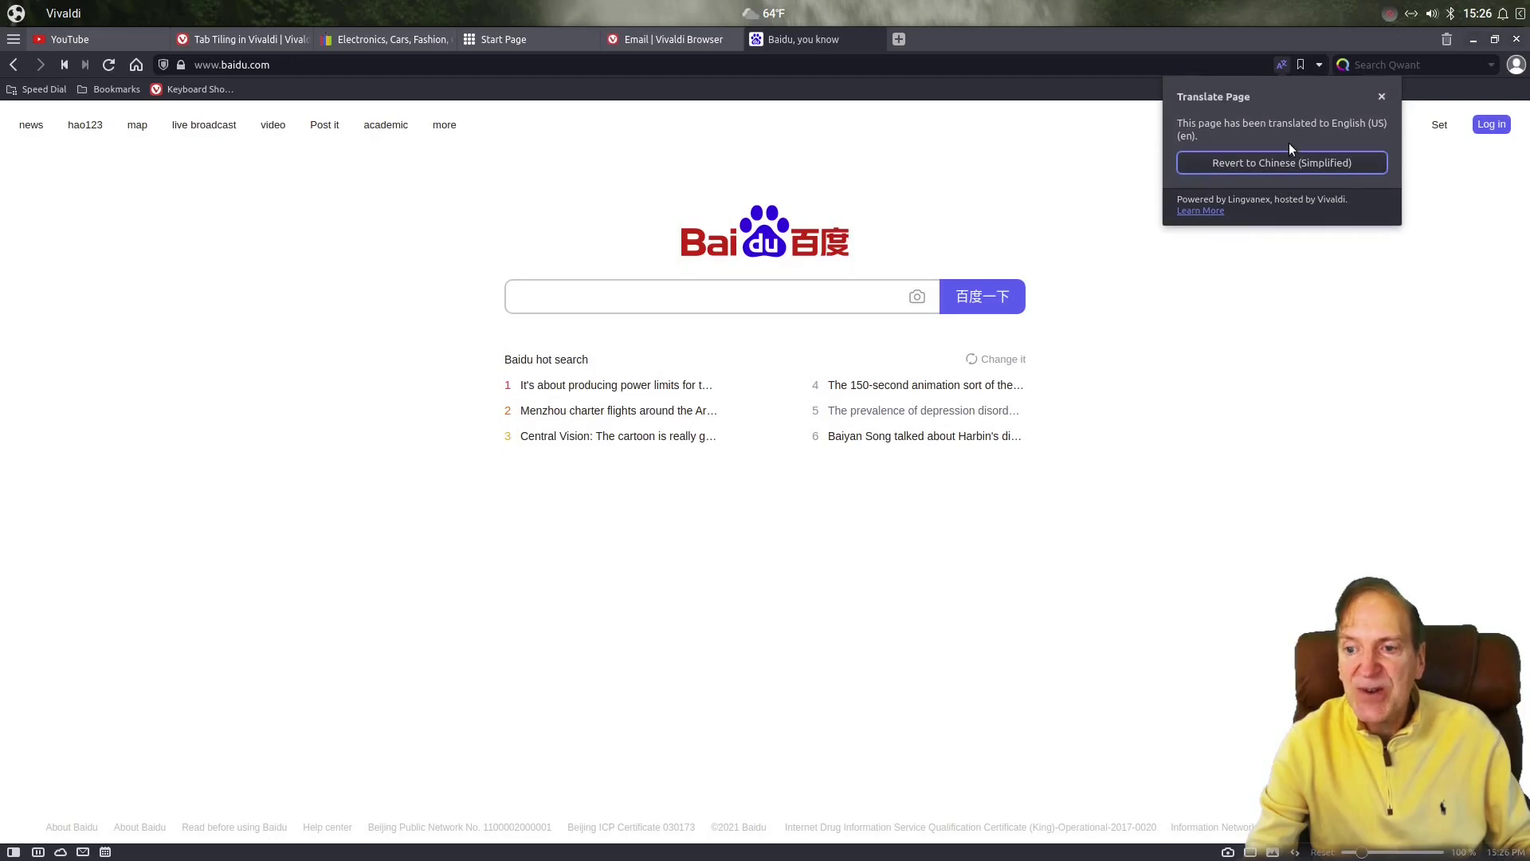
click(1250, 162)
click(1357, 194)
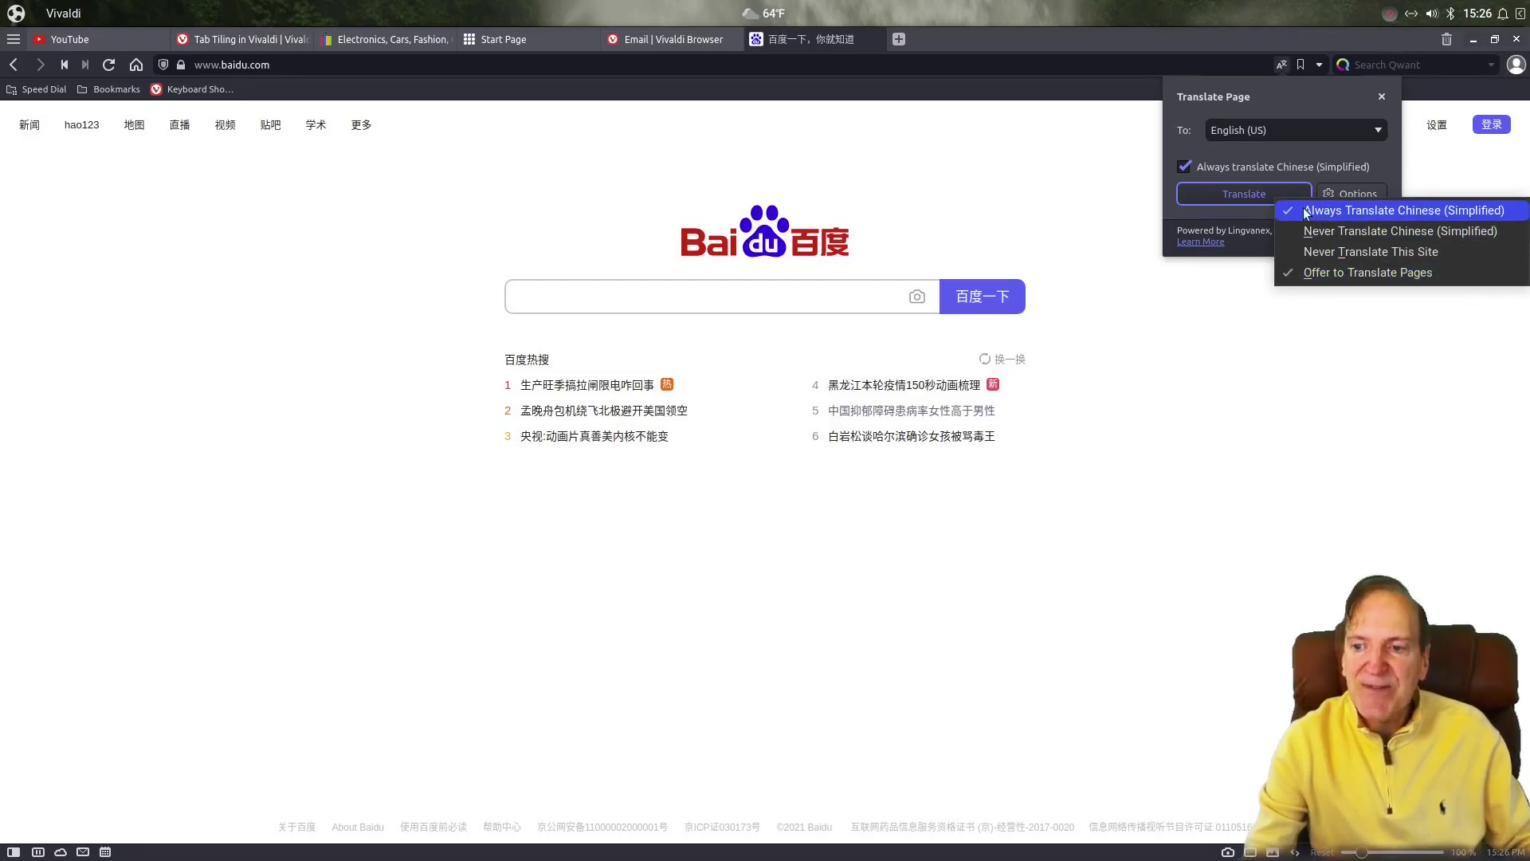
click(1055, 212)
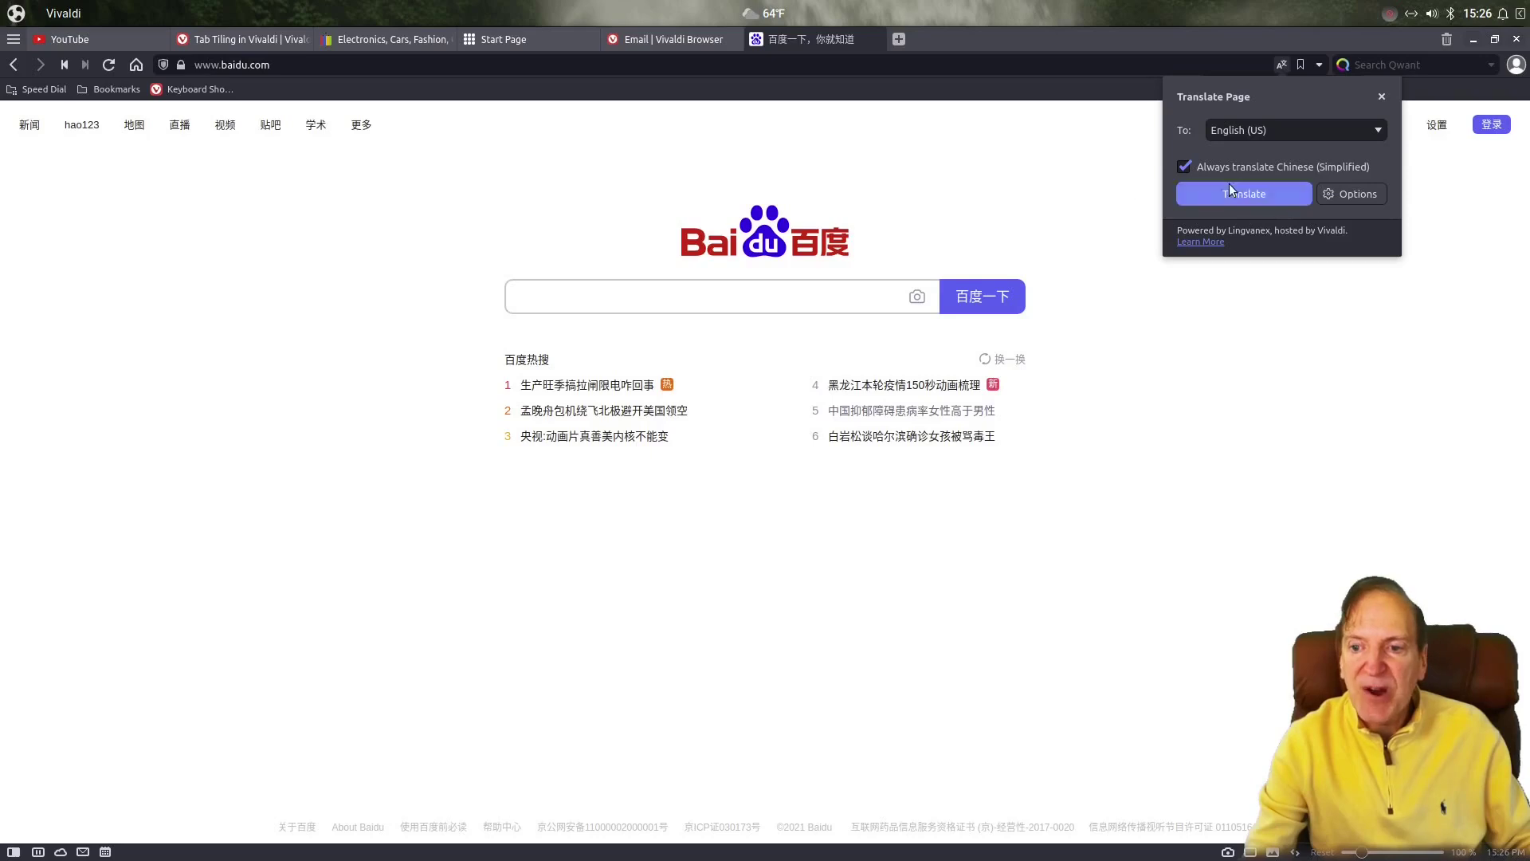
click(1269, 194)
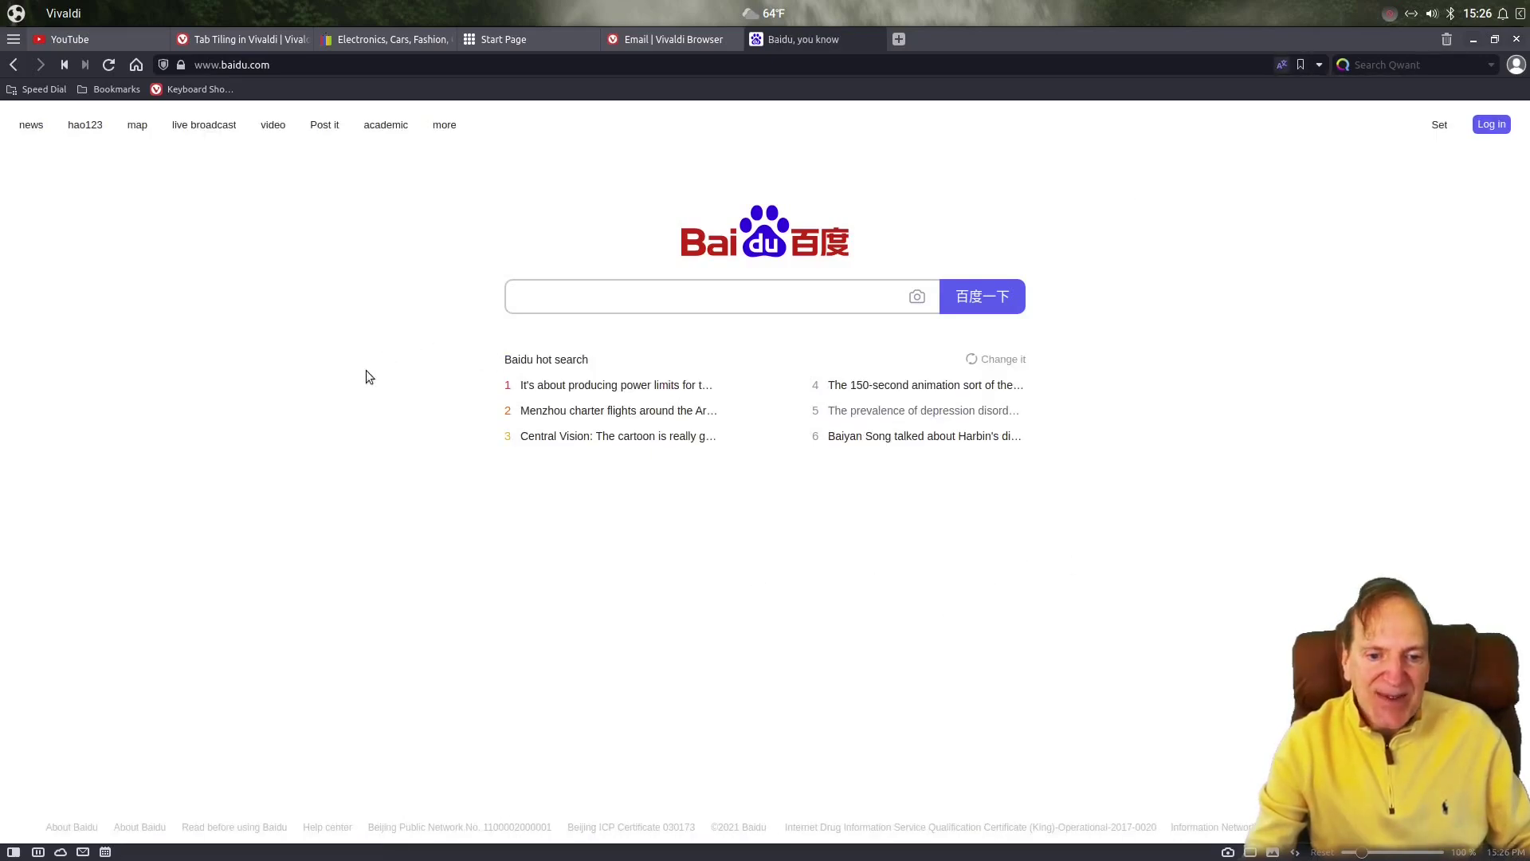
Search Baidu for "xiao hei go", correct the query to "xiao hei gou", and look through the translated results
click(588, 296)
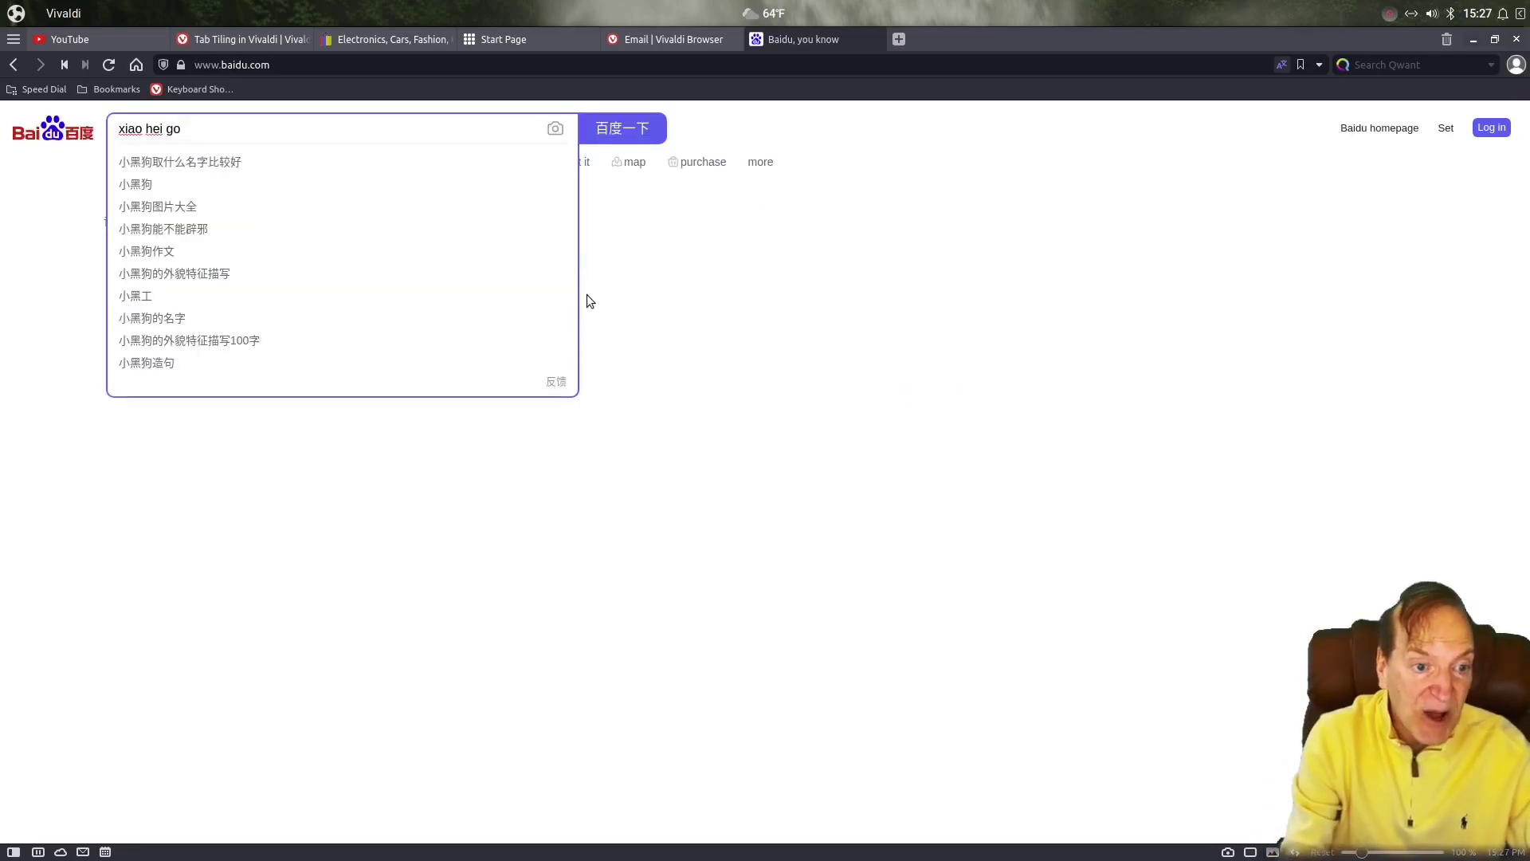
key(Return)
click(212, 129)
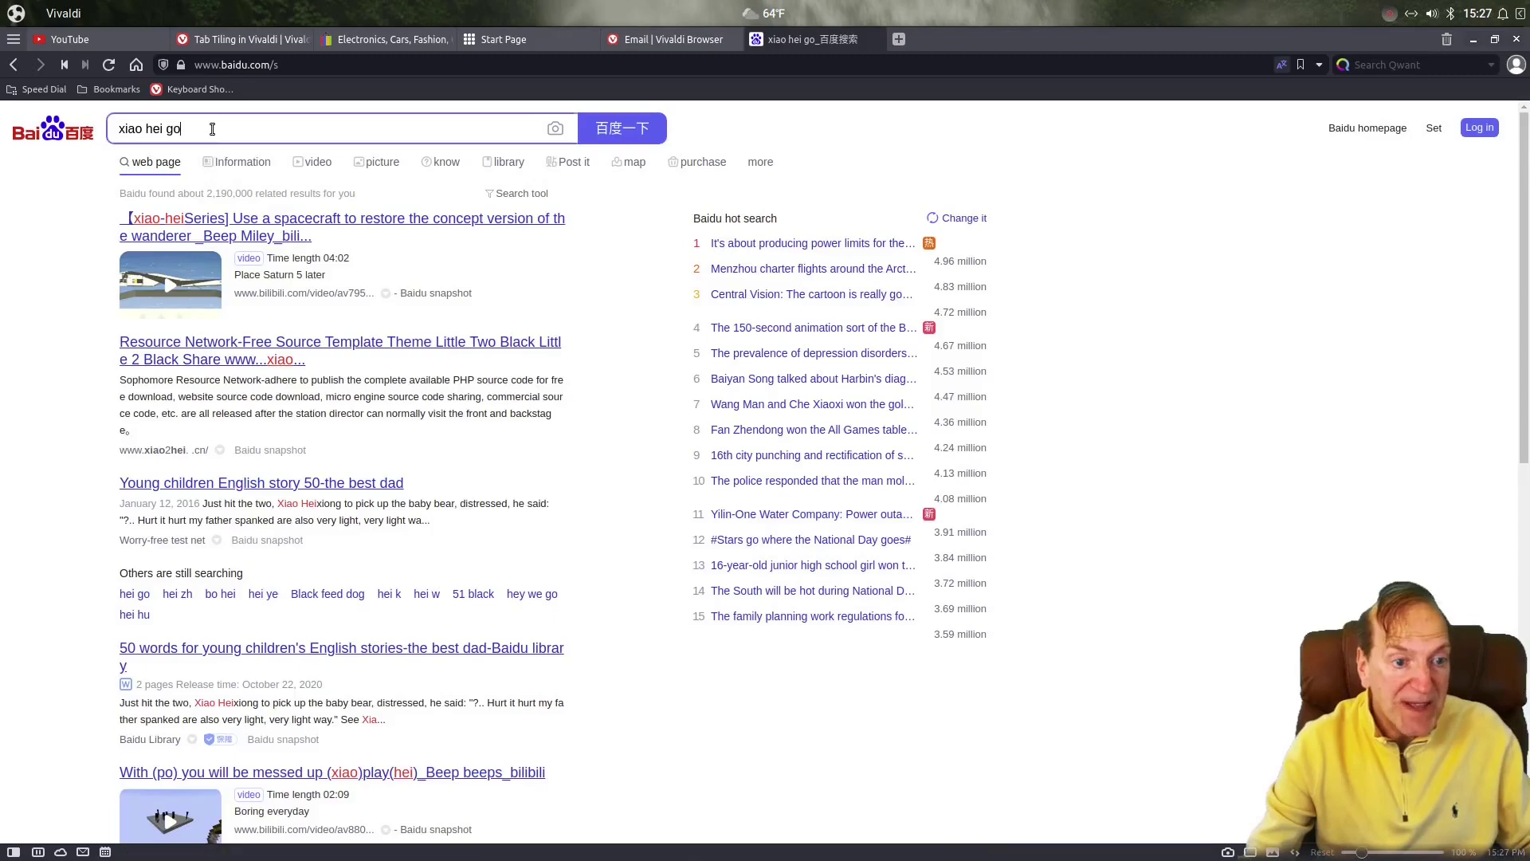
text(u)
key(Return)
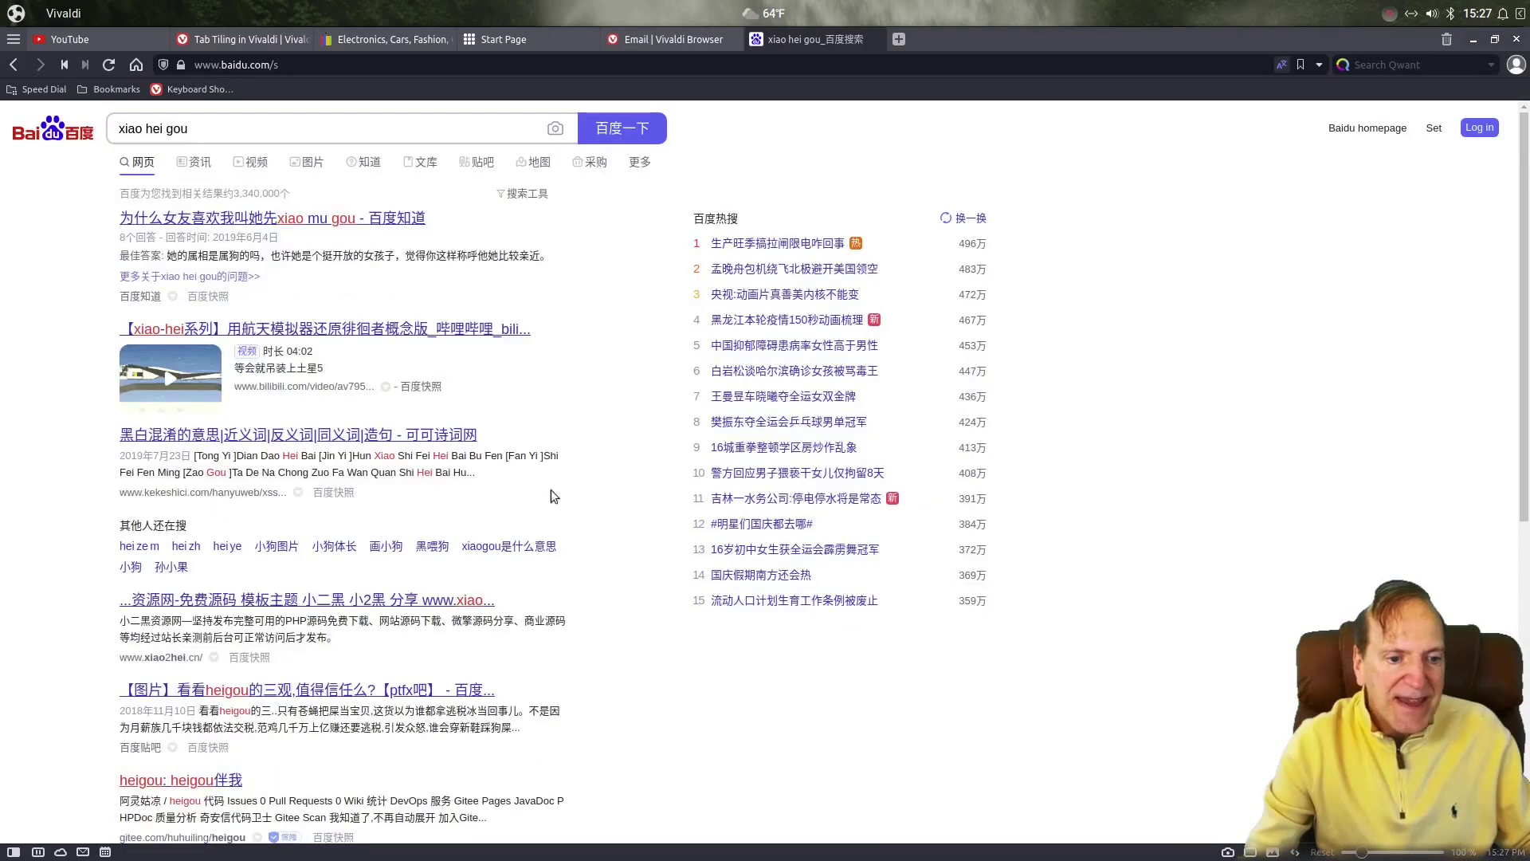
scroll(64, 456, down, 1)
scroll(64, 456, down, 6)
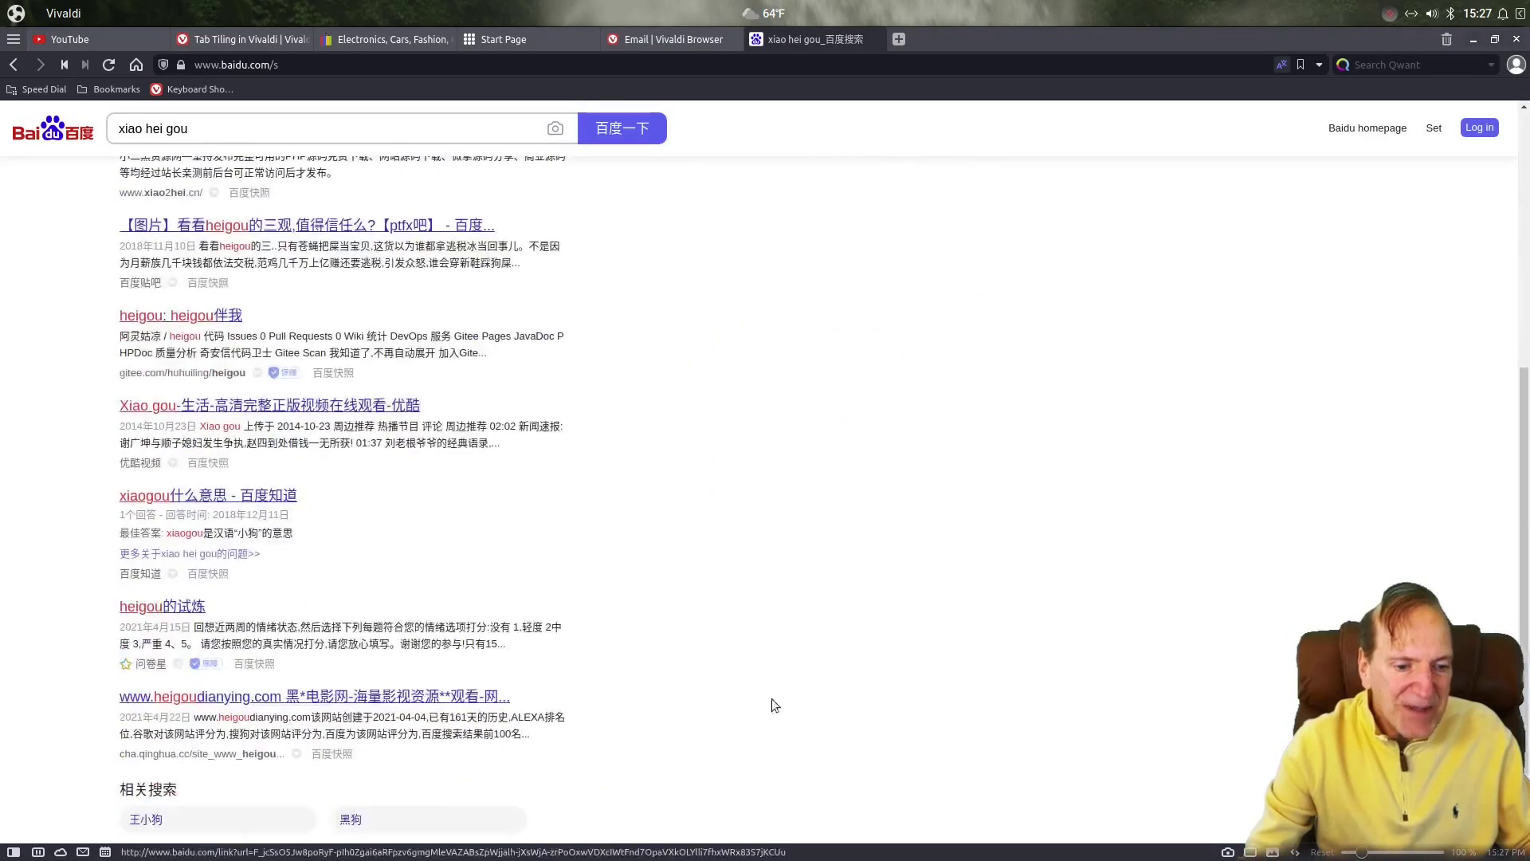
scroll(772, 671, up, 7)
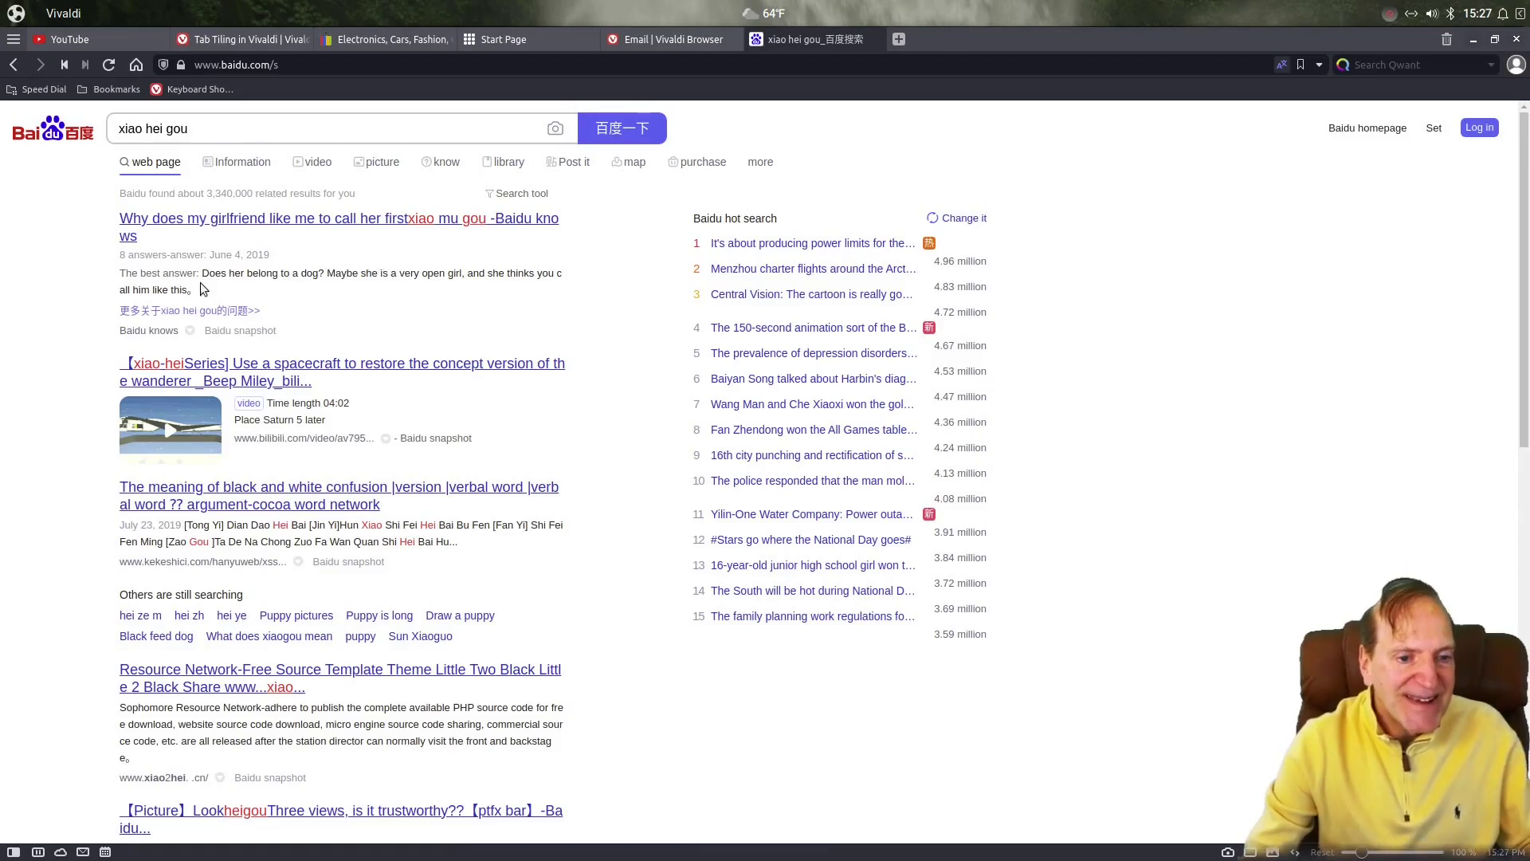
scroll(456, 524, down, 2)
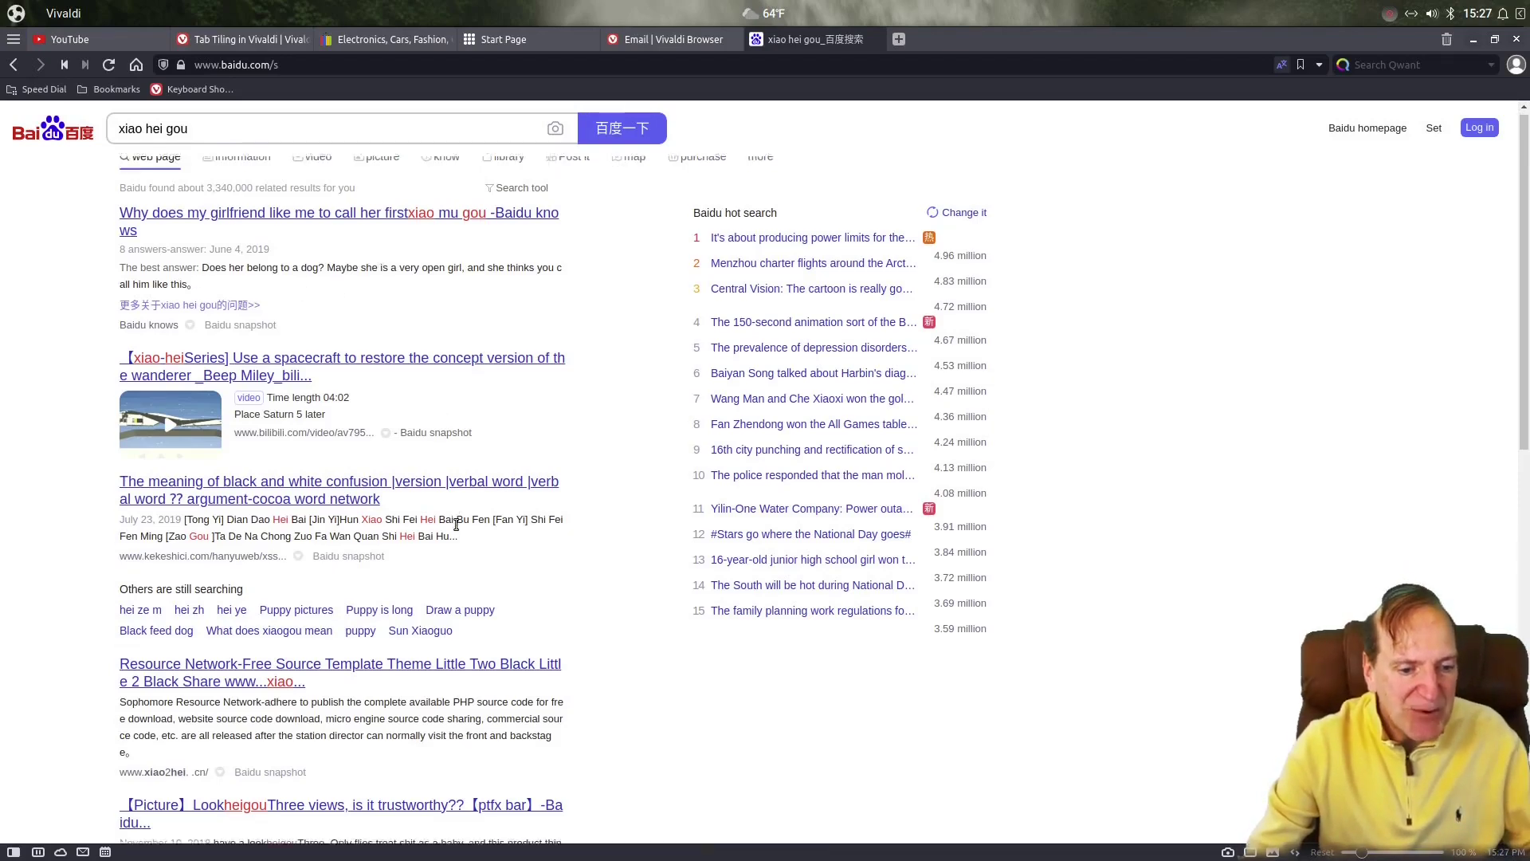
scroll(456, 524, down, 3)
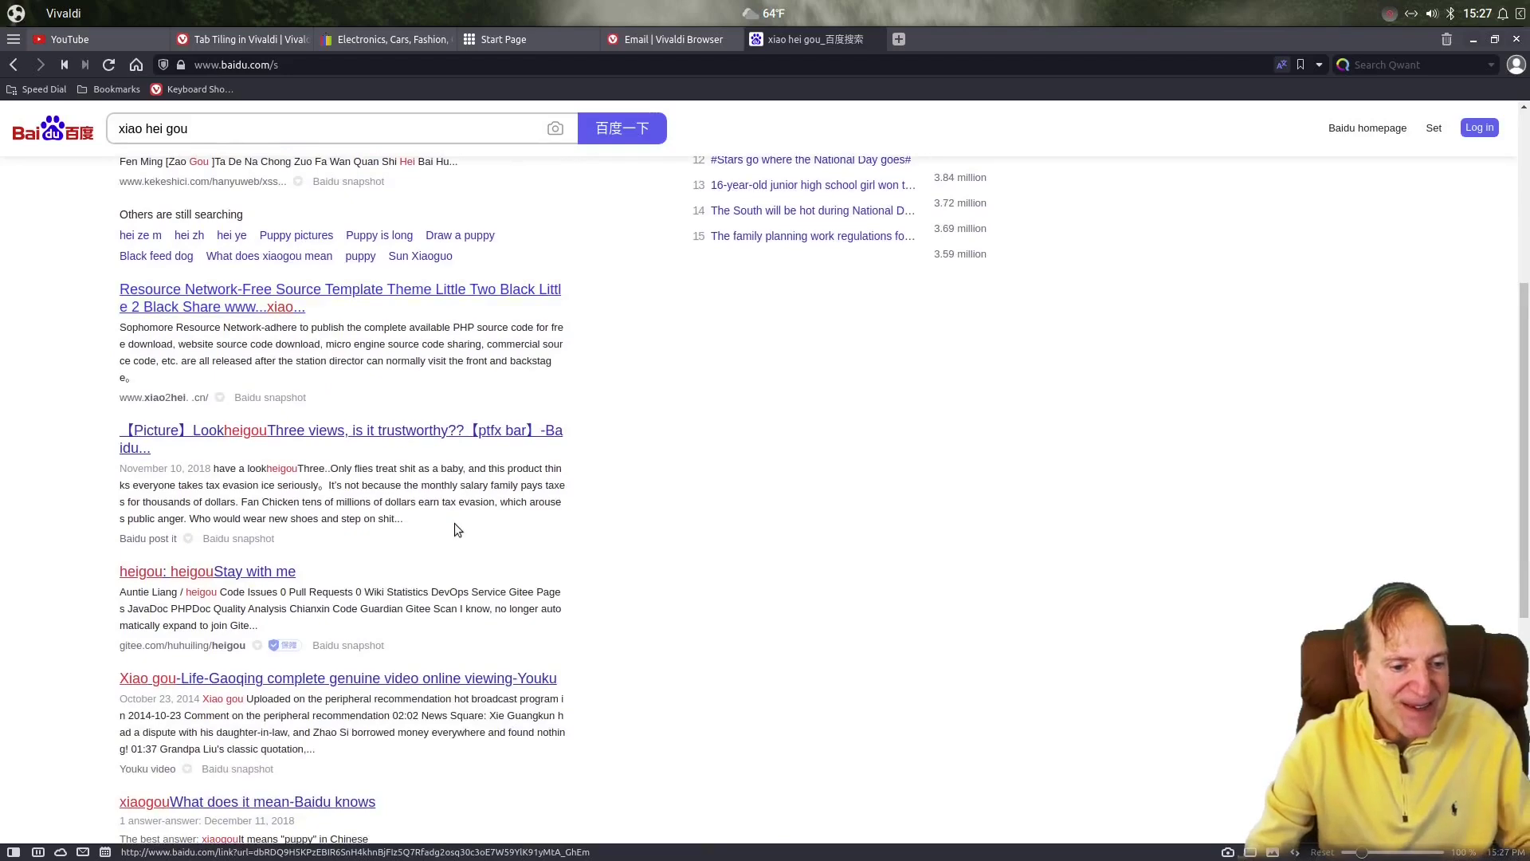
scroll(456, 527, down, 4)
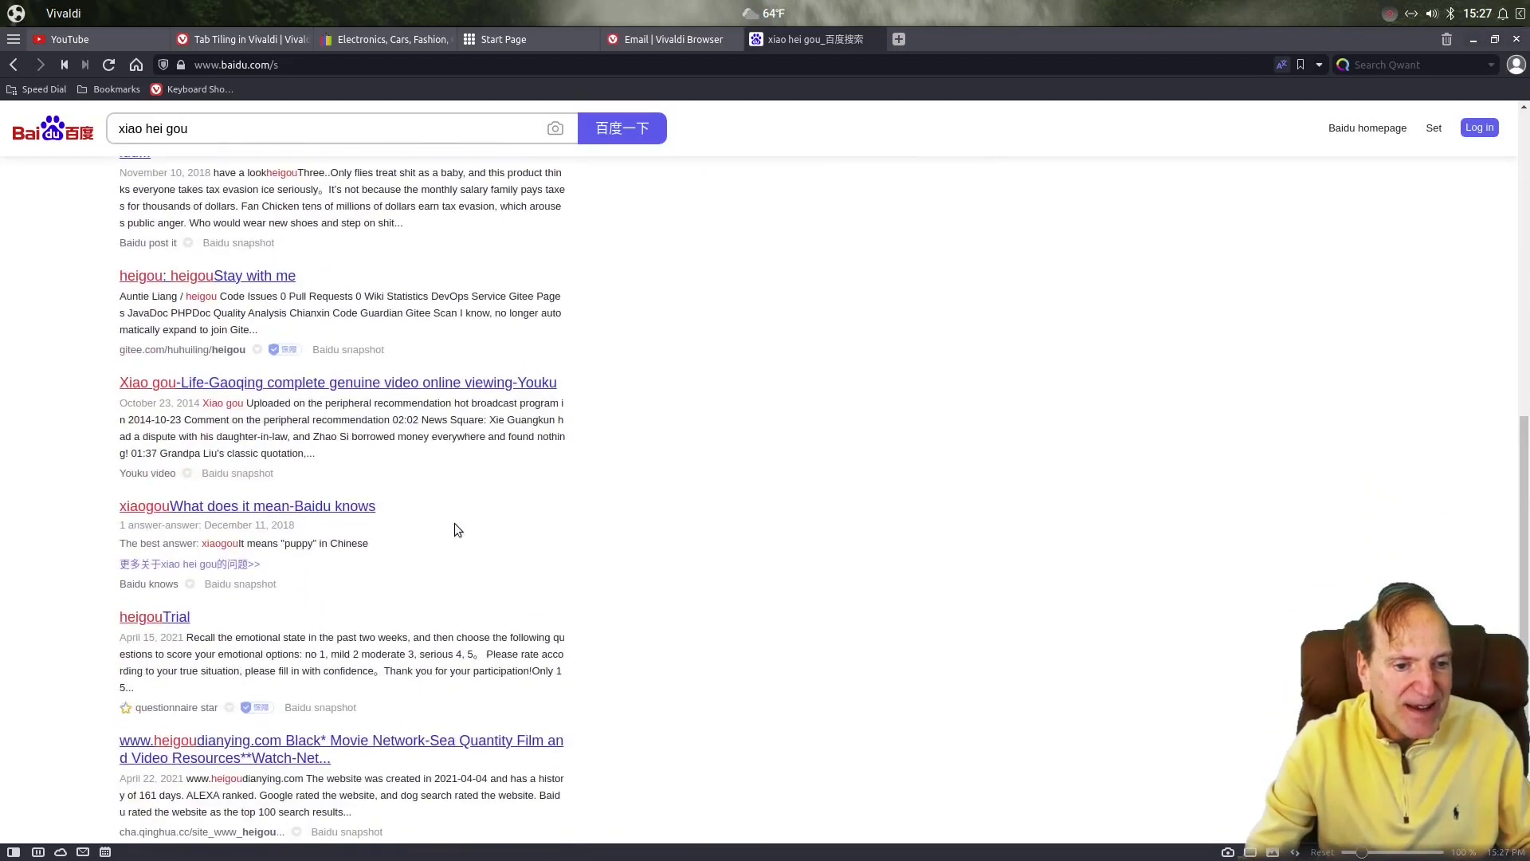
Look through the remaining Baidu results and open the first one, the Baidu Knows question about "xiao mu gou"
scroll(455, 522, down, 2)
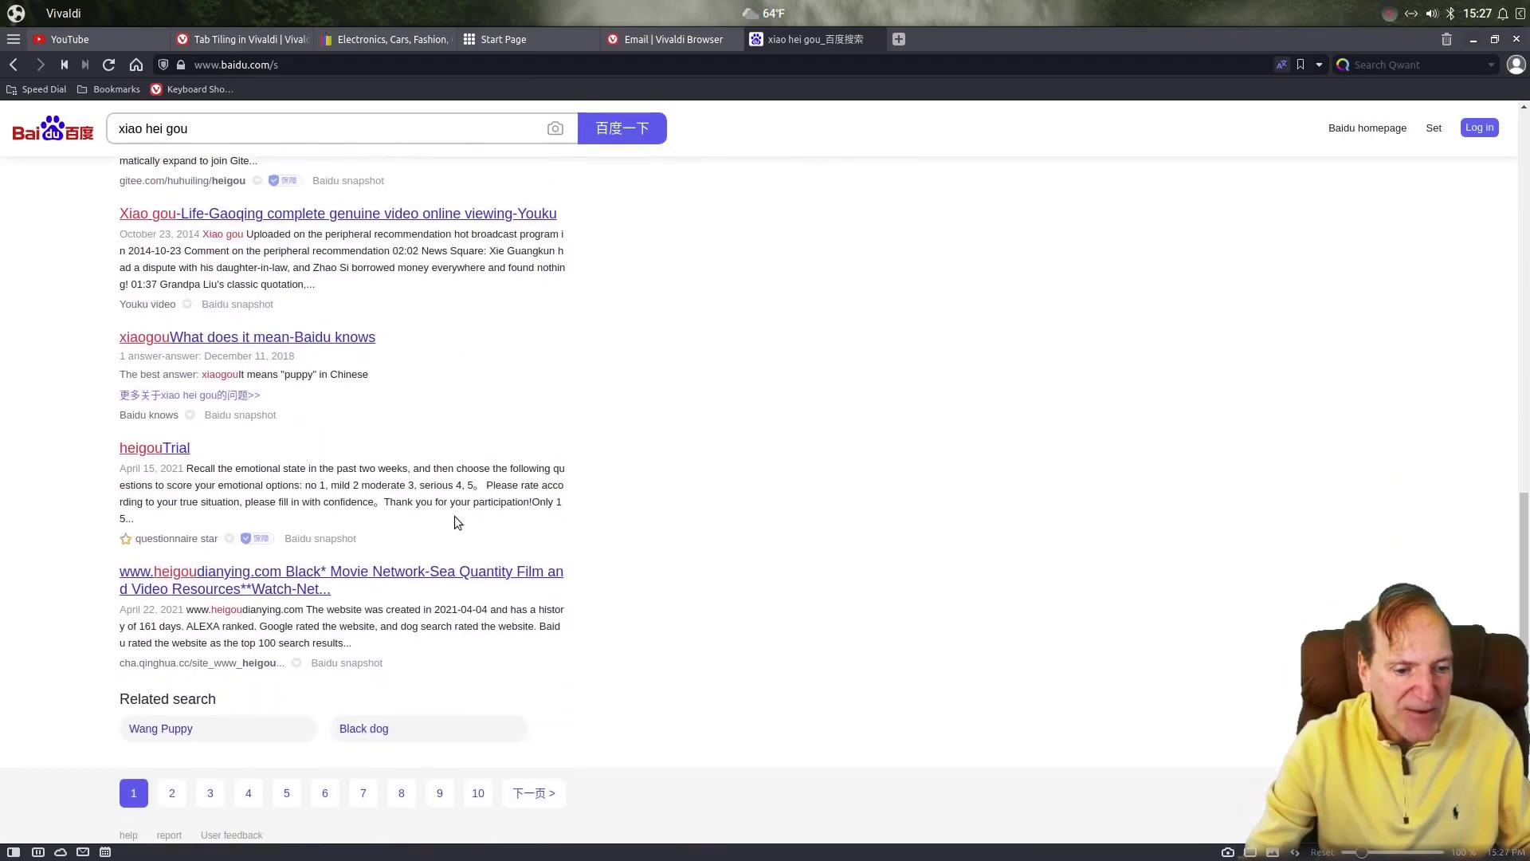
scroll(401, 453, up, 1)
scroll(401, 454, up, 12)
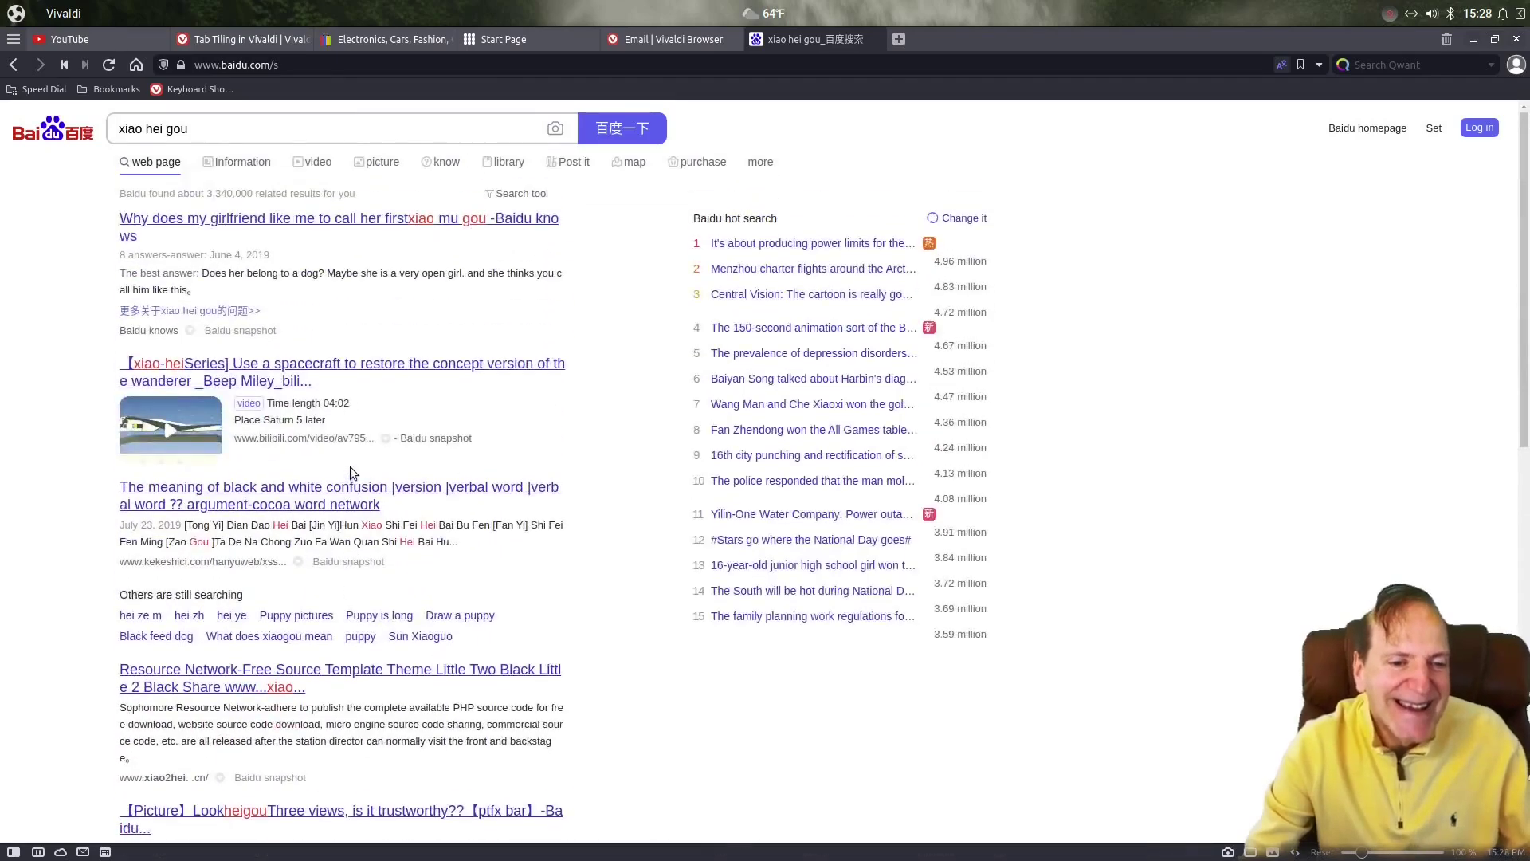
click(352, 222)
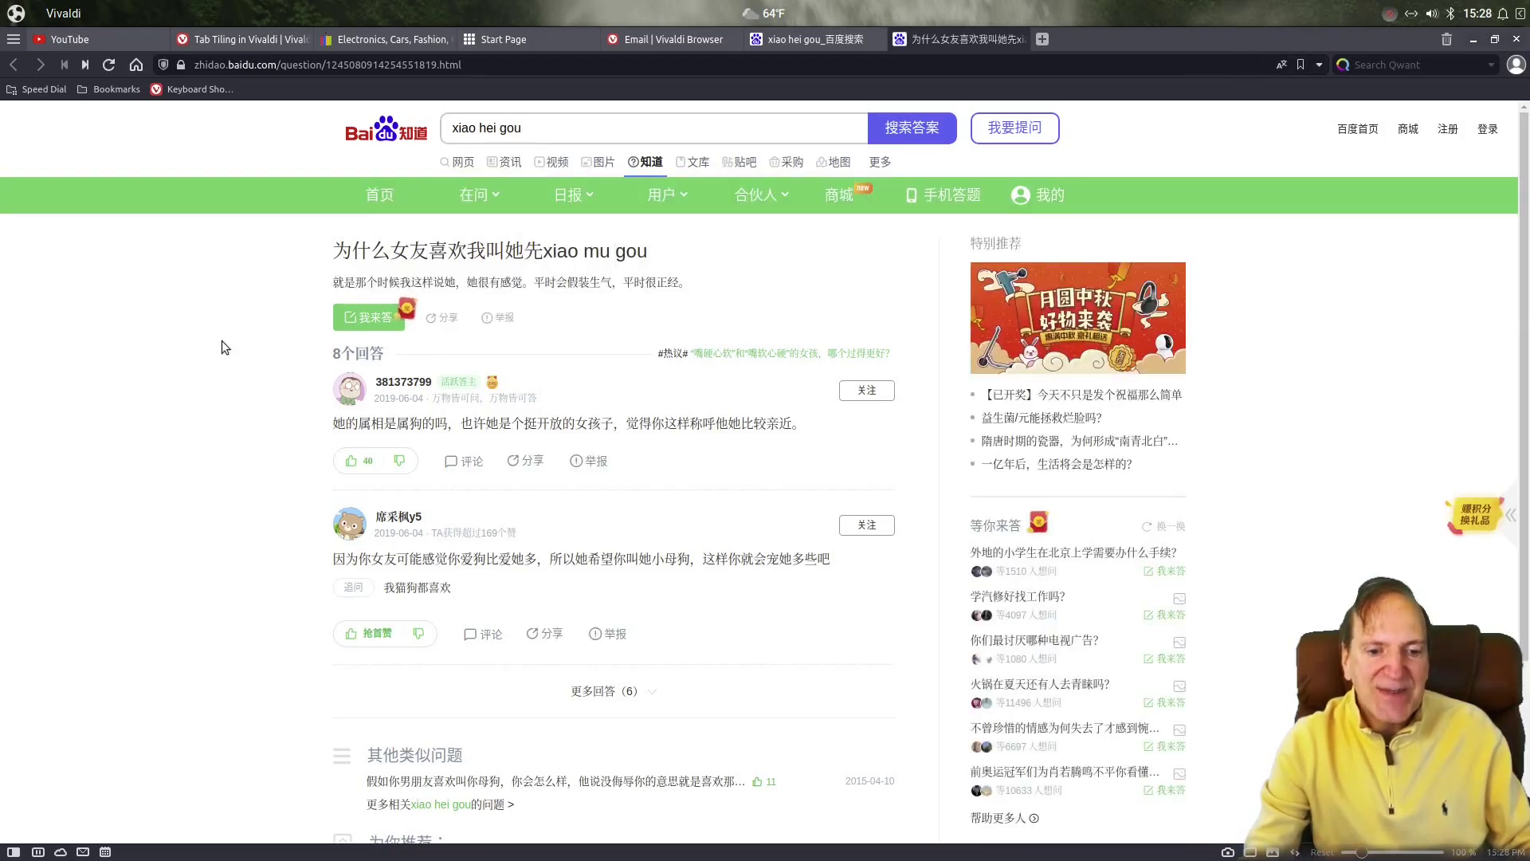
Translate the opened Baidu Knows question page to English and read through its answers
scroll(239, 359, down, 3)
scroll(256, 355, up, 3)
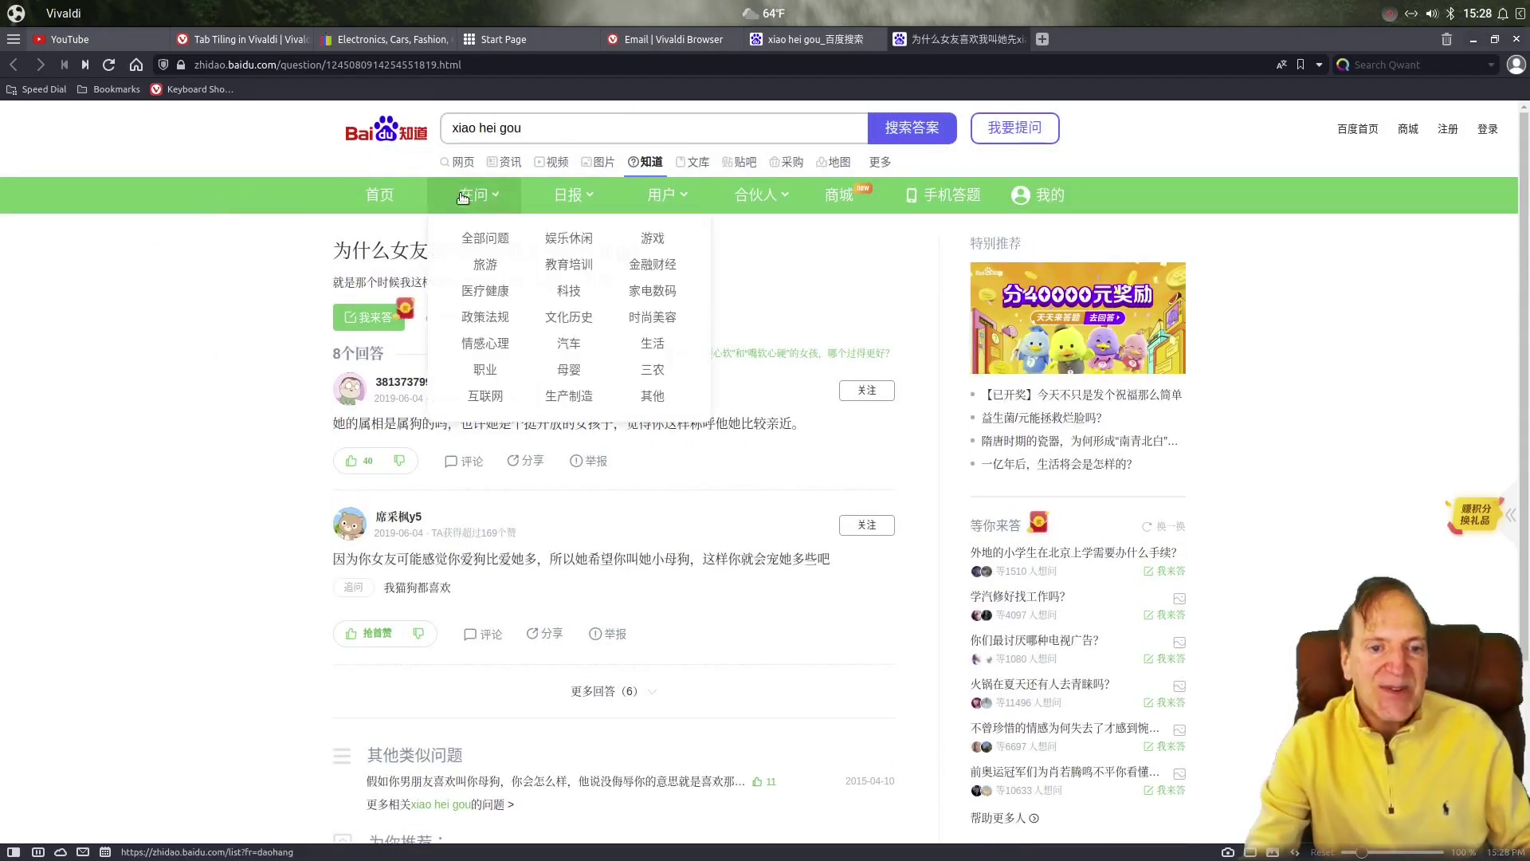
mouse_move(572, 196)
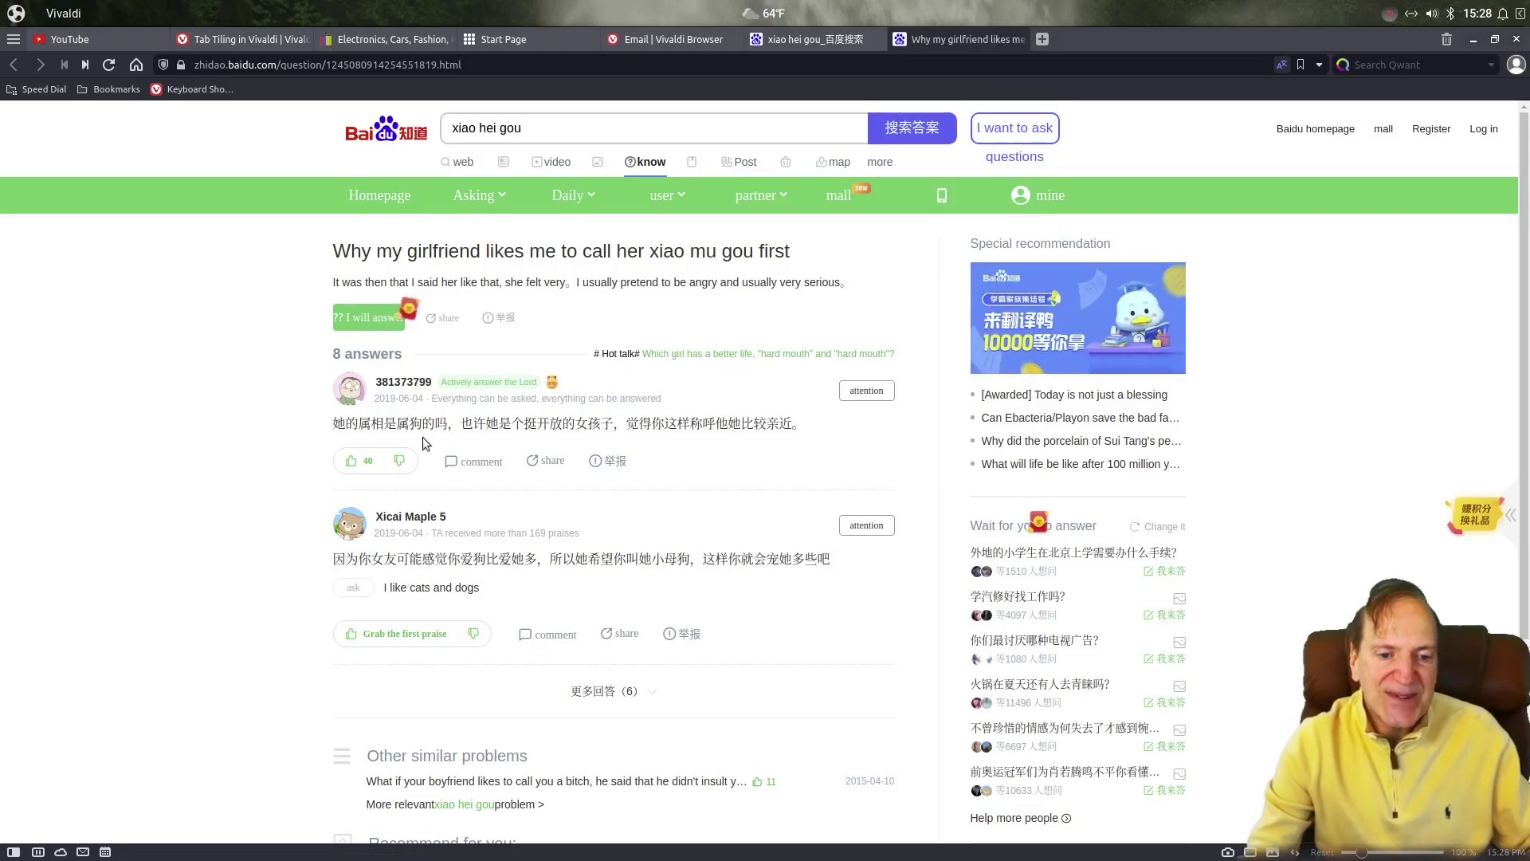
scroll(265, 435, down, 2)
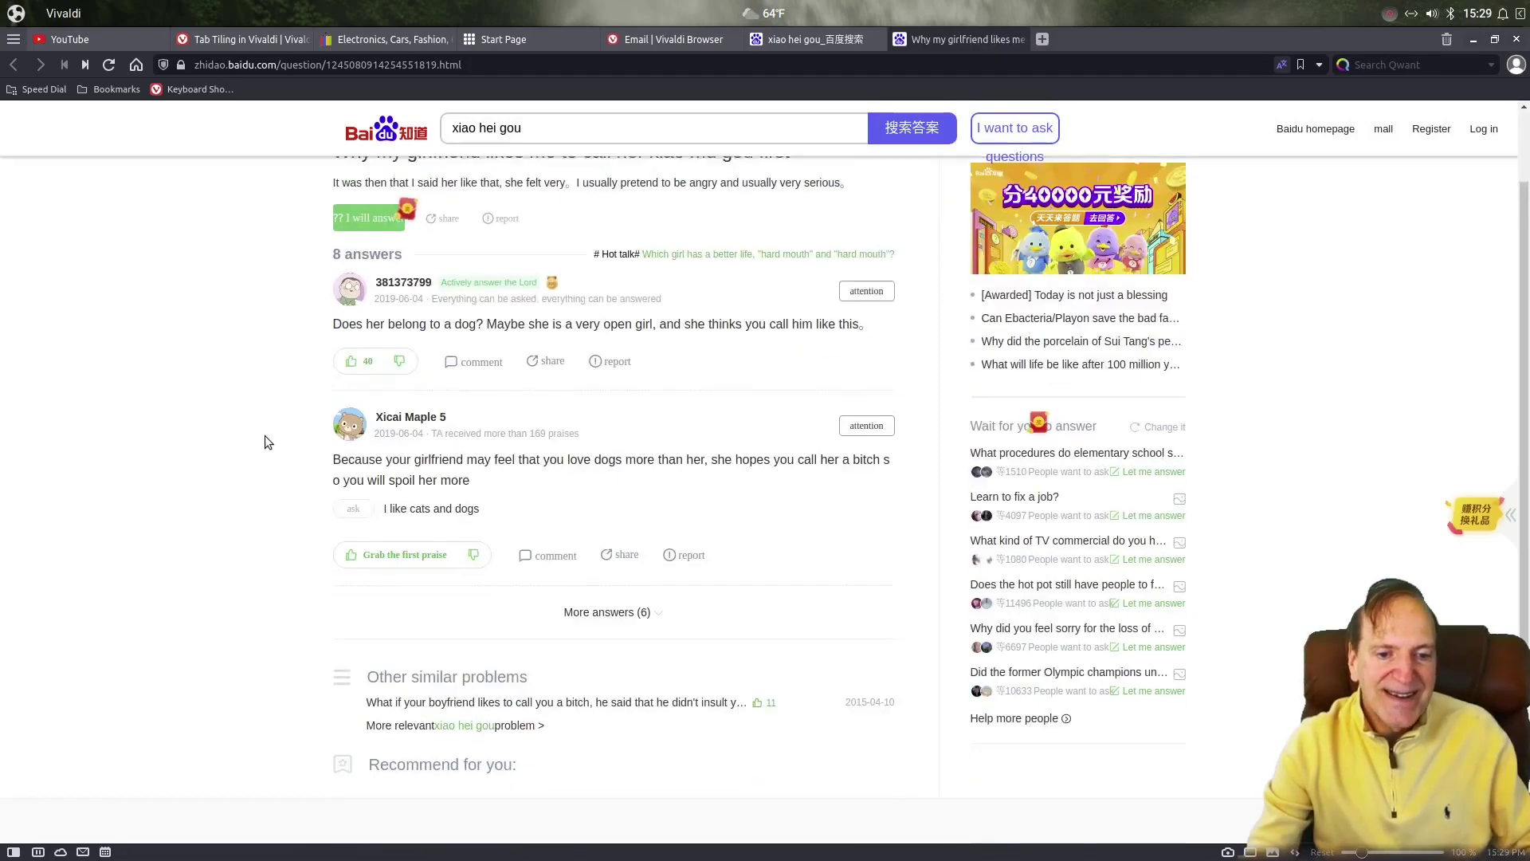
scroll(163, 476, down, 1)
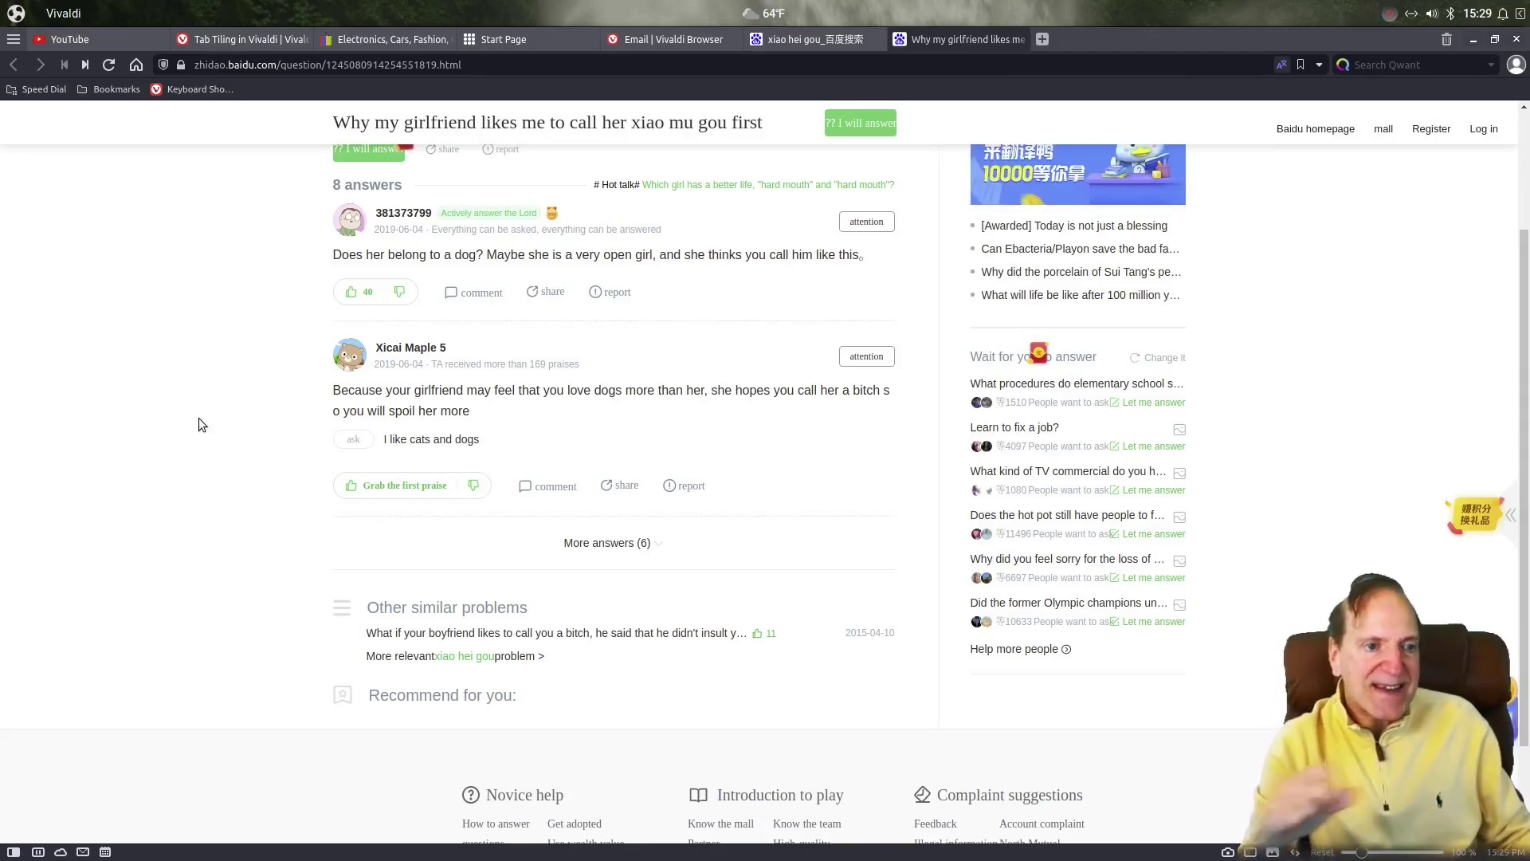
Show the side panel with the Calculator help page, hide it again, and return to the Tab Tiling help page
key(F4)
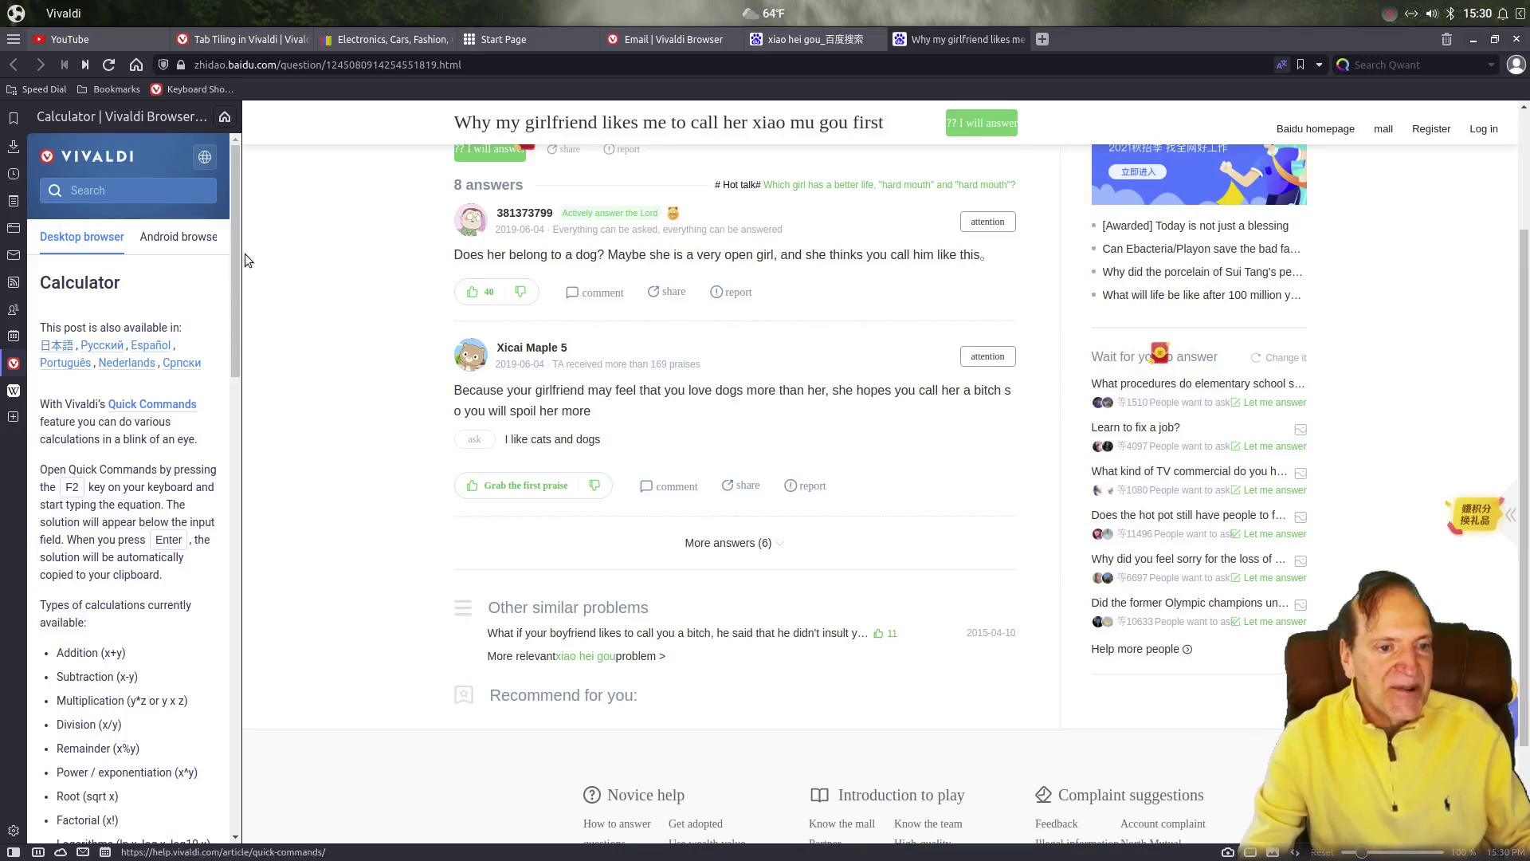
click(13, 852)
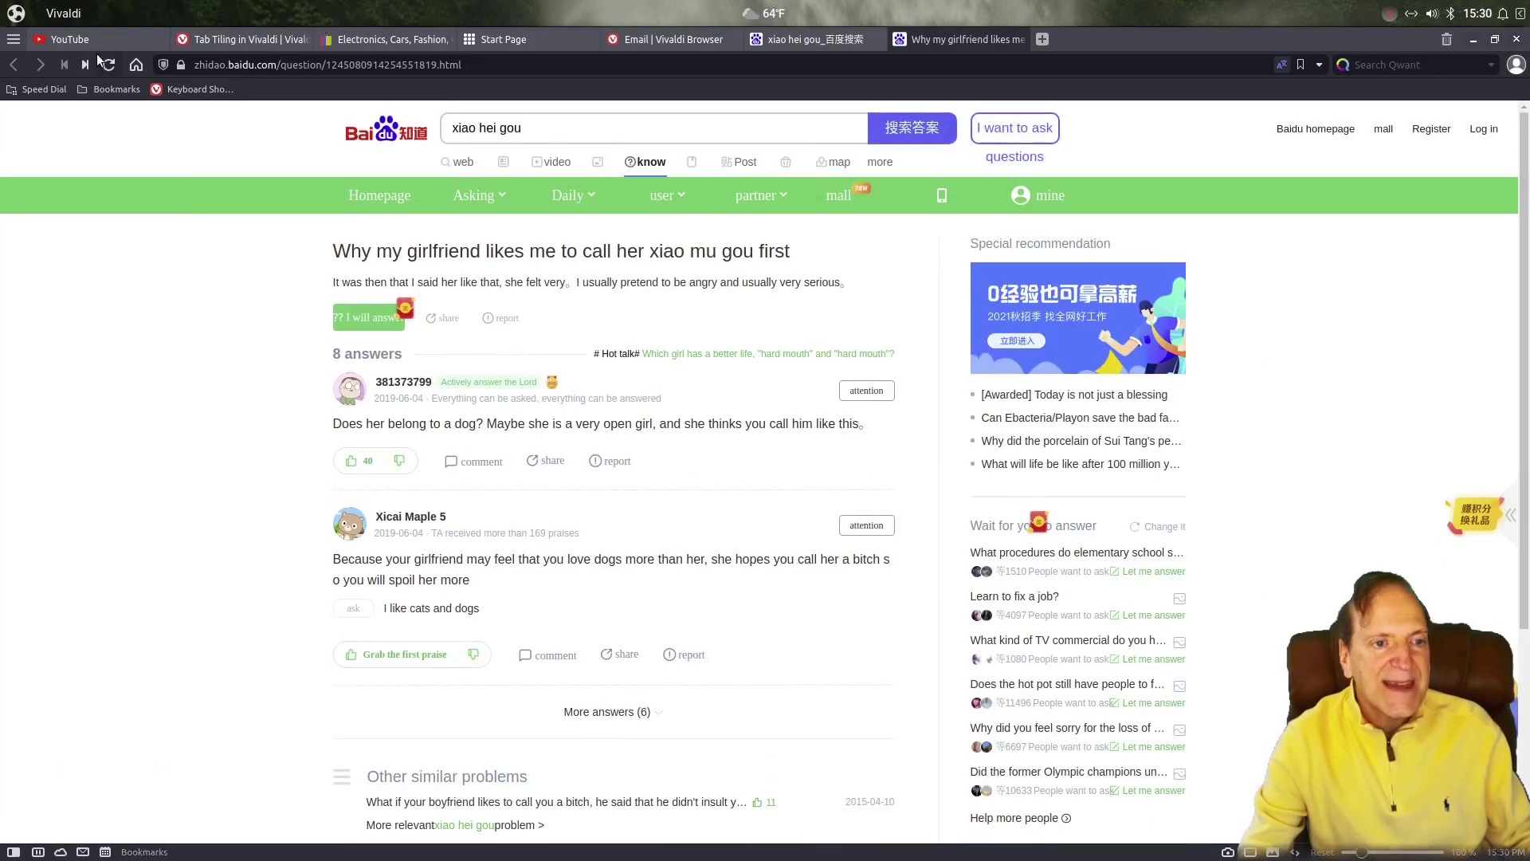
click(241, 40)
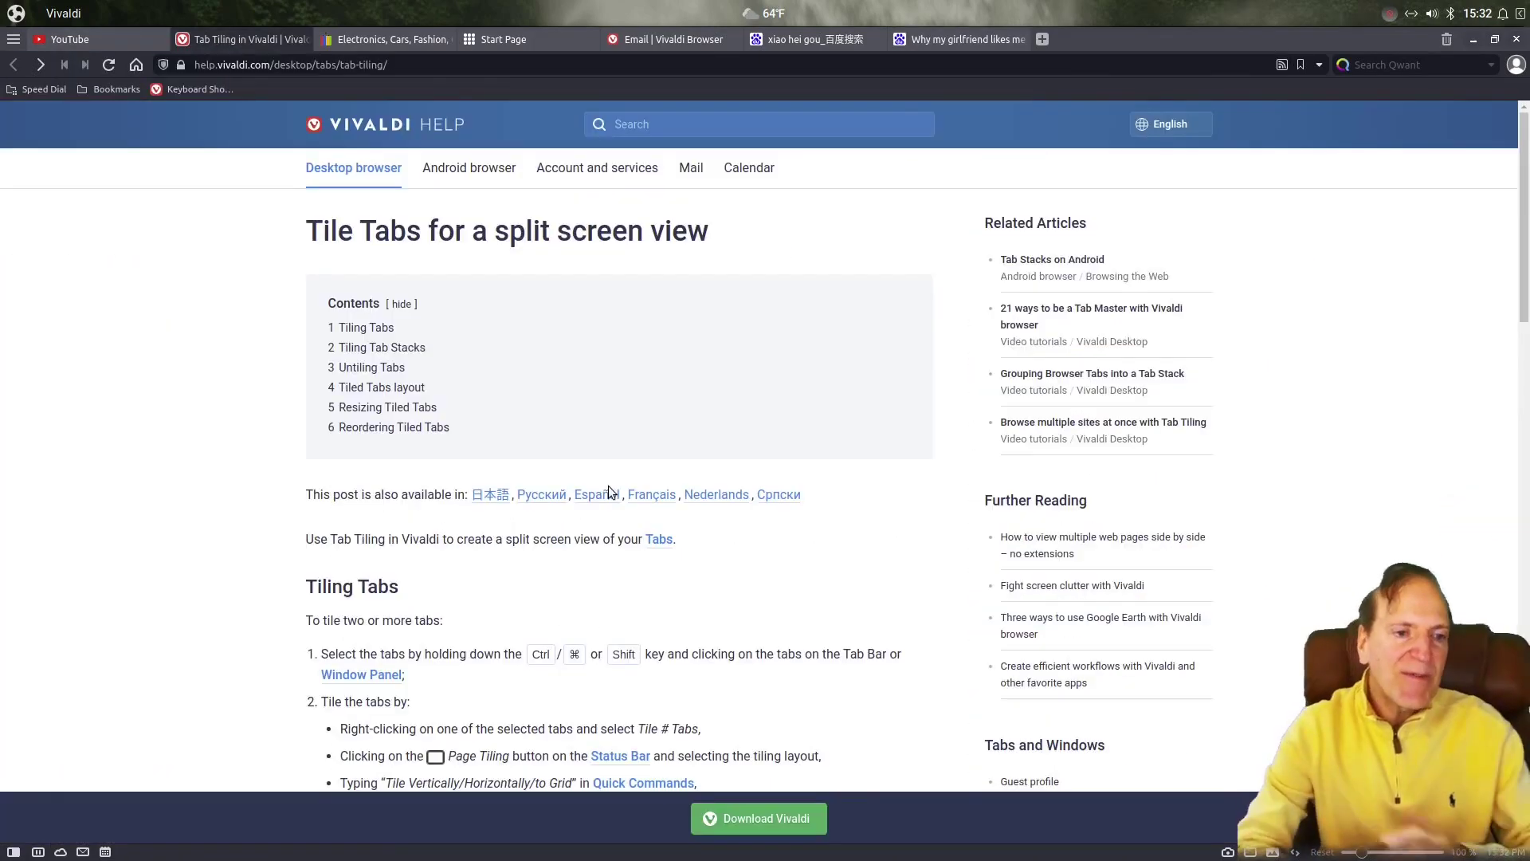